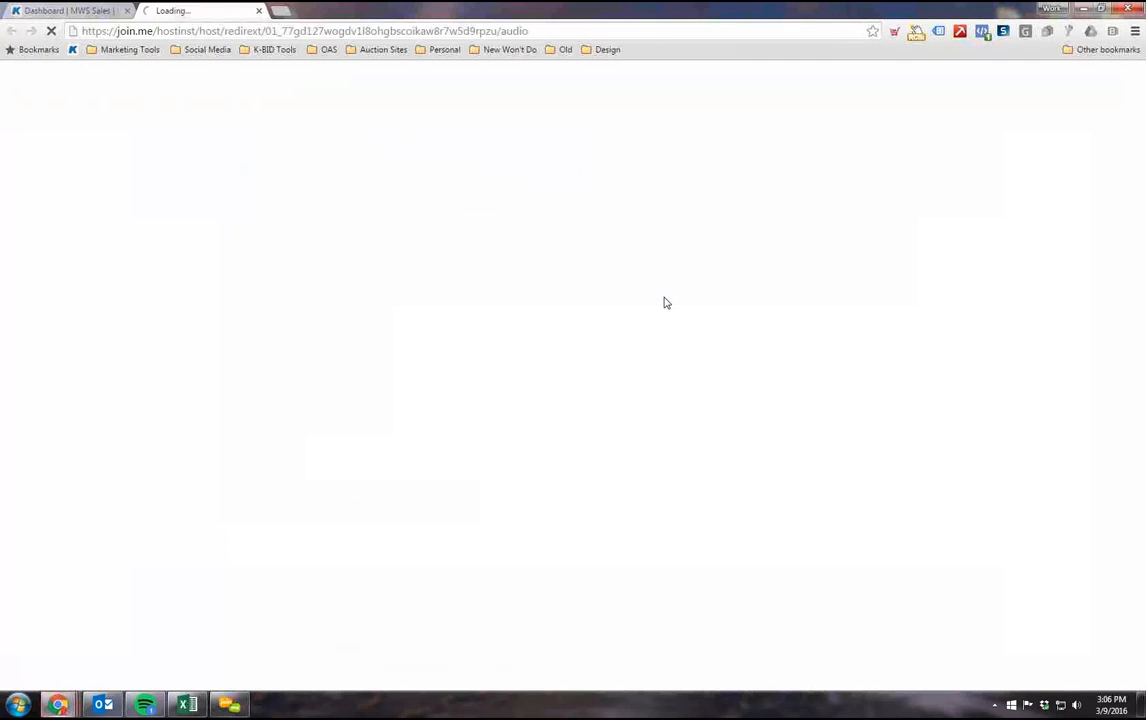
Step: Close the extra loading browser tab and log out of the K-BID account
left_click(259, 10)
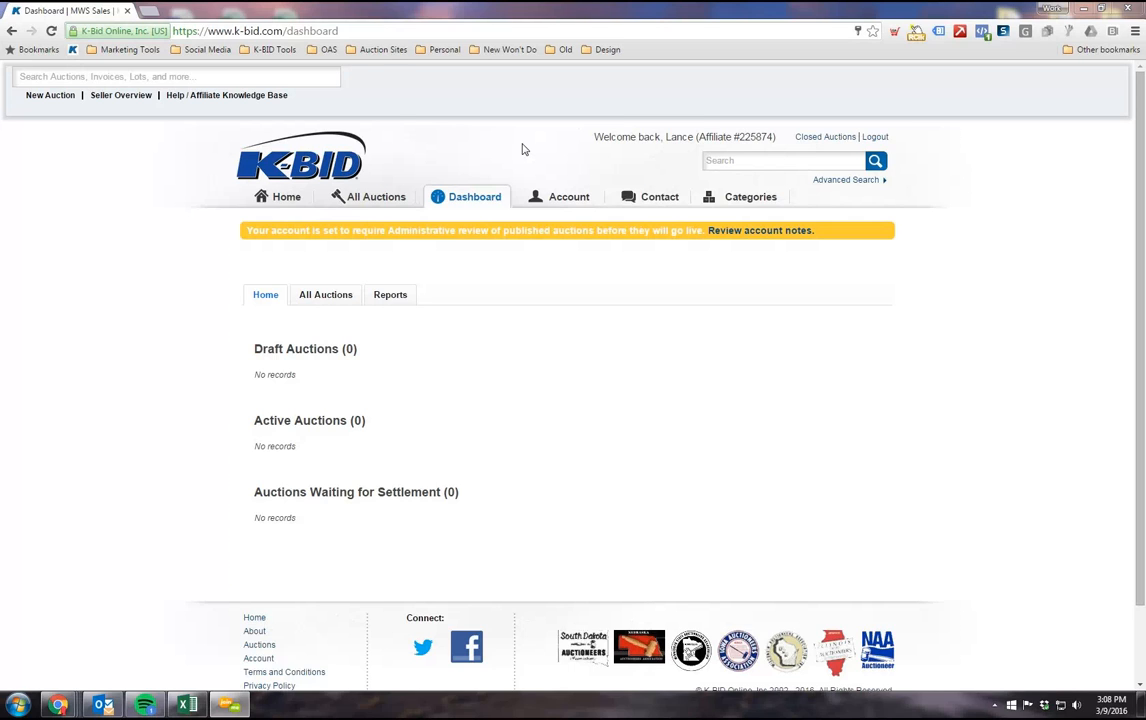
left_click(874, 139)
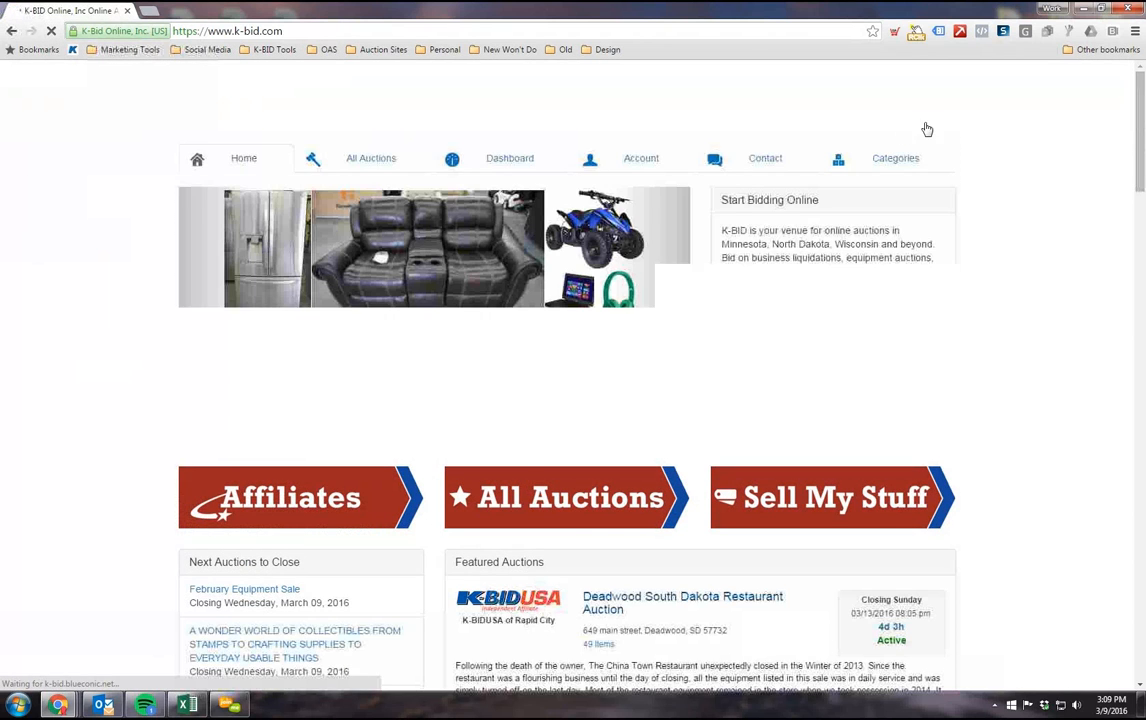
Step: Log back in to the affiliate account with the affiliate's bidder number and the saved password
left_click(894, 79)
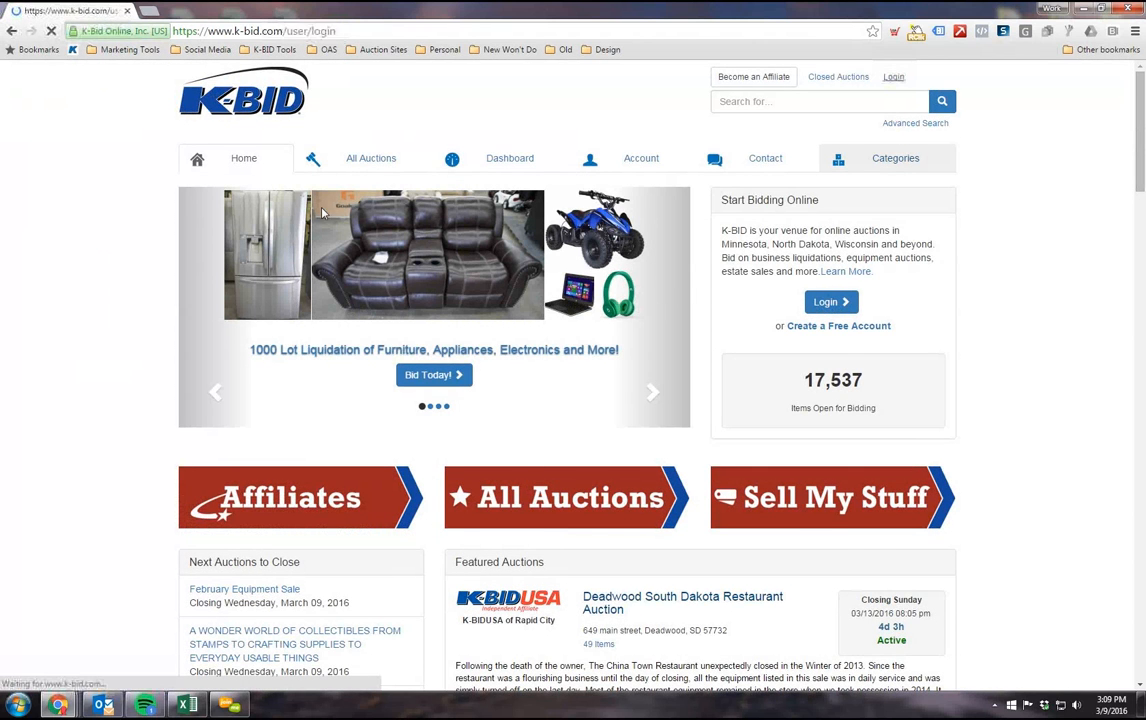
left_click(324, 268)
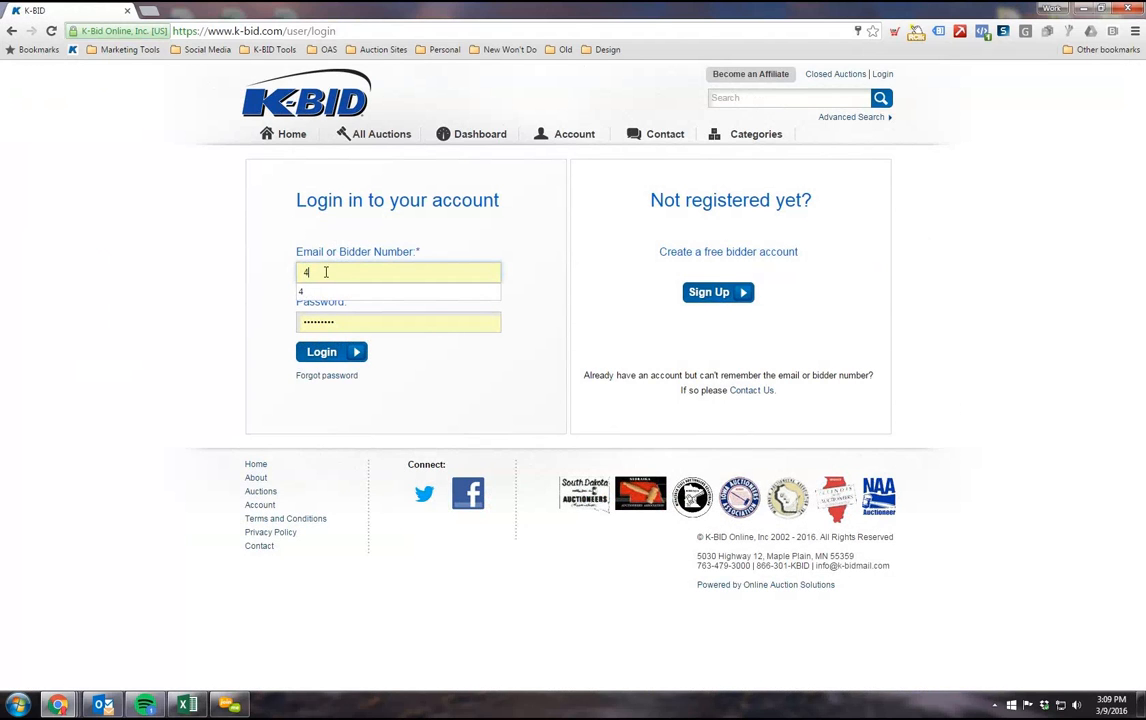
type("1")
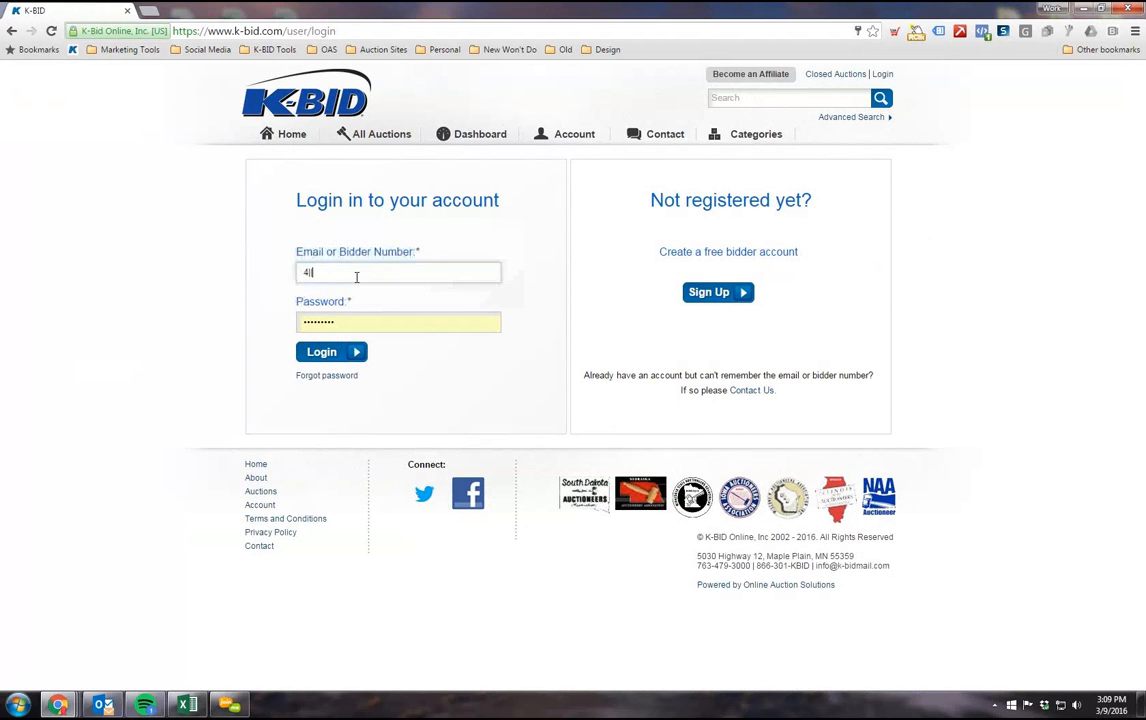
type("225874")
left_click(358, 362)
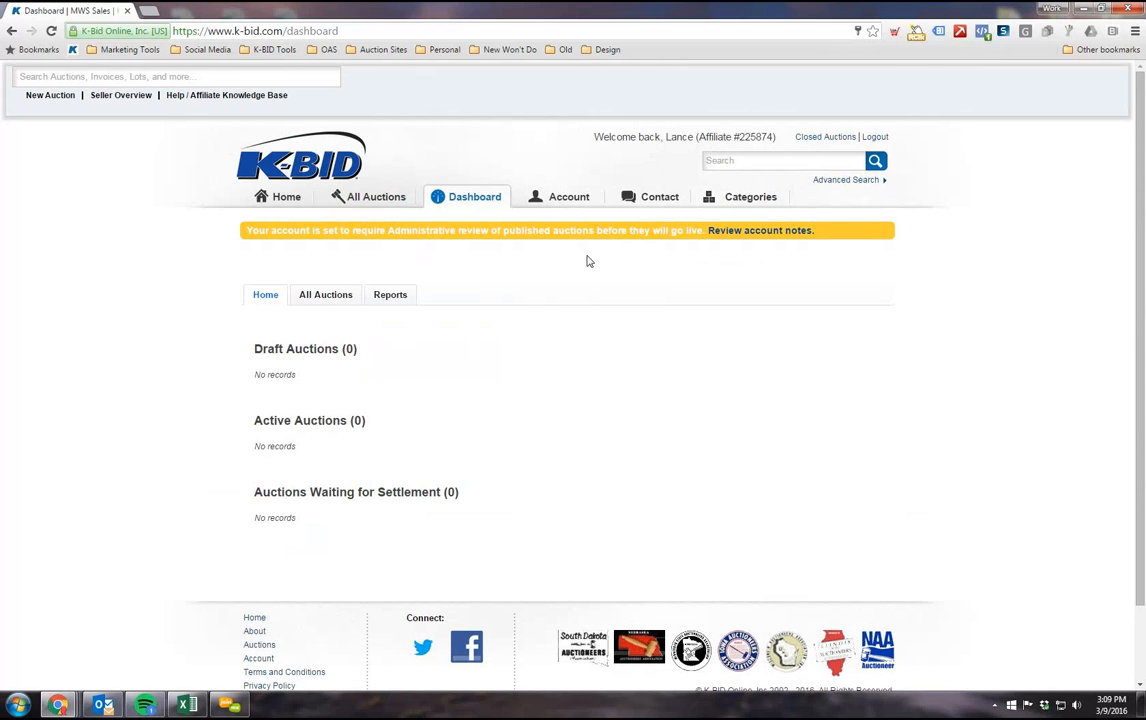
Step: Highlight the affiliate number in the welcome line and browse the site-wide list of current auctions
left_click_drag(774, 137, 732, 137)
left_click(387, 207)
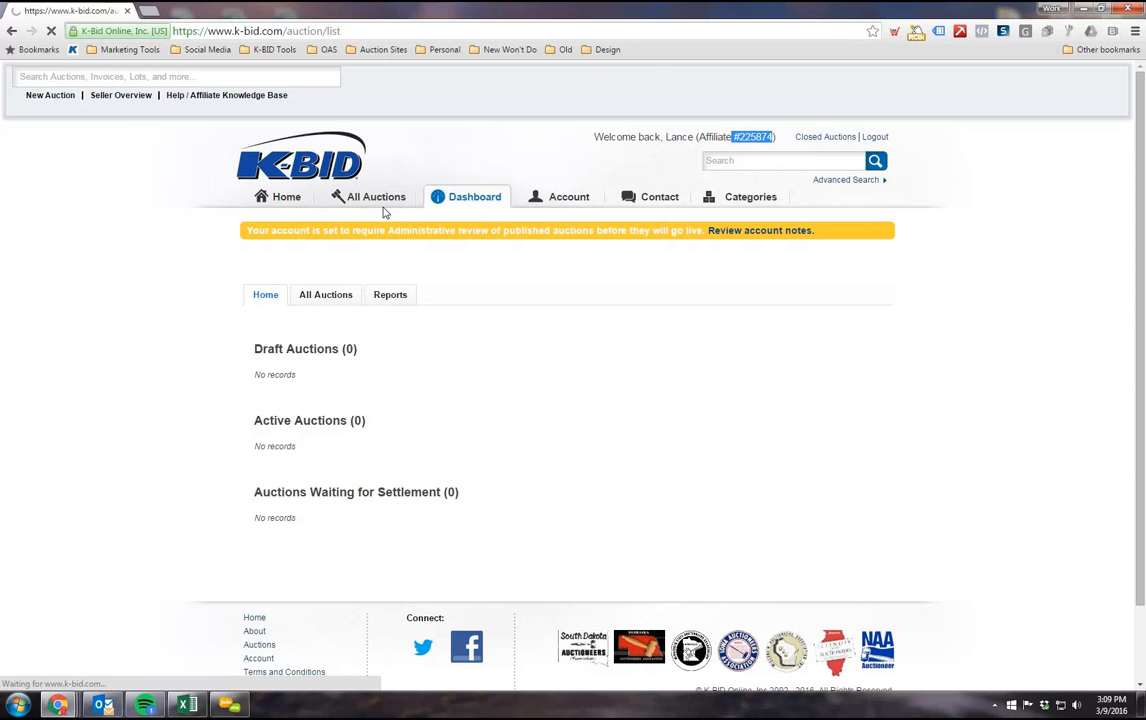
scroll(252, 380, "down", 10)
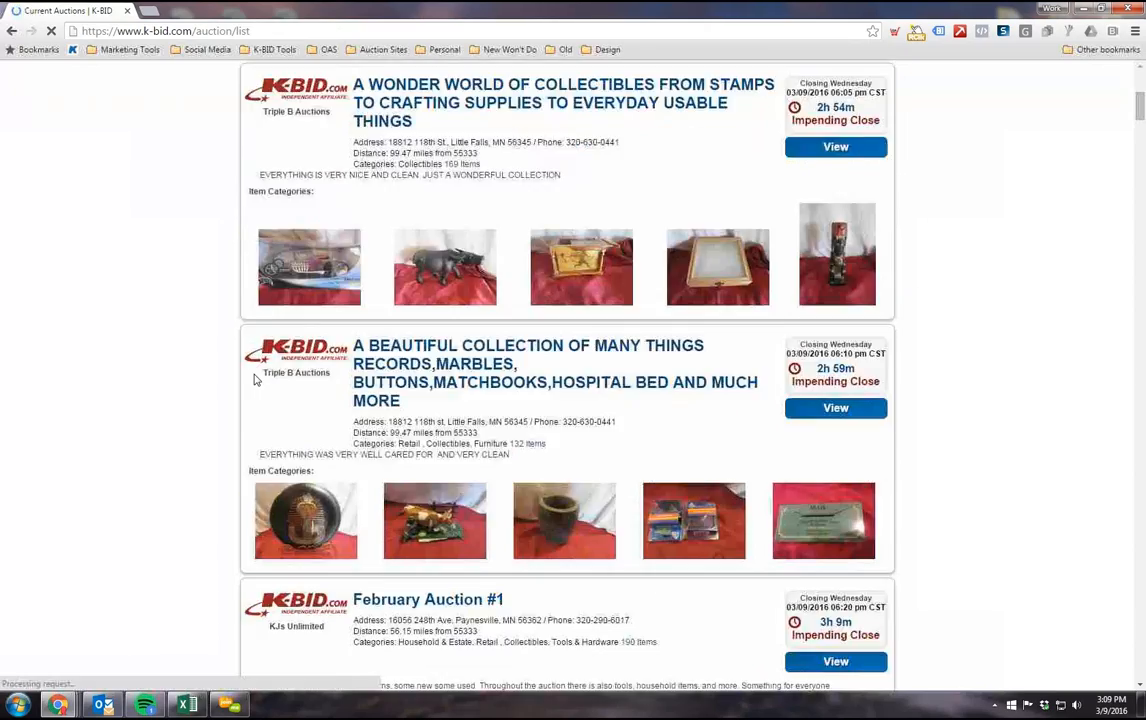
scroll(412, 471, "down", 6)
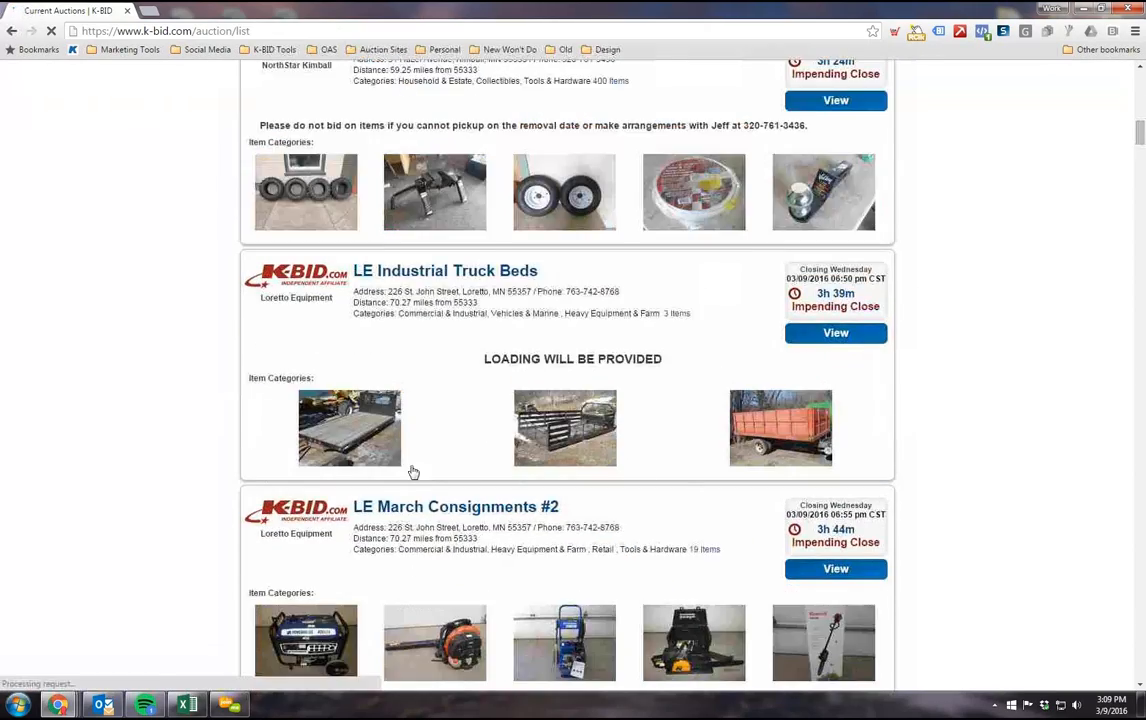
scroll(400, 450, "up", 11)
scroll(396, 443, "up", 2)
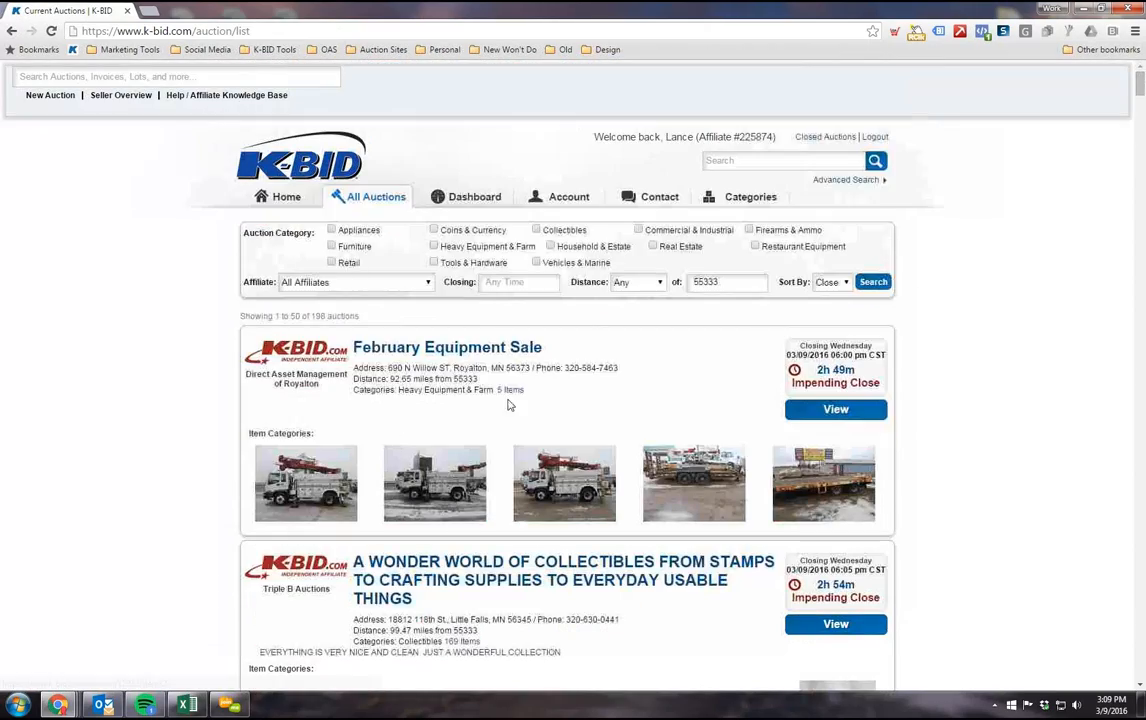
Step: Return to the dashboard and highlight the notice about administrative review of published auctions
left_click(473, 199)
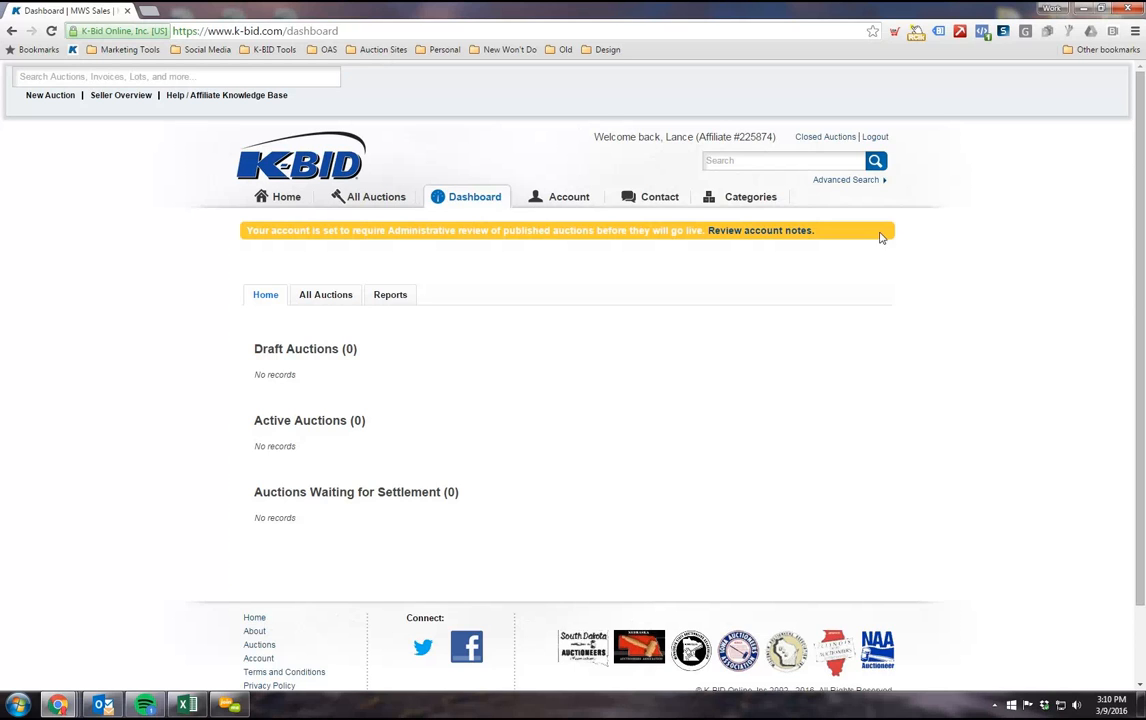
left_click_drag(246, 232, 553, 231)
left_click_drag(842, 231, 921, 240)
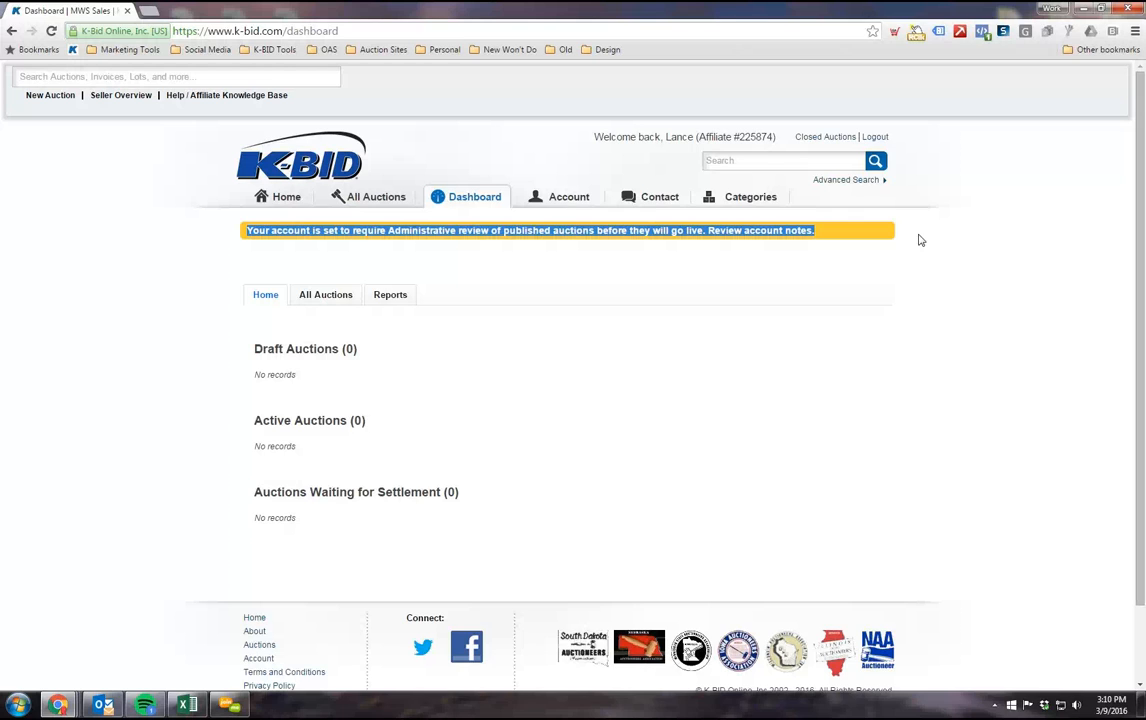
left_click(192, 248)
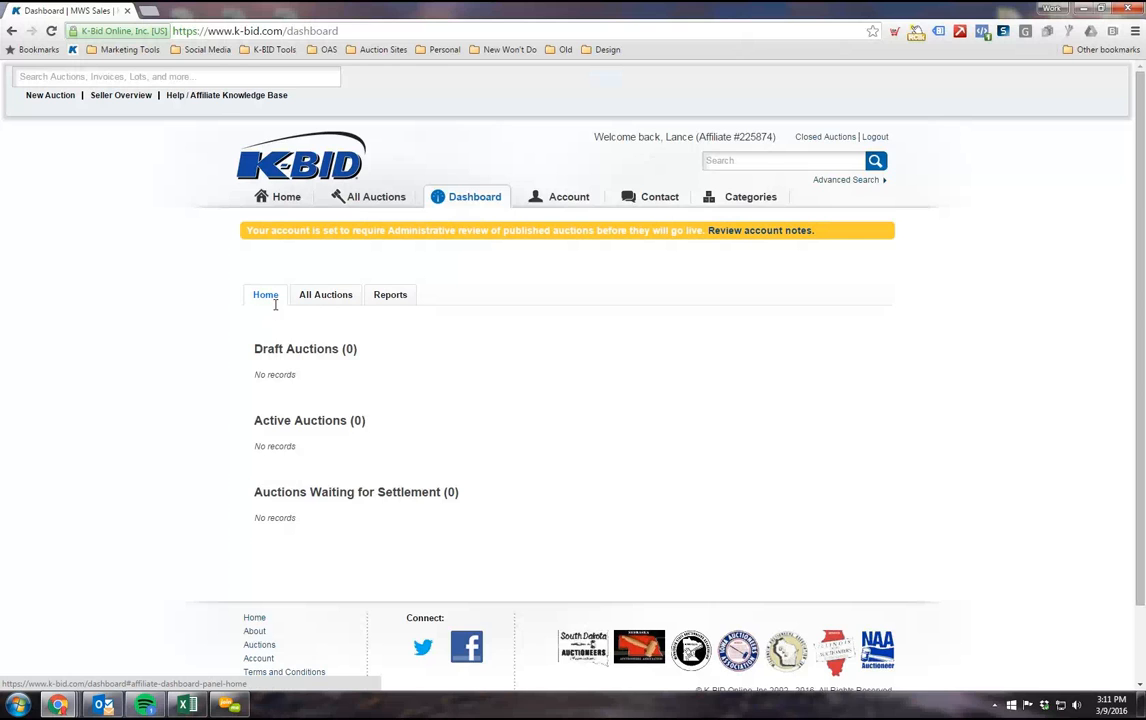
Step: Point out the draft, active and waiting-for-settlement auction sections on the dashboard home
left_click_drag(251, 347, 466, 505)
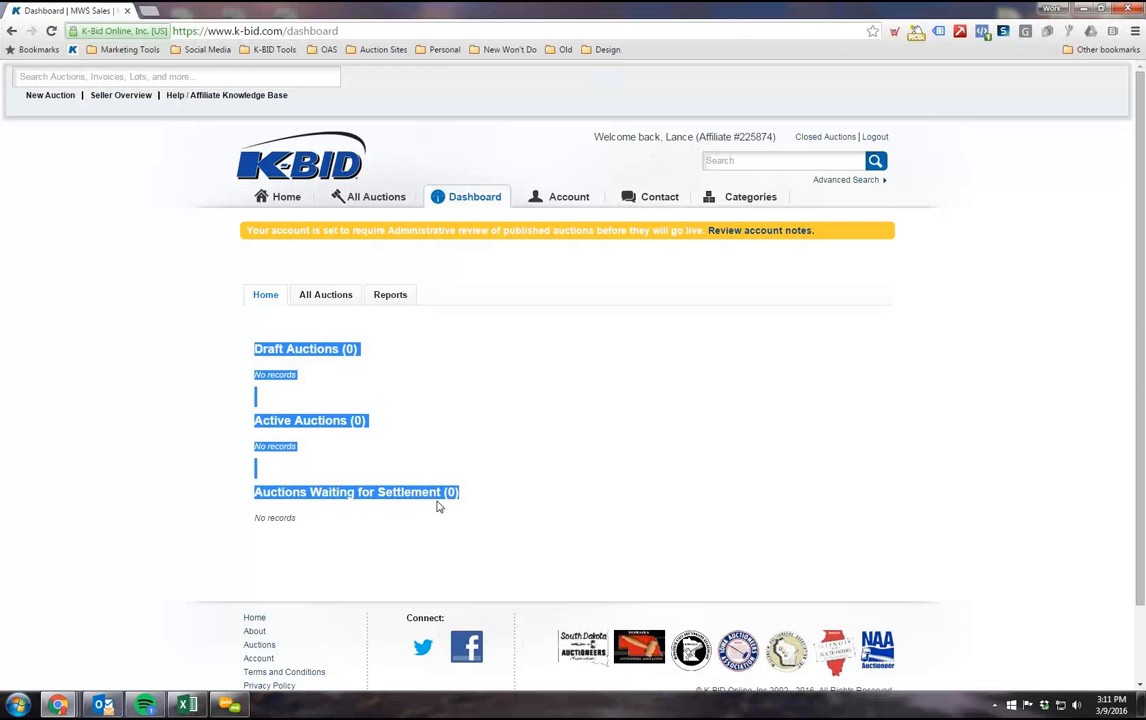
left_click(246, 374)
scroll(250, 372, "down", 1)
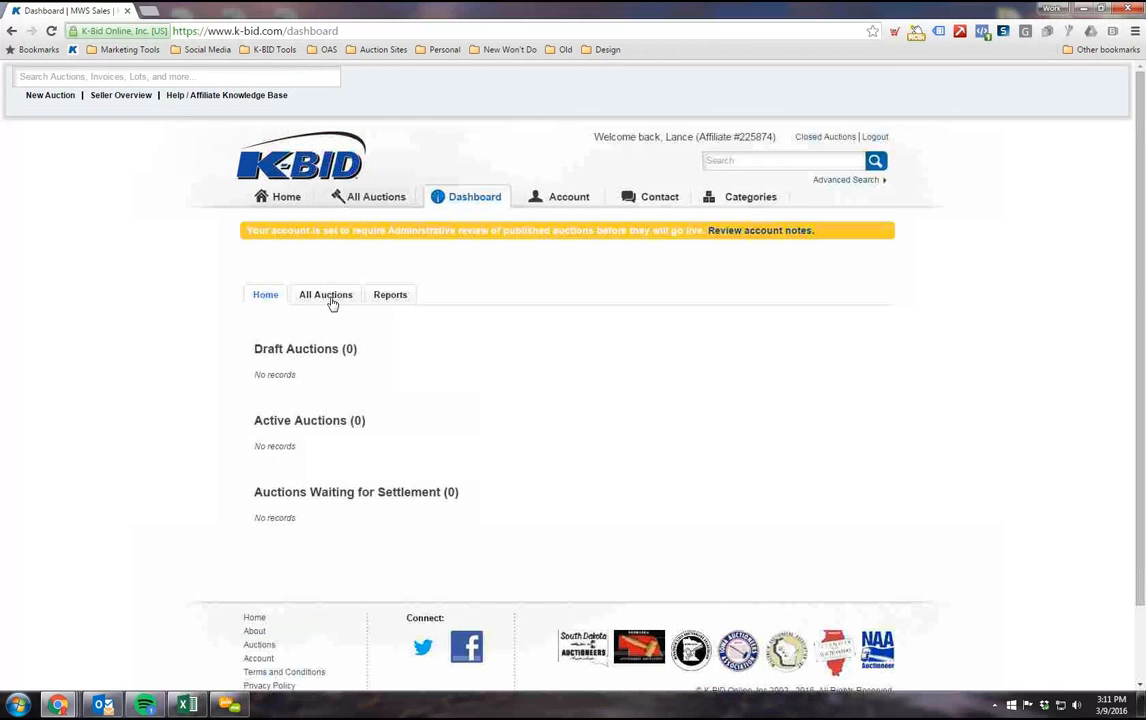
Step: Show the affiliate's own auction table and examine its end date and title filters
left_click(331, 298)
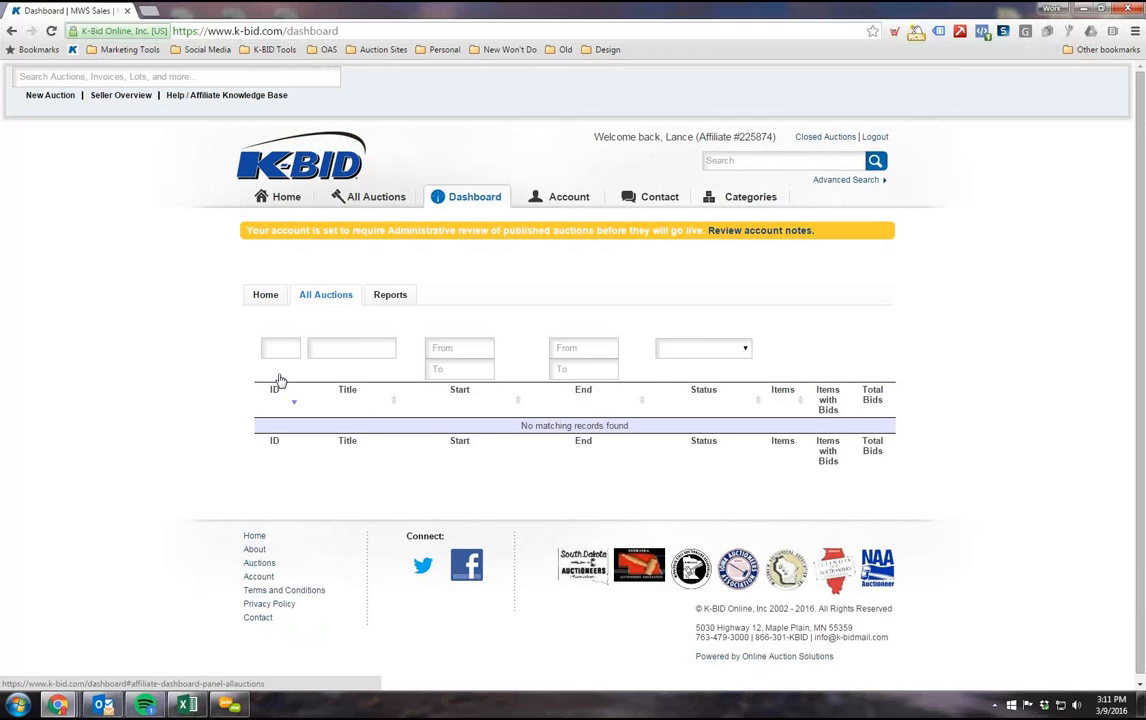
scroll(228, 355, "down", 1)
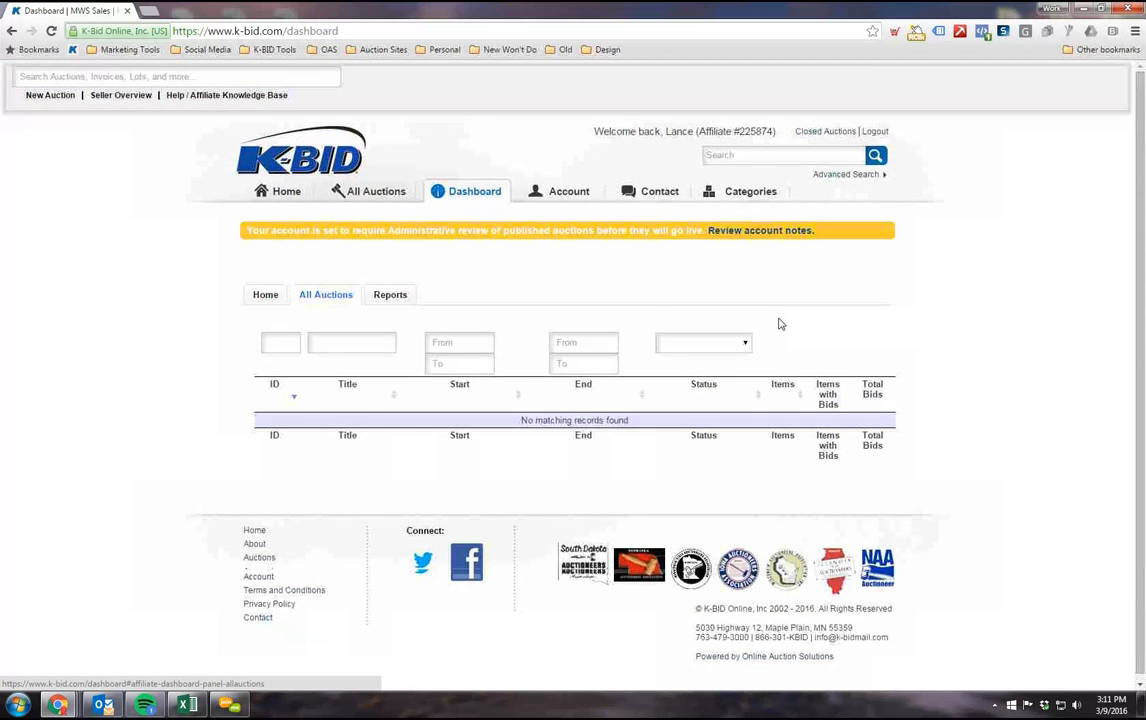
left_click(570, 345)
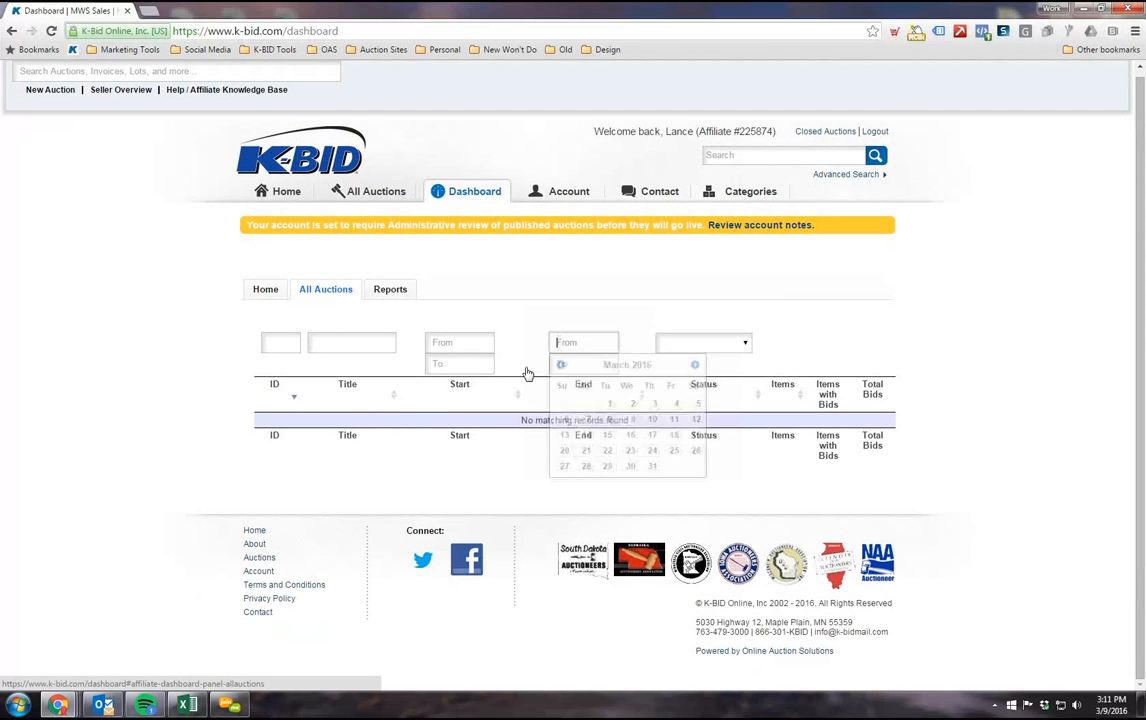
left_click(362, 344)
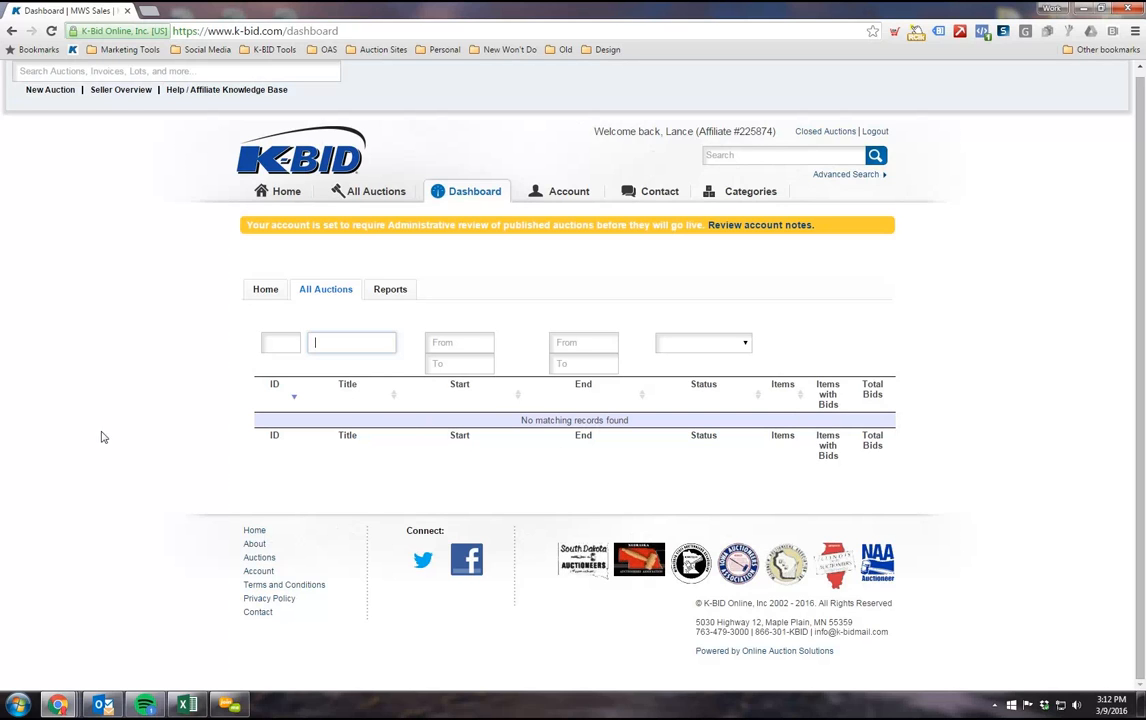
Step: Show the dashboard's available reports, point out Print Barcode Labels, and return to the dashboard home
left_click(378, 299)
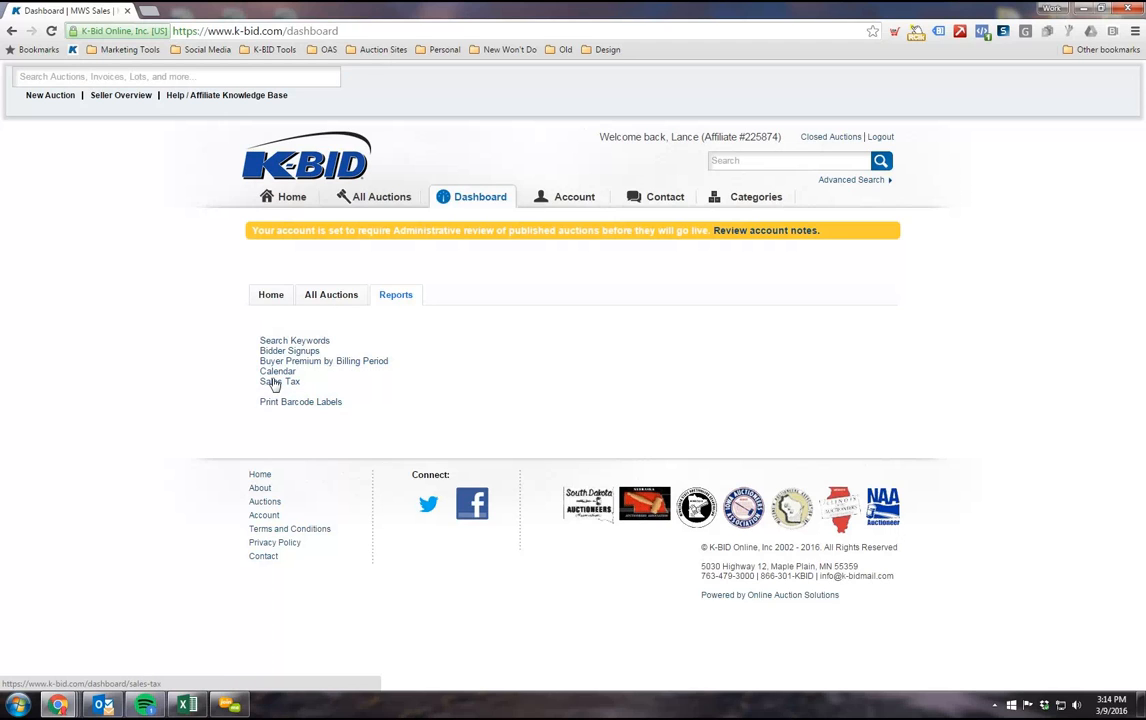
left_click(309, 406)
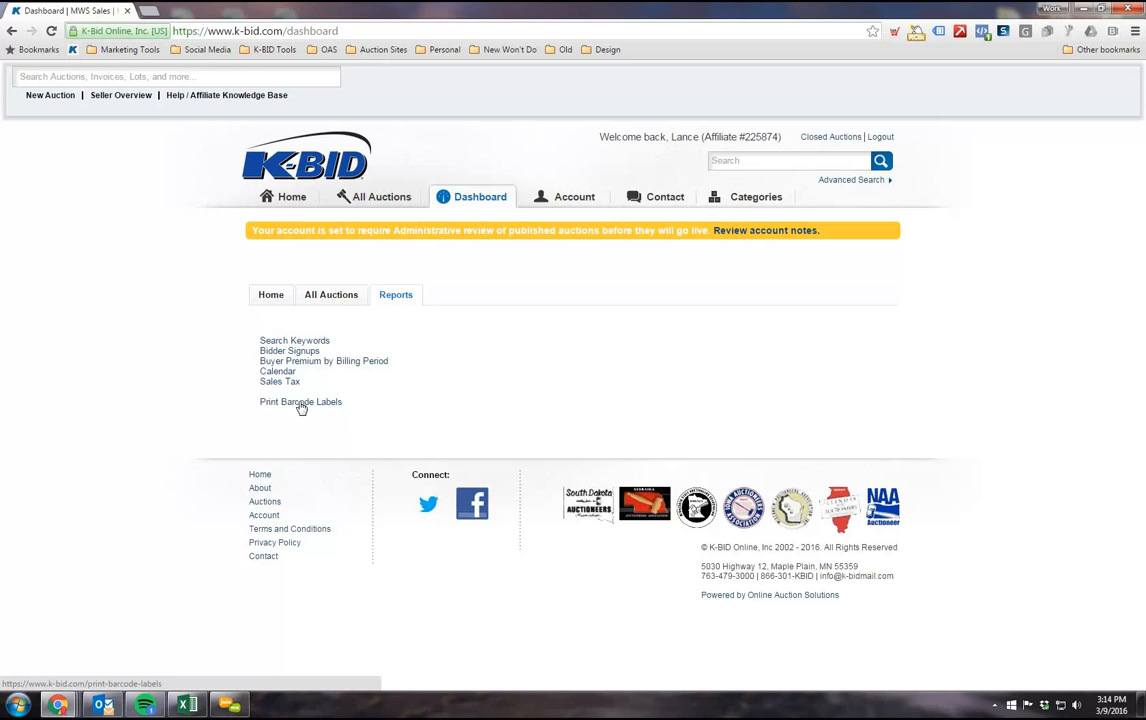
left_click(310, 405)
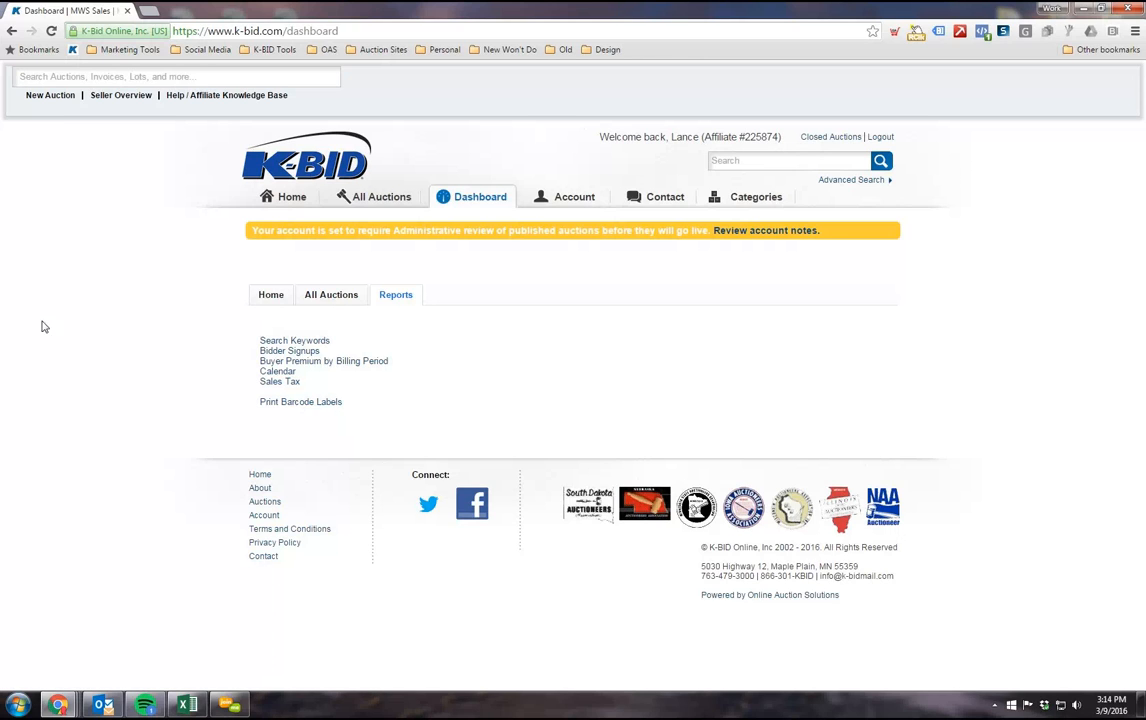
left_click(271, 294)
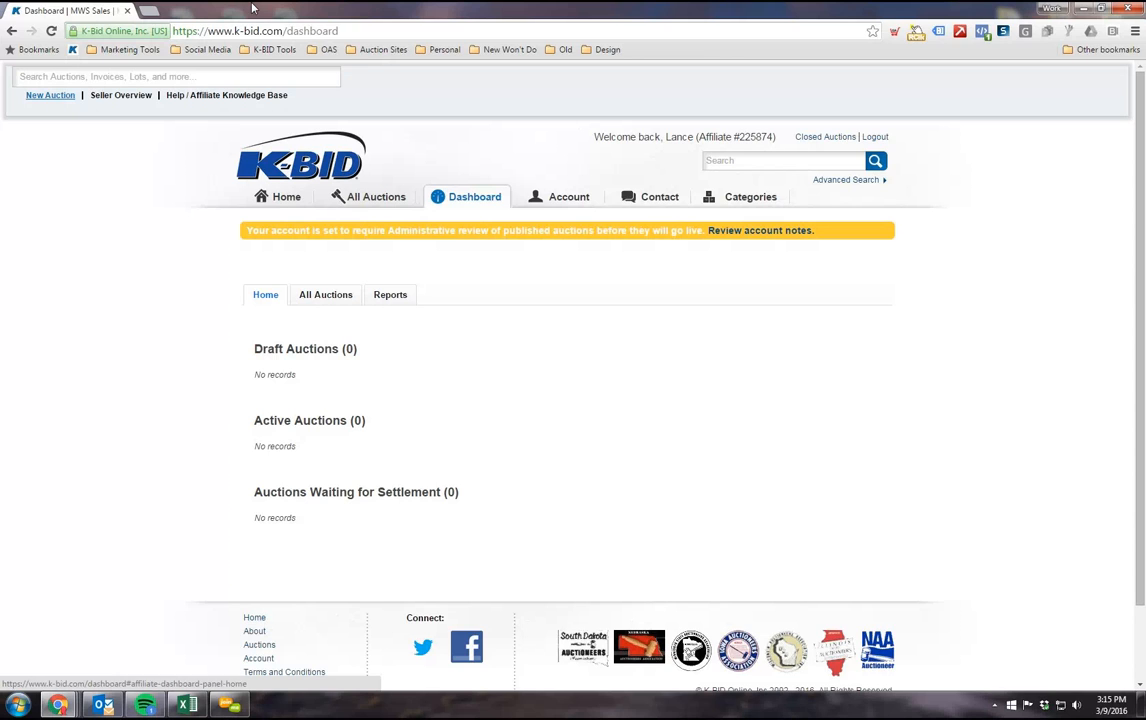
Step: Open the Help / Affiliate Knowledge Base link in a new browser tab and switch to it
right_click(203, 101)
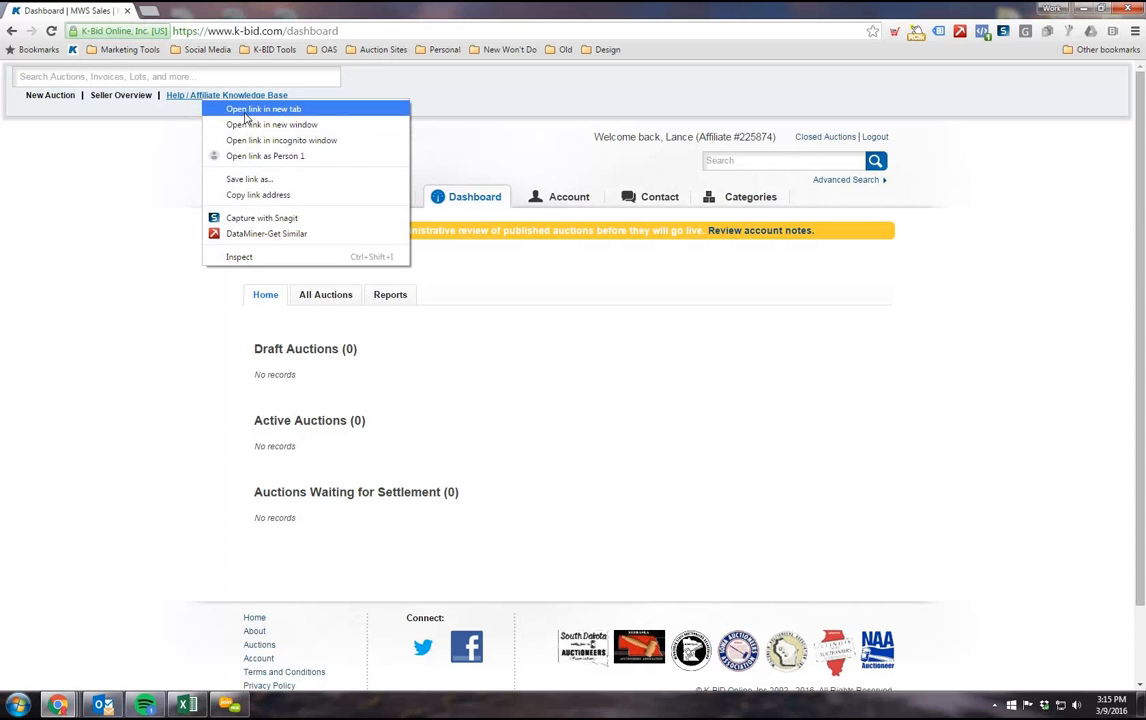
left_click(245, 112)
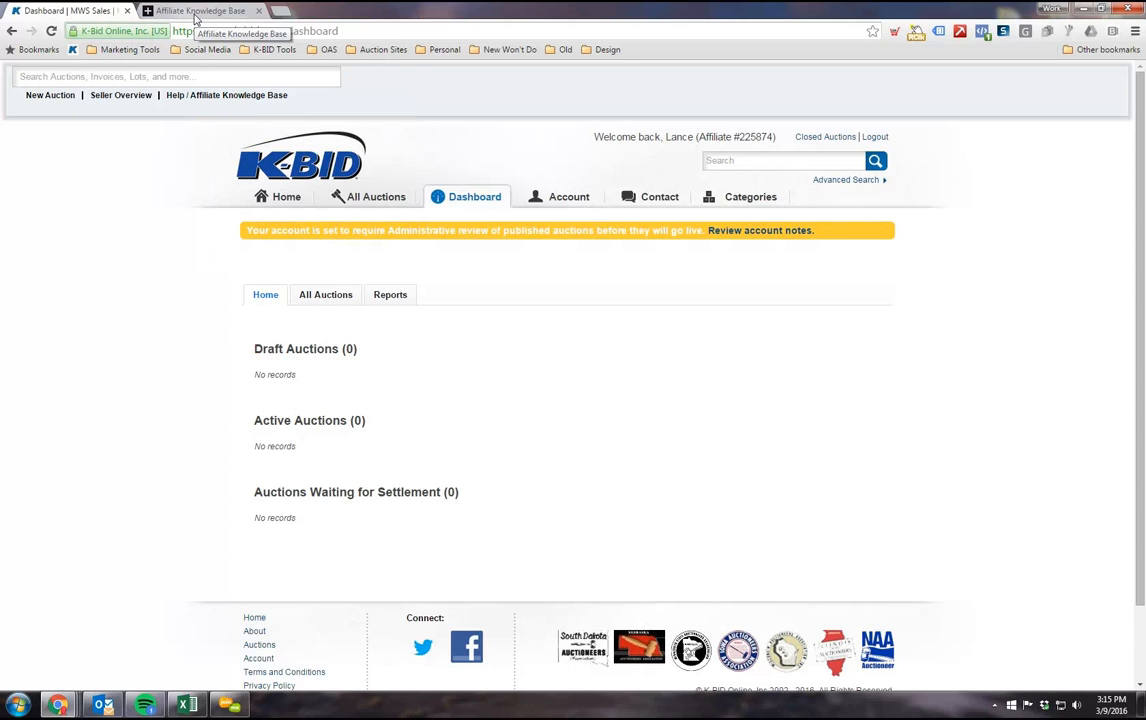
left_click(231, 12)
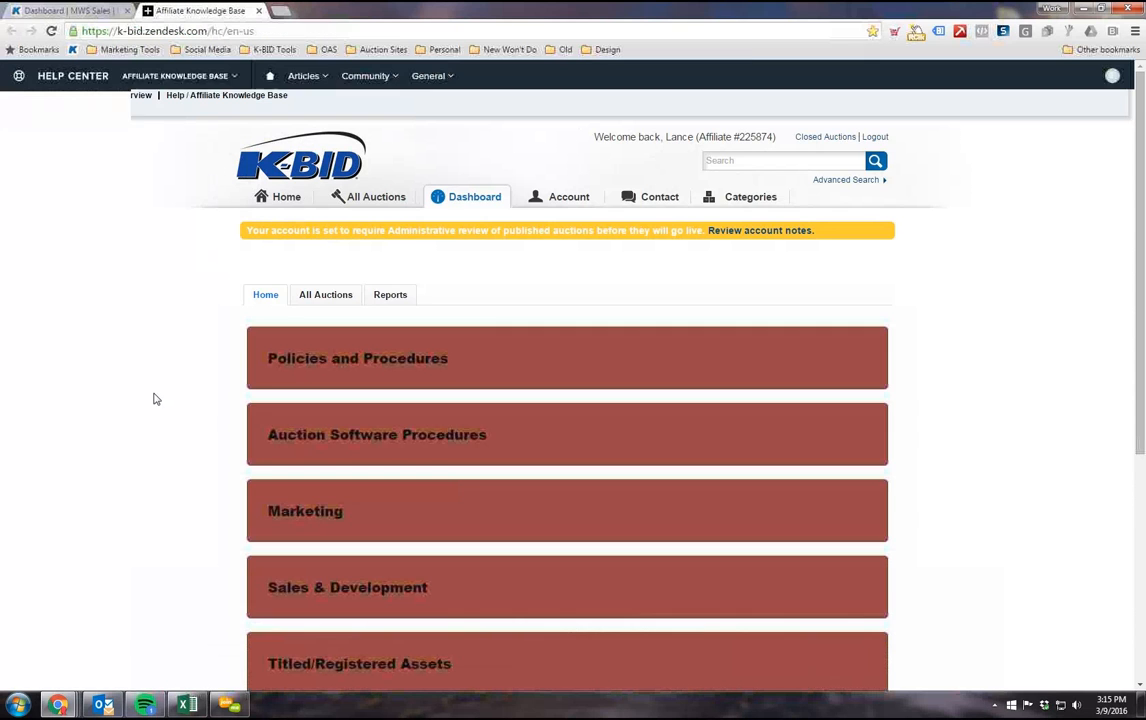
Step: Sign out of the help center user profile in the Affiliate Knowledge Base
left_click(893, 124)
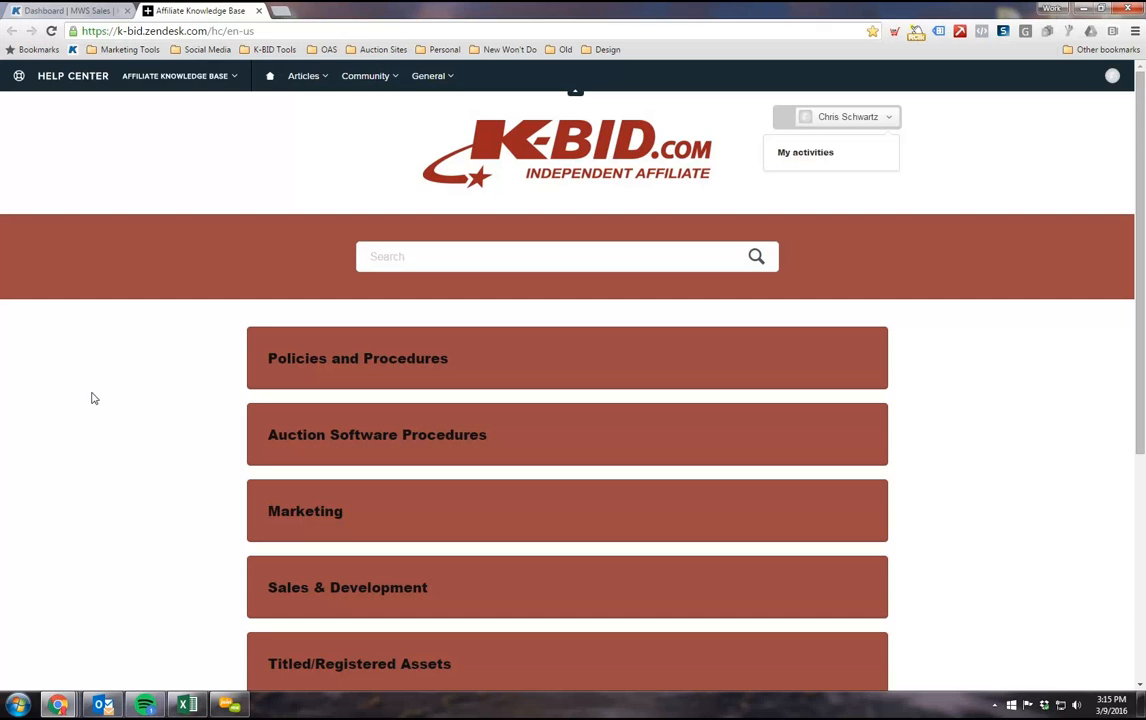
left_click(1113, 76)
left_click(1058, 164)
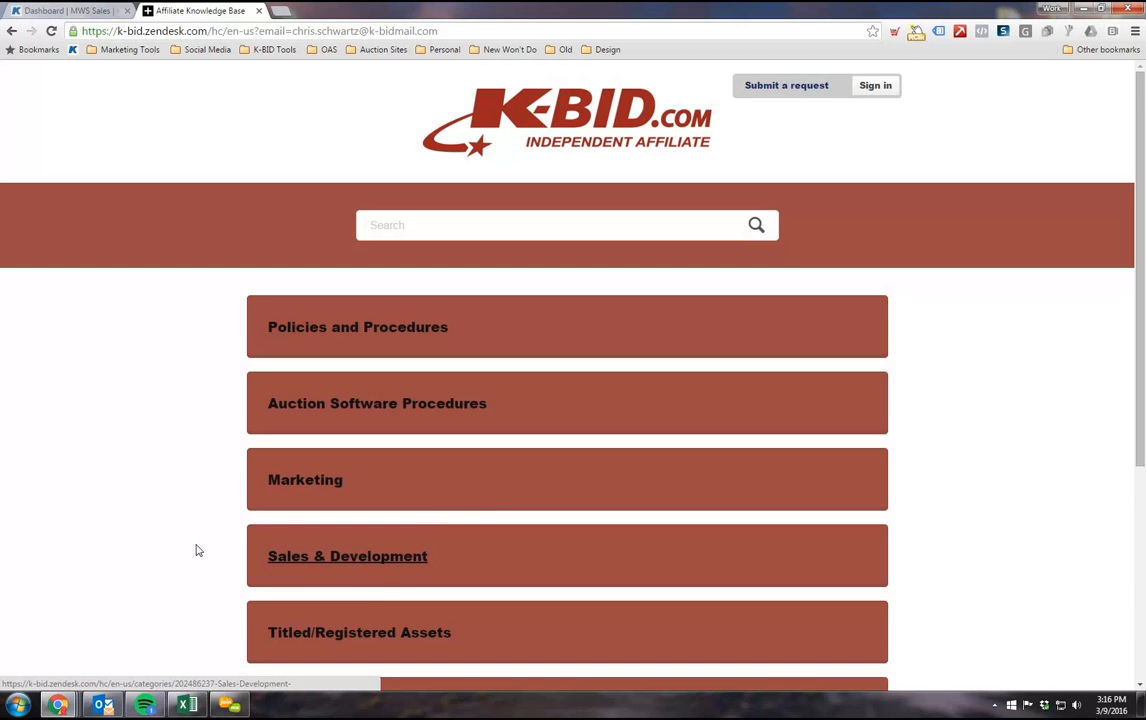
Step: Look over the knowledge base categories and open Policies and Procedures to view its articles
scroll(197, 548, "down", 2)
scroll(151, 477, "up", 2)
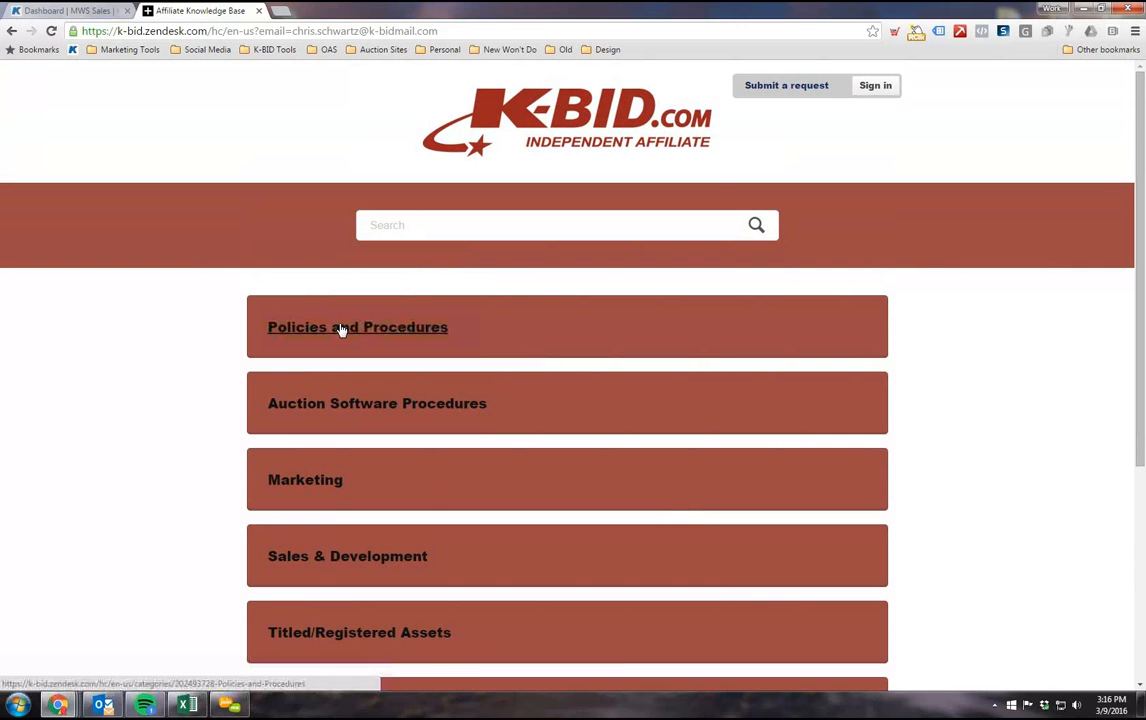
left_click(340, 336)
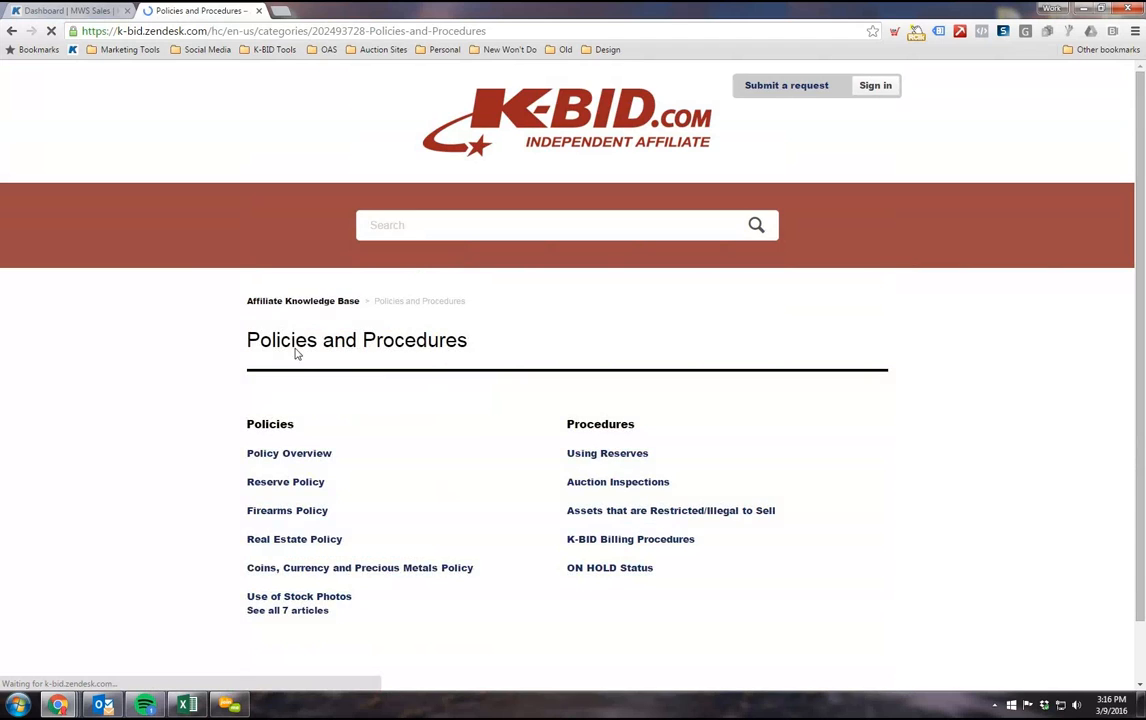
scroll(458, 294, "down", 1)
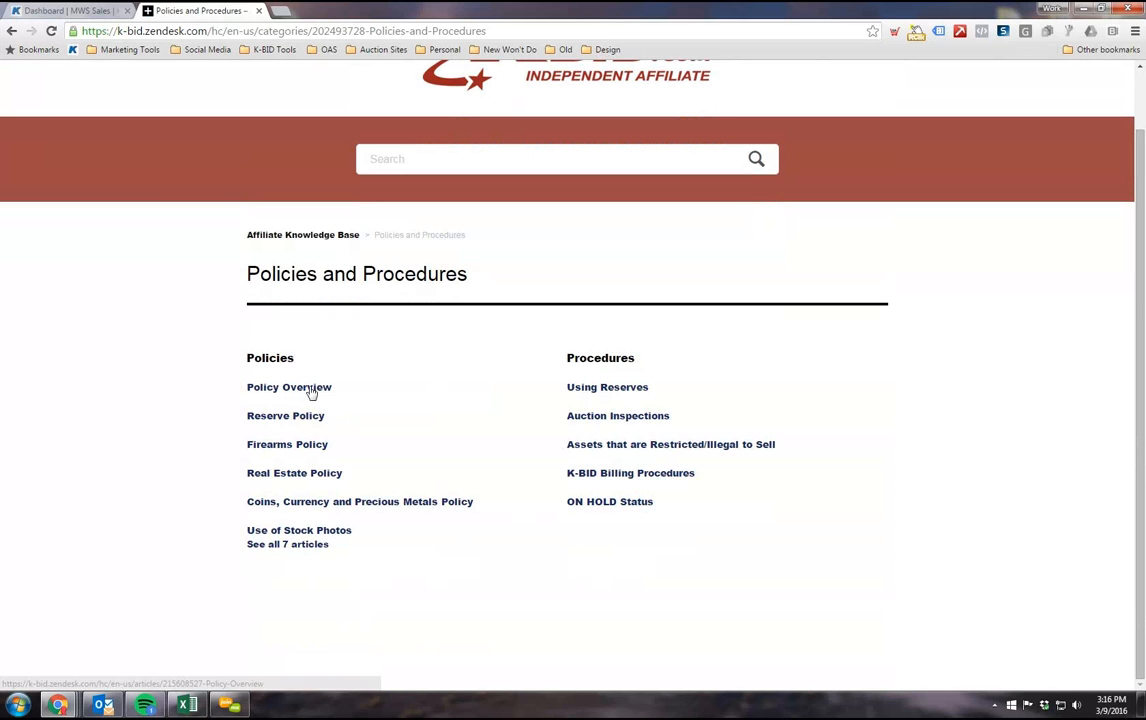
Step: List all Policies articles and read through the Coins, Currency and Precious Metals Policy
left_click(291, 546)
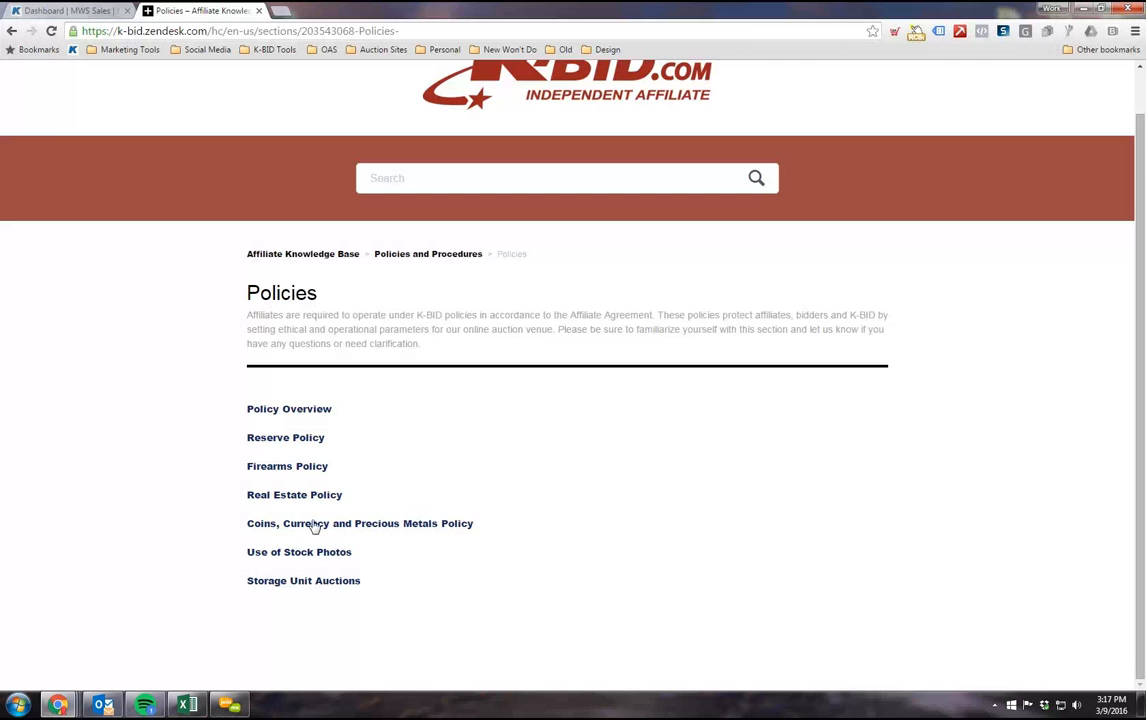
left_click(304, 528)
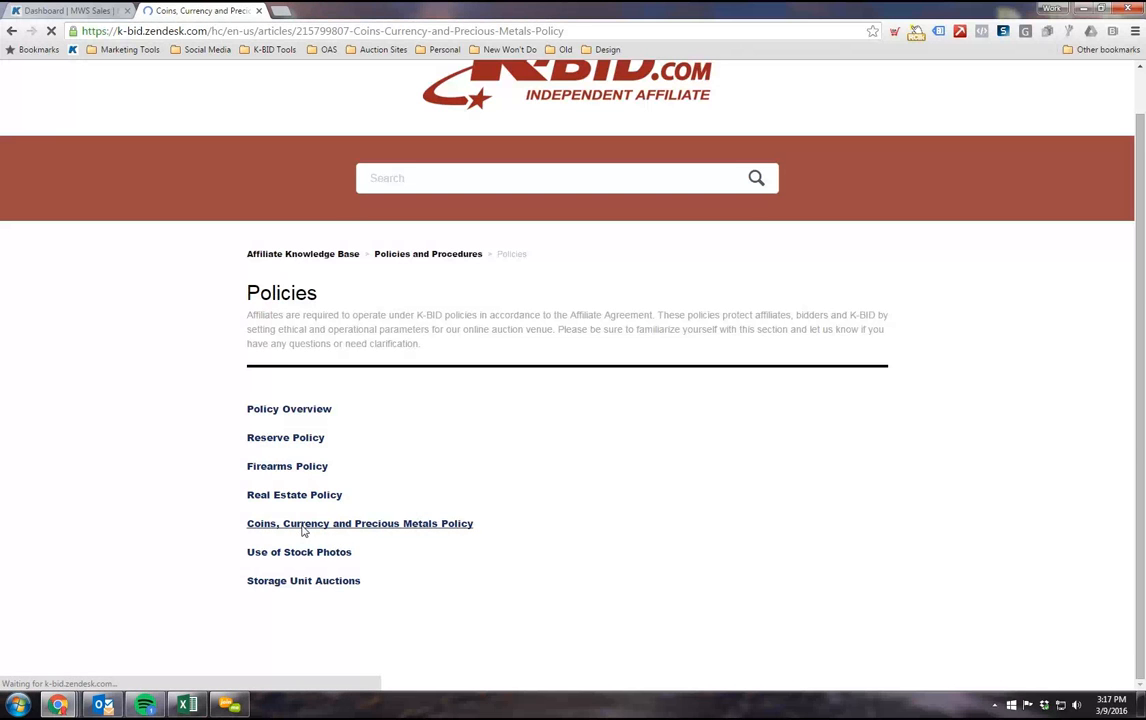
scroll(288, 520, "down", 8)
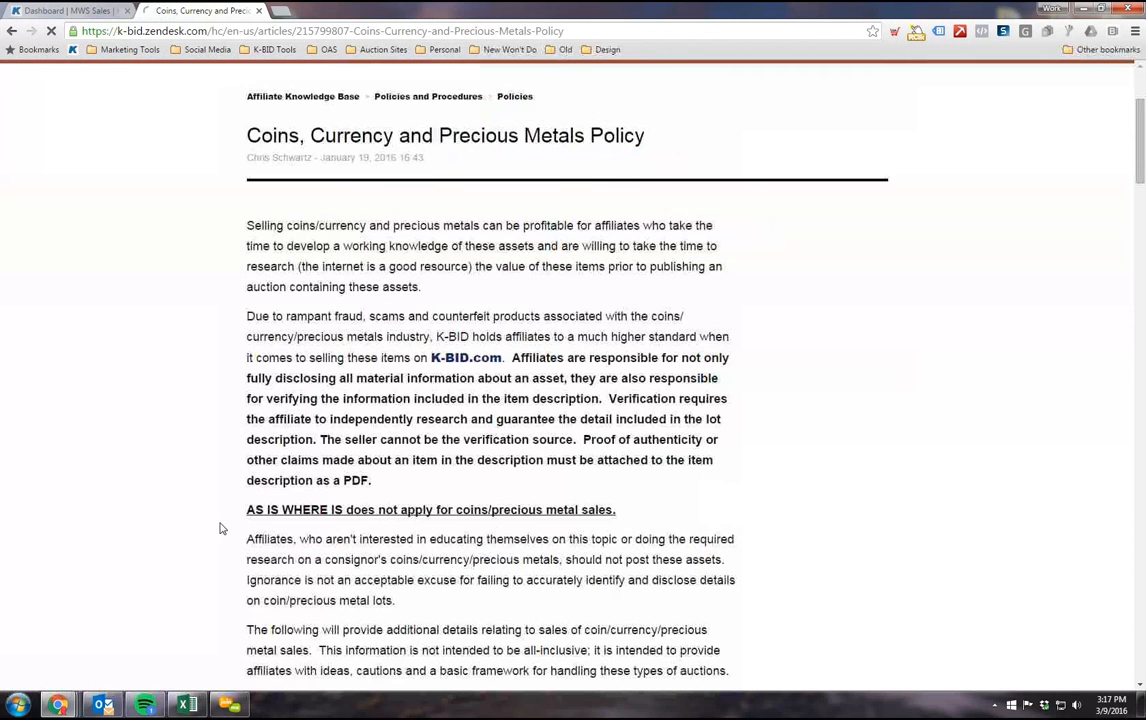
scroll(210, 535, "up", 8)
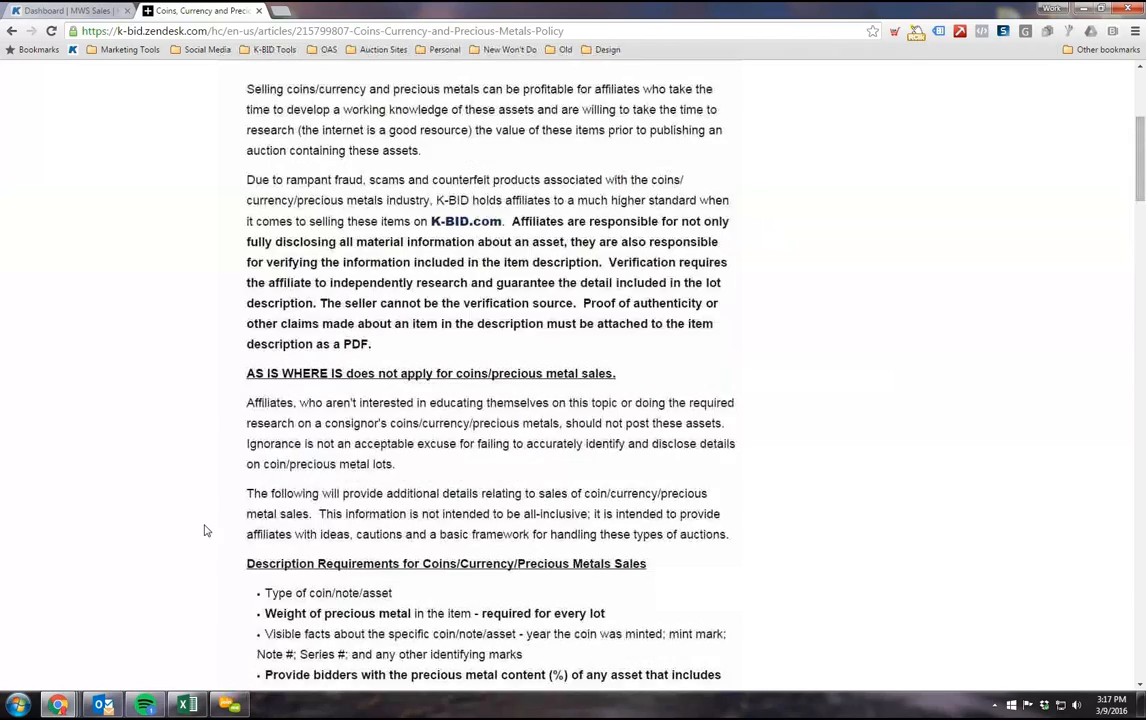
Step: Read the Do Not Sell List in the Coins, Currency and Precious Metals Policy, then return to the start of the article
scroll(243, 570, "down", 14)
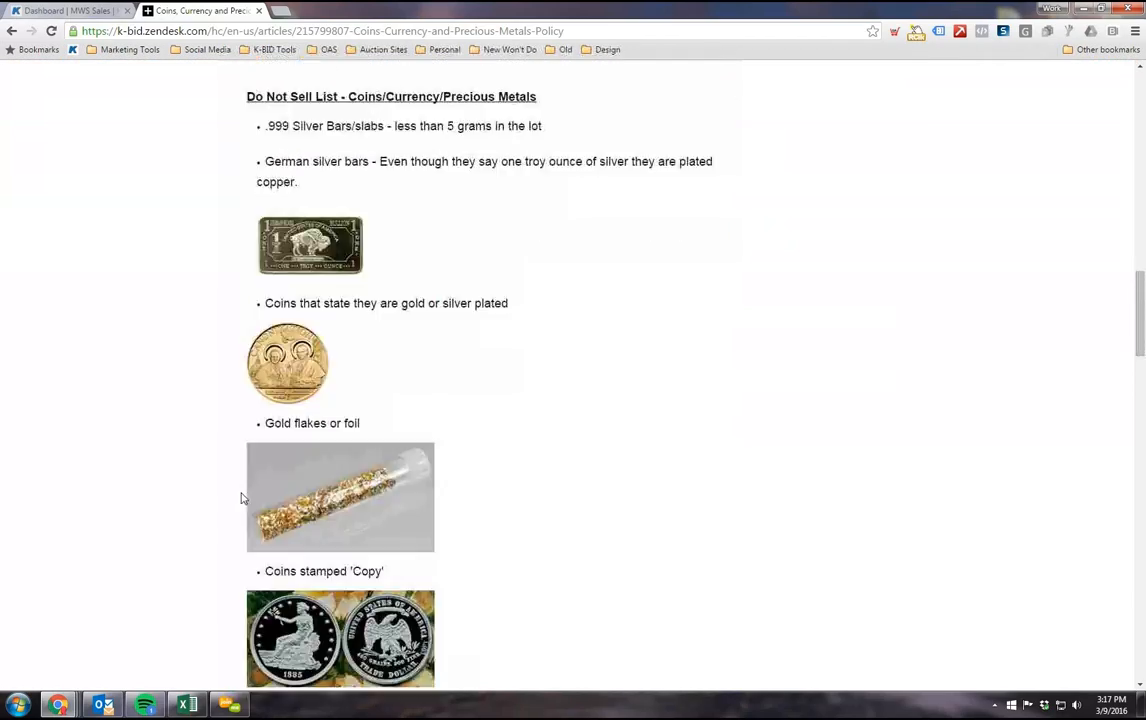
scroll(279, 399, "down", 1)
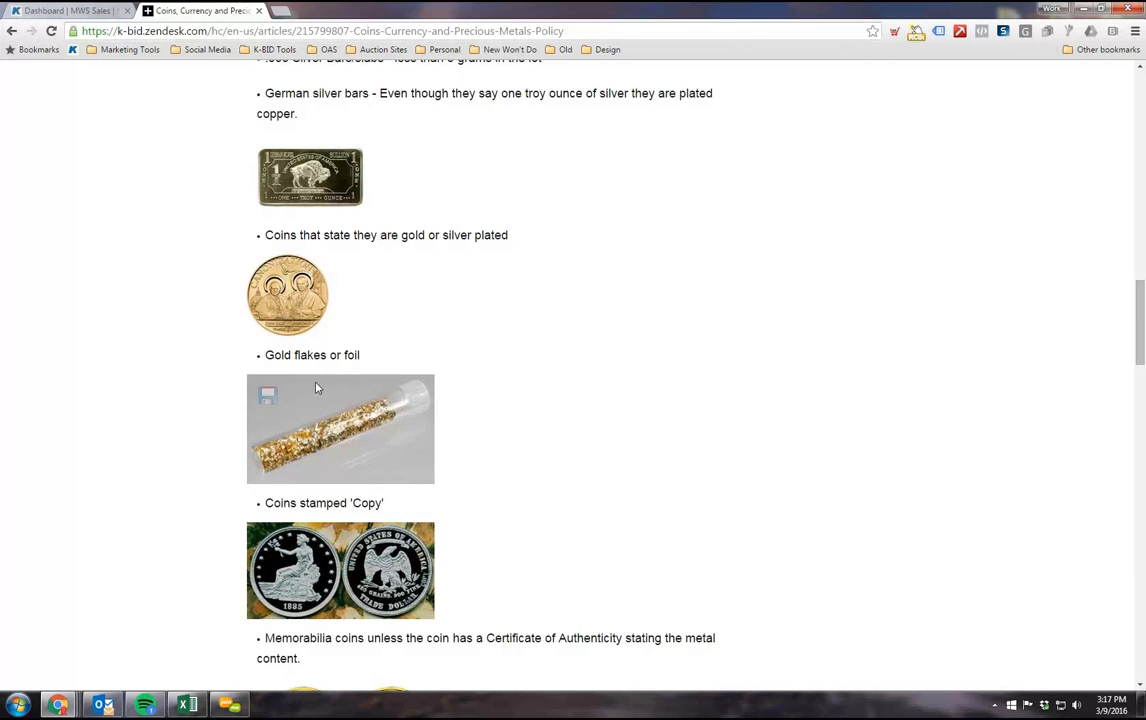
scroll(340, 370, "down", 1)
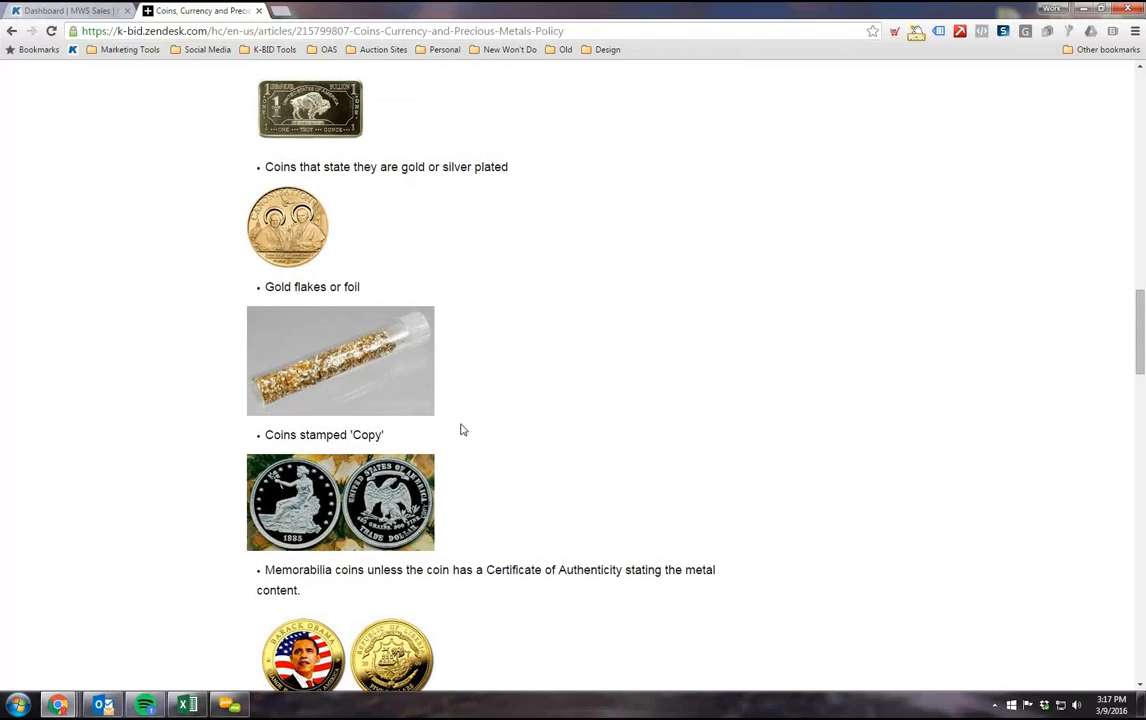
scroll(325, 430, "down", 1)
scroll(326, 466, "up", 1)
scroll(325, 466, "up", 10)
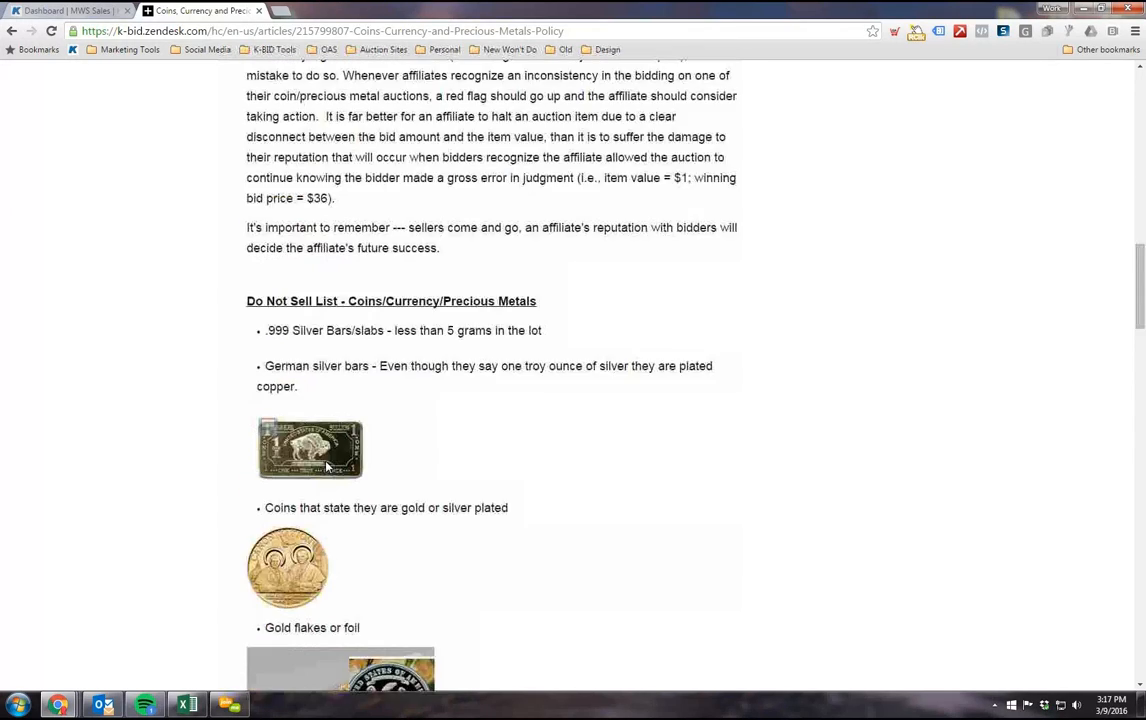
scroll(331, 464, "up", 6)
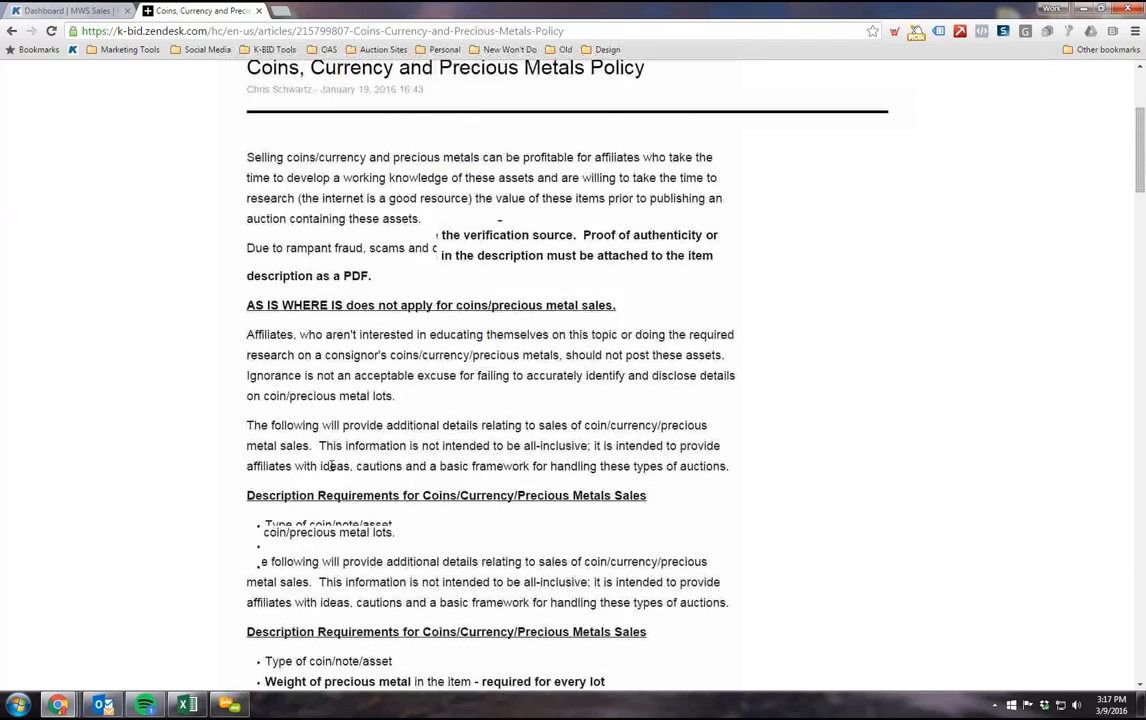
scroll(332, 474, "down", 2)
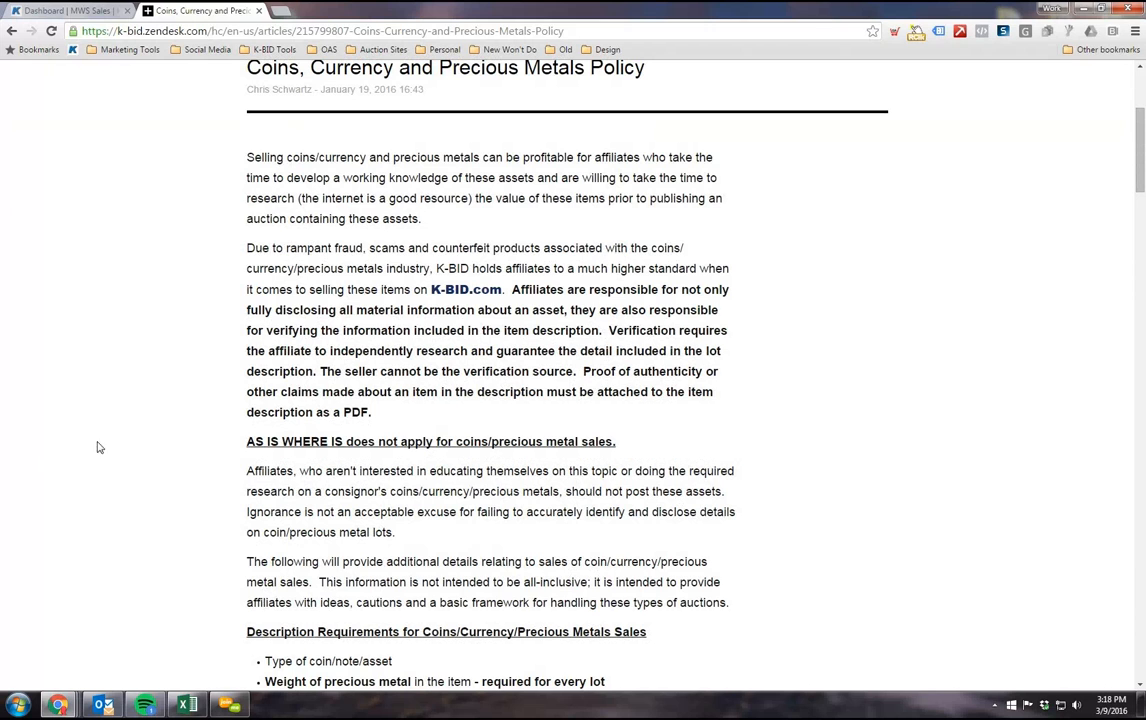
scroll(141, 440, "up", 3)
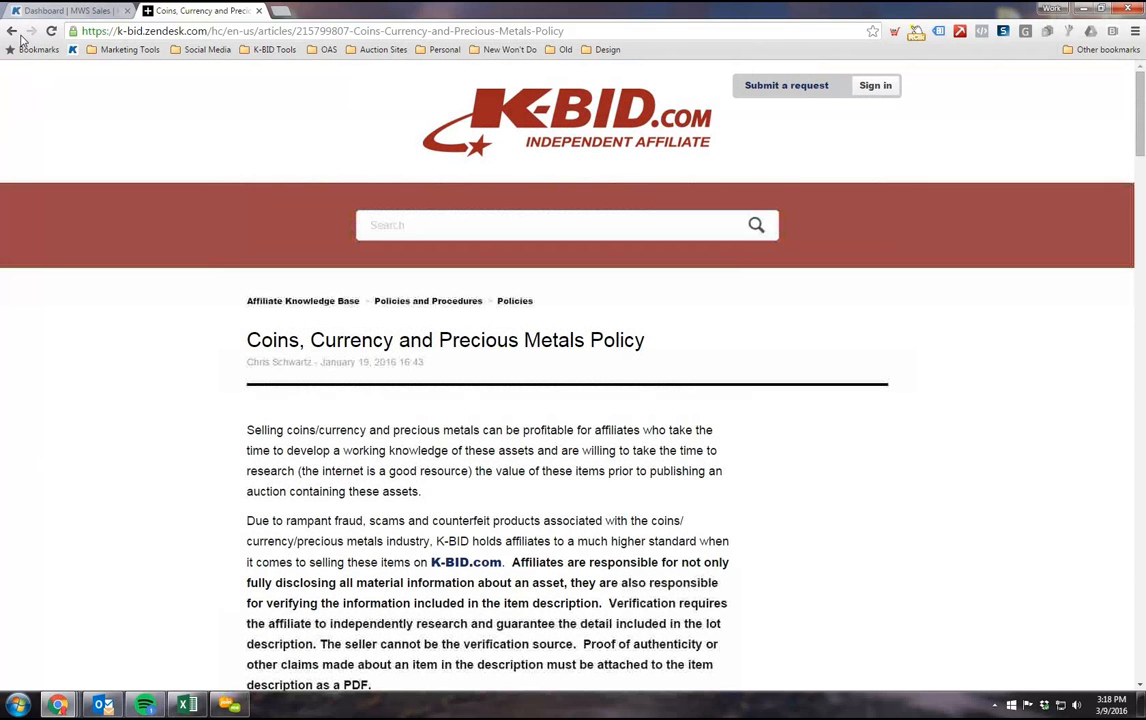
Step: Go back through the Policies and Procedures pages to the Affiliate Knowledge Base home page
left_click(12, 31)
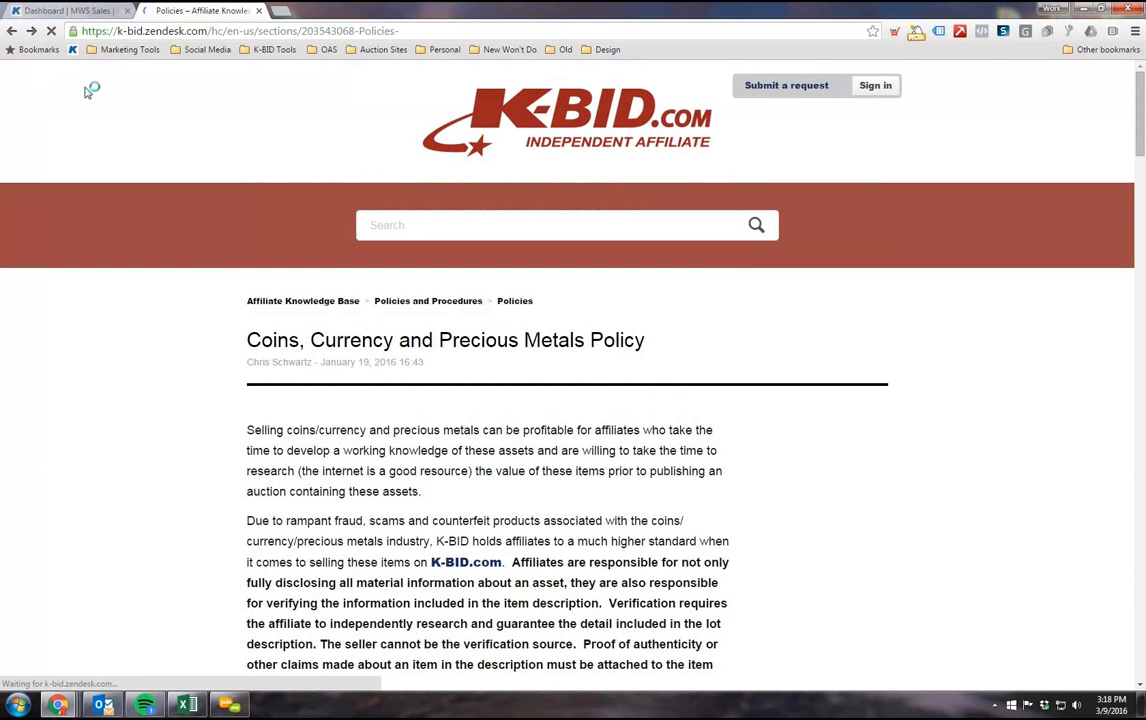
left_click(10, 31)
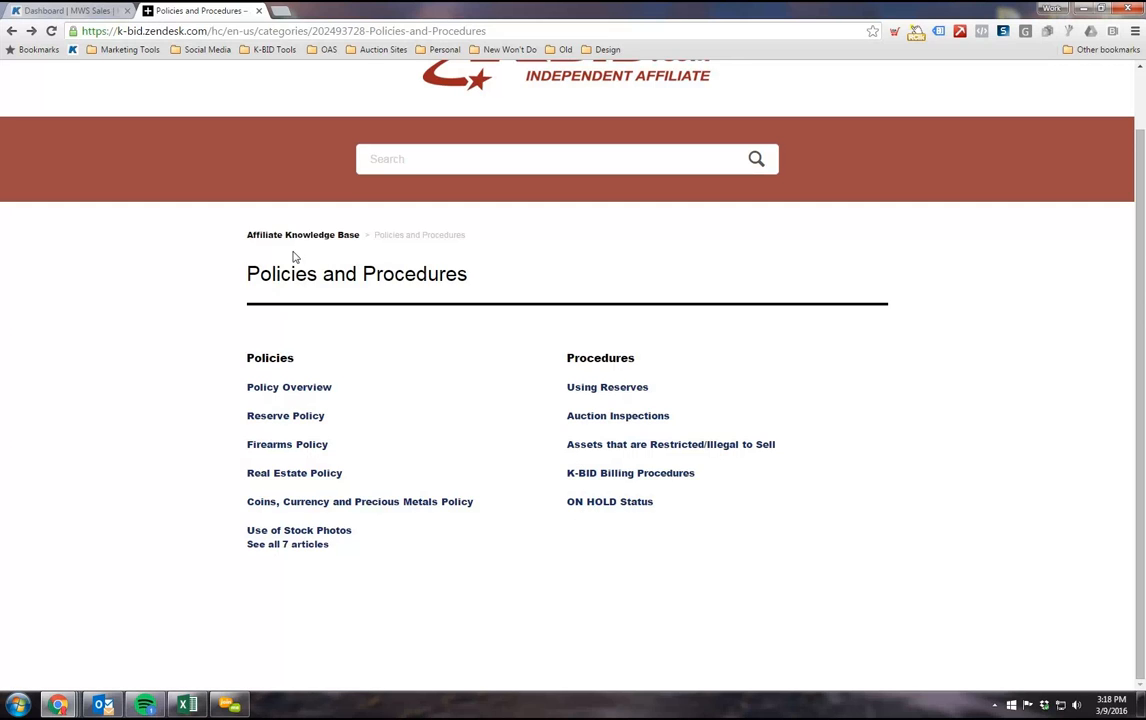
left_click(13, 31)
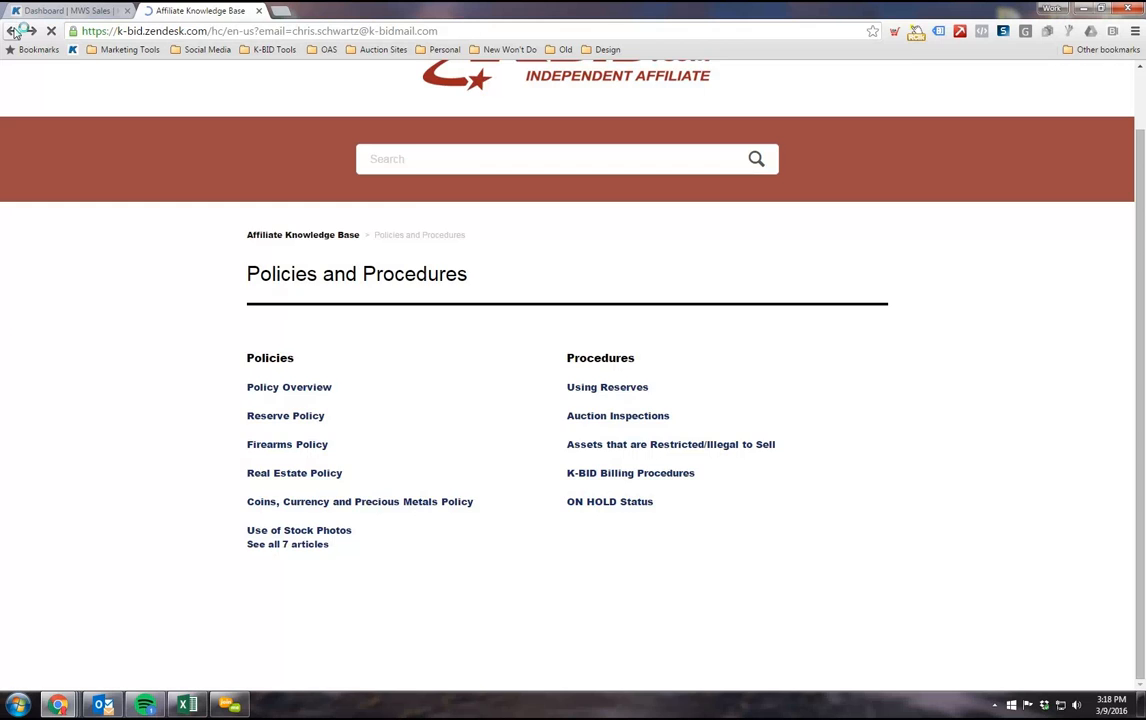
scroll(302, 312, "up", 3)
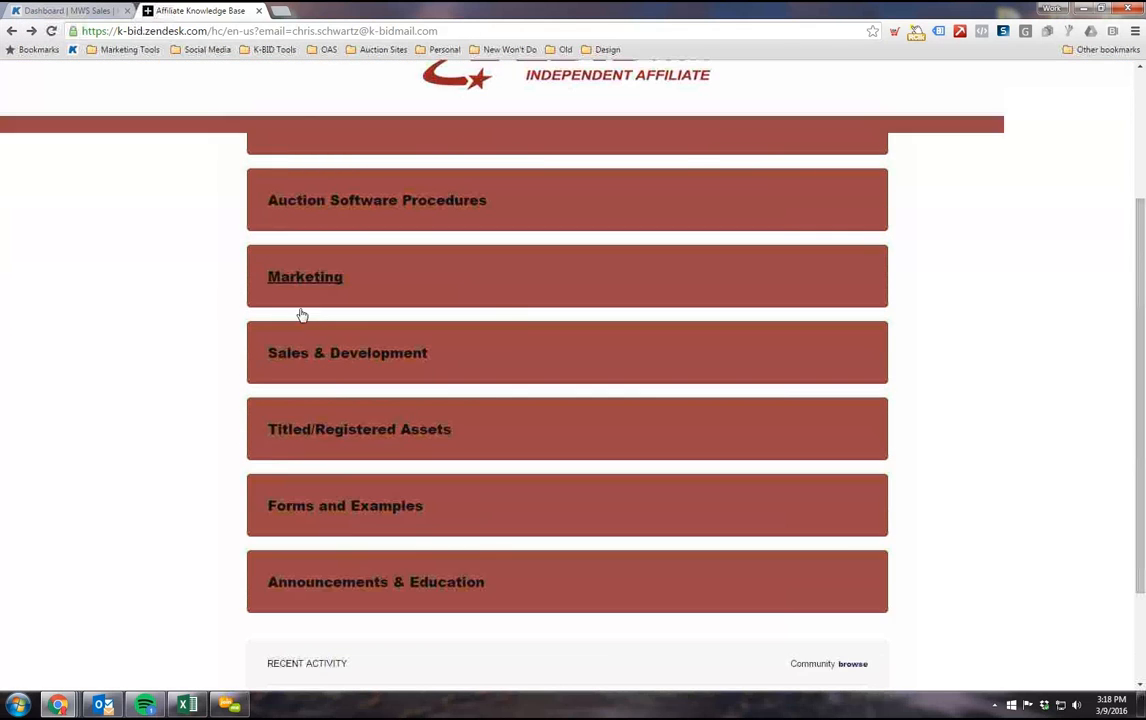
Step: Open the Auction Software Procedures category and look over its article sections
left_click(345, 344)
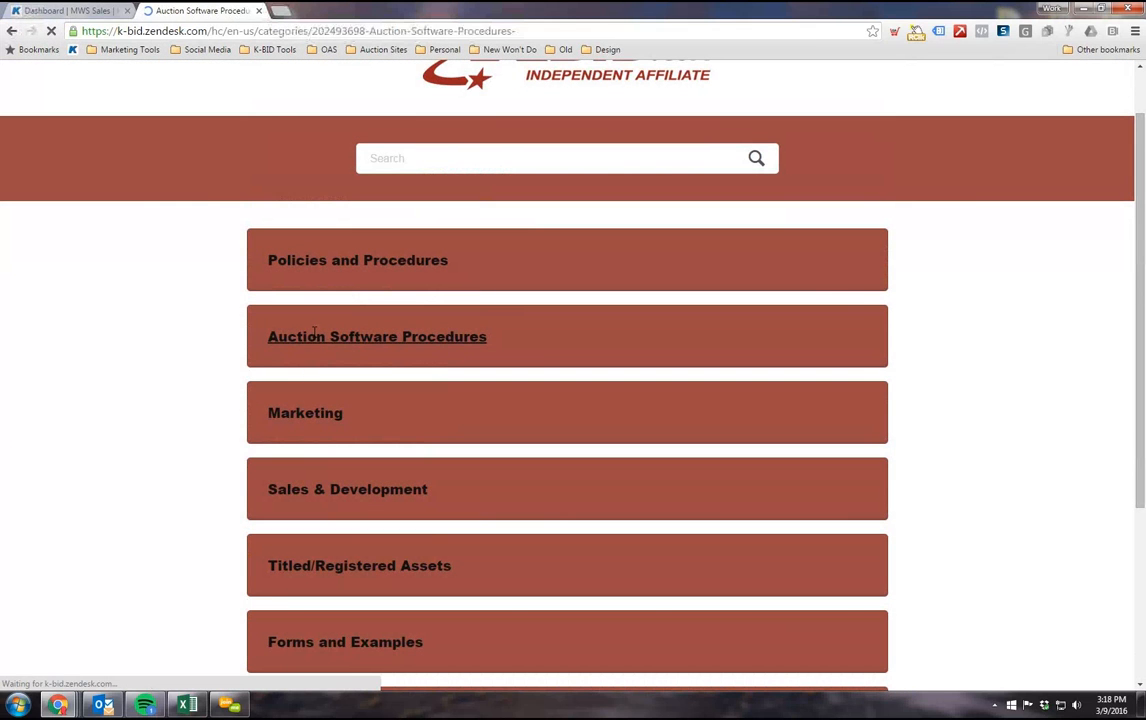
scroll(535, 365, "down", 3)
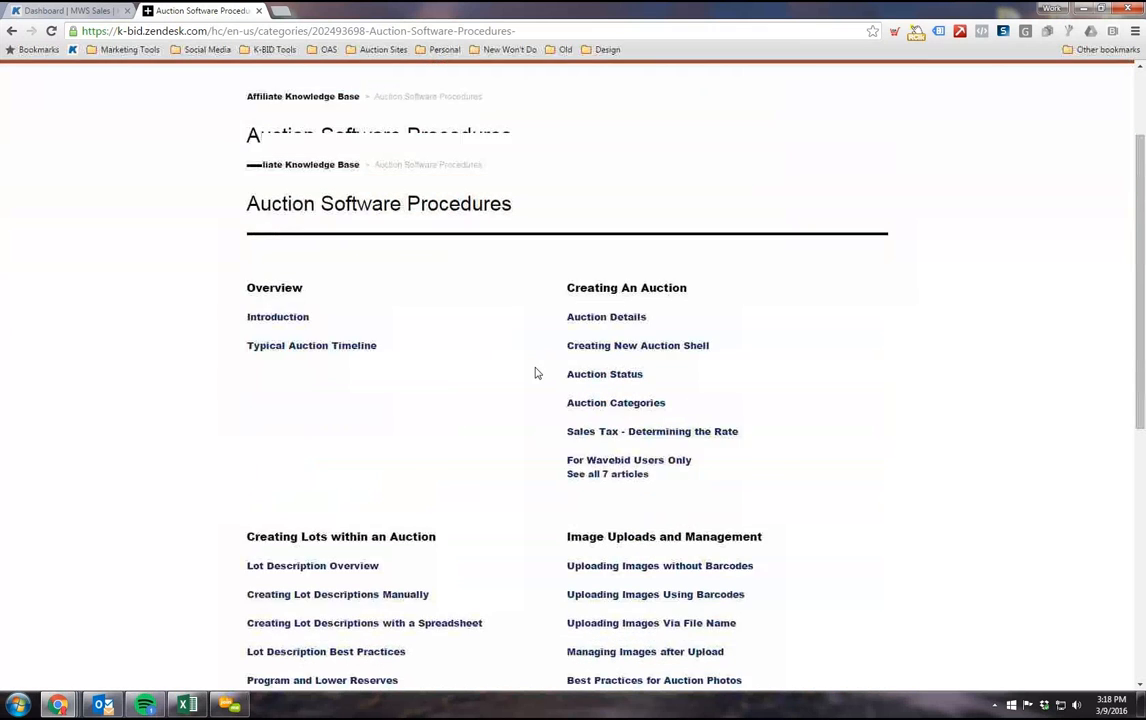
scroll(420, 430, "down", 2)
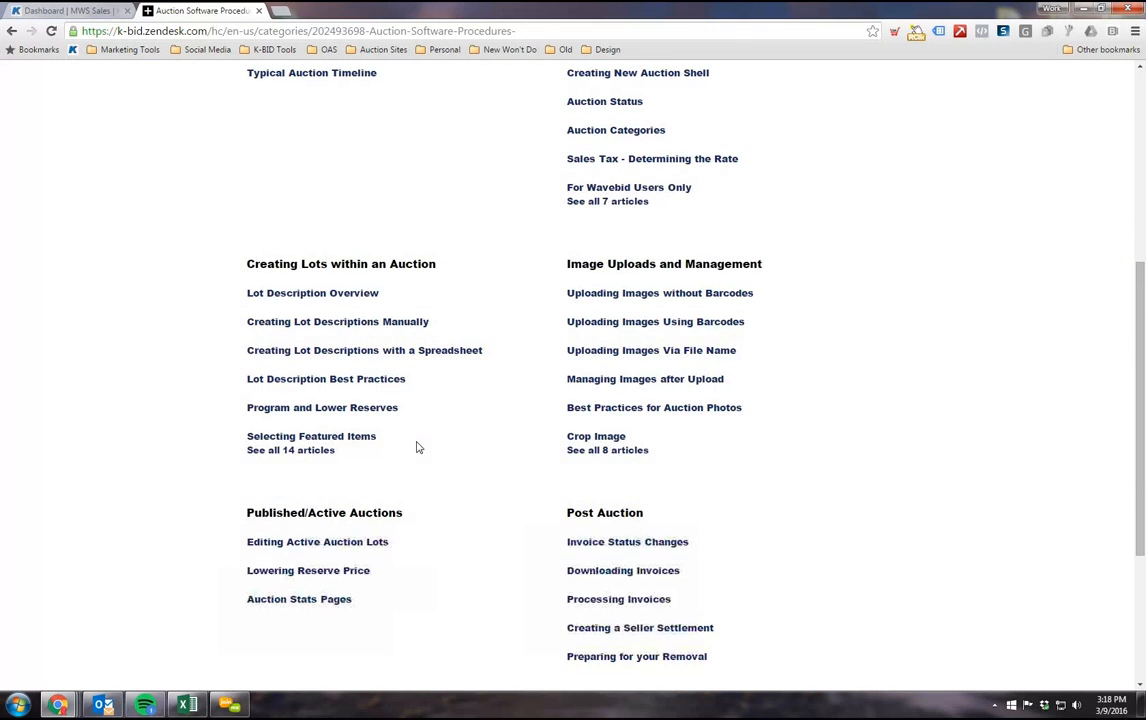
scroll(409, 435, "down", 1)
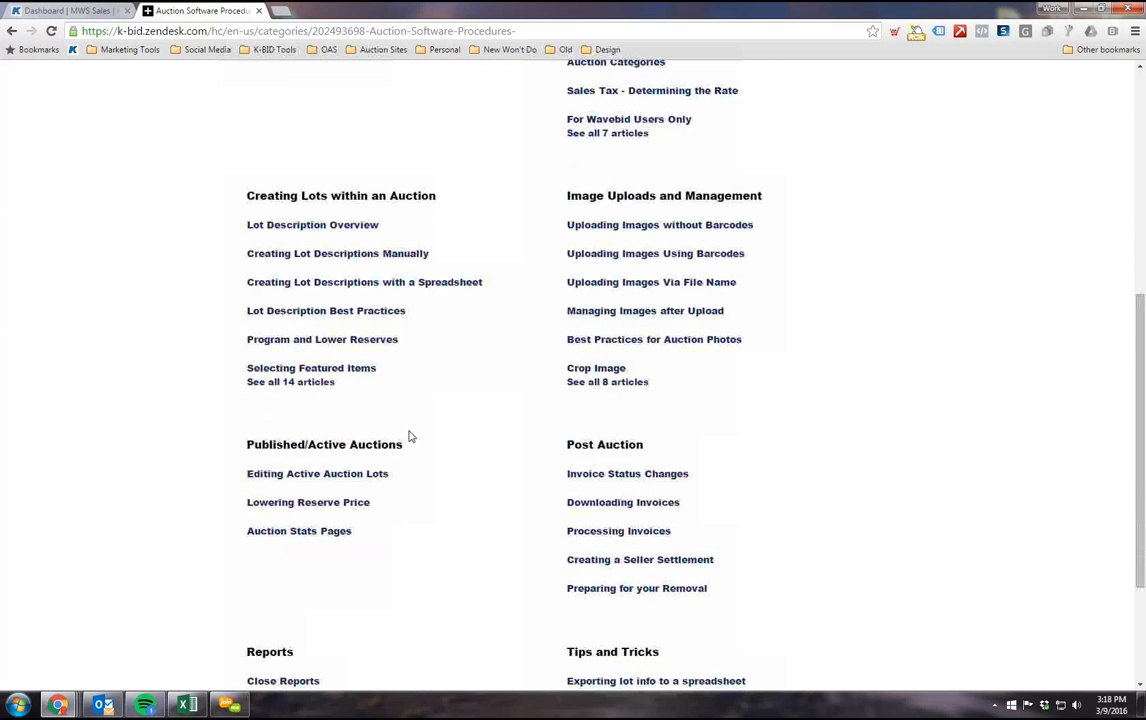
Step: Open the Uploading Images without Barcodes article and read through its steps to the end
left_click(656, 230)
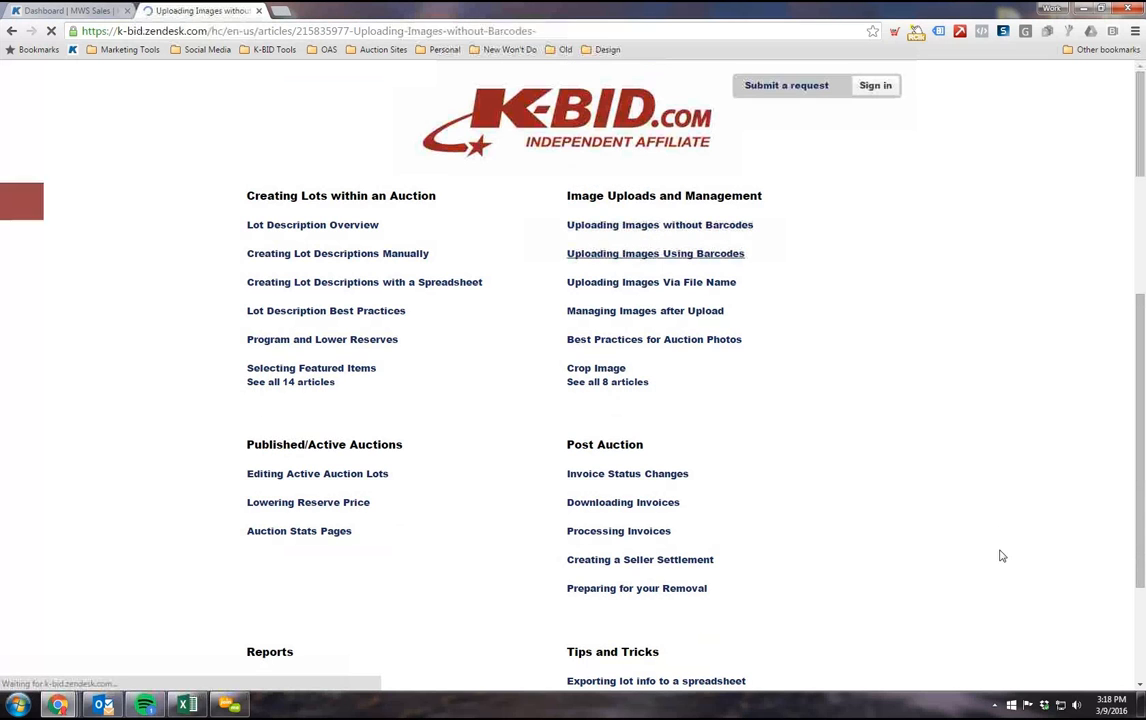
scroll(108, 425, "down", 3)
scroll(108, 425, "up", 2)
scroll(256, 262, "down", 2)
scroll(270, 268, "down", 3)
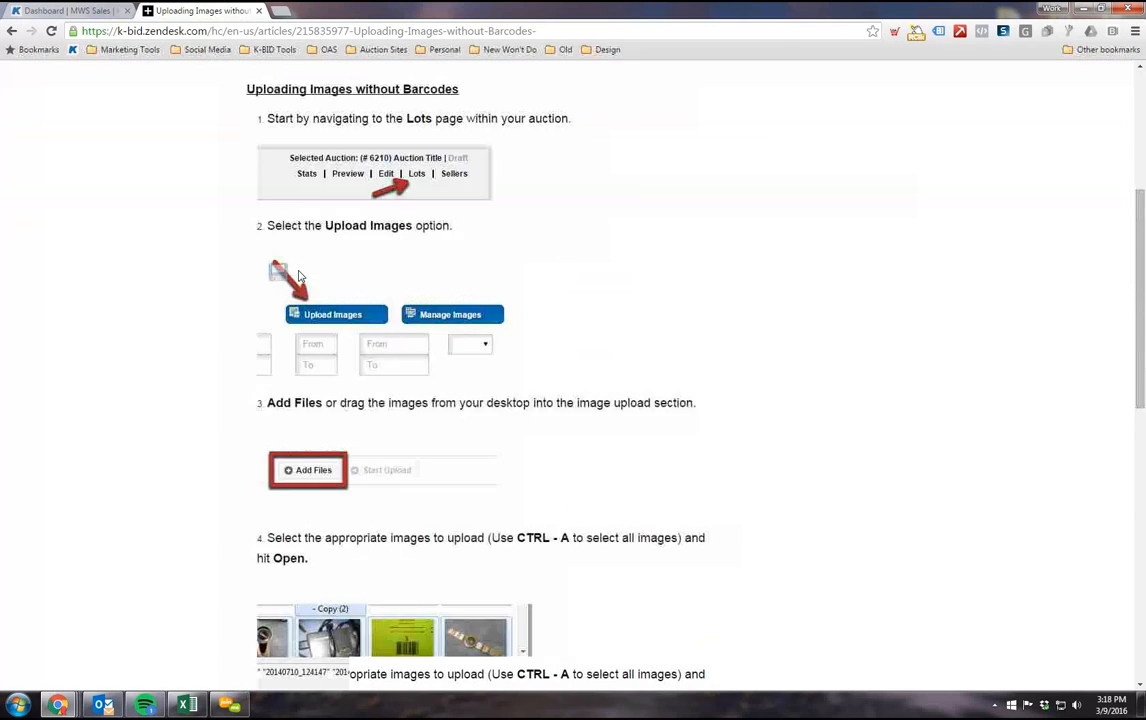
scroll(272, 297, "up", 2)
scroll(265, 260, "down", 2)
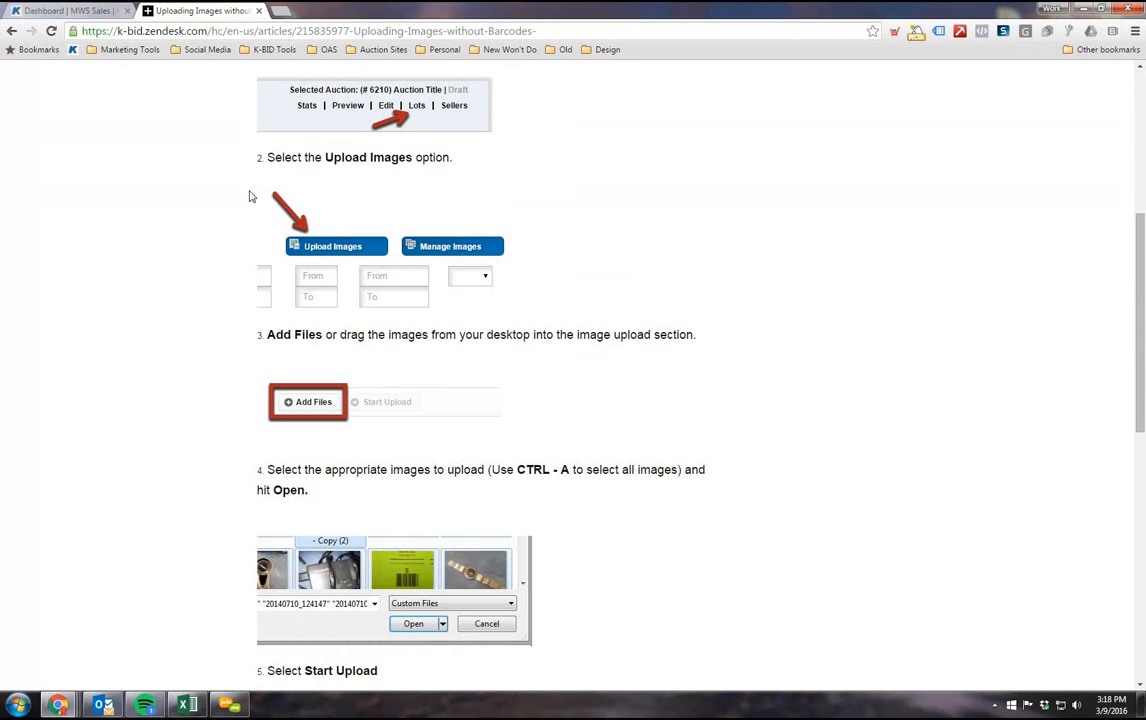
scroll(361, 258, "down", 4)
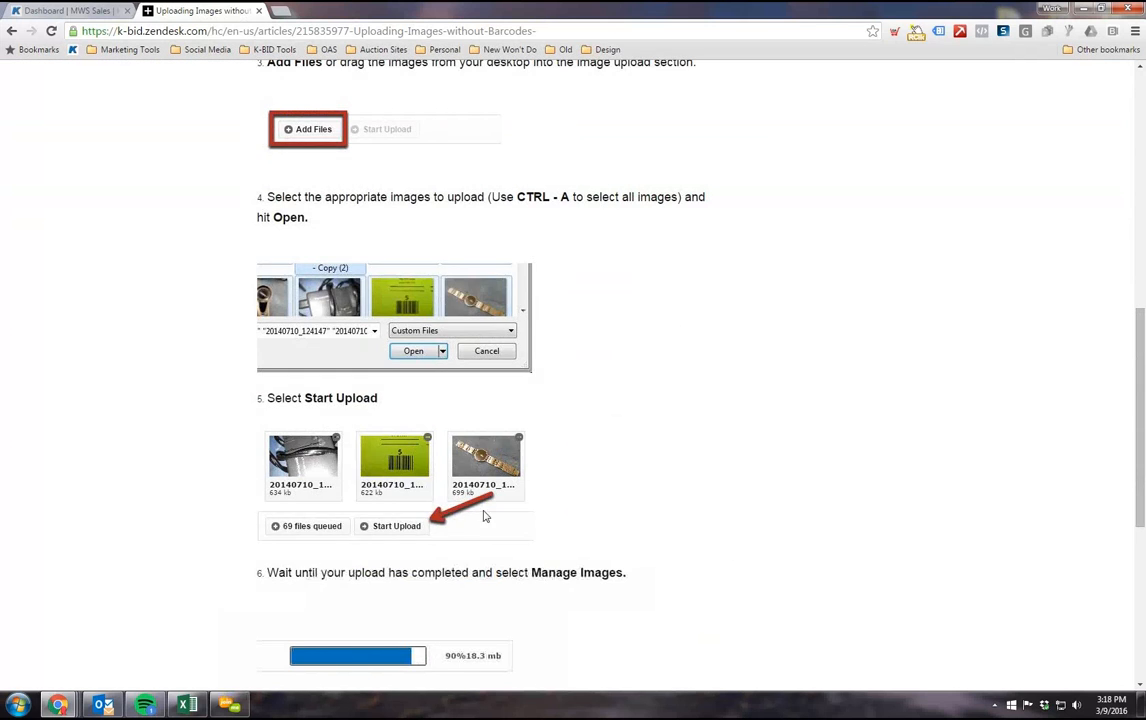
scroll(350, 530, "down", 2)
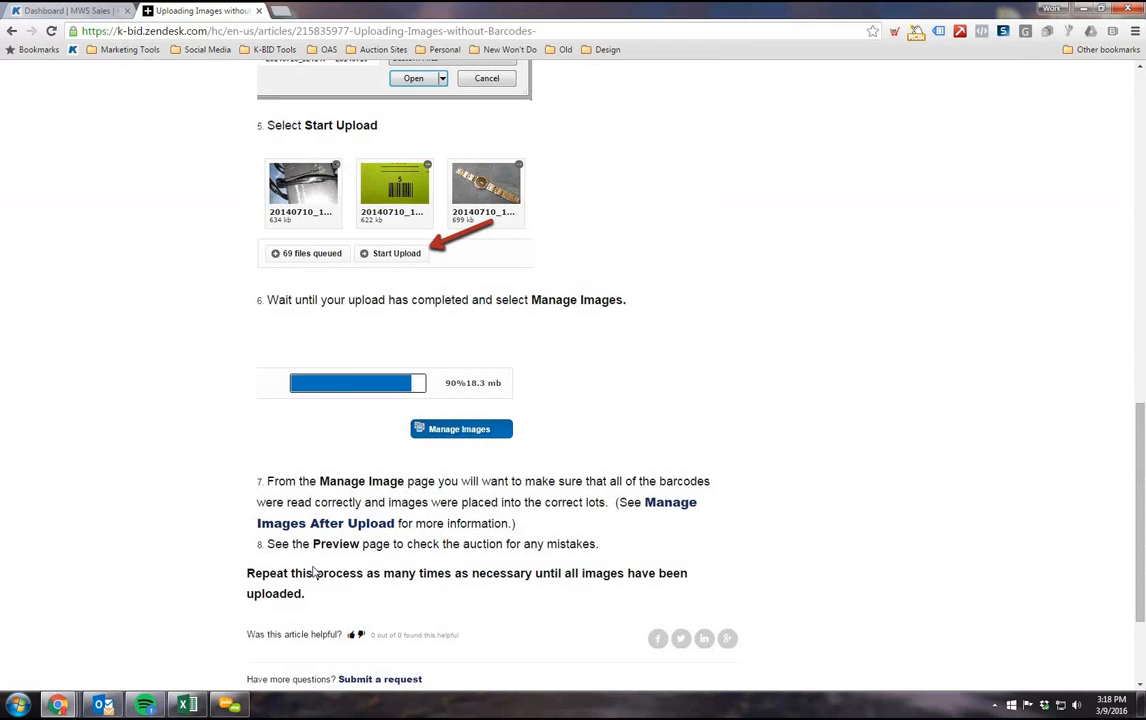
scroll(300, 500, "down", 2)
scroll(325, 496, "up", 4)
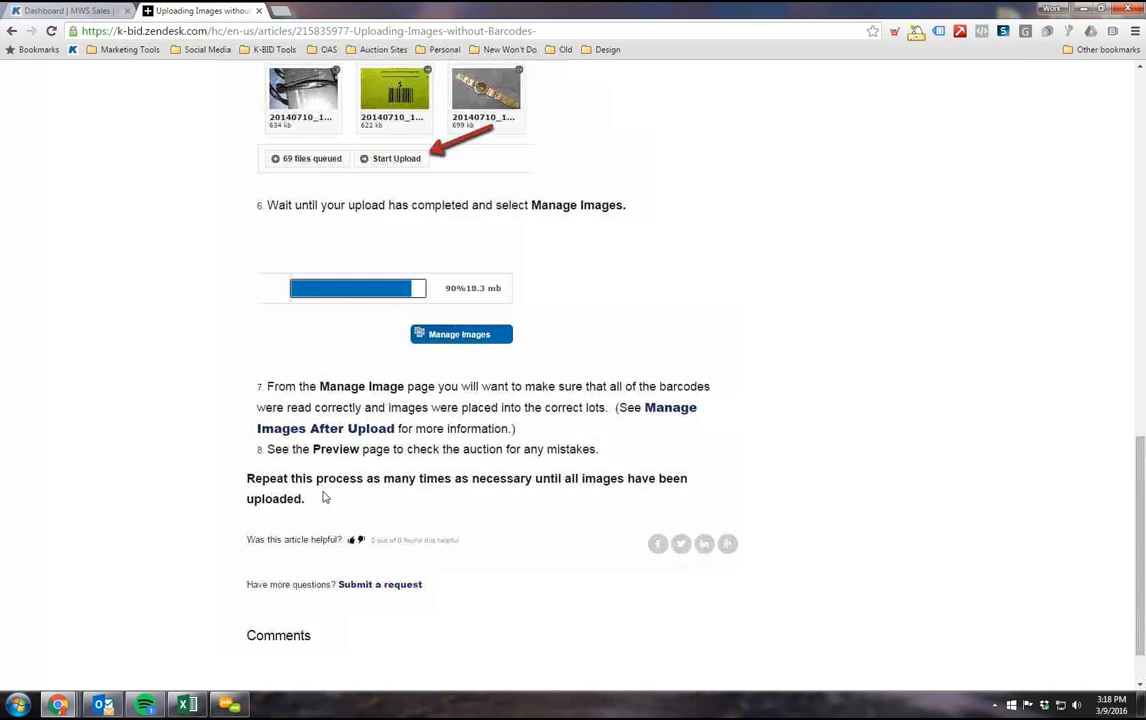
scroll(333, 537, "up", 4)
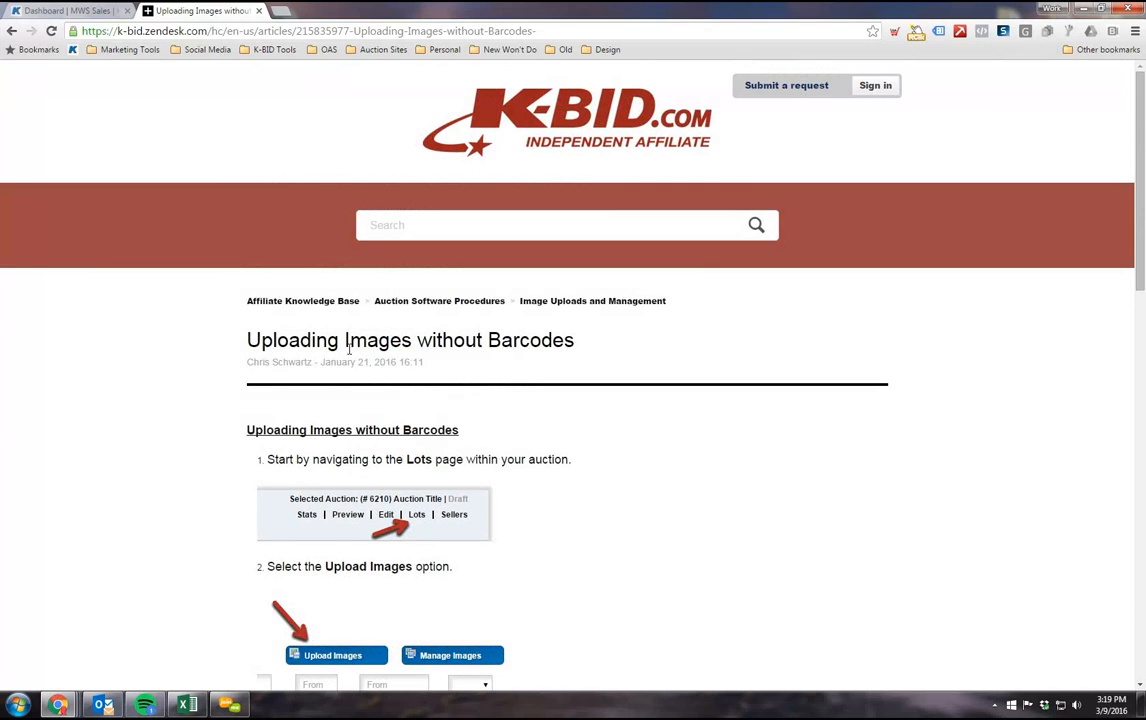
Step: Return to Auction Software Procedures and review its sections from Overview through Reports and Tips and Tricks
left_click(11, 31)
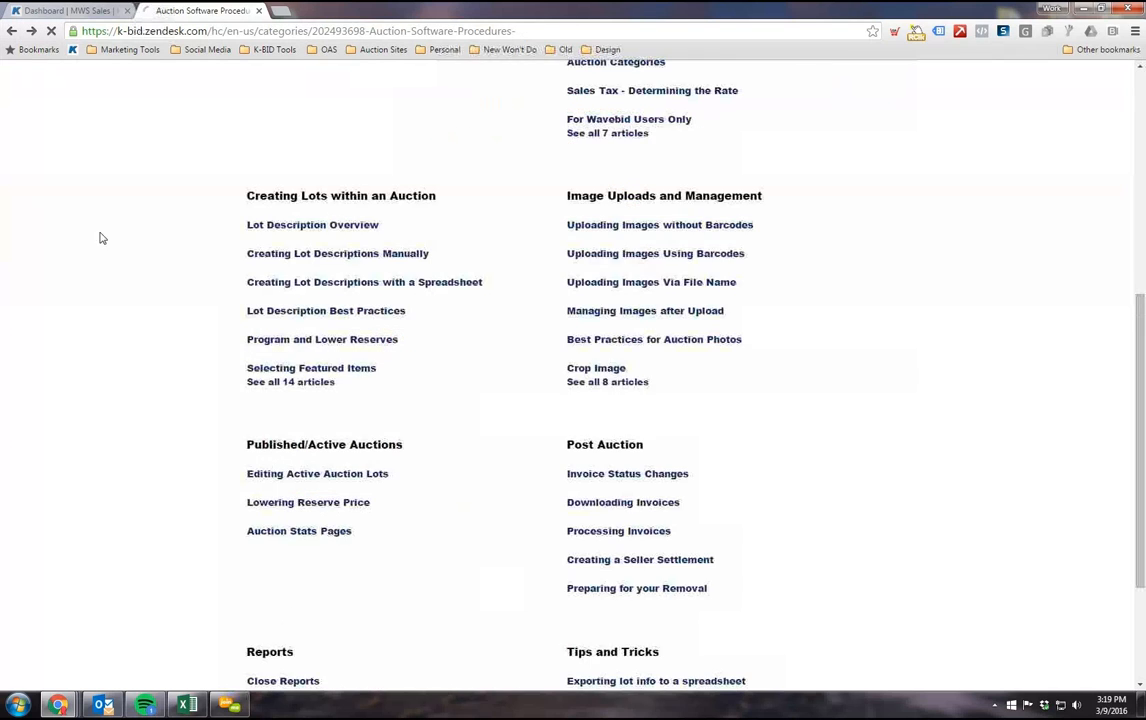
scroll(105, 361, "up", 4)
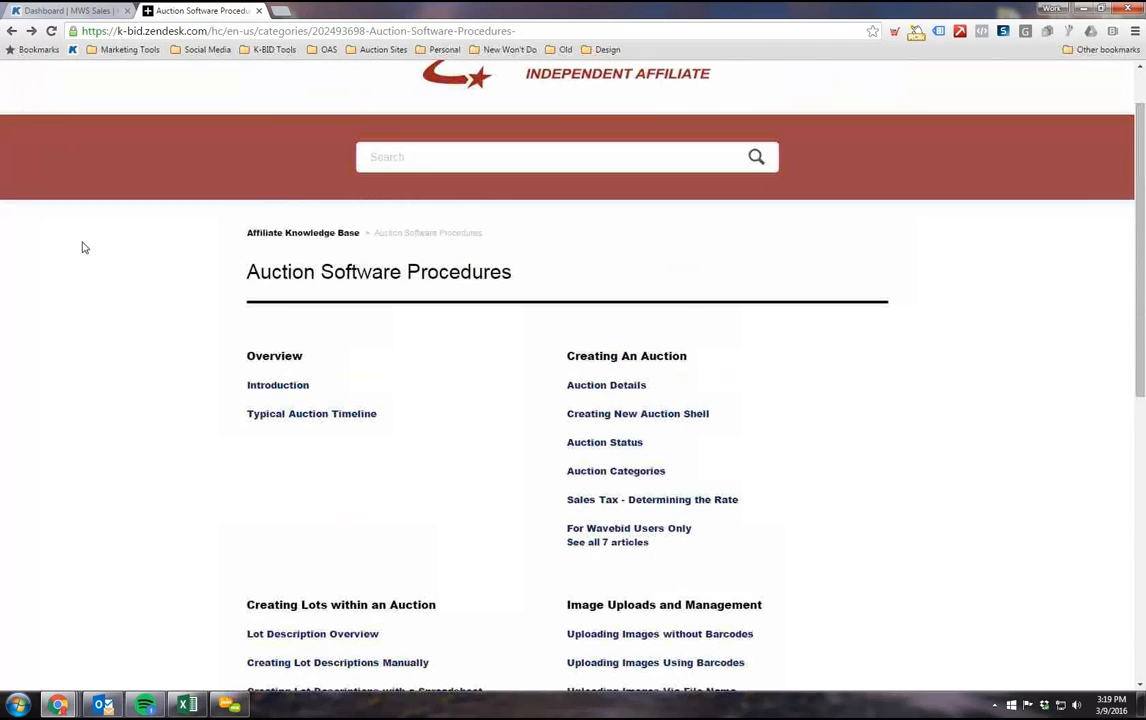
scroll(290, 270, "down", 1)
scroll(330, 200, "down", 1)
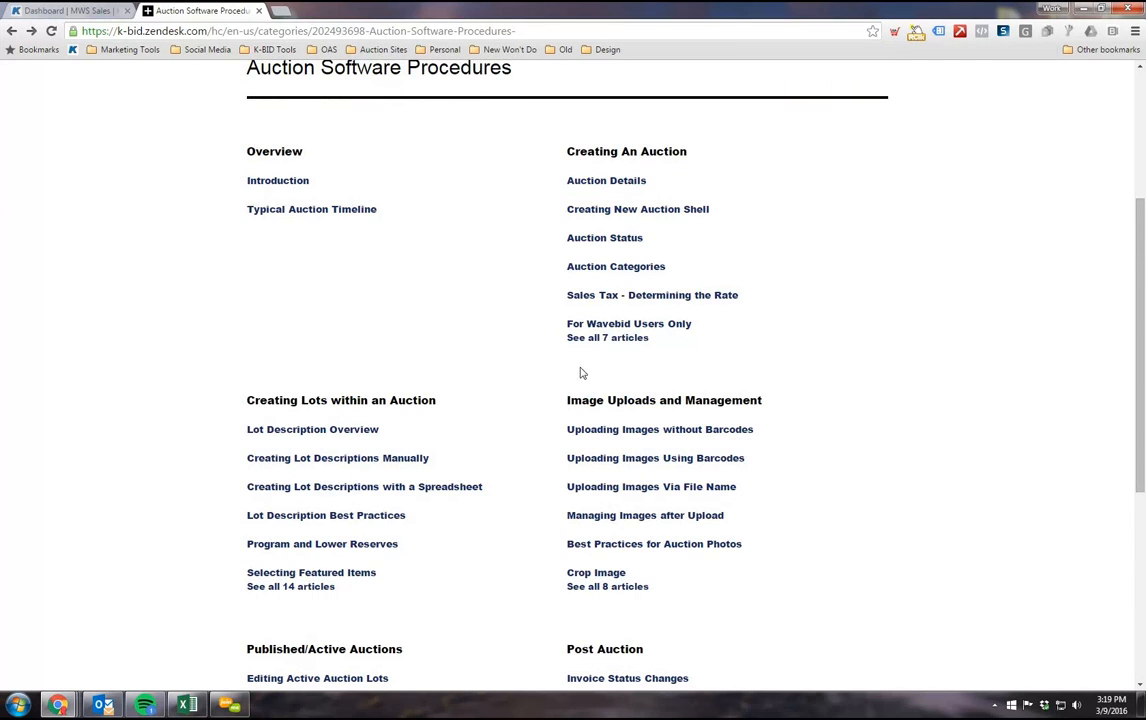
scroll(464, 320, "down", 1)
scroll(302, 235, "down", 1)
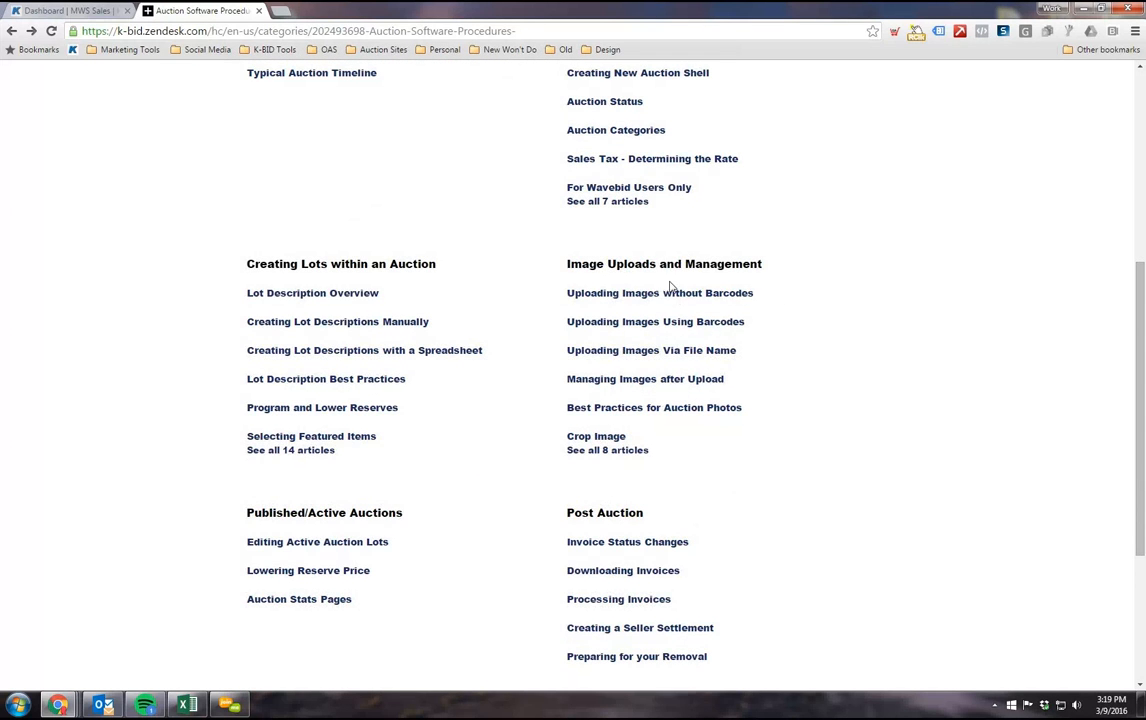
scroll(690, 243, "down", 1)
scroll(690, 245, "down", 2)
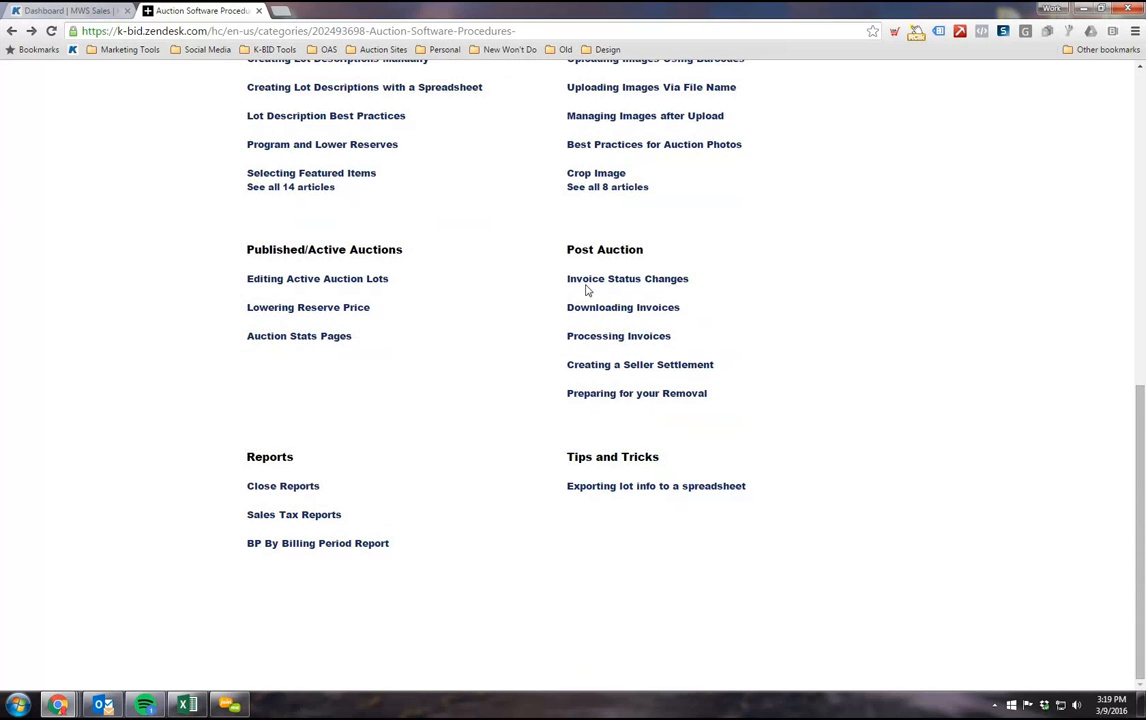
scroll(488, 440, "up", 2)
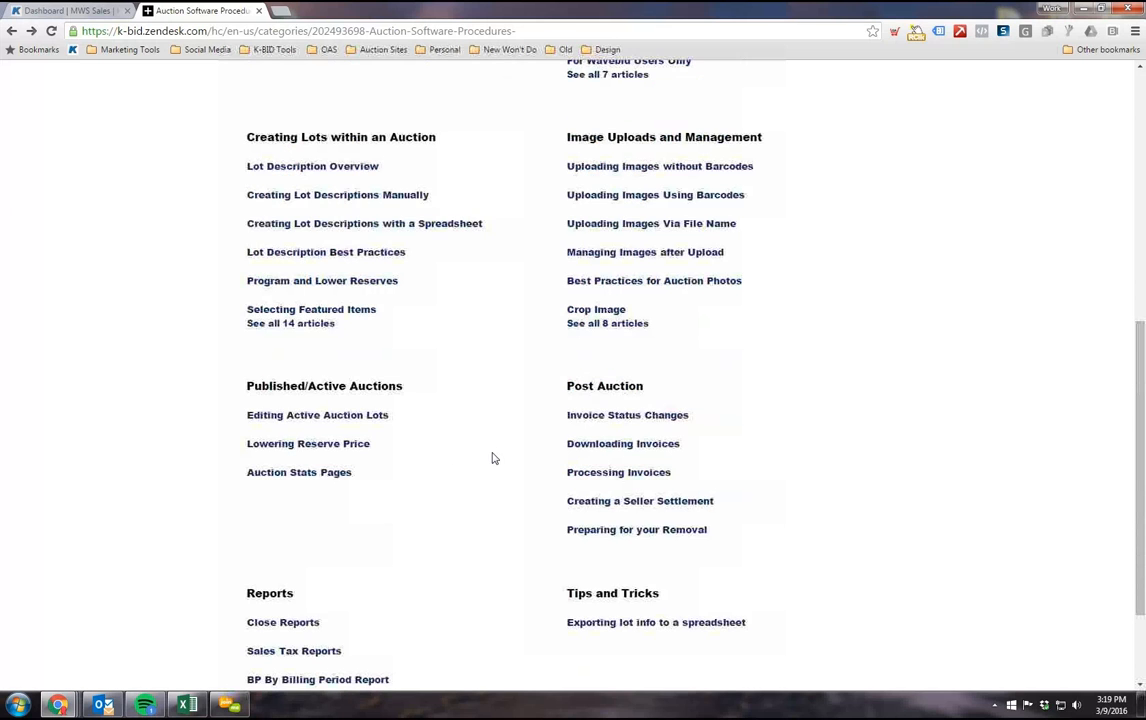
scroll(55, 146, "up", 2)
scroll(30, 70, "up", 2)
Step: Go back to the knowledge base home page and open the Marketing category to view its articles
left_click(10, 31)
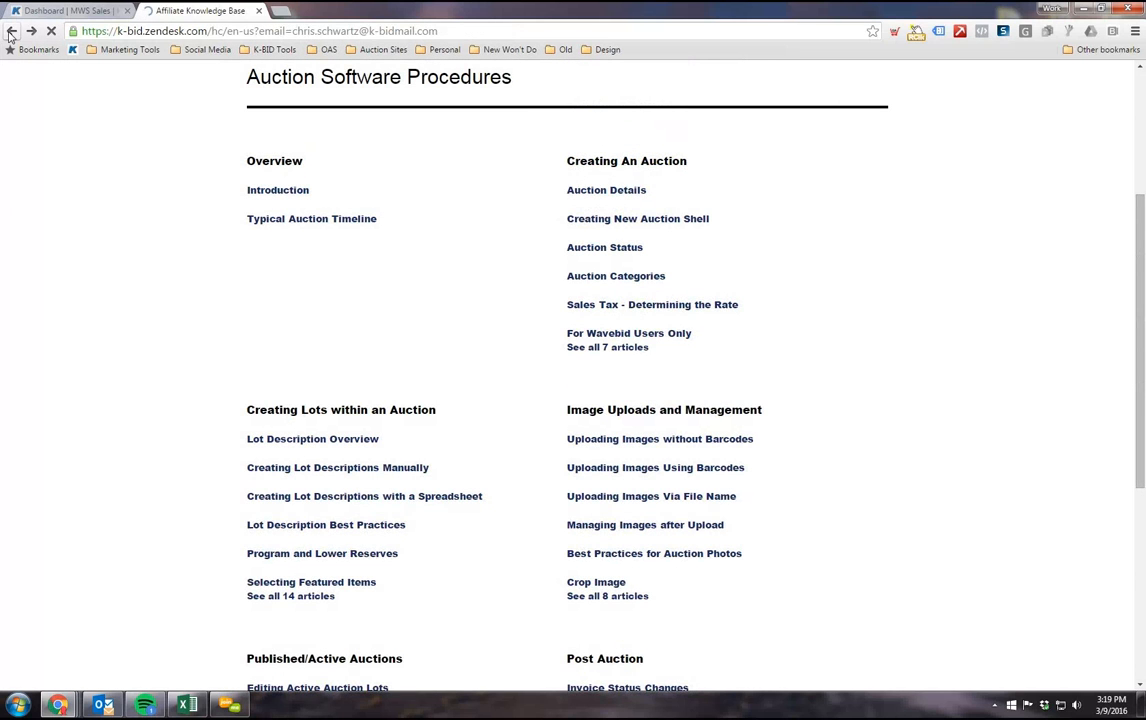
scroll(389, 220, "down", 2)
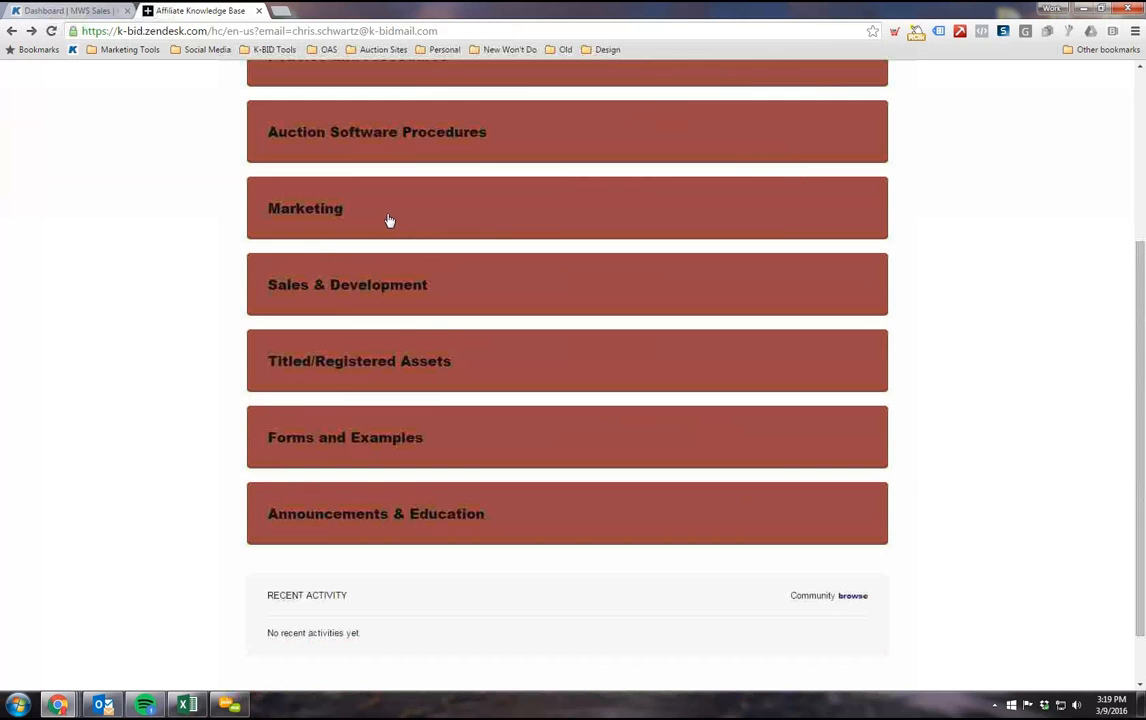
left_click(292, 210)
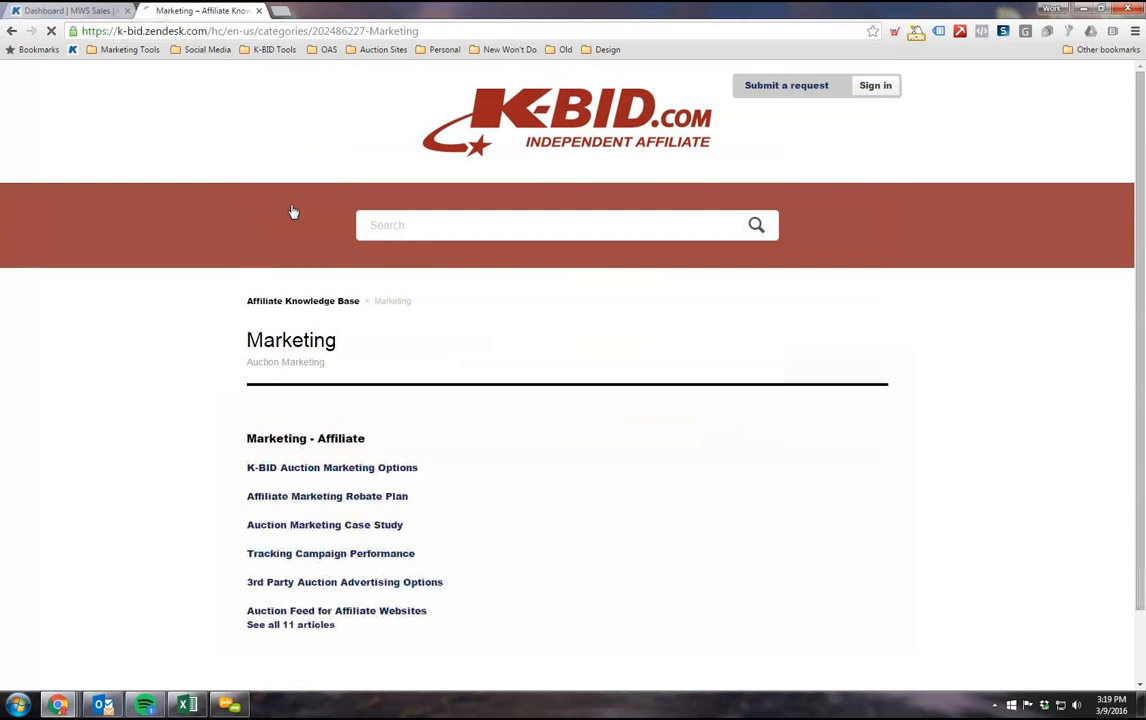
scroll(307, 663, "down", 1)
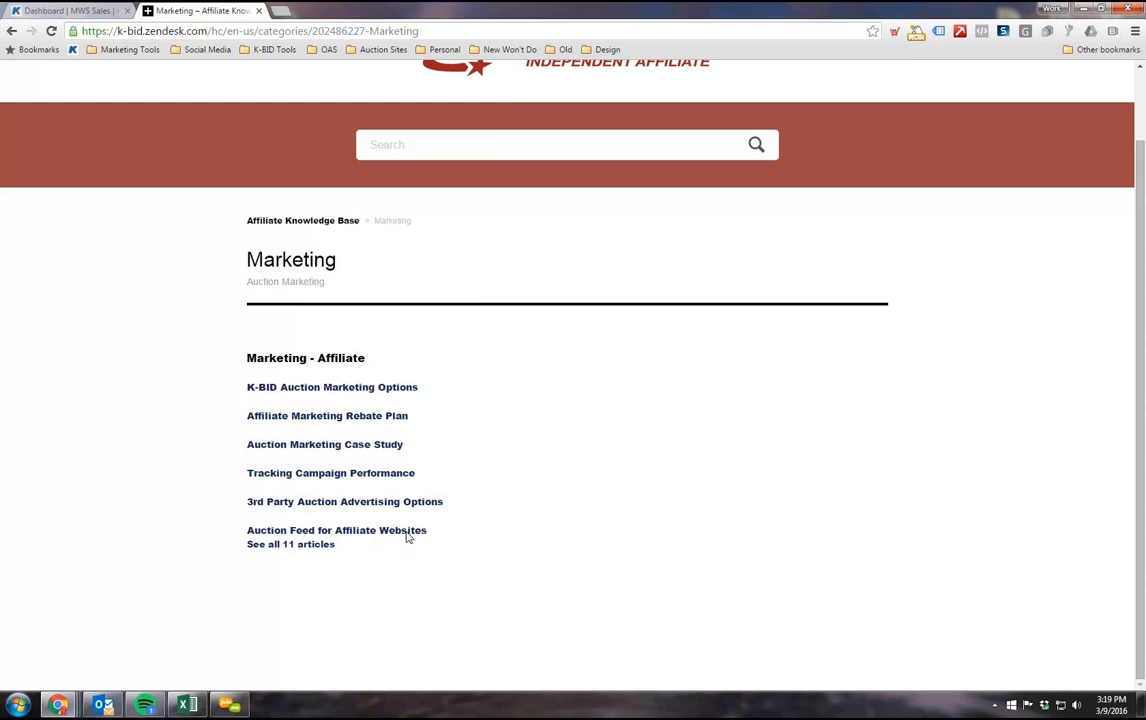
Step: Return to the knowledge base categories and open Sales & Development to look over its articles
scroll(160, 420, "up", 2)
left_click(8, 32)
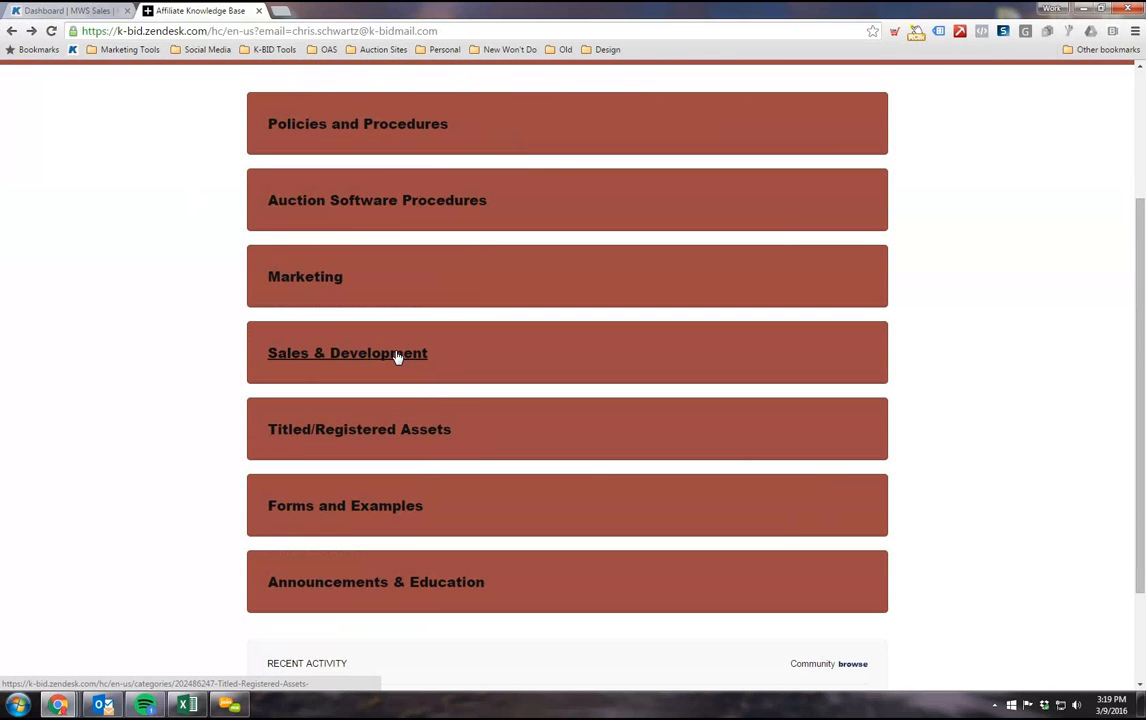
left_click(397, 356)
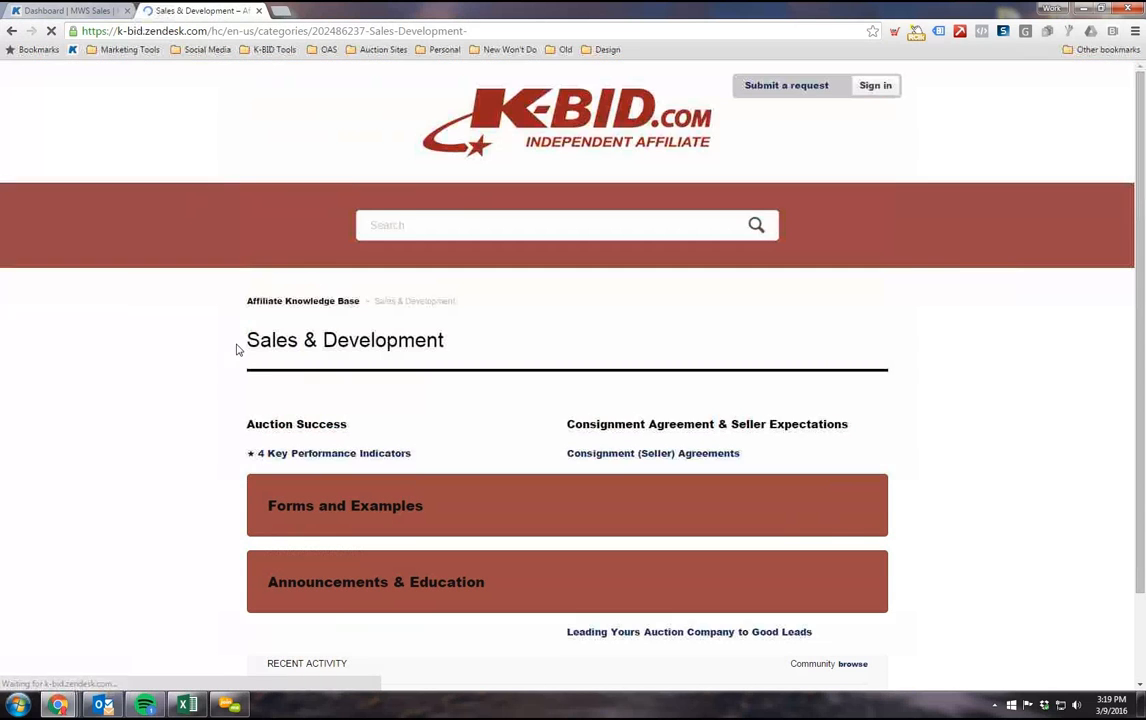
scroll(223, 361, "down", 3)
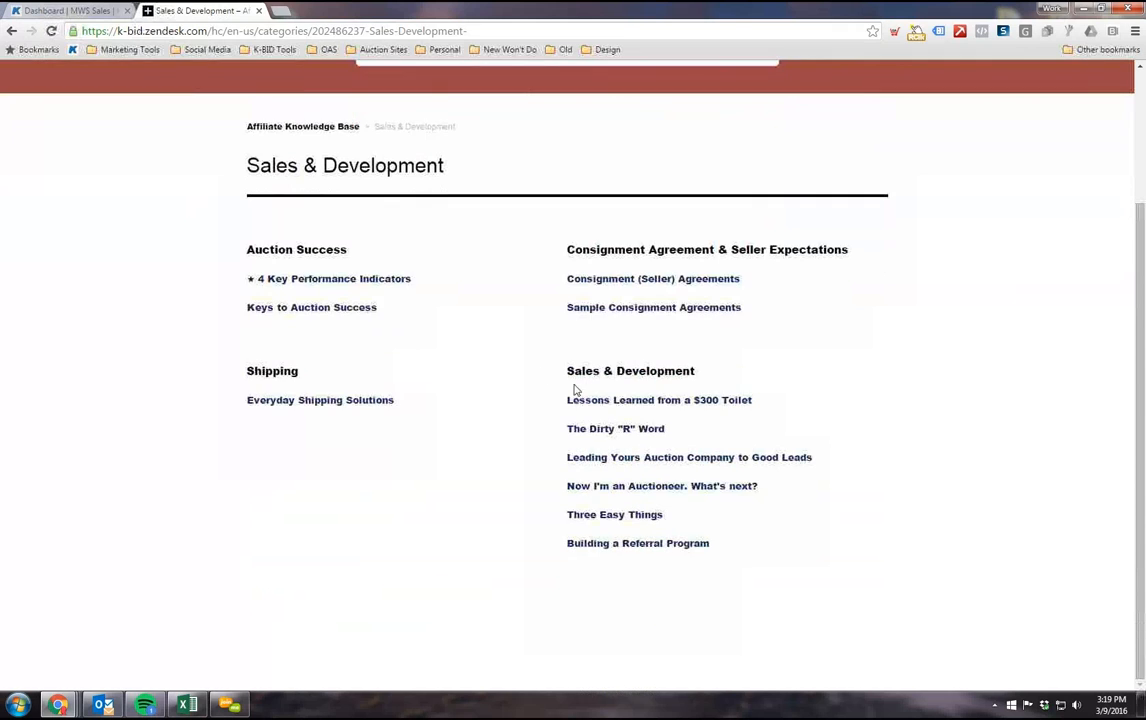
Step: Open the Sample Consignment Agreements article to view its sample documents, and return to the Sales & Development category
left_click(637, 312)
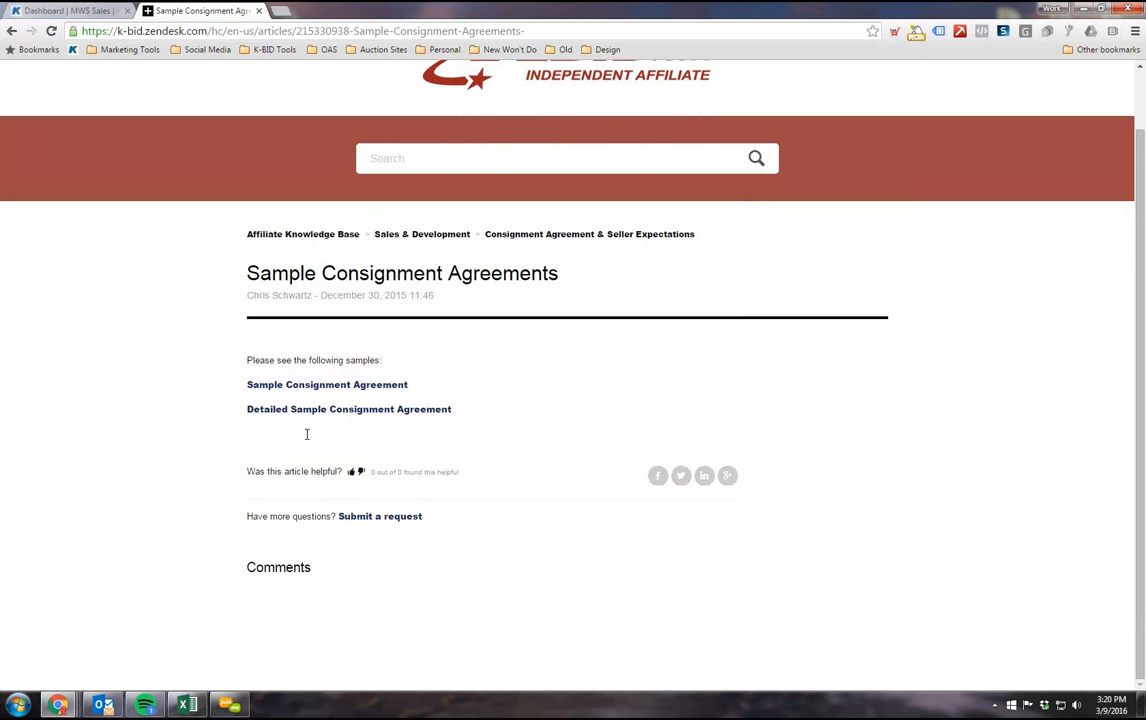
scroll(307, 434, "up", 1)
left_click(12, 31)
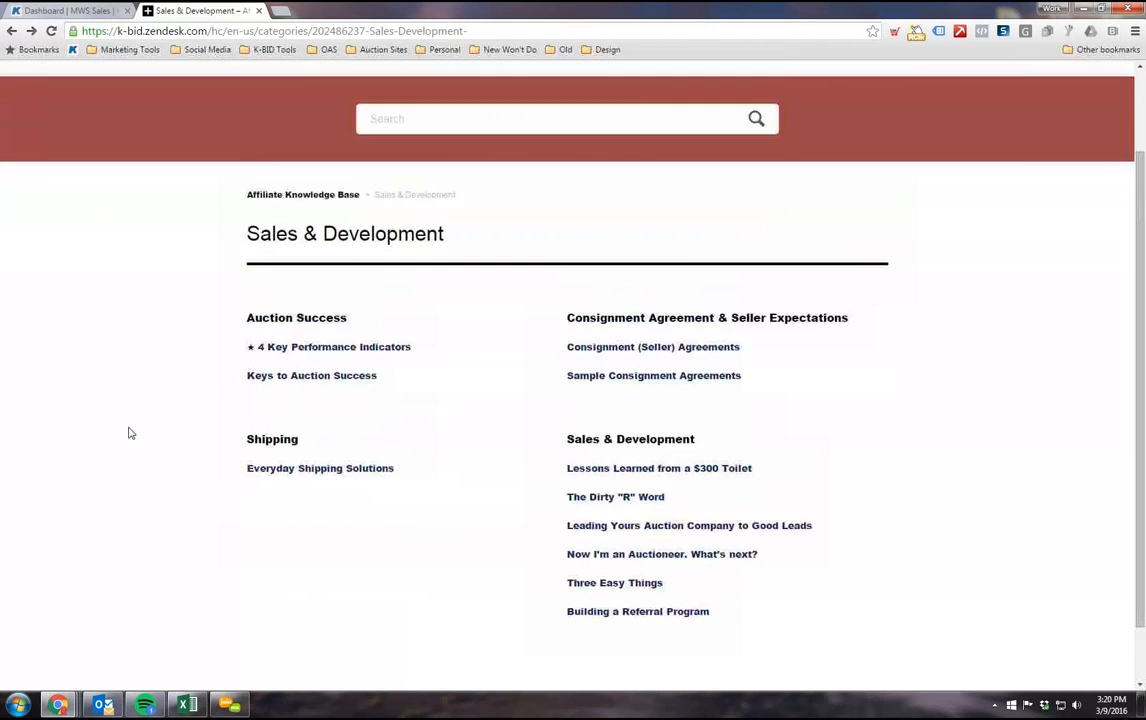
Step: View the Announcements & Education category from the knowledge base home page, and return to that home page
left_click(10, 31)
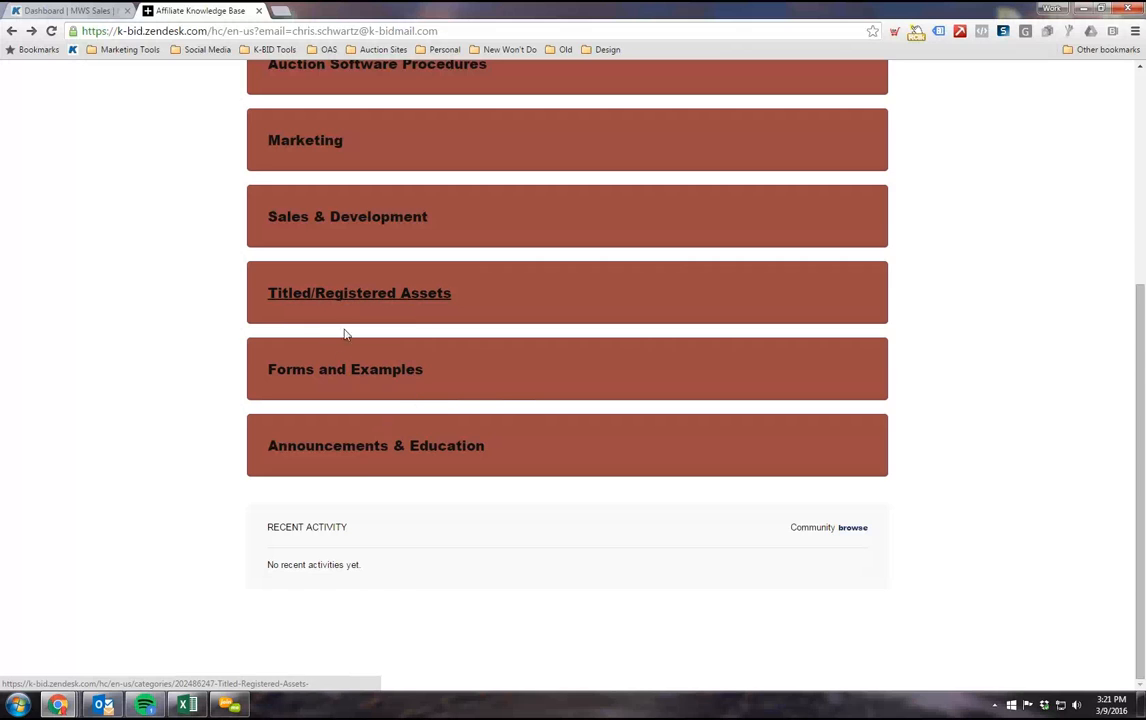
left_click(361, 450)
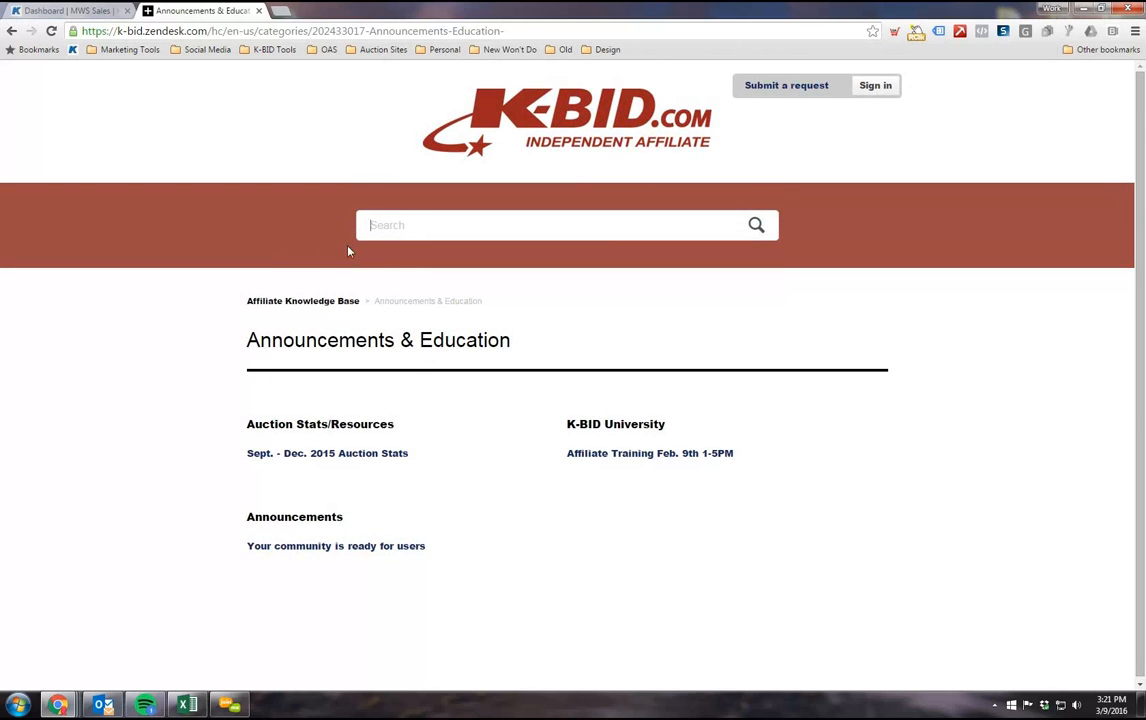
left_click(302, 302)
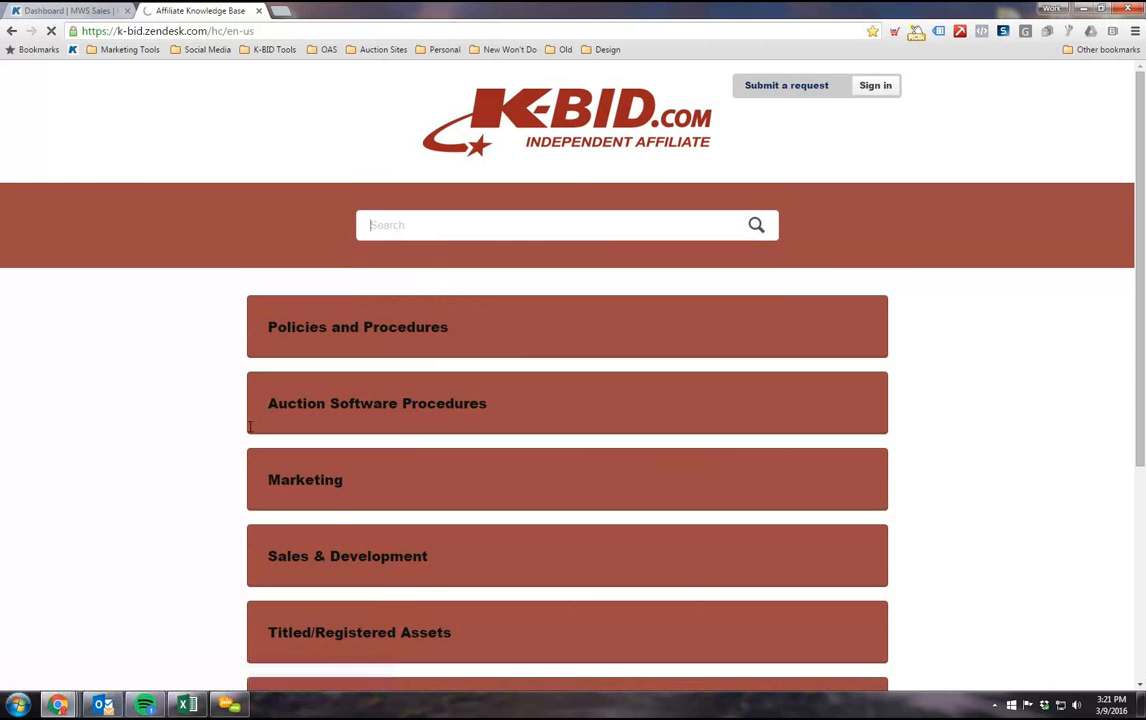
Step: Look over the knowledge base categories and search the knowledge base for "reserves"
scroll(240, 431, "down", 1)
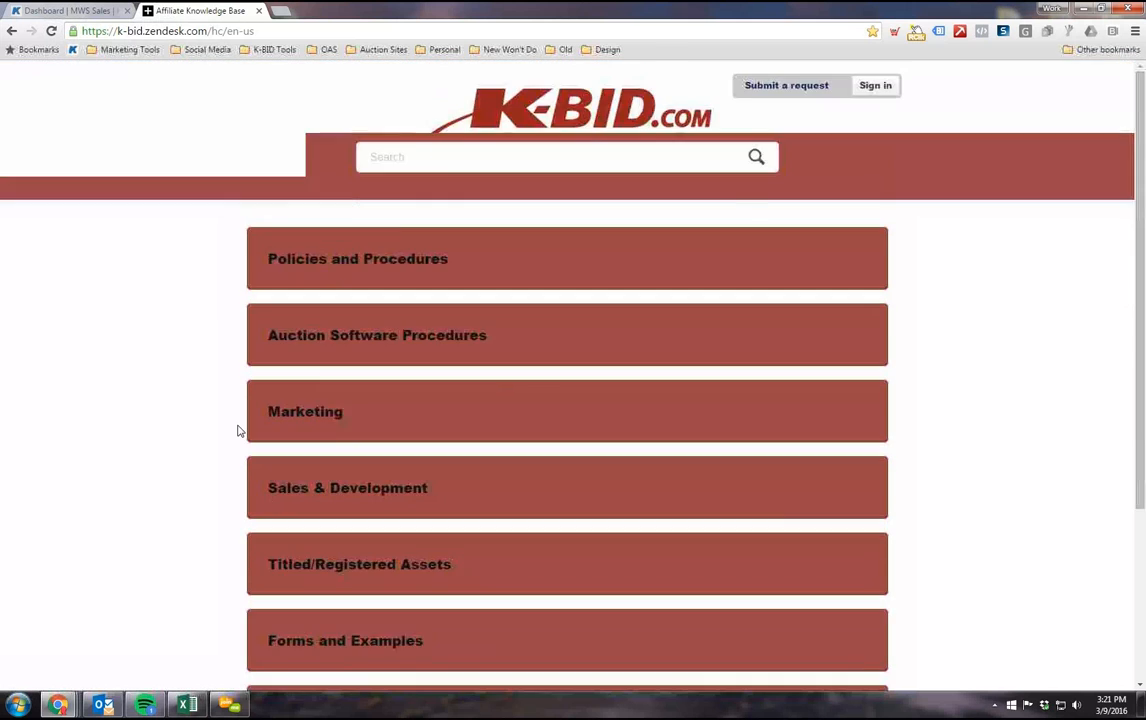
scroll(240, 431, "down", 2)
scroll(240, 431, "up", 3)
scroll(240, 431, "down", 1)
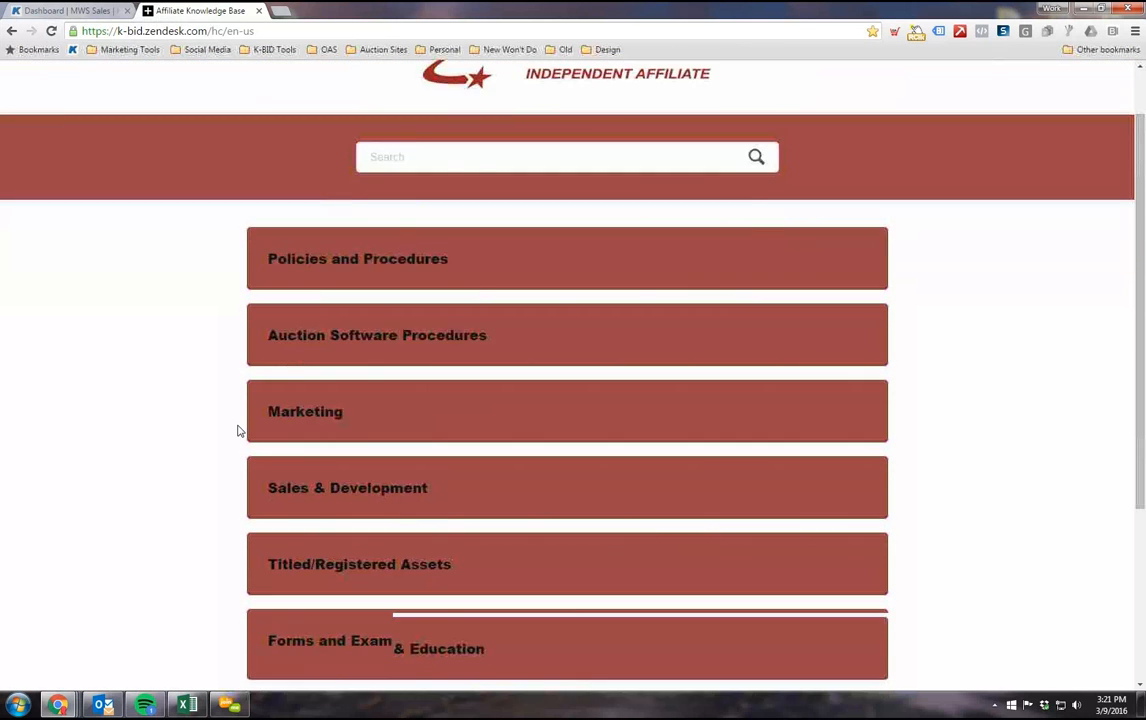
scroll(240, 431, "up", 1)
scroll(372, 297, "down", 1)
left_click(382, 161)
type("reserves")
scroll(336, 320, "up", 1)
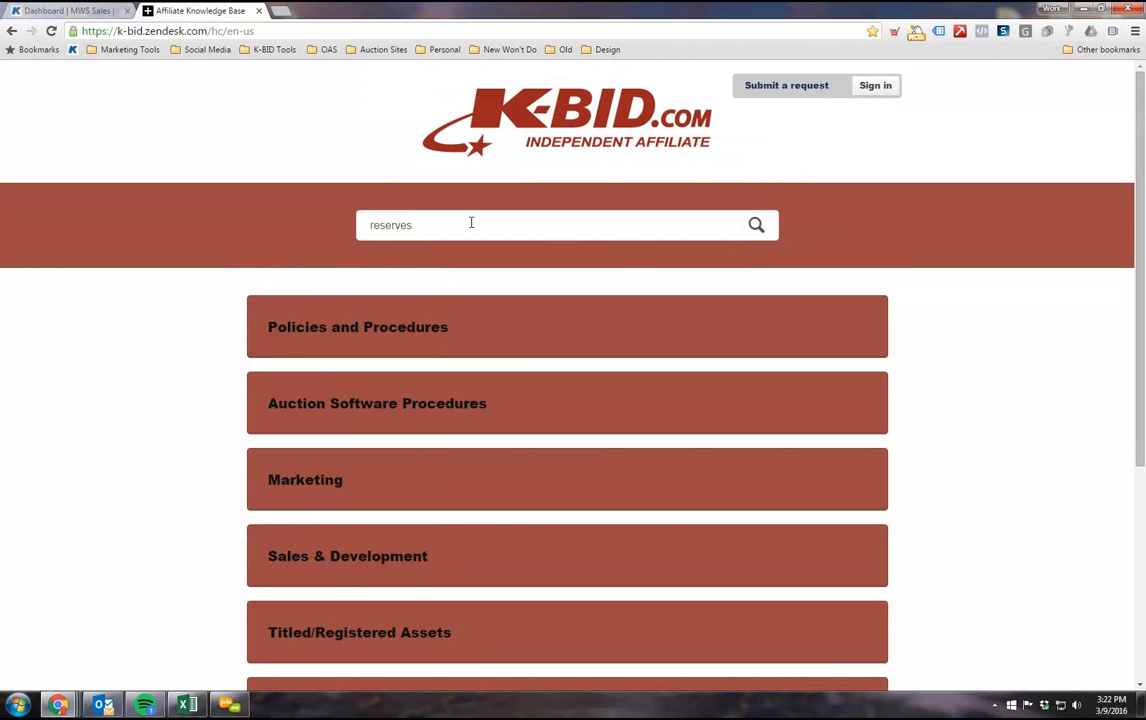
key("Return")
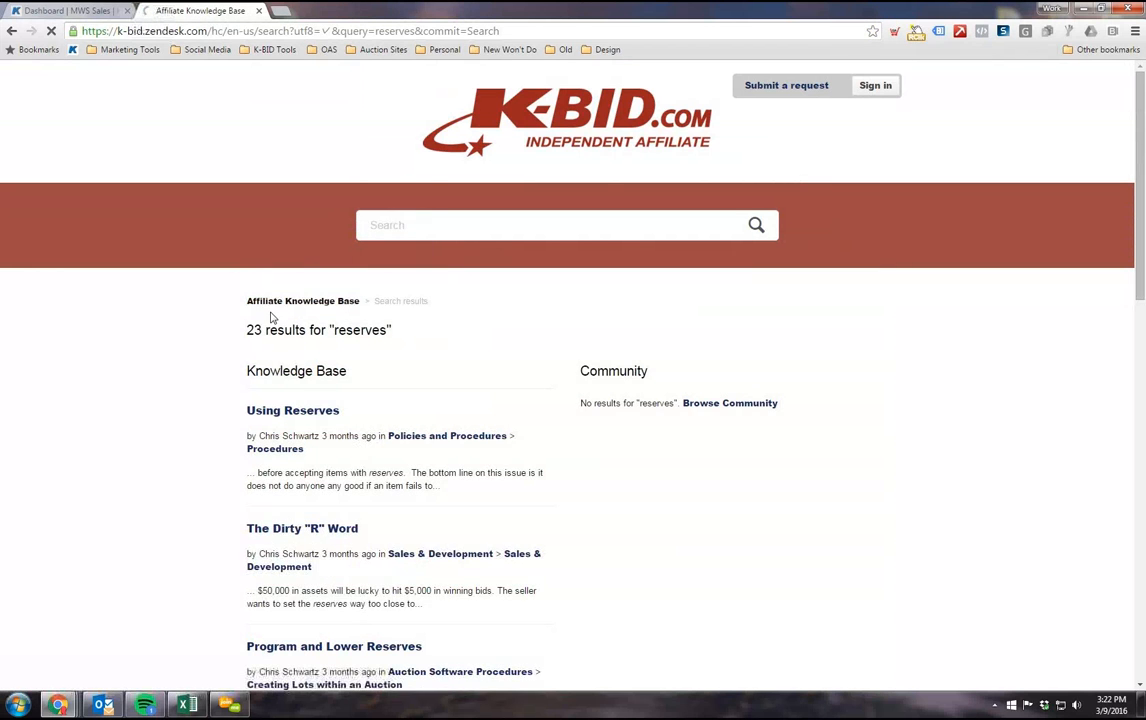
Step: Look through the knowledge base articles found for "reserves" and return to the start of the list
scroll(271, 317, "down", 1)
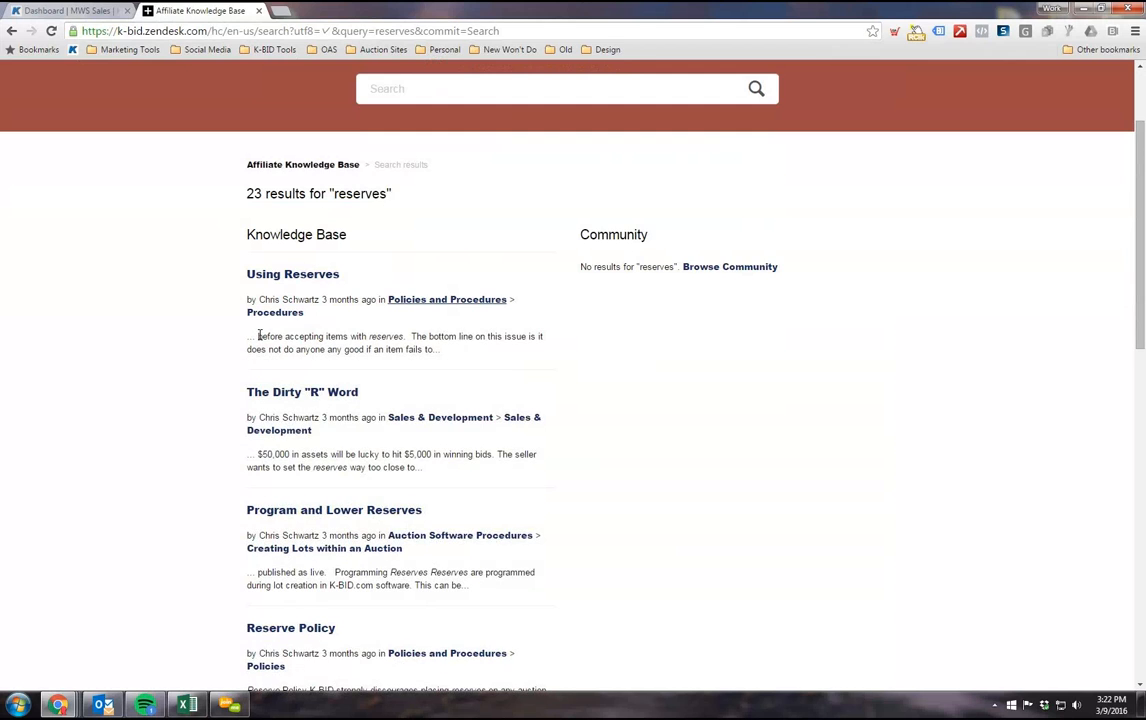
scroll(259, 336, "down", 3)
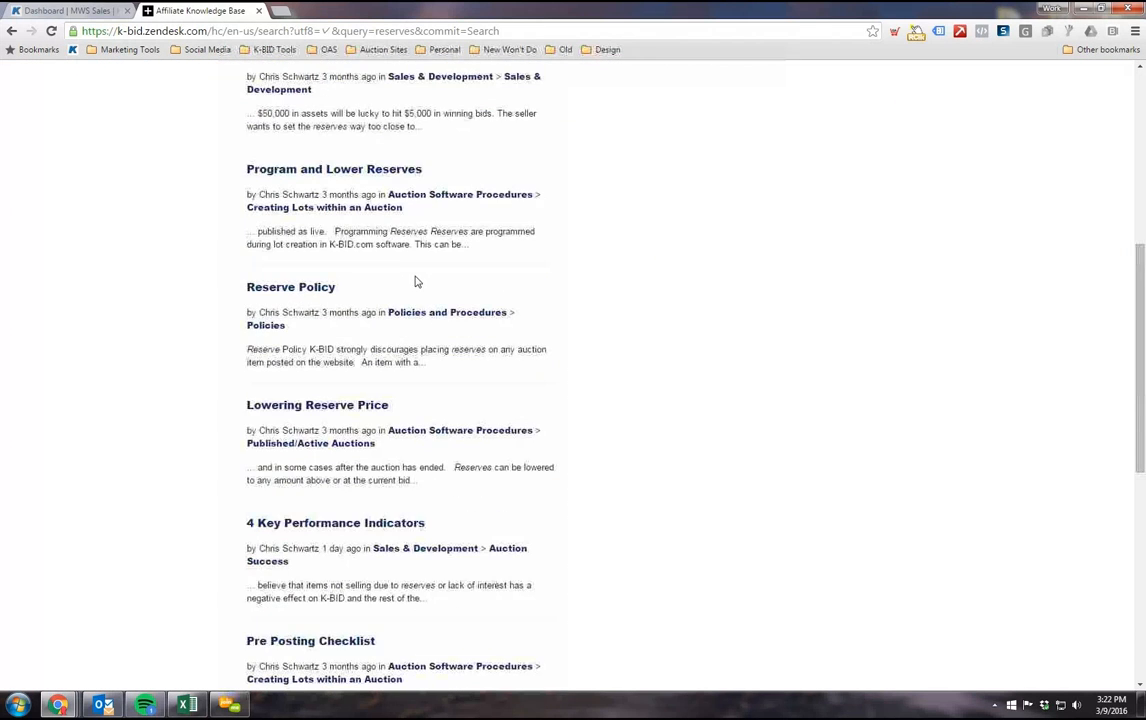
scroll(578, 373, "down", 3)
scroll(588, 396, "up", 8)
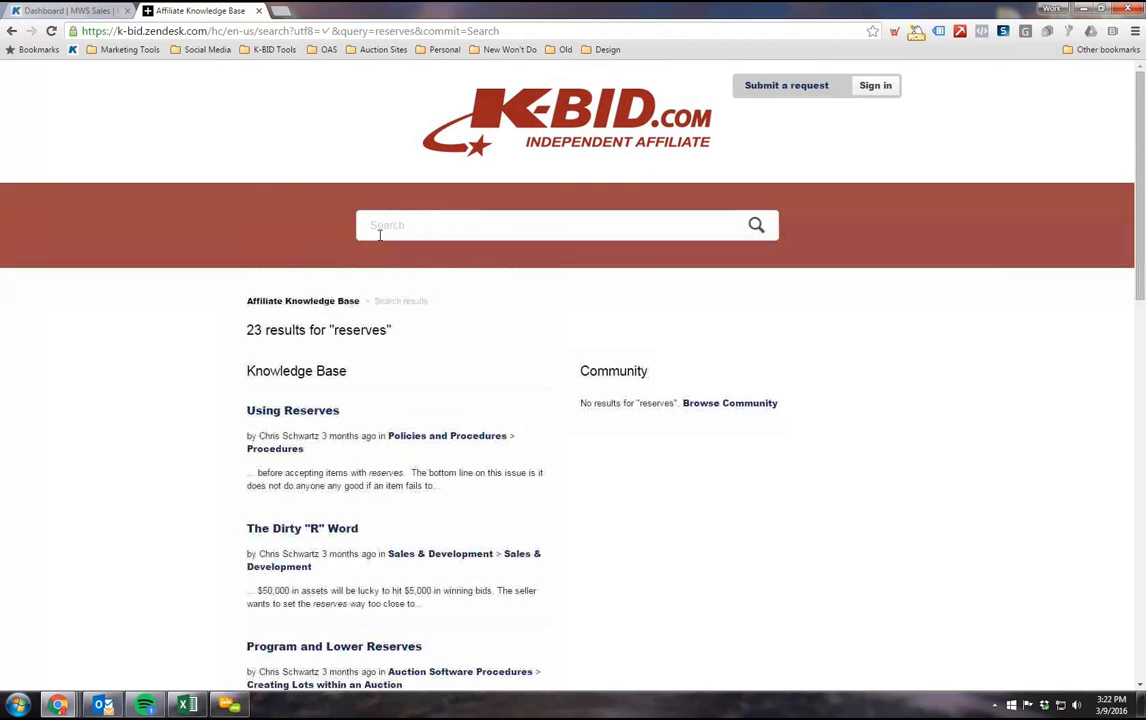
Step: Open the Submit a request form and look over its ticket categories without choosing one
left_click(382, 228)
left_click(786, 91)
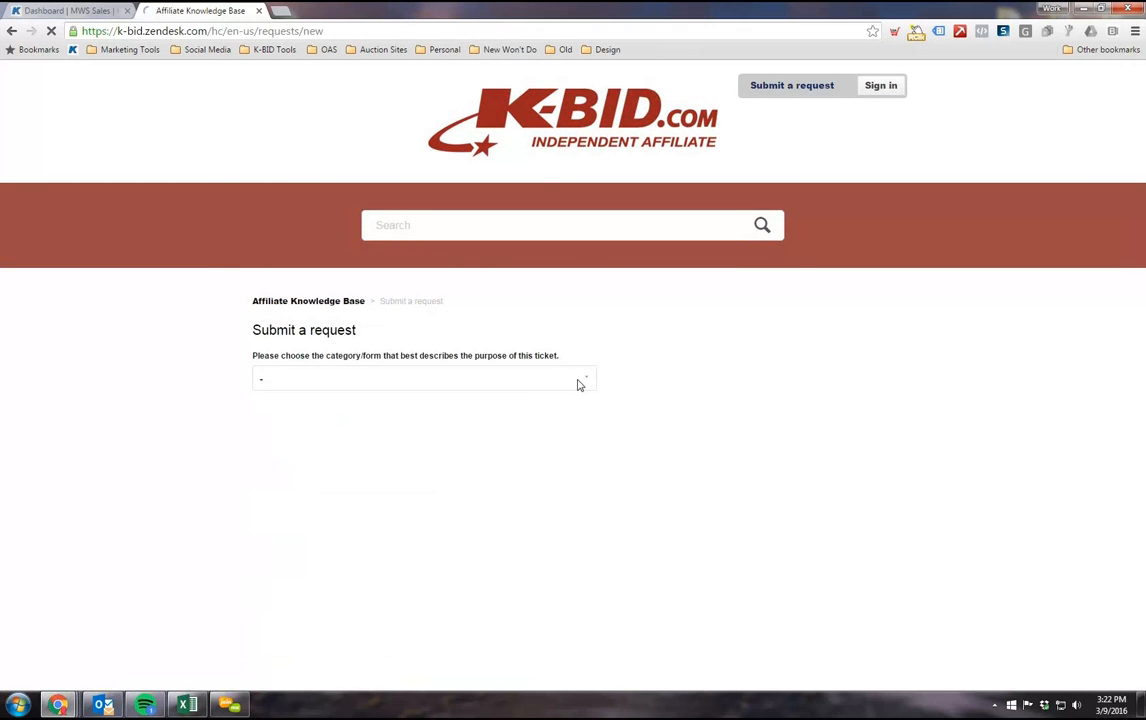
left_click(525, 385)
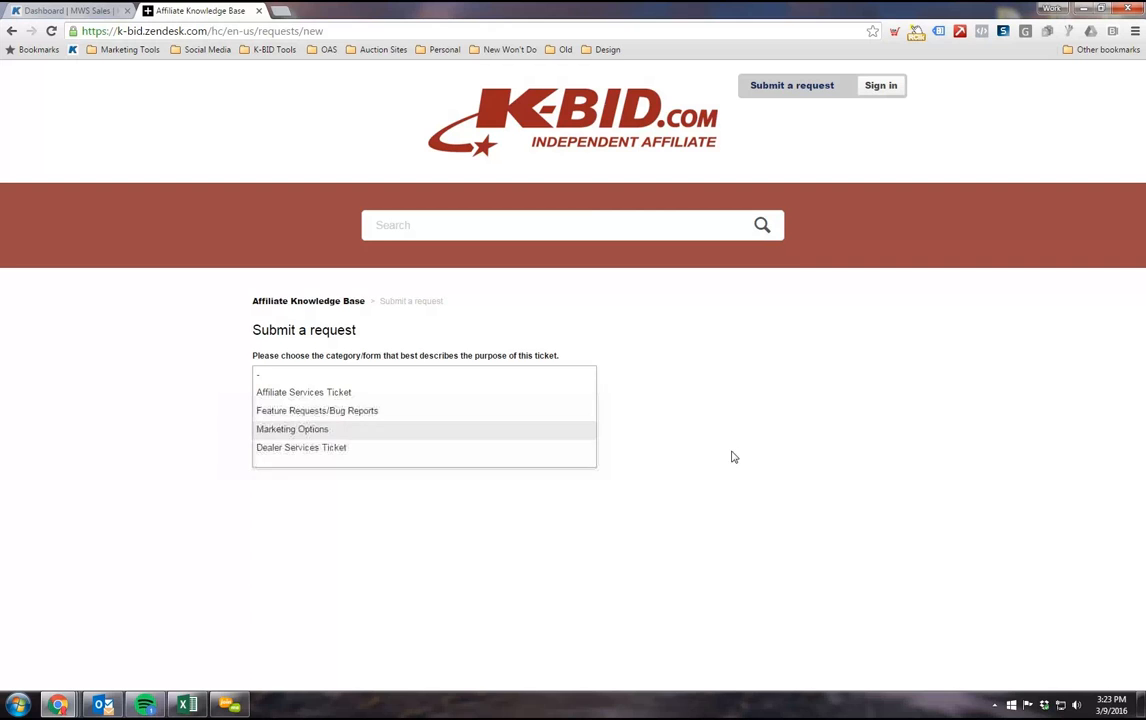
left_click(744, 402)
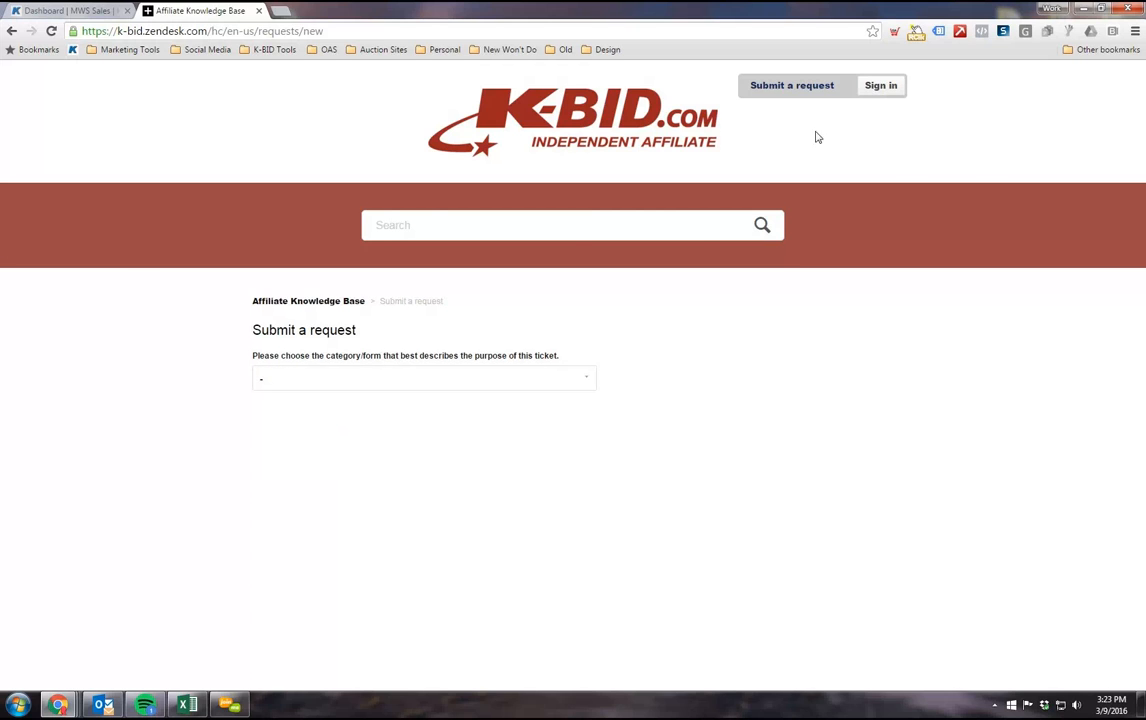
Step: Return to the knowledge base home page, and close it to get back to the affiliate dashboard
left_click(408, 224)
left_click(281, 304)
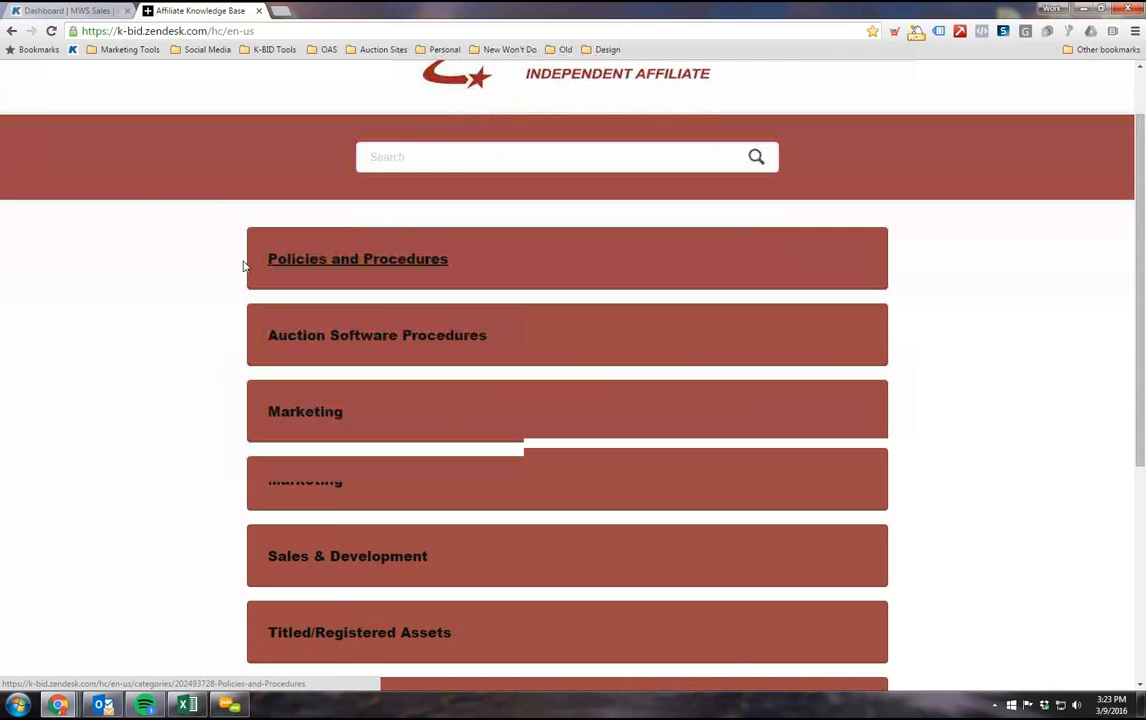
left_click(258, 11)
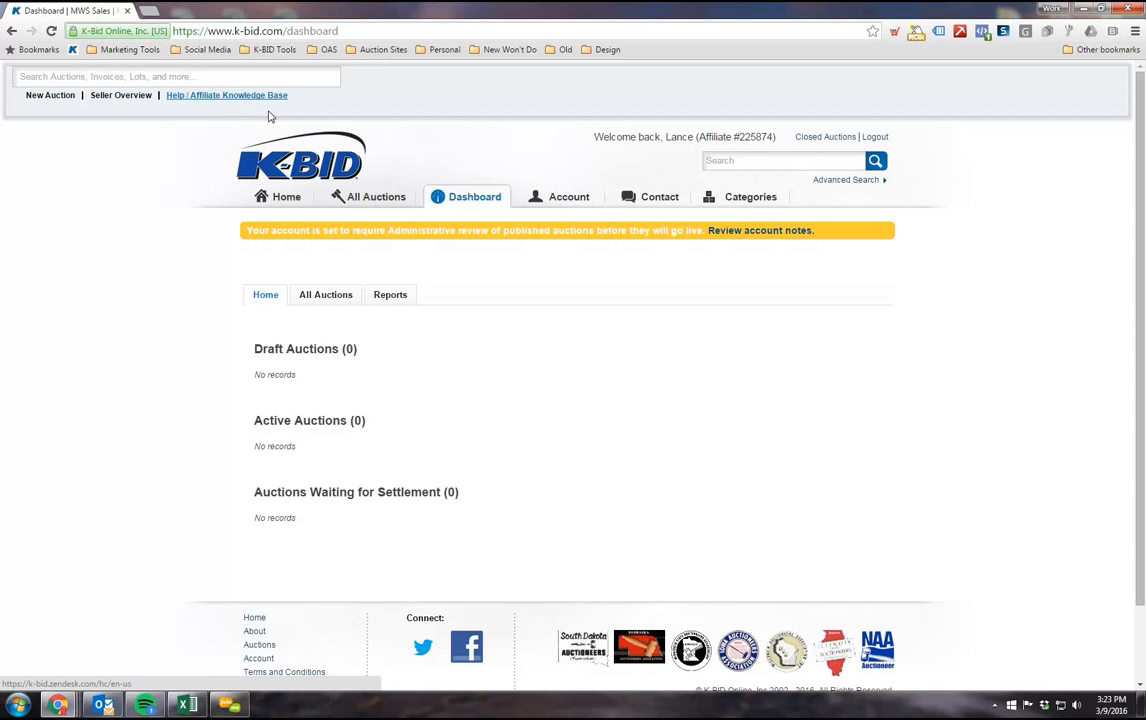
scroll(105, 345, "down", 1)
scroll(112, 320, "up", 1)
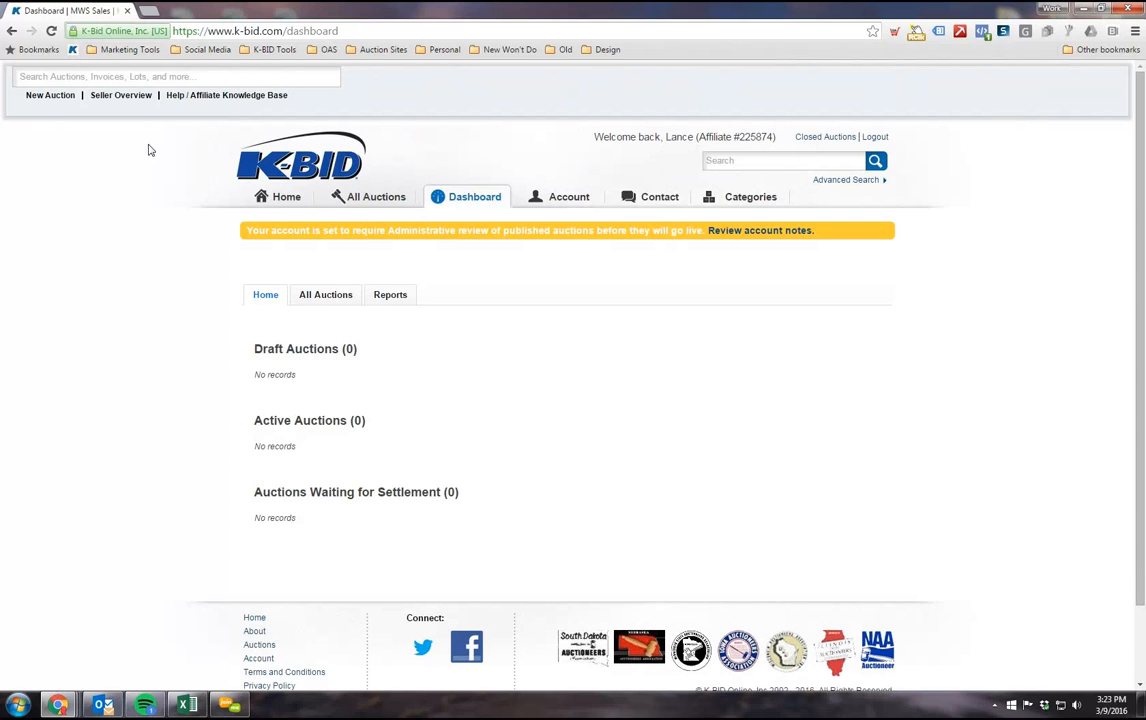
Step: Start a new auction and title it "Test Auction #1"
left_click(45, 100)
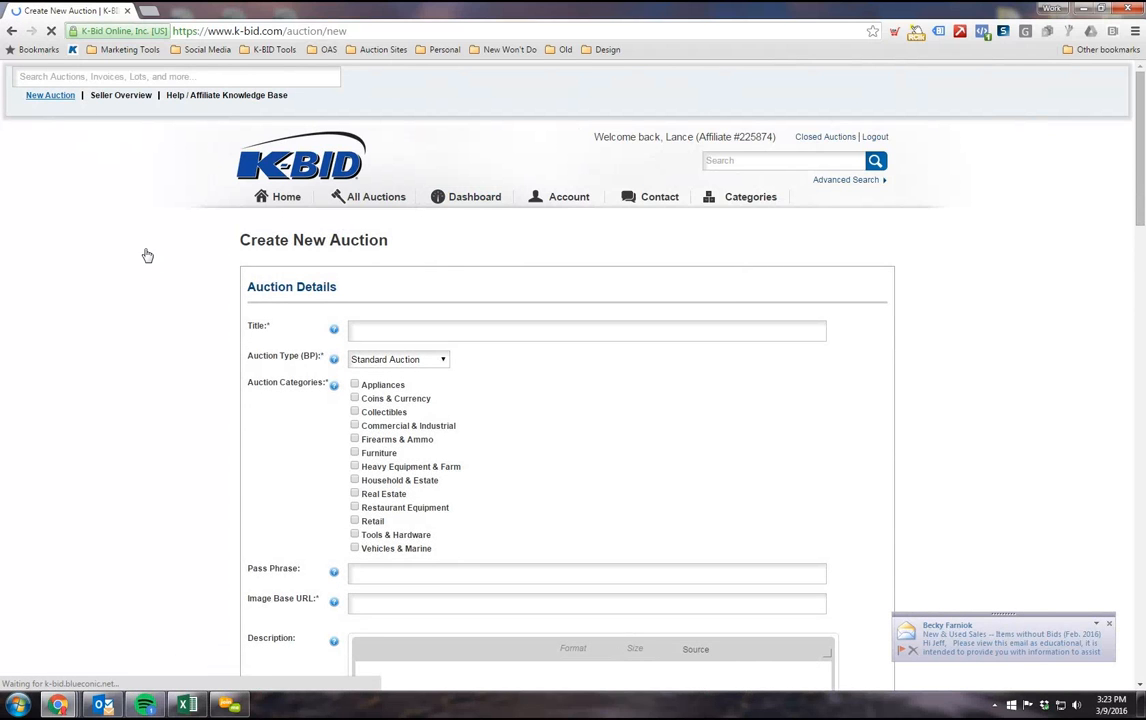
scroll(155, 258, "down", 2)
scroll(154, 258, "up", 2)
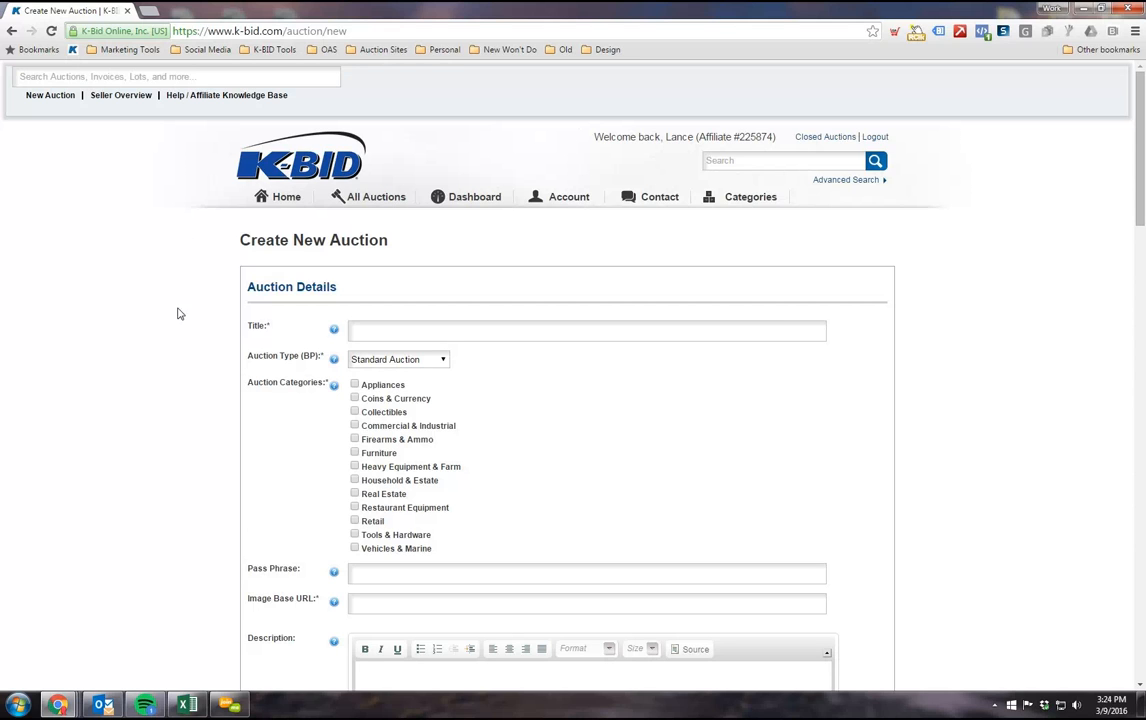
scroll(200, 290, "down", 2)
left_click(385, 198)
scroll(251, 330, "up", 1)
scroll(307, 240, "down", 1)
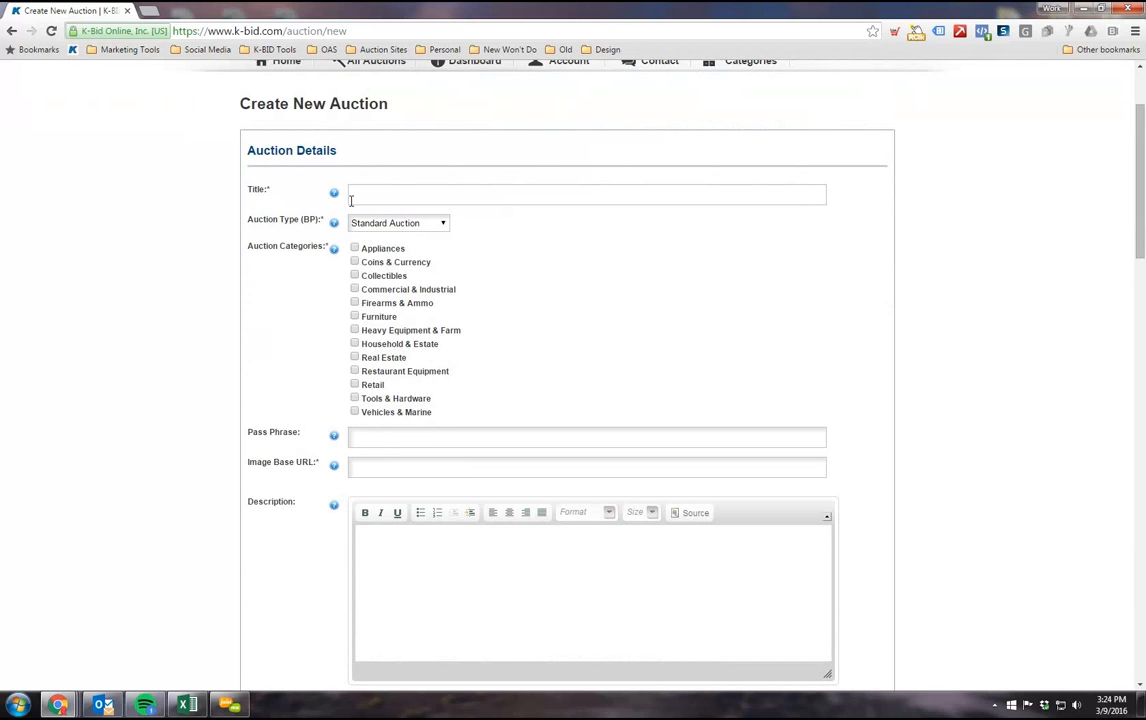
type("Test Auction #1")
Step: Examine the Auction Type (BP) setting and its options, keeping Standard Auction
scroll(461, 238, "down", 1)
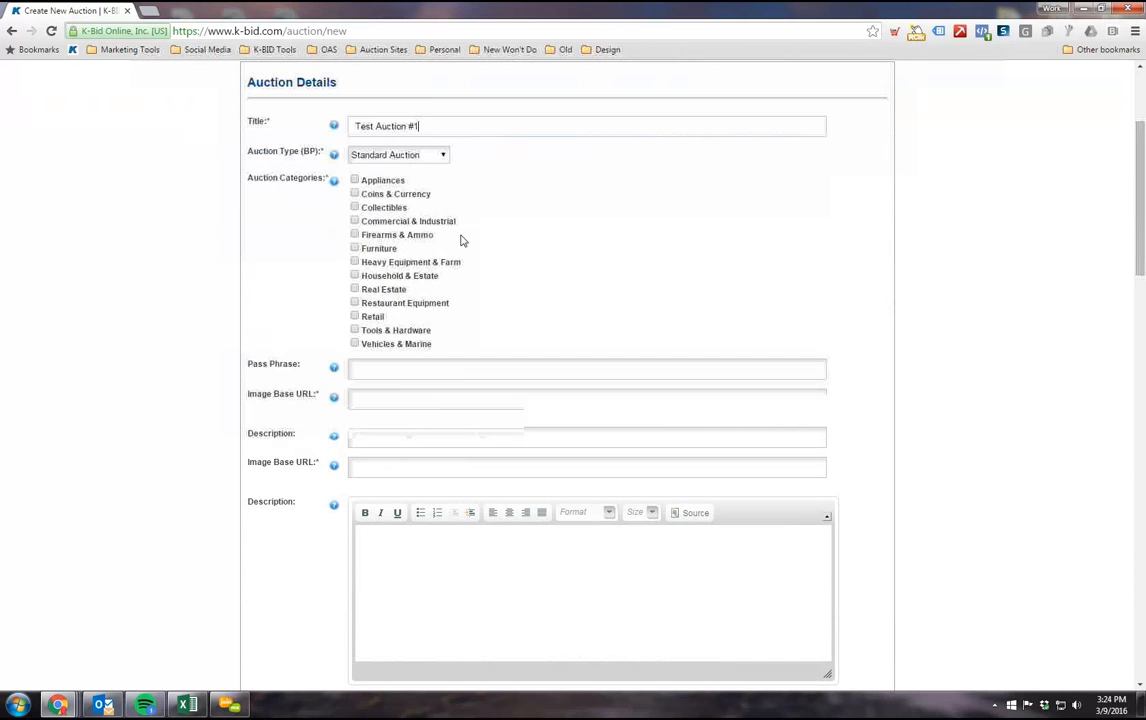
left_click_drag(248, 155, 322, 159)
left_click(328, 170)
left_click(430, 157)
left_click(420, 167)
left_click(400, 155)
left_click(376, 157)
scroll(303, 170, "down", 1)
scroll(328, 195, "up", 1)
Step: Assign the auction to the Tools & Hardware category only
left_click_drag(225, 163, 321, 181)
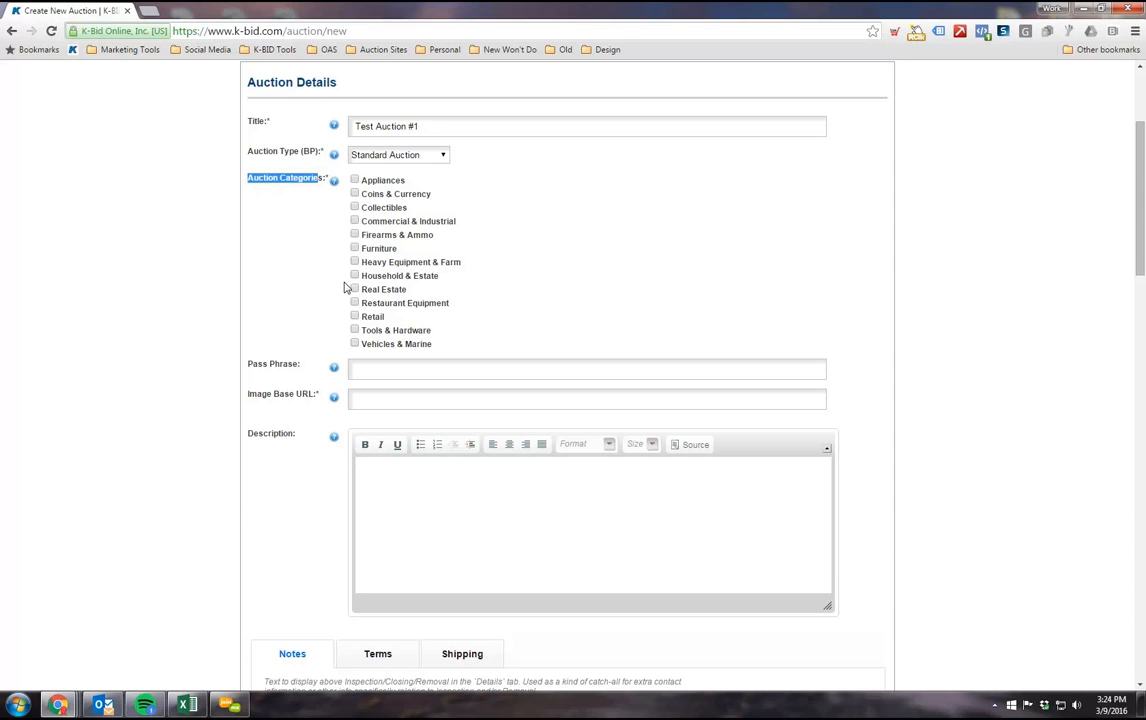
left_click(355, 278)
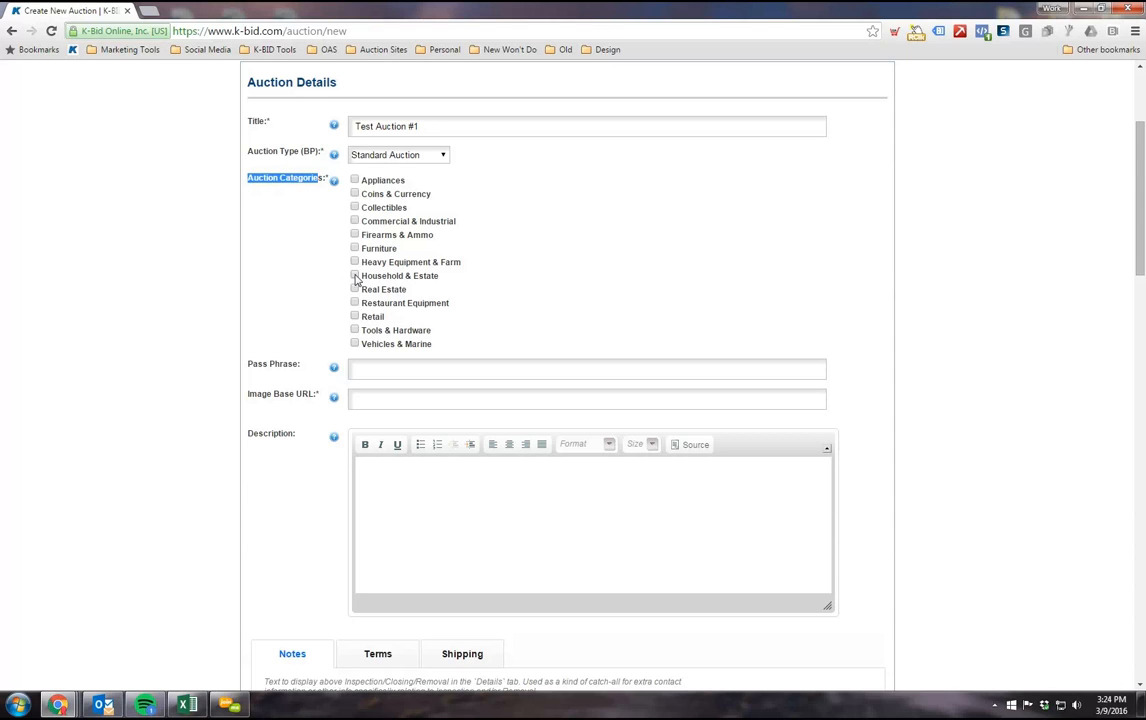
left_click(354, 331)
left_click(354, 275)
scroll(310, 326, "down", 1)
scroll(316, 326, "up", 1)
left_click(355, 330)
scroll(320, 336, "down", 2)
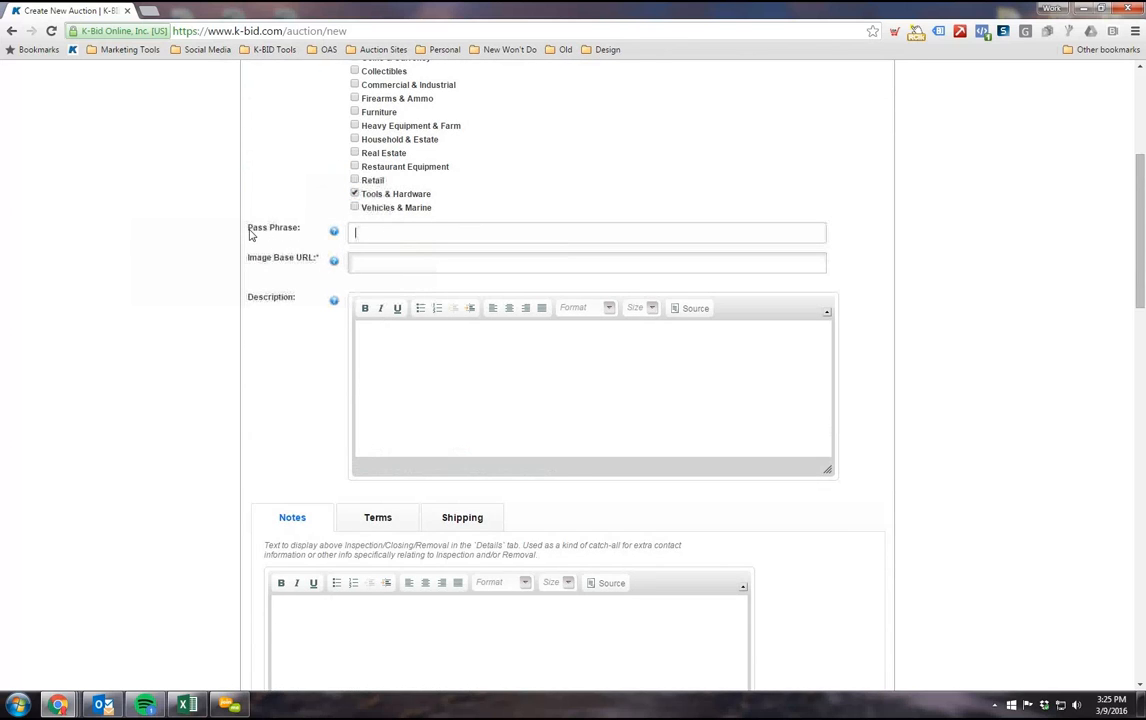
Step: Examine the Pass Phrase and Image Base URL fields, leaving both empty
left_click_drag(247, 226, 309, 263)
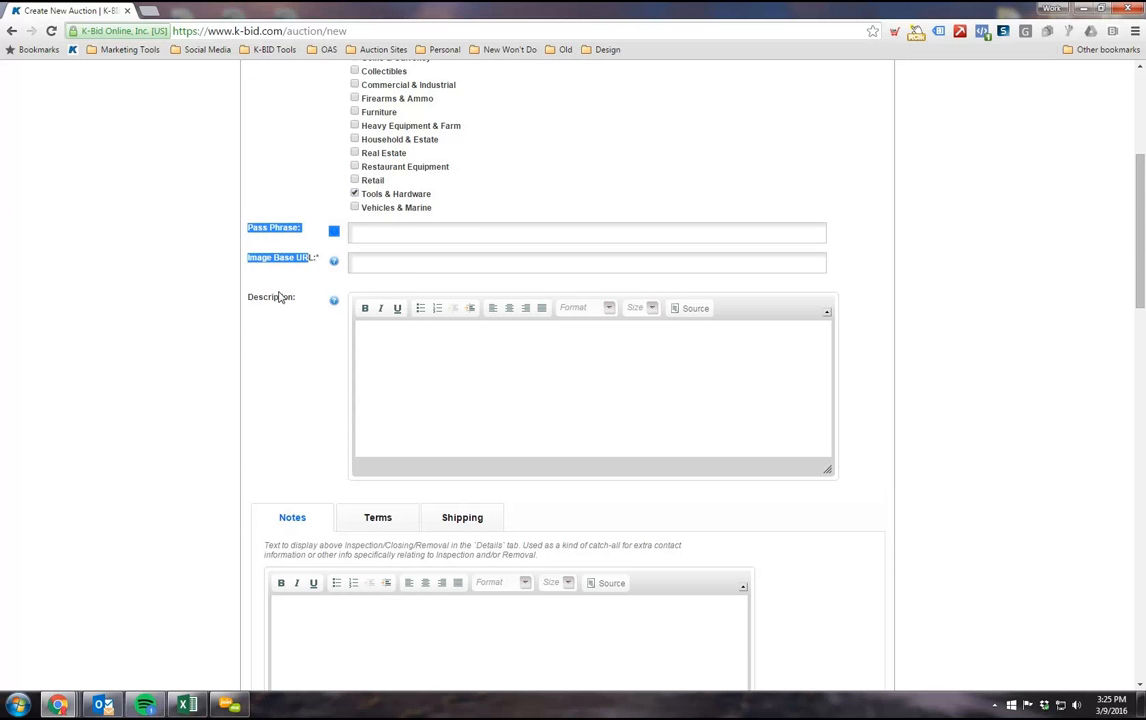
left_click(268, 236)
left_click_drag(264, 229, 324, 266)
scroll(156, 453, "up", 1)
scroll(155, 452, "down", 1)
left_click(453, 243)
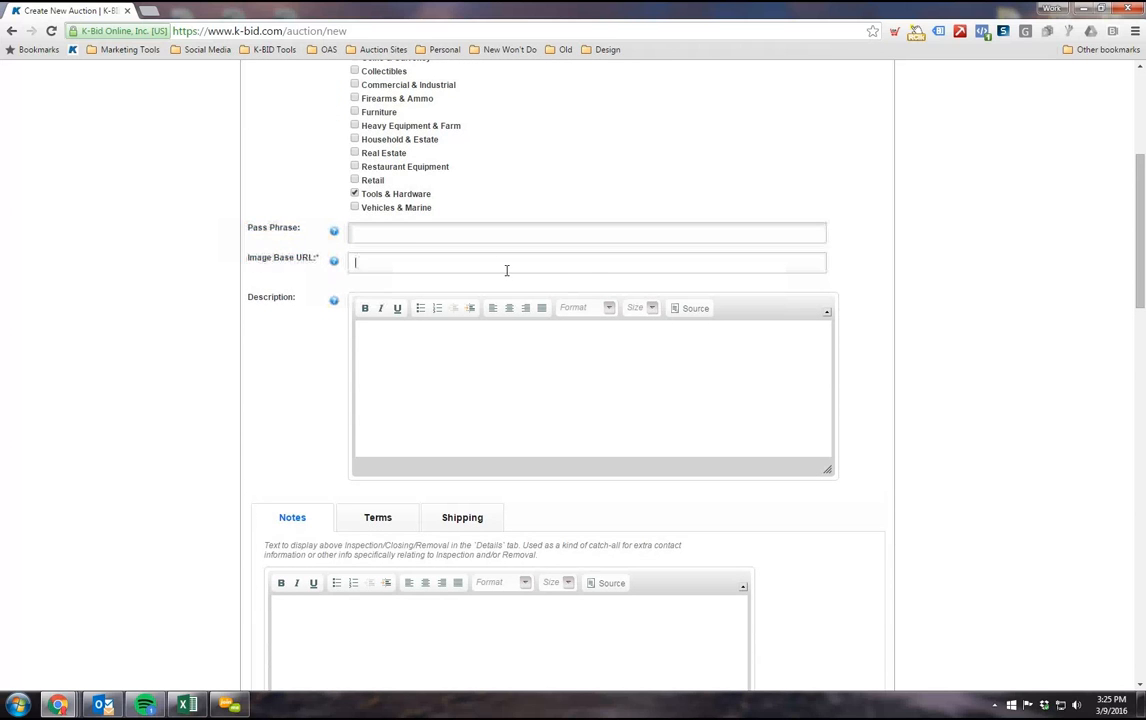
left_click(360, 232)
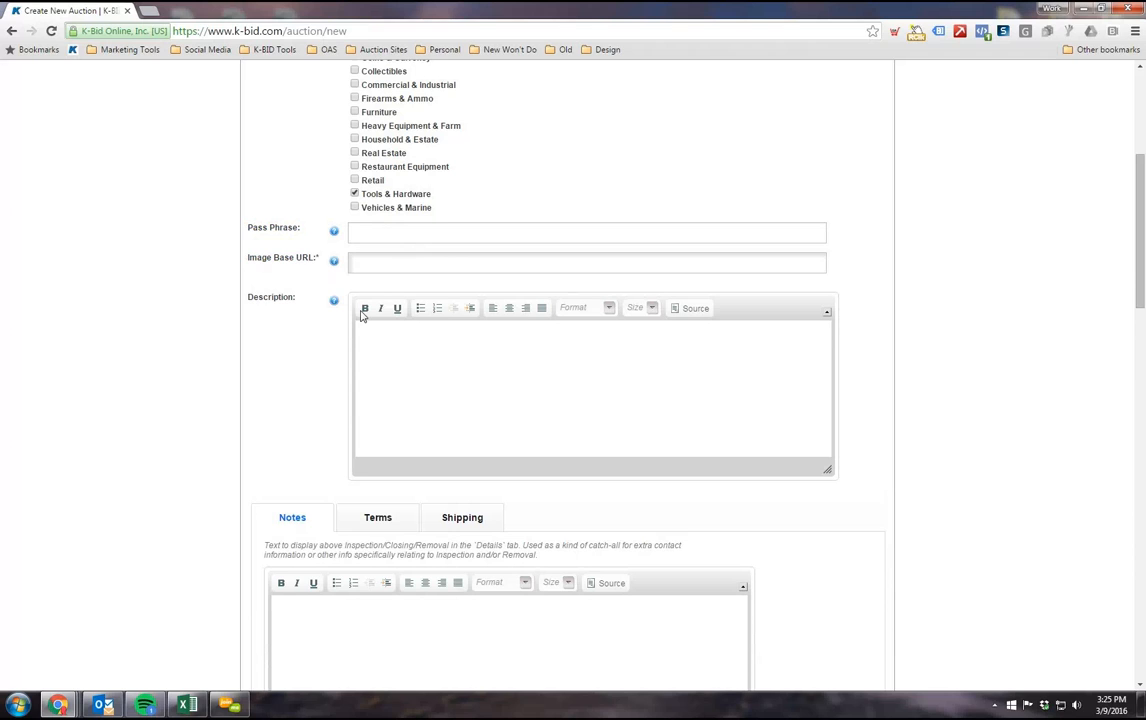
left_click(381, 256)
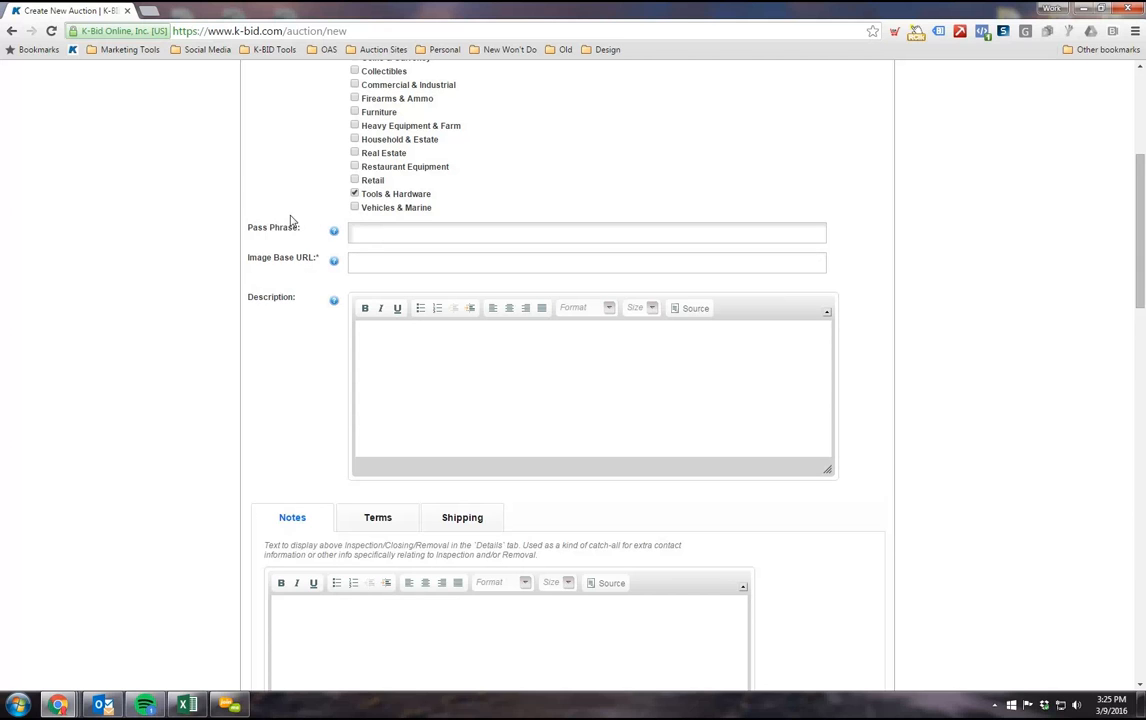
Step: Examine the auction's Description field and place the cursor in its empty text area
scroll(305, 235, "down", 1)
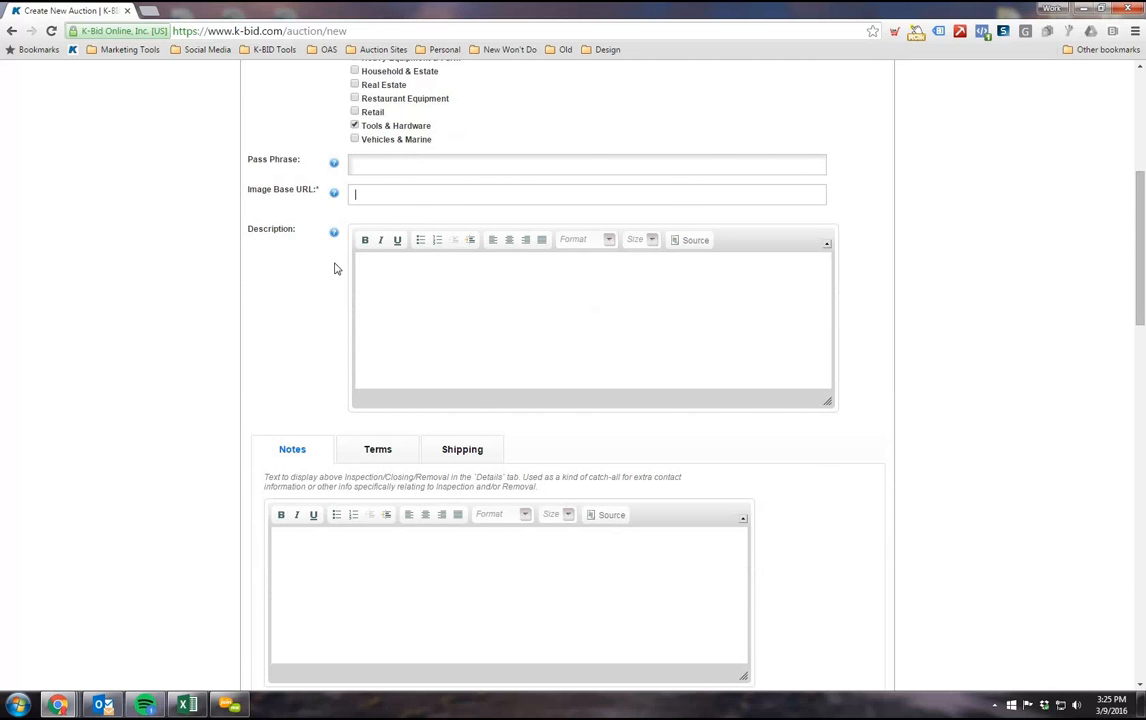
scroll(297, 290, "down", 1)
left_click(429, 206)
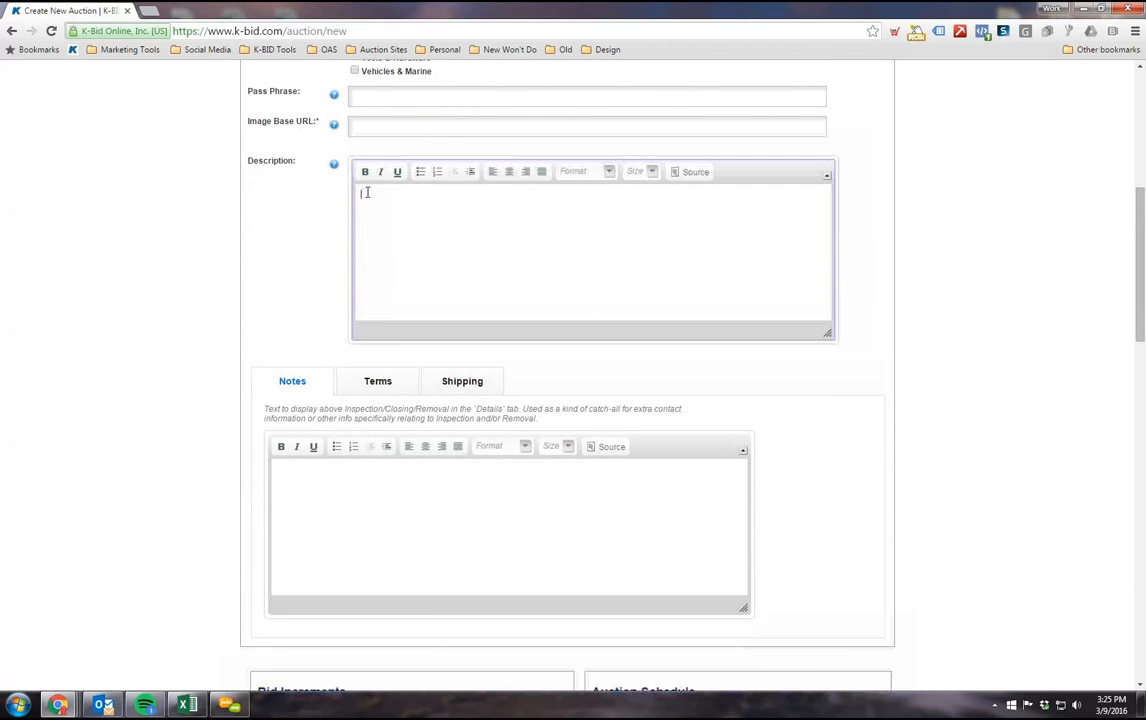
left_click_drag(248, 160, 308, 160)
left_click(432, 211)
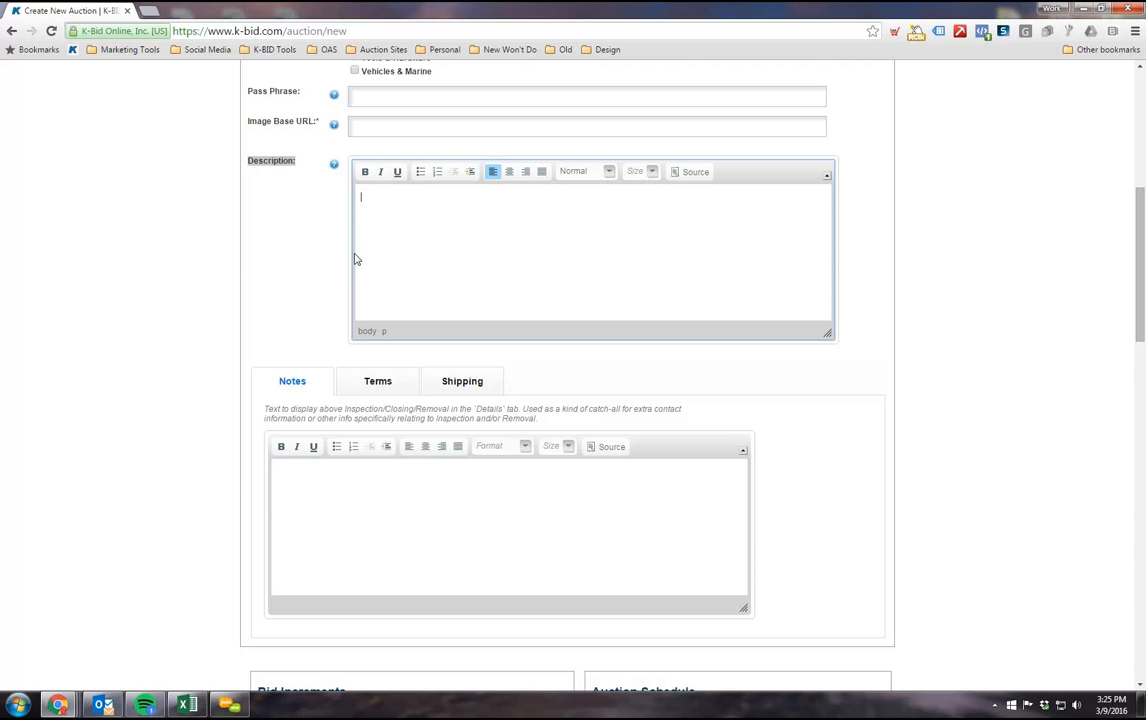
Step: Open the All Auctions list in a separate tab and look over the current auction listings
scroll(356, 256, "up", 5)
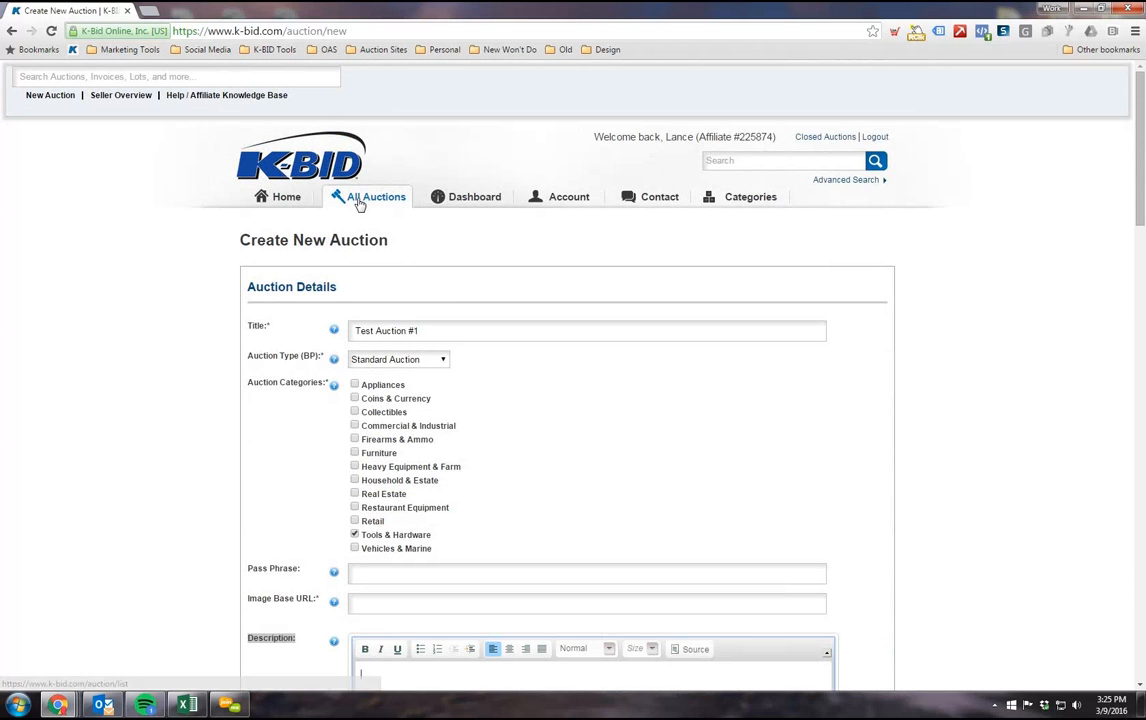
right_click(356, 200)
left_click(410, 212)
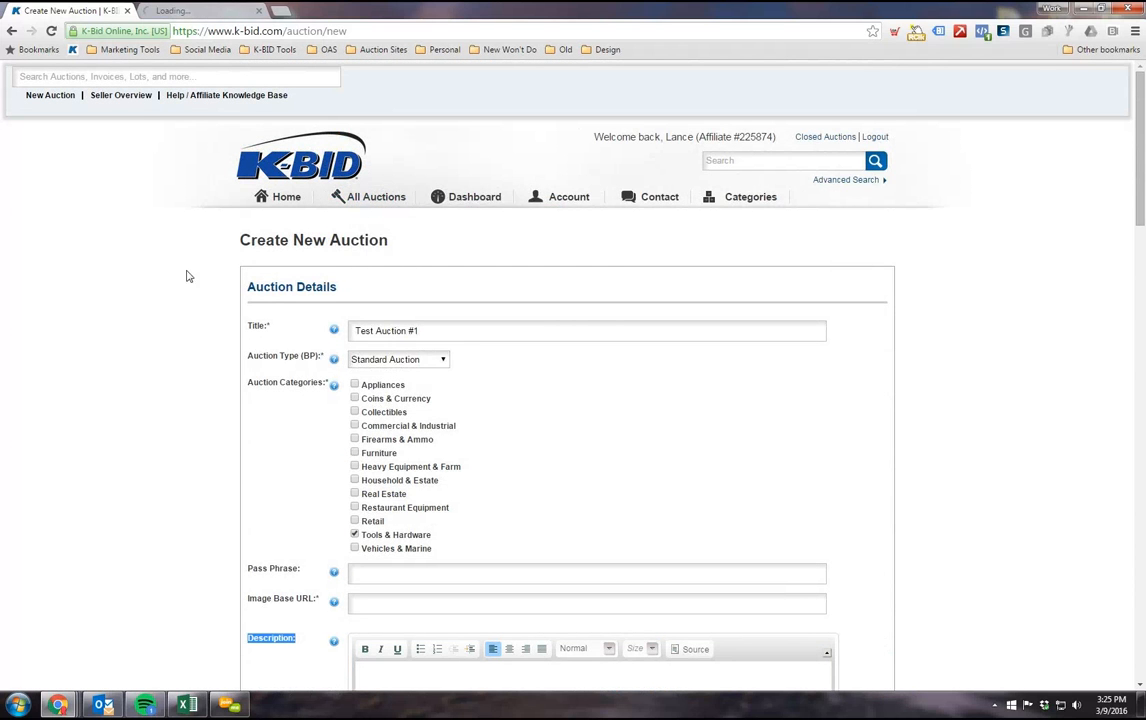
left_click(188, 12)
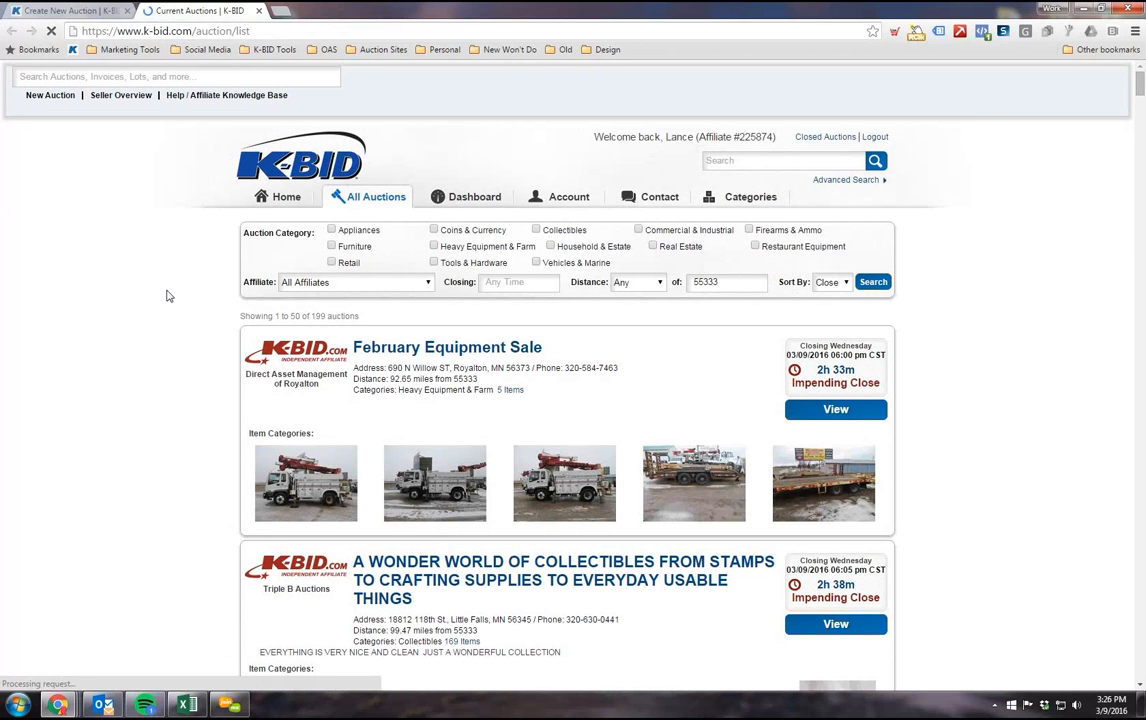
scroll(222, 379, "down", 2)
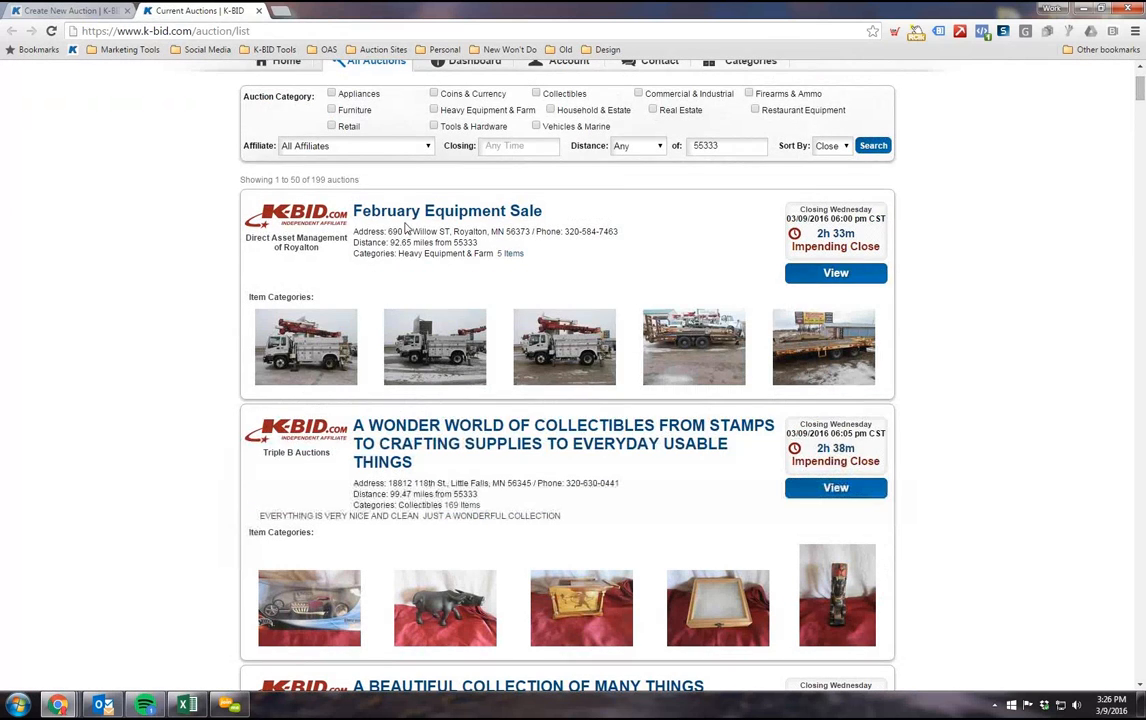
Step: Look through the current auction listings as far as the Vintage Antique Auction's description and item categories
scroll(305, 358, "down", 10)
scroll(318, 360, "down", 11)
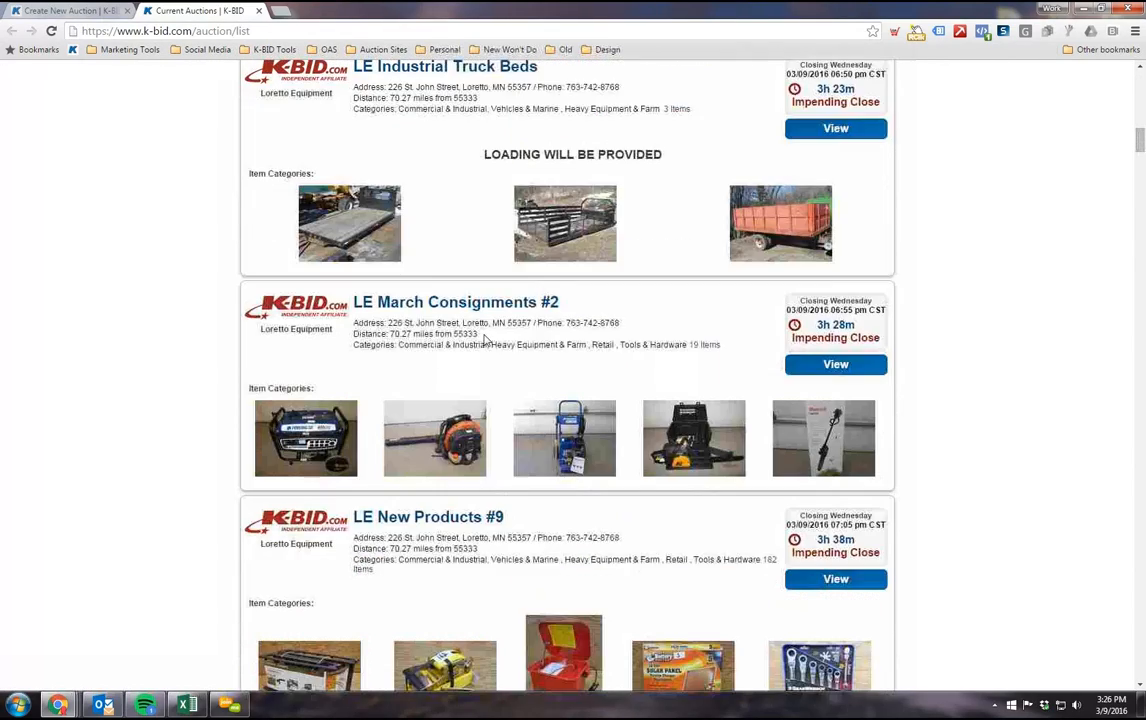
scroll(501, 325, "down", 3)
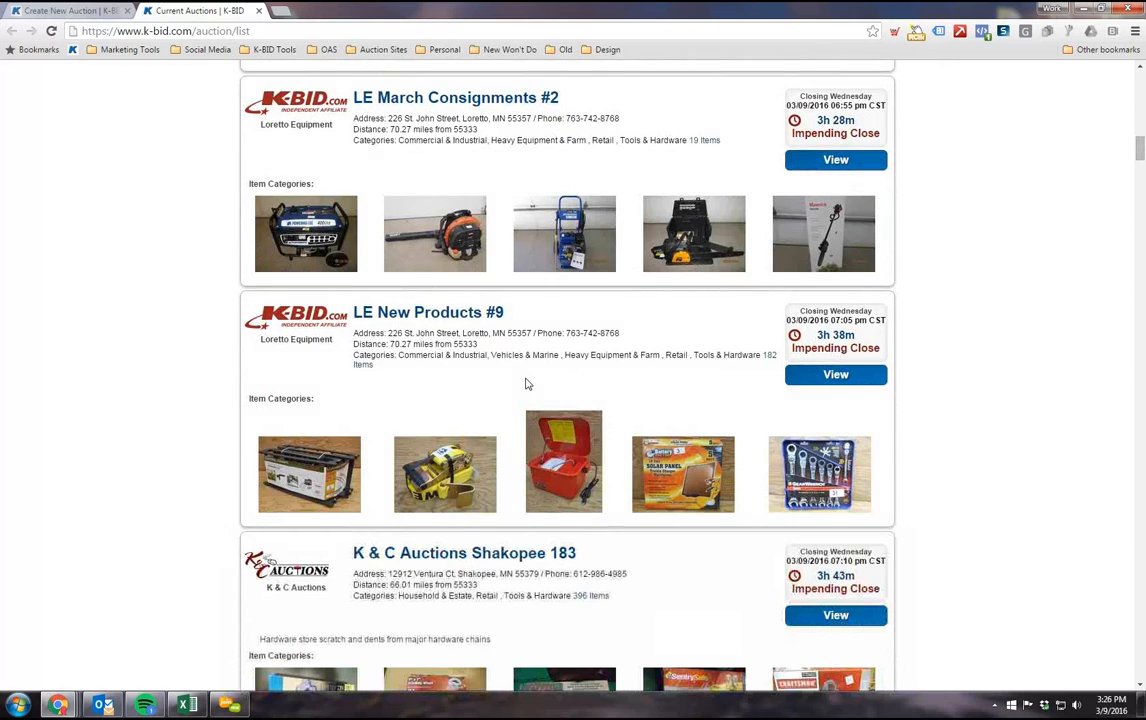
scroll(527, 384, "down", 8)
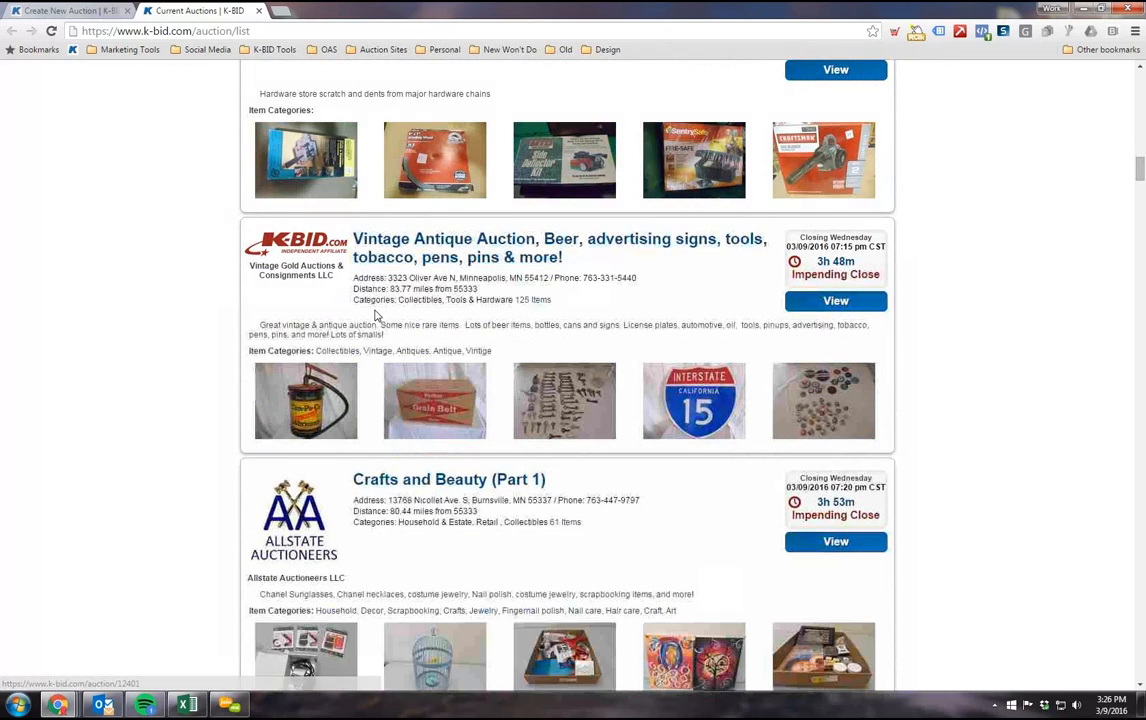
scroll(375, 316, "down", 1)
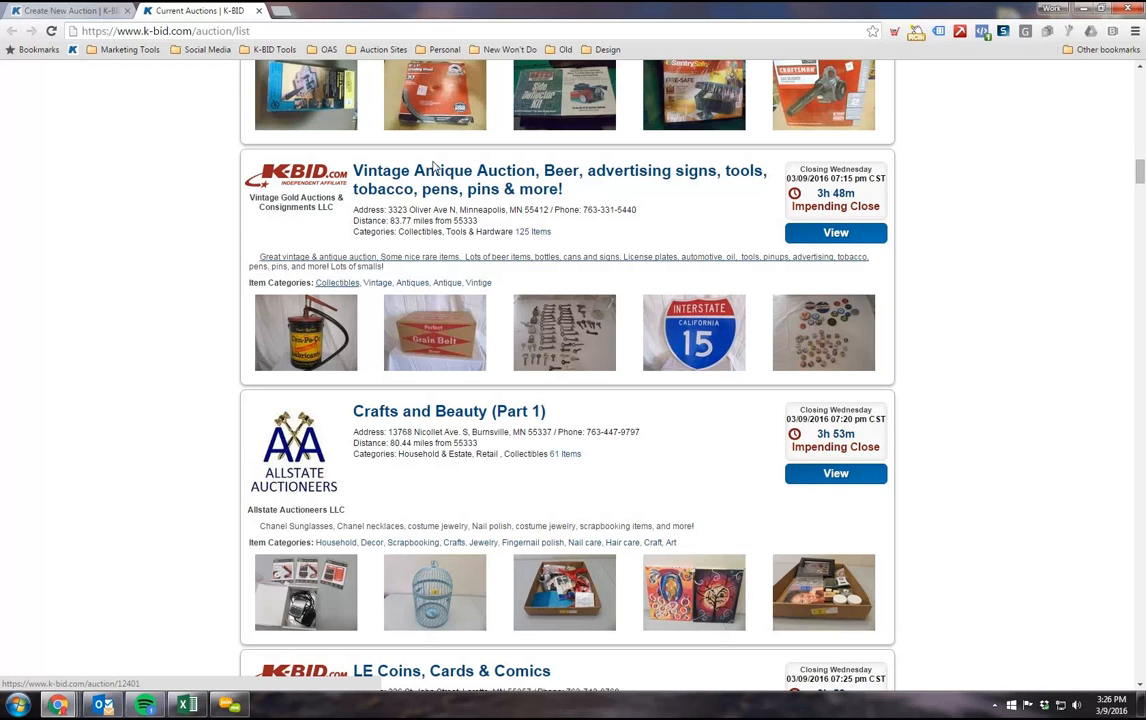
Step: Return to the Create New Auction form and enter "This is a description." as the auction's description
left_click(97, 11)
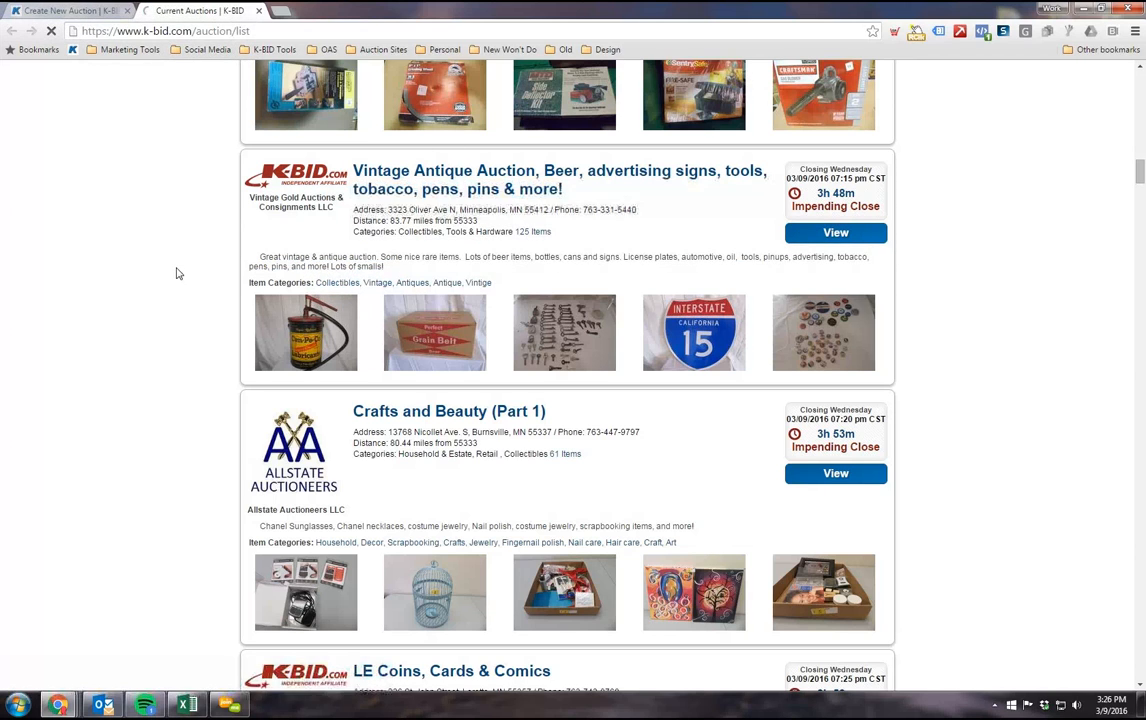
scroll(377, 415, "down", 5)
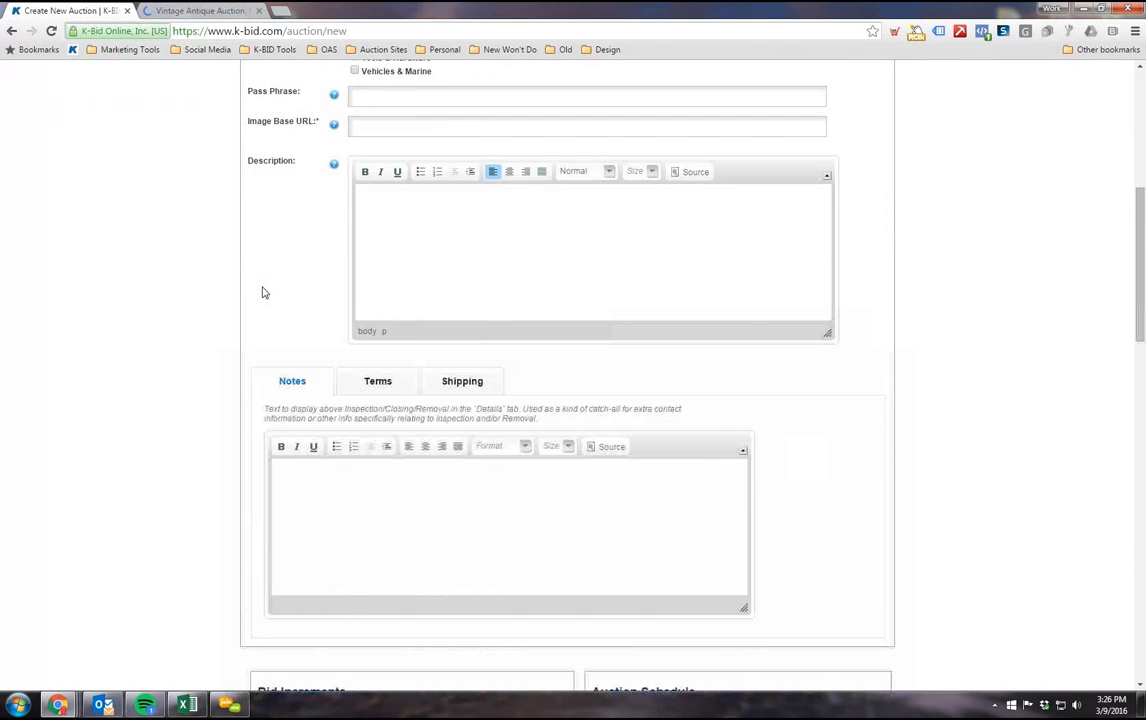
scroll(376, 271, "up", 1)
left_click(377, 271)
type("This is a description.")
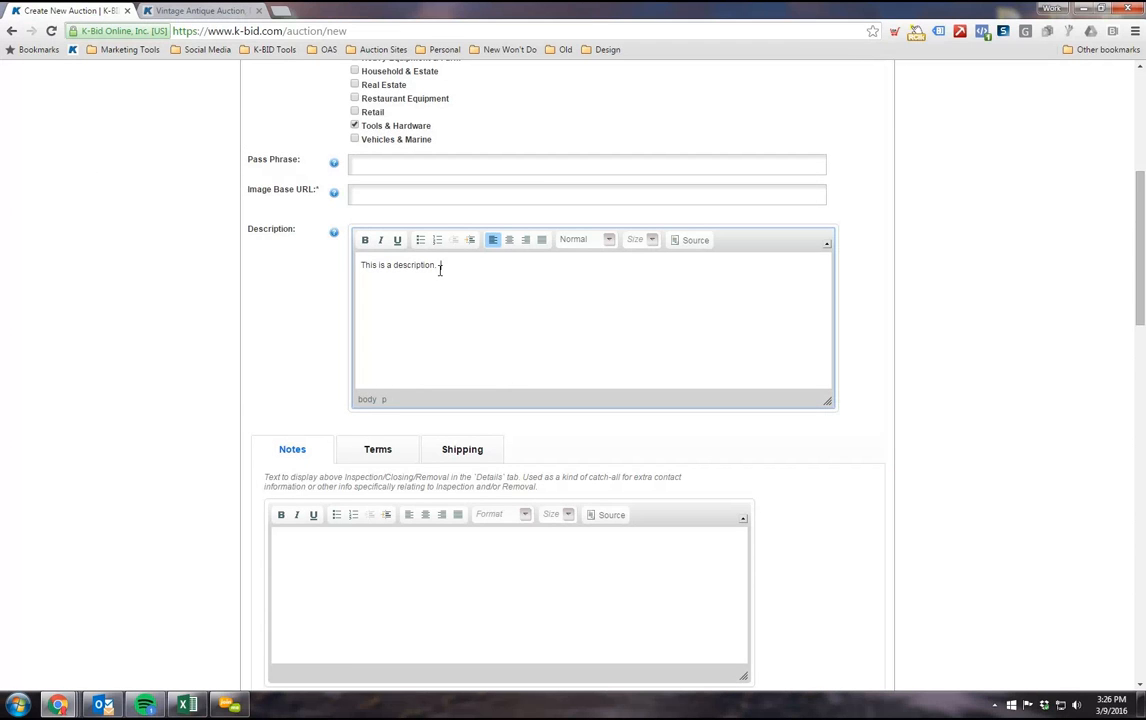
Step: Examine the Notes section below the description and place the cursor in its empty text area
scroll(425, 281, "down", 1)
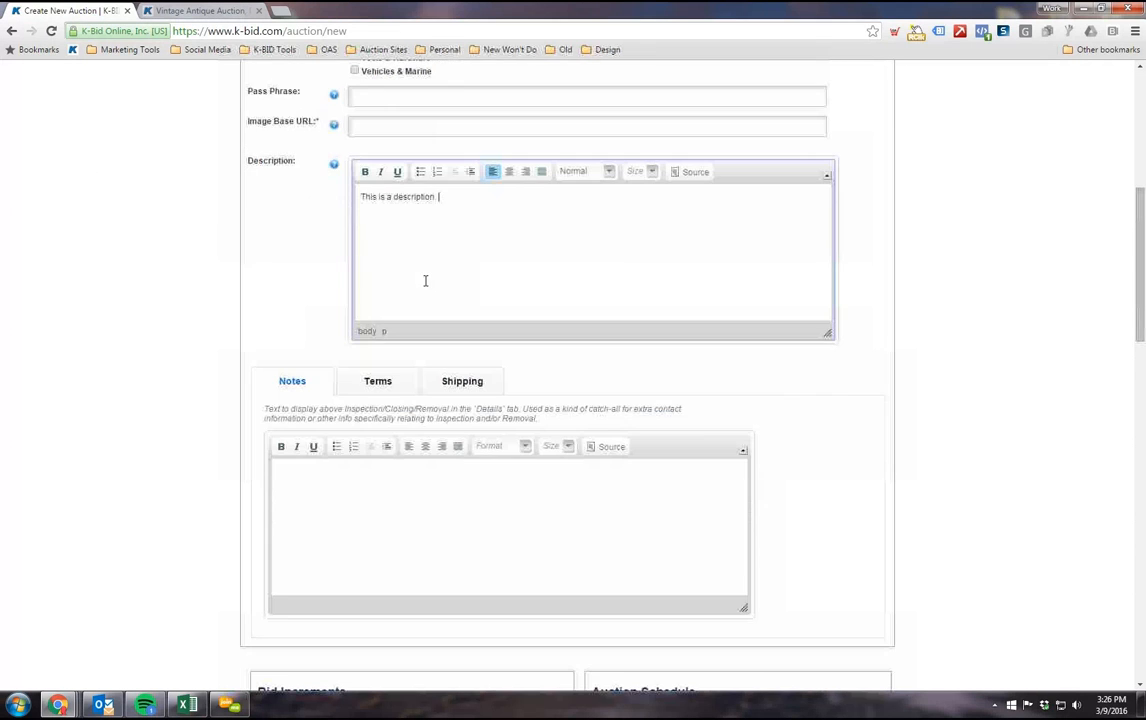
scroll(307, 232, "down", 1)
scroll(420, 294, "up", 2)
scroll(420, 294, "down", 2)
scroll(307, 289, "down", 2)
scroll(297, 325, "up", 2)
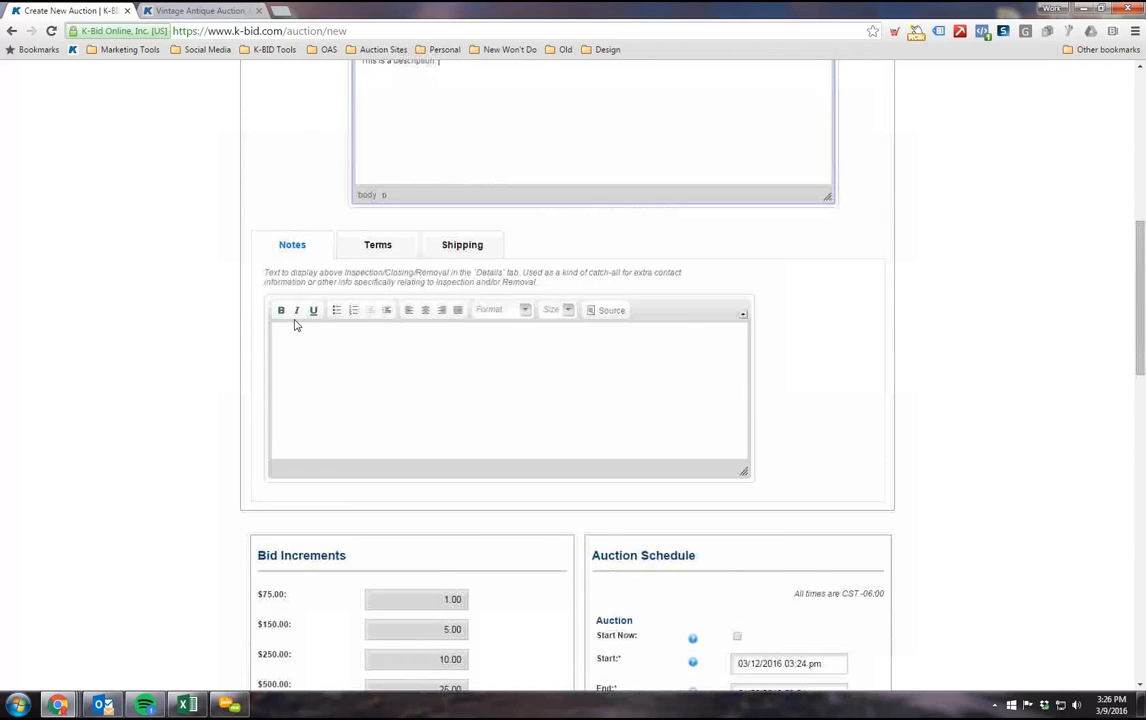
scroll(333, 389, "down", 1)
scroll(322, 304, "down", 1)
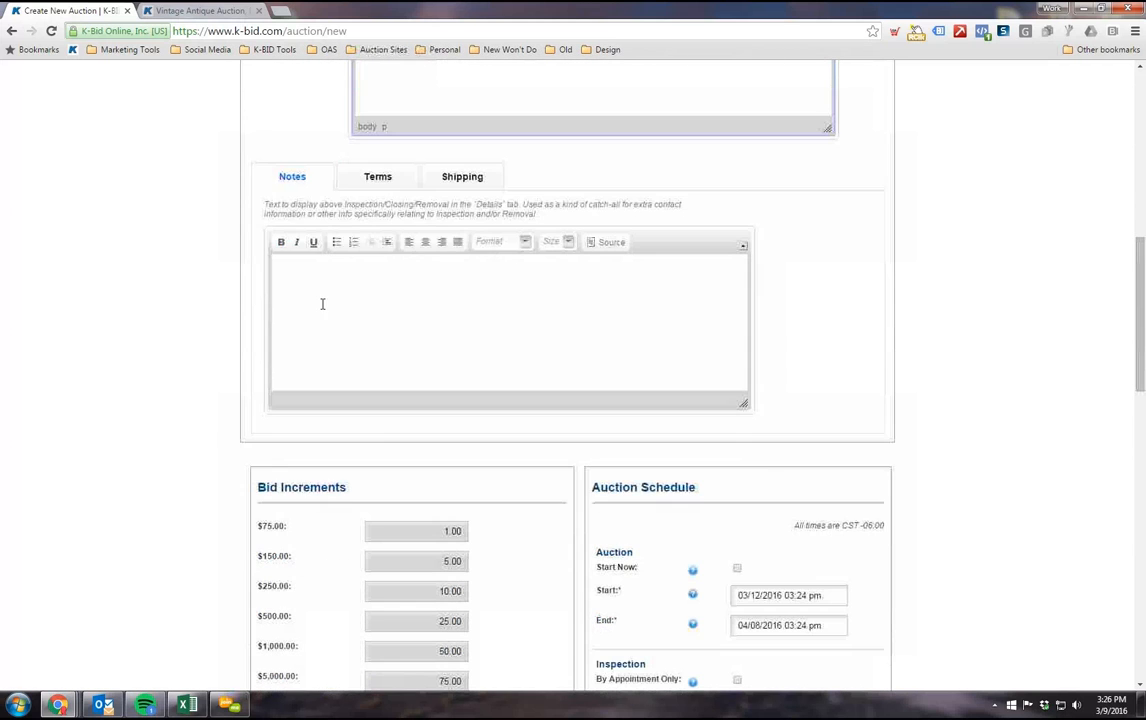
left_click(294, 266)
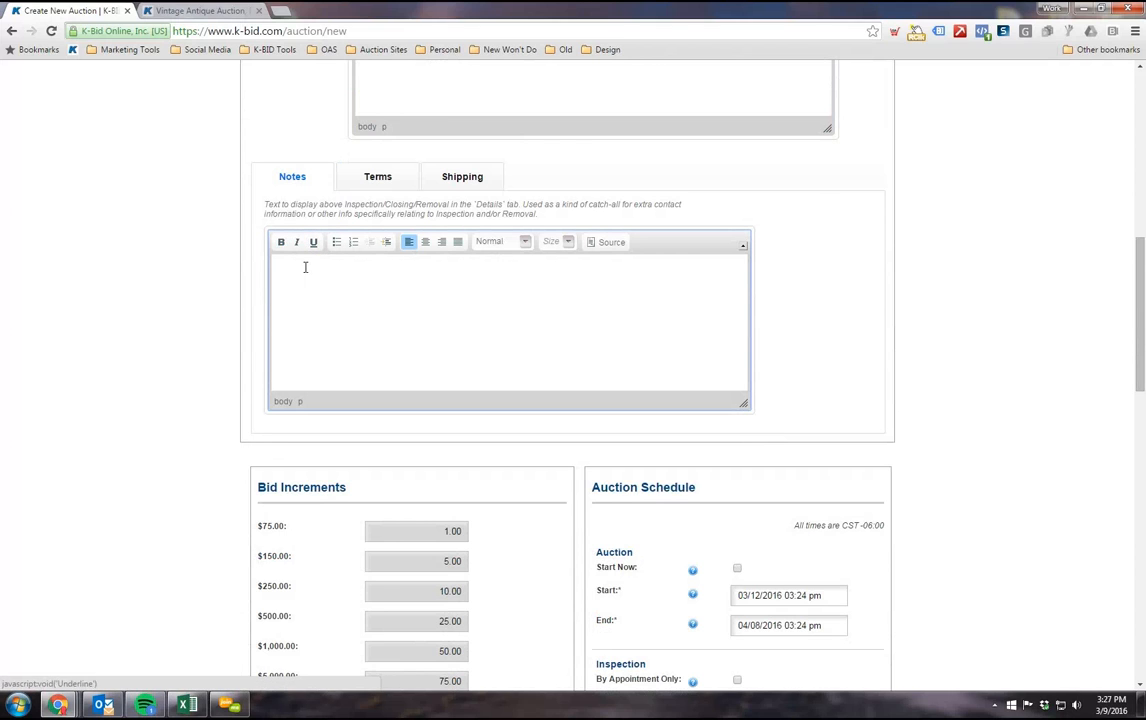
Step: View the auction's empty Terms text area, then go back to the Notes text area
left_click(381, 188)
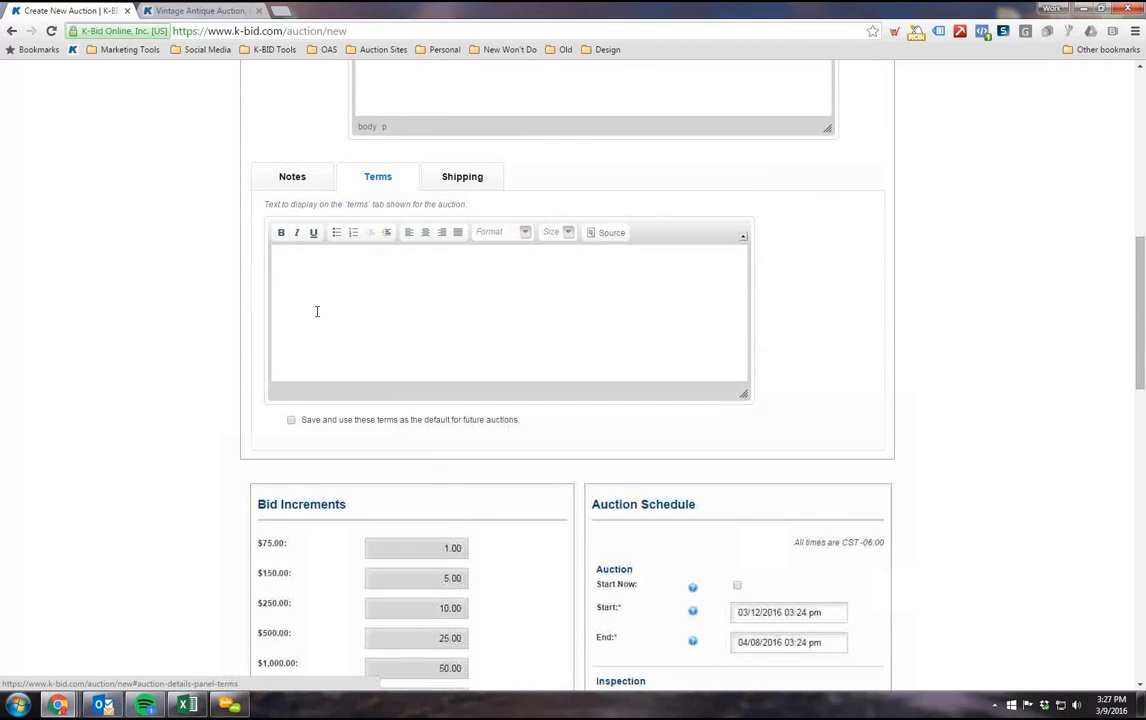
left_click(360, 271)
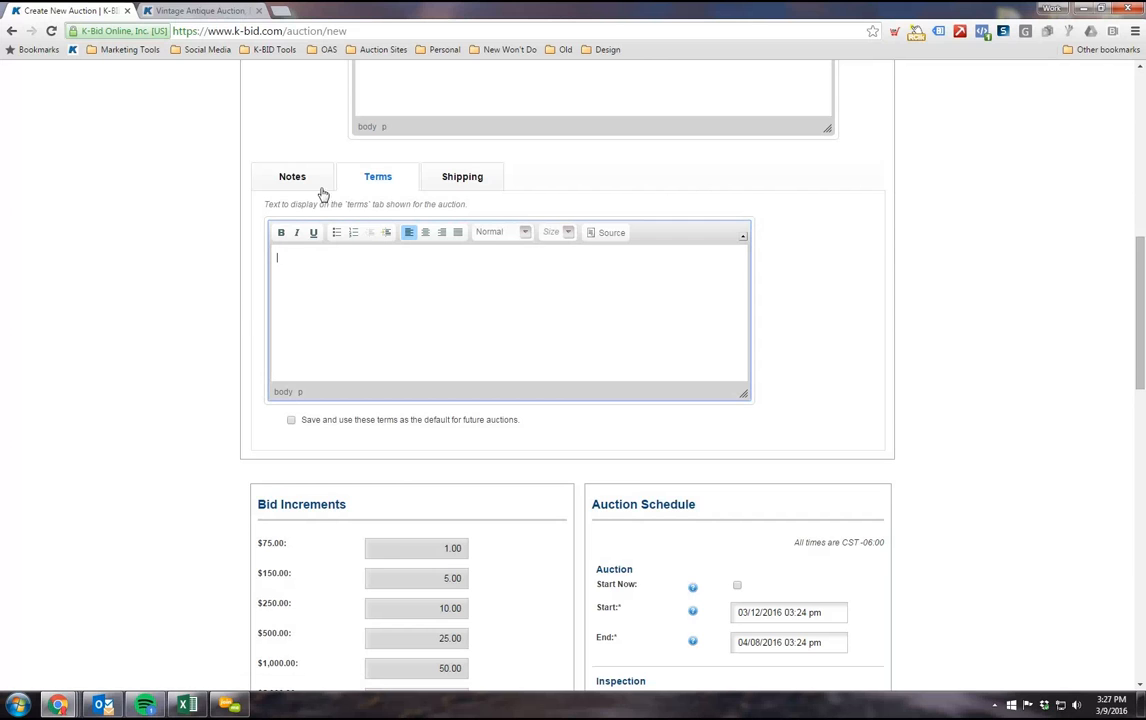
left_click(292, 176)
left_click(424, 300)
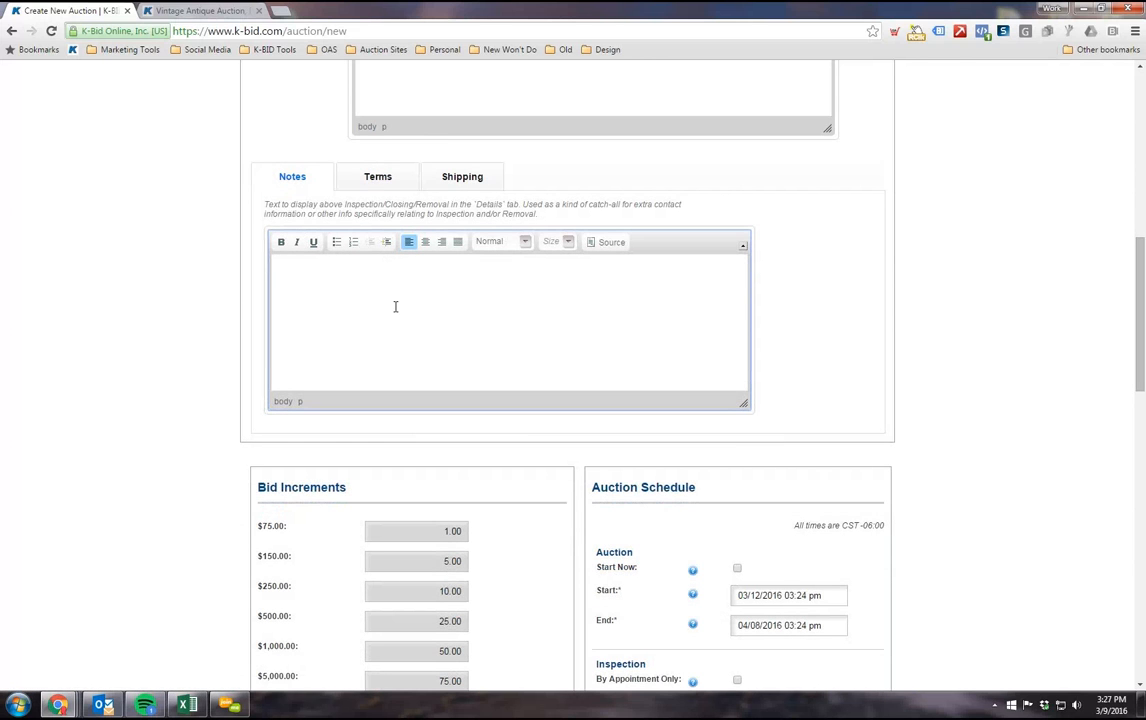
Step: Review the auction's Description text again and compare it with the purpose of the Notes section
scroll(394, 306, "up", 1)
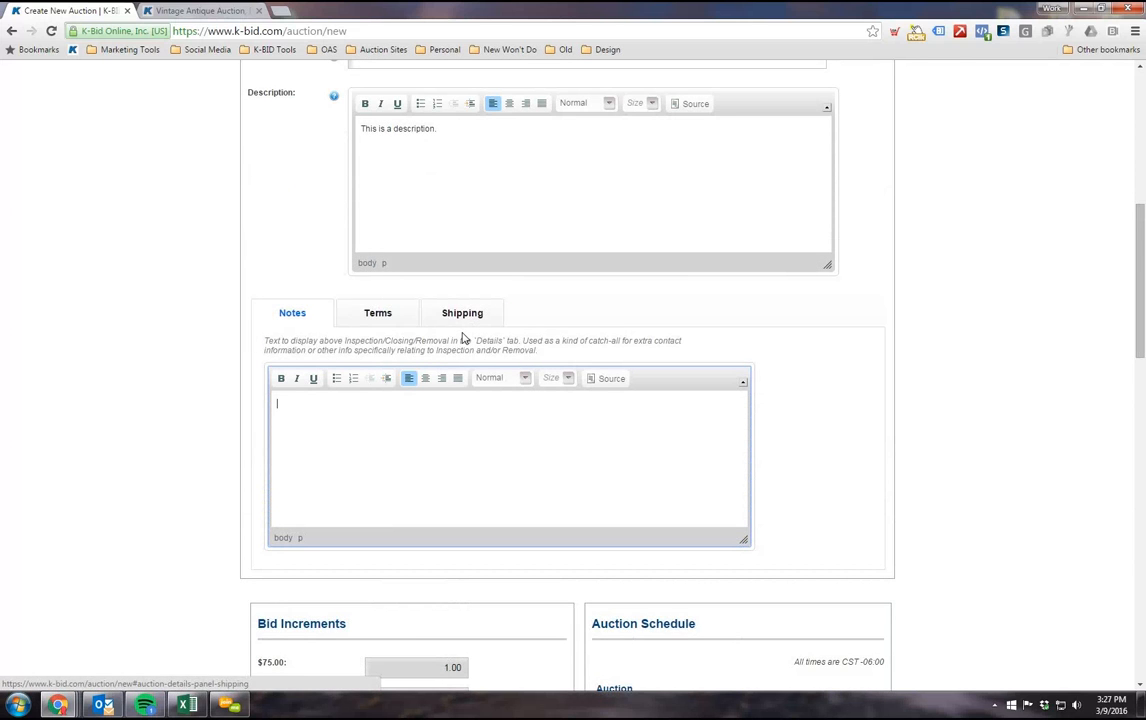
scroll(460, 330, "up", 1)
left_click(469, 207)
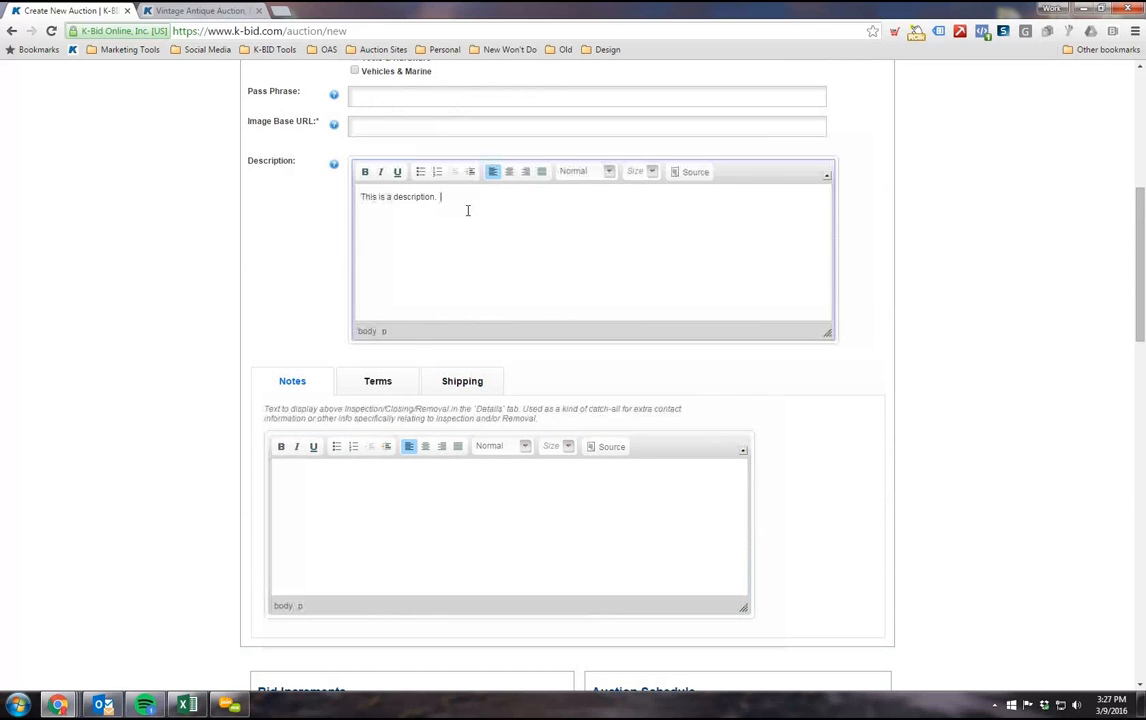
scroll(489, 159, "down", 1)
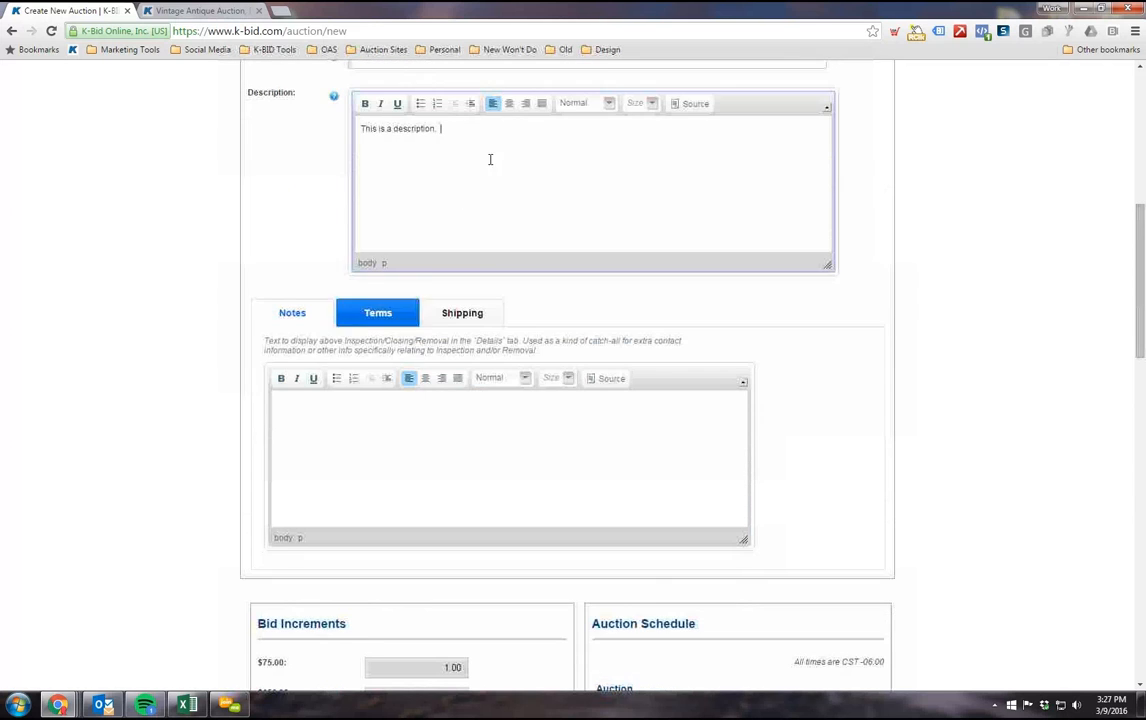
scroll(390, 322, "down", 1)
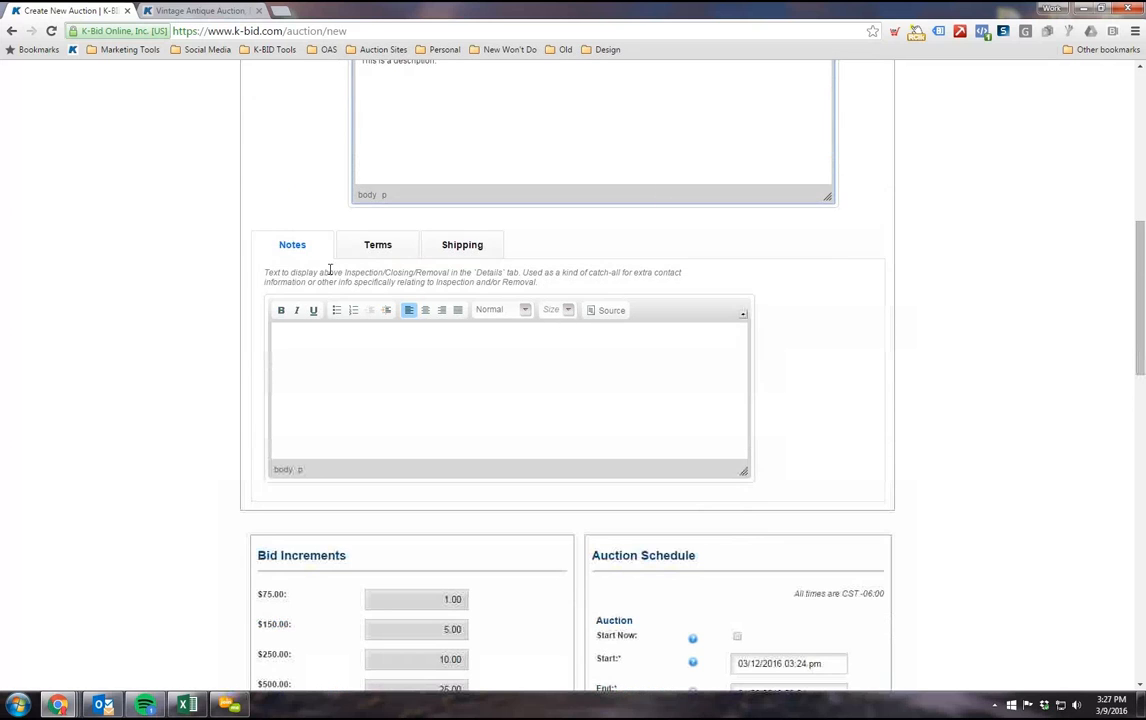
Step: Switch to the Vintage Antique Auction page and find the Details section below its item list
left_click(228, 10)
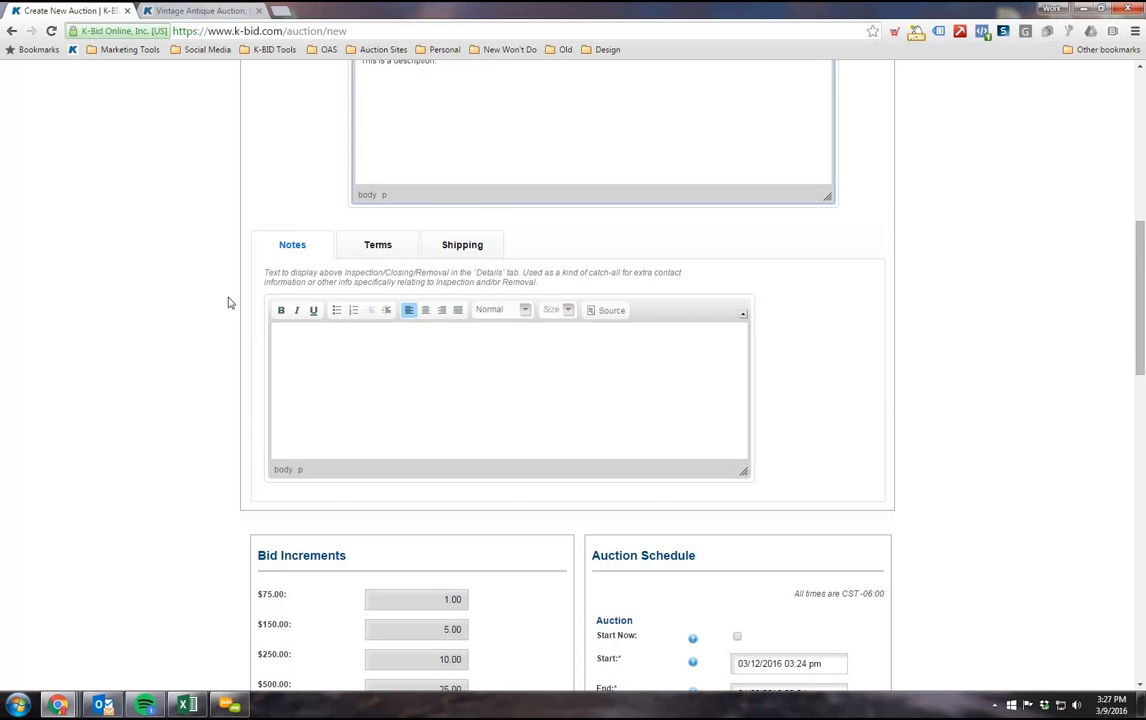
scroll(220, 335, "down", 12)
scroll(310, 350, "down", 18)
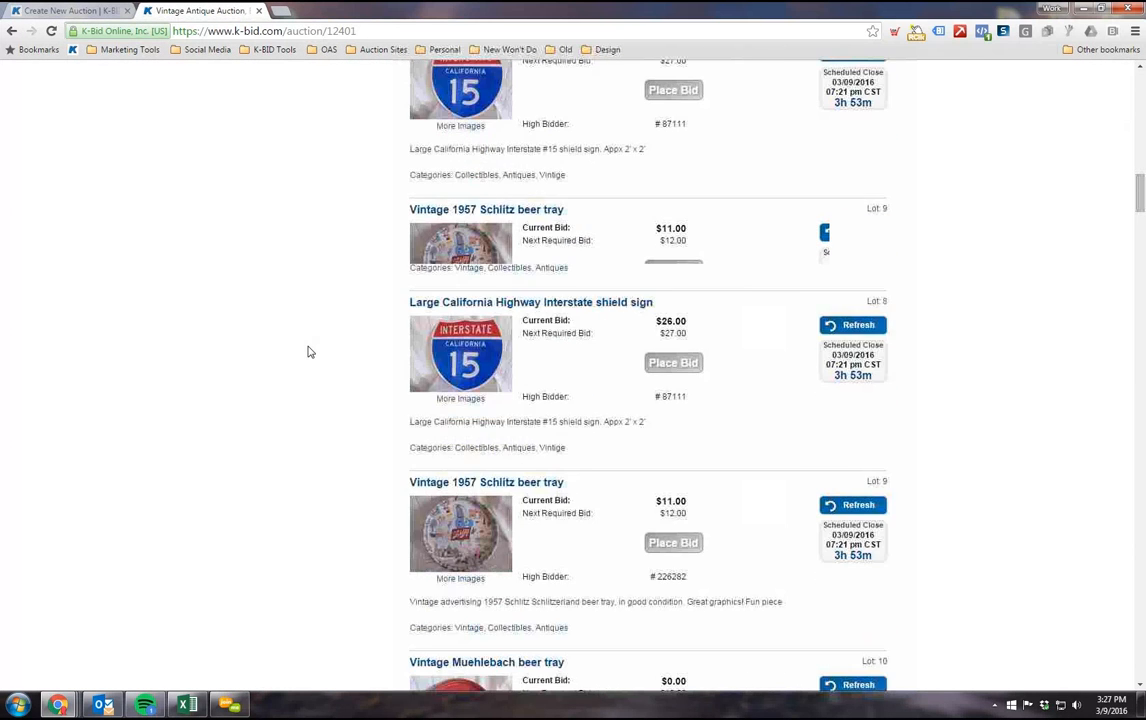
left_click_drag(1140, 273, 1140, 567)
scroll(933, 515, "down", 12)
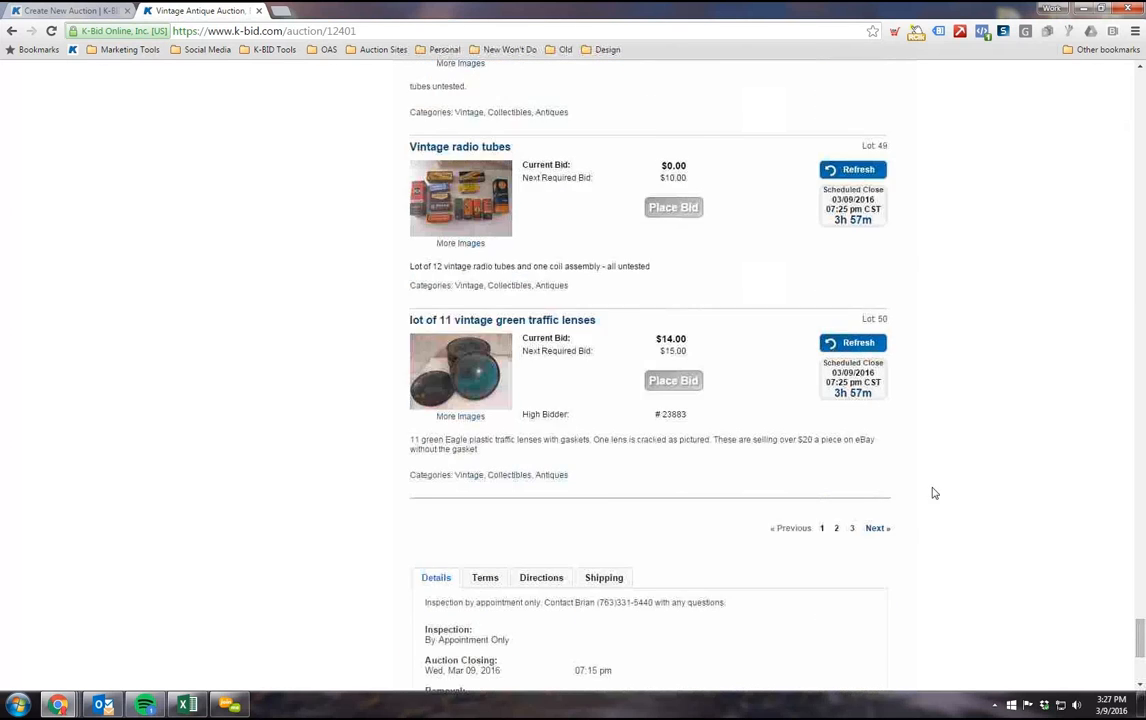
scroll(380, 370, "up", 1)
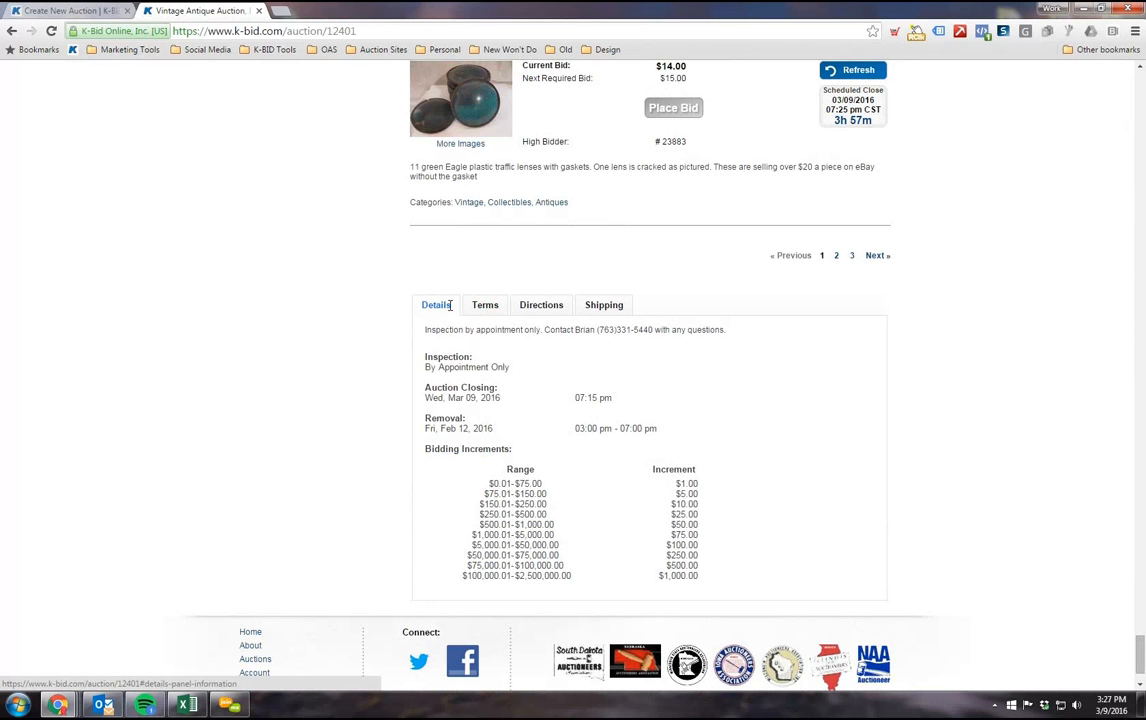
Step: Highlight the inspection and contact note at the start of the example auction's details, then clear the selection
scroll(443, 344, "down", 1)
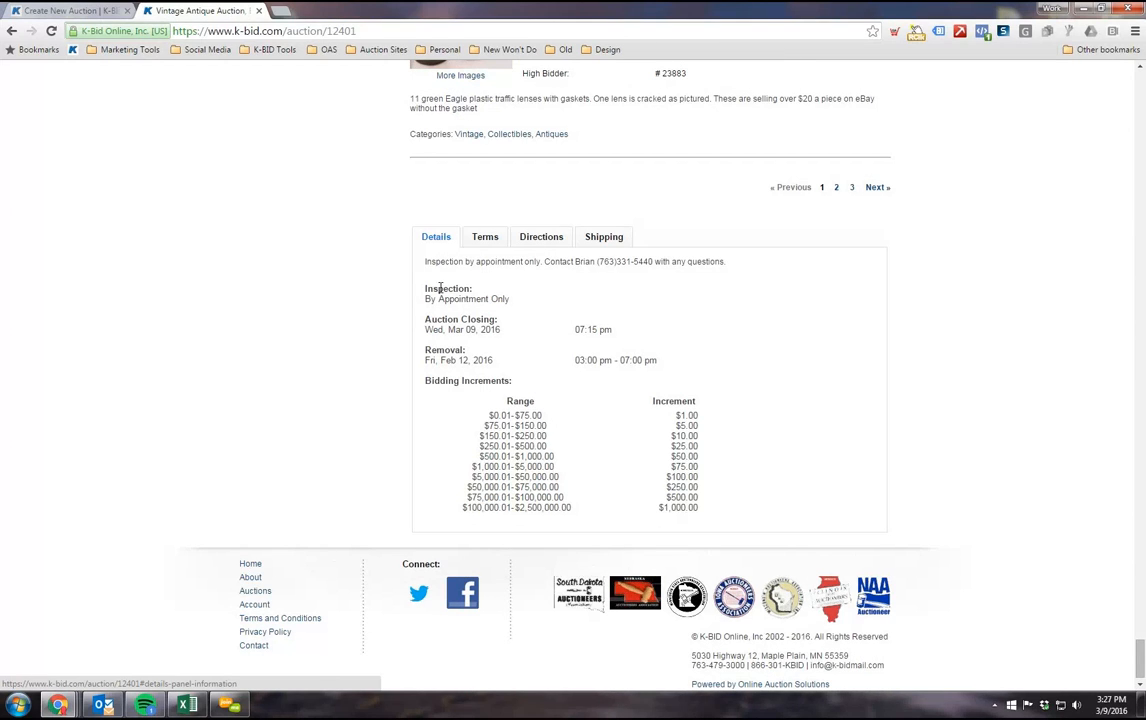
left_click_drag(427, 264, 729, 262)
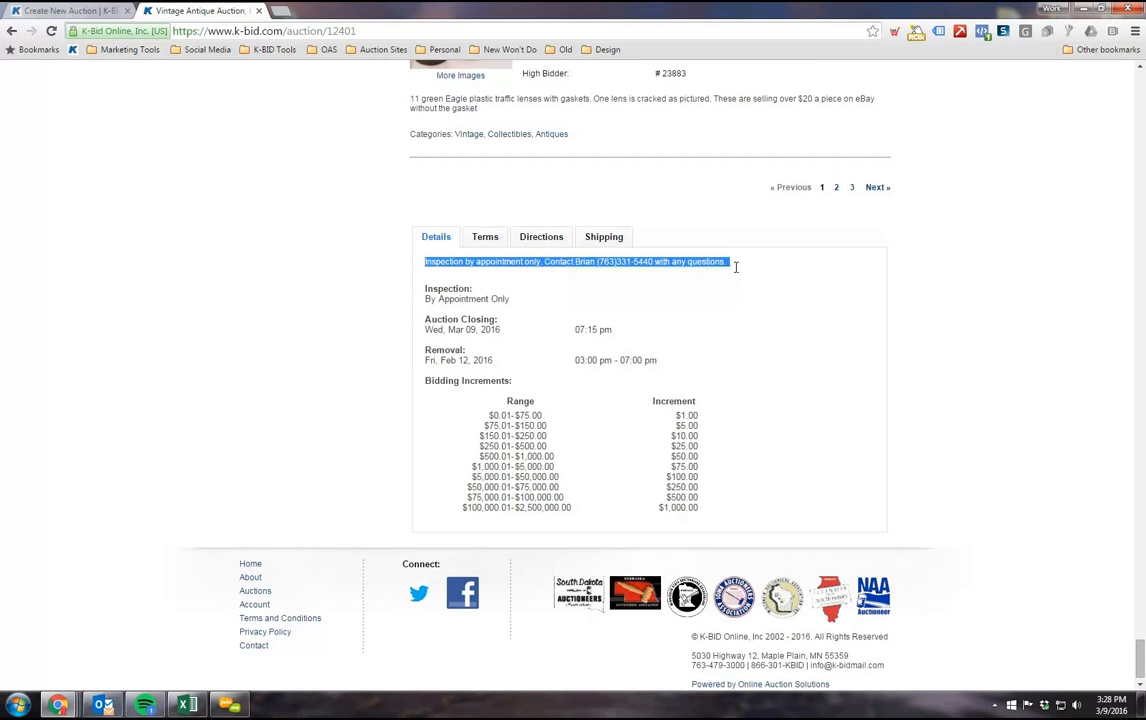
left_click(341, 342)
Step: Copy the auction-specific paragraphs from the Vintage Antique Auction's terms, stopping above the general K-BID terms
scroll(396, 453, "up", 2)
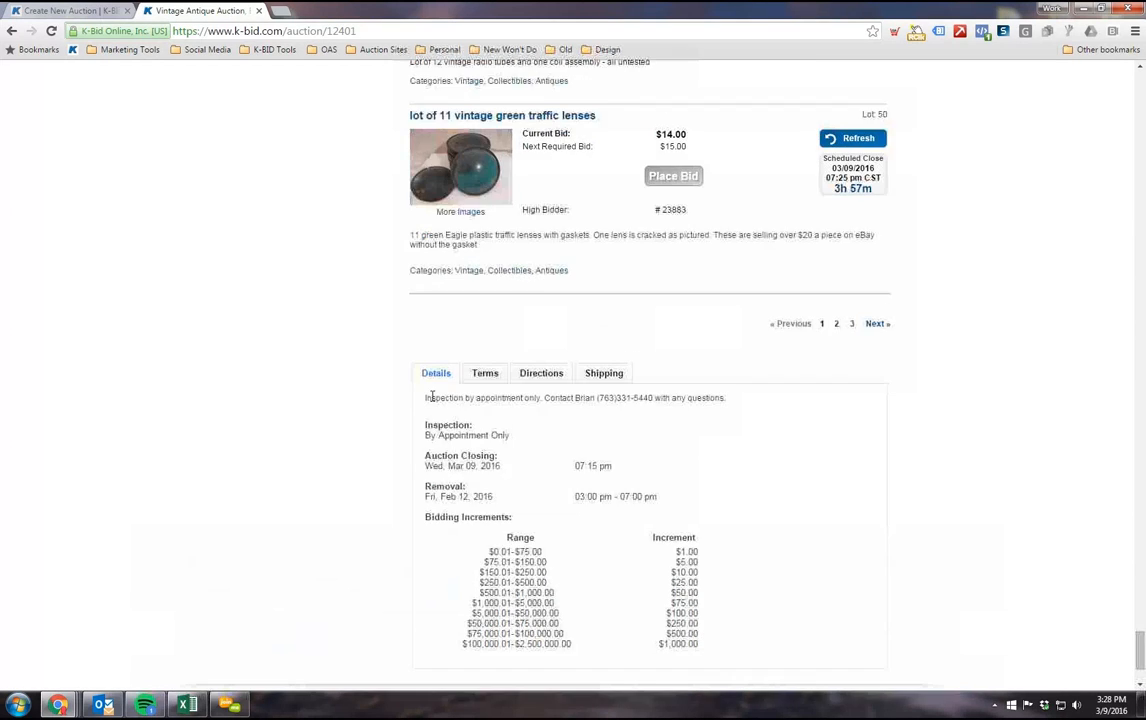
left_click(485, 373)
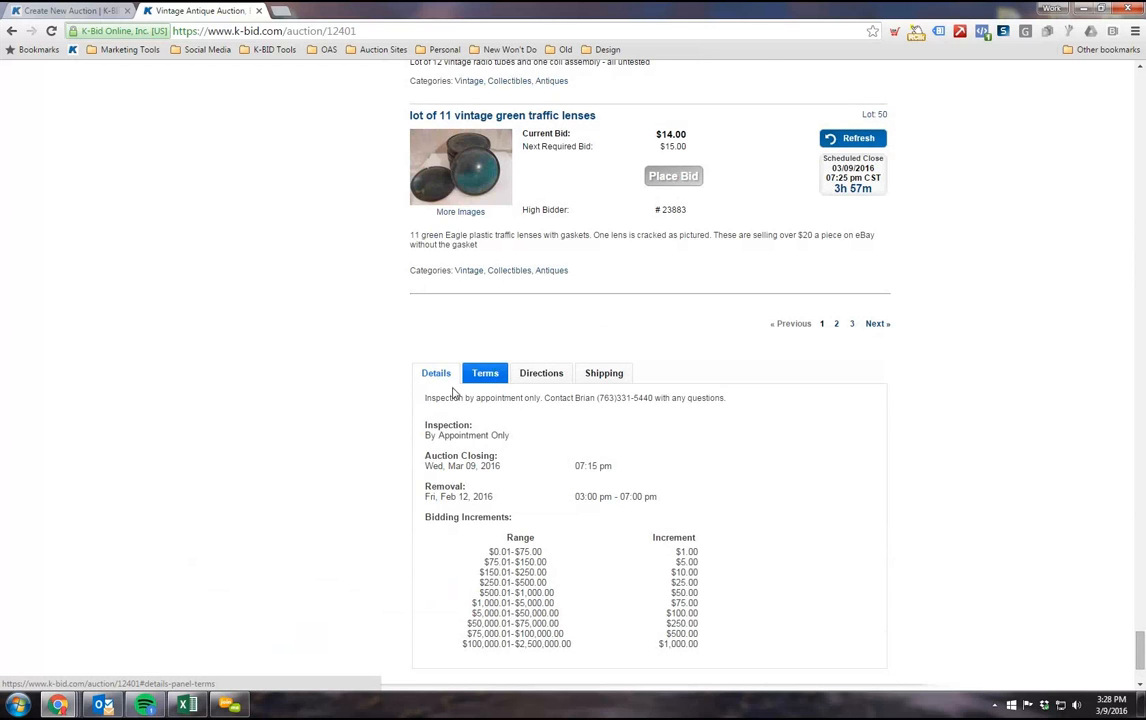
scroll(638, 456, "down", 1)
left_click_drag(625, 479, 428, 331)
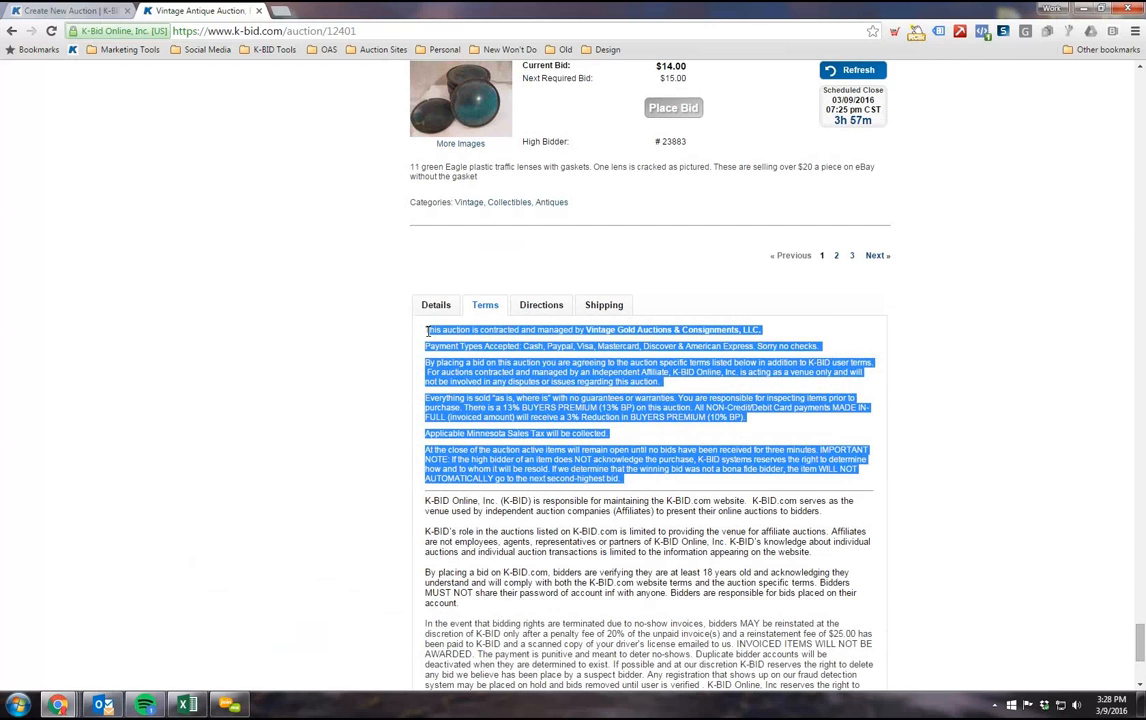
right_click(443, 342)
left_click(470, 352)
Step: Examine the general K-BID terms that follow the auction-specific paragraphs on the example auction
scroll(409, 417, "down", 2)
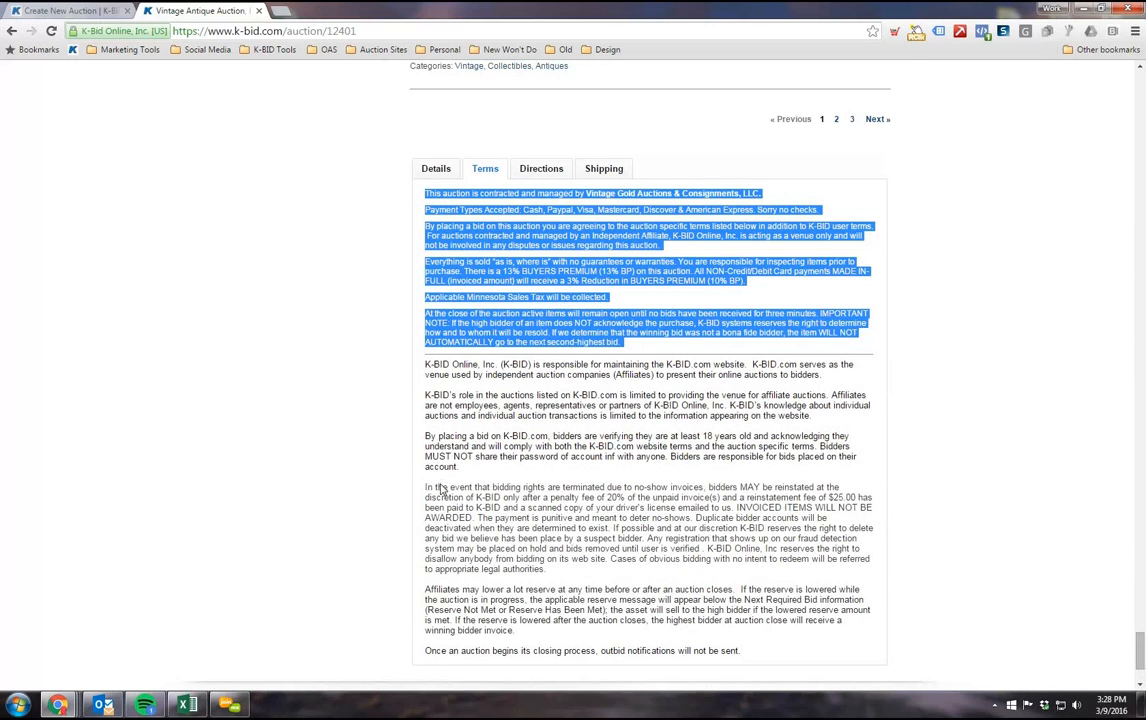
scroll(440, 487, "up", 1)
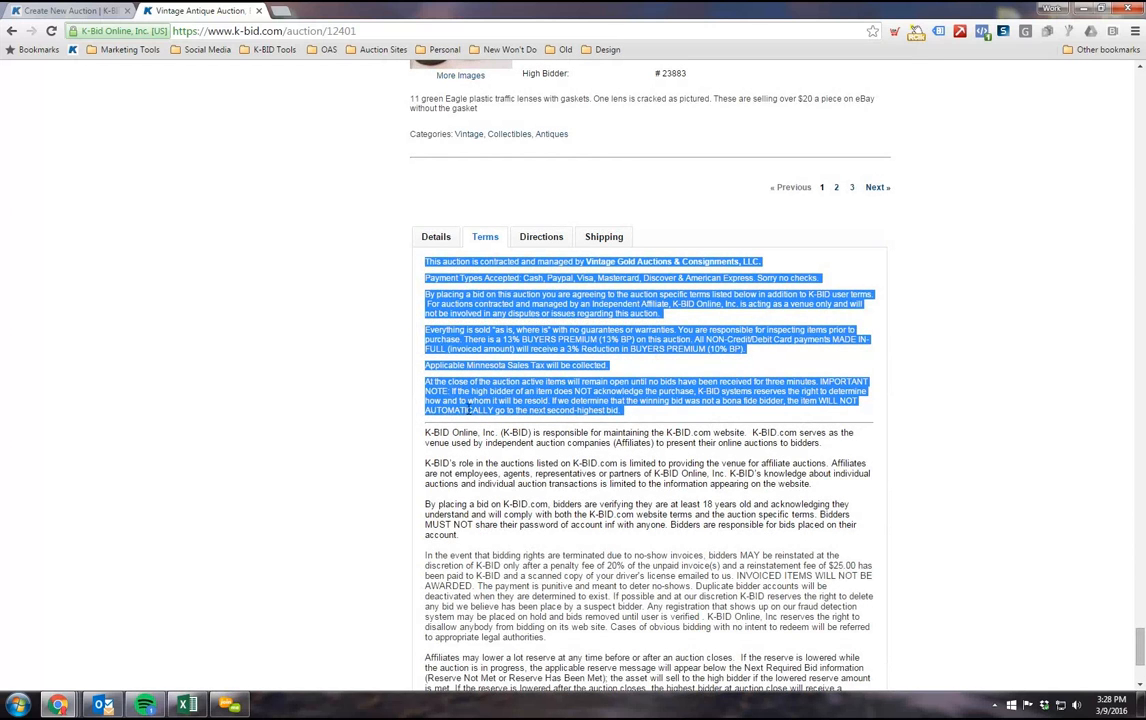
scroll(624, 405, "down", 1)
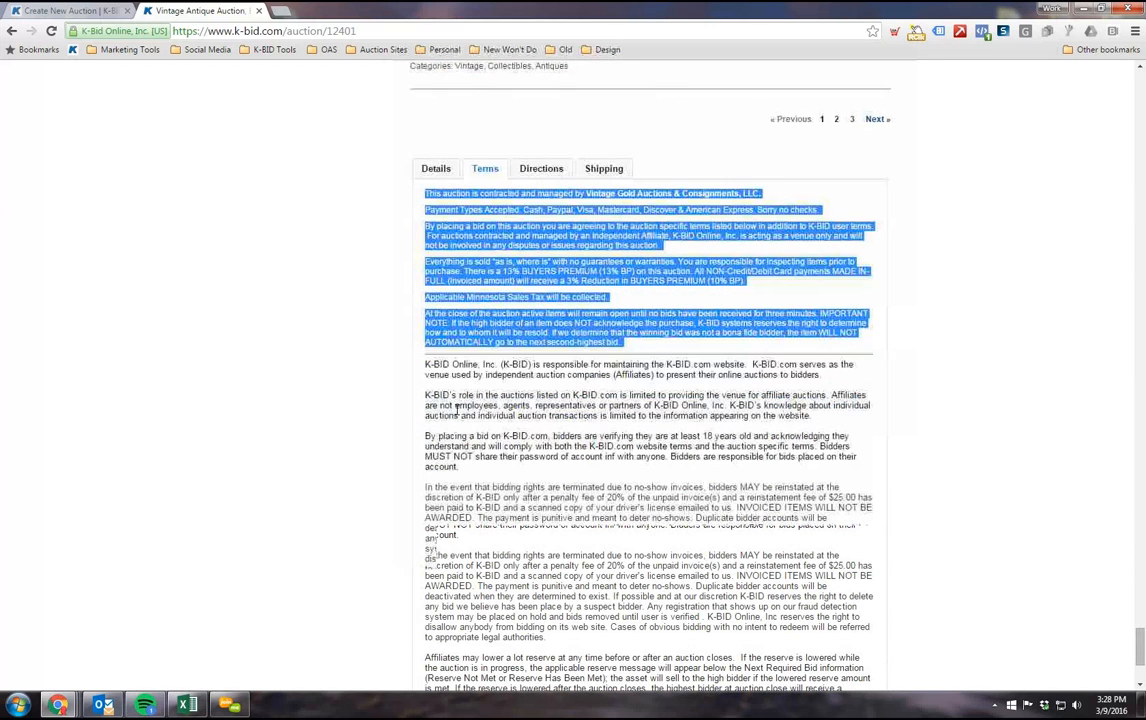
Step: Paste the copied terms into the Terms text area of the new auction form
left_click(115, 10)
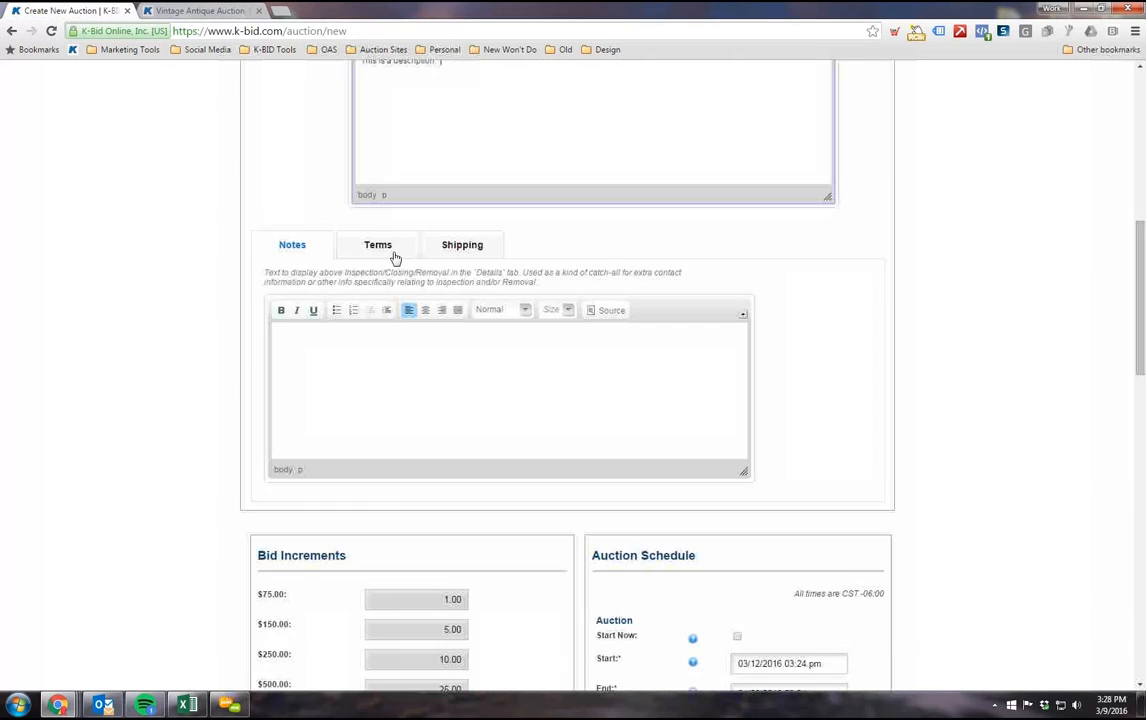
left_click(380, 245)
left_click(291, 325)
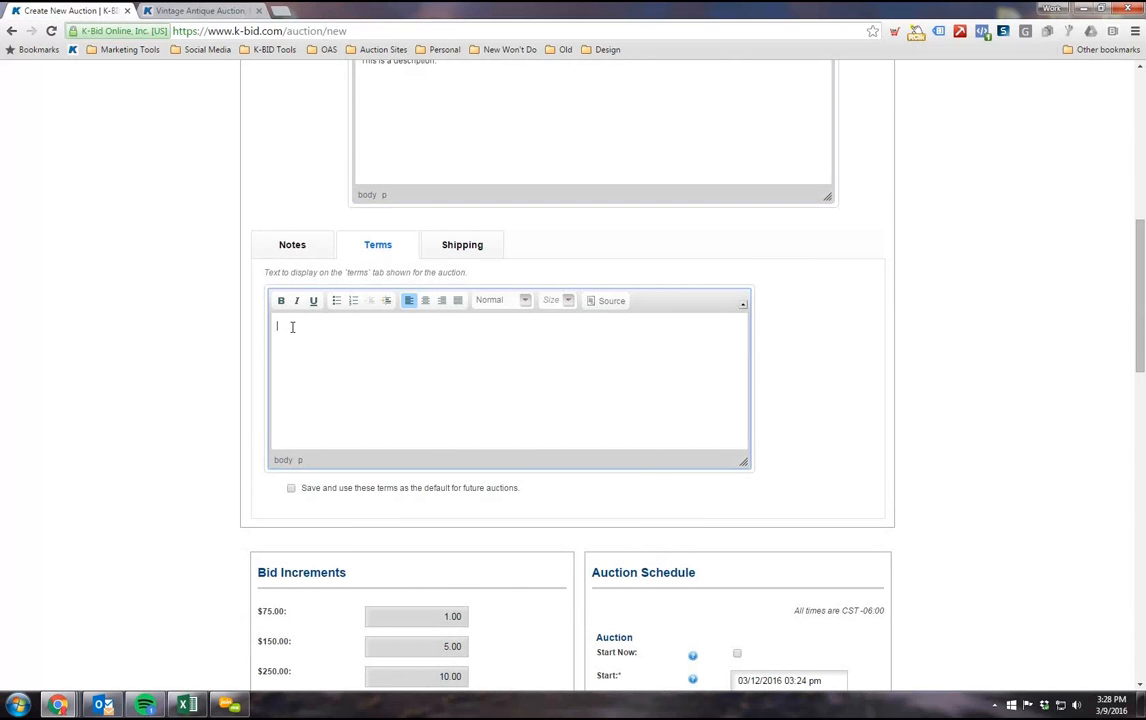
key("ctrl+v")
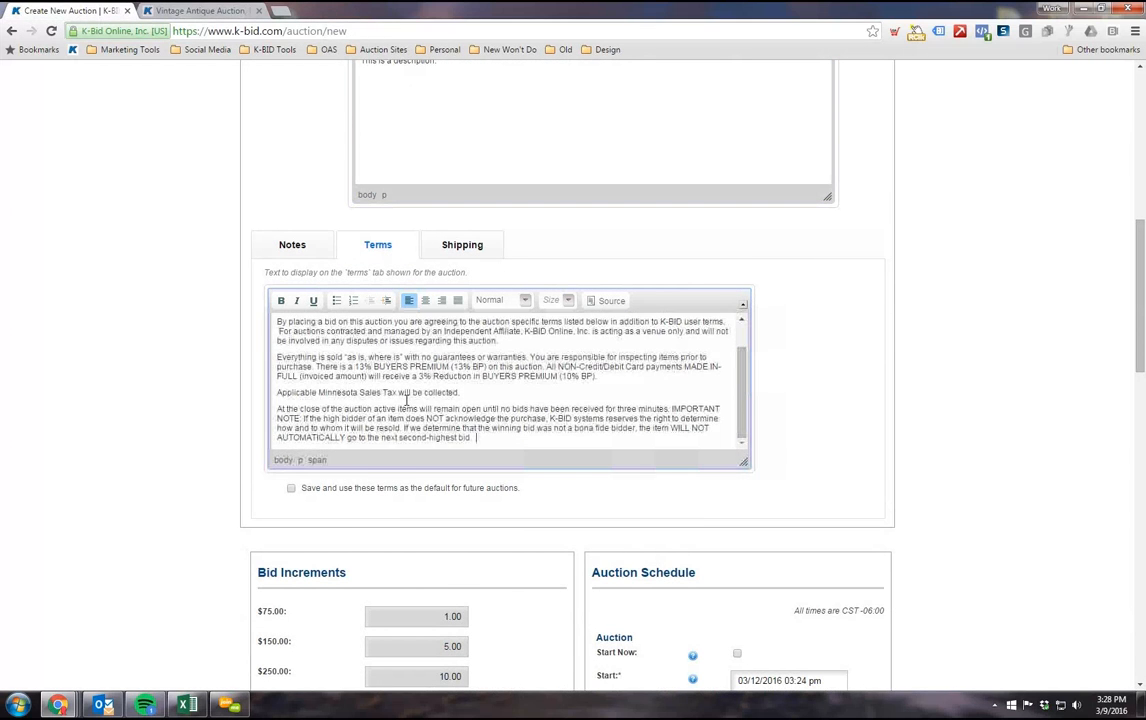
Step: Replace the company name "Vintage Gold Auctions & Consignments, LLC." in the pasted terms with "MWS Sales."
scroll(565, 513, "up", 2)
left_click_drag(613, 527, 436, 528)
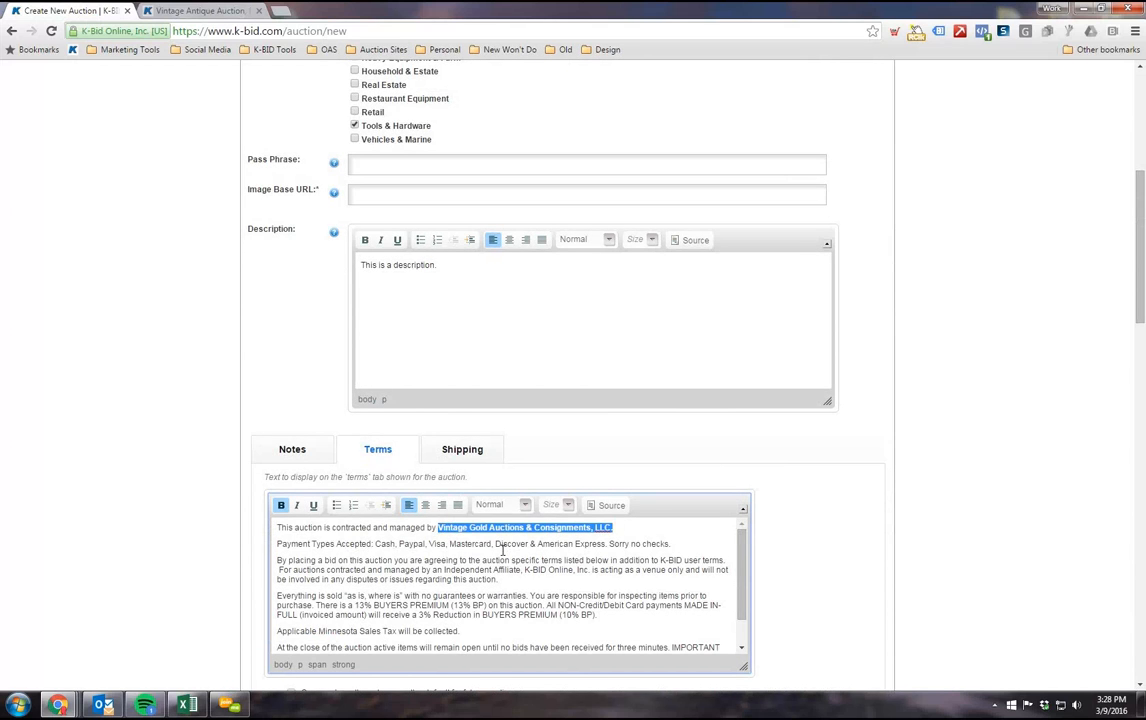
type("MWS Sal")
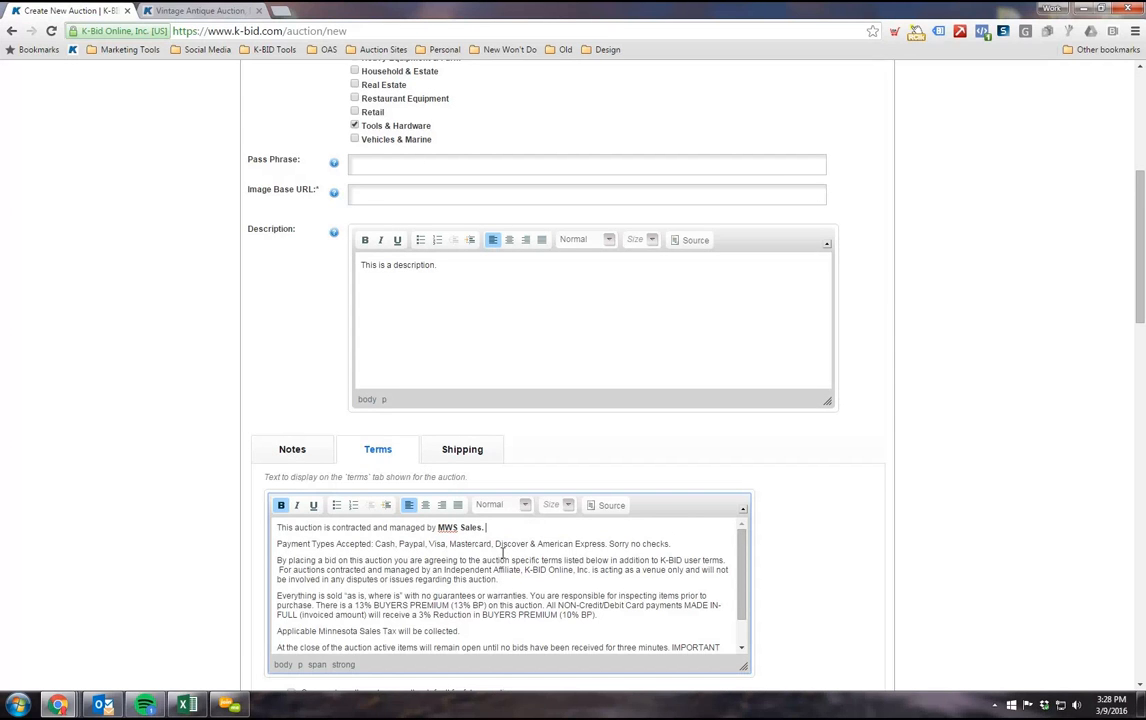
Step: Remove the listed payment methods and the "Sorry no checks" remark after "Payment Types Accepted:" in the auction terms
scroll(498, 555, "down", 2)
scroll(490, 556, "up", 2)
left_click_drag(672, 544, 355, 543)
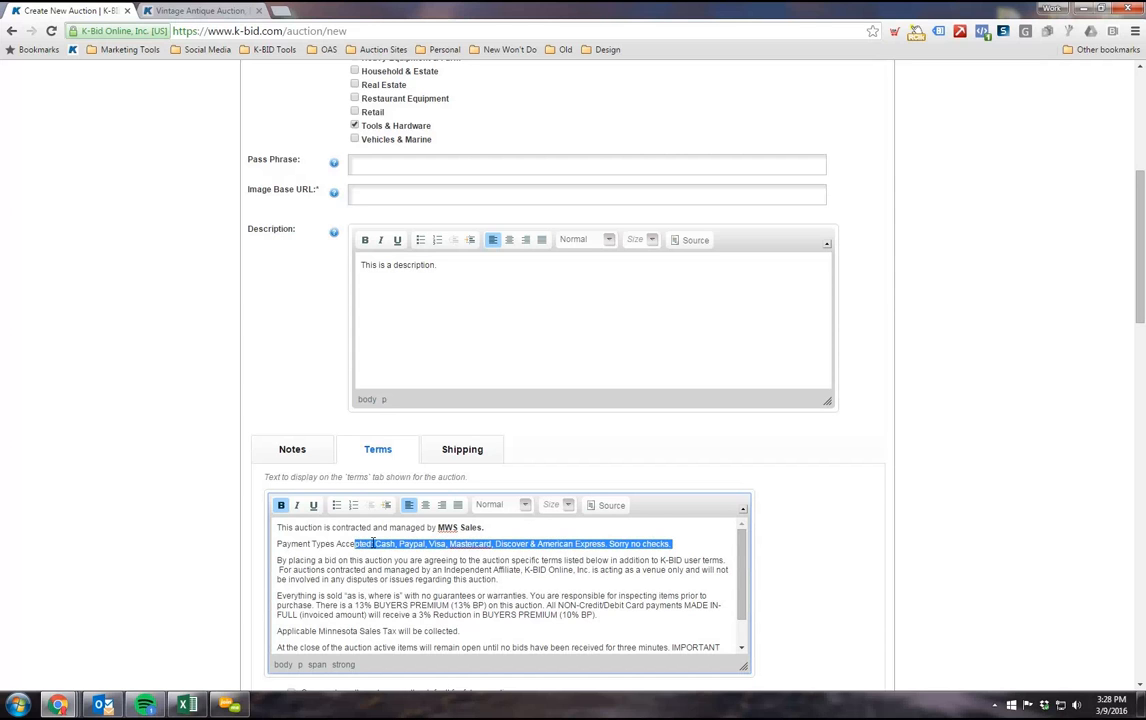
type("pted:")
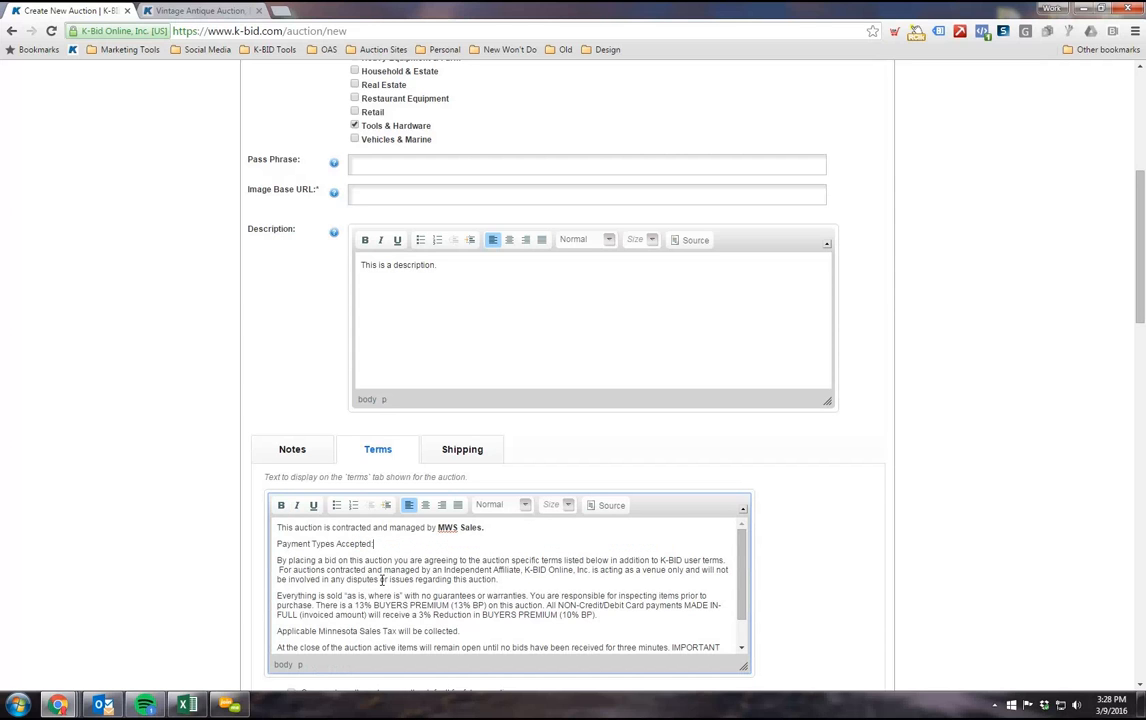
scroll(463, 614, "down", 3)
scroll(430, 613, "up", 5)
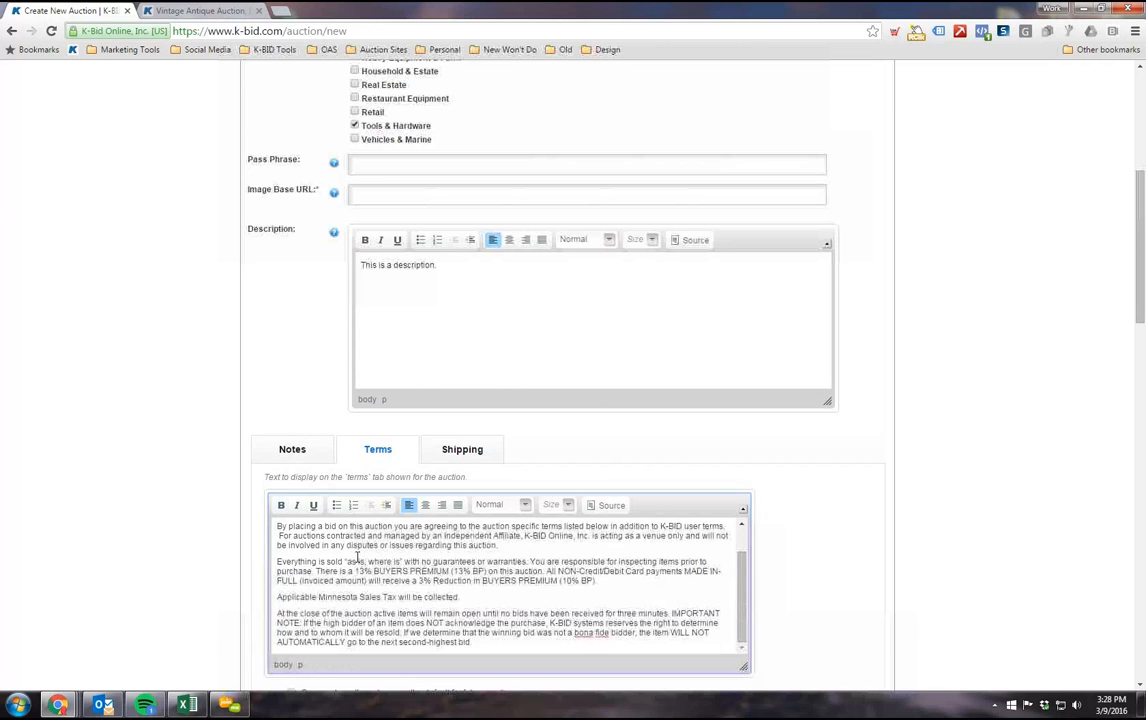
scroll(1046, 545, "down", 2)
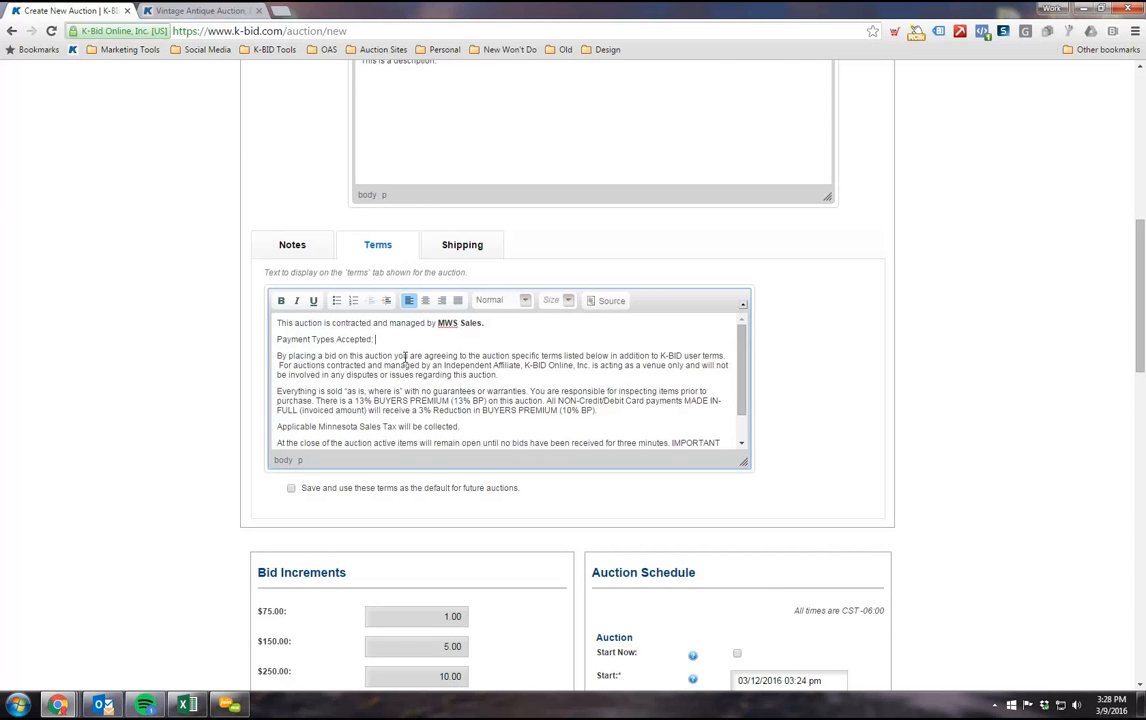
scroll(401, 365, "down", 1)
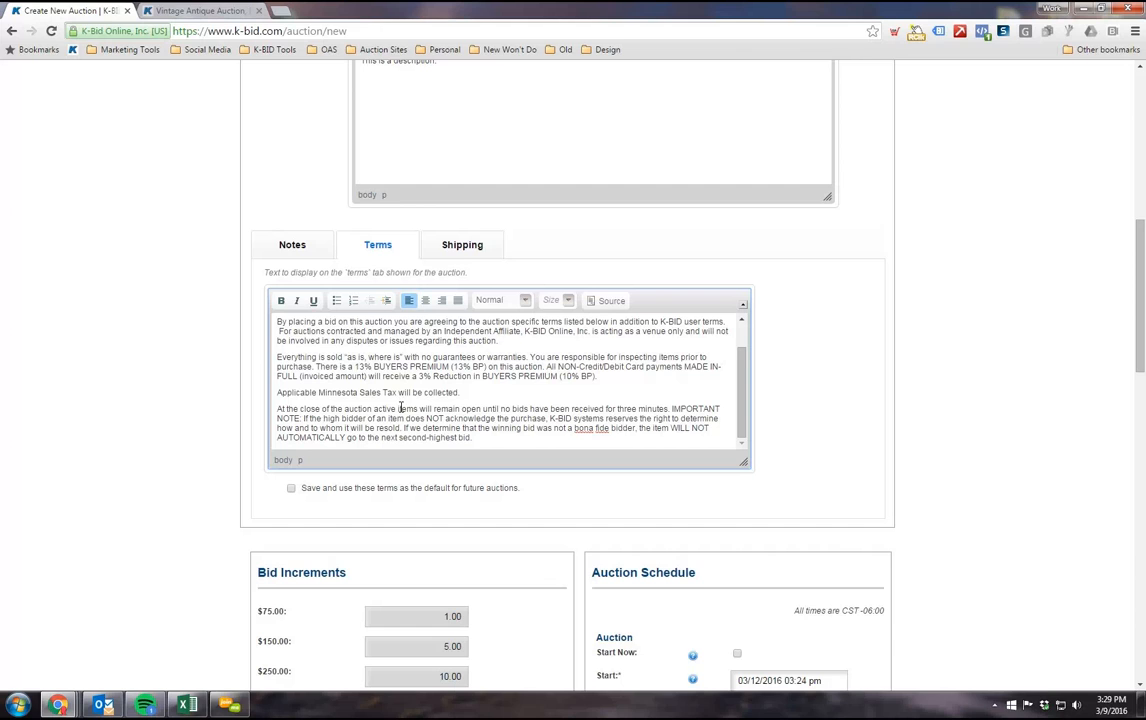
scroll(420, 409, "up", 1)
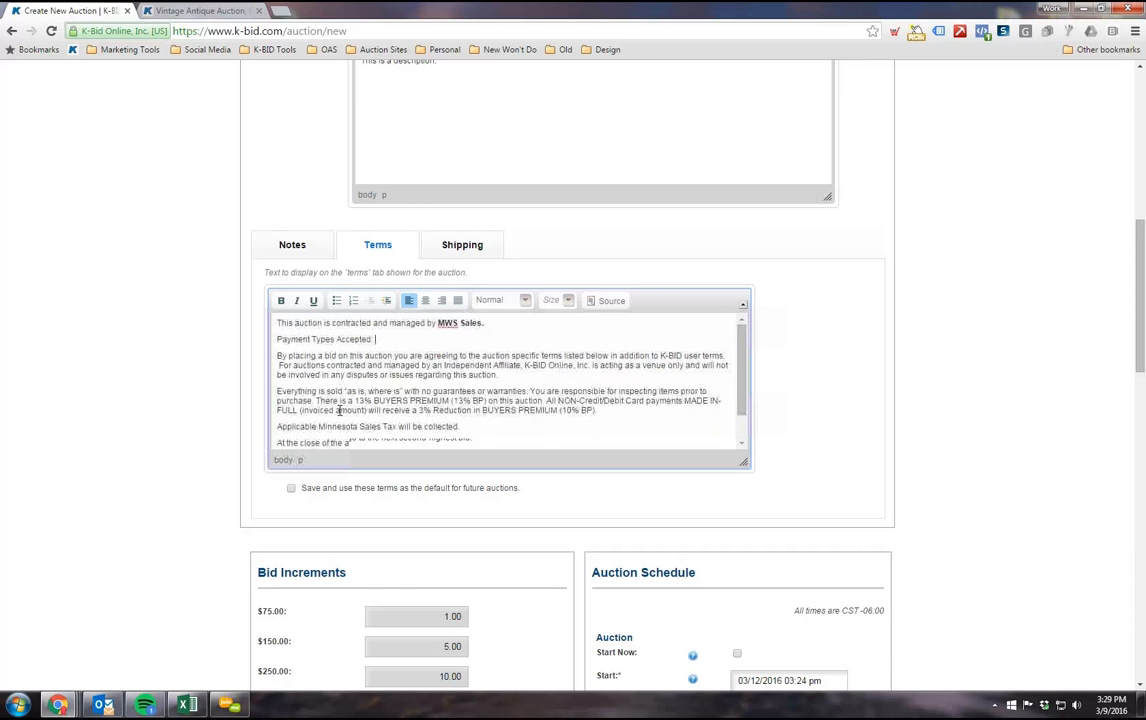
left_click(387, 341)
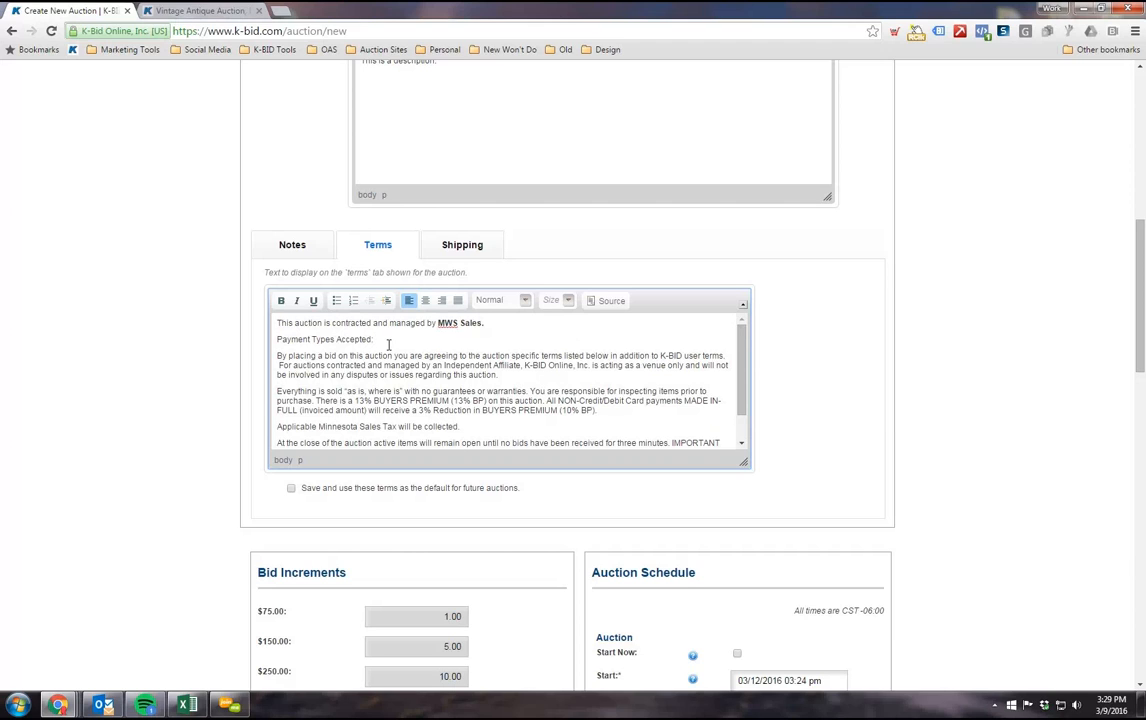
Step: Set the edited terms to be saved and used as the default for future auctions
scroll(433, 340, "down", 1)
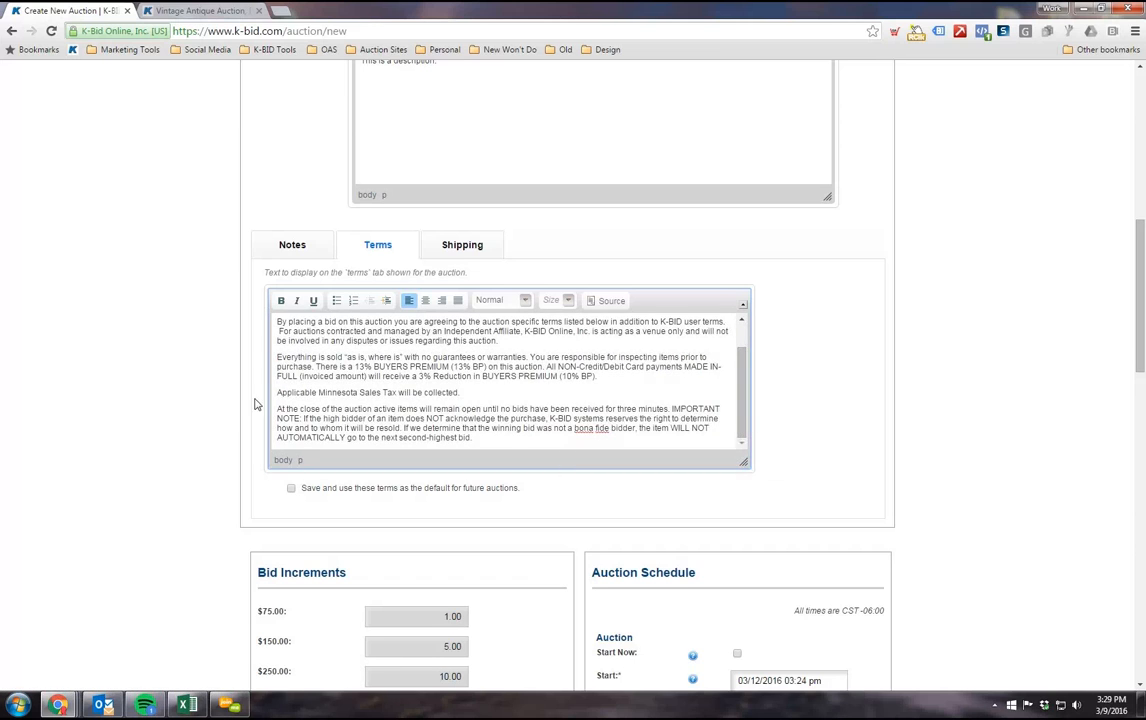
scroll(230, 362, "down", 1)
left_click(291, 420)
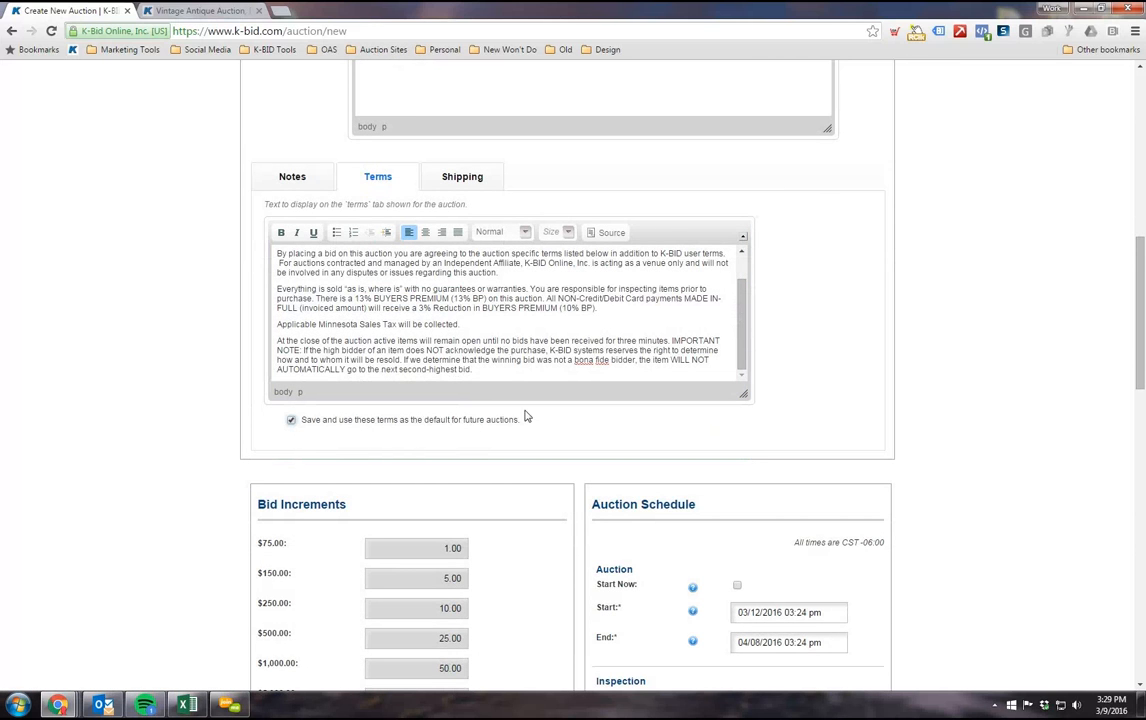
scroll(459, 393, "up", 1)
scroll(459, 393, "up", 2)
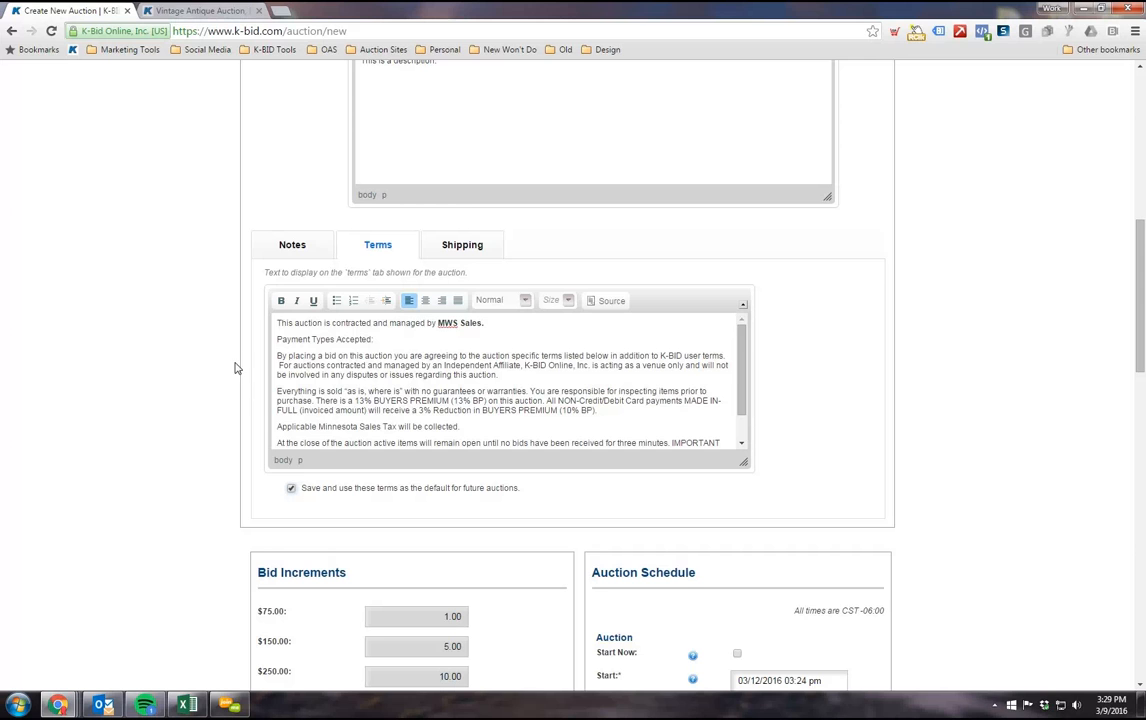
scroll(335, 355, "down", 5)
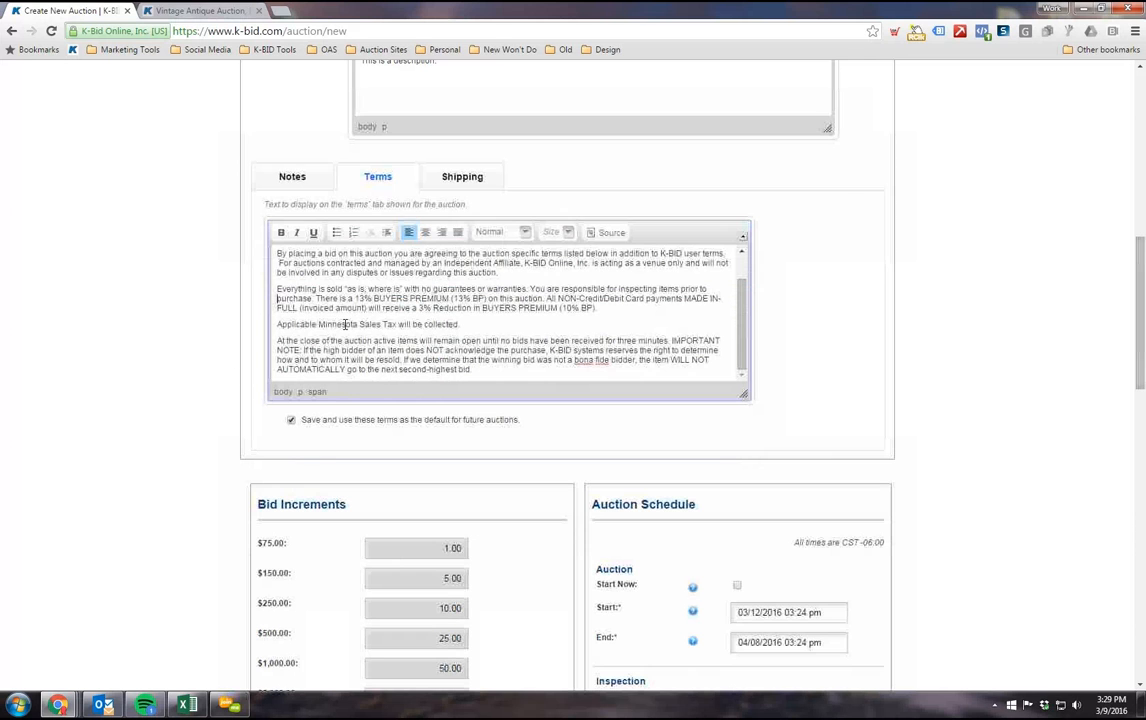
Step: Open the Shipping text of the new auction and examine its empty editor and default-saving option
left_click(462, 176)
left_click(353, 292)
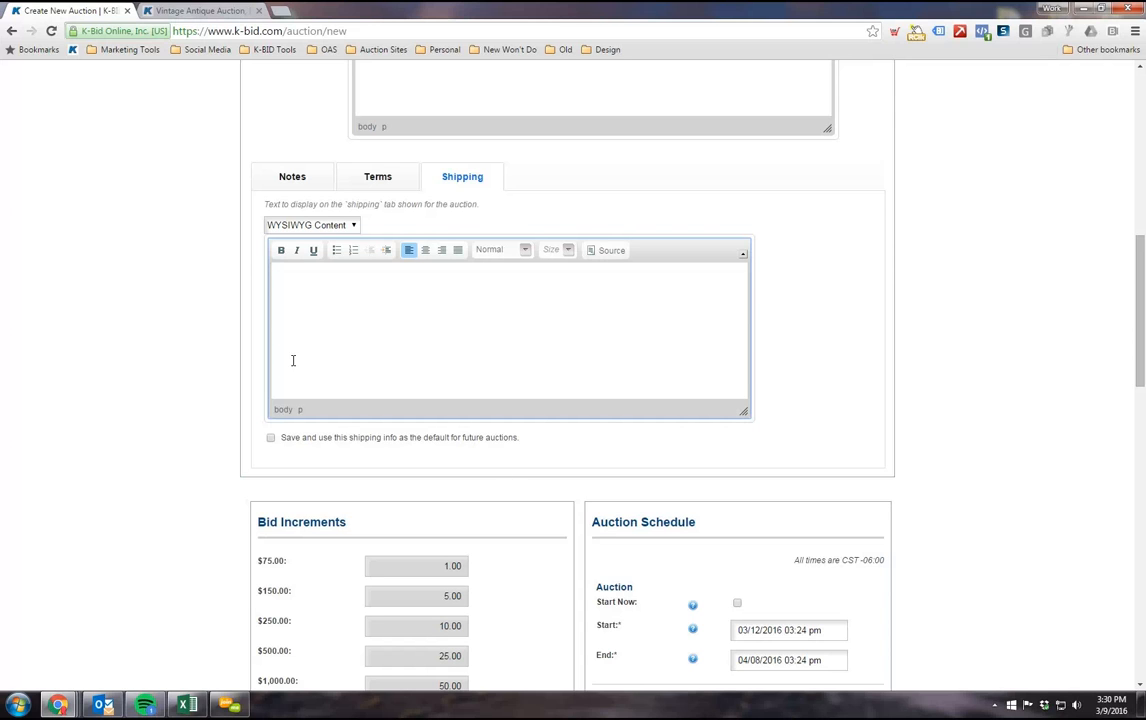
scroll(338, 338, "down", 1)
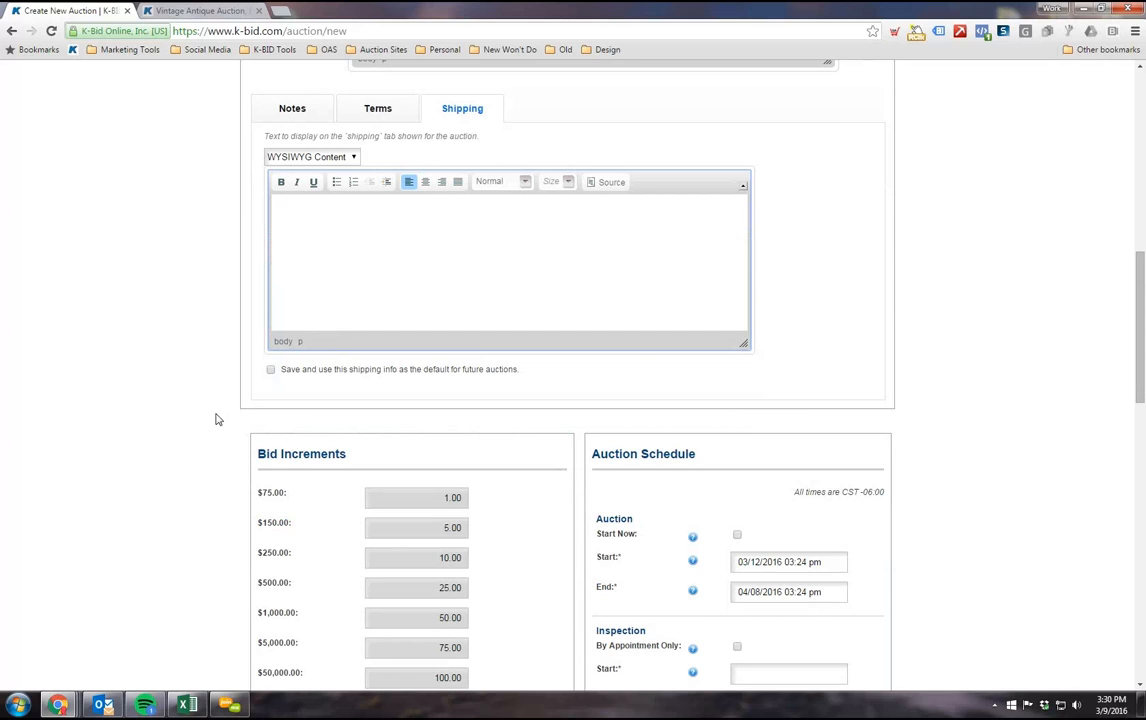
scroll(215, 420, "up", 1)
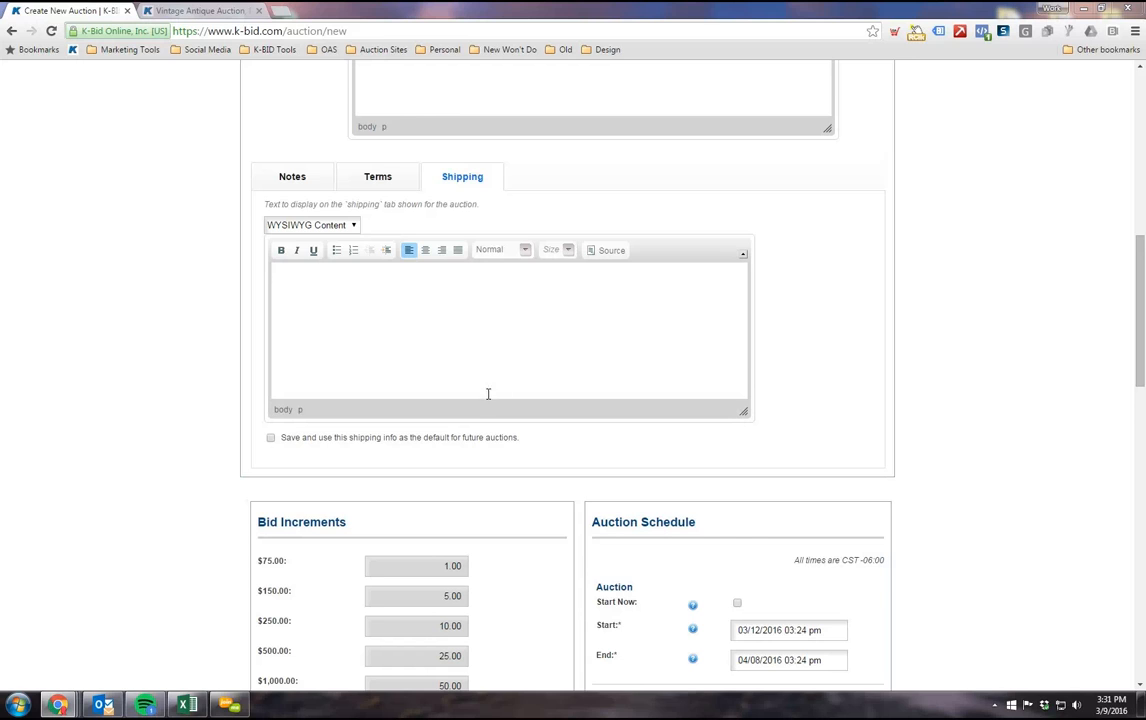
left_click(319, 302)
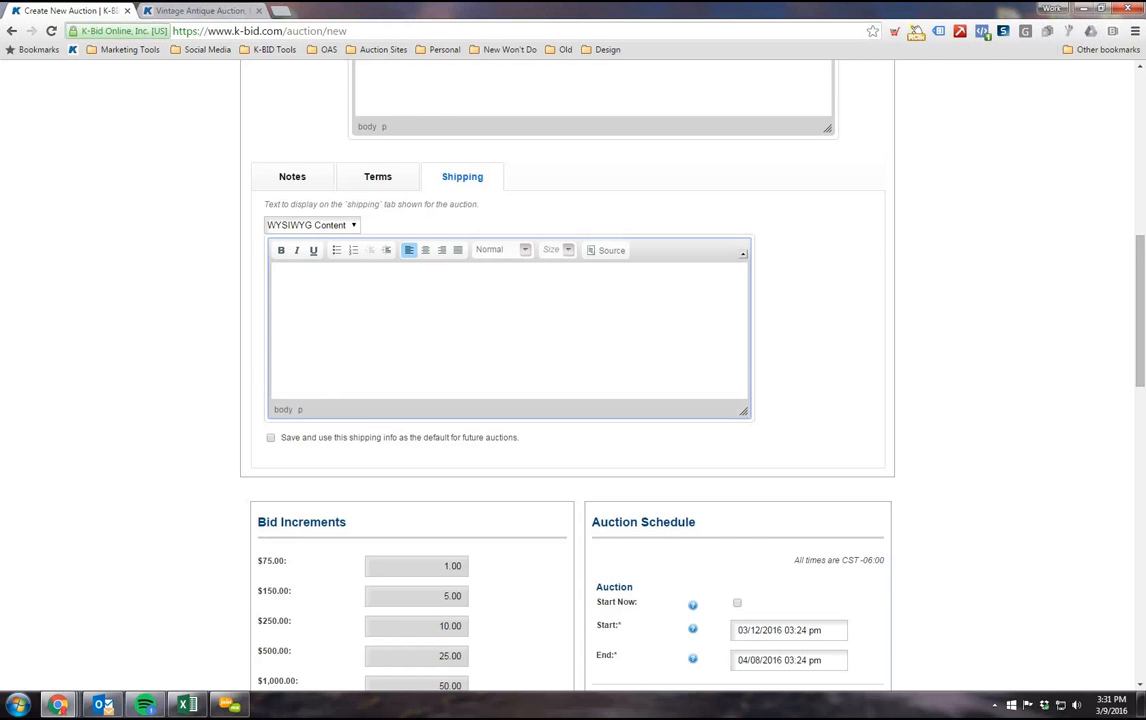
left_click(164, 318)
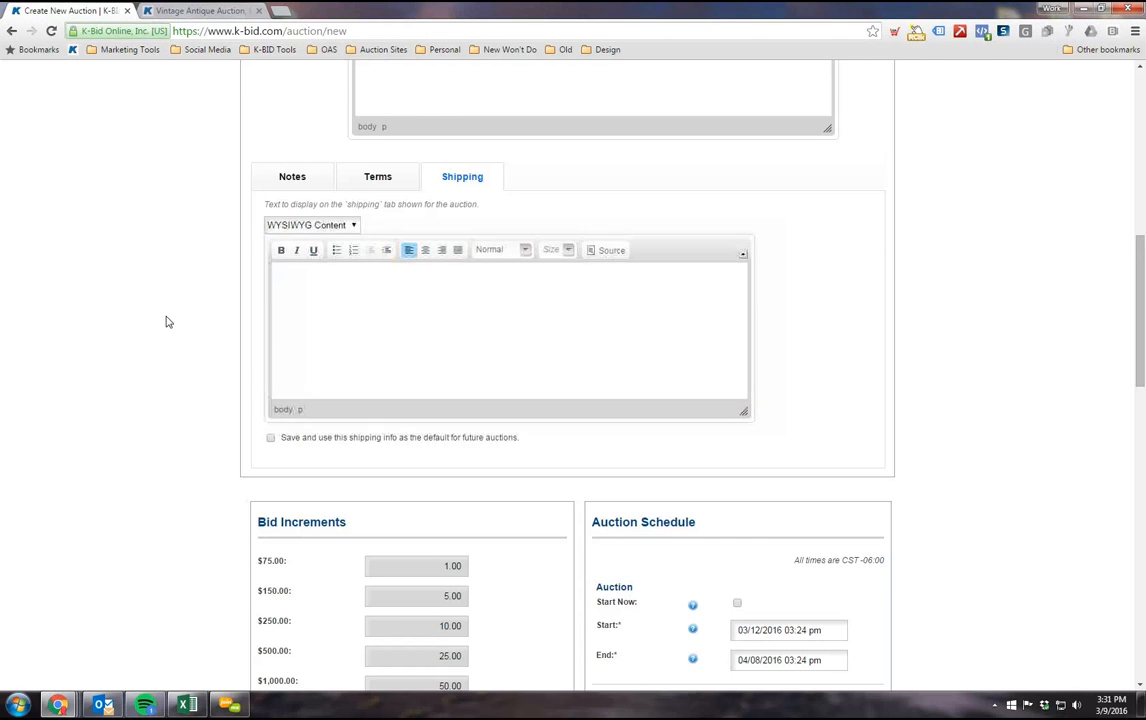
Step: Try the option that saves the shipping info as the default for future auctions
scroll(180, 320, "down", 3)
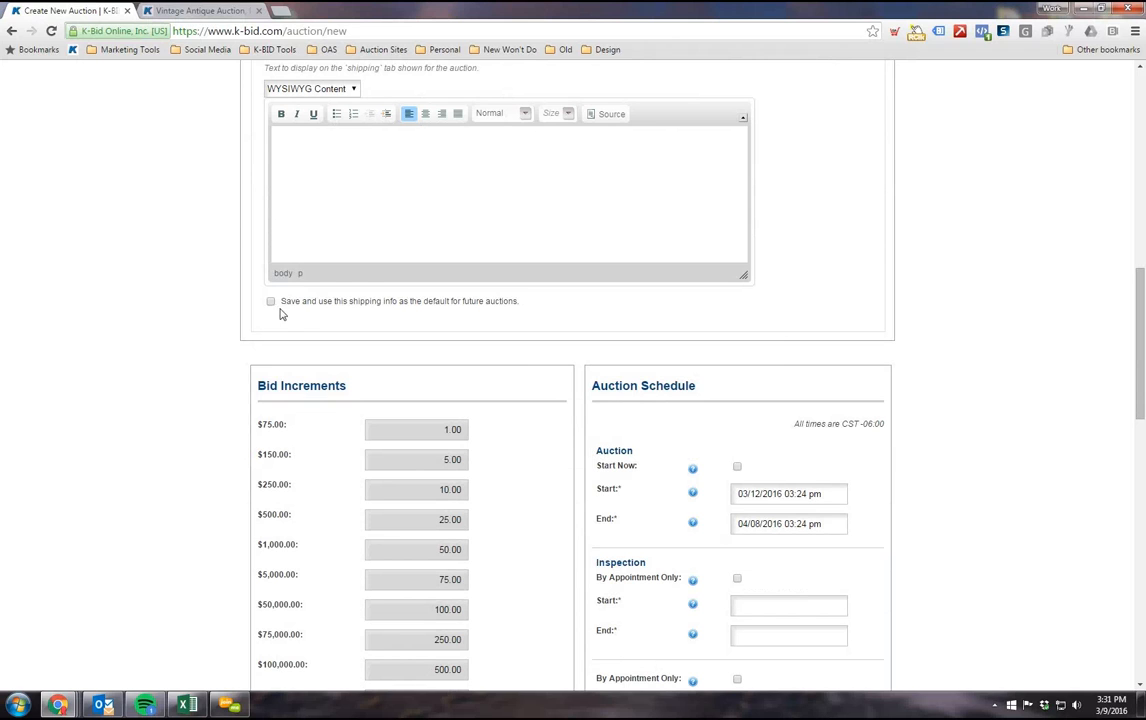
left_click(271, 302)
scroll(195, 425, "down", 2)
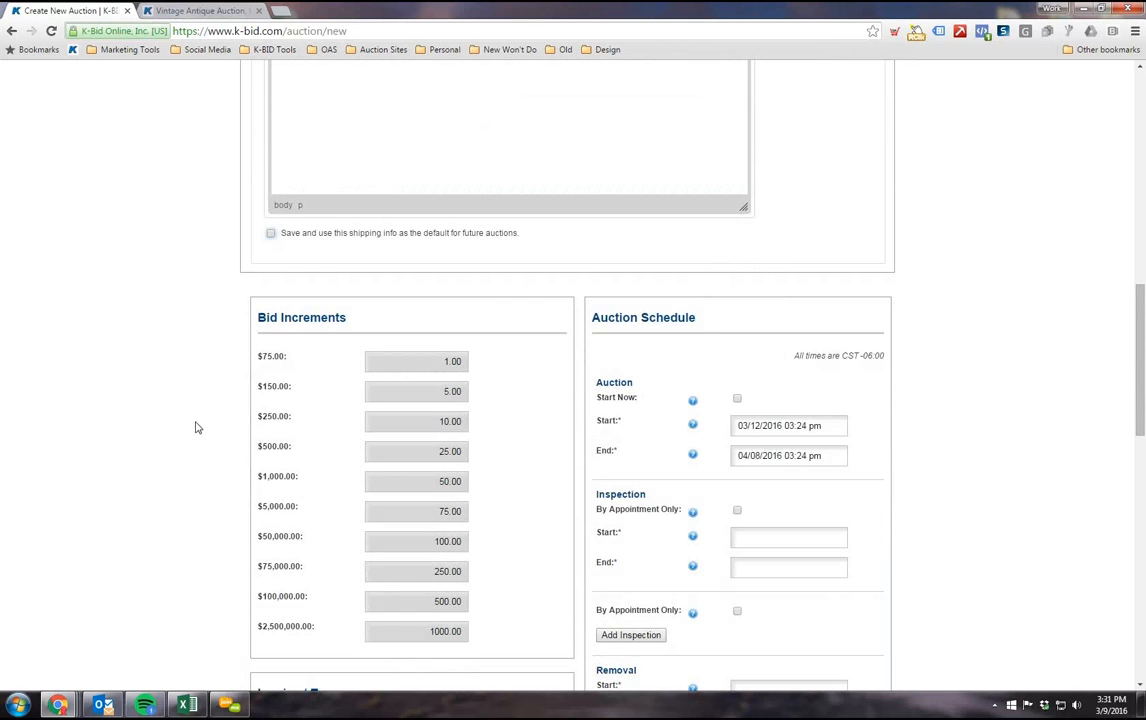
Step: Try the Start Now option in the auction schedule and switch it back off
scroll(197, 398, "down", 2)
scroll(197, 361, "up", 1)
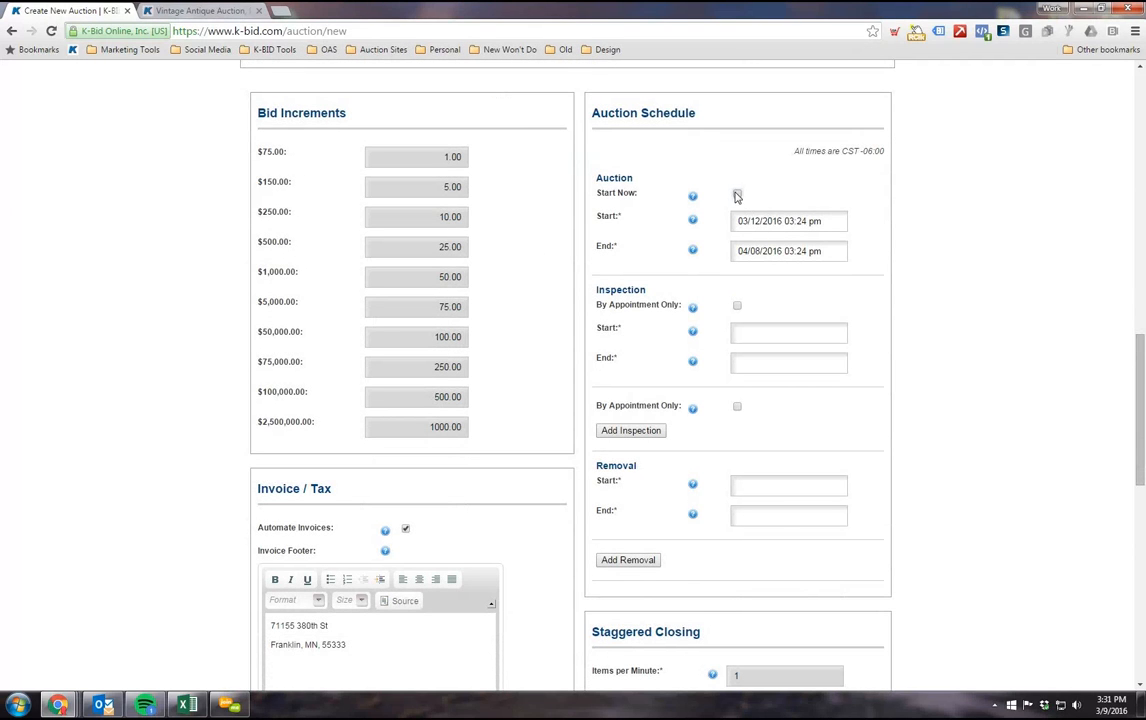
left_click(737, 194)
left_click(737, 193)
left_click(737, 194)
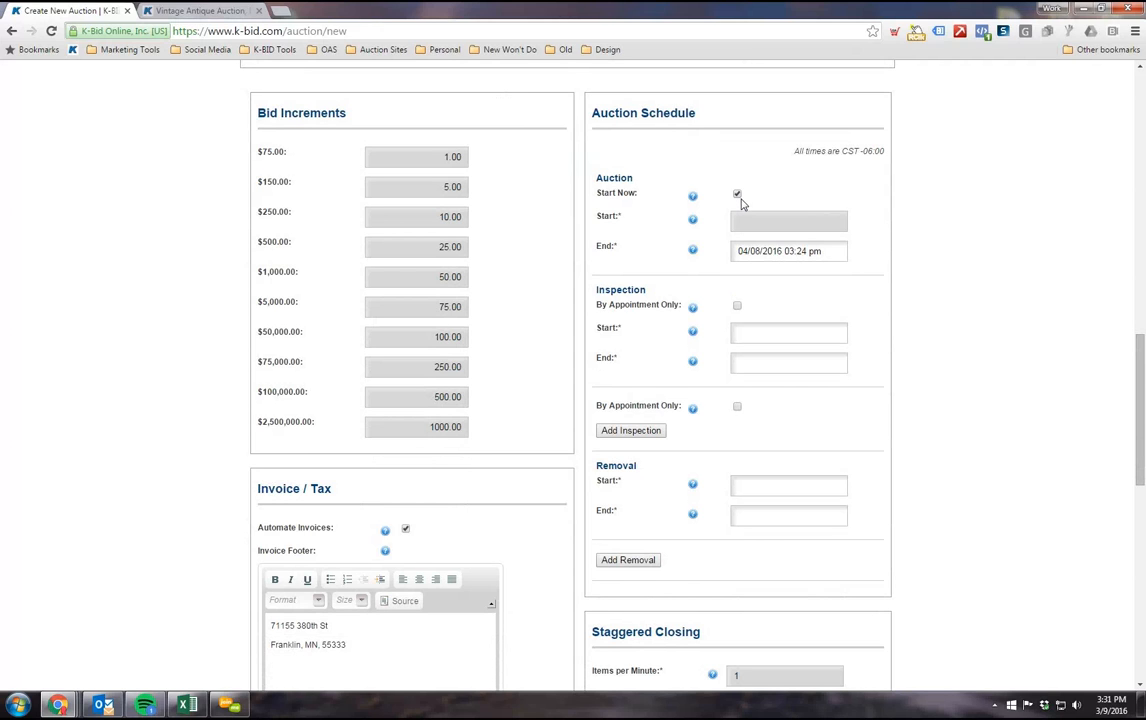
left_click(738, 193)
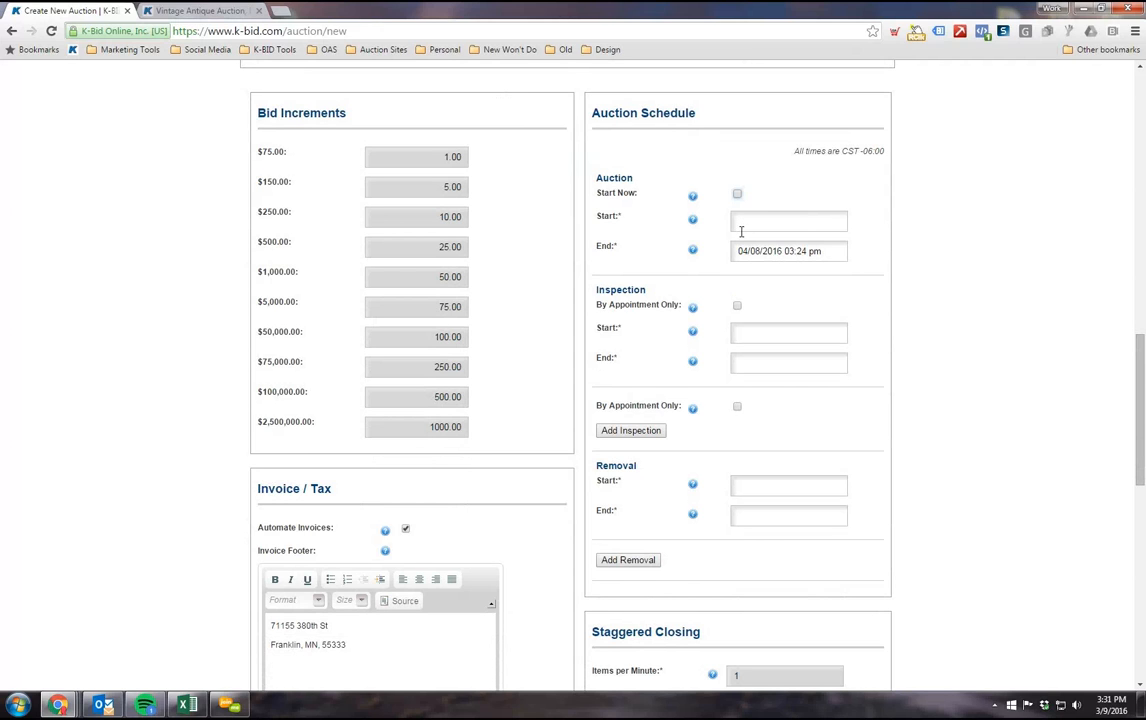
Step: Set the auction's start to 03/17/2016 12:00 am
left_click(790, 221)
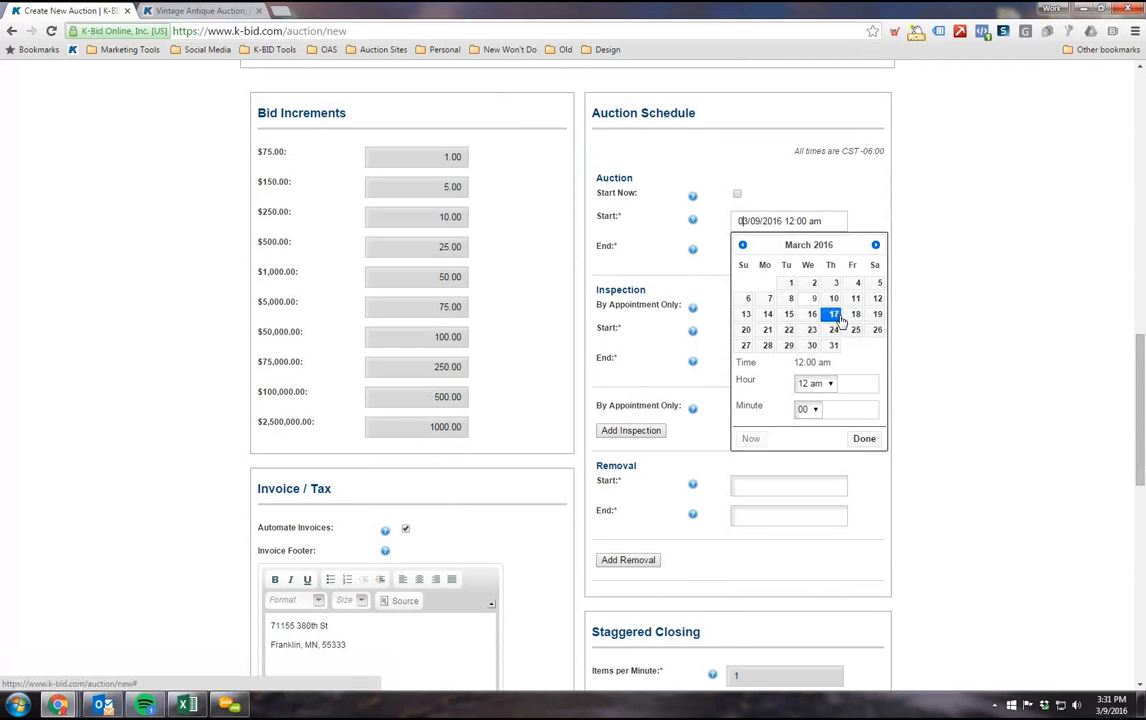
left_click(833, 314)
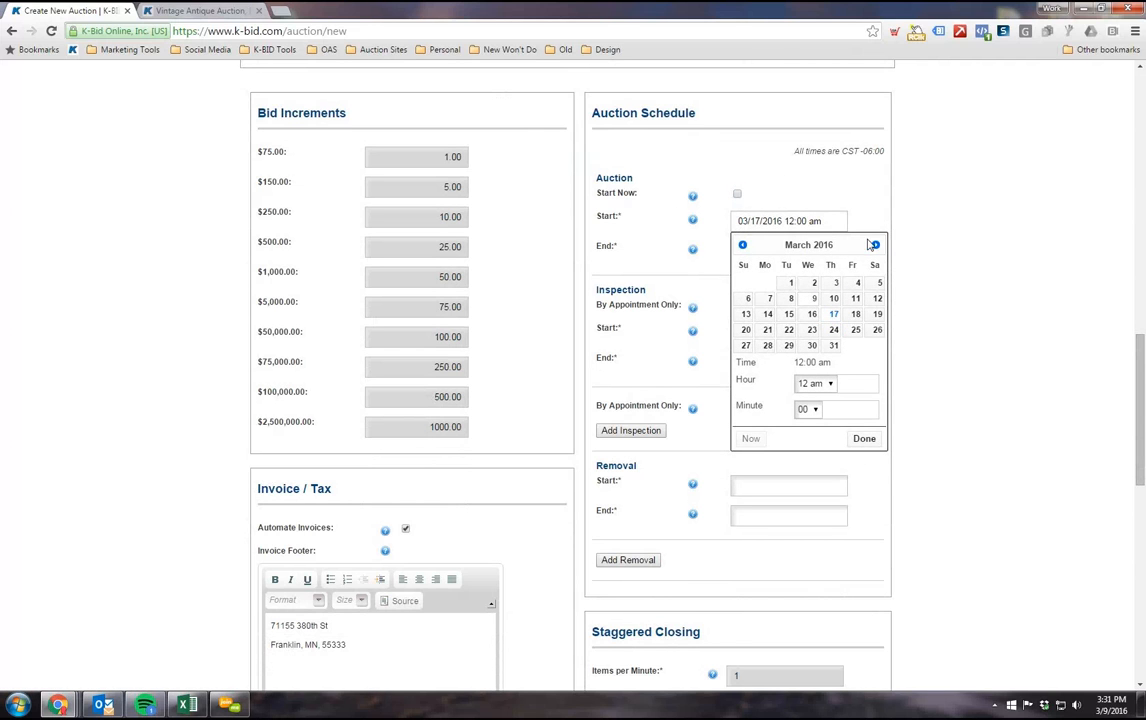
left_click(864, 439)
Step: Enable Start Now for the auction and set its end to 04/08/2016 06:00 am
left_click(738, 194)
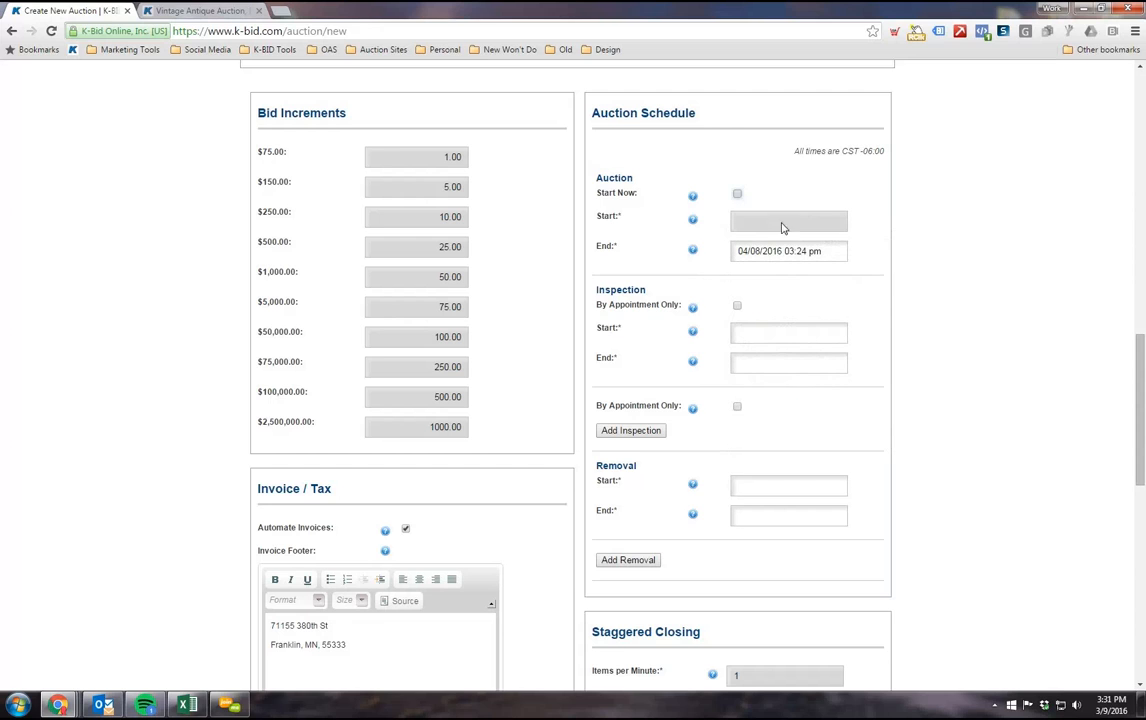
left_click(812, 251)
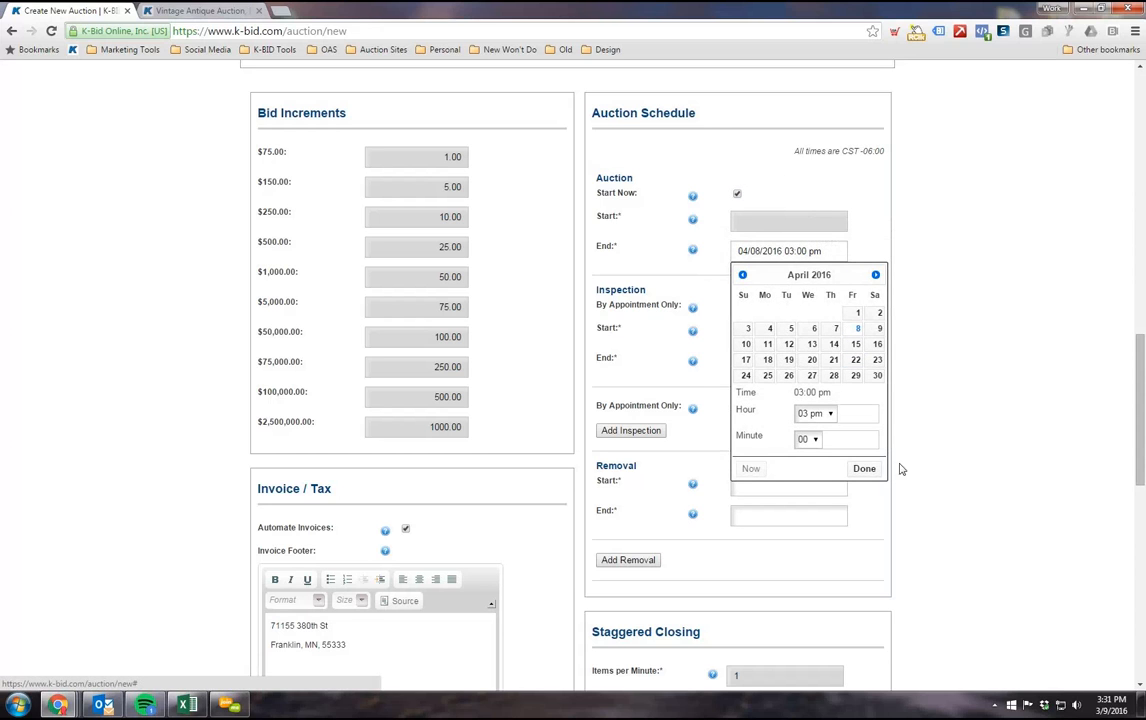
left_click(815, 413)
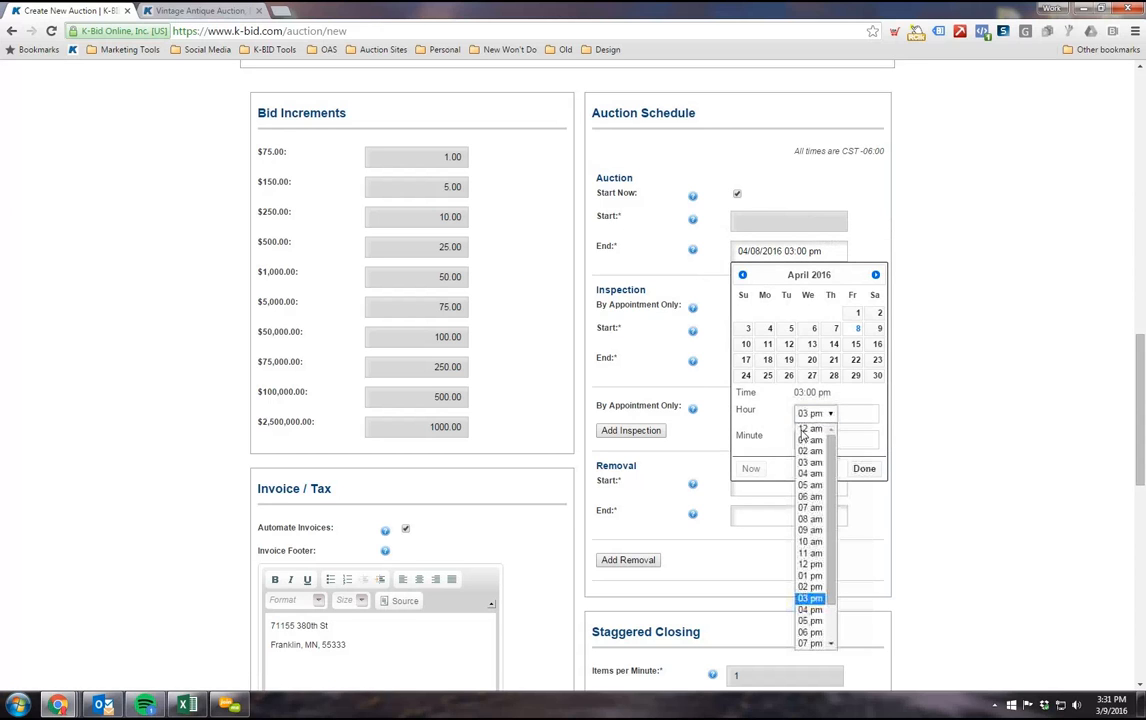
left_click(810, 496)
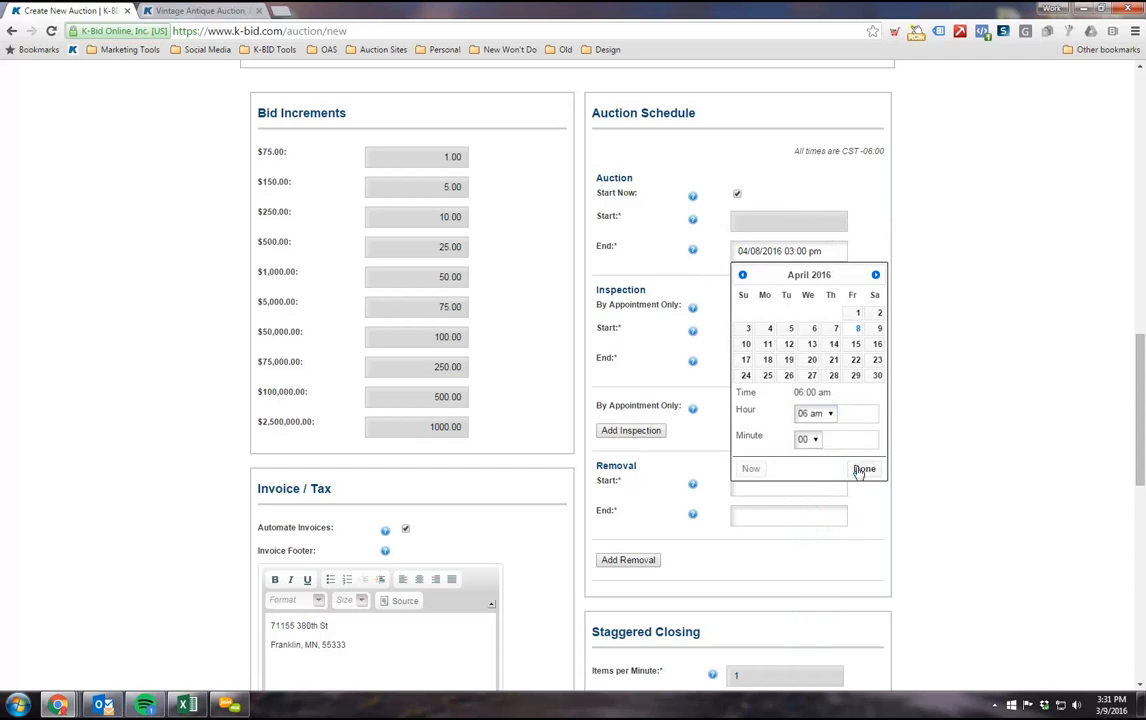
left_click(862, 469)
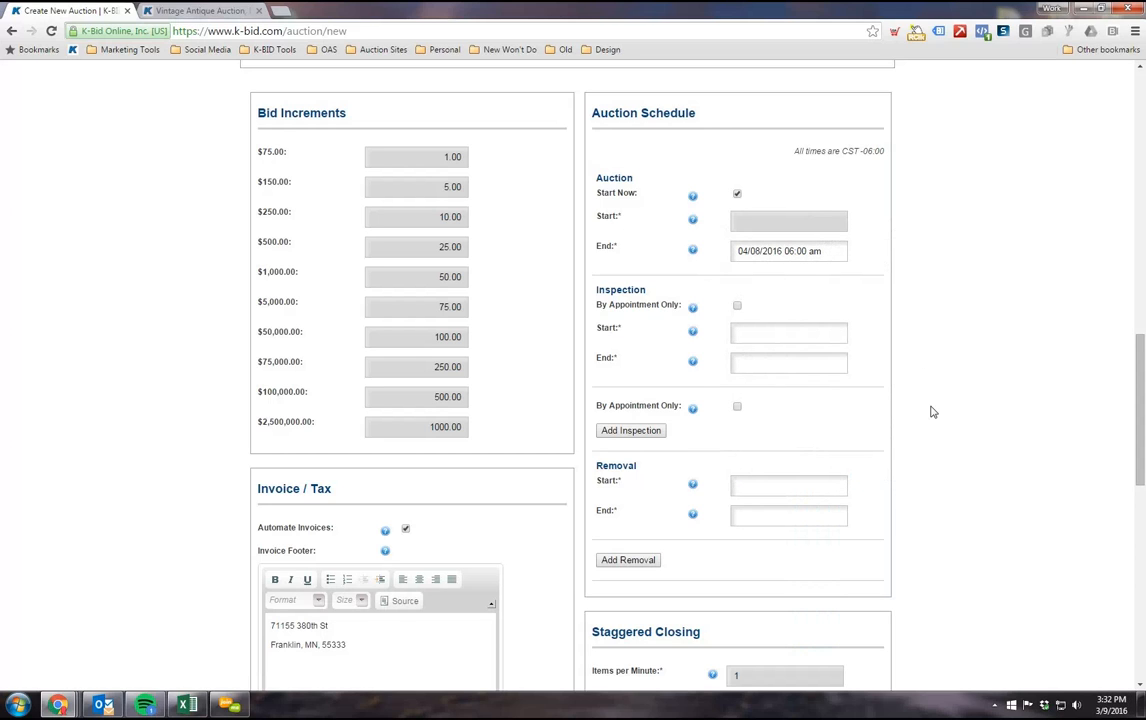
Step: Change the auction's end time to 07:00 pm on 04/08/2016
left_click(812, 251)
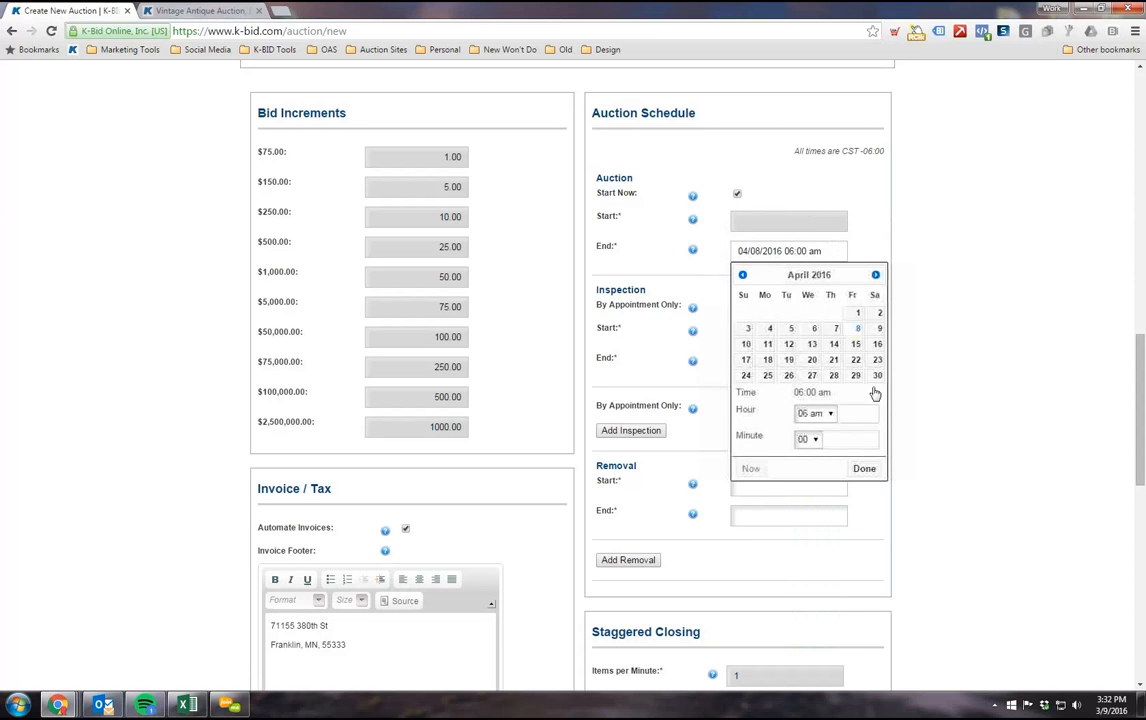
left_click(830, 415)
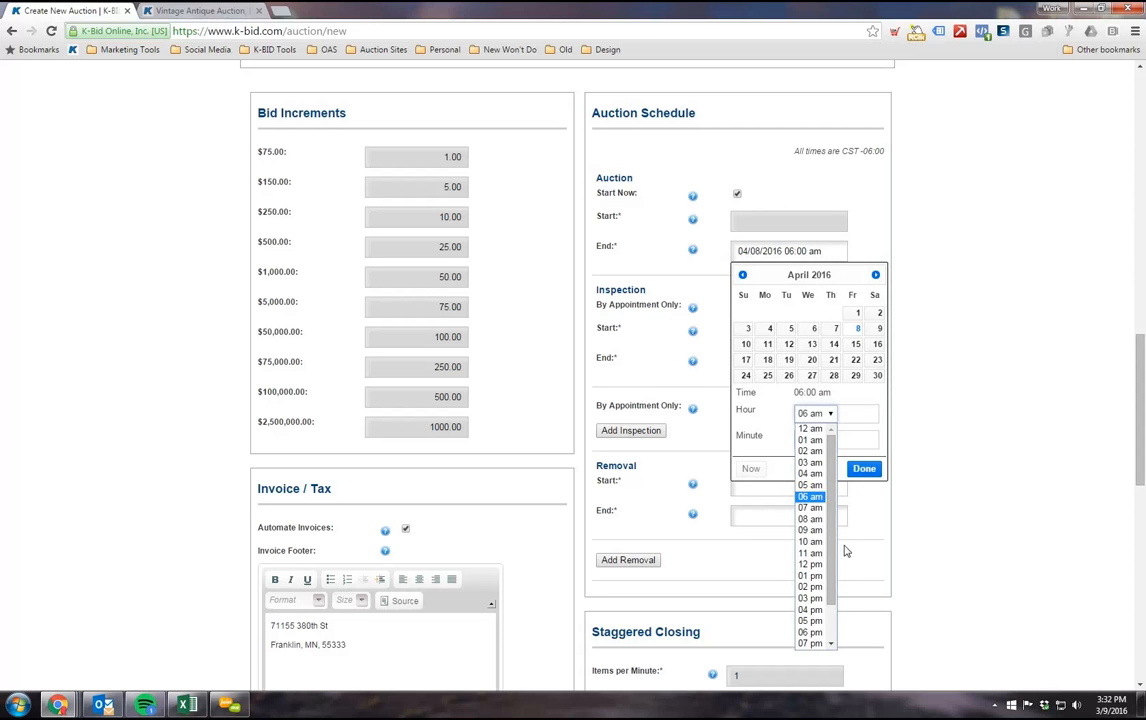
scroll(842, 536, "down", 1)
left_click(818, 345)
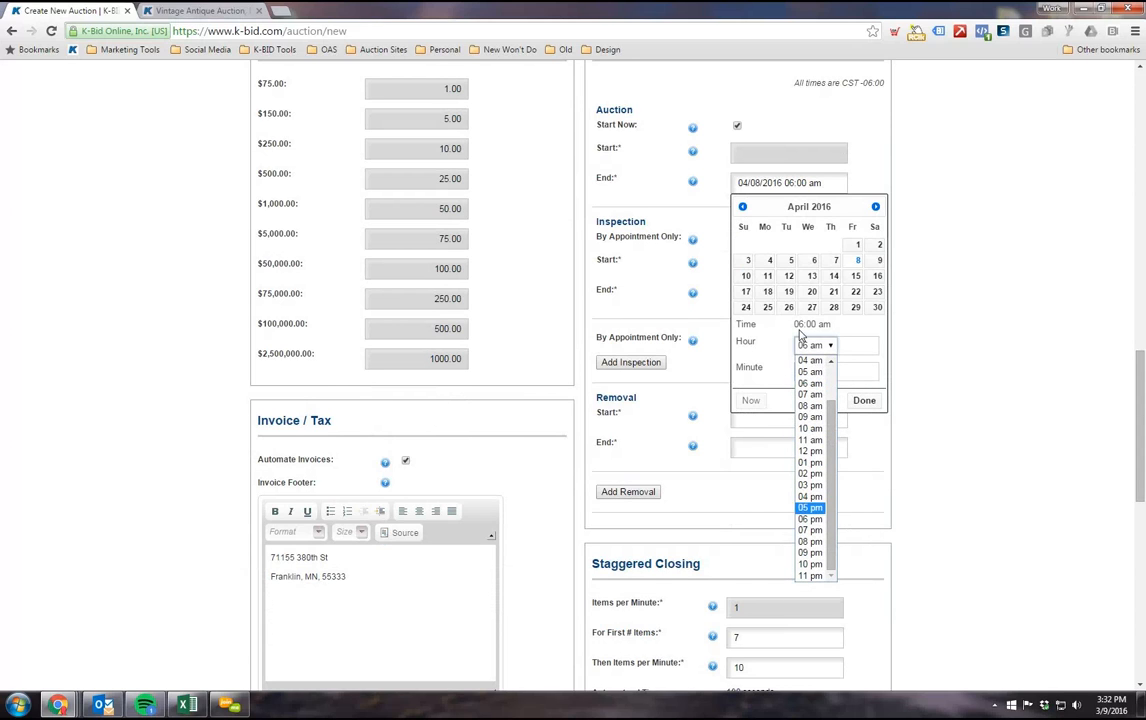
left_click(810, 531)
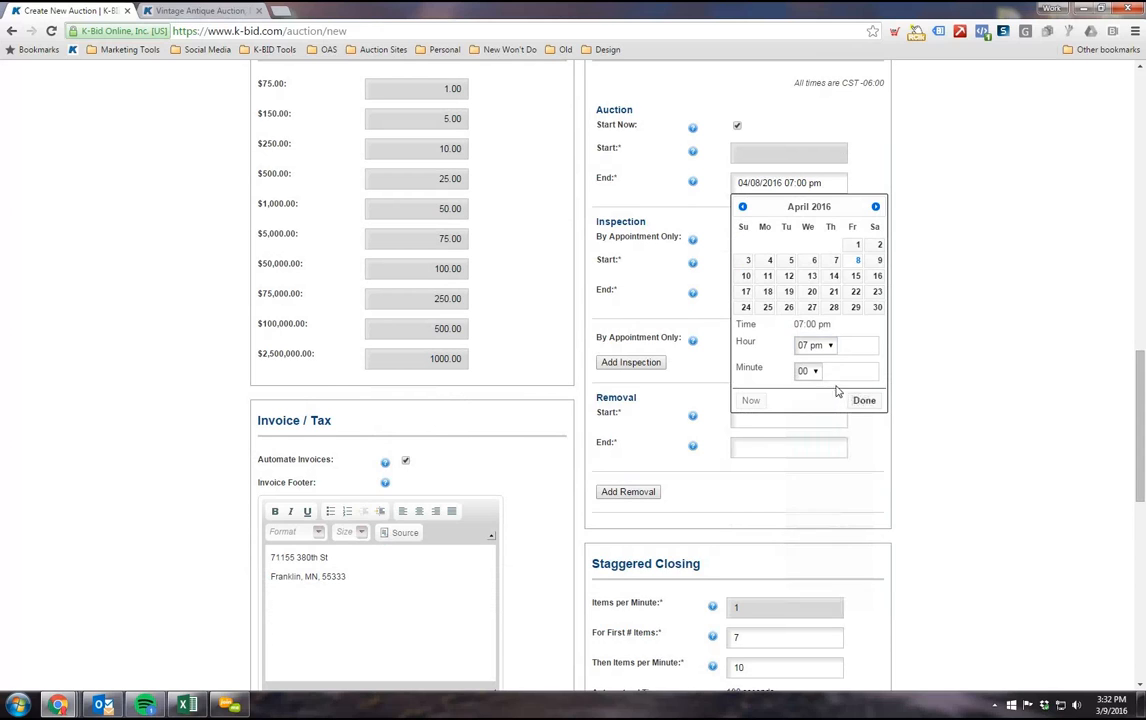
left_click(808, 371)
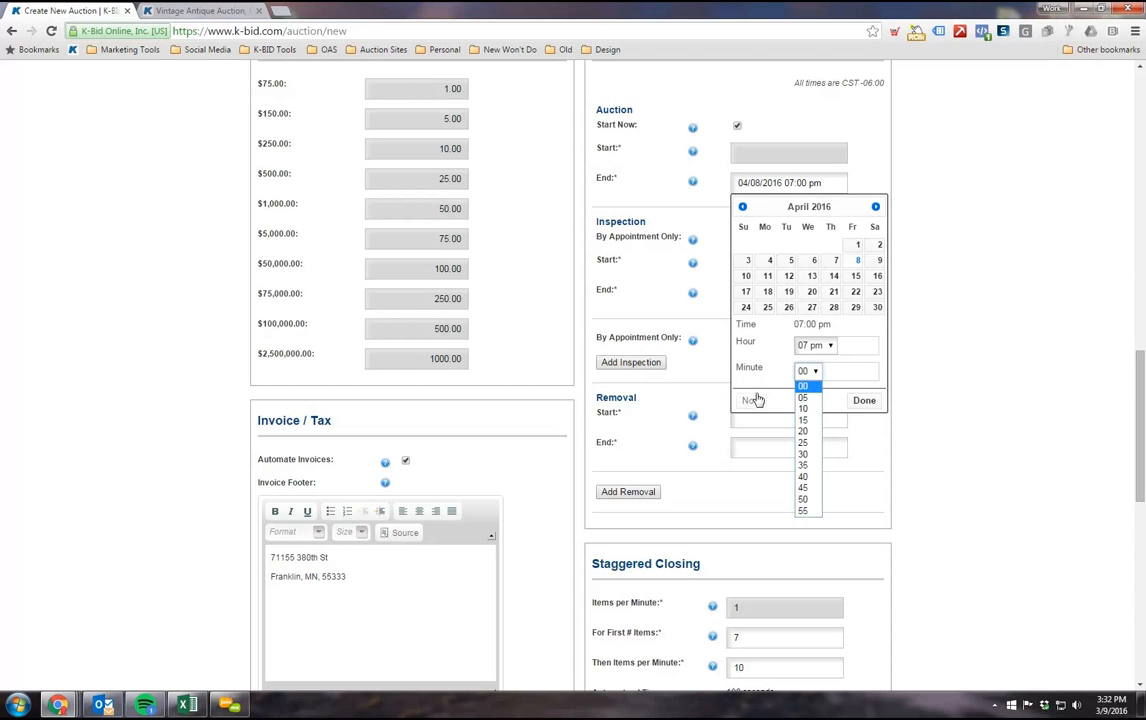
left_click(866, 401)
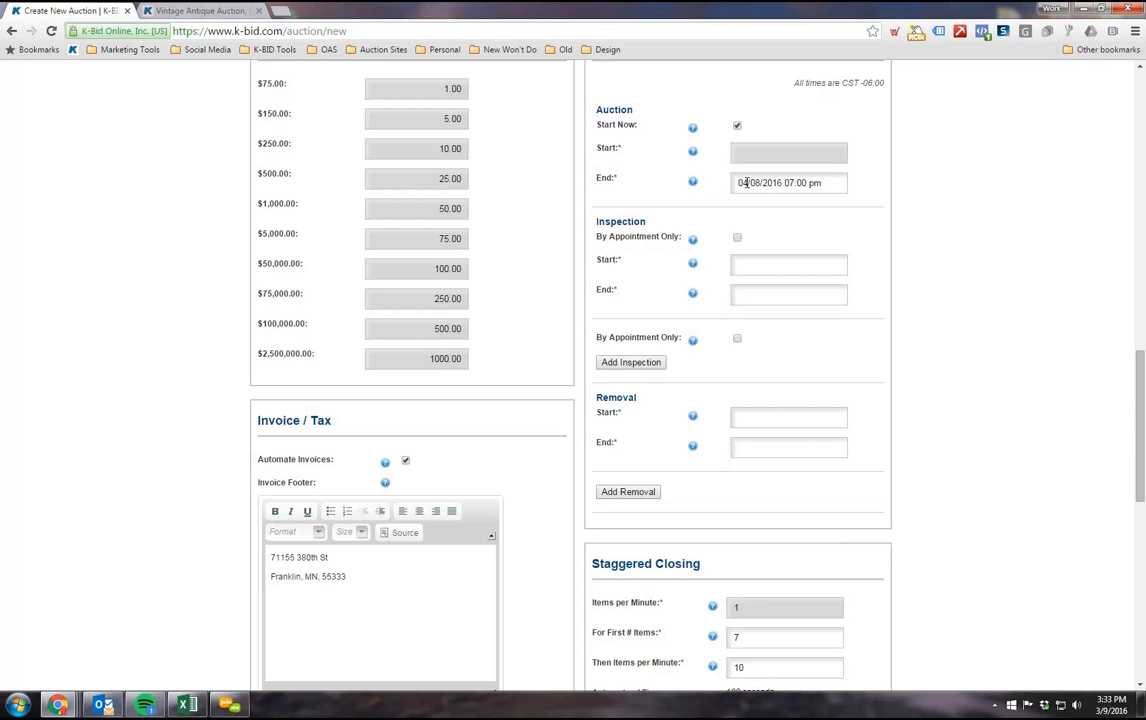
Step: Try the By Appointment Only option for the auction's first inspection
scroll(884, 334, "down", 1)
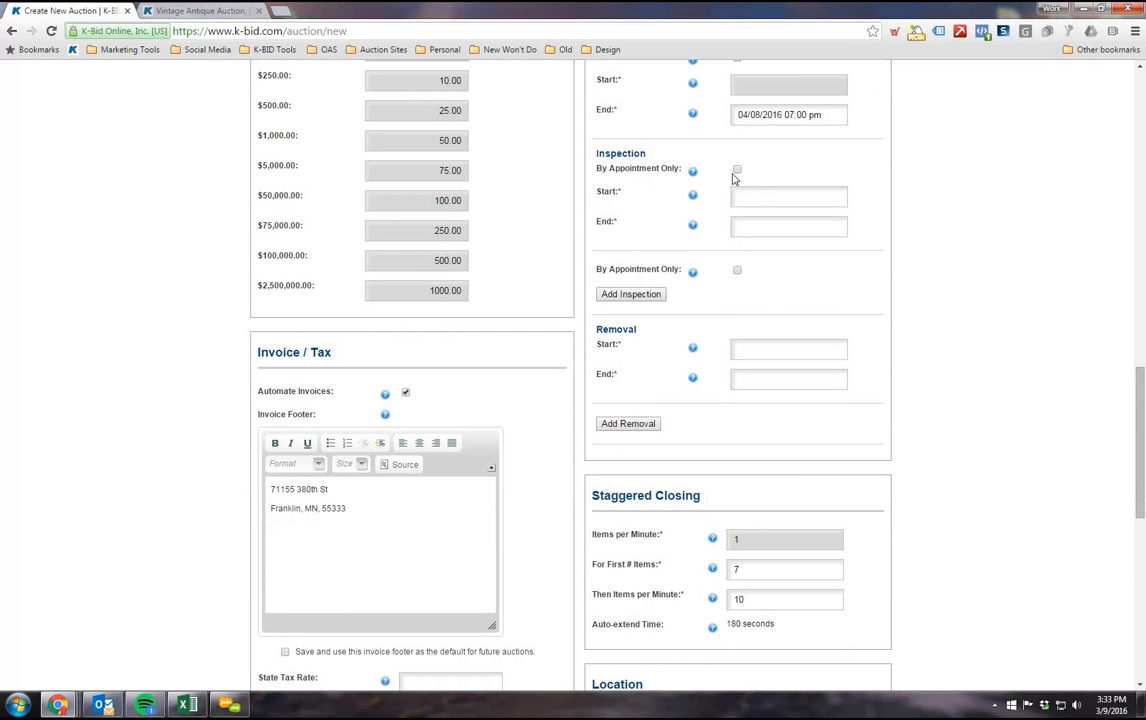
scroll(745, 310, "up", 1)
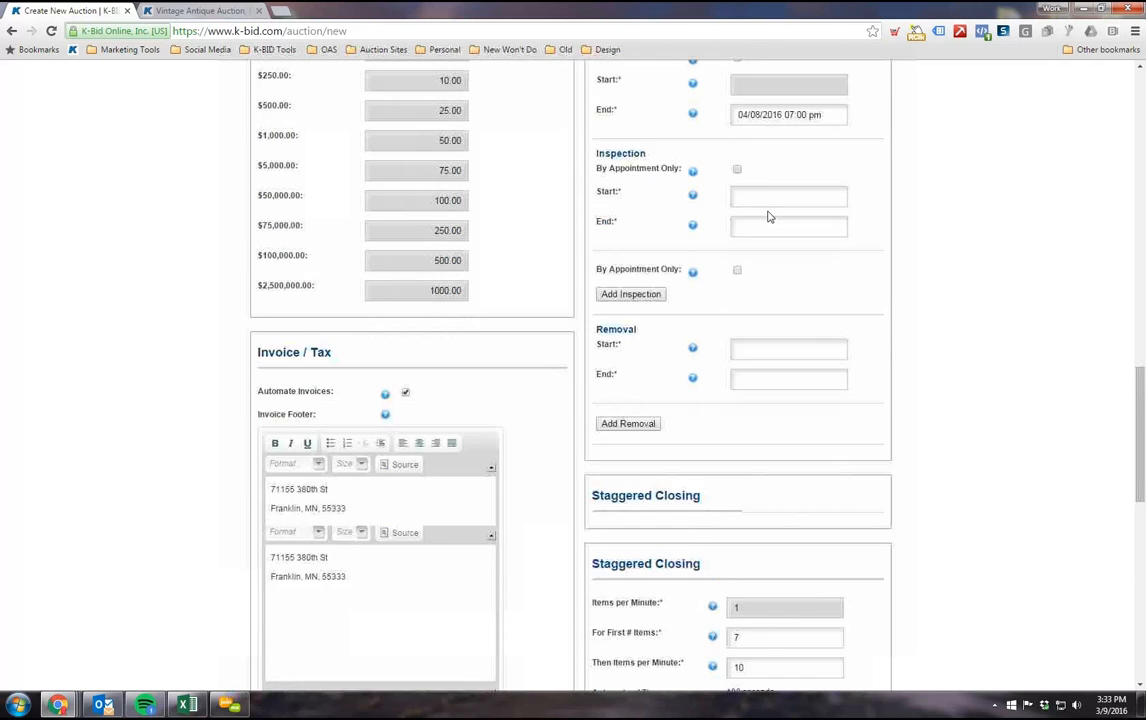
left_click(737, 169)
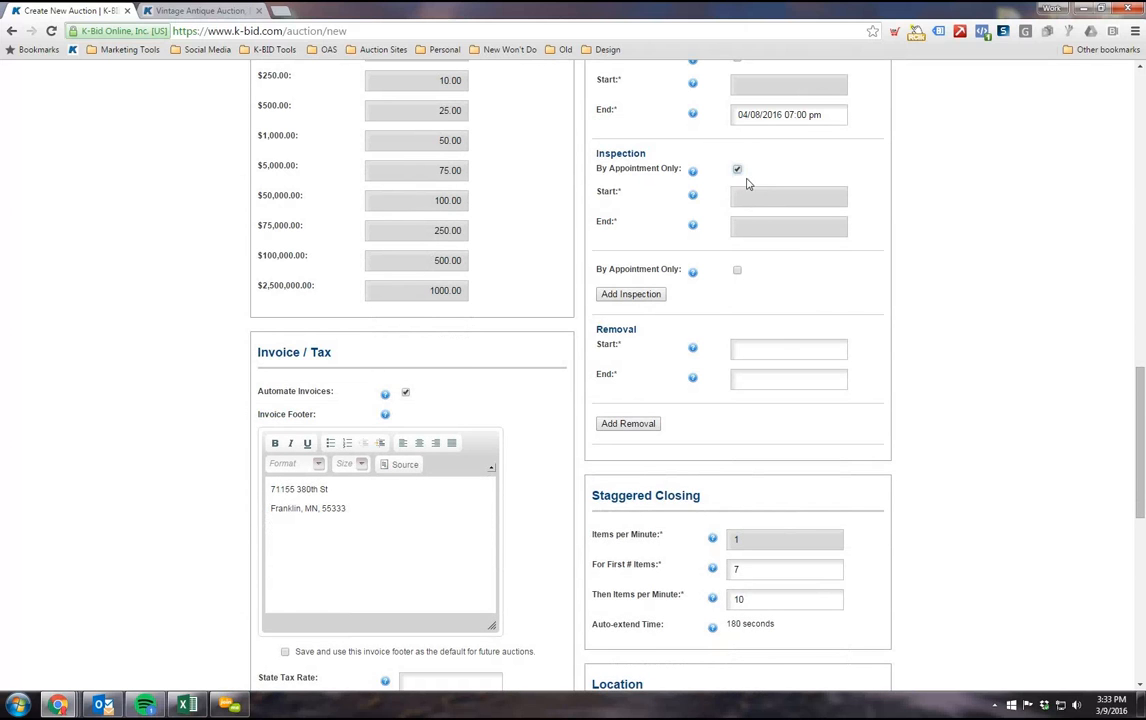
scroll(737, 258, "up", 1)
left_click_drag(597, 243, 688, 243)
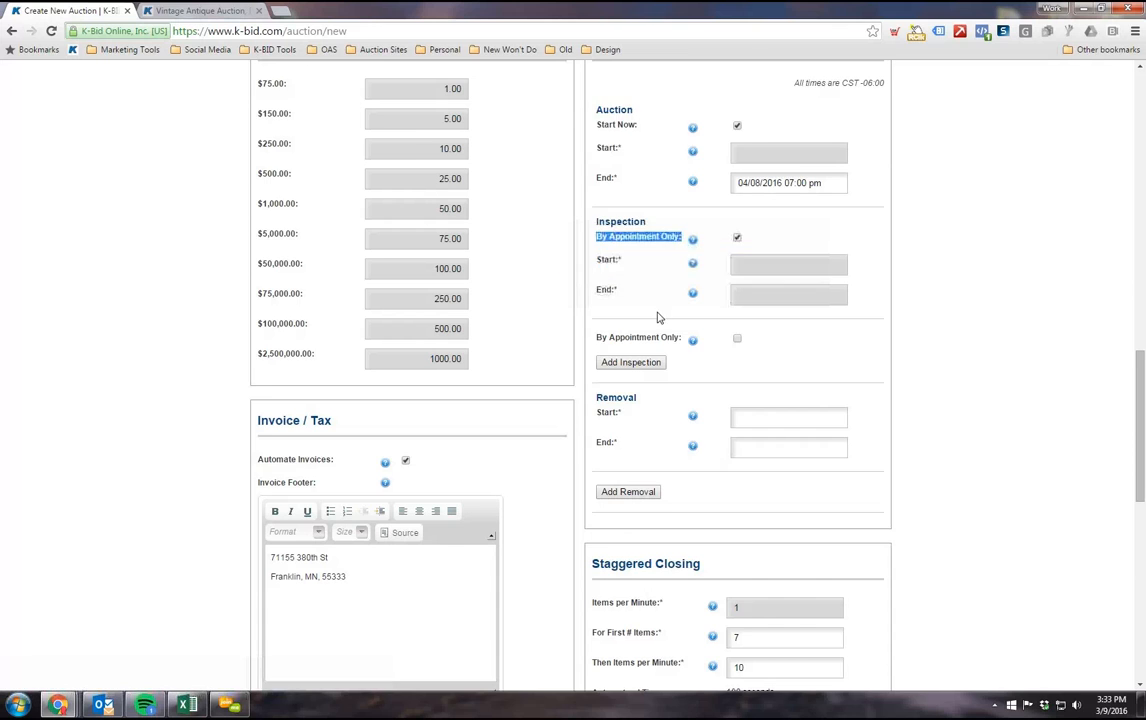
Step: Show the auction's Notes text and place the cursor in its empty editor
scroll(665, 340, "up", 6)
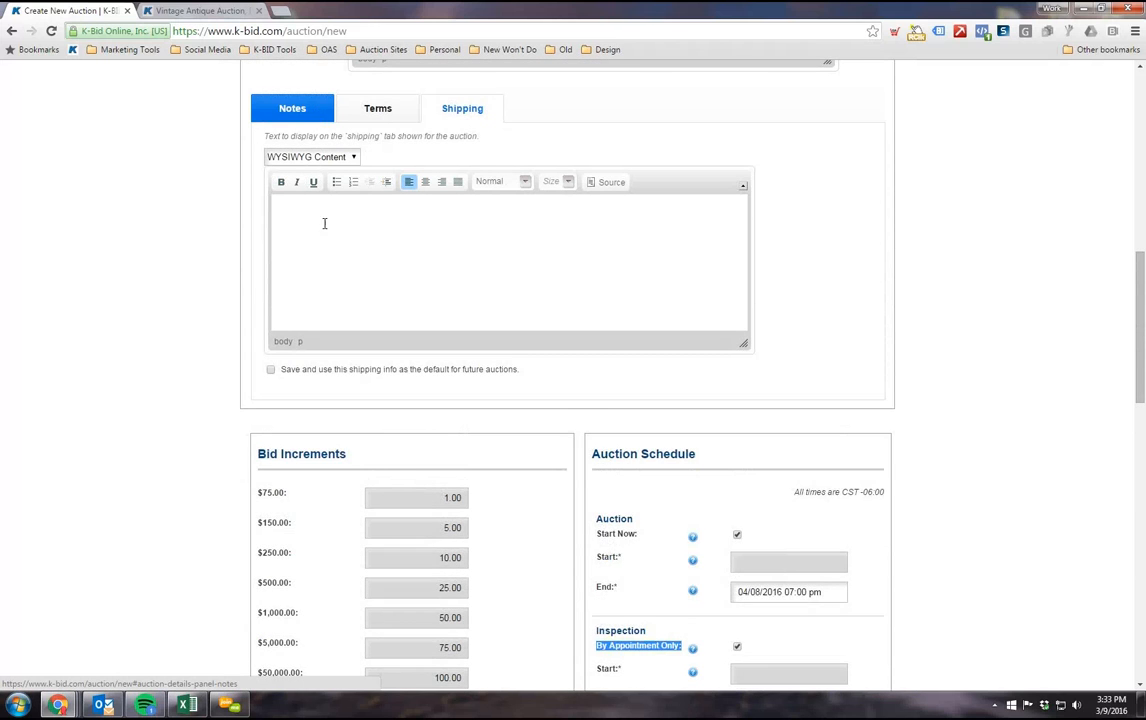
left_click(298, 110)
scroll(321, 178, "down", 1)
left_click(303, 143)
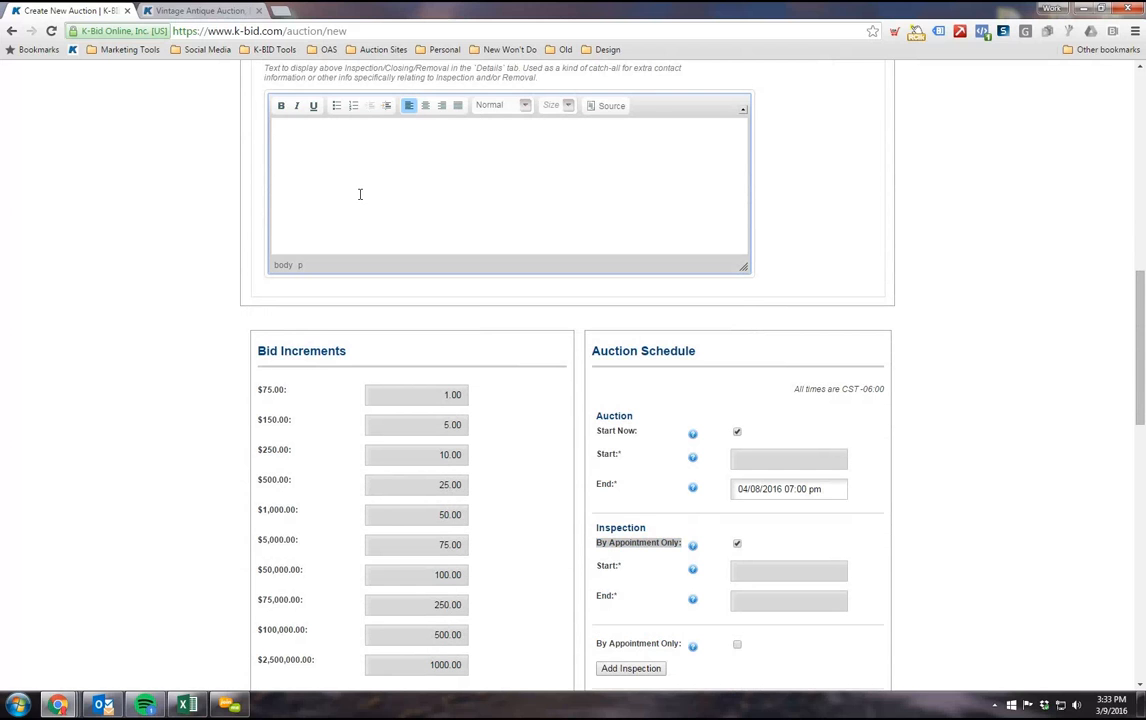
scroll(298, 143, "down", 1)
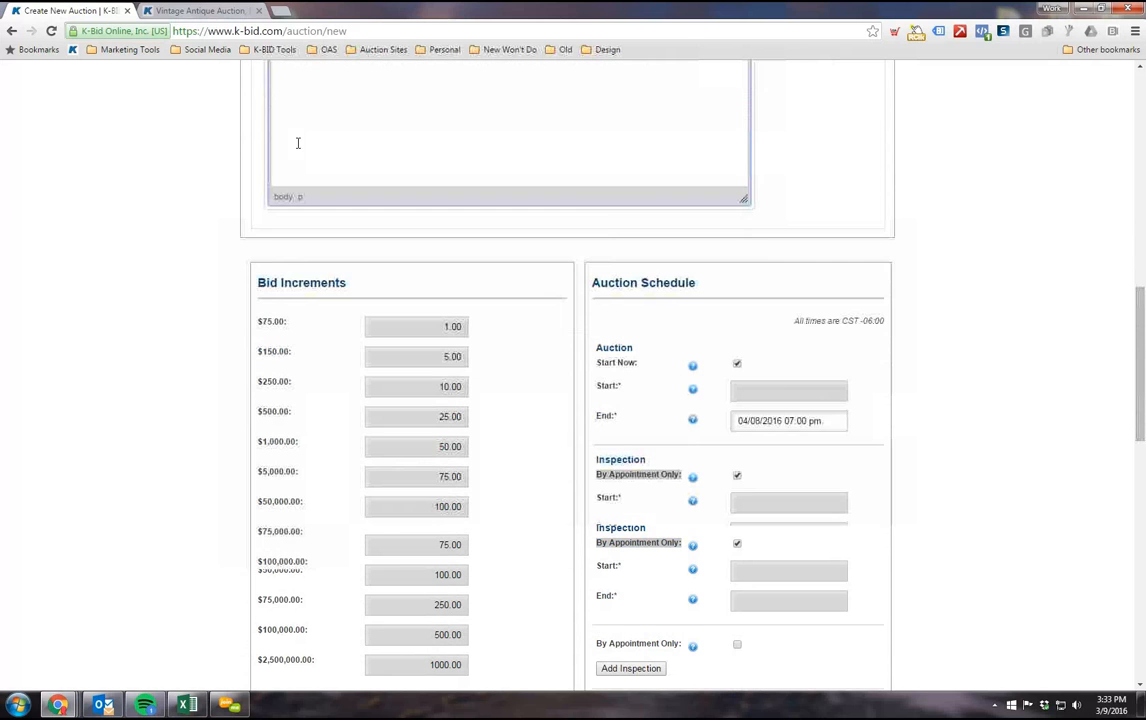
scroll(260, 180, "down", 3)
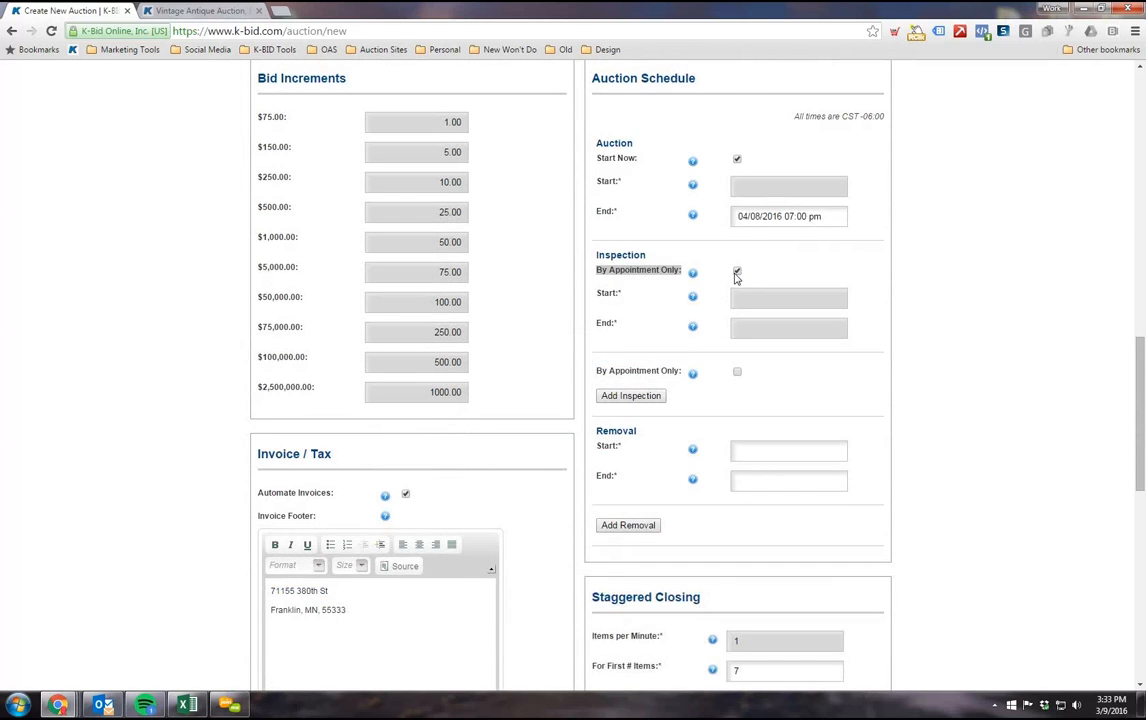
Step: Turn off By Appointment Only for the first inspection and set its start to 03/17/2016 10:00 am
left_click(736, 273)
left_click(752, 300)
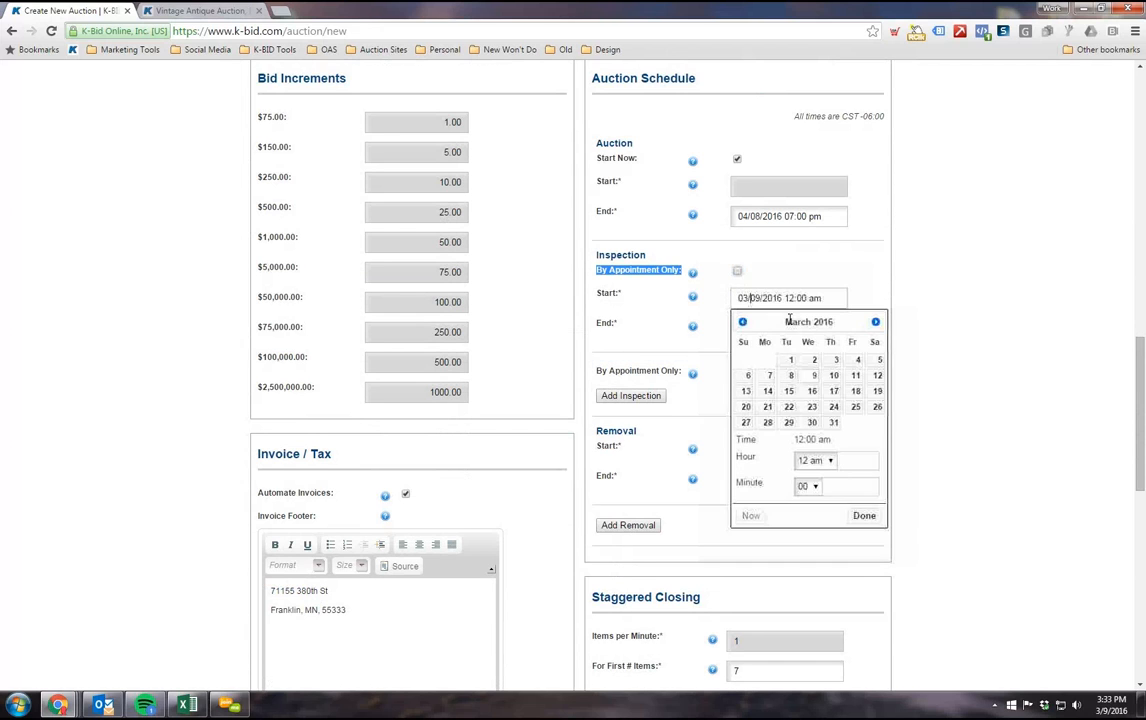
left_click(833, 391)
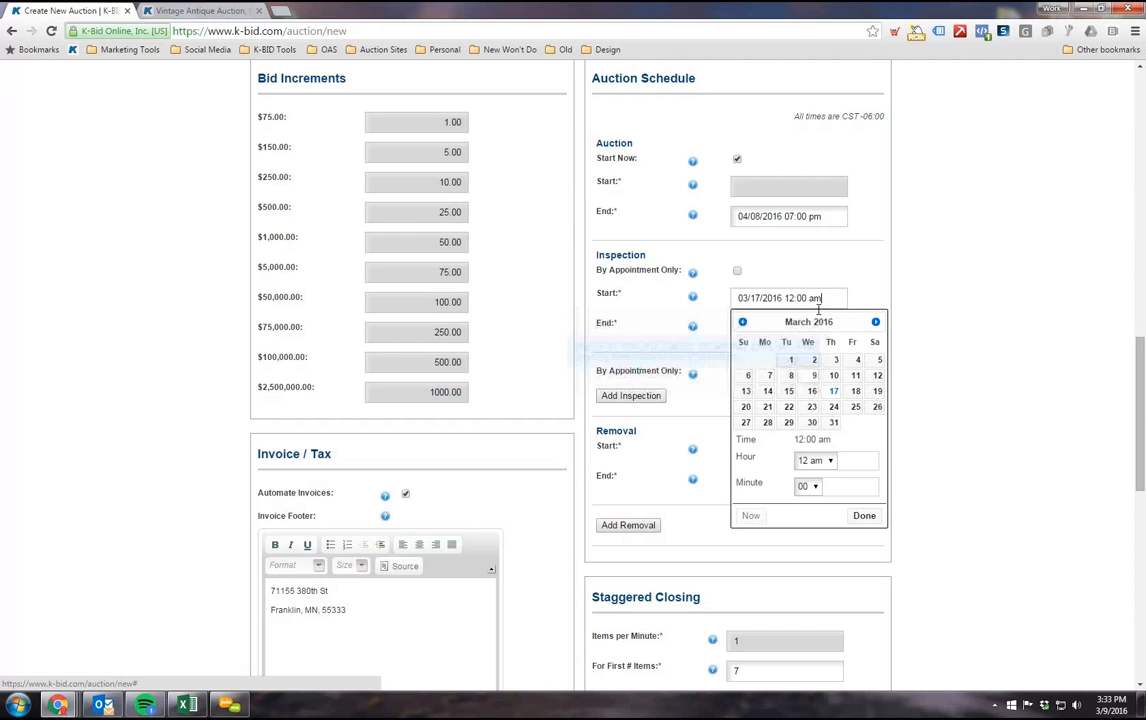
left_click(829, 462)
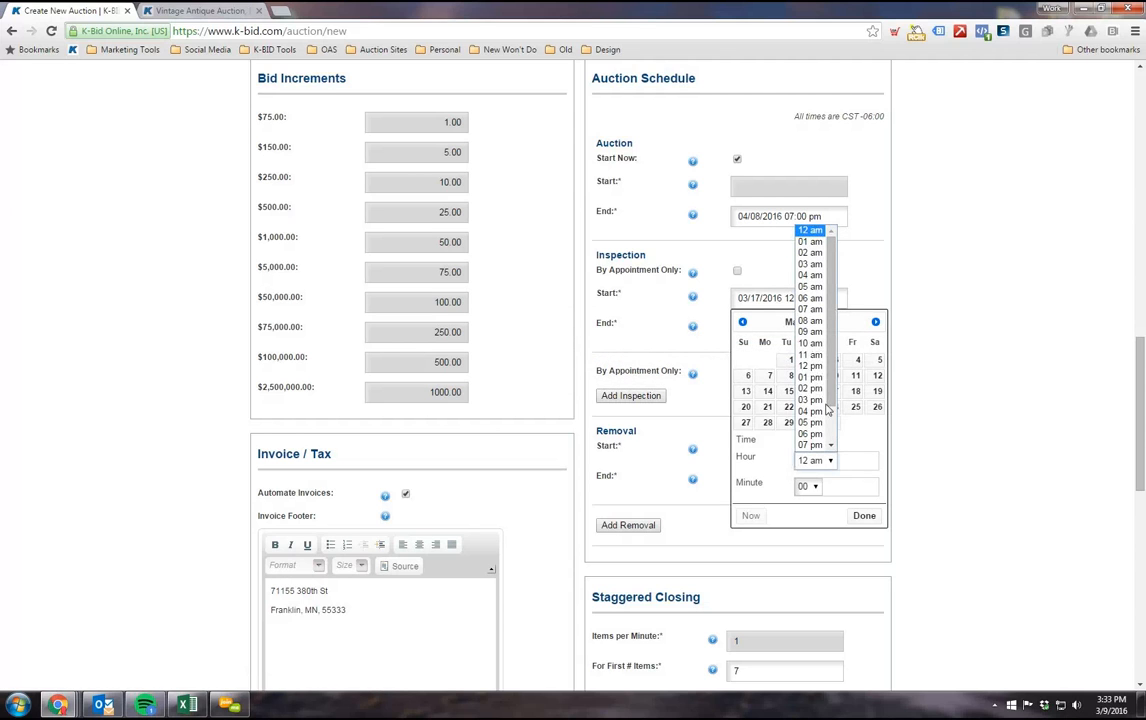
left_click(810, 343)
left_click(864, 515)
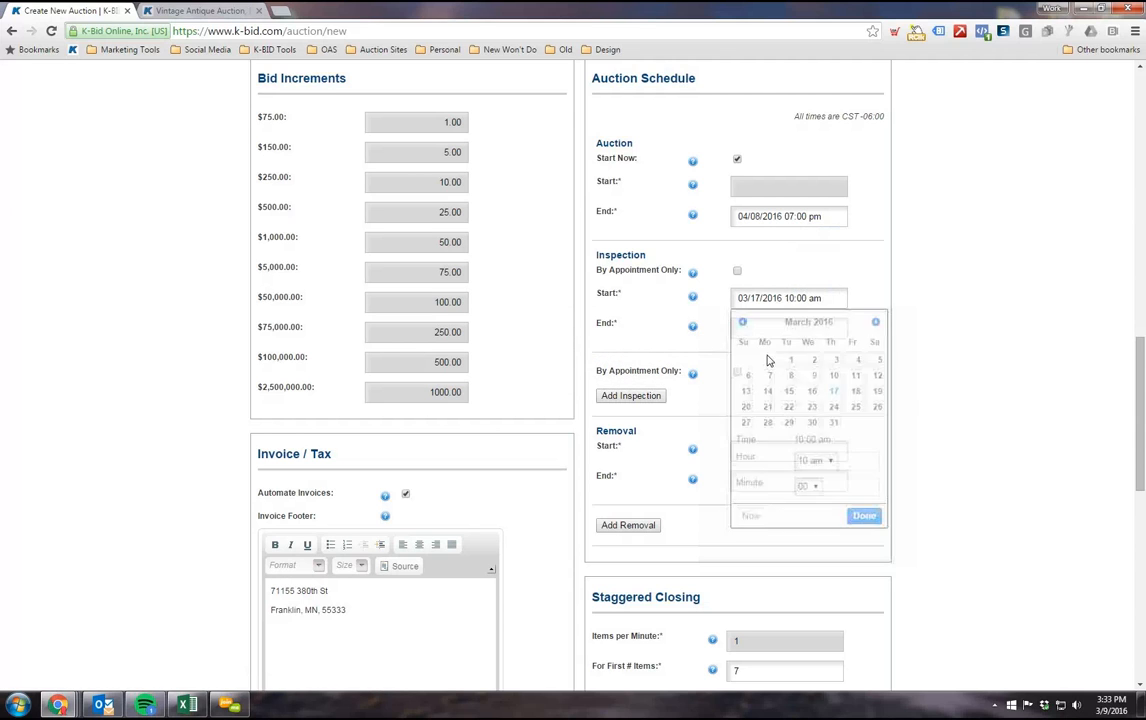
Step: Set the first inspection's end to 03/17/2016 04:00 pm
left_click(756, 328)
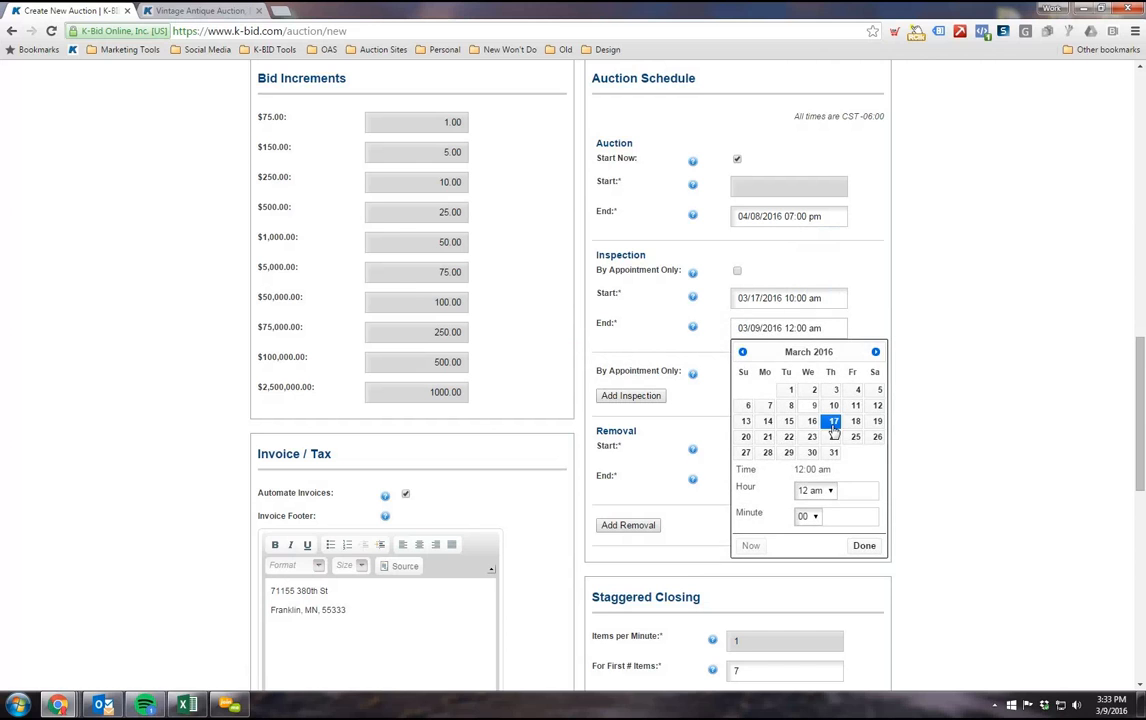
left_click(828, 490)
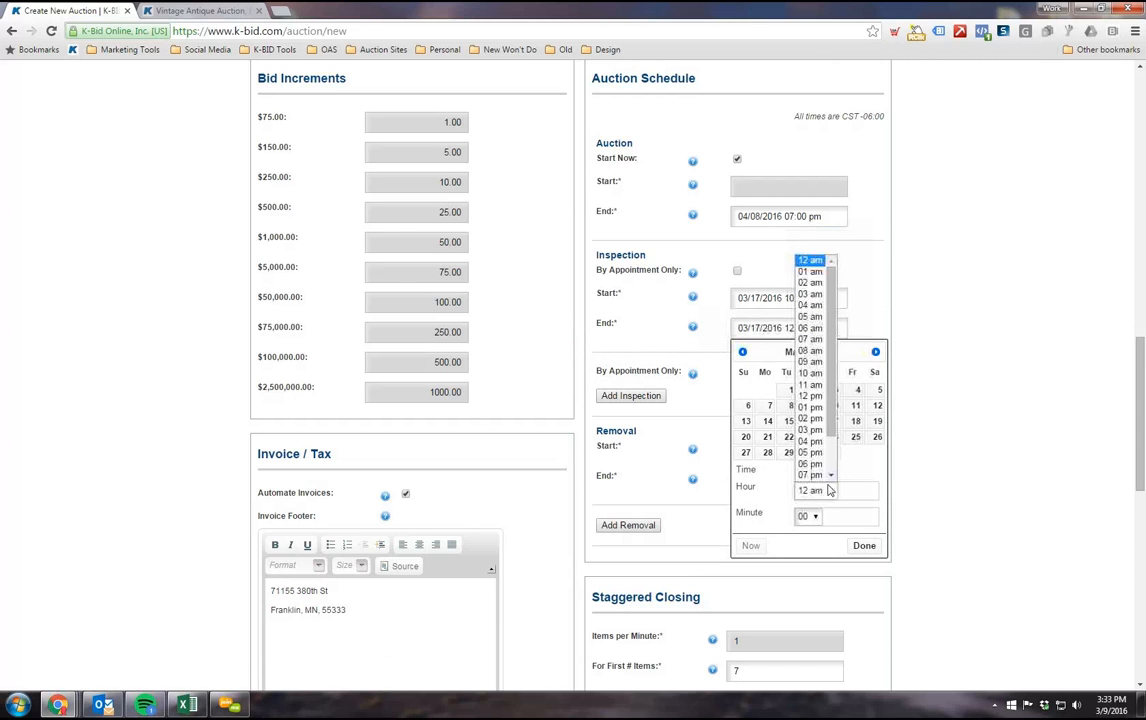
left_click(815, 425)
left_click(864, 545)
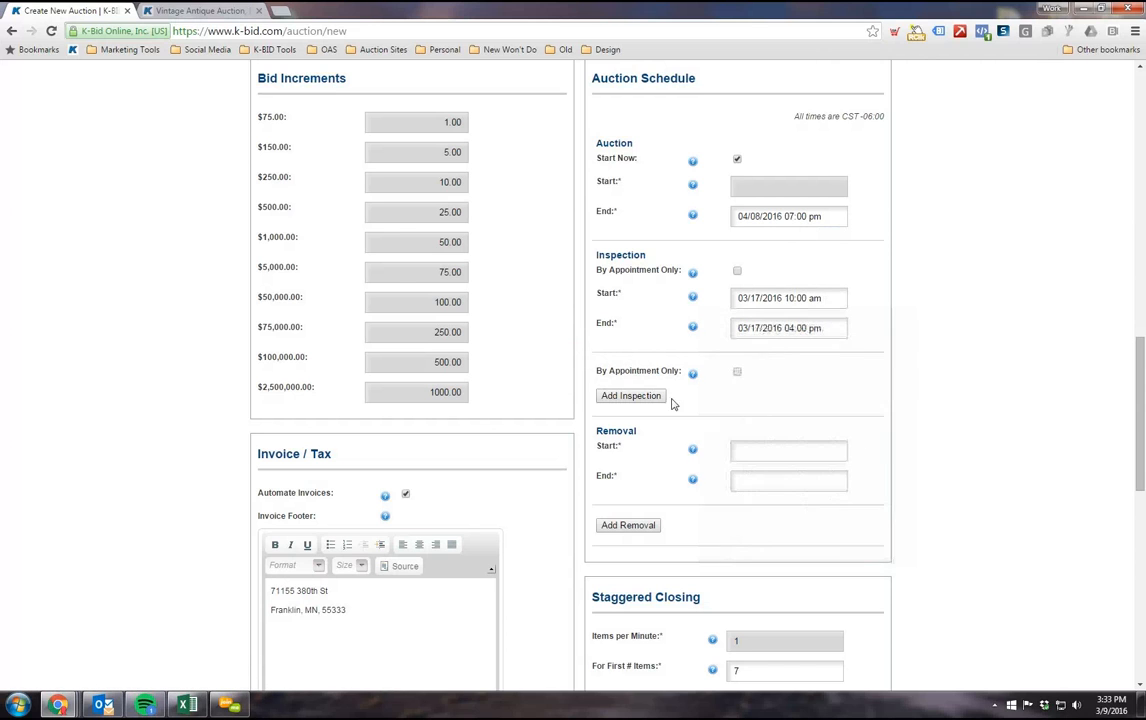
Step: Try adding three extra inspection periods to the auction schedule and delete them again
left_click(655, 396)
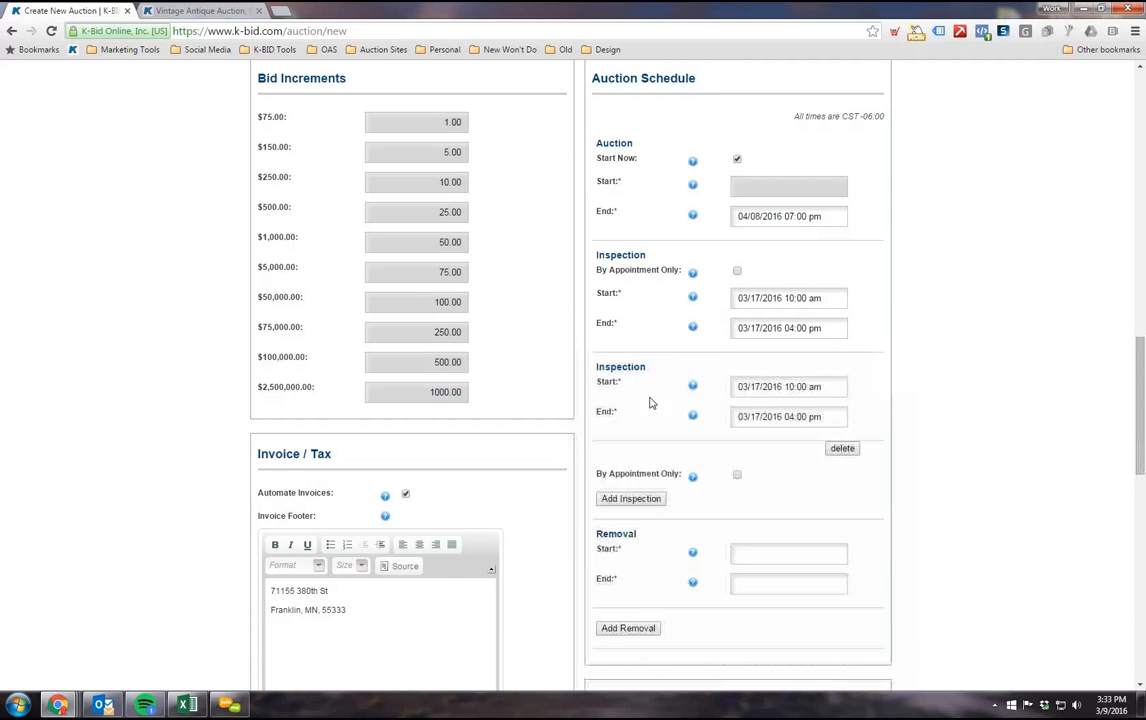
left_click(646, 500)
scroll(663, 363, "down", 3)
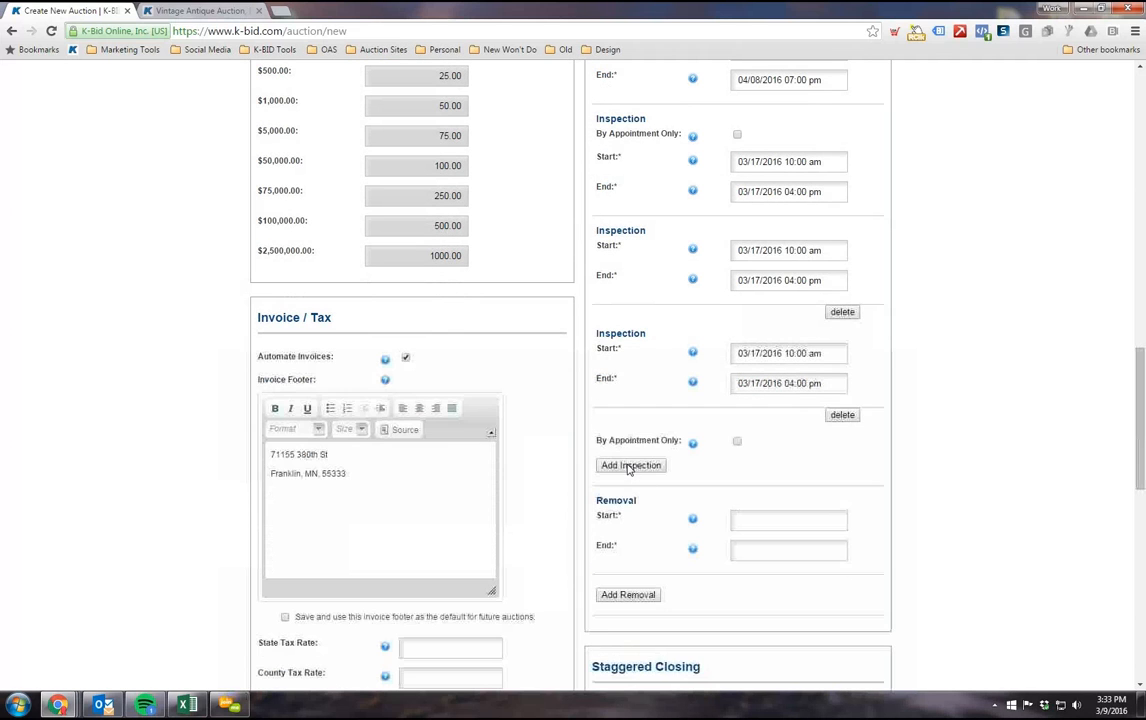
left_click(630, 465)
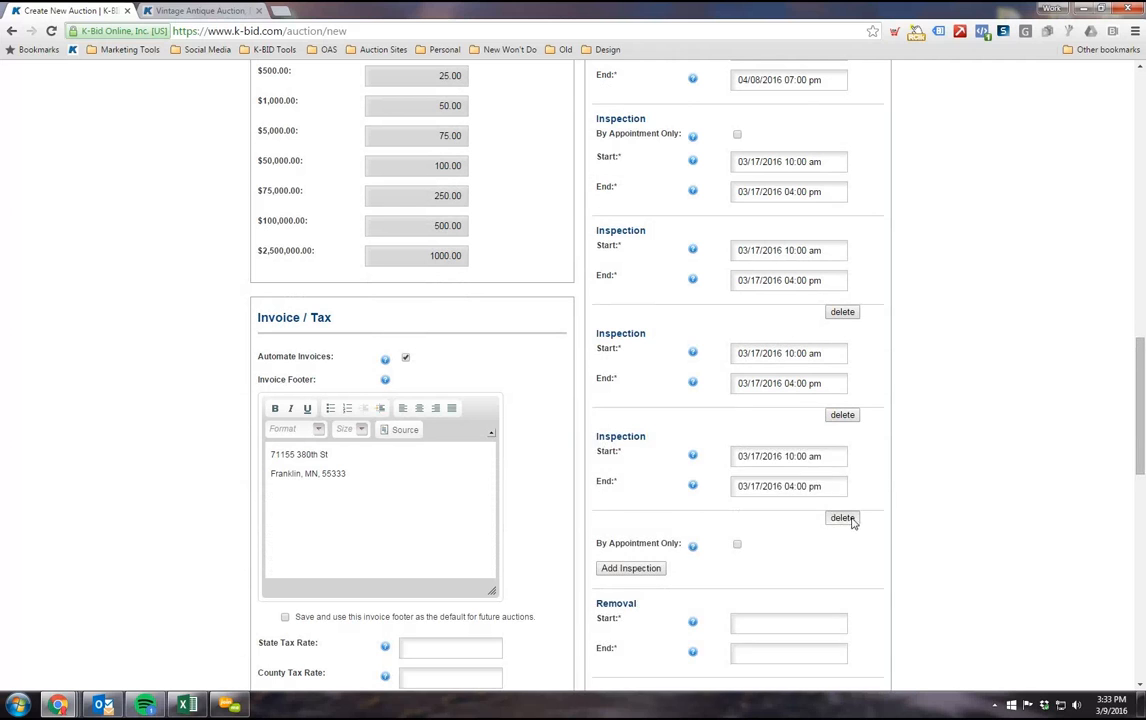
left_click(845, 518)
left_click(843, 414)
left_click(842, 312)
Step: Fill in the removal start as 03/09/2016 12:00 am
scroll(972, 379, "up", 1)
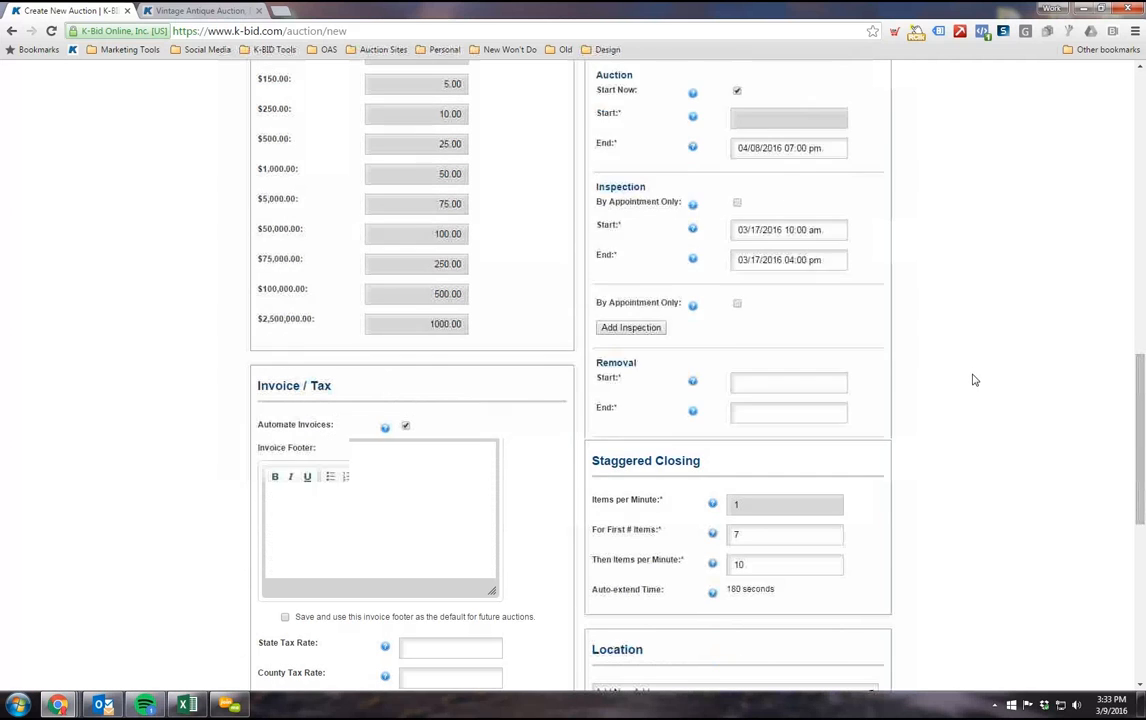
scroll(967, 353, "down", 2)
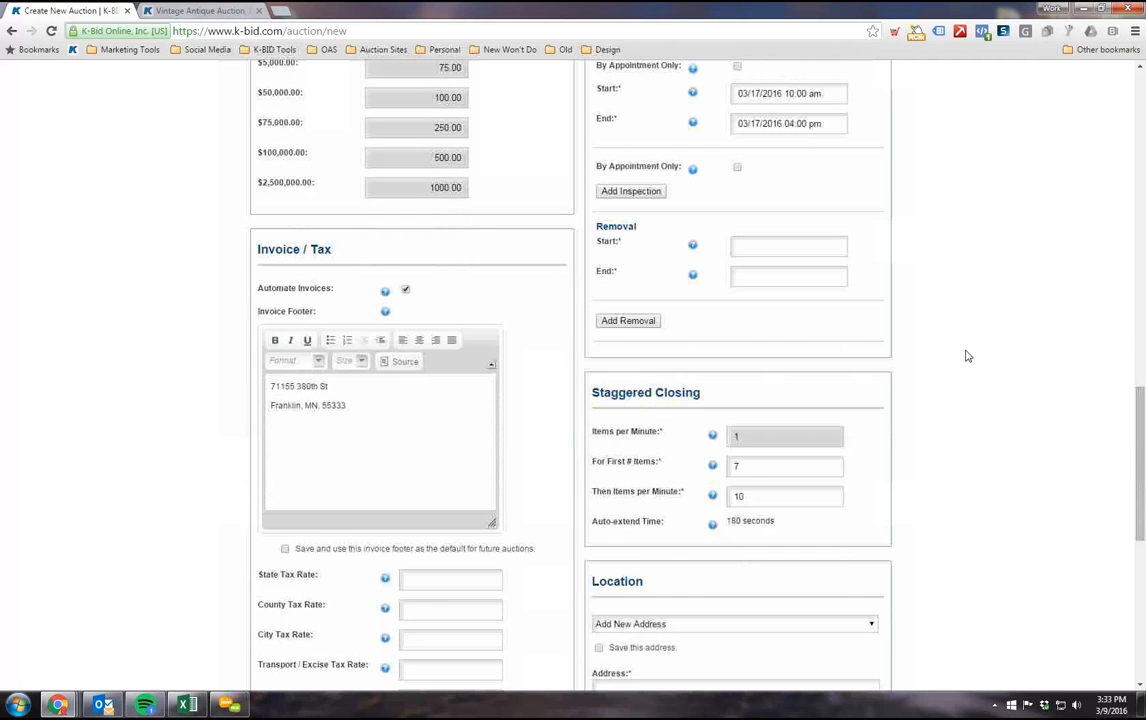
left_click(768, 248)
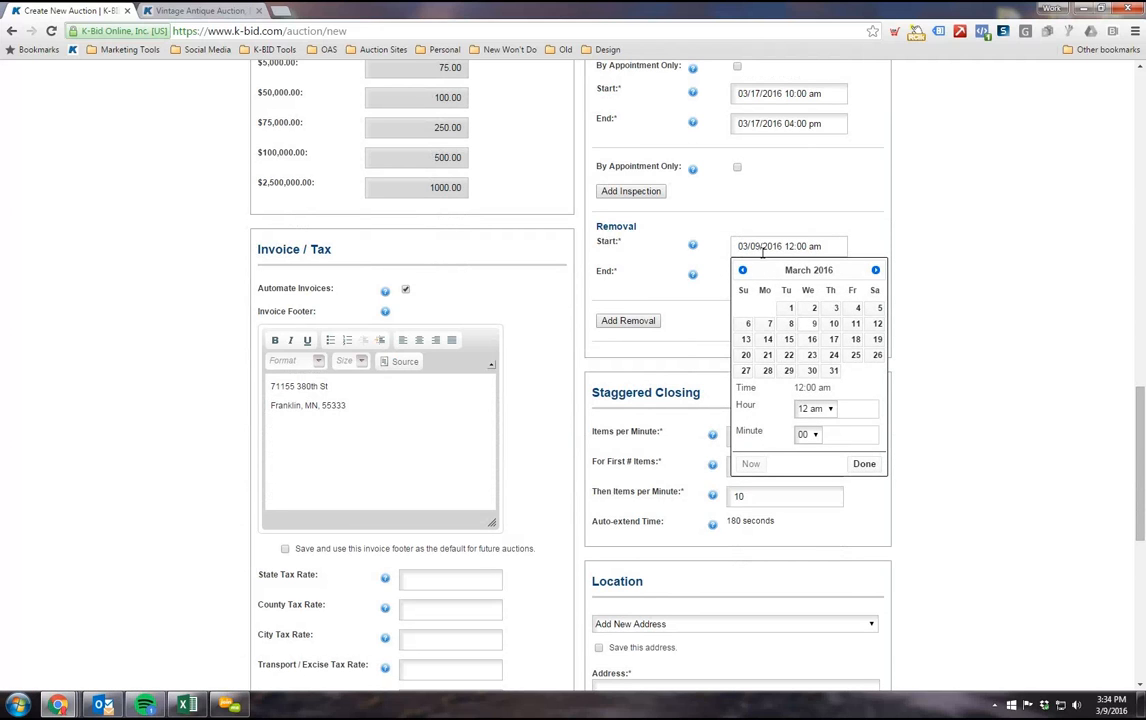
Step: Try adding three extra removal periods to the auction schedule and delete them again
left_click(614, 320)
left_click(621, 425)
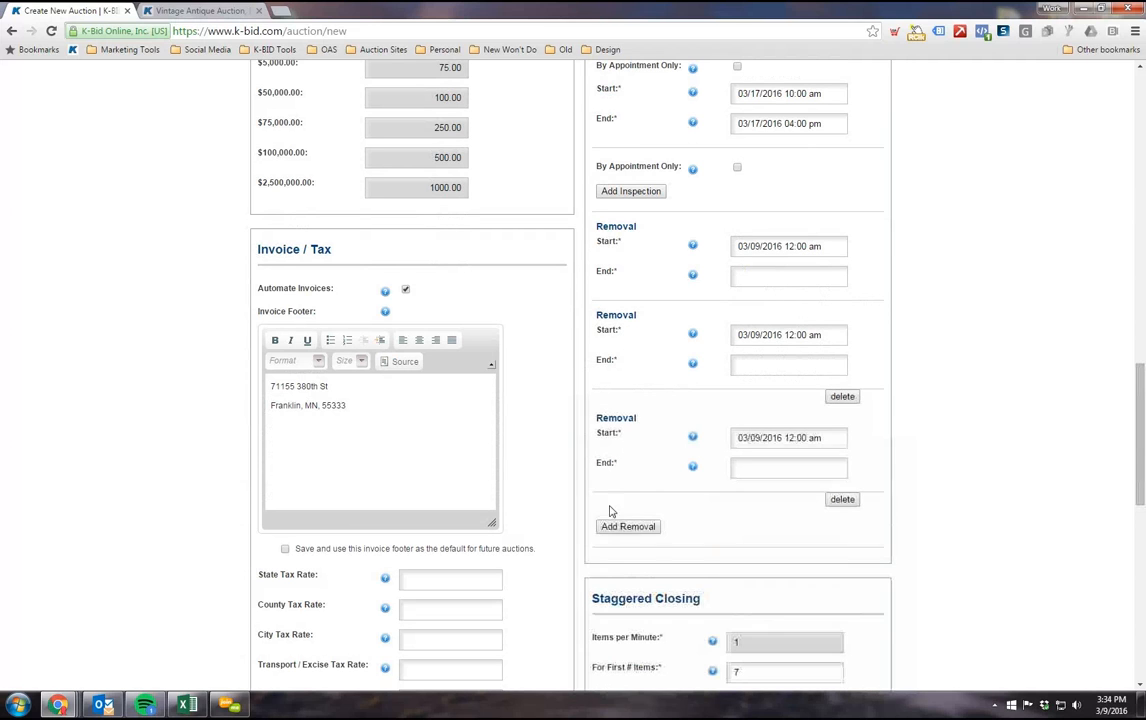
left_click(607, 528)
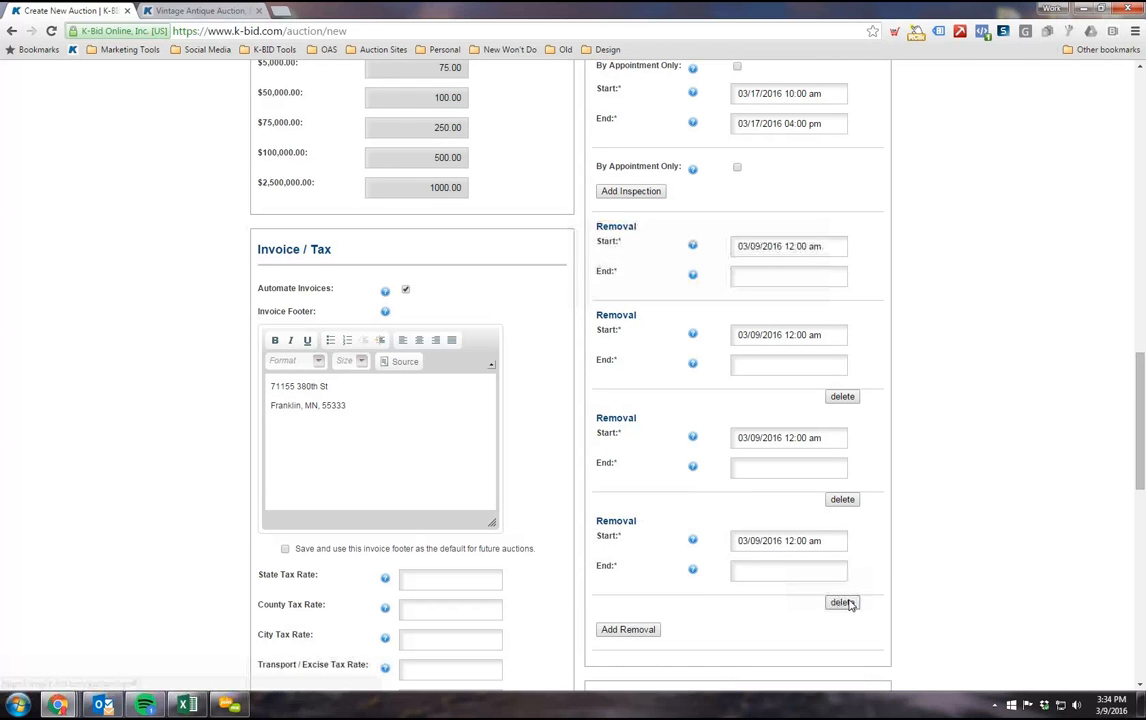
left_click(843, 600)
left_click(842, 498)
left_click(842, 396)
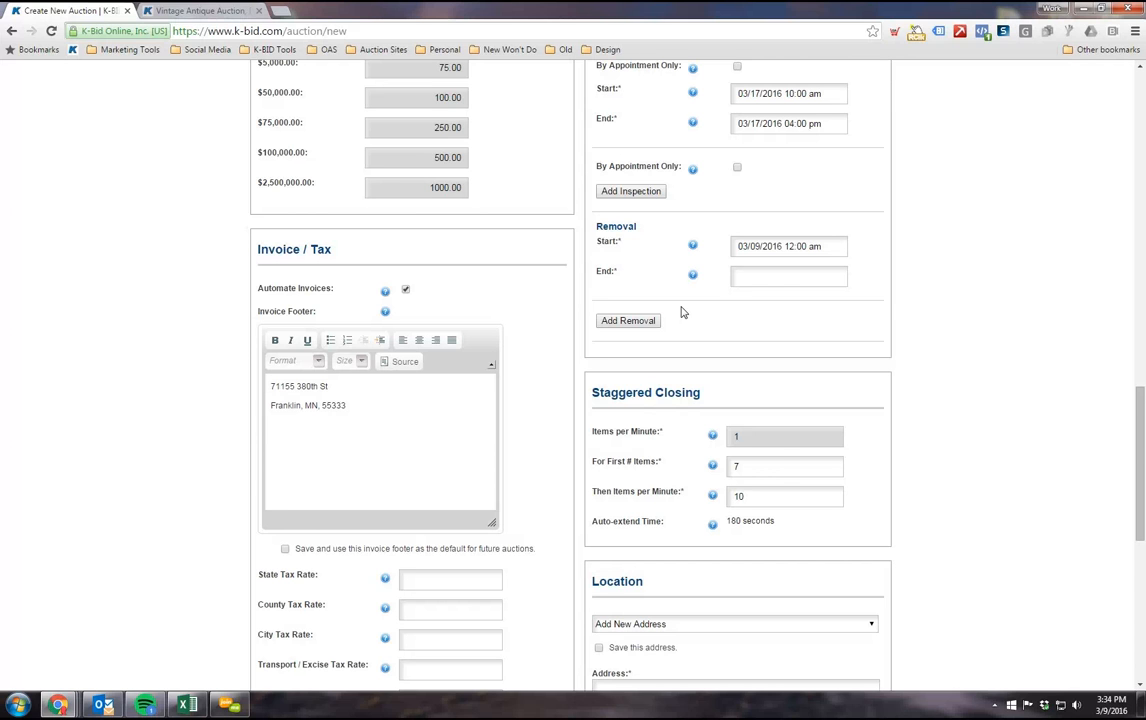
Step: Examine the Staggered Closing settings, including items per minute, the first items count and the auto-extend time
scroll(767, 307, "down", 2)
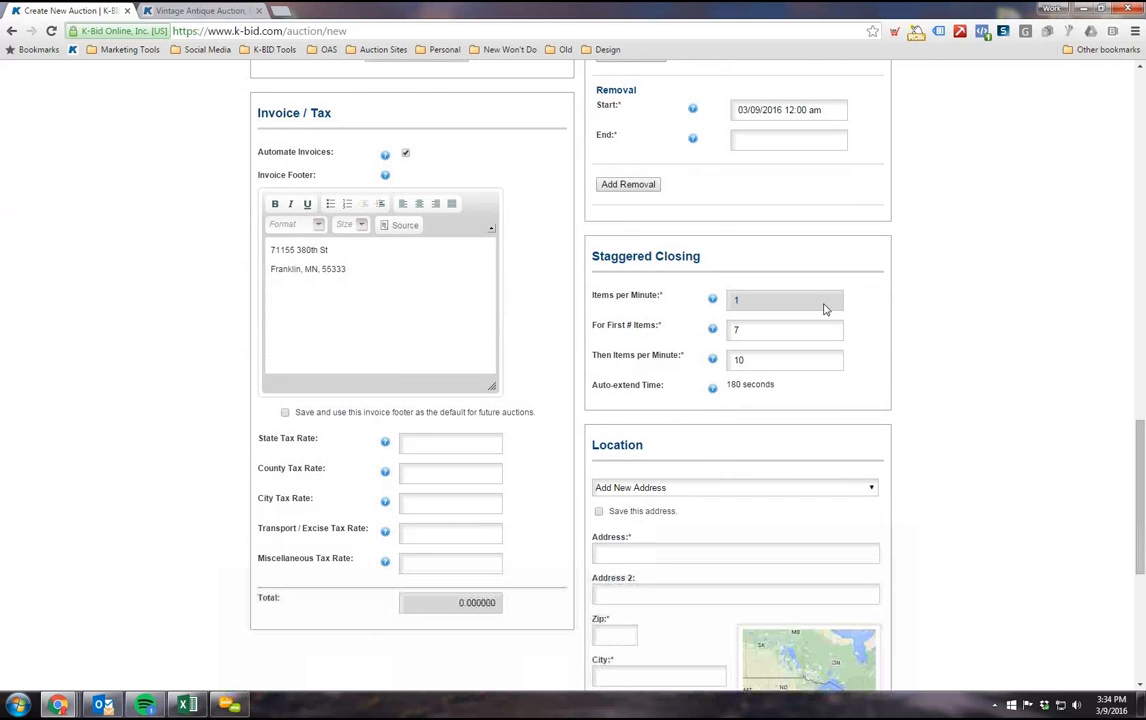
scroll(824, 310, "down", 1)
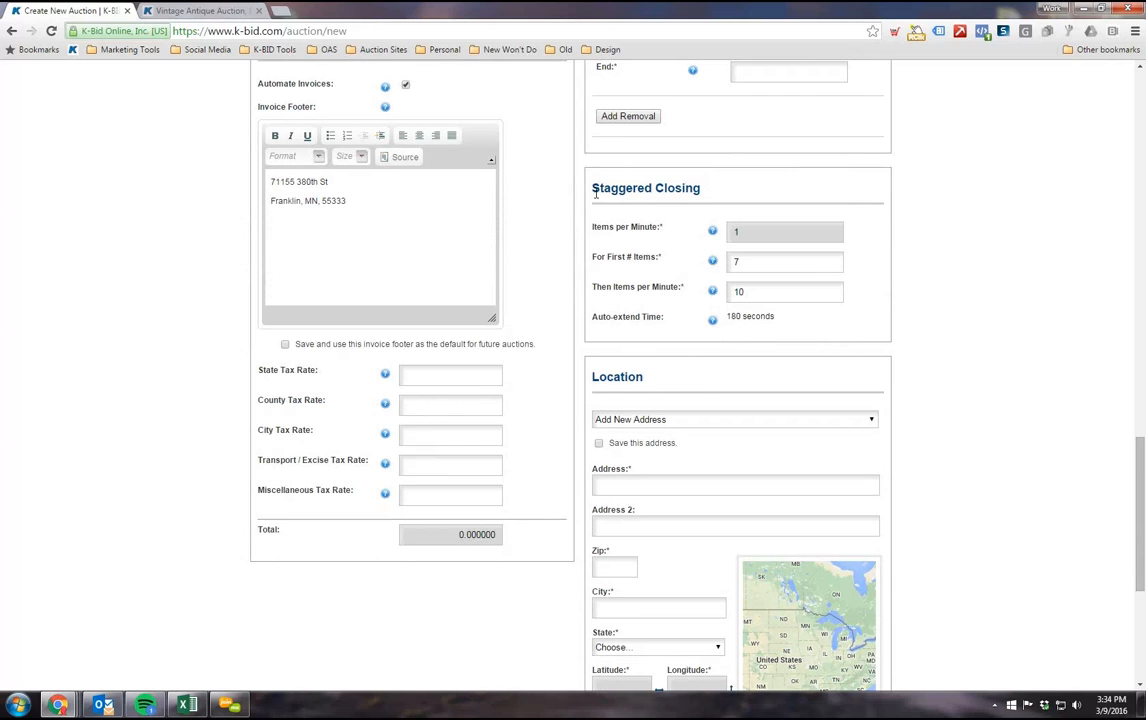
left_click_drag(596, 193, 705, 192)
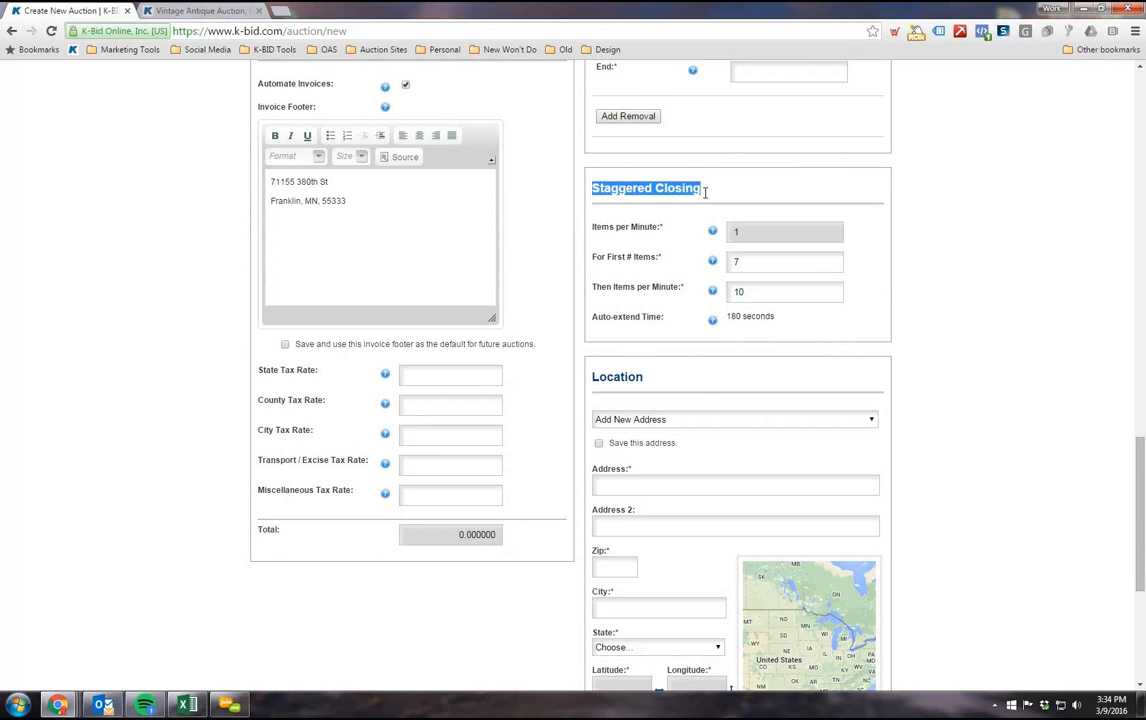
left_click(672, 262)
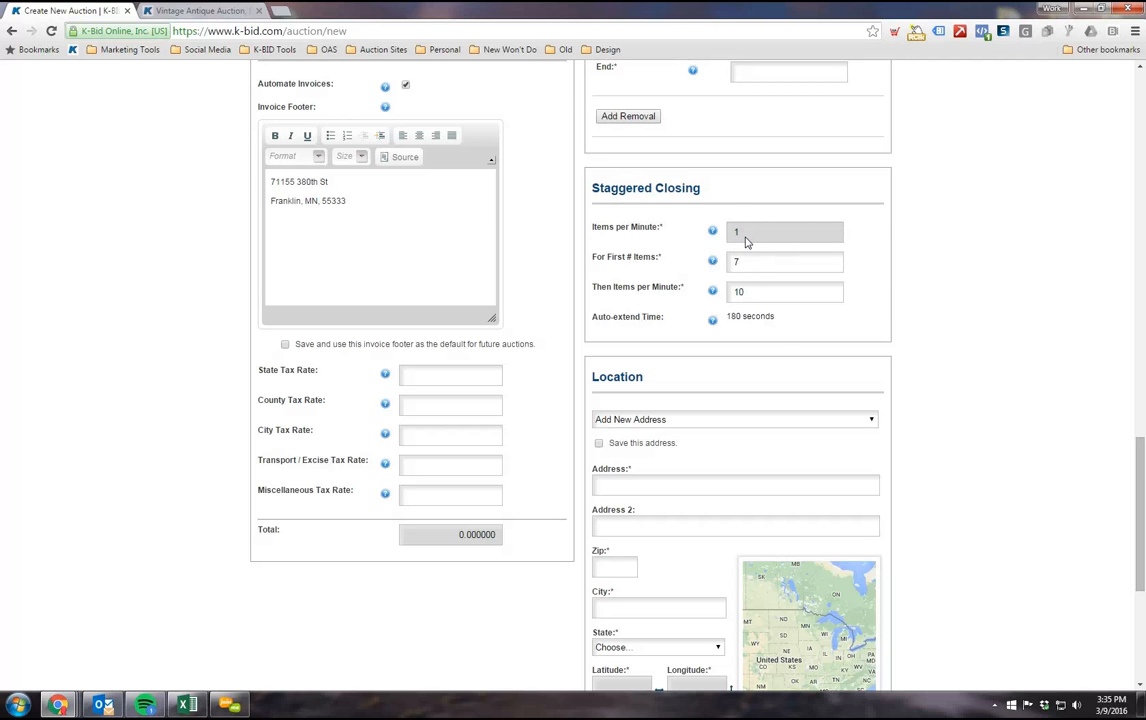
scroll(745, 262, "down", 1)
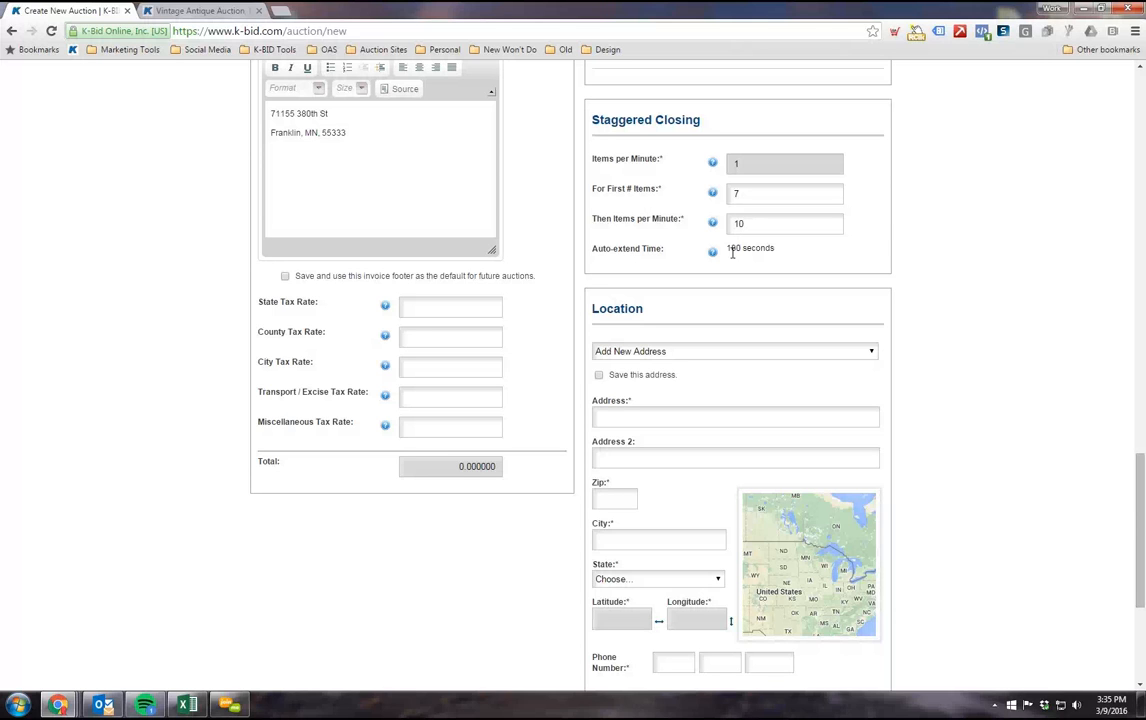
left_click(740, 194)
left_click_drag(729, 251, 778, 251)
left_click(776, 248)
left_click_drag(767, 248, 730, 251)
left_click(742, 194)
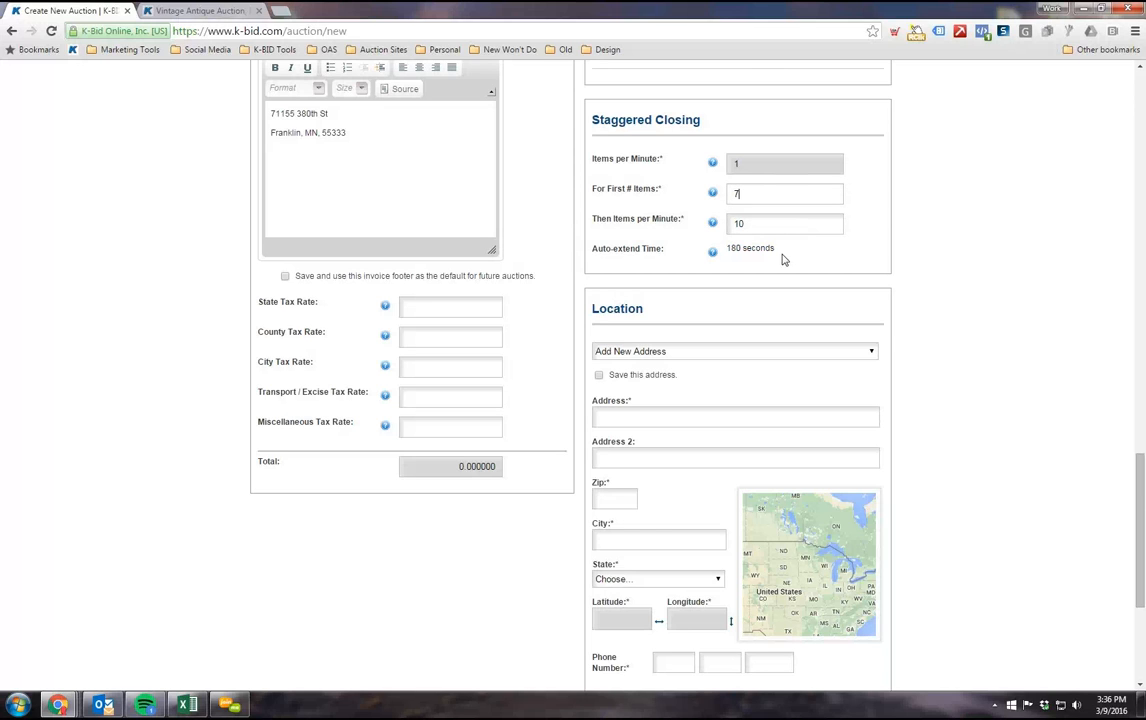
double_click(744, 192)
Step: Set the staggered closing to 1 for the first items and 5 for the items per minute that follow
left_click(737, 200)
double_click(737, 193)
type("1")
double_click(738, 225)
type("5")
left_click(745, 221)
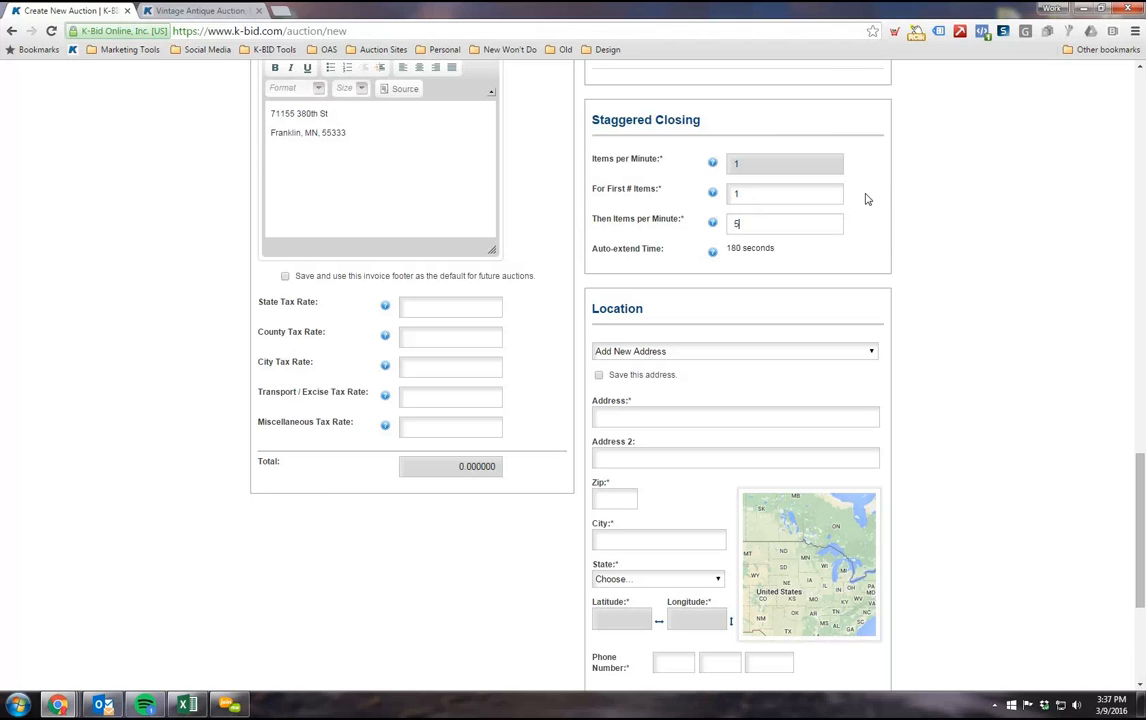
double_click(744, 199)
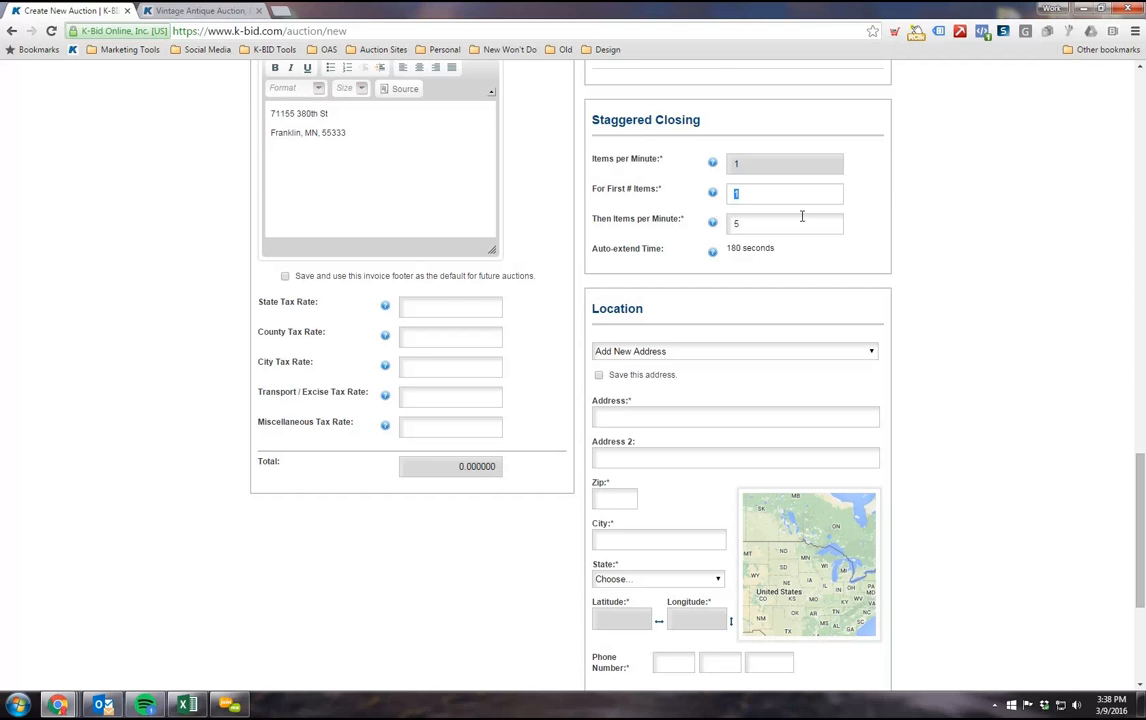
left_click_drag(781, 208, 786, 251)
left_click(1013, 251)
Step: Examine the Location section's address, map and phone fields down to the end of the auction form
scroll(690, 214, "down", 2)
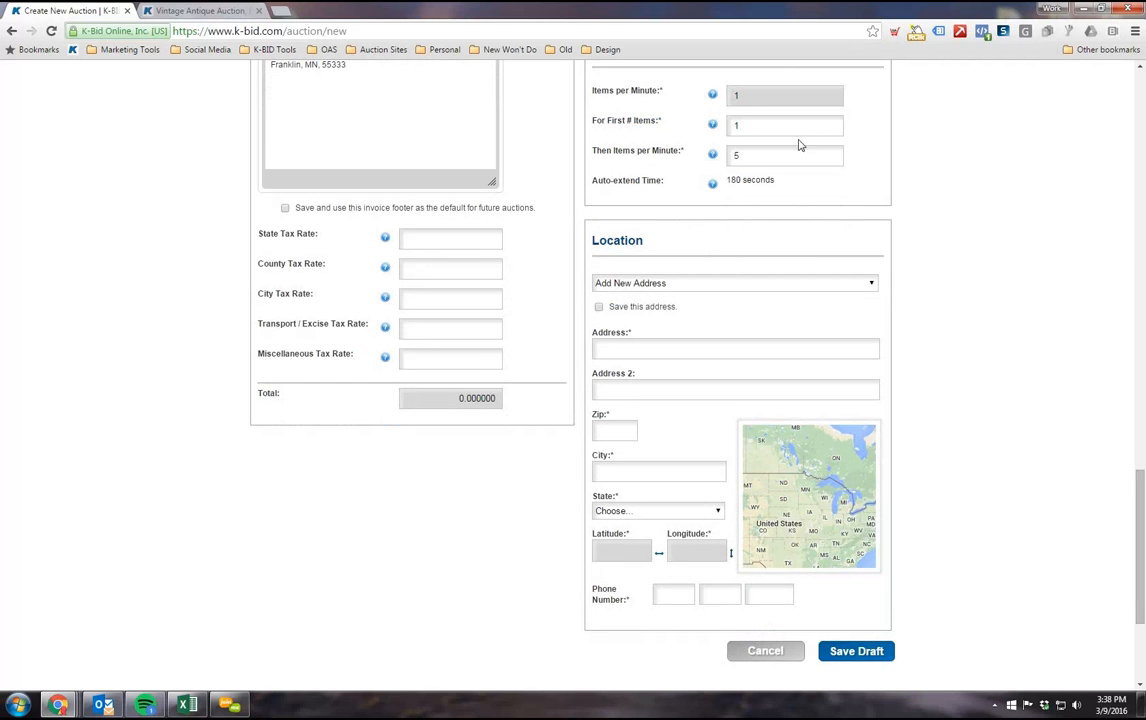
scroll(820, 280, "down", 2)
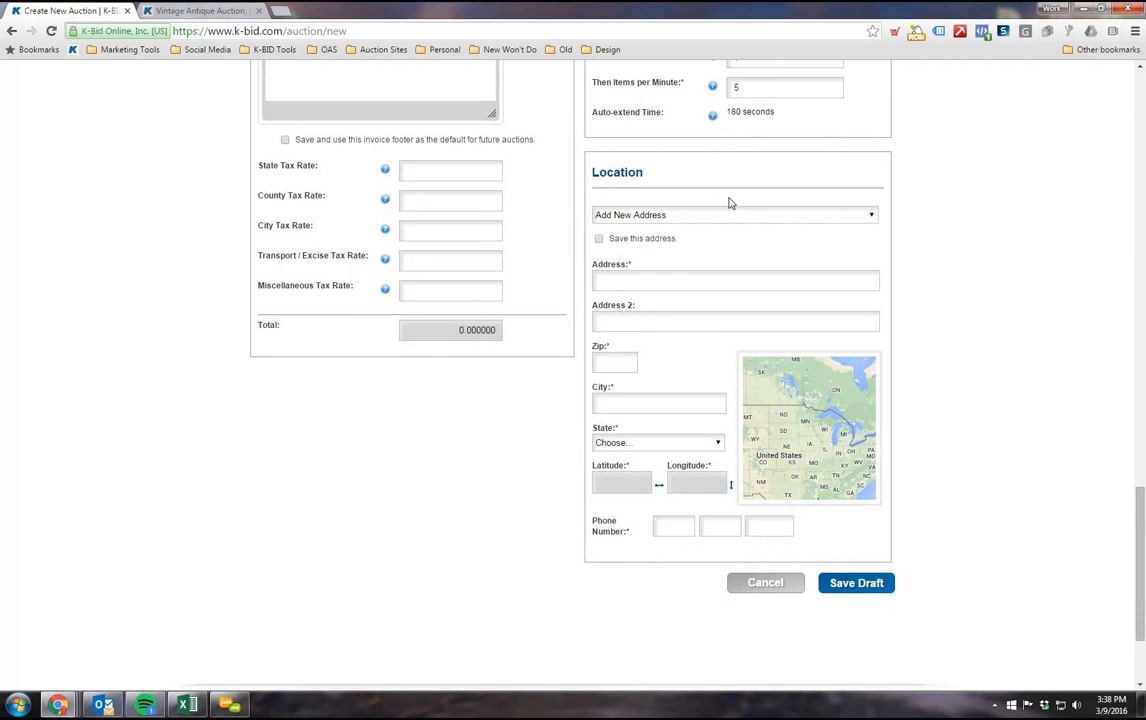
scroll(703, 244, "down", 2)
scroll(700, 246, "up", 2)
left_click(648, 282)
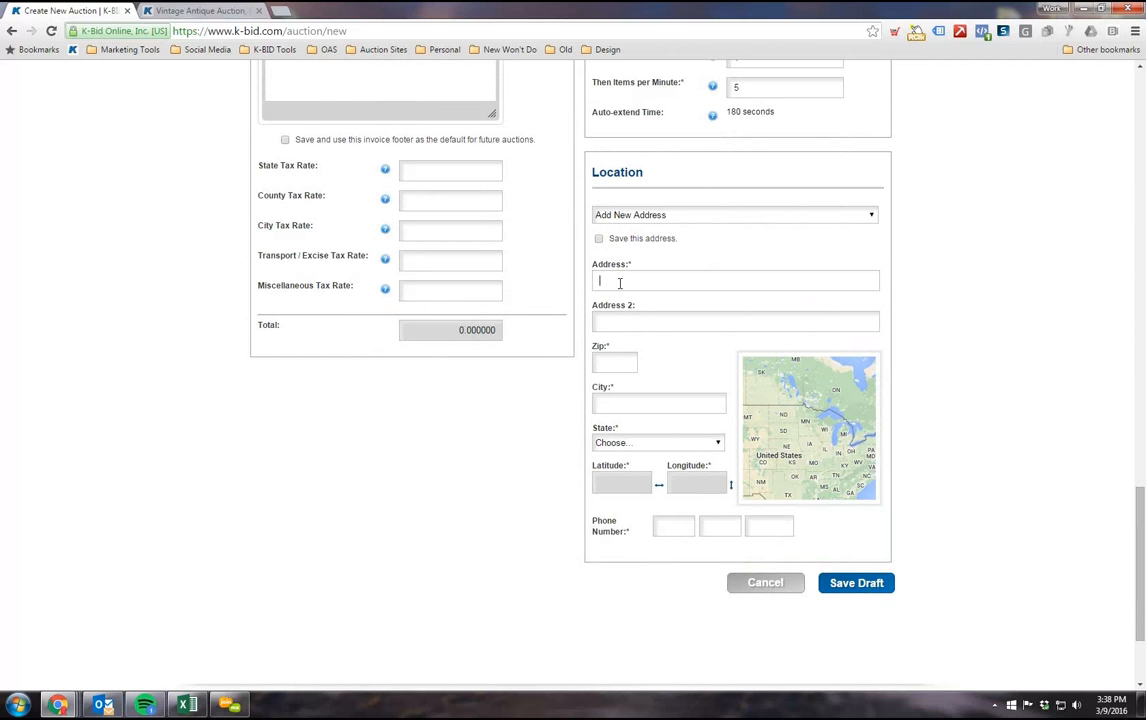
scroll(816, 408, "down", 2)
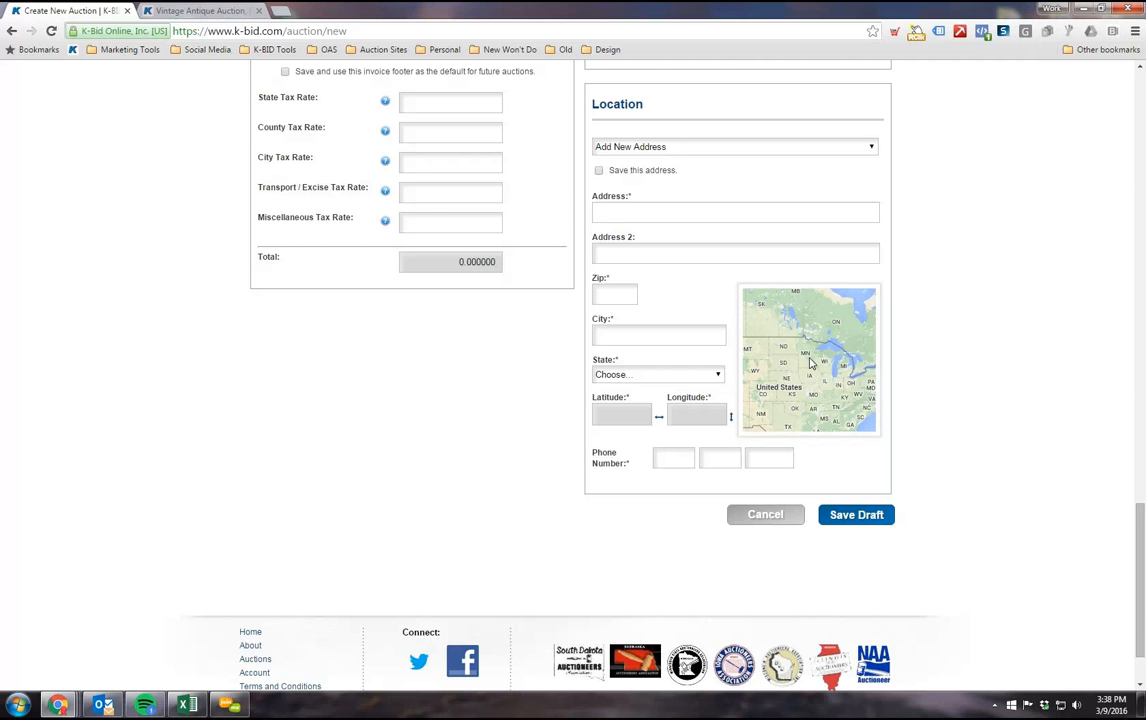
scroll(483, 410, "down", 2)
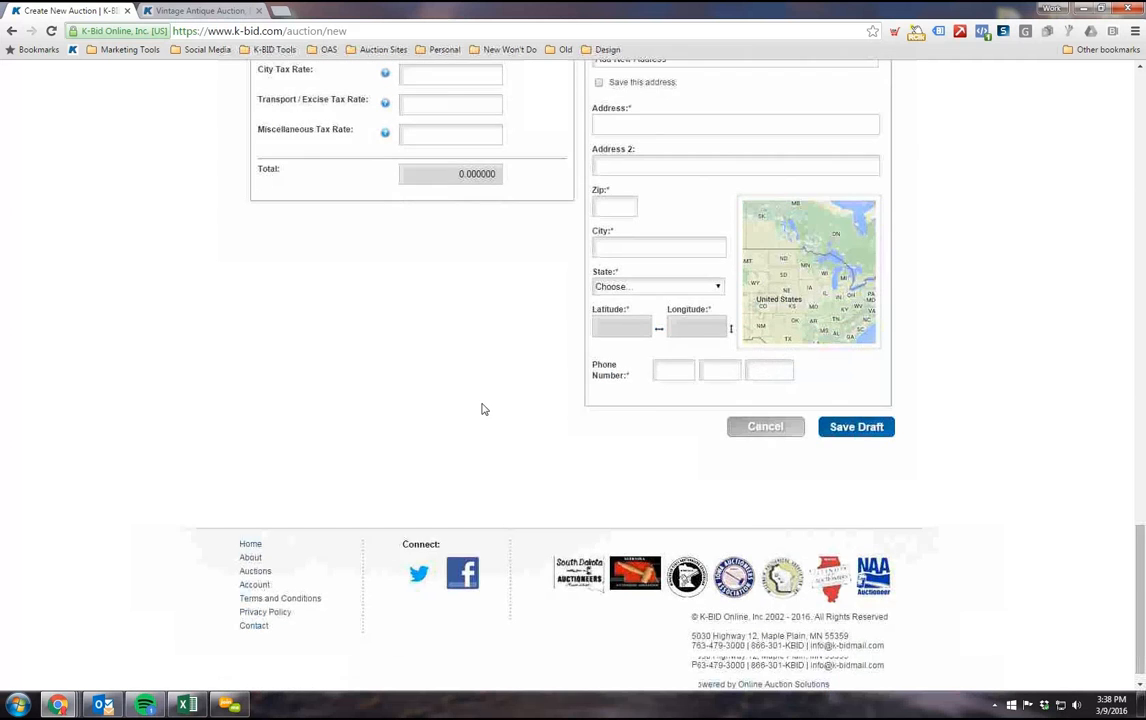
Step: Enter the contact phone number for the auction's location
scroll(483, 404, "up", 1)
left_click(663, 445)
type("7777777777")
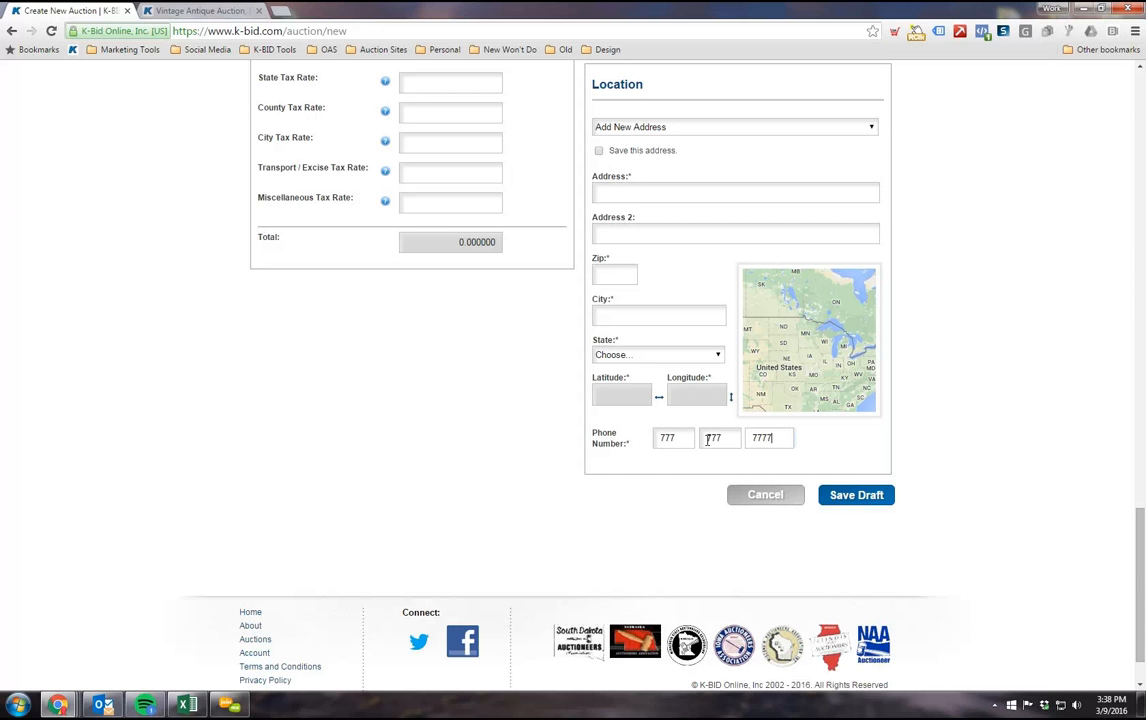
Step: Try the option to save this address, look through the saved address choices keeping Add New Address, and switch saving off again
scroll(720, 480, "up", 1)
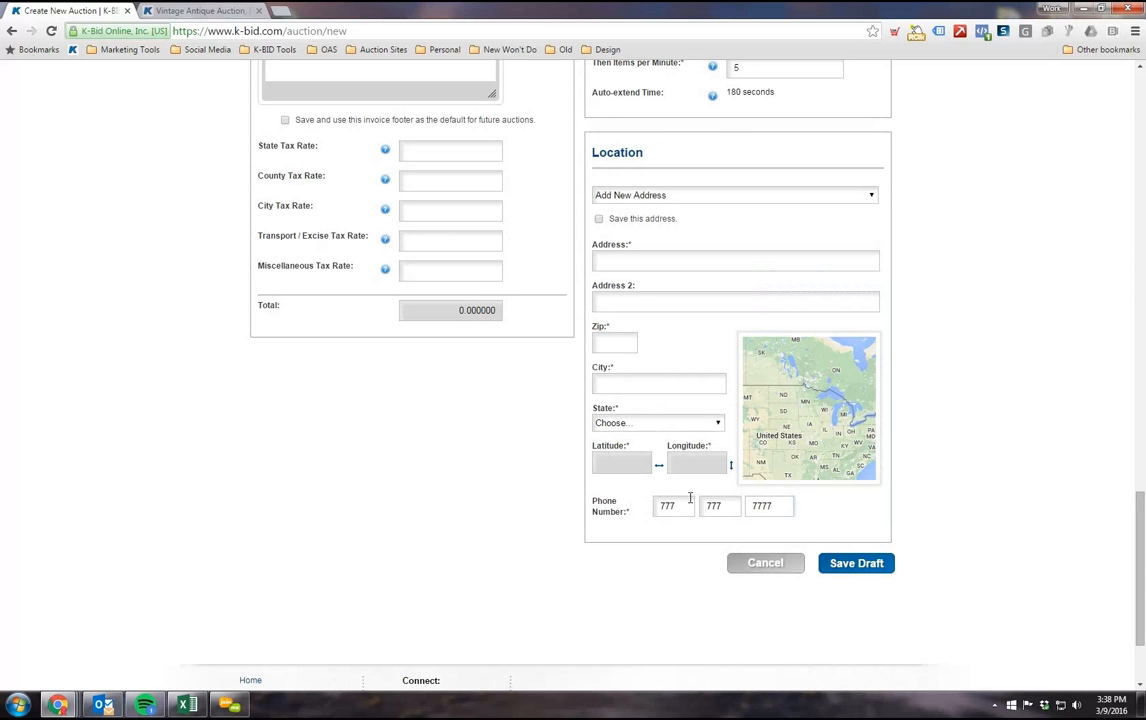
scroll(600, 510, "up", 1)
left_click(598, 288)
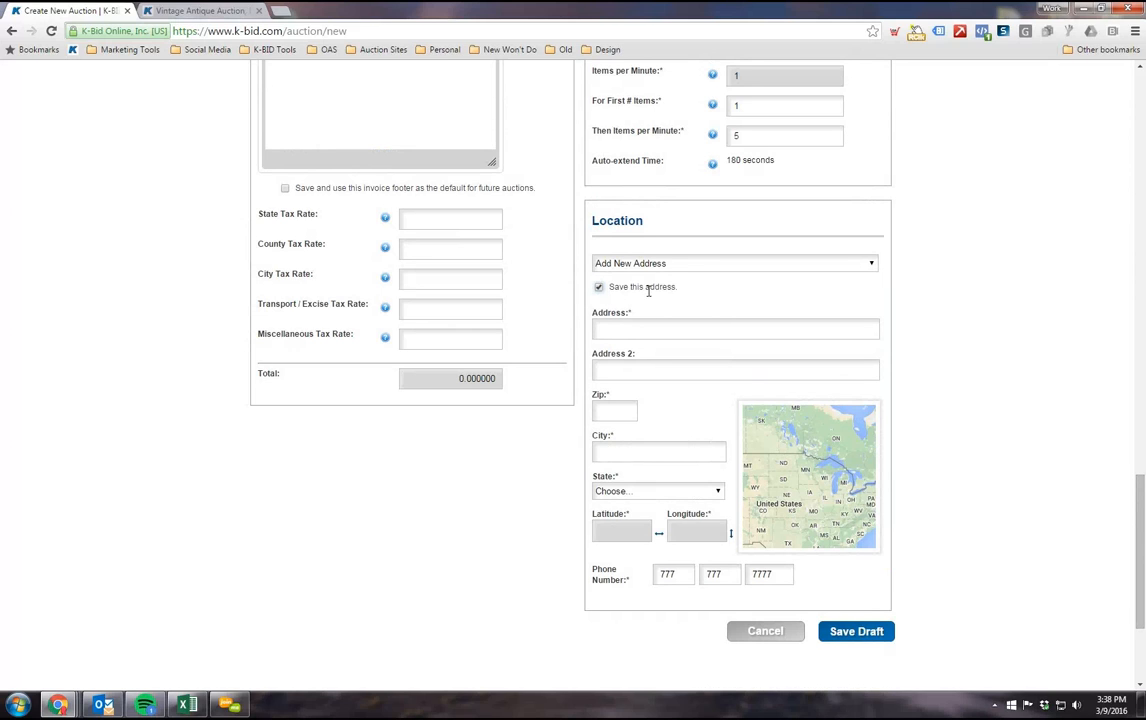
left_click(718, 265)
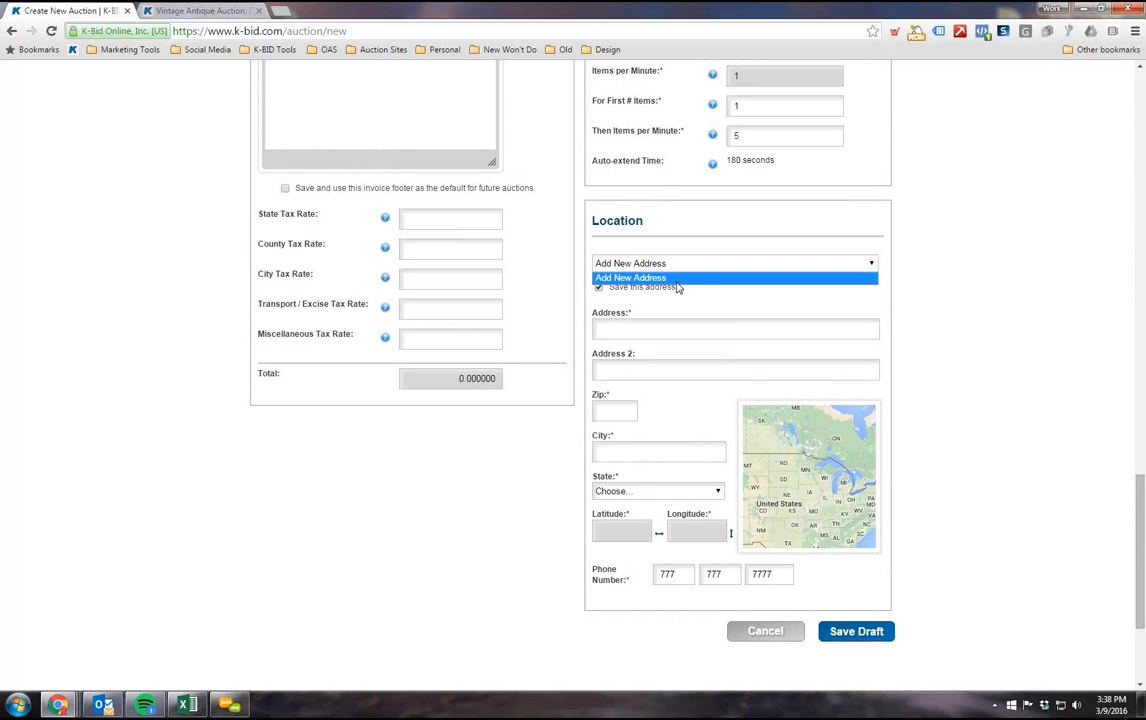
left_click(676, 283)
left_click(599, 287)
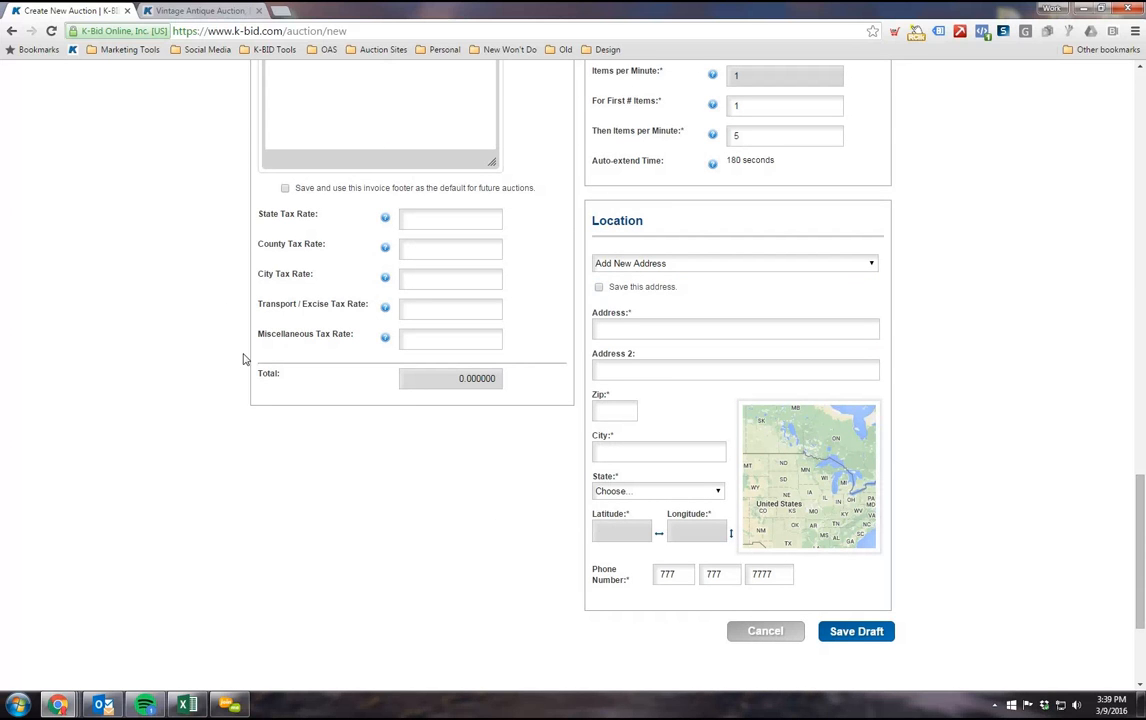
Step: Set the state tax rate to .06875 in the Invoice / Tax section
scroll(250, 356, "up", 2)
left_click(431, 418)
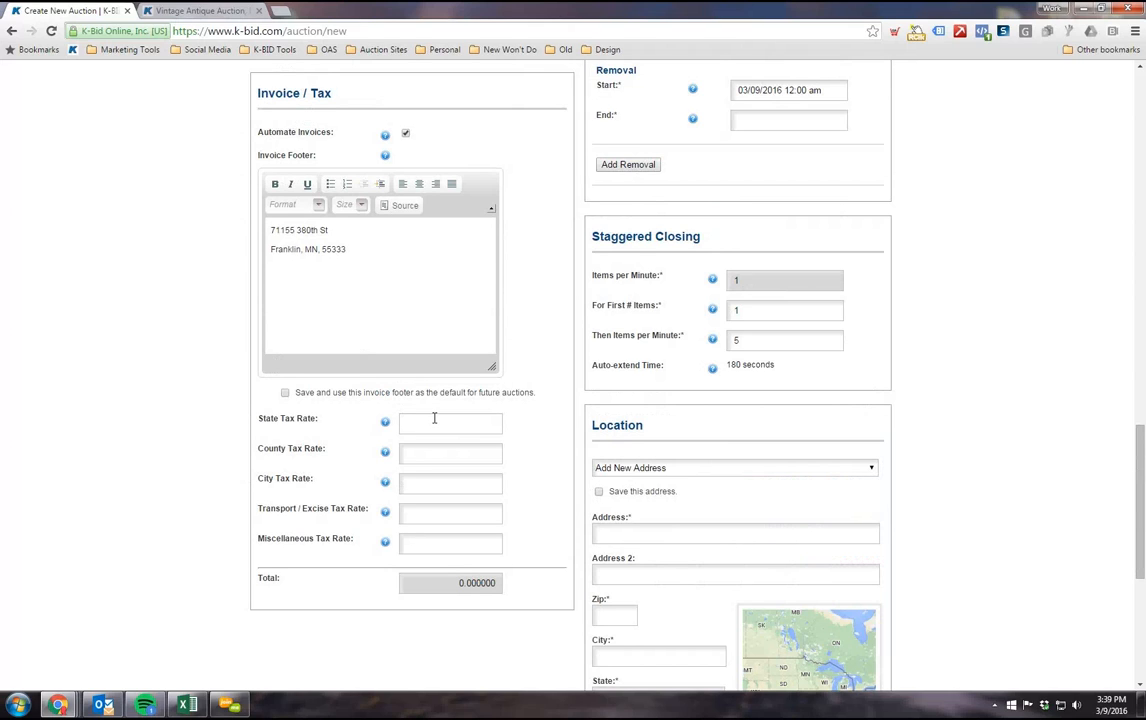
type(".06875")
left_click(486, 454)
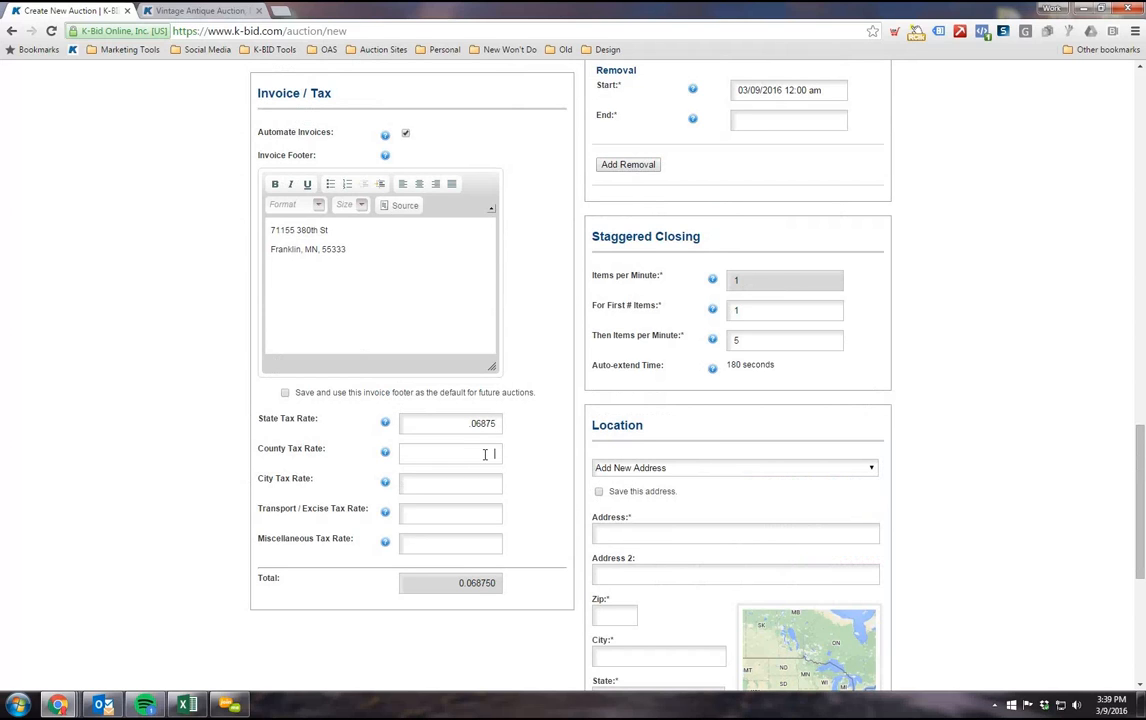
left_click_drag(468, 424, 499, 423)
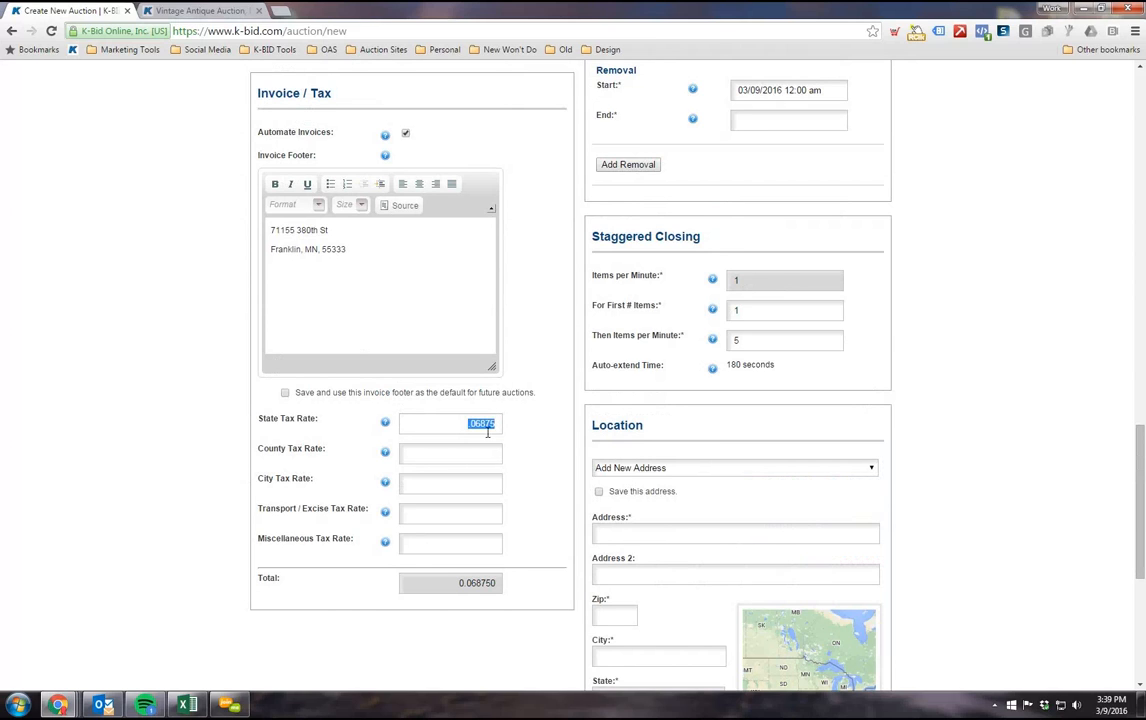
left_click(488, 424)
Step: Set the county tax rate to .0015 and the transport/excise tax rate to .0025, and check the total rate
left_click(463, 452)
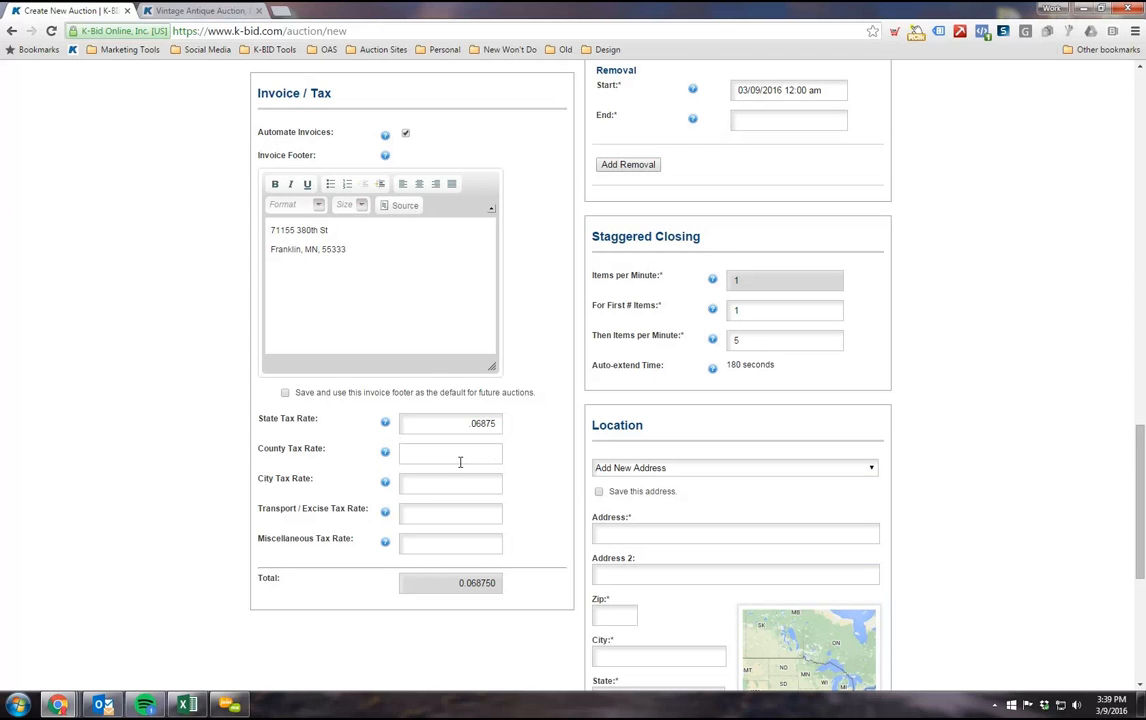
type(".0025")
left_click_drag(463, 455, 618, 490)
type(".0015")
left_click(463, 513)
type(".0025")
scroll(456, 518, "down", 1)
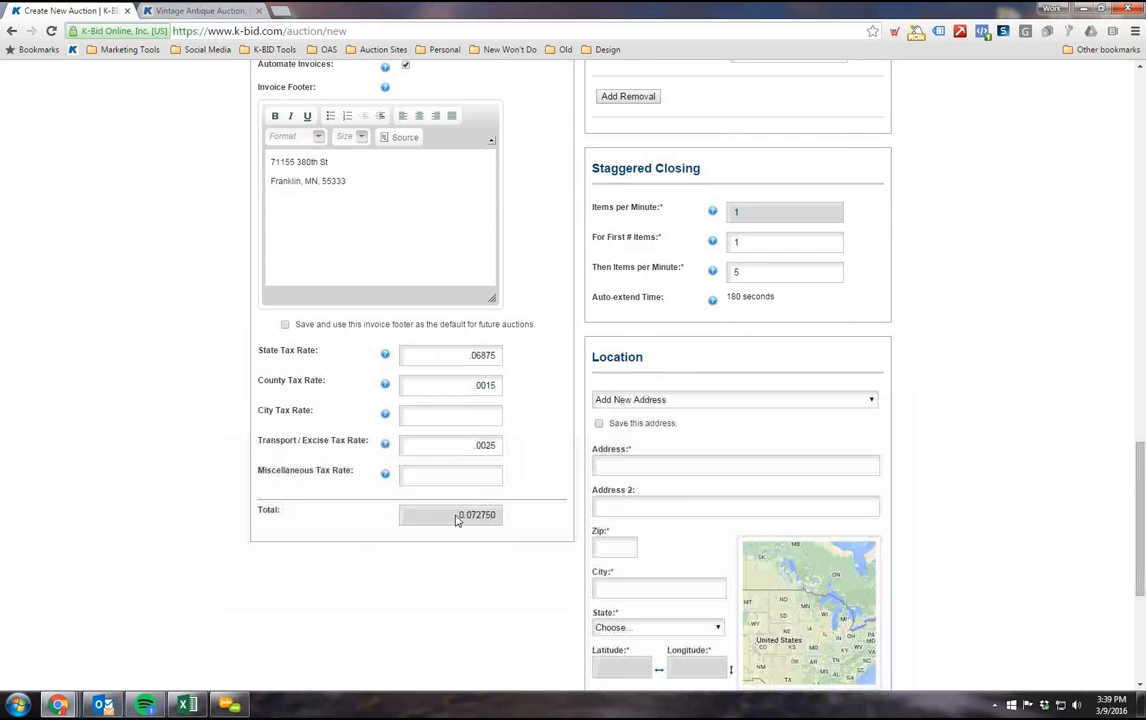
double_click(476, 515)
left_click(518, 478)
left_click(476, 483)
Step: Clear the transport/excise and county tax rates and set the state tax rate to the combined .07275 instead
double_click(469, 447)
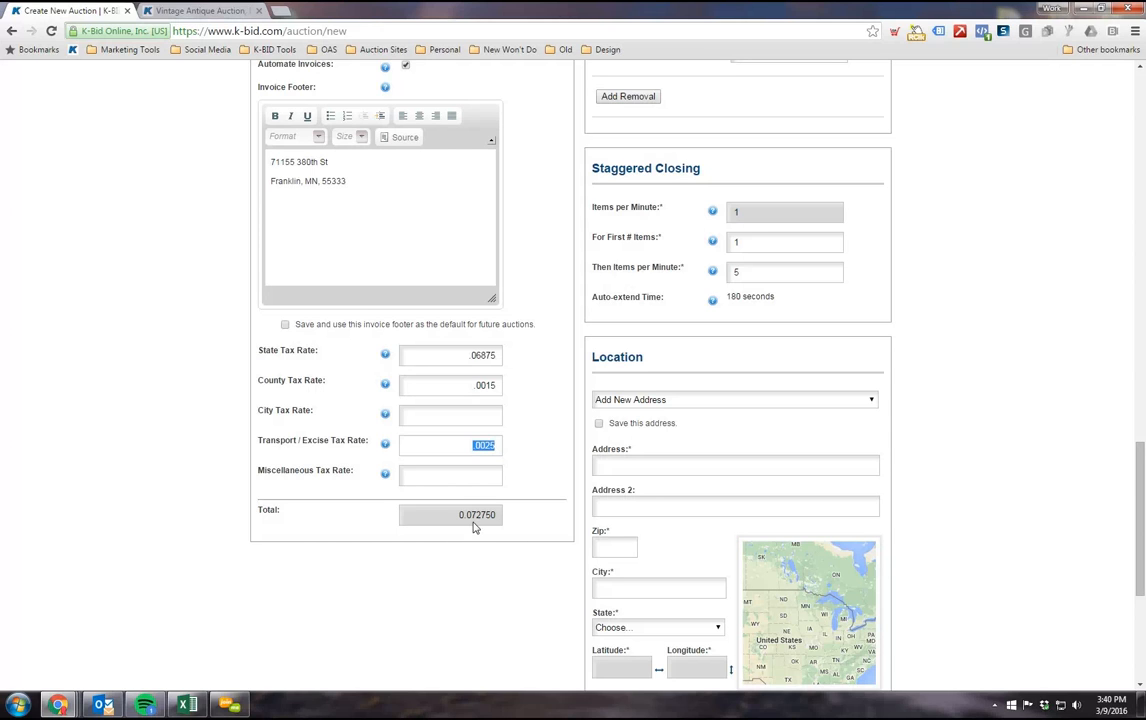
key("BackSpace")
left_click_drag(469, 387, 560, 388)
key("BackSpace")
left_click_drag(466, 362, 573, 363)
type(".072")
scroll(340, 381, "up", 1)
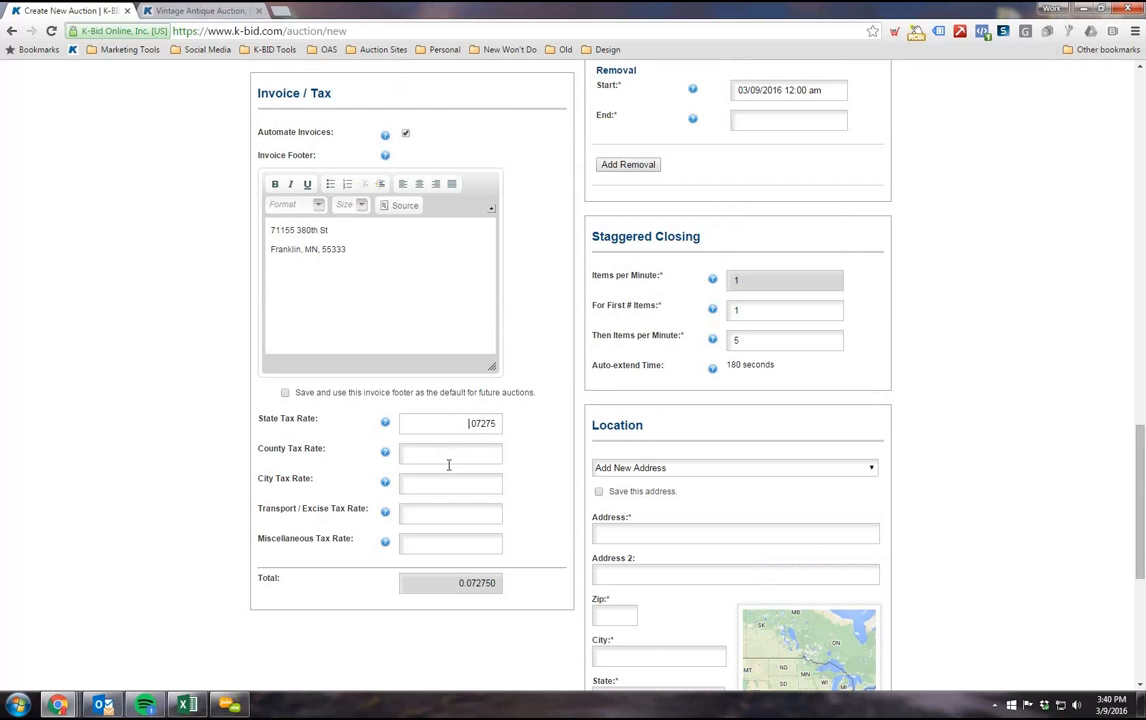
scroll(449, 465, "down", 1)
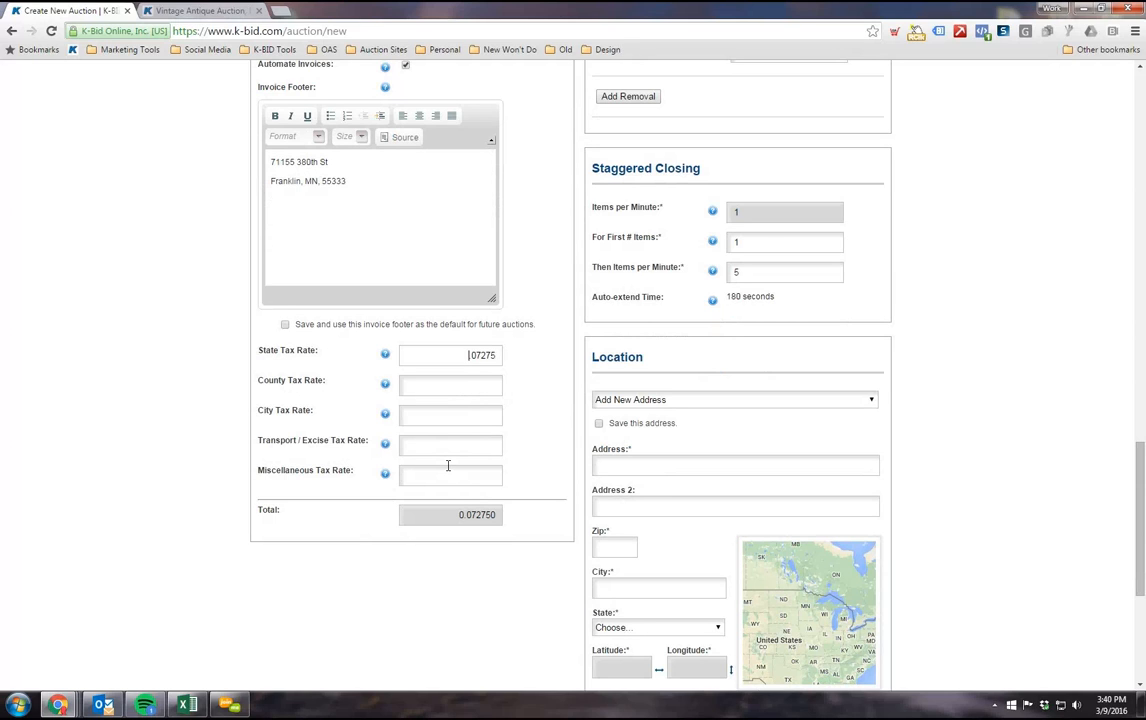
Step: Change the state tax rate back to .06875, leaving the county rate empty
left_click_drag(450, 353, 586, 384)
type(".06875")
left_click(479, 387)
left_click_drag(471, 357, 591, 358)
left_click(429, 384)
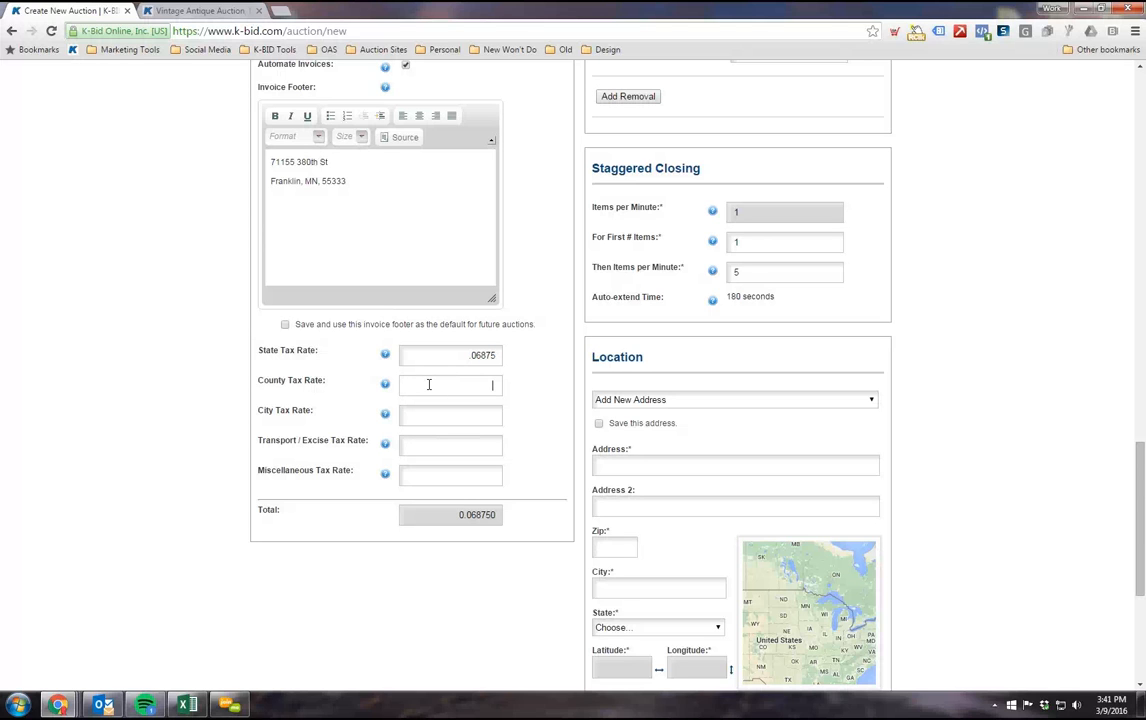
Step: Replace the street address line in the invoice footer with "MWS Sales"
scroll(239, 448, "up", 1)
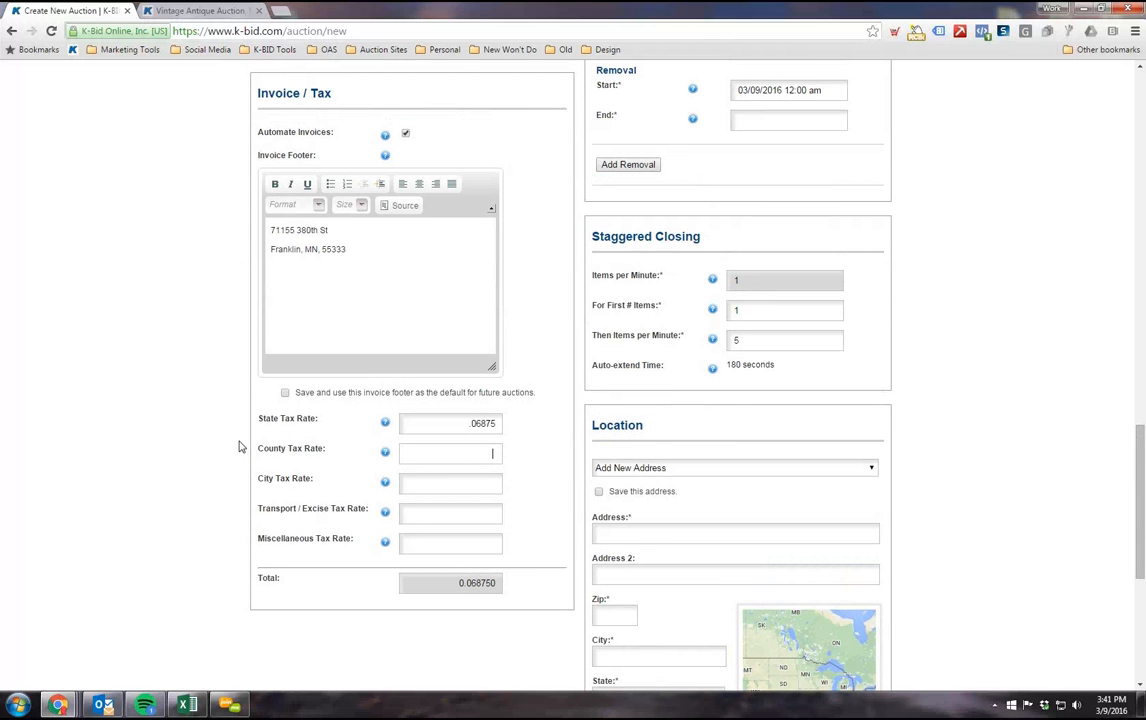
scroll(240, 447, "up", 1)
scroll(227, 455, "down", 1)
scroll(227, 455, "up", 1)
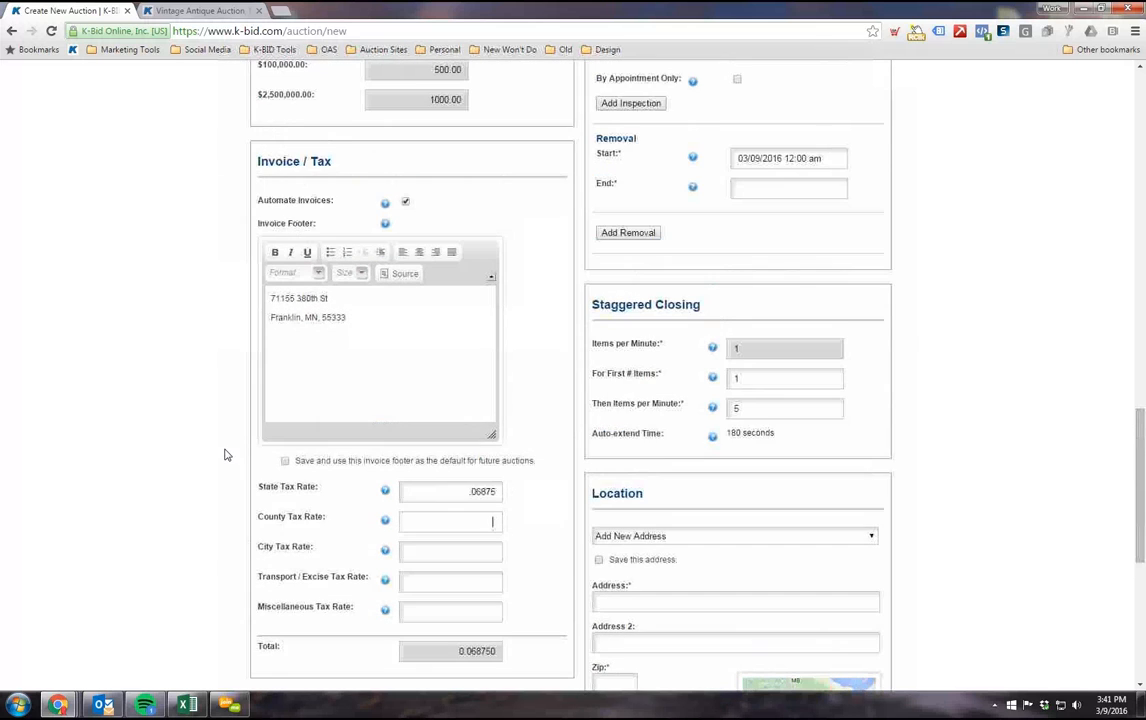
scroll(203, 408, "up", 1)
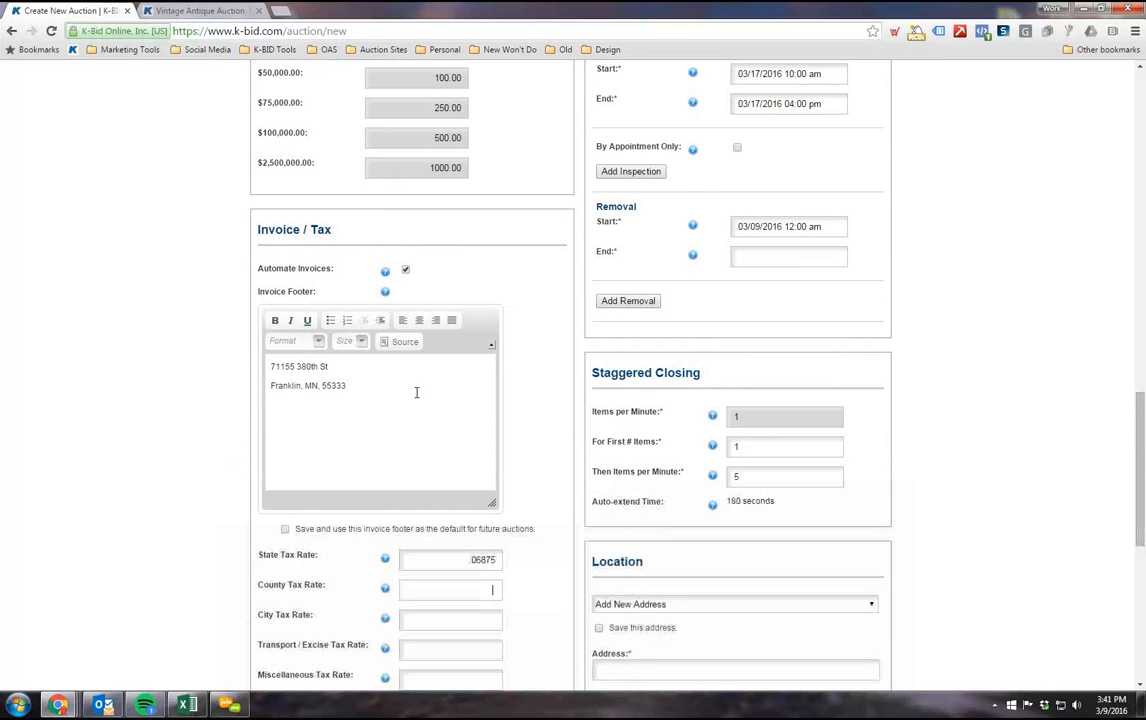
left_click_drag(333, 366, 196, 373)
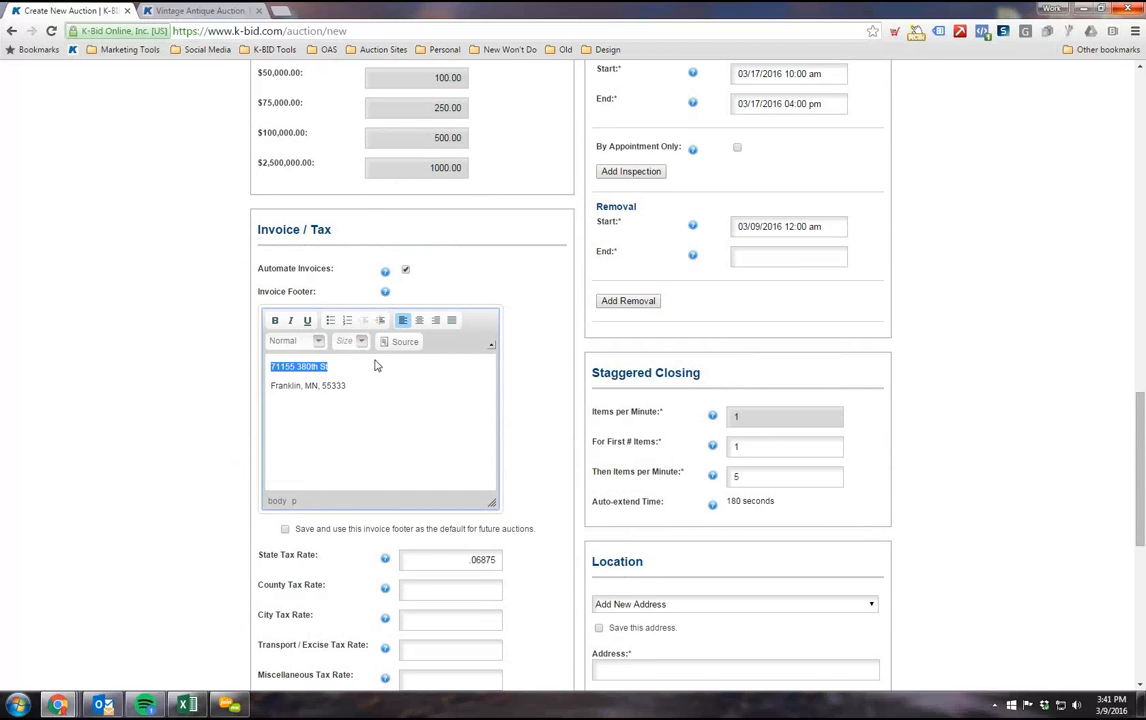
type("MWs")
key("BackSpace")
type("S Sales")
triple_click(276, 389)
left_click(263, 362, "shift")
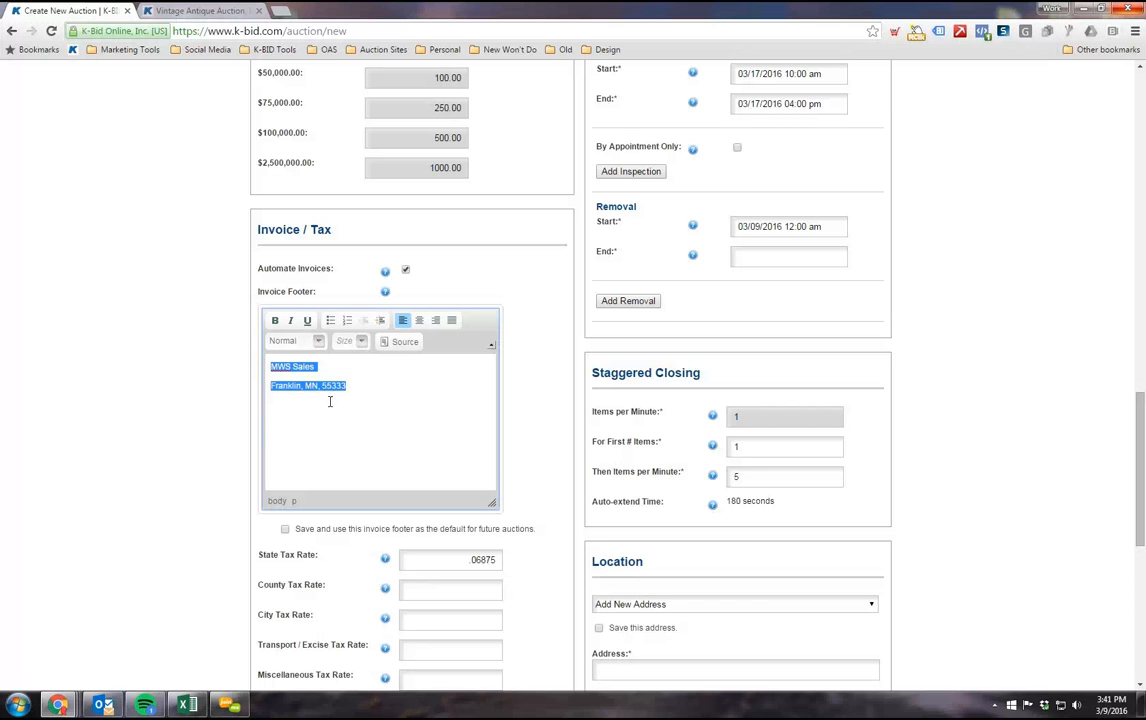
left_click(316, 367)
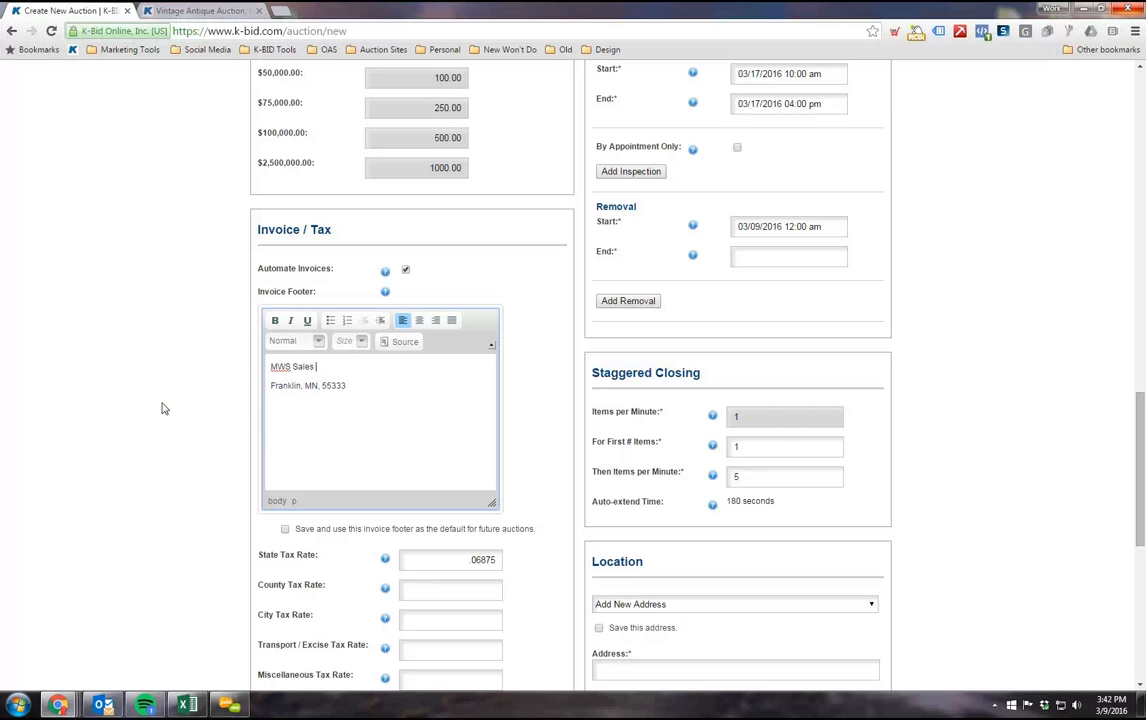
Step: Examine the Bid Increments table and look back over the auction details already entered in the form
scroll(161, 403, "up", 3)
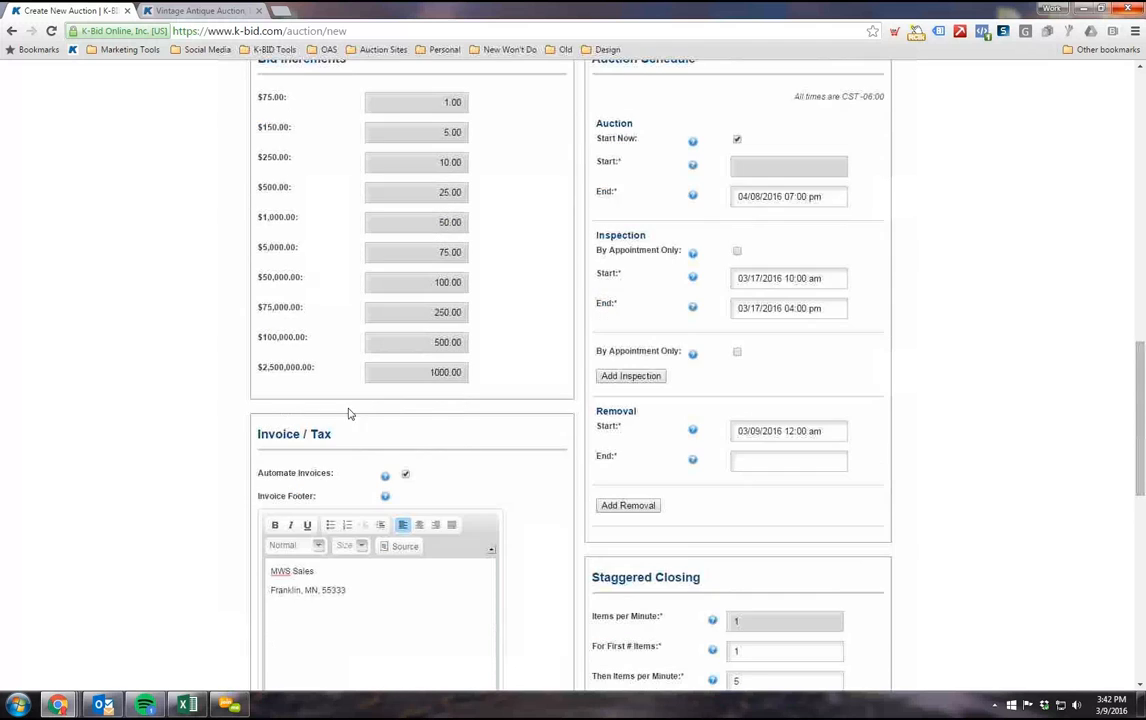
scroll(400, 440, "down", 1)
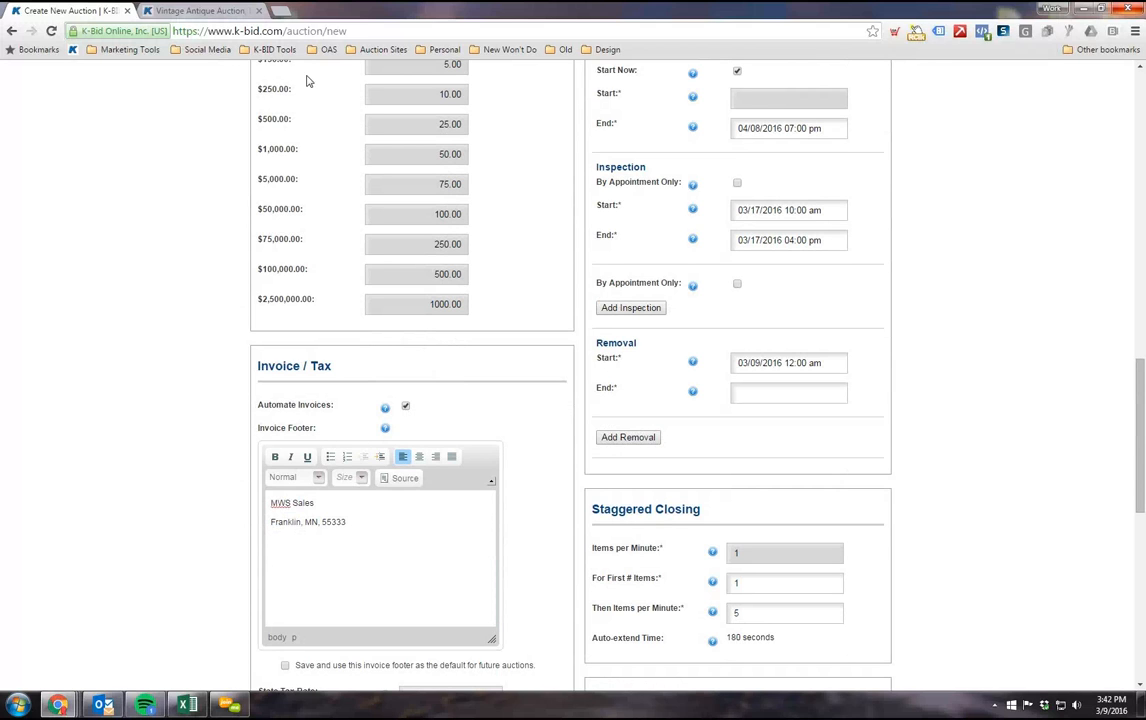
scroll(506, 440, "up", 3)
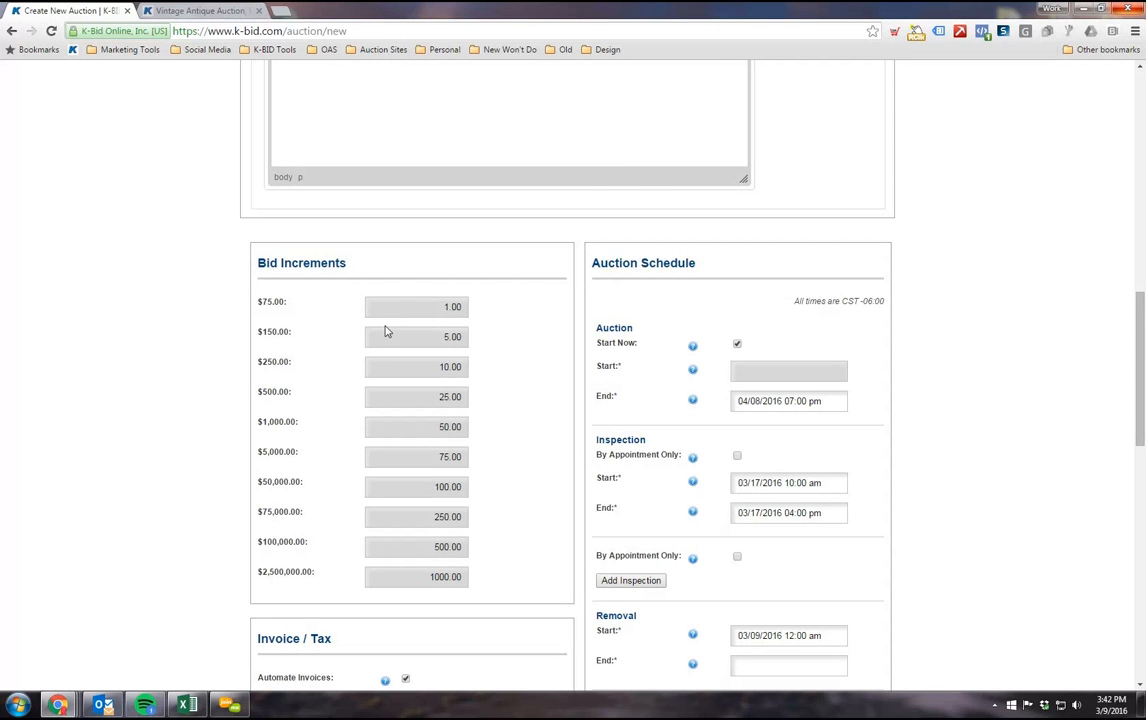
scroll(415, 397, "down", 1)
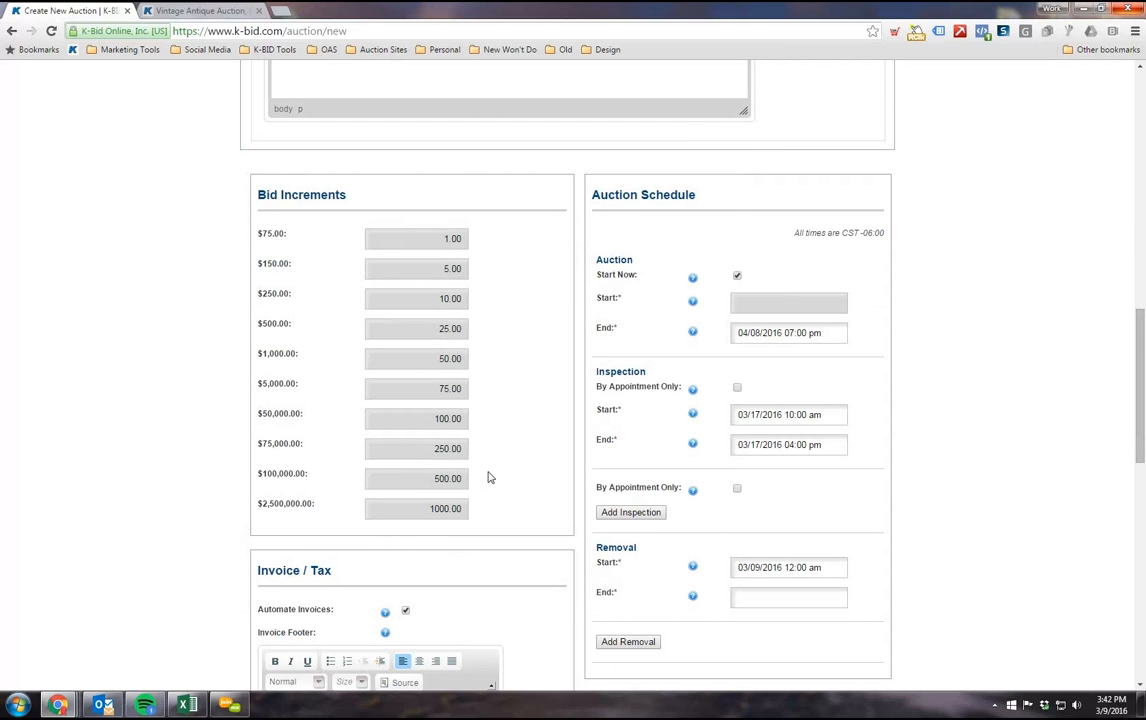
scroll(489, 477, "down", 1)
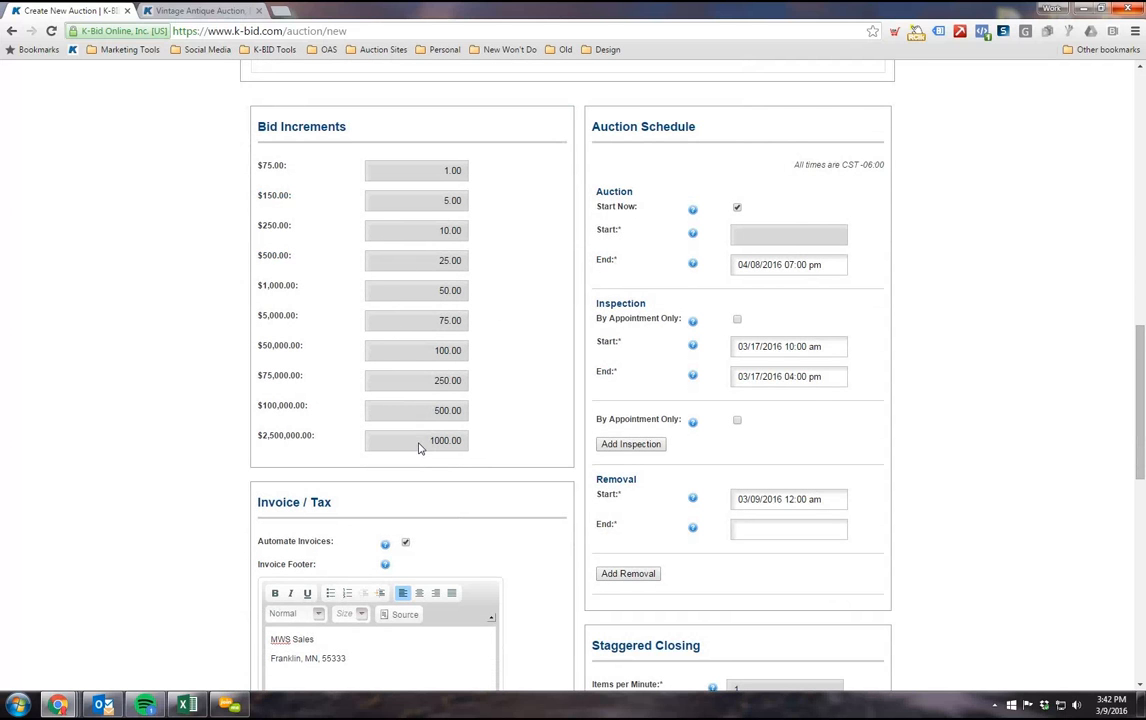
scroll(420, 448, "up", 3)
scroll(448, 497, "up", 10)
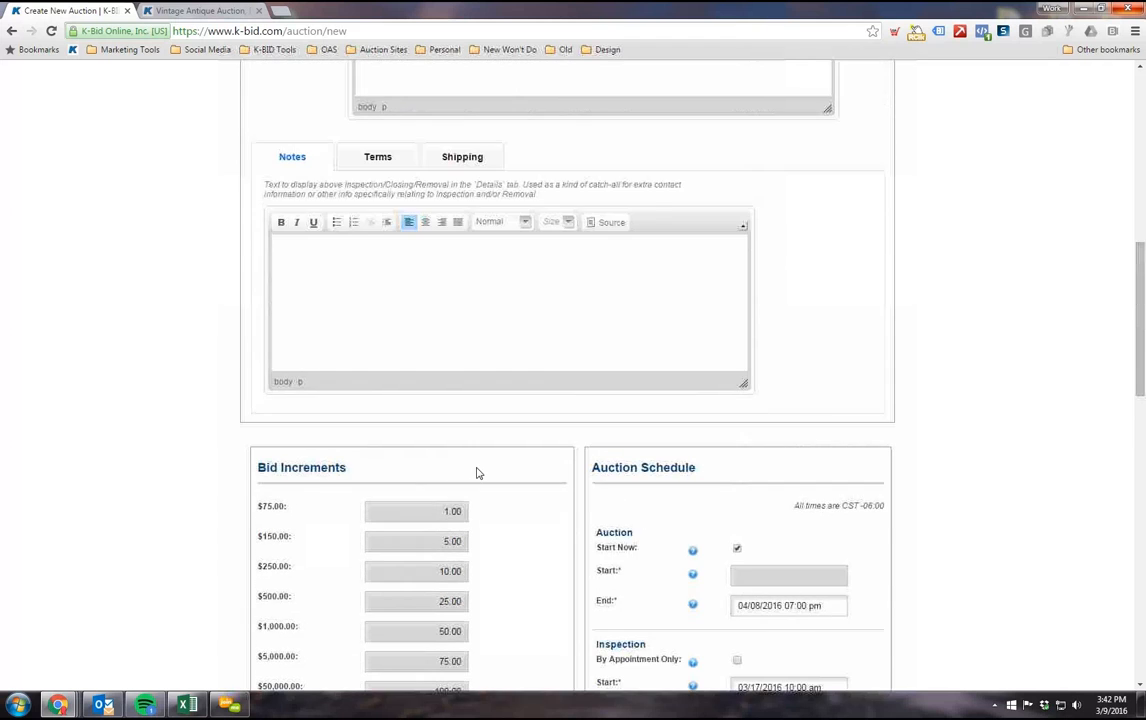
scroll(515, 412, "down", 13)
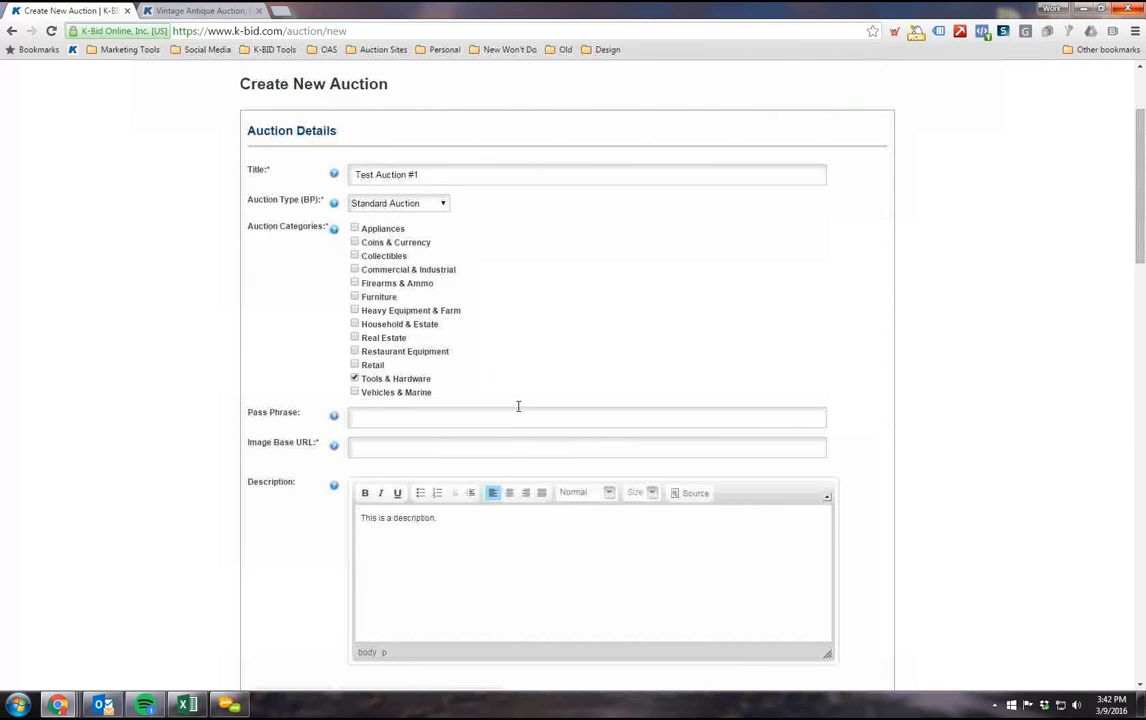
Step: Save the new auction as a draft and find it among the draft auctions on the affiliate dashboard
scroll(531, 410, "down", 10)
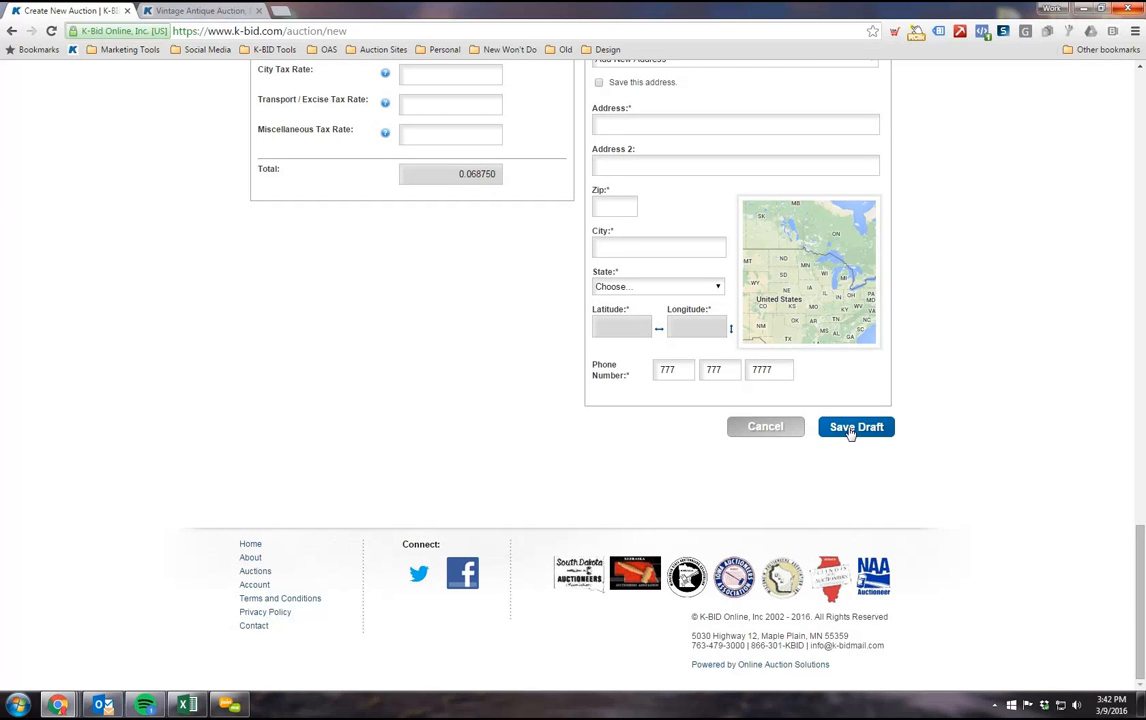
left_click(845, 434)
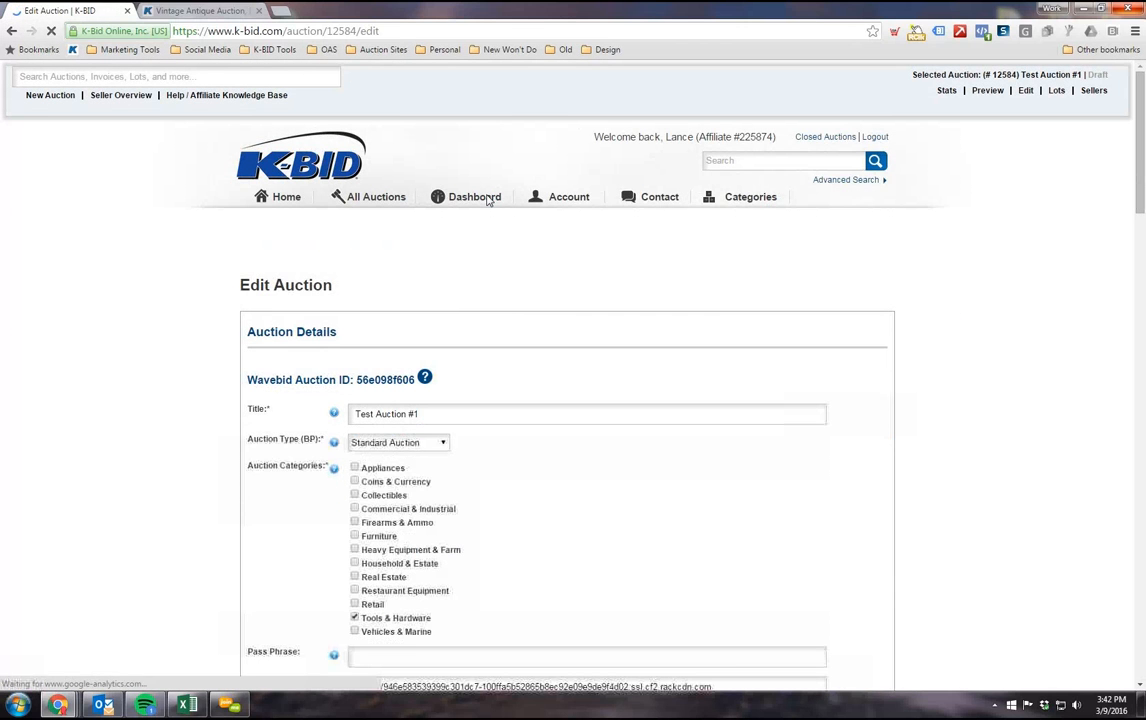
left_click(488, 200)
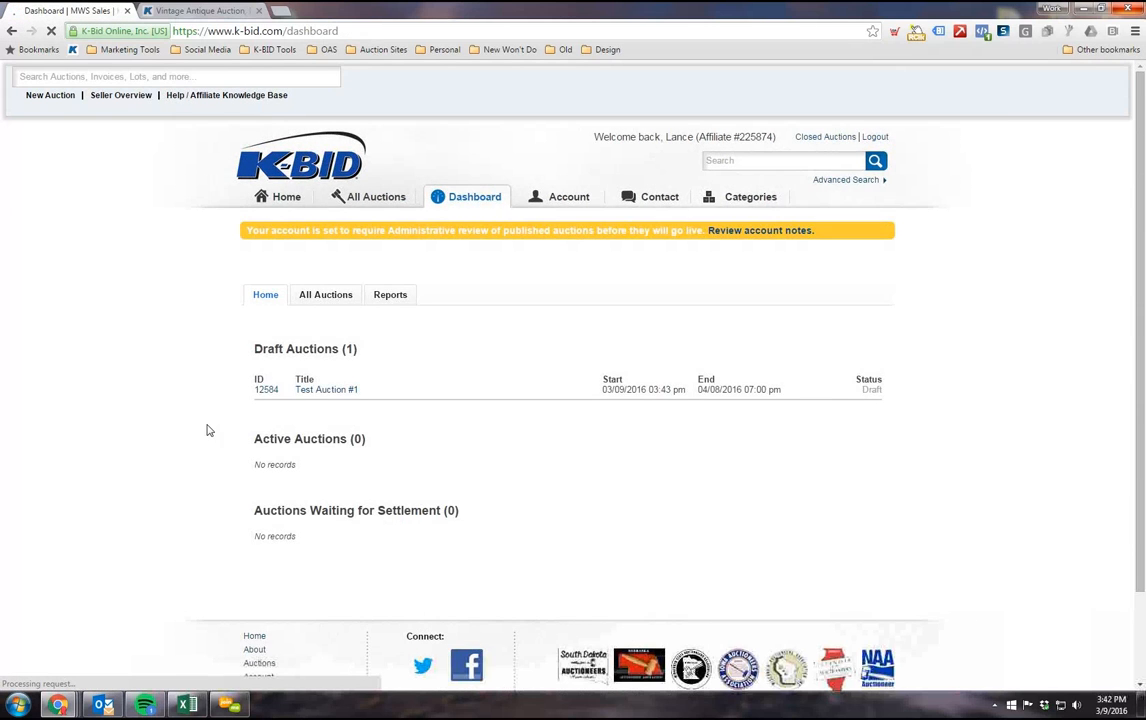
scroll(207, 430, "down", 2)
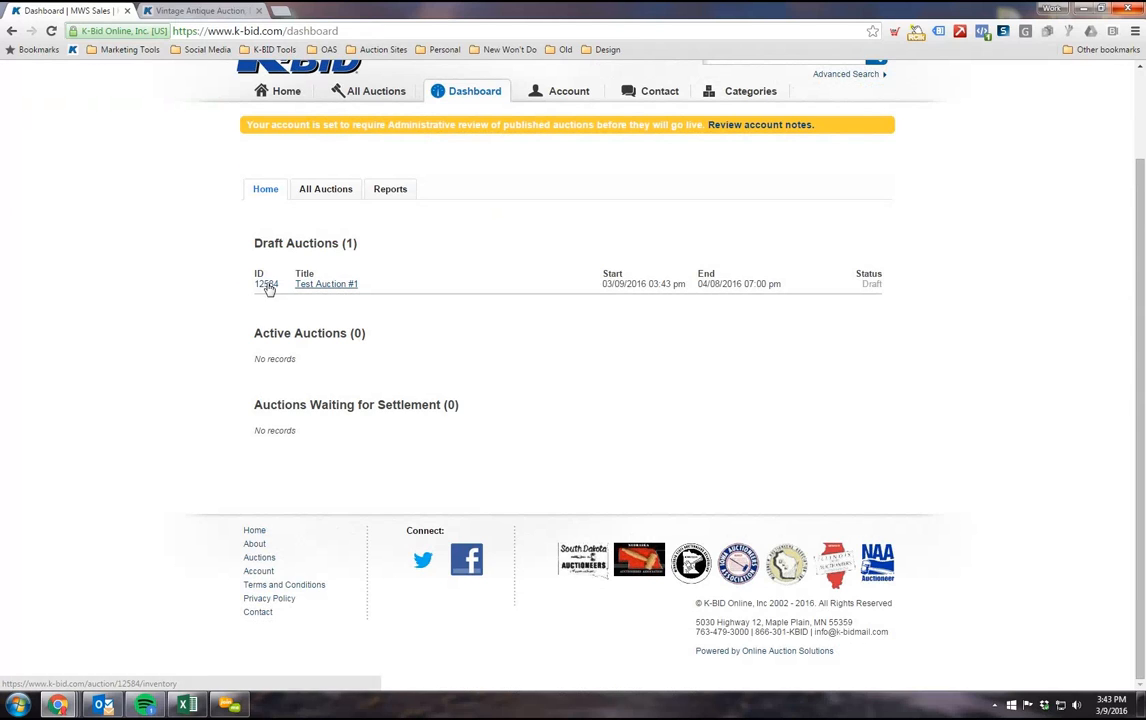
Step: View the dashboard's list of all auctions, return to the dashboard home and open the lot list of Test Auction #1
left_click(325, 192)
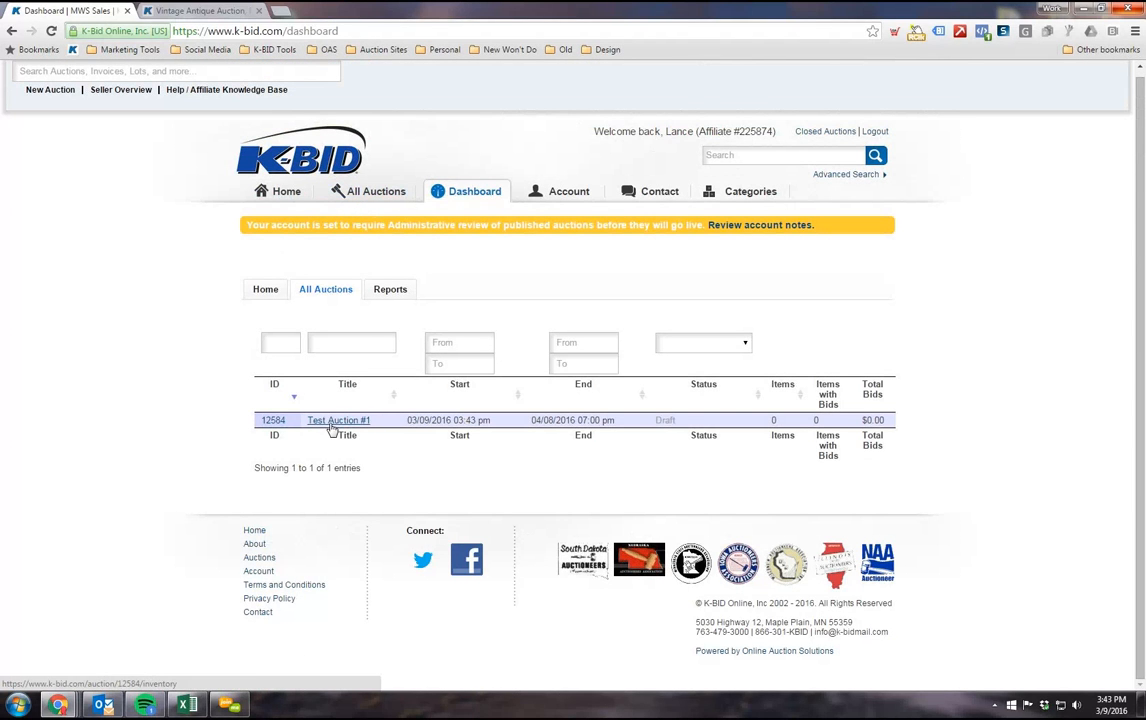
left_click(272, 290)
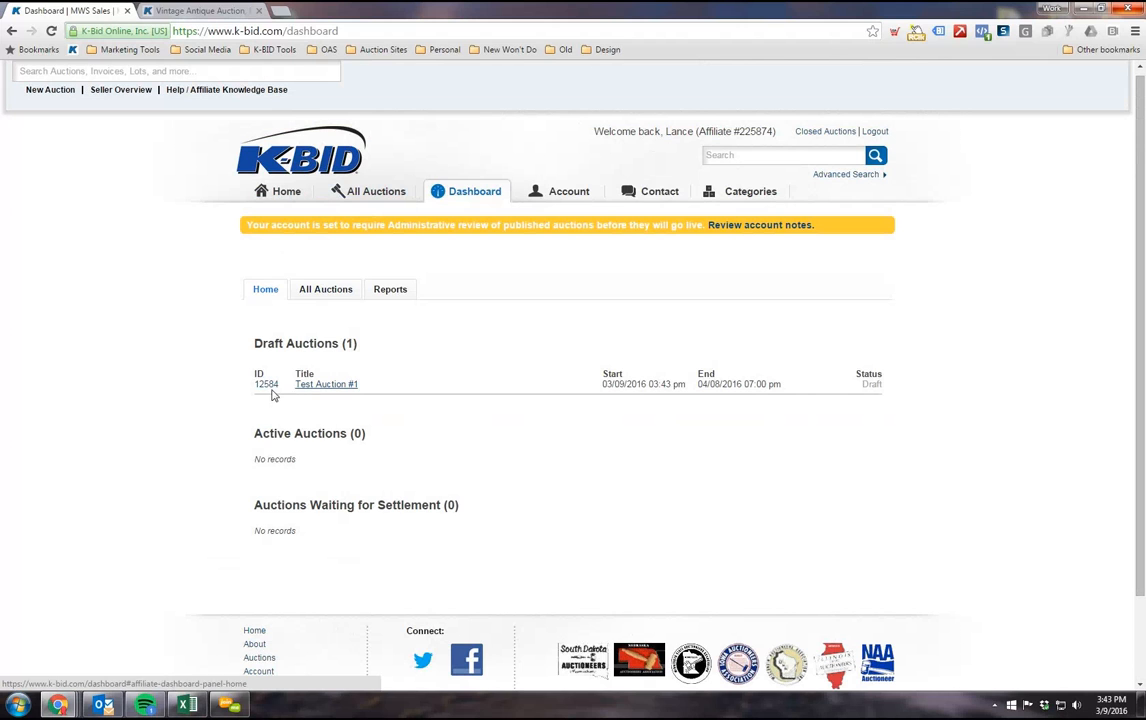
left_click(316, 389)
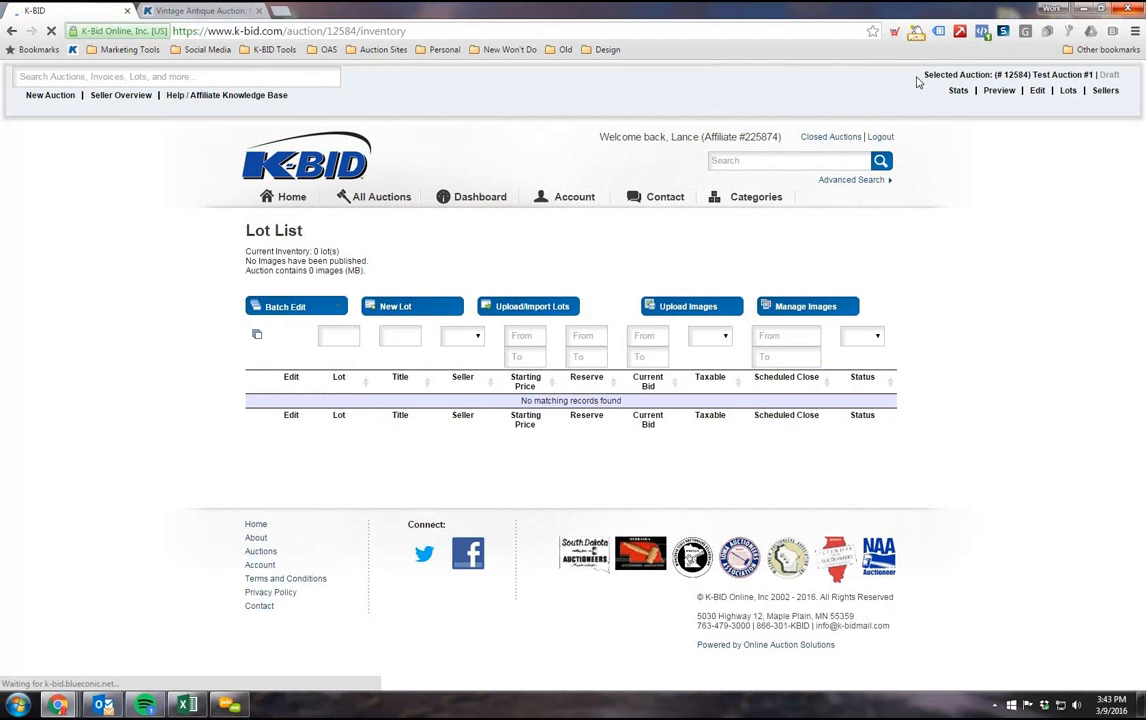
left_click_drag(920, 80, 1121, 80)
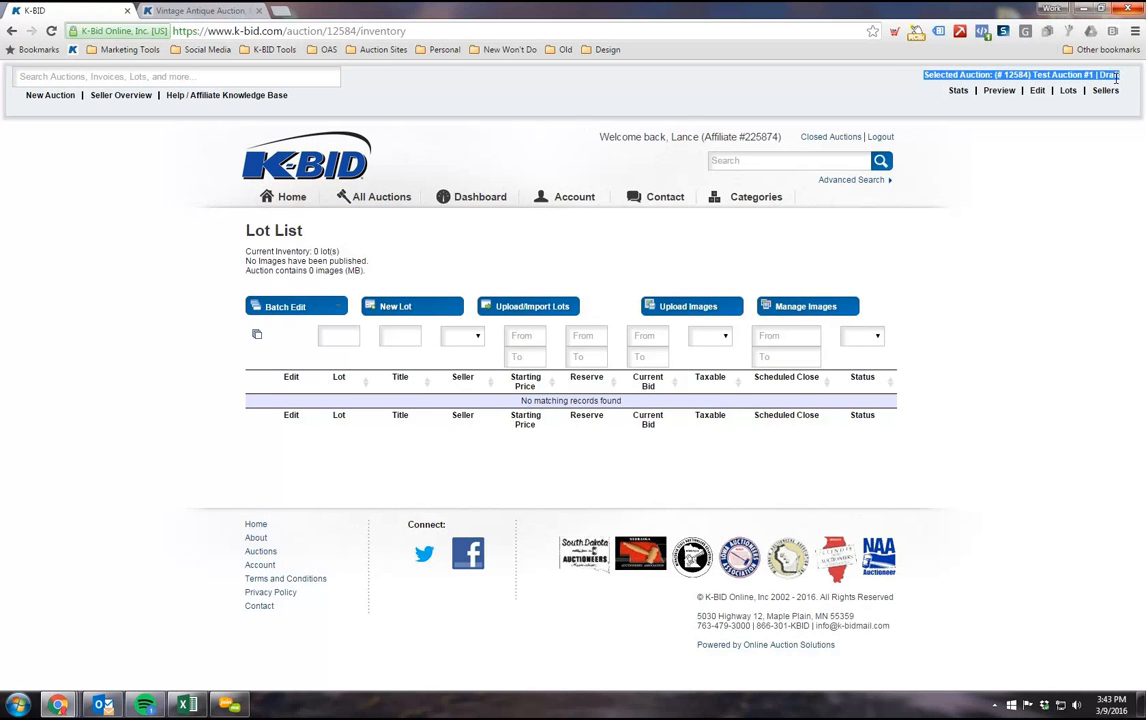
Step: Examine the selected auction's name, draft status and auction number, and compare the number with the page's web address
left_click(1110, 83)
left_click_drag(1033, 77, 1098, 80)
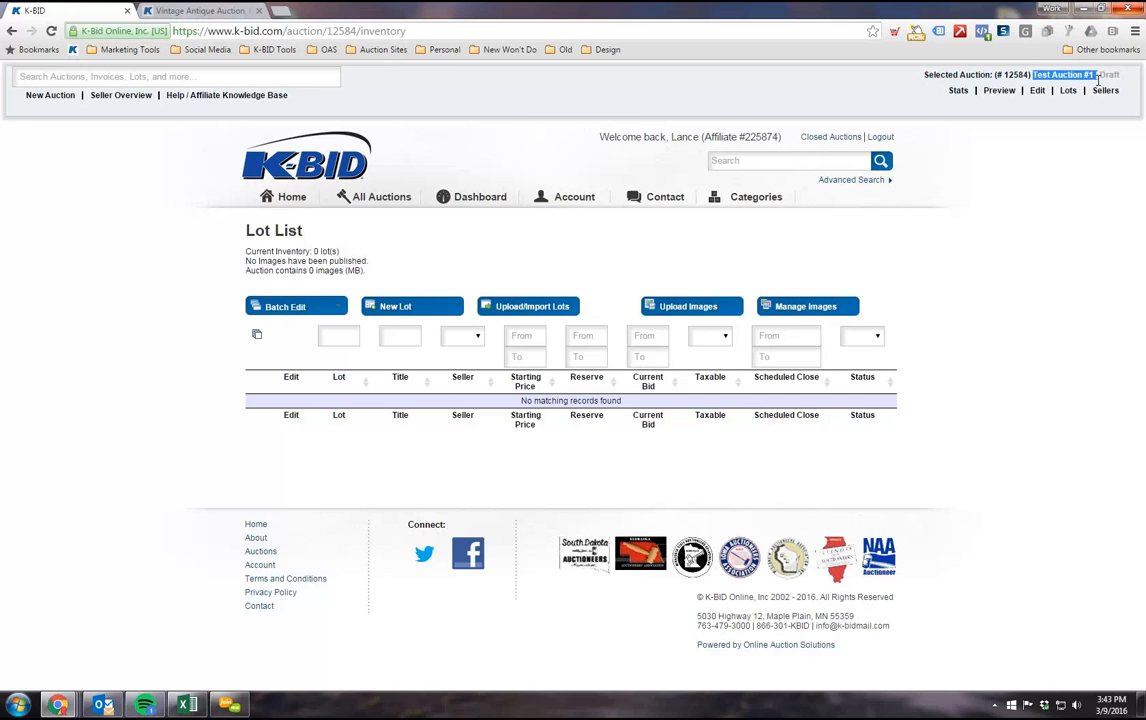
left_click(1110, 77)
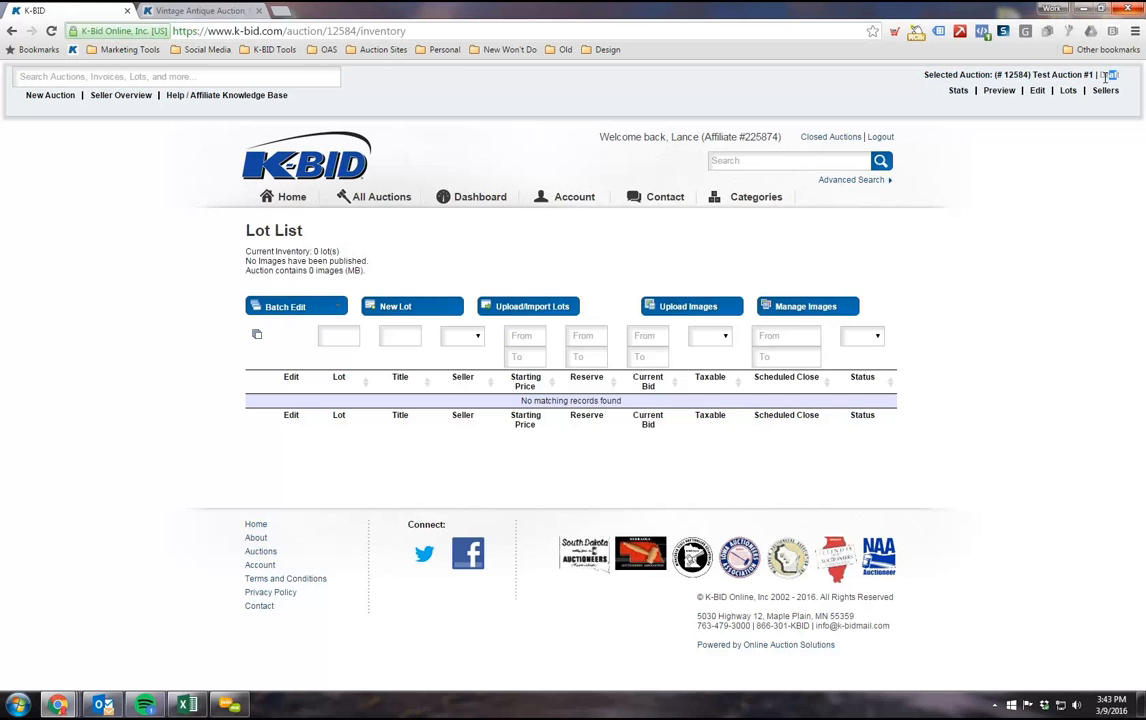
left_click(1115, 75)
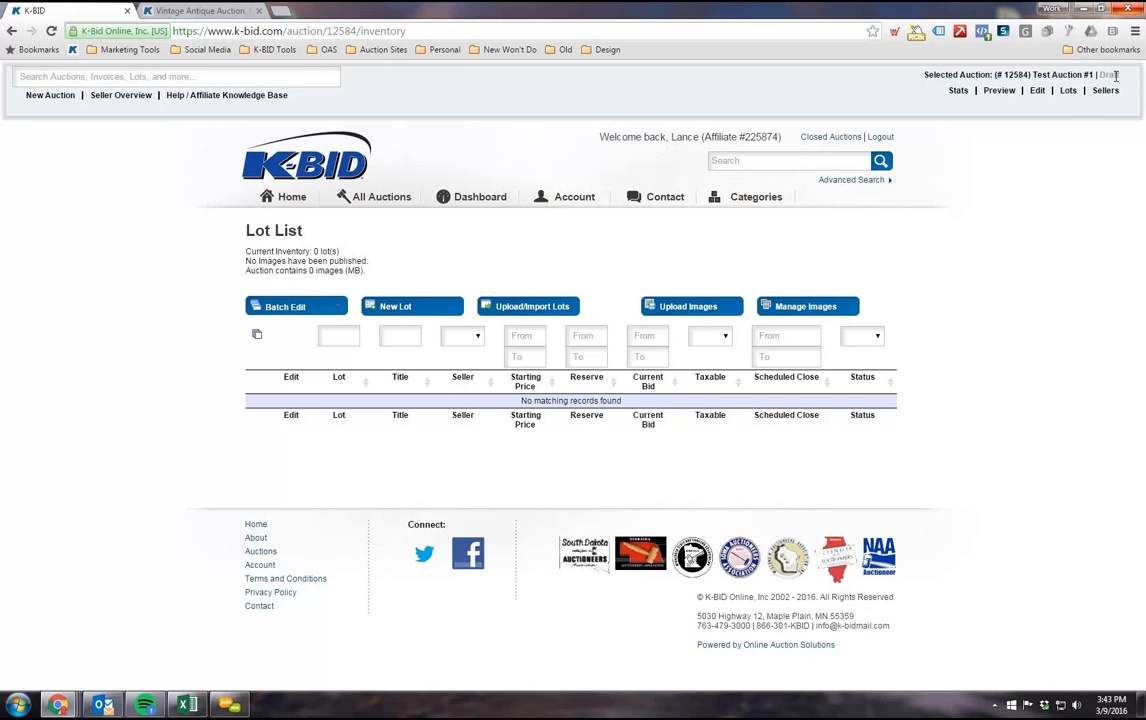
double_click(1017, 77)
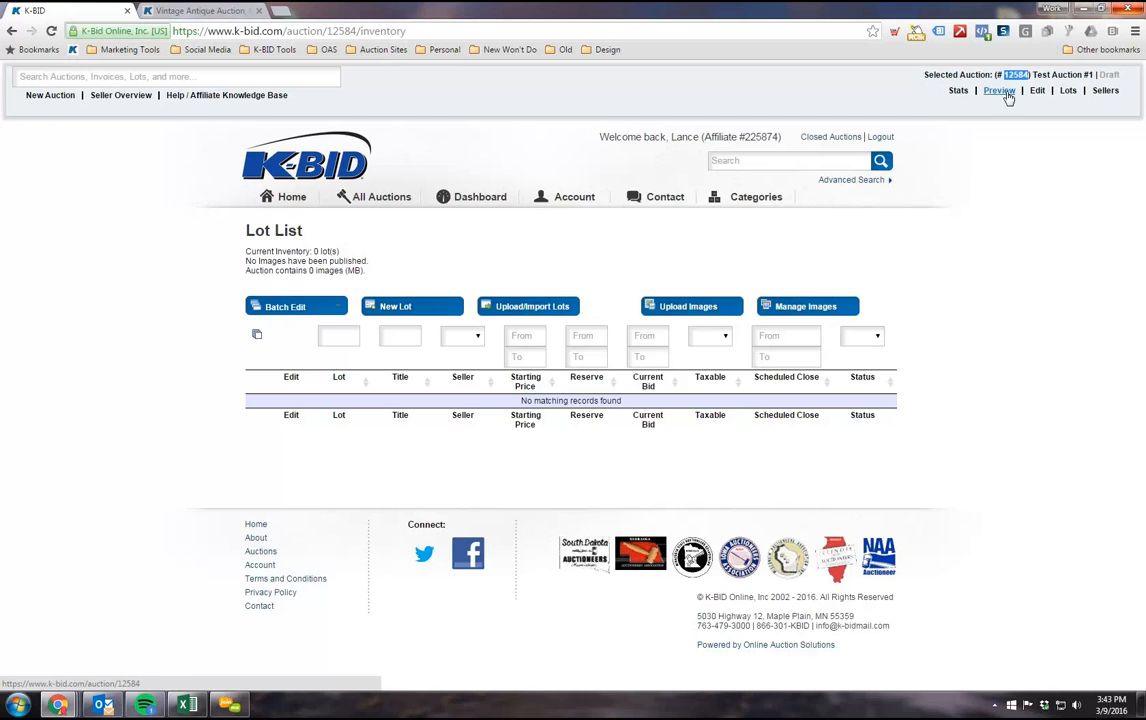
left_click_drag(356, 31, 208, 36)
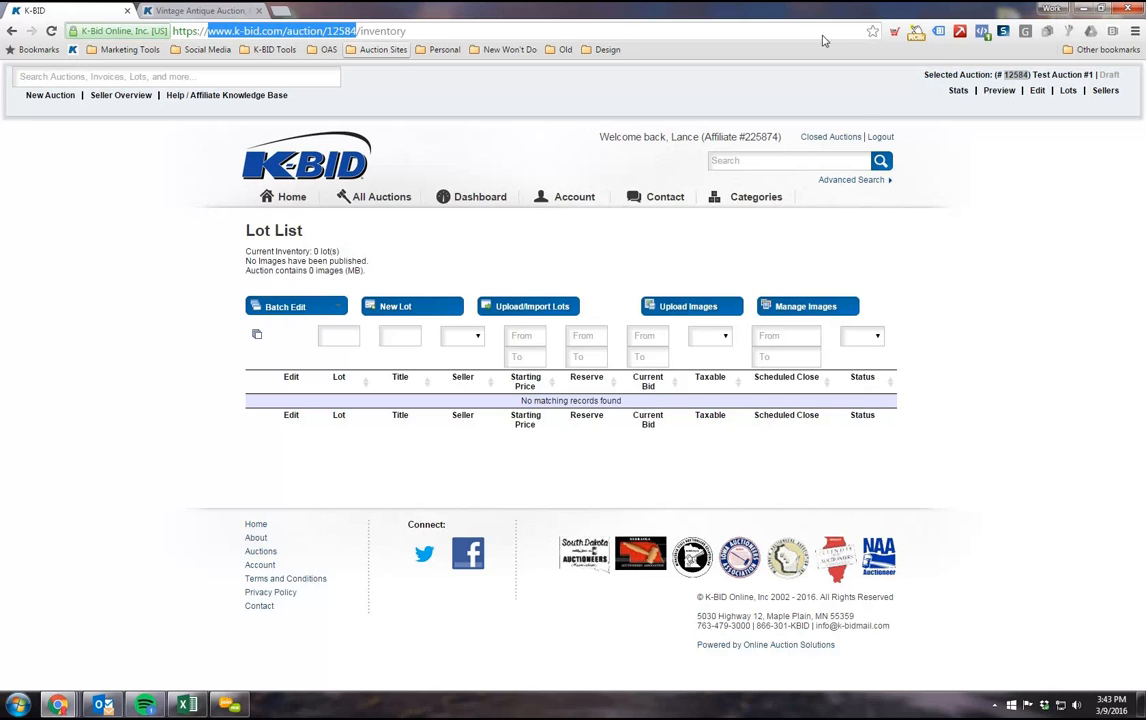
Step: Review the statistics page of Test Auction #1, including item totals, Bidding by the Hour, winning bid amounts and Watch List Statistics
left_click(958, 90)
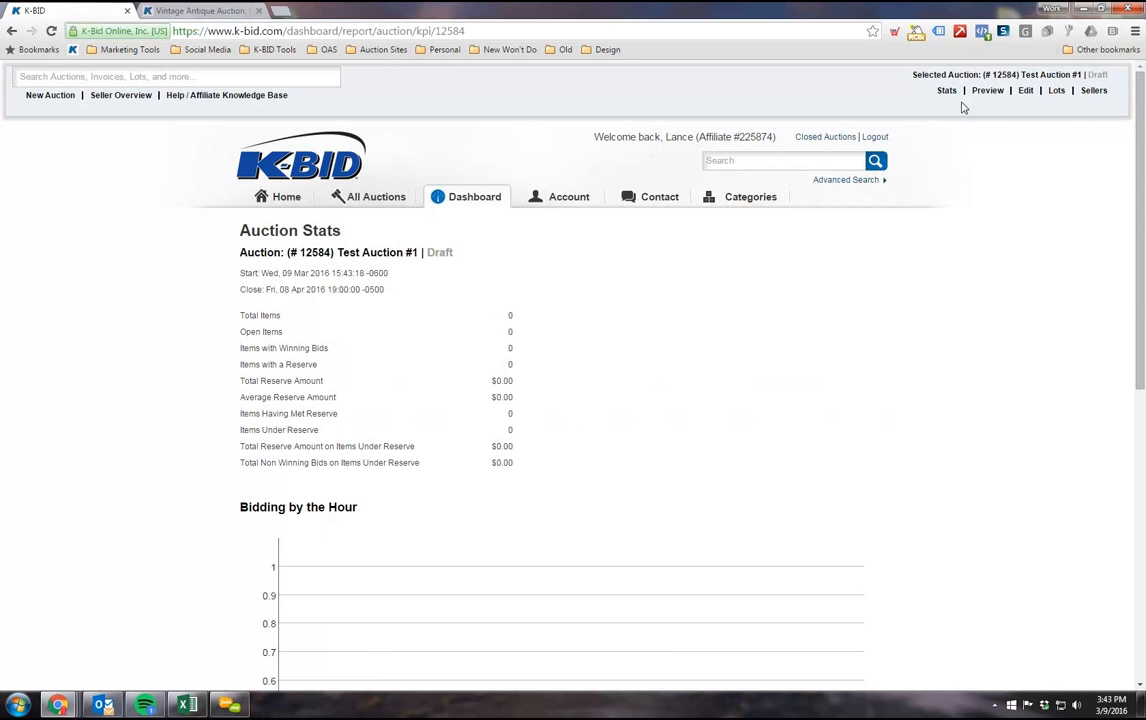
left_click(945, 92)
scroll(298, 277, "down", 1)
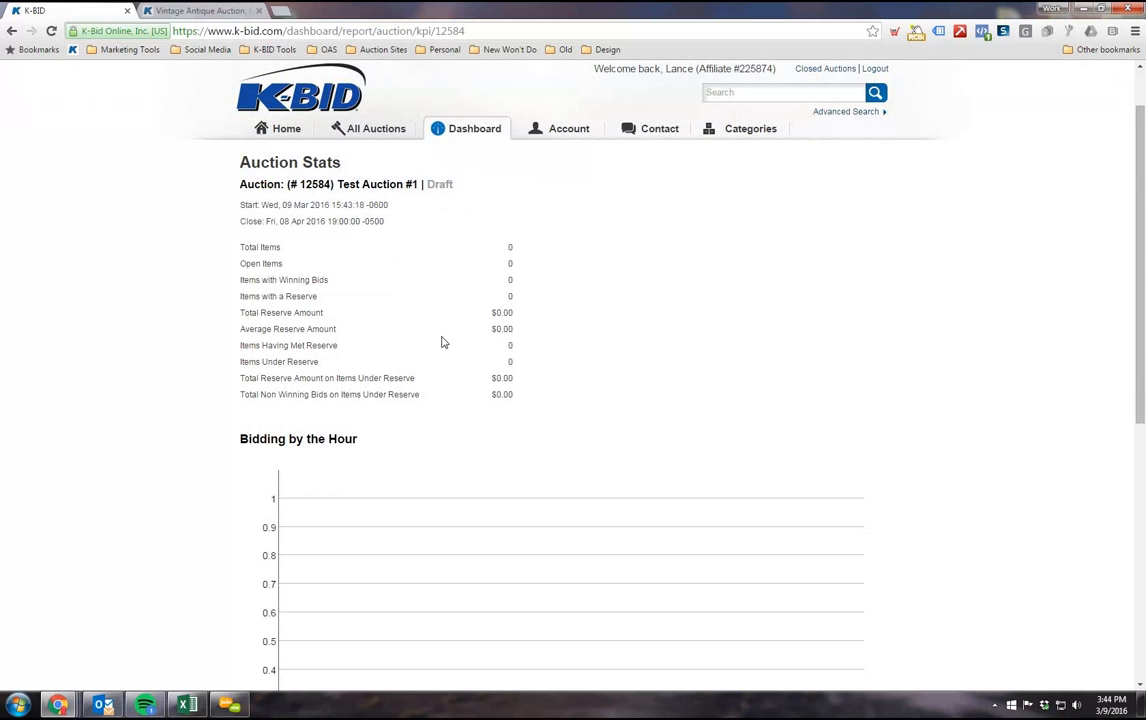
scroll(519, 295, "down", 4)
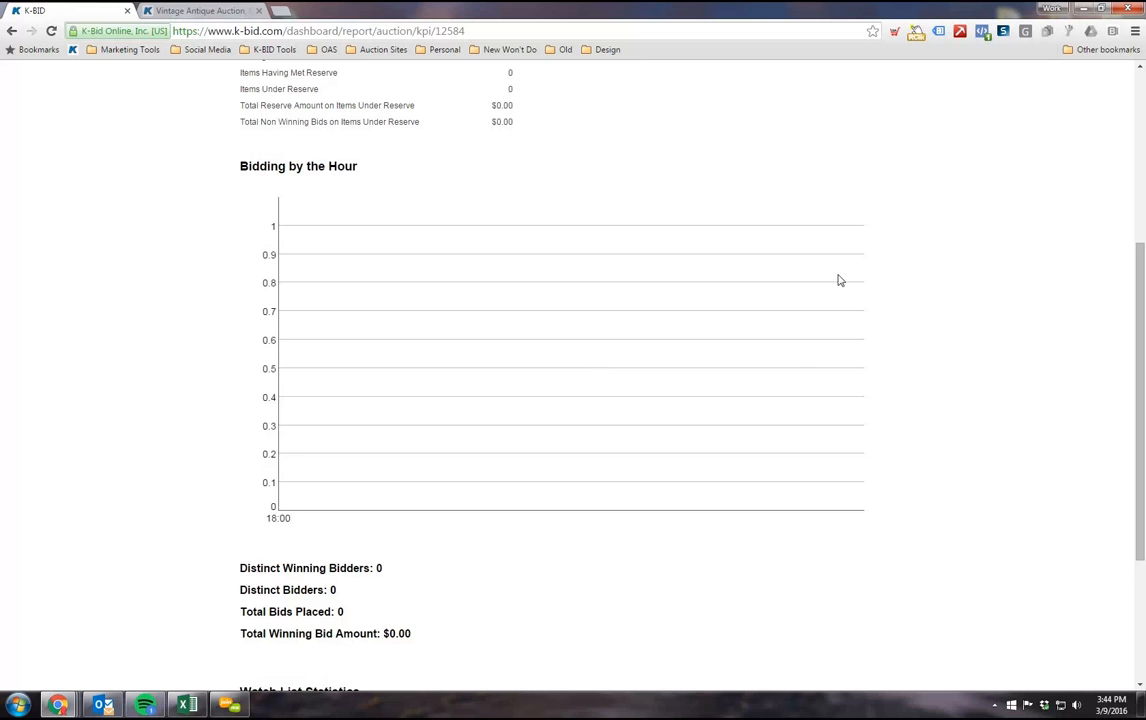
scroll(387, 480, "down", 1)
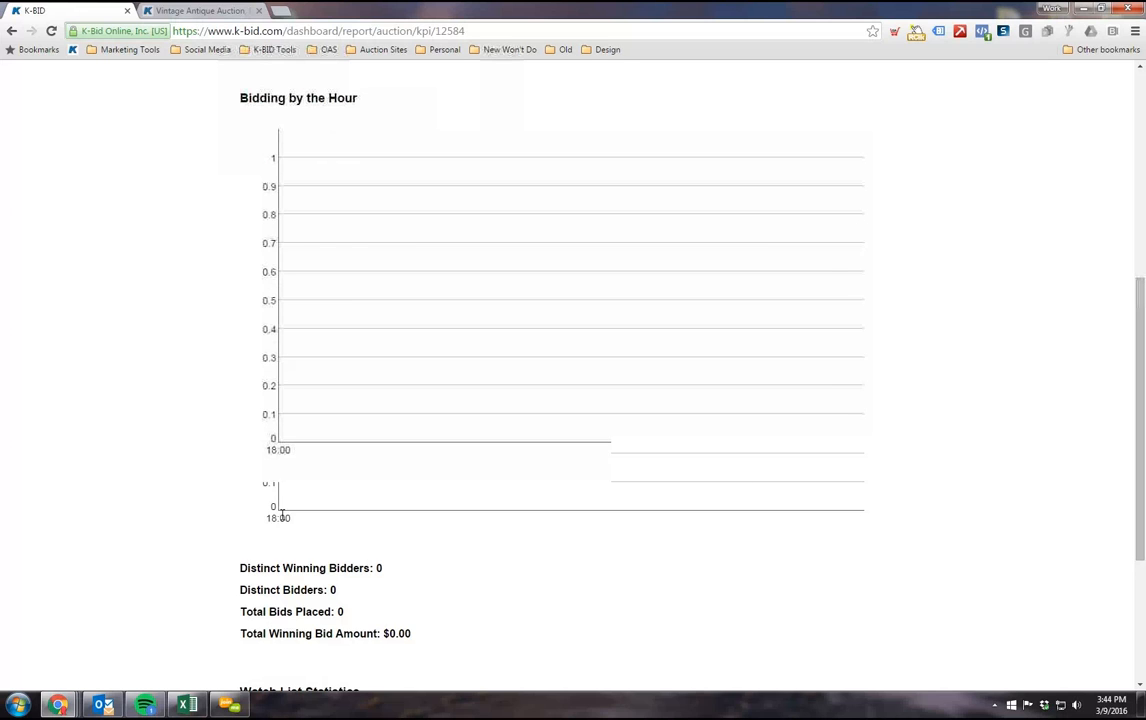
scroll(330, 521, "down", 1)
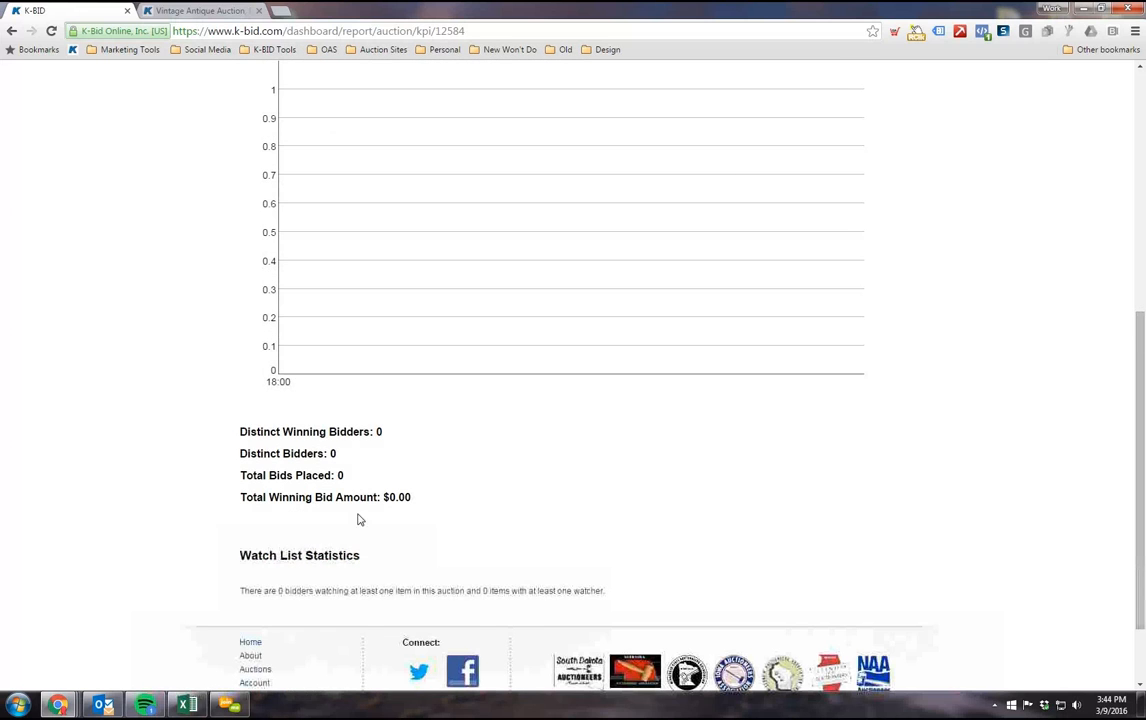
left_click_drag(412, 500, 390, 499)
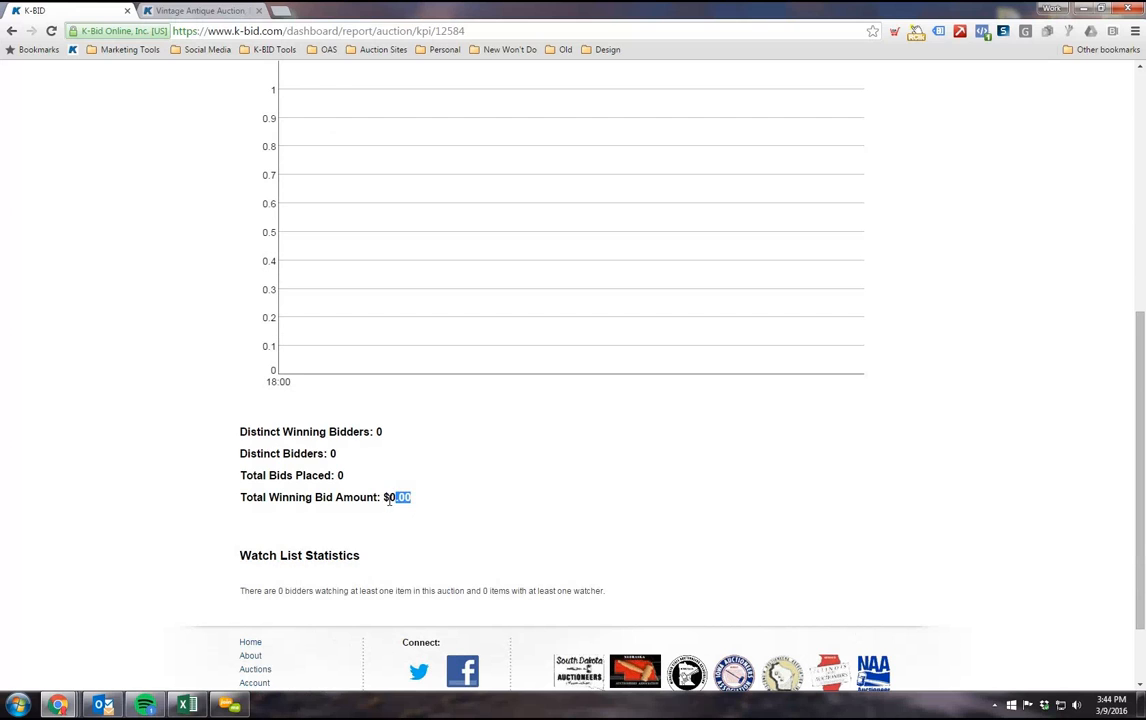
left_click(280, 534)
scroll(385, 508, "down", 1)
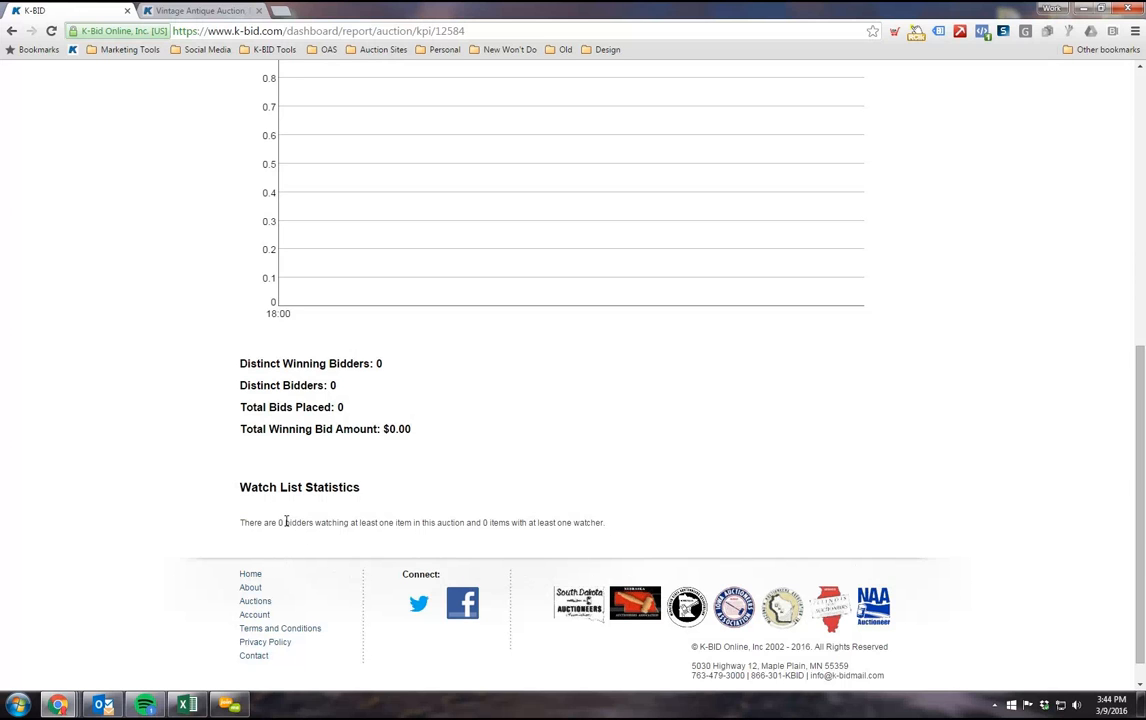
scroll(249, 502, "up", 6)
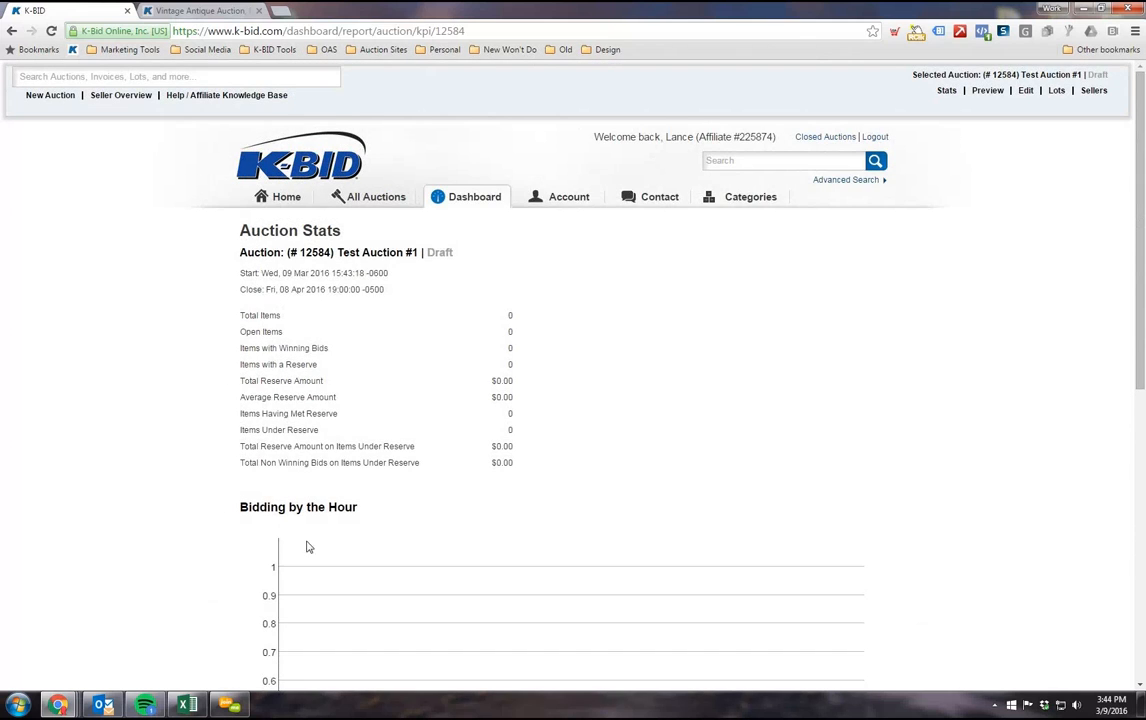
scroll(263, 415, "down", 1)
scroll(168, 297, "up", 1)
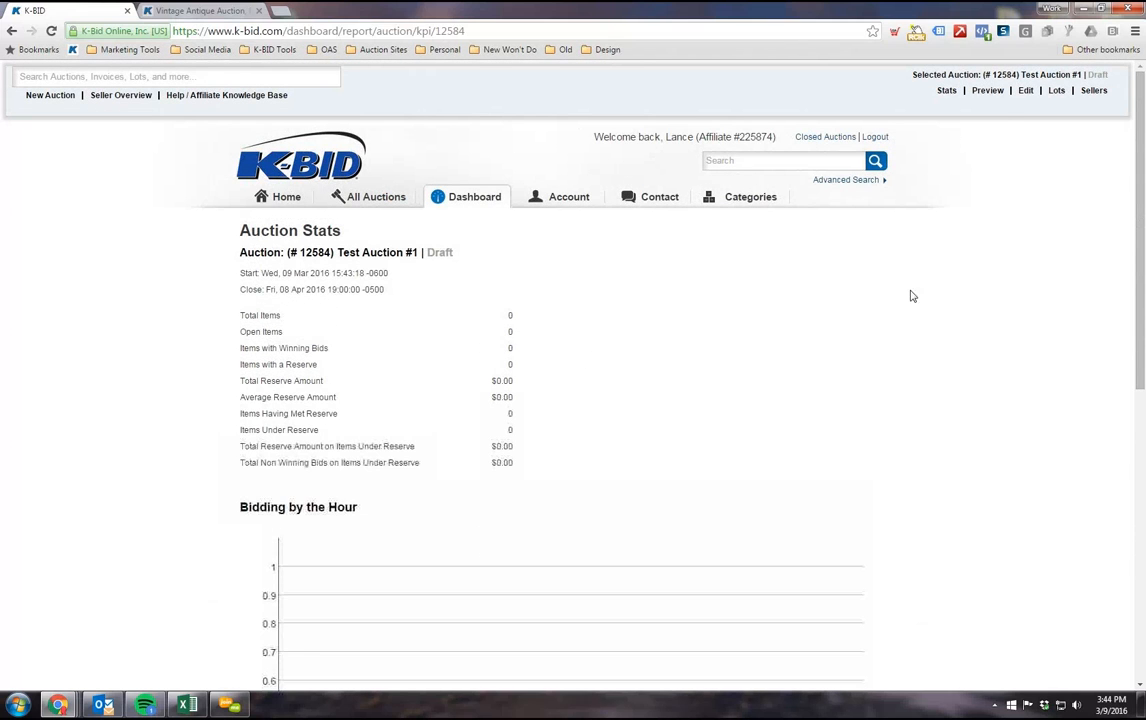
Step: Preview the public page of Test Auction #1 and look over its details and bidding increments
left_click(988, 91)
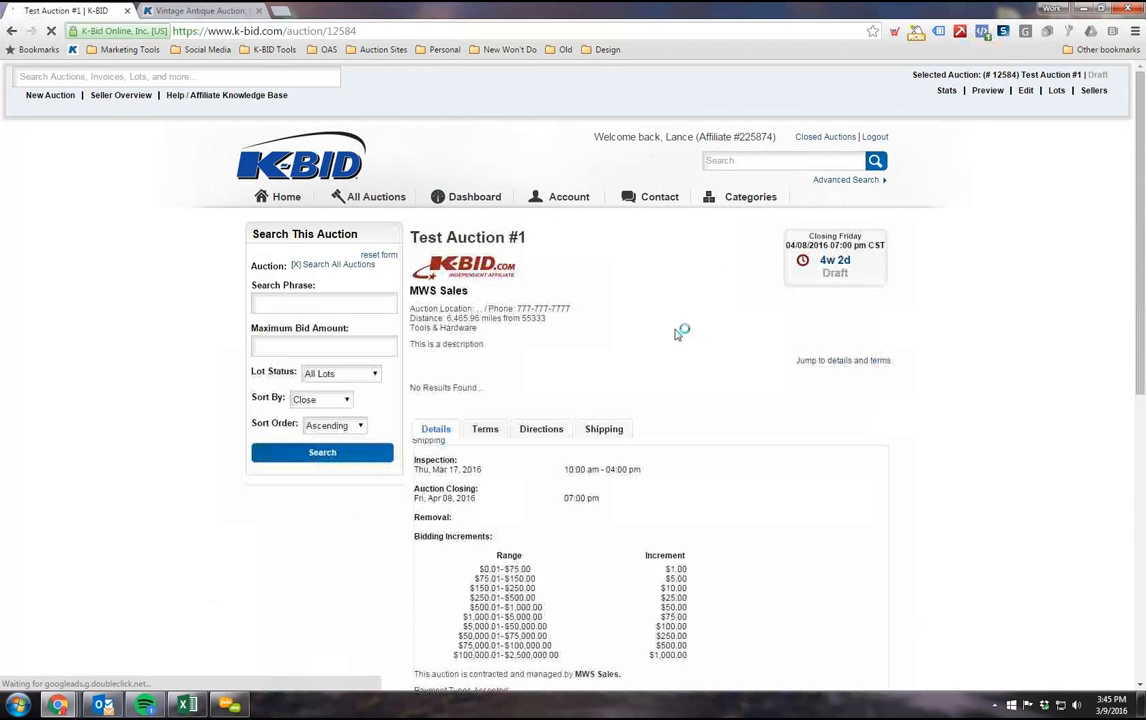
scroll(666, 346, "down", 1)
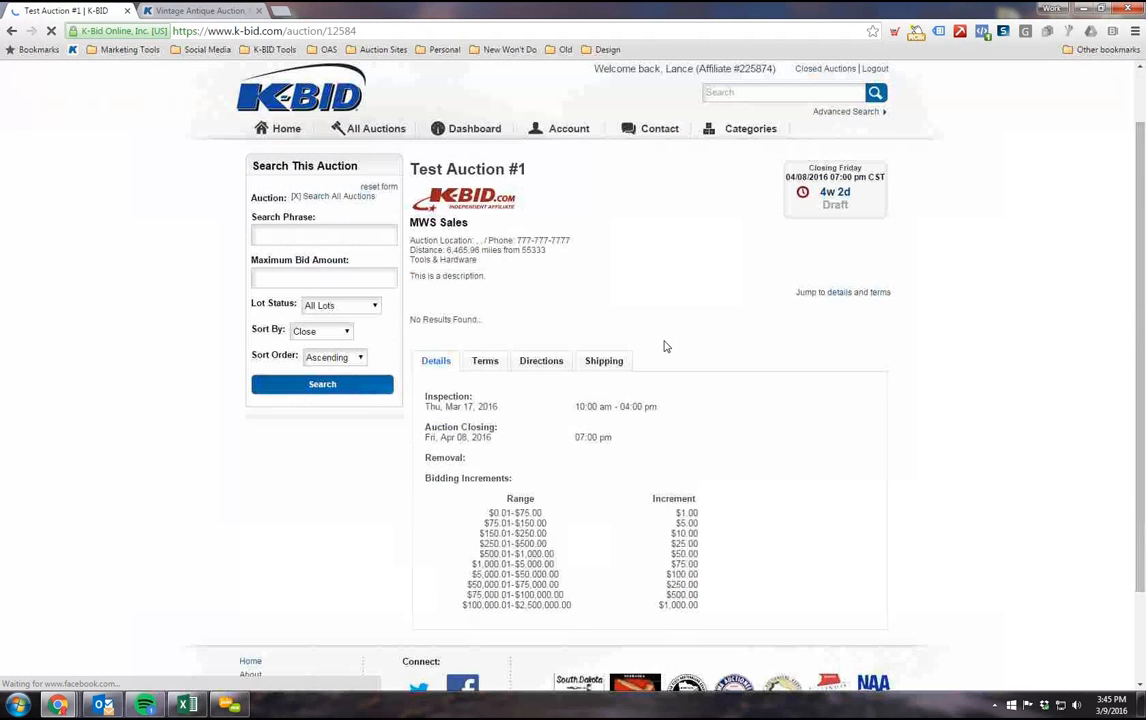
scroll(663, 338, "down", 1)
scroll(663, 338, "up", 1)
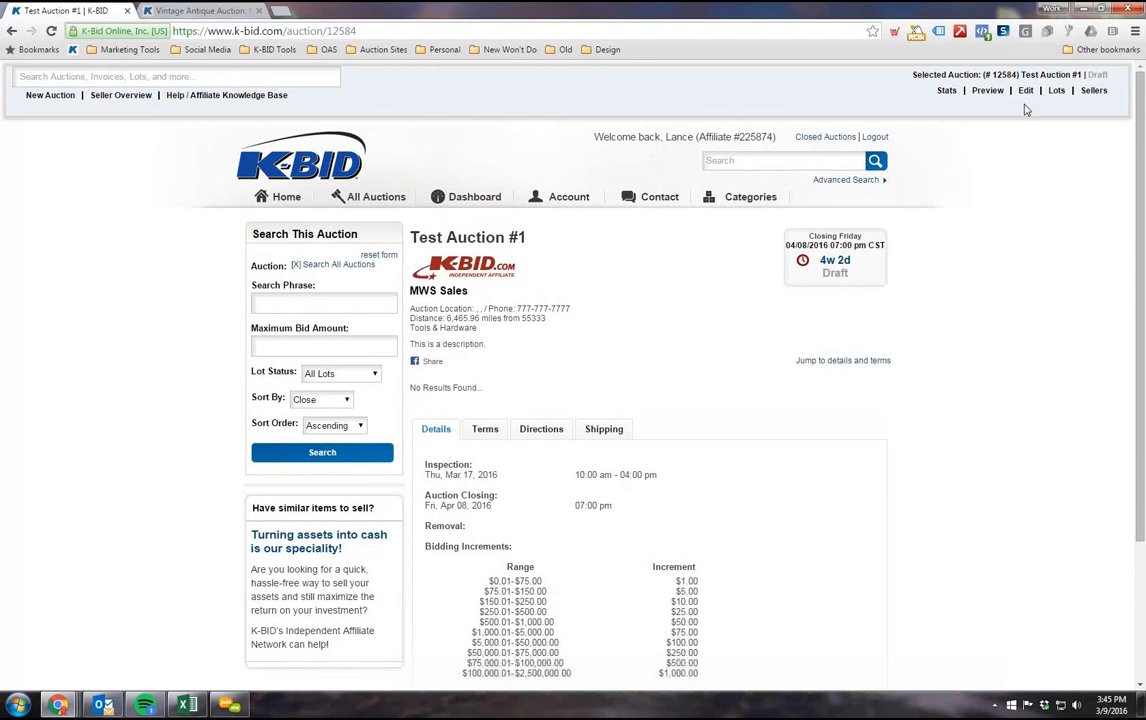
Step: Open Test Auction #1 for editing and look over its details, notes, bid increments and schedule
left_click(1025, 92)
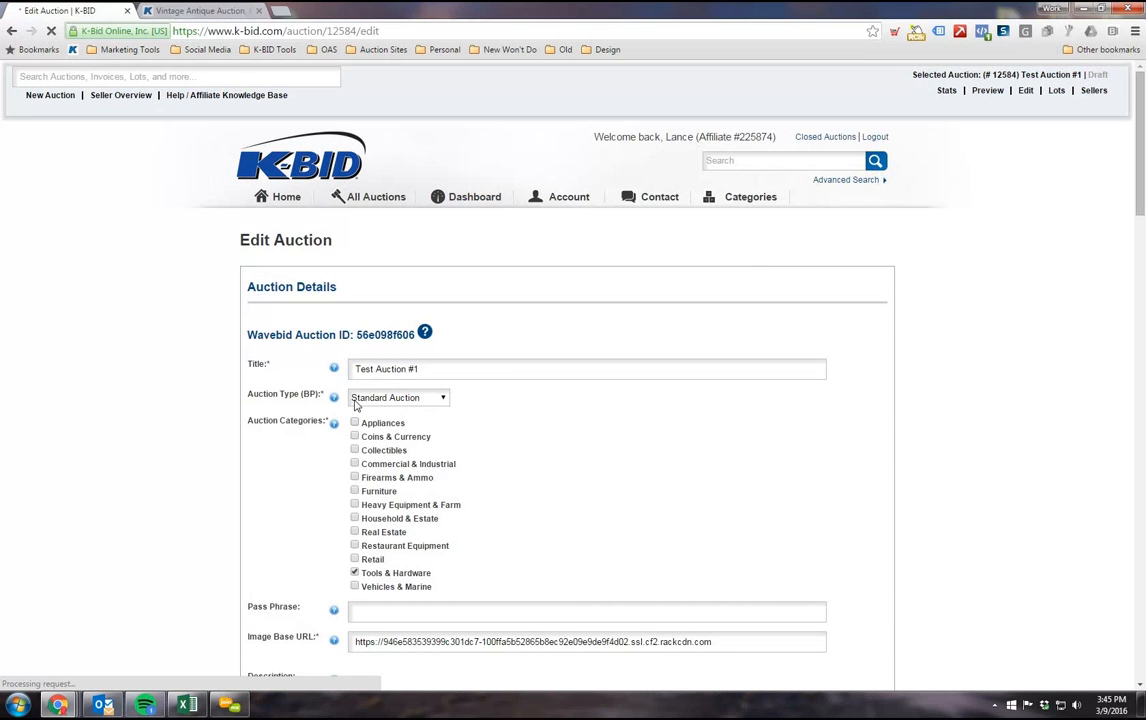
scroll(549, 363, "down", 2)
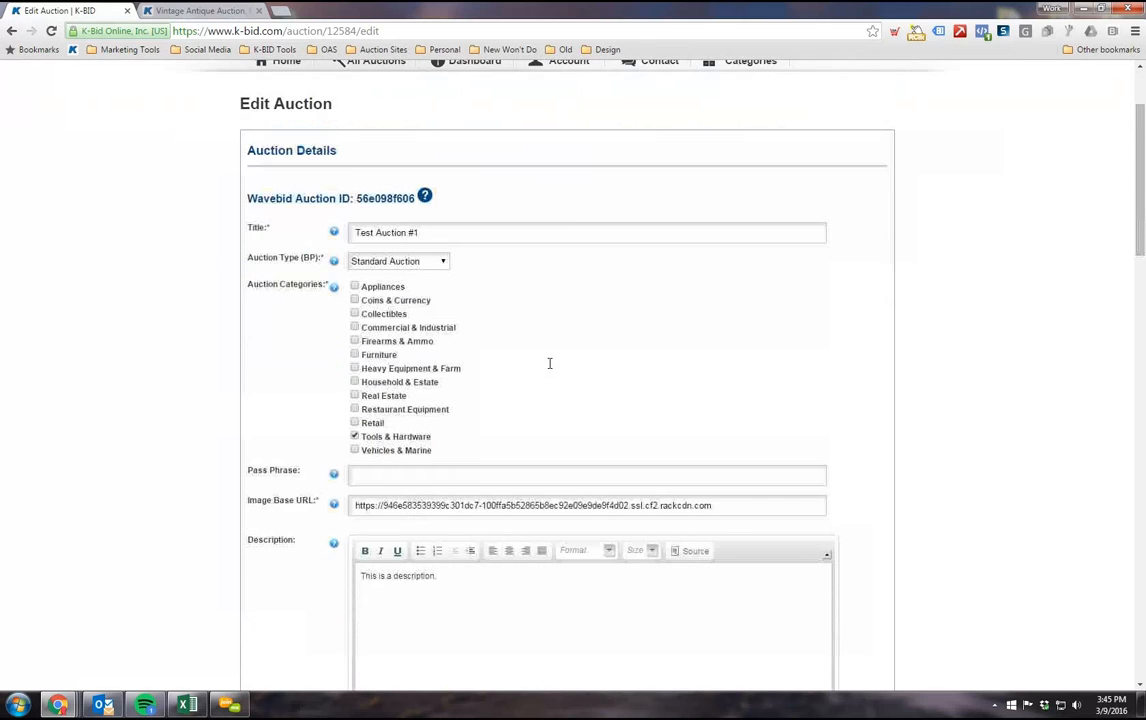
scroll(549, 363, "down", 5)
left_click(346, 413)
scroll(985, 470, "down", 1)
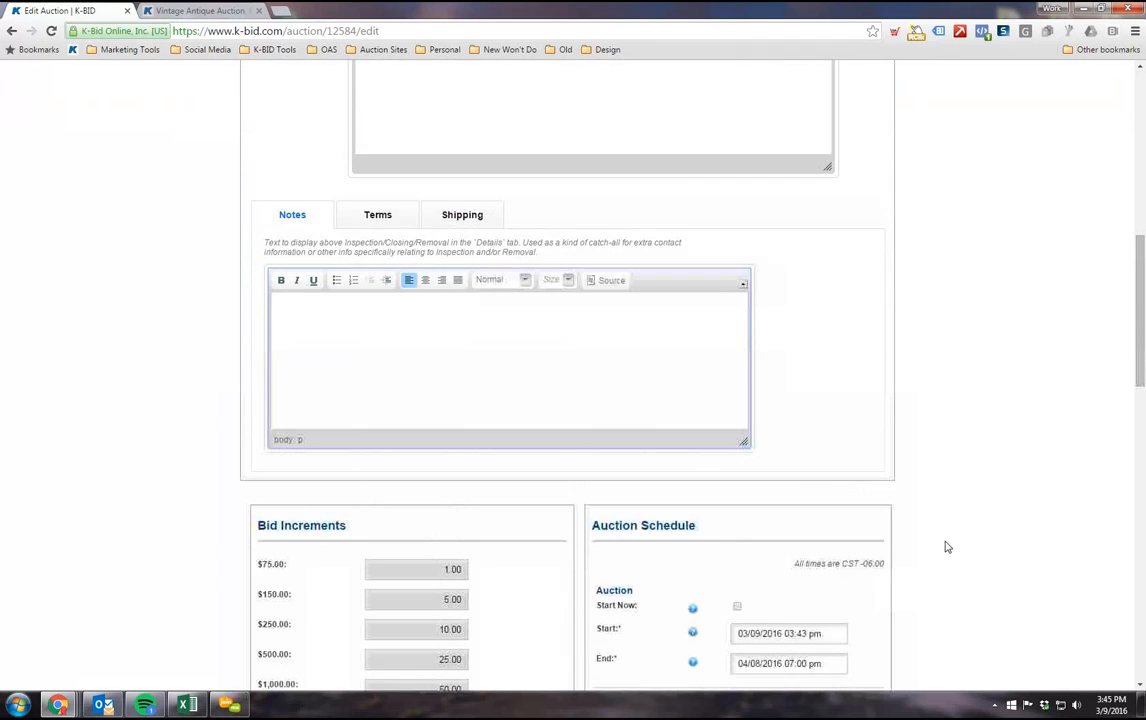
scroll(955, 548, "up", 10)
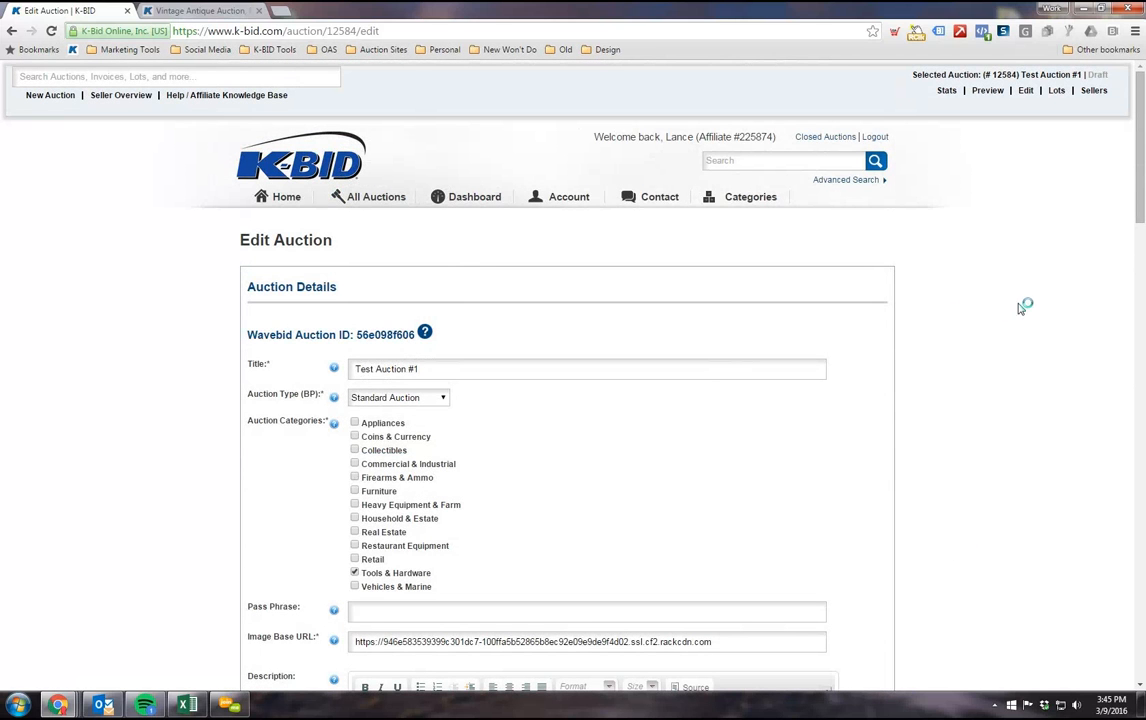
Step: Start a new lot in Test Auction #1 with lot number 17 and the title "1997 Chevy Truck"
left_click(1056, 92)
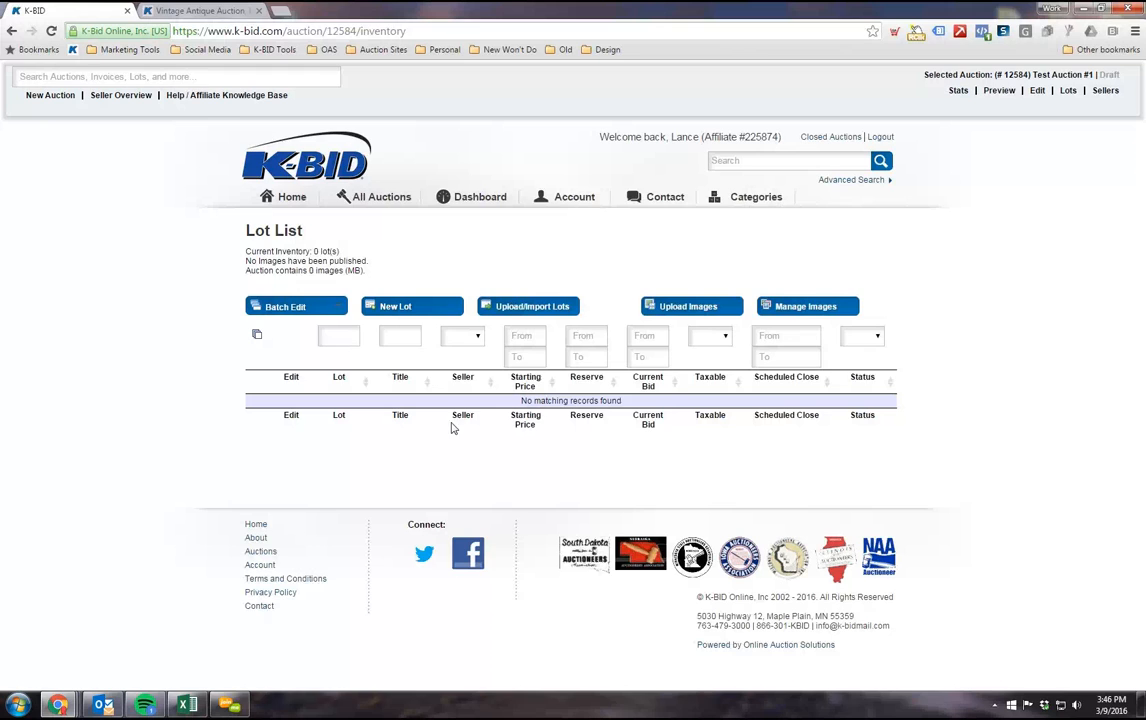
left_click(400, 313)
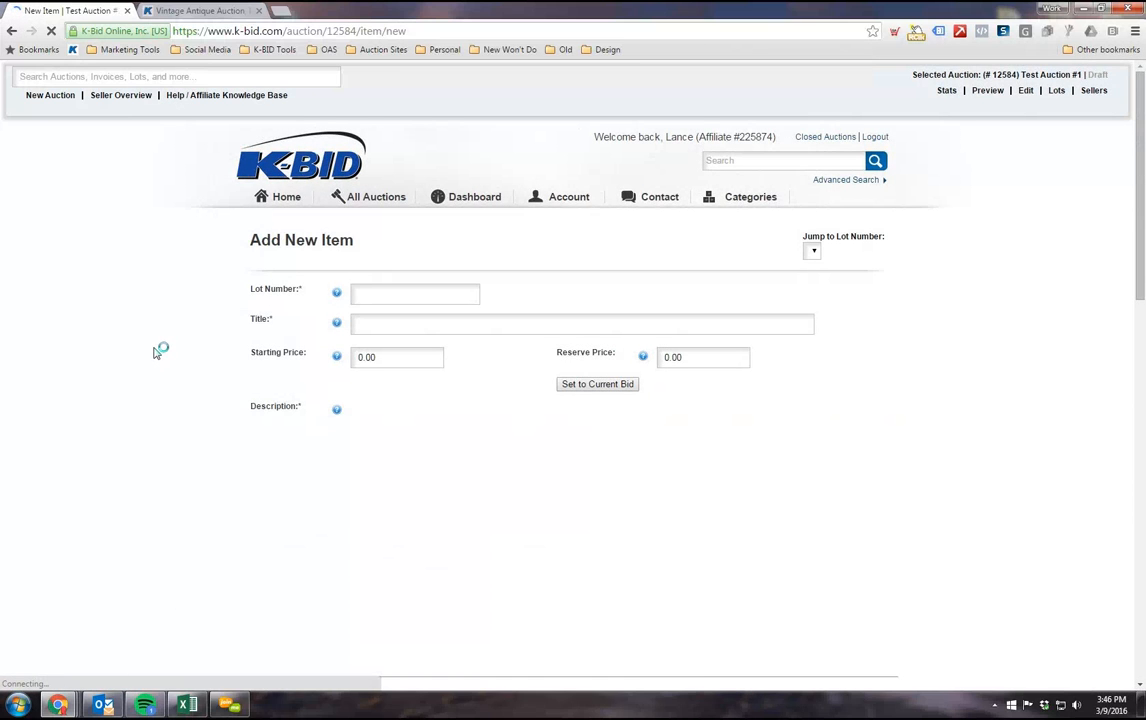
scroll(192, 365, "down", 1)
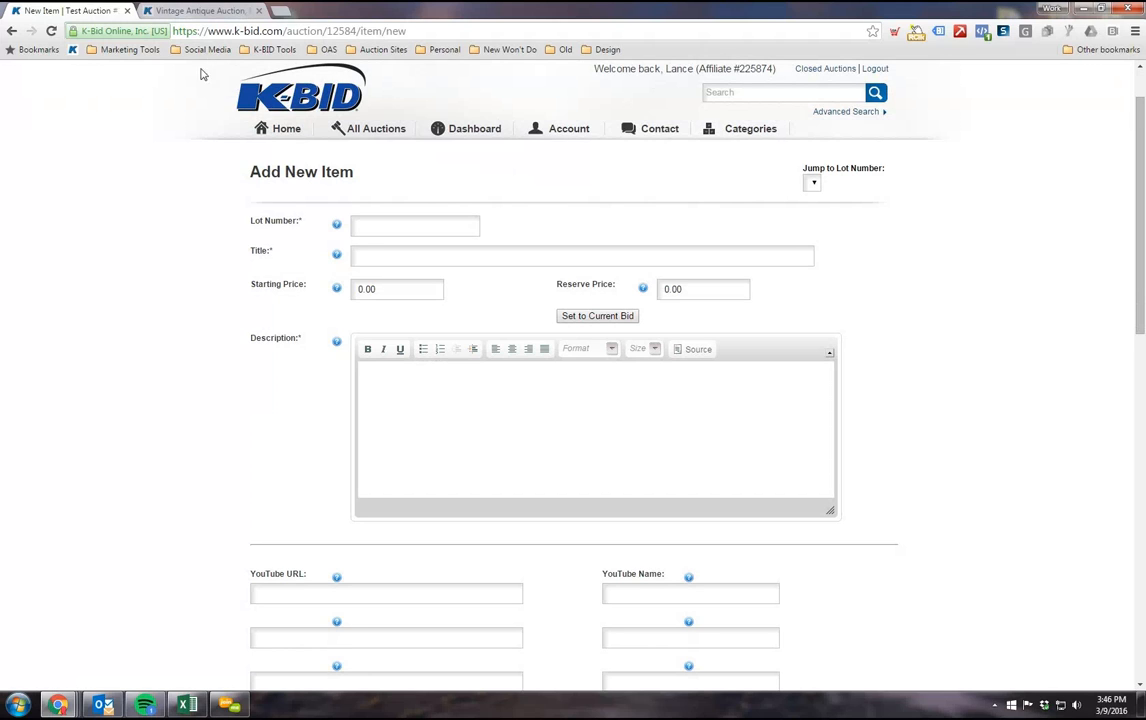
left_click(358, 226)
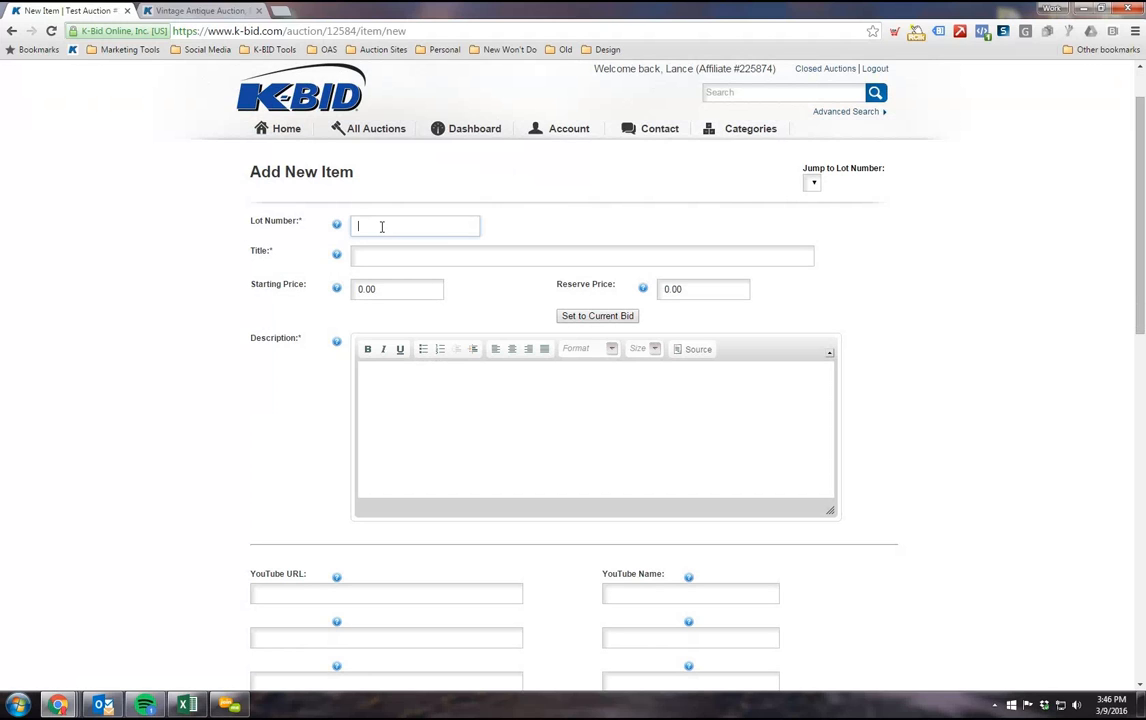
type("17")
left_click(380, 255)
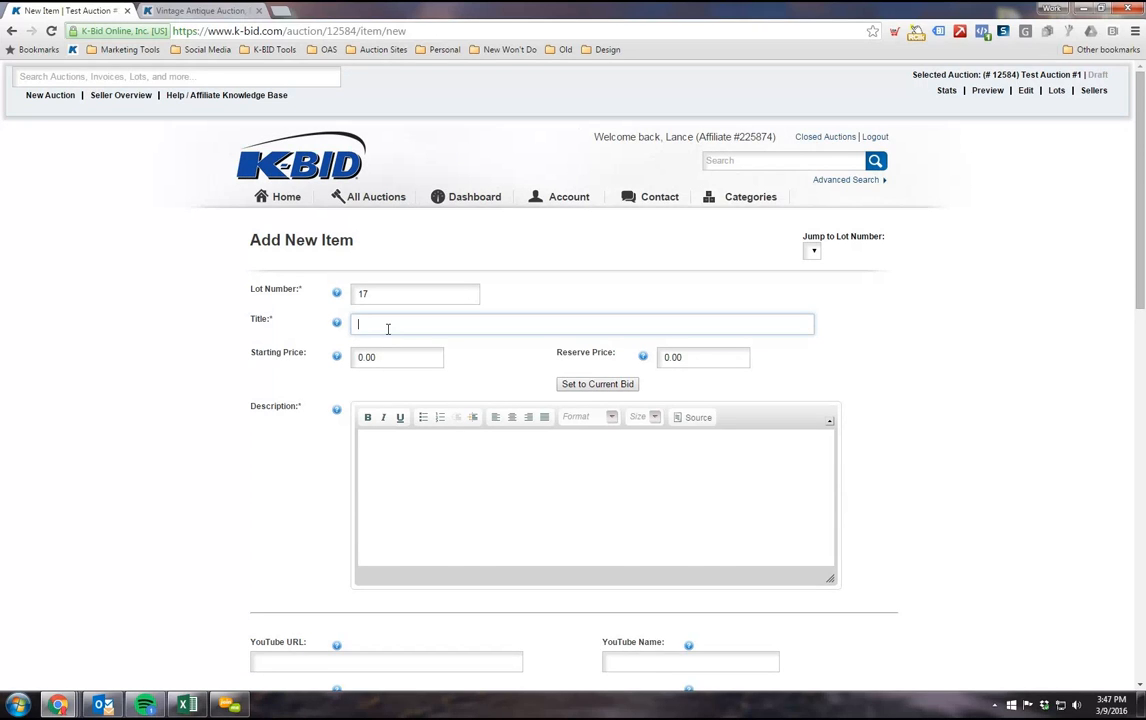
type("1997 Chevy Truck")
Step: Set the lot's starting price to 2.00
left_click(384, 361)
scroll(287, 388, "down", 1)
scroll(287, 388, "down", 1)
scroll(315, 415, "up", 1)
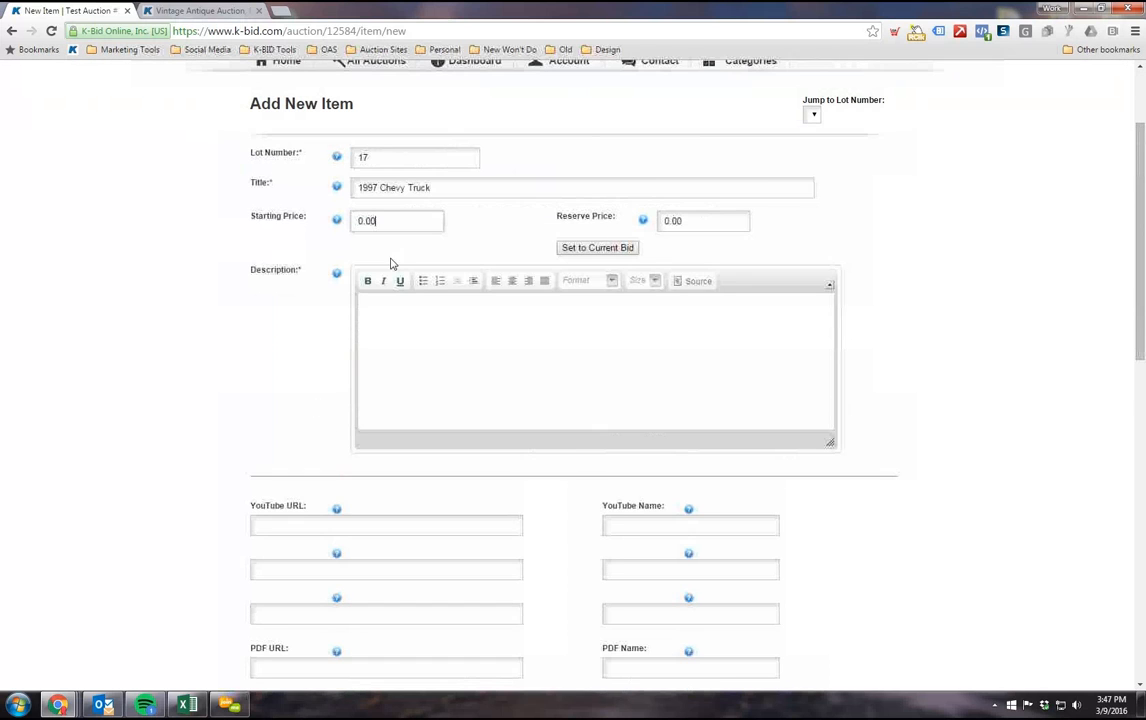
double_click(369, 220)
type("100")
type("2.")
left_click_drag(395, 222, 364, 224)
type(".00")
scroll(540, 356, "up", 2)
Step: Set the lot's reserve price to 3000.00
left_click(690, 357)
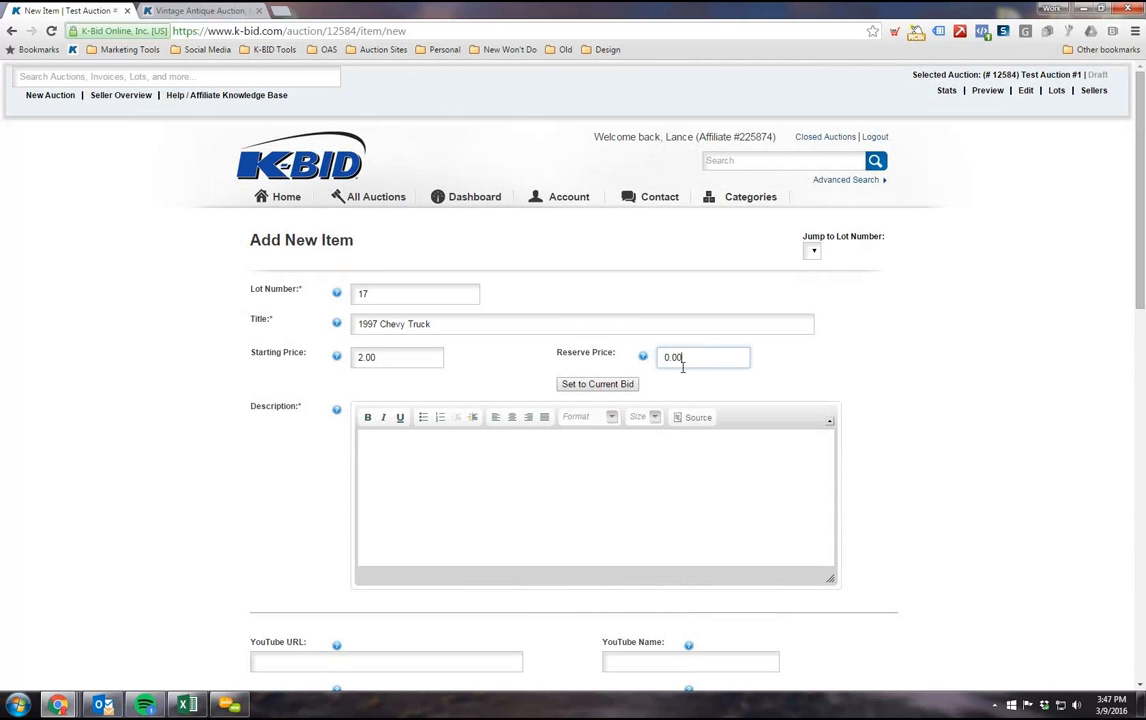
double_click(683, 357)
left_click(684, 357)
double_click(684, 357)
type("3000.00")
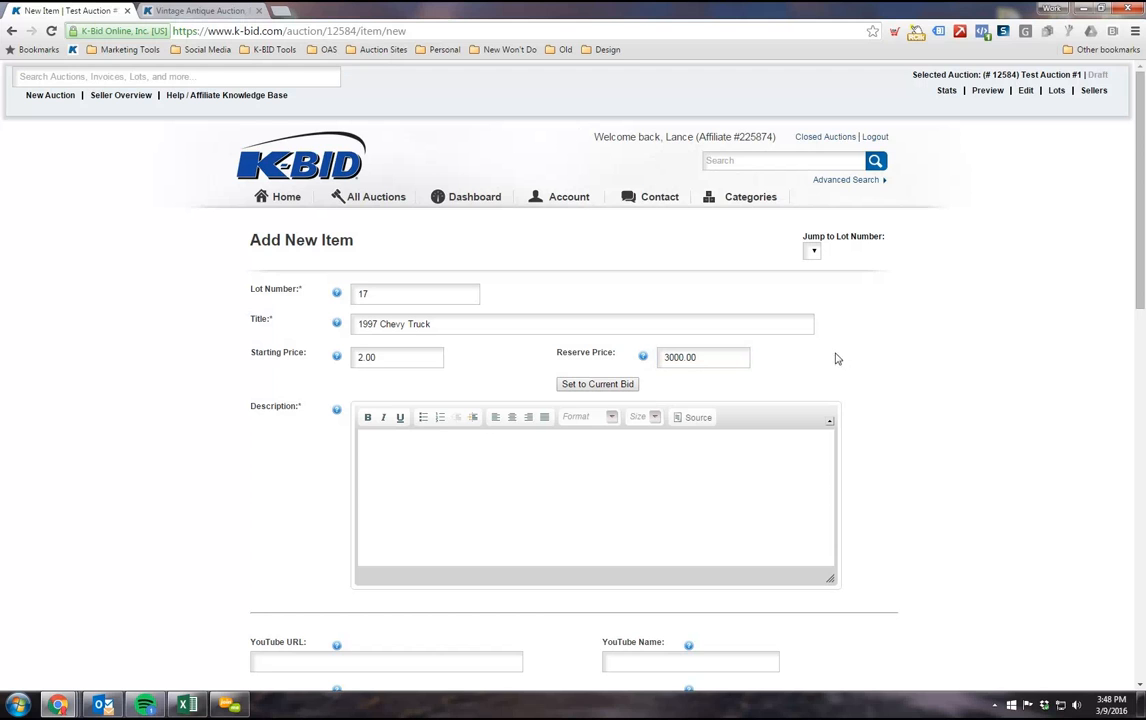
scroll(782, 329, "down", 1)
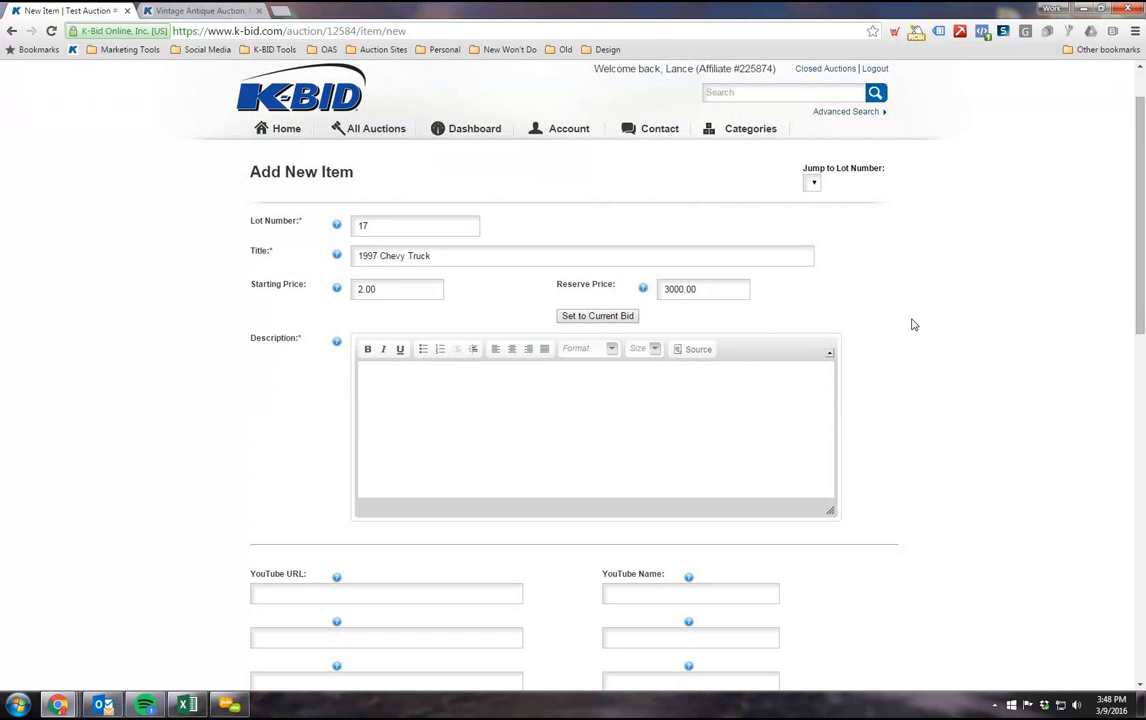
scroll(839, 453, "up", 1)
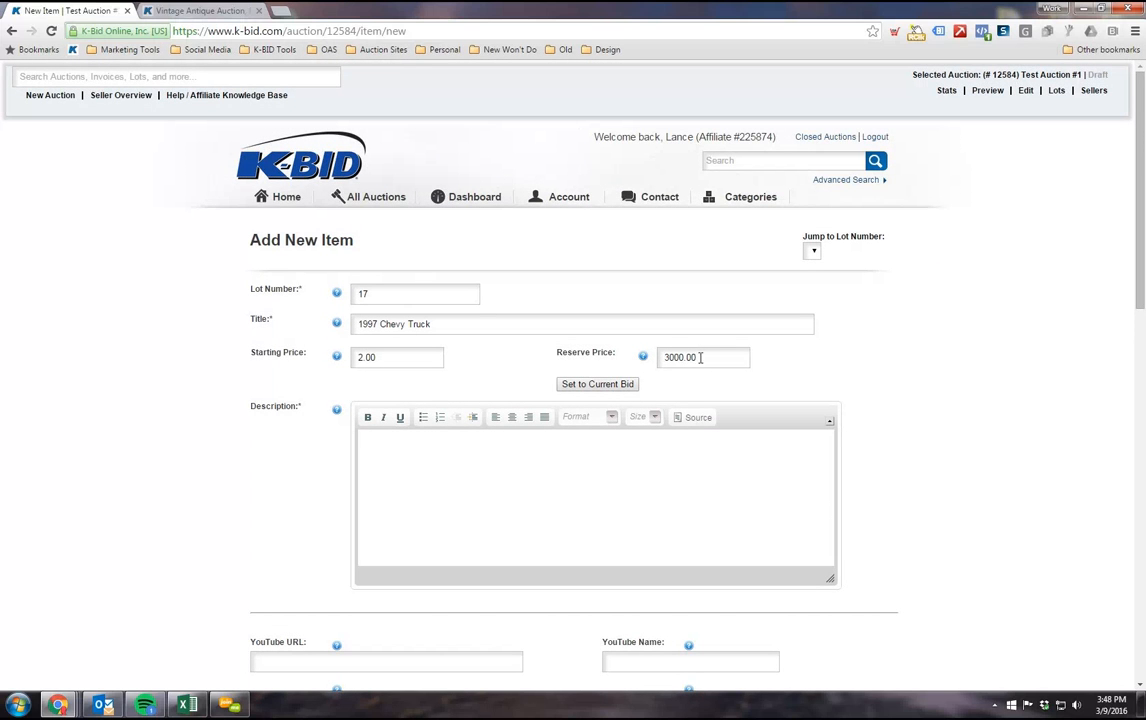
Step: Change the lot's reserve price to 2700.00
left_click(666, 357)
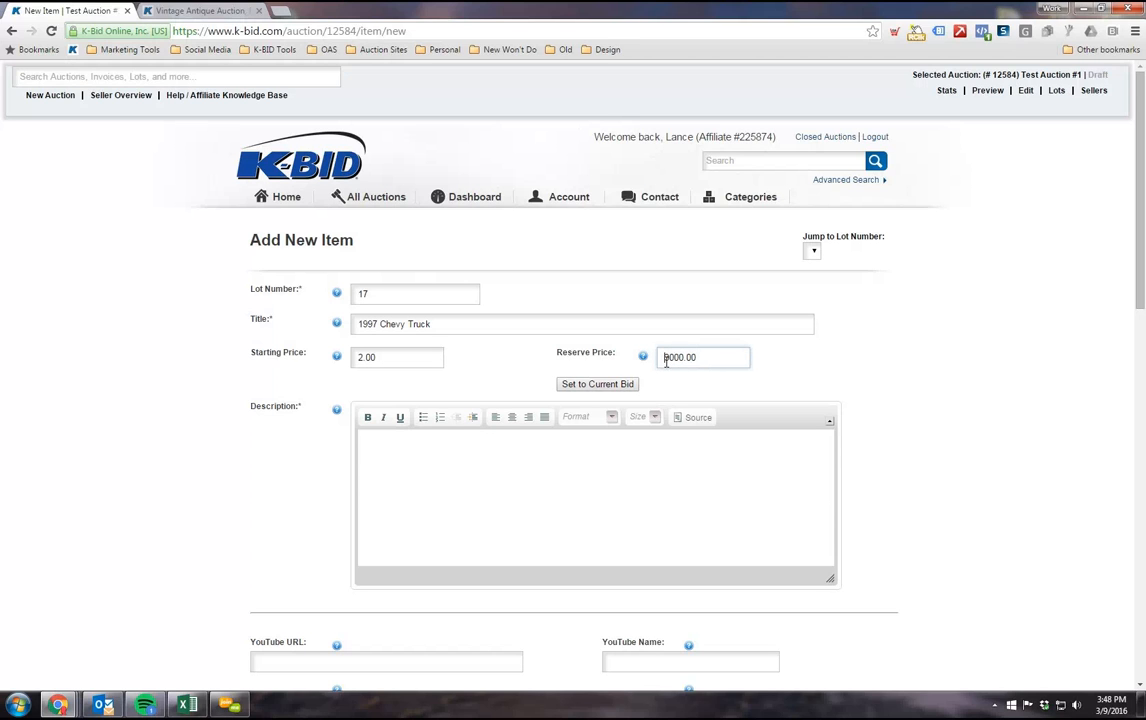
left_click_drag(697, 357, 658, 374)
type("2700.00")
scroll(866, 401, "down", 1)
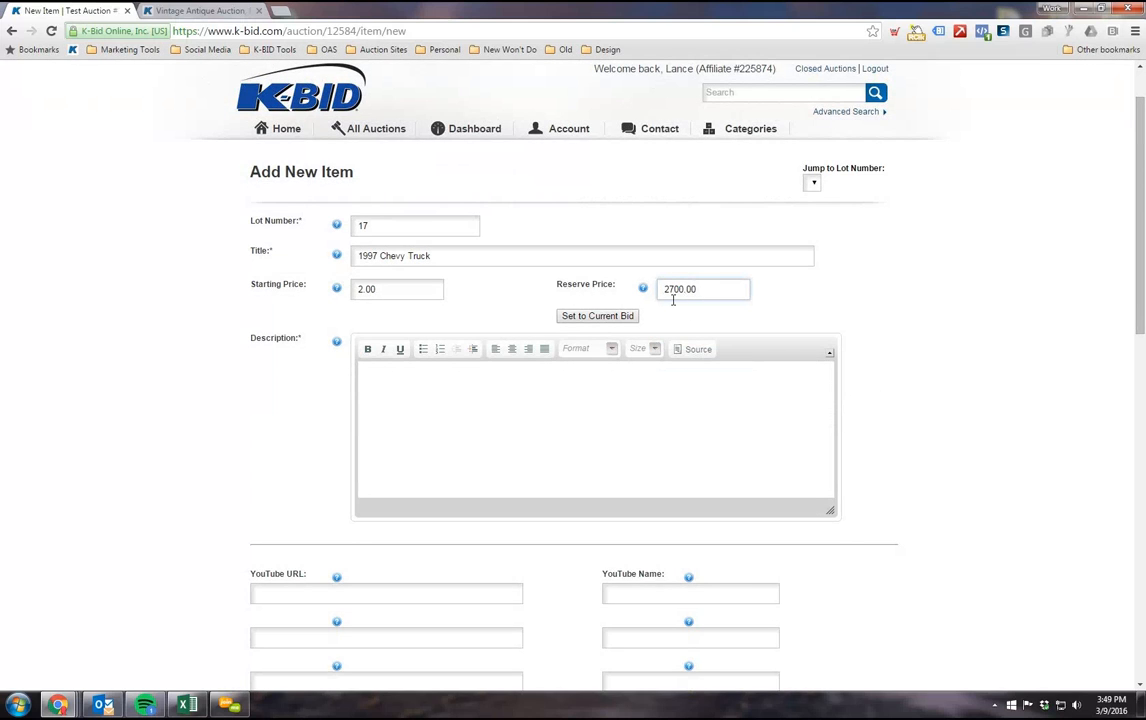
left_click(707, 292)
Step: Fill the lot's description with the separate lines Vin, Make, Model, Miles, Year and Dimensions
left_click(466, 370)
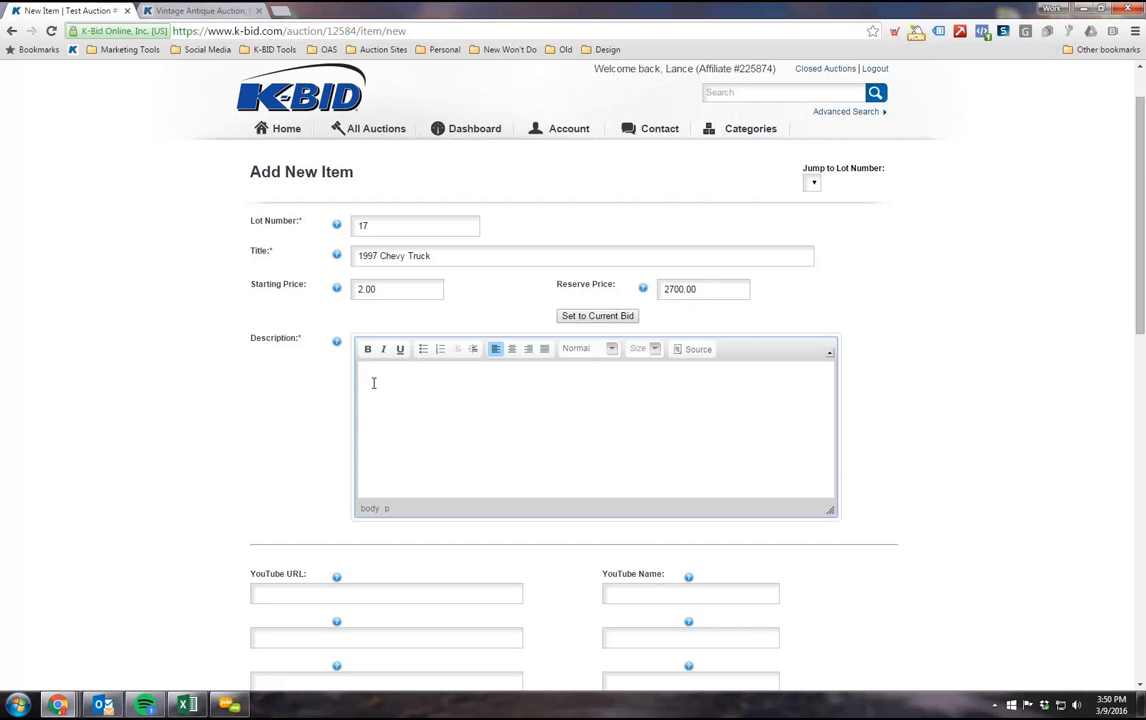
left_click(260, 413)
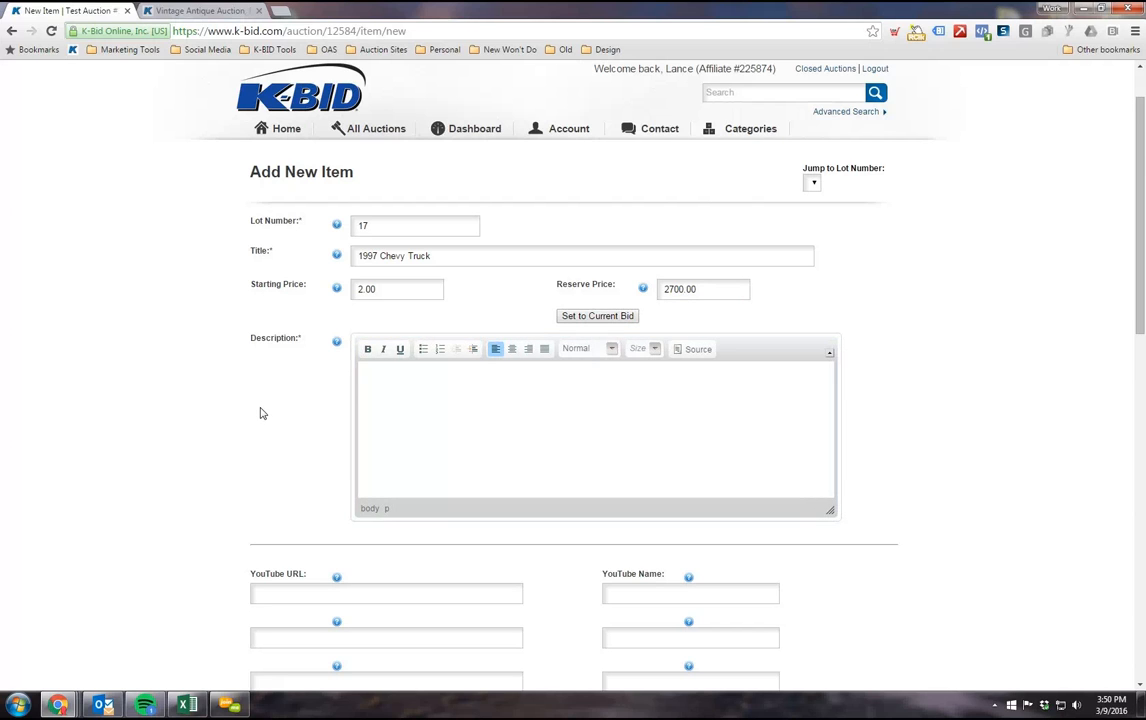
scroll(260, 413, "down", 1)
left_click(406, 312)
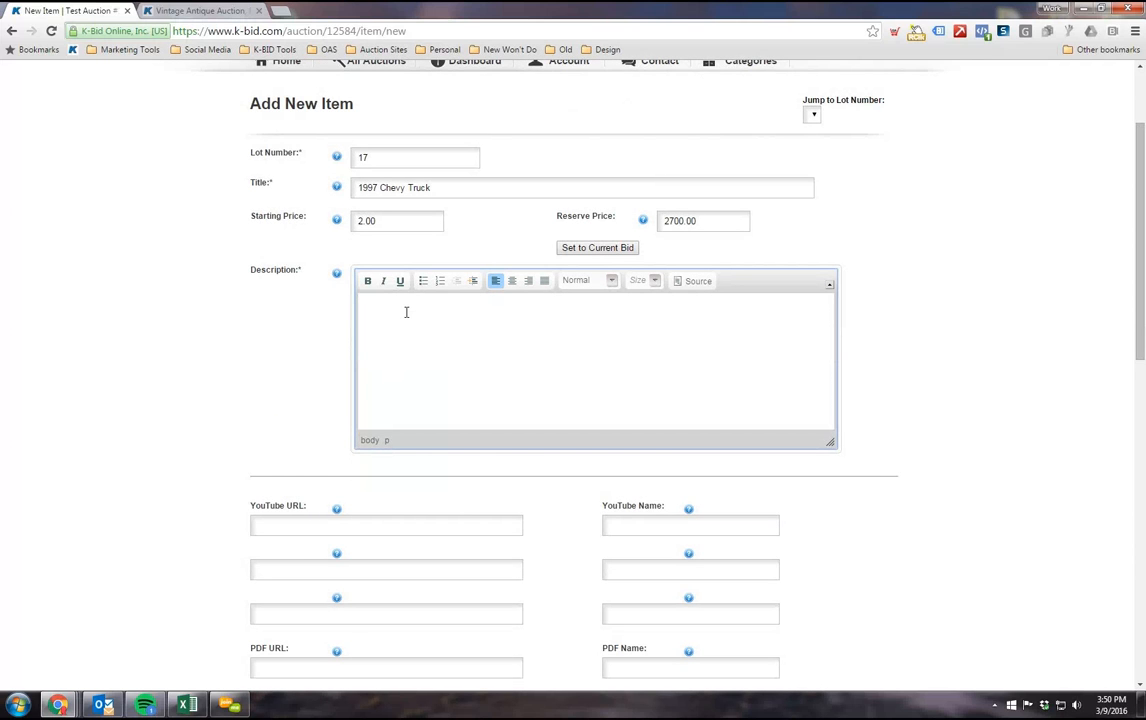
type("Vin")
key("Return")
type("MAke")
key("BackSpace")
key("BackSpace")
key("BackSpace")
type("ake")
key("Return")
type("Model ")
type("Mile")
type("s")
key("Return")
type("Year")
key("Return")
type("Dimensions")
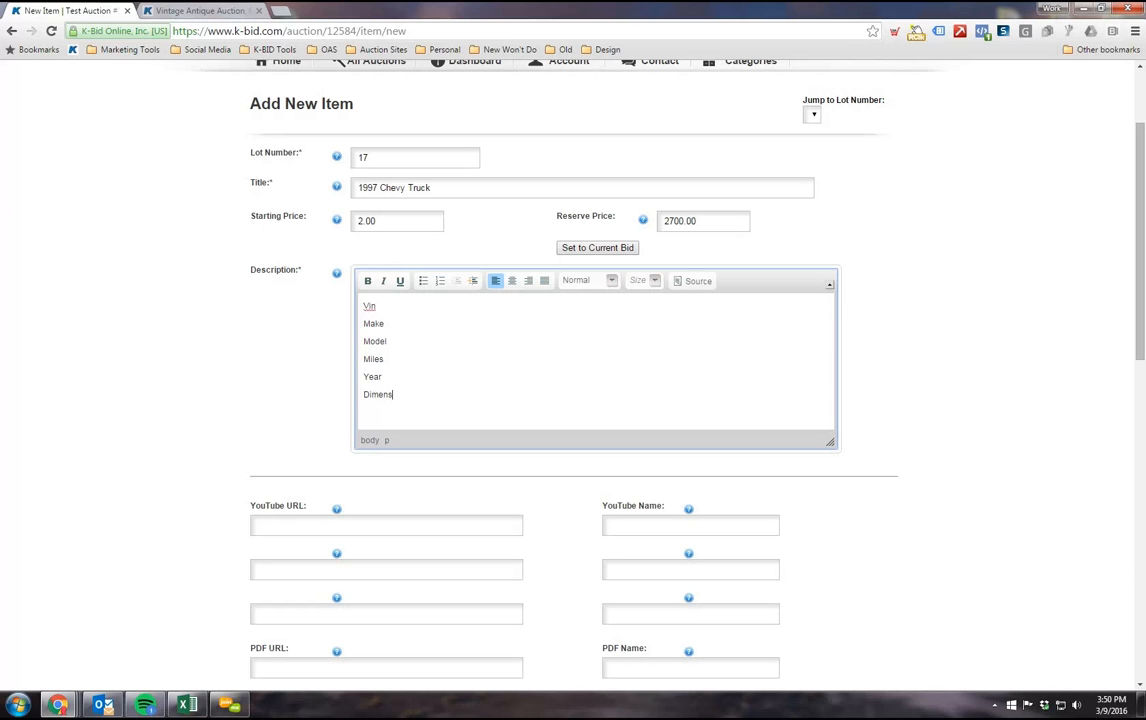
Step: Format the six description lines from Vin to Dimensions as a centred bulleted list
left_click_drag(424, 409, 427, 307)
left_click(423, 281)
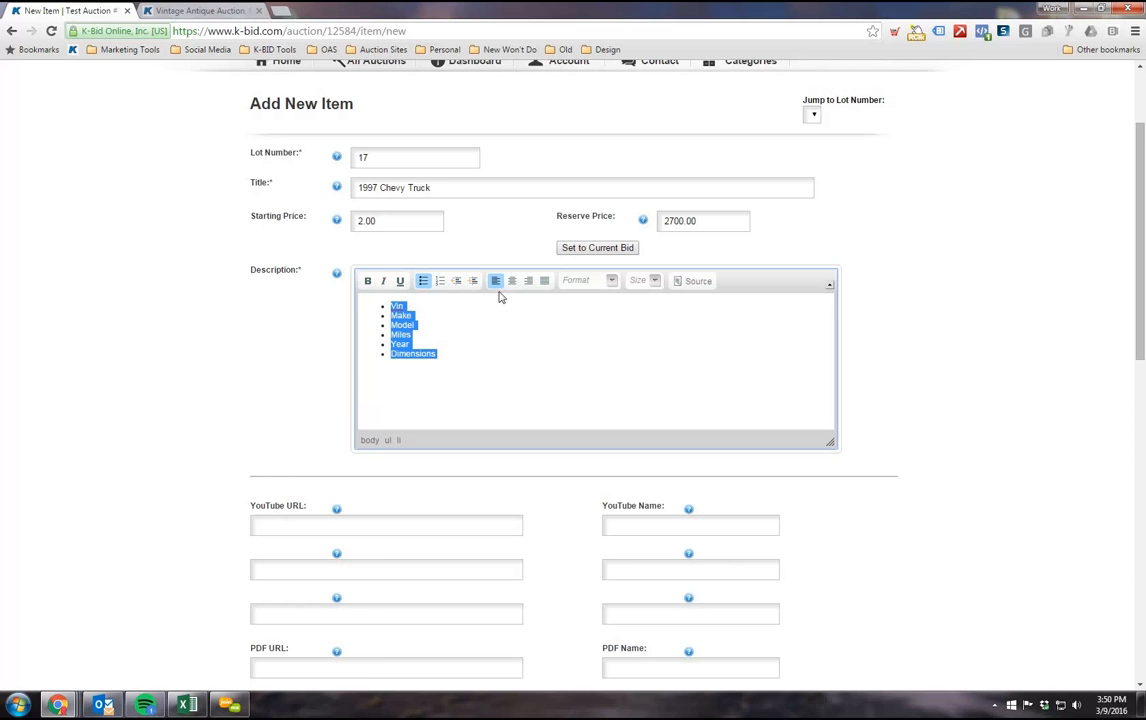
left_click(513, 281)
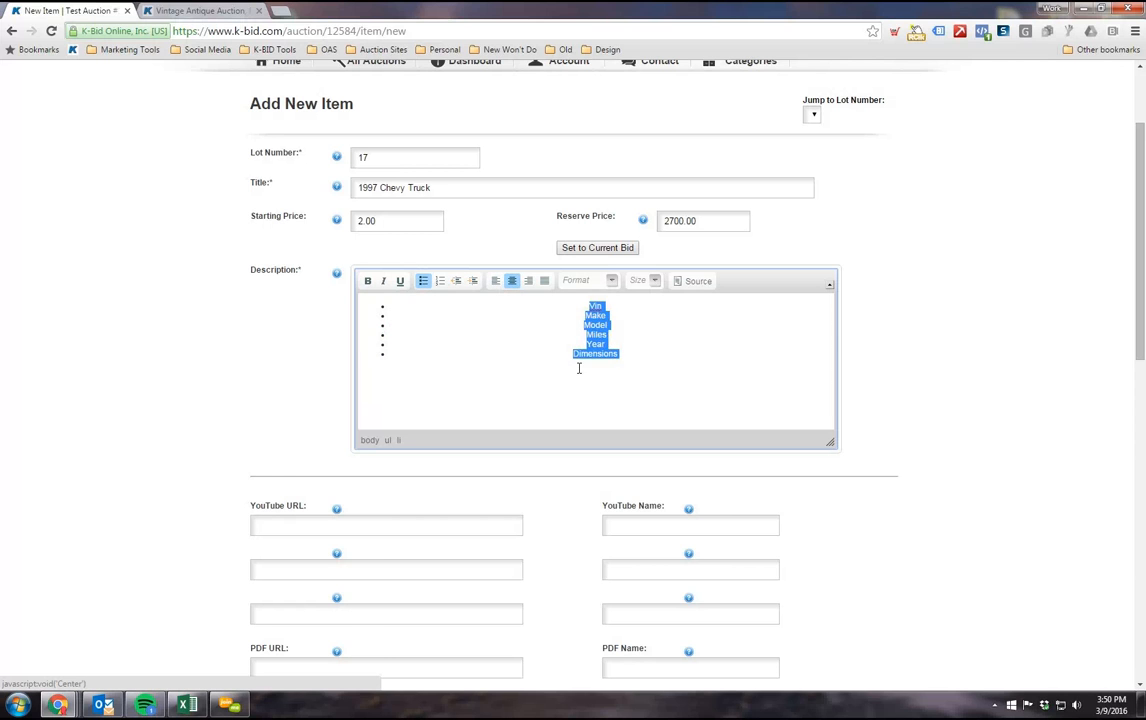
left_click(578, 366)
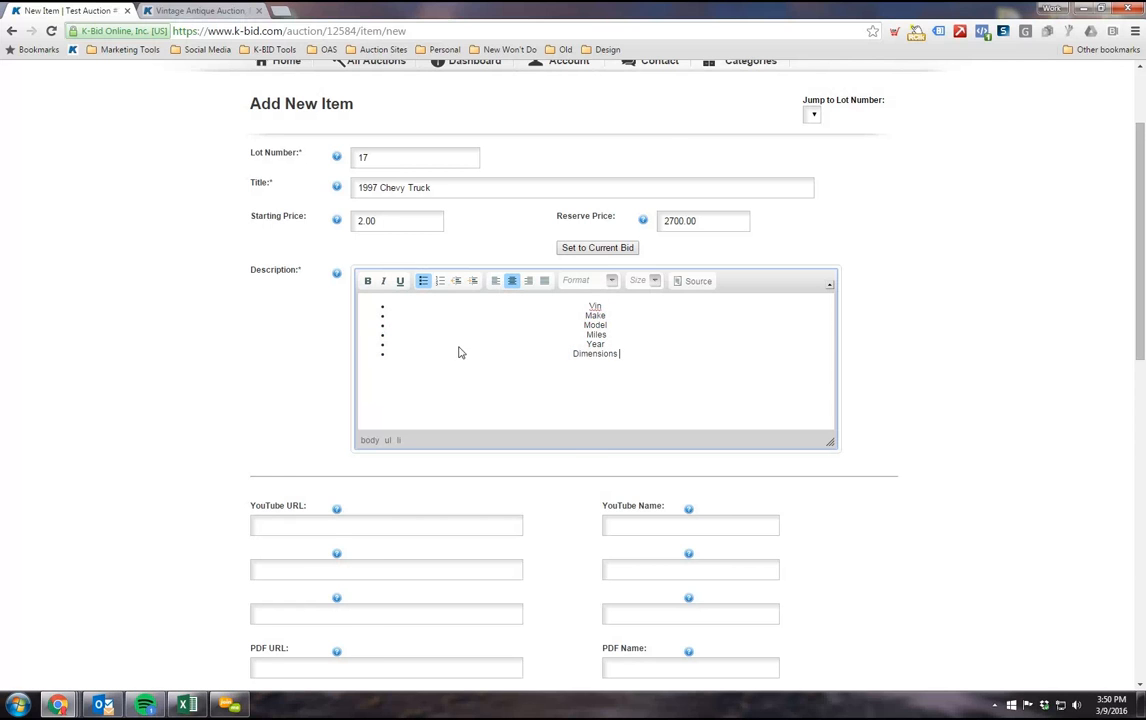
scroll(470, 355, "up", 1)
scroll(558, 394, "down", 1)
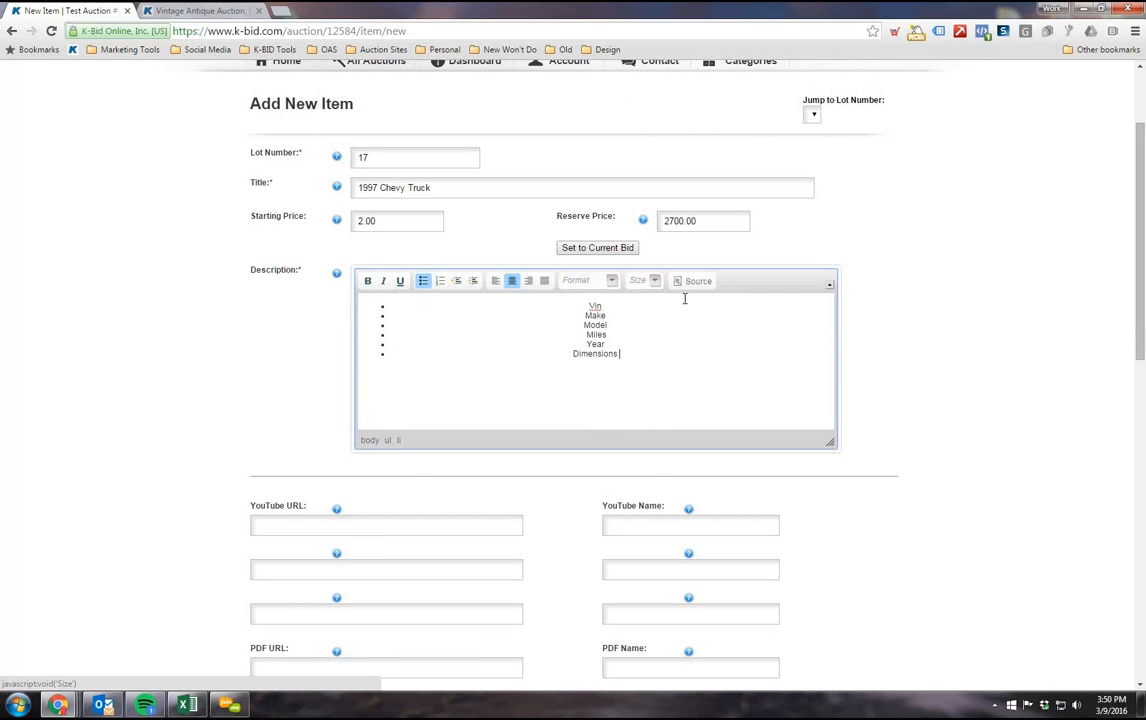
left_click(608, 344)
scroll(404, 434, "up", 1)
scroll(133, 394, "down", 1)
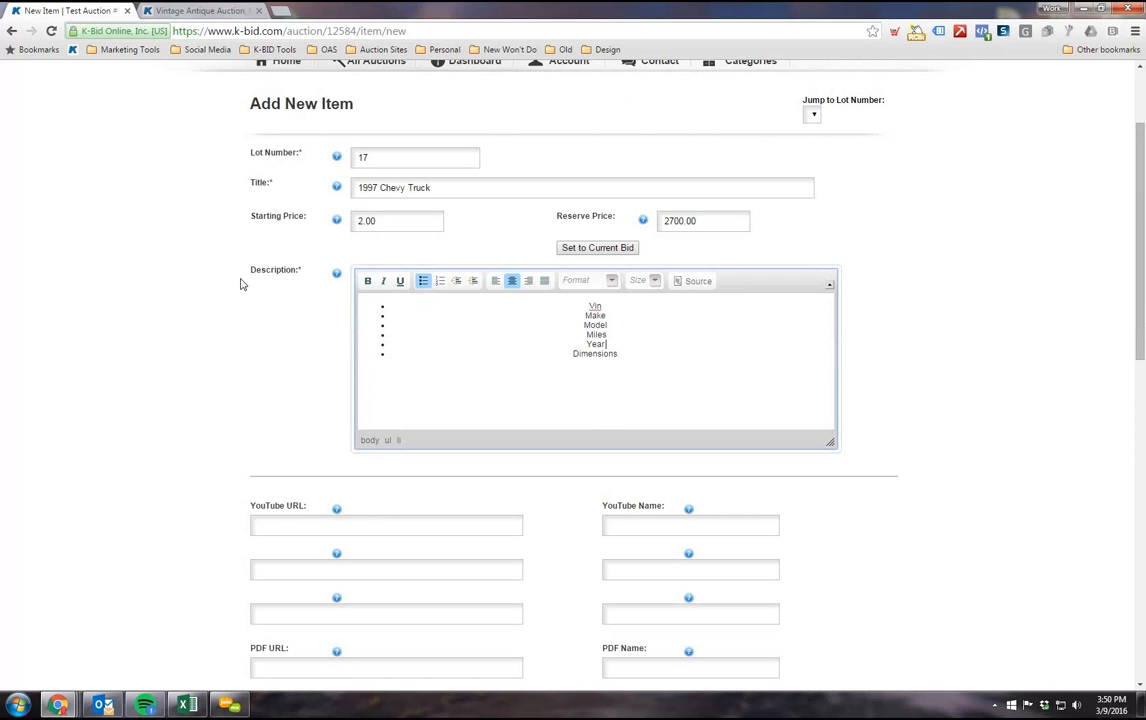
left_click_drag(238, 156, 396, 222)
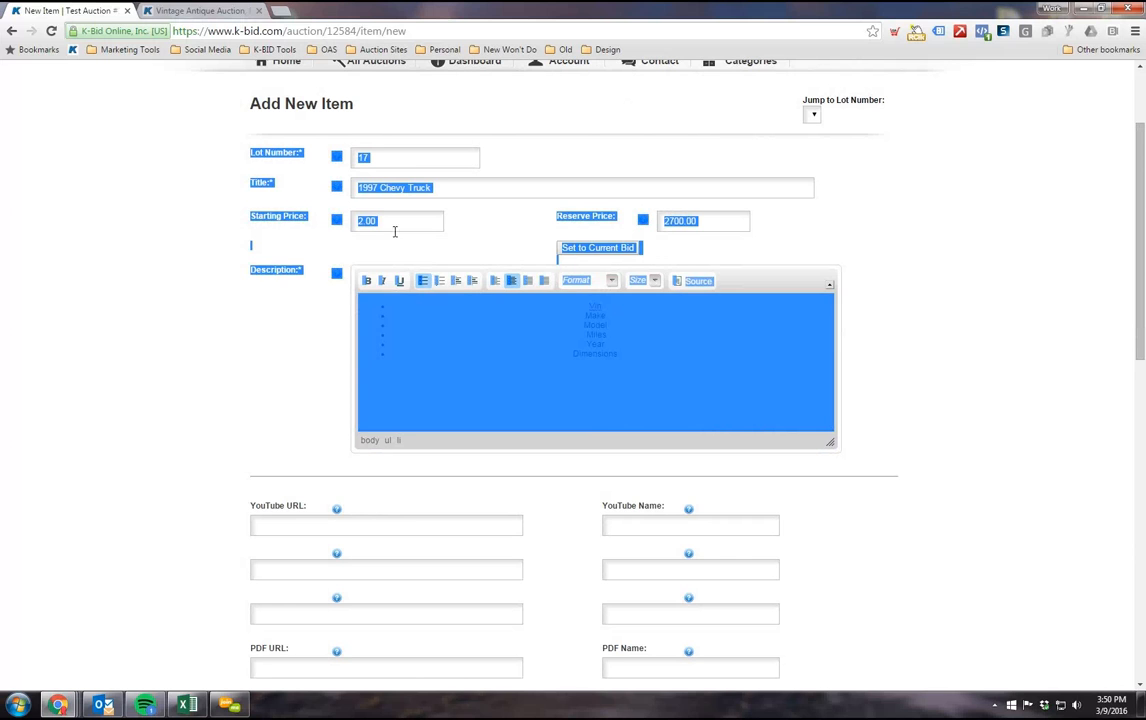
left_click(134, 184)
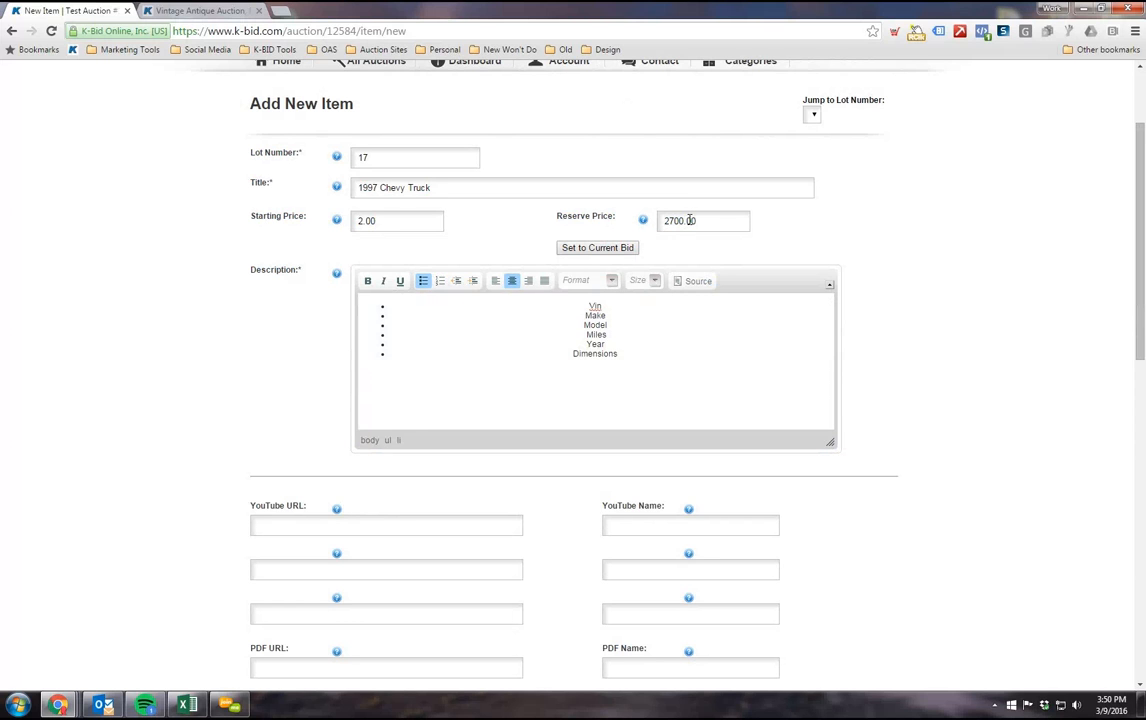
Step: Examine the YouTube URL and PDF URL fields and their name fields on the new item form
scroll(267, 305, "down", 2)
scroll(267, 305, "up", 1)
scroll(285, 410, "down", 1)
scroll(214, 372, "down", 1)
scroll(214, 372, "down", 4)
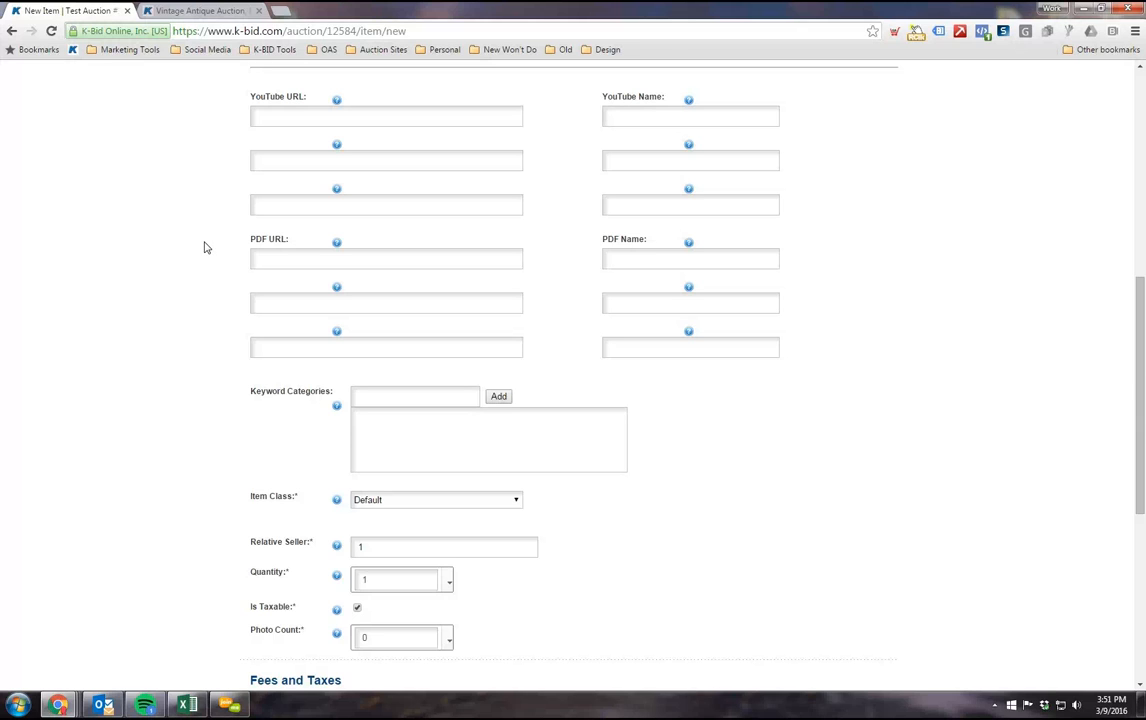
scroll(240, 233, "up", 1)
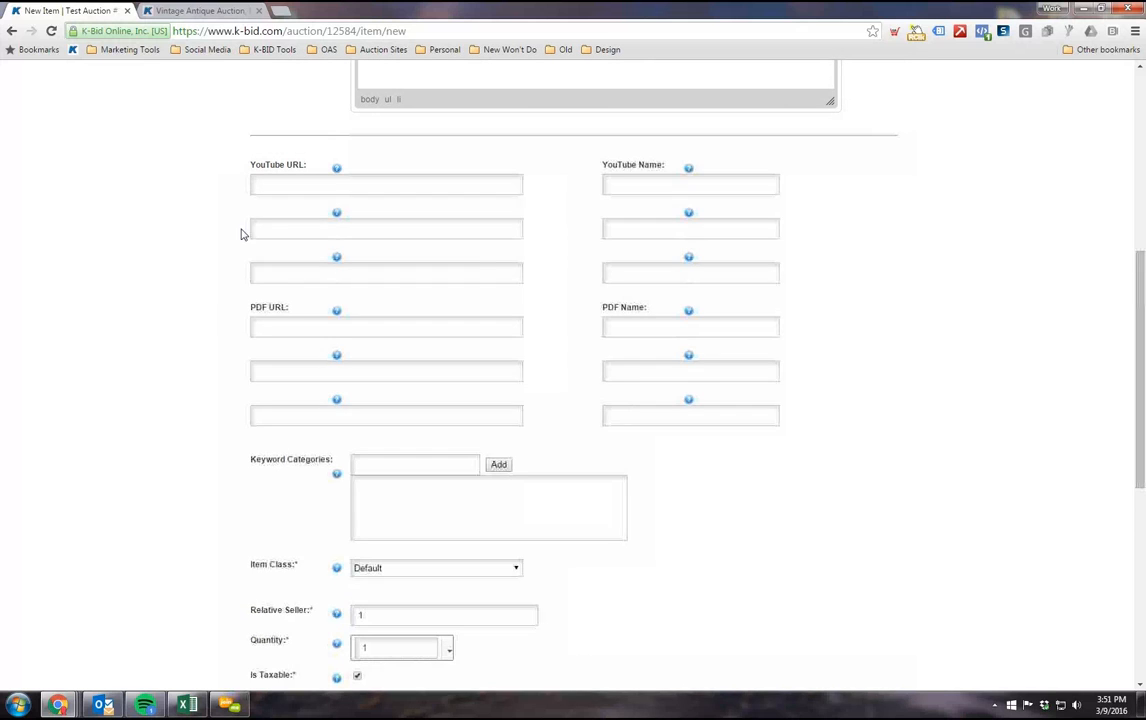
left_click(302, 180)
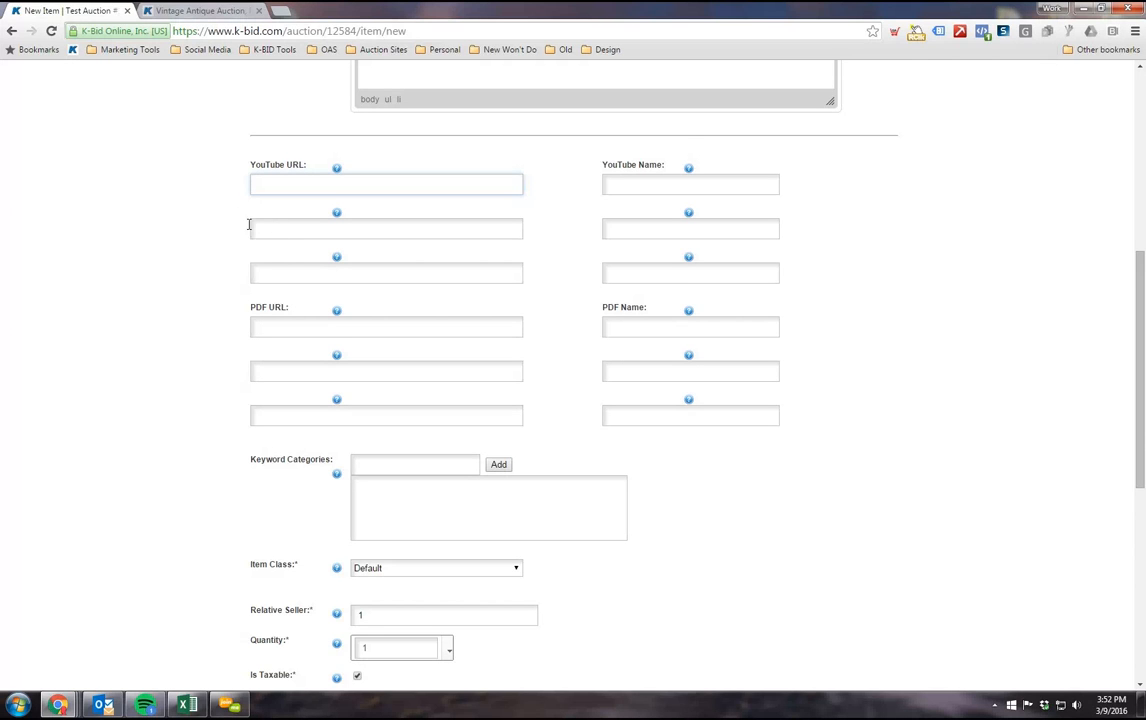
scroll(200, 325, "down", 1)
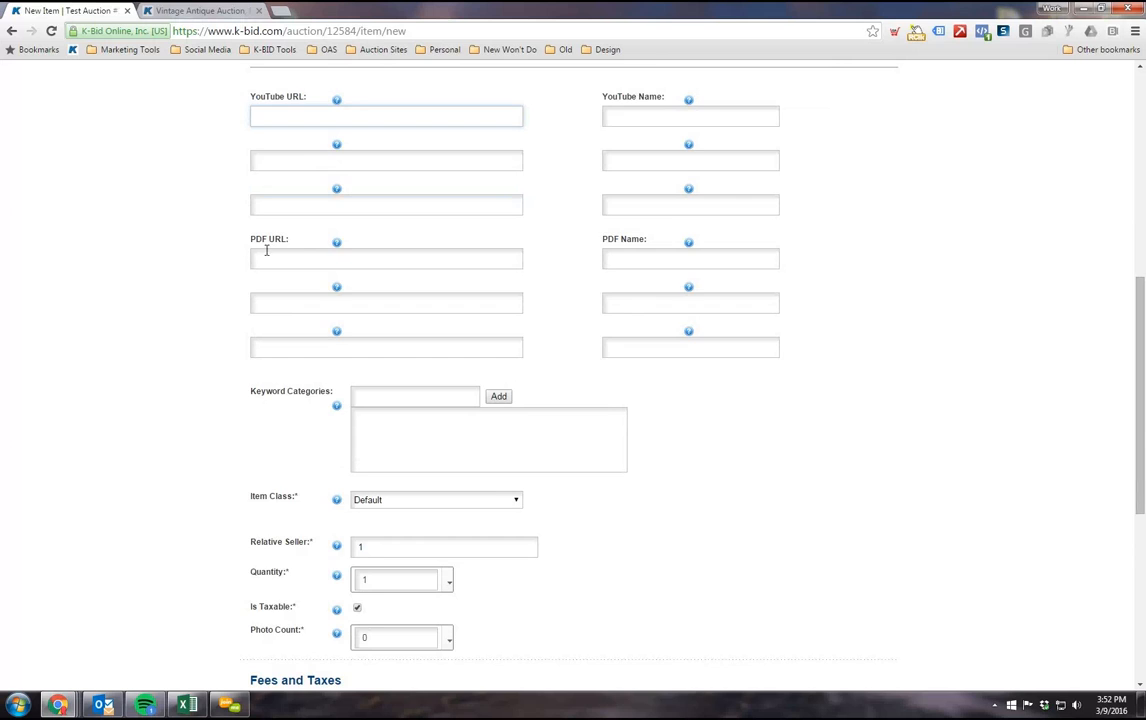
scroll(200, 285, "up", 1)
scroll(197, 287, "up", 1)
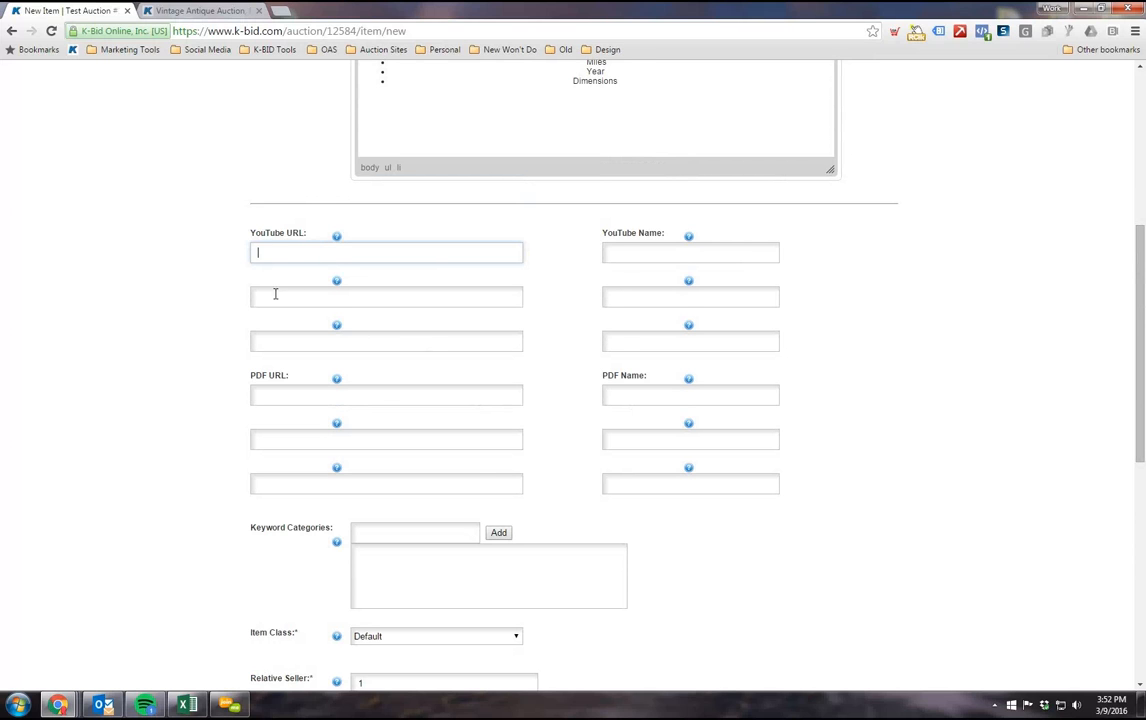
scroll(288, 267, "down", 2)
left_click(264, 253)
left_click_drag(251, 242, 281, 251)
left_click(281, 258)
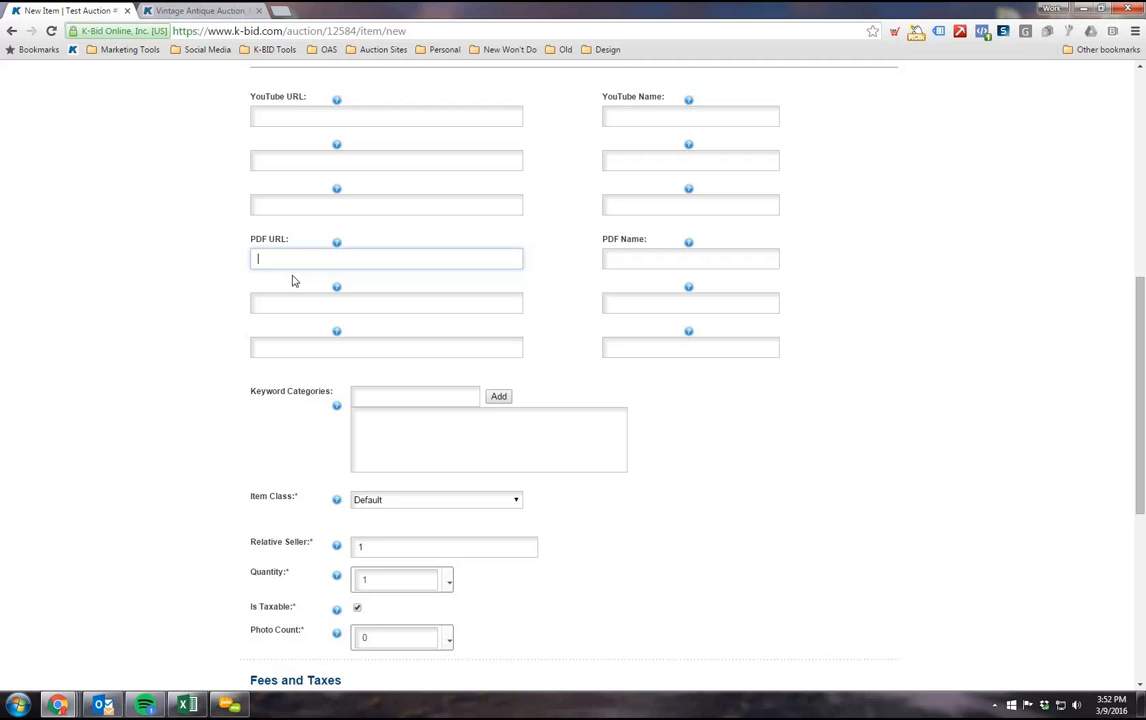
Step: Add the keyword categories vehicle, chevy and truck to the lot
scroll(318, 280, "down", 2)
left_click(363, 256)
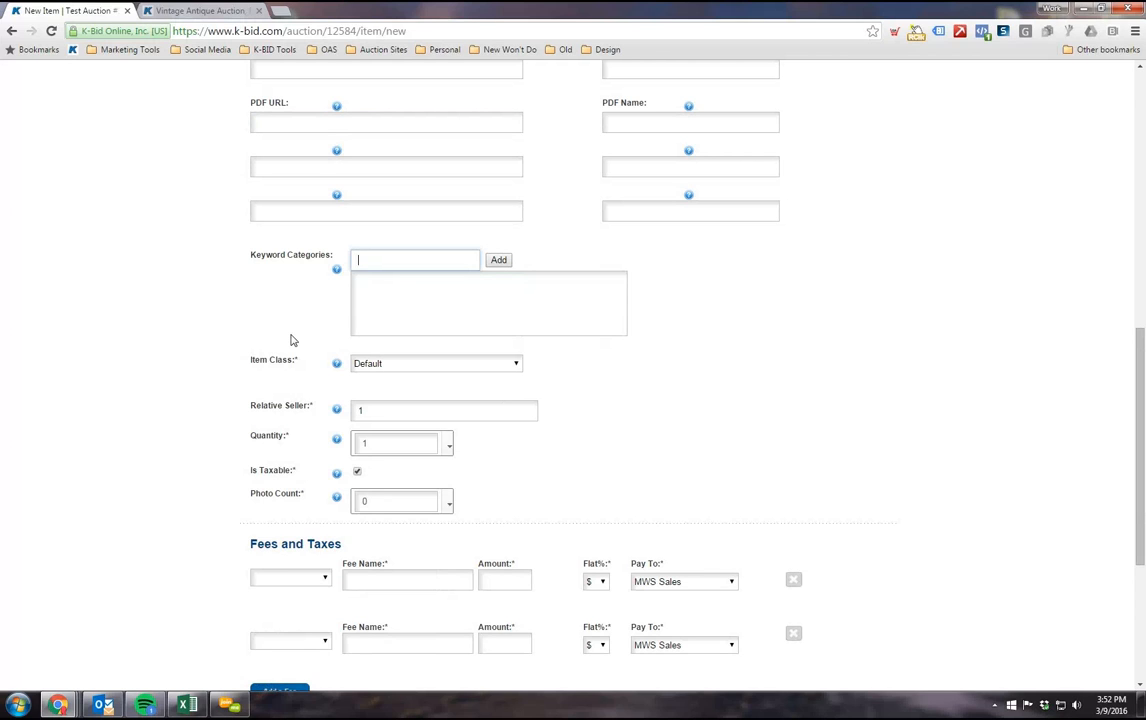
type("vehicle")
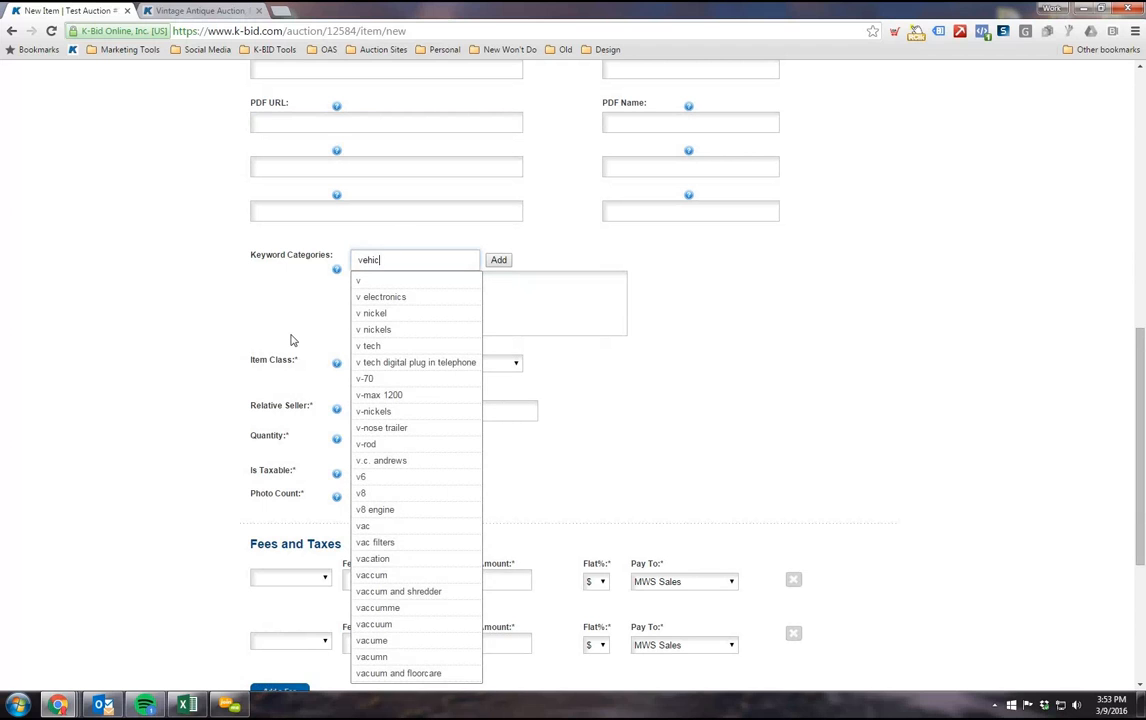
left_click(498, 264)
type("chevy")
left_click(498, 264)
type("truck")
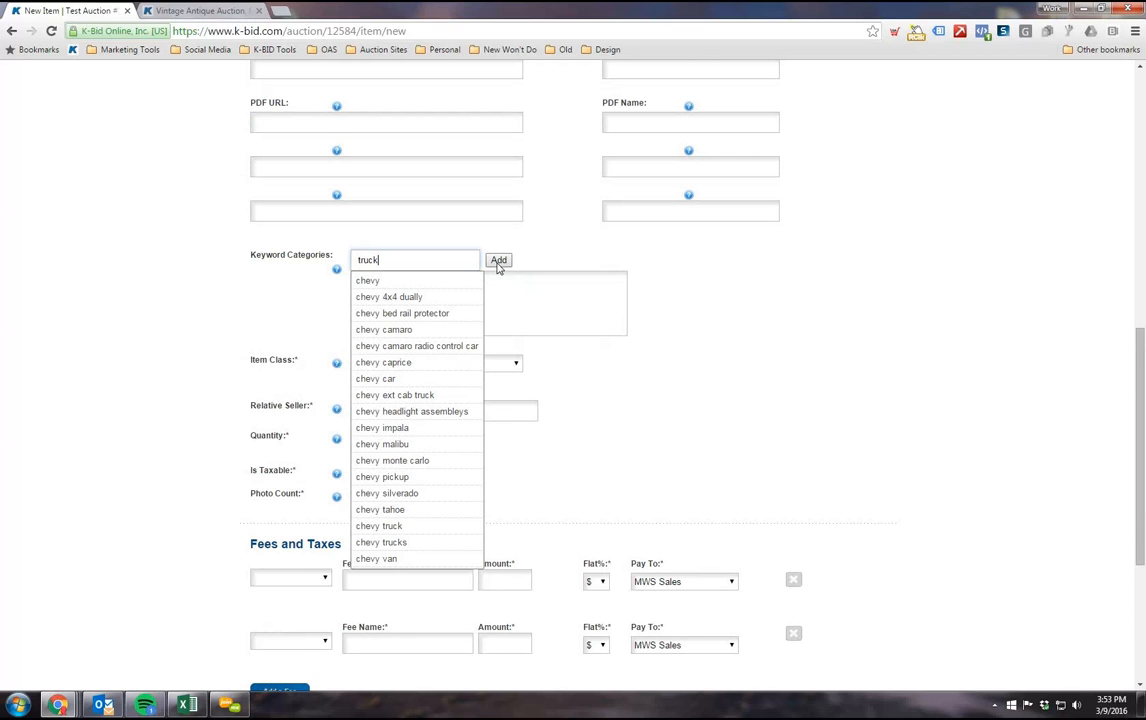
left_click(498, 264)
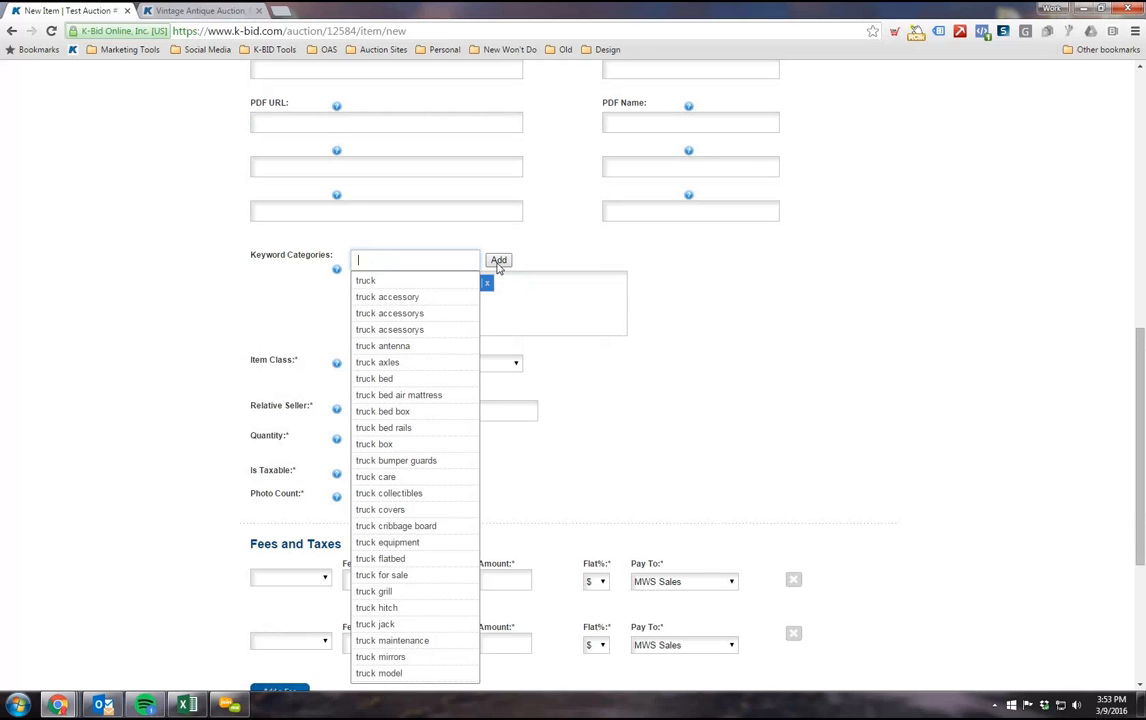
left_click(728, 427)
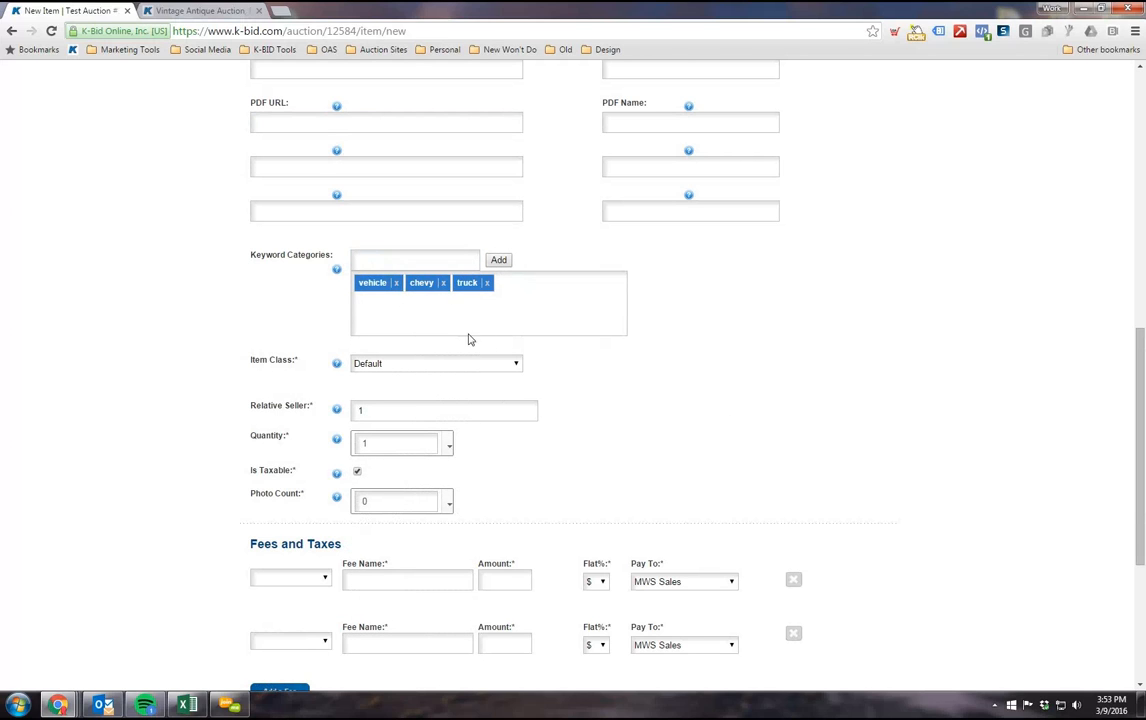
Step: Compare the lot's keywords with its title and description, and locate the site search box
scroll(442, 345, "up", 1)
scroll(435, 450, "up", 4)
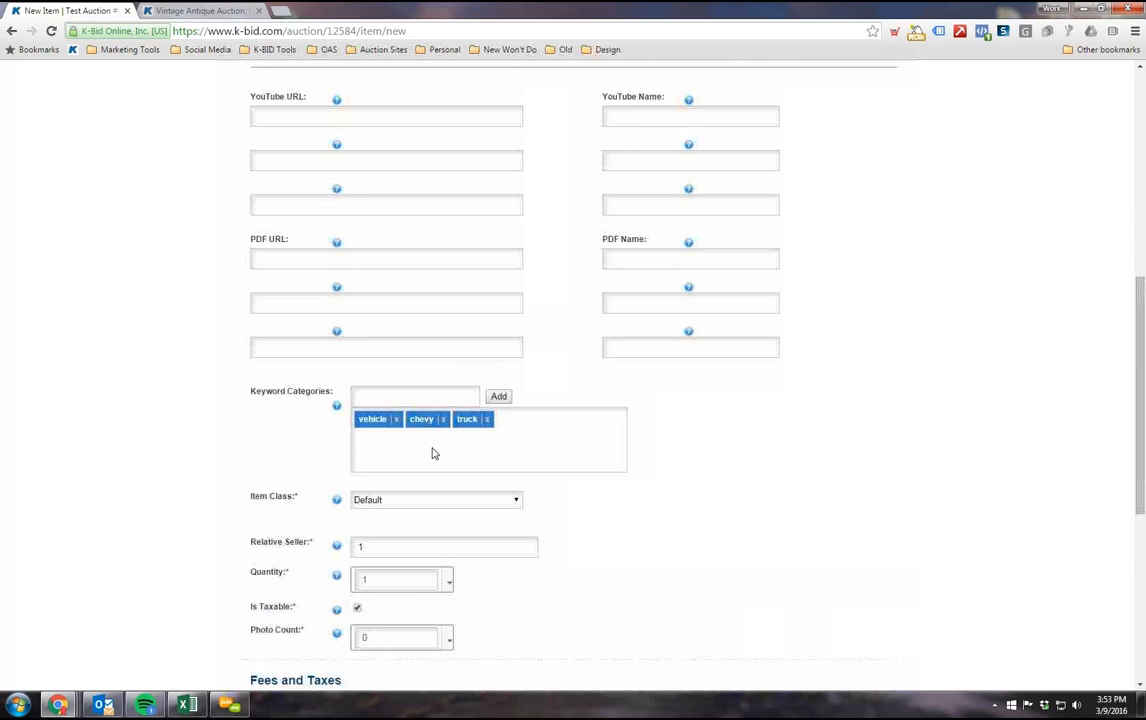
scroll(435, 450, "down", 2)
scroll(400, 515, "up", 1)
scroll(430, 505, "down", 1)
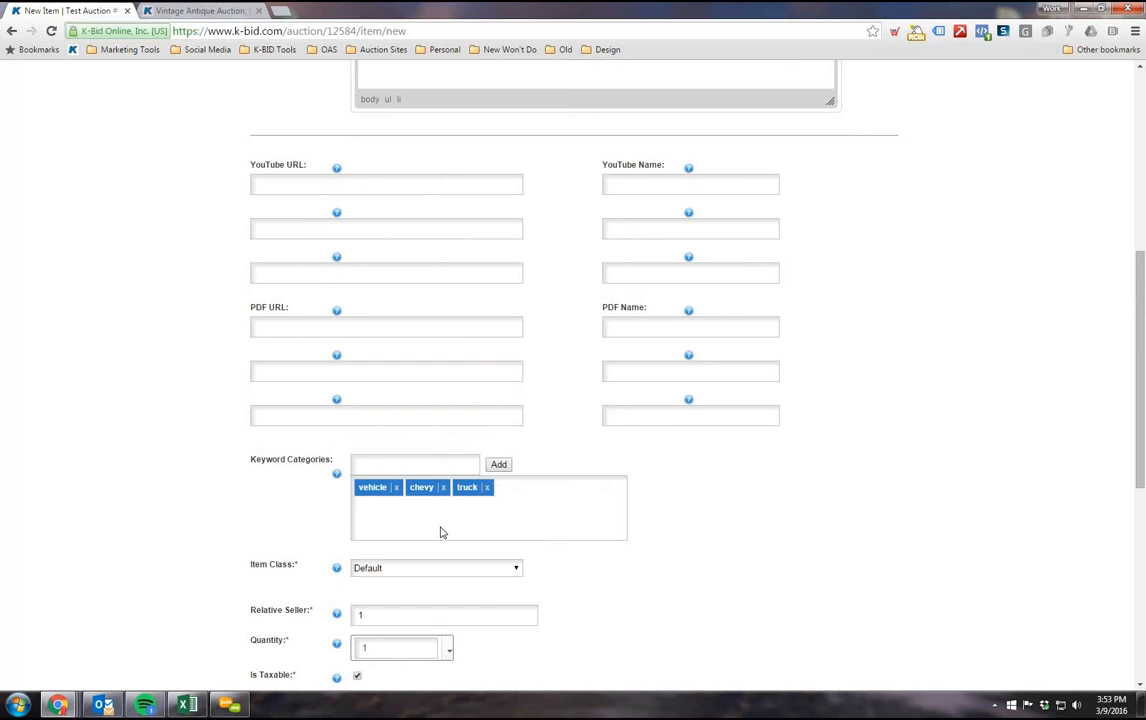
scroll(440, 530, "up", 7)
double_click(405, 324)
left_click(453, 324)
left_click(755, 161)
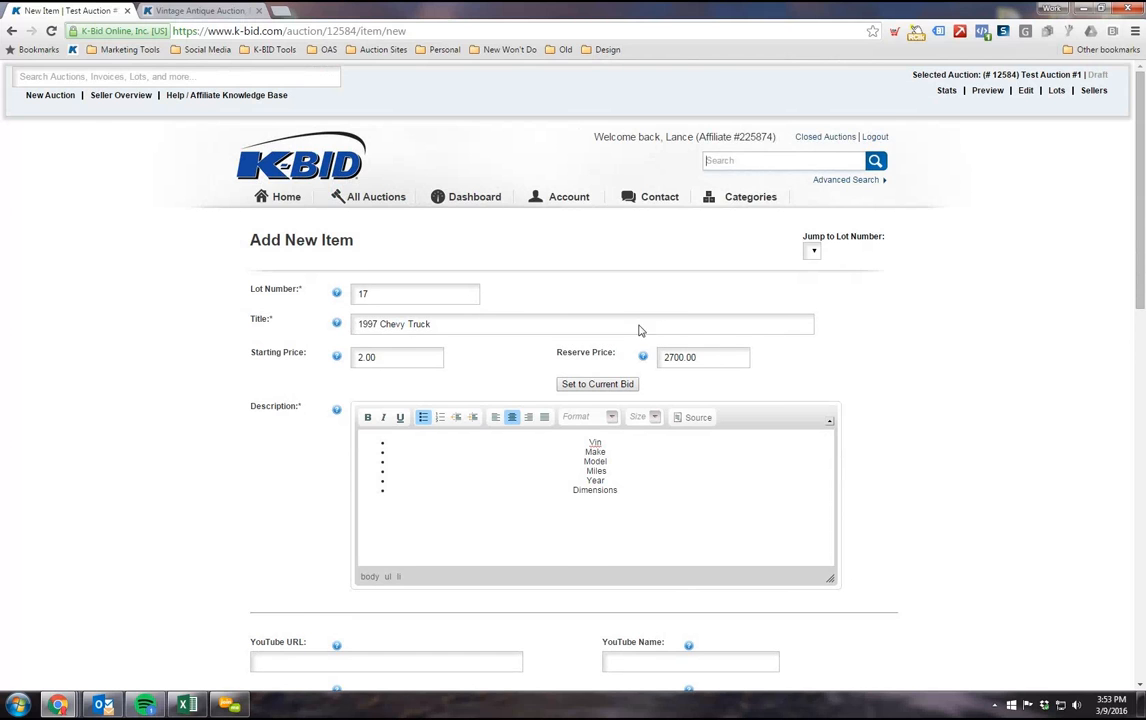
scroll(600, 320, "down", 1)
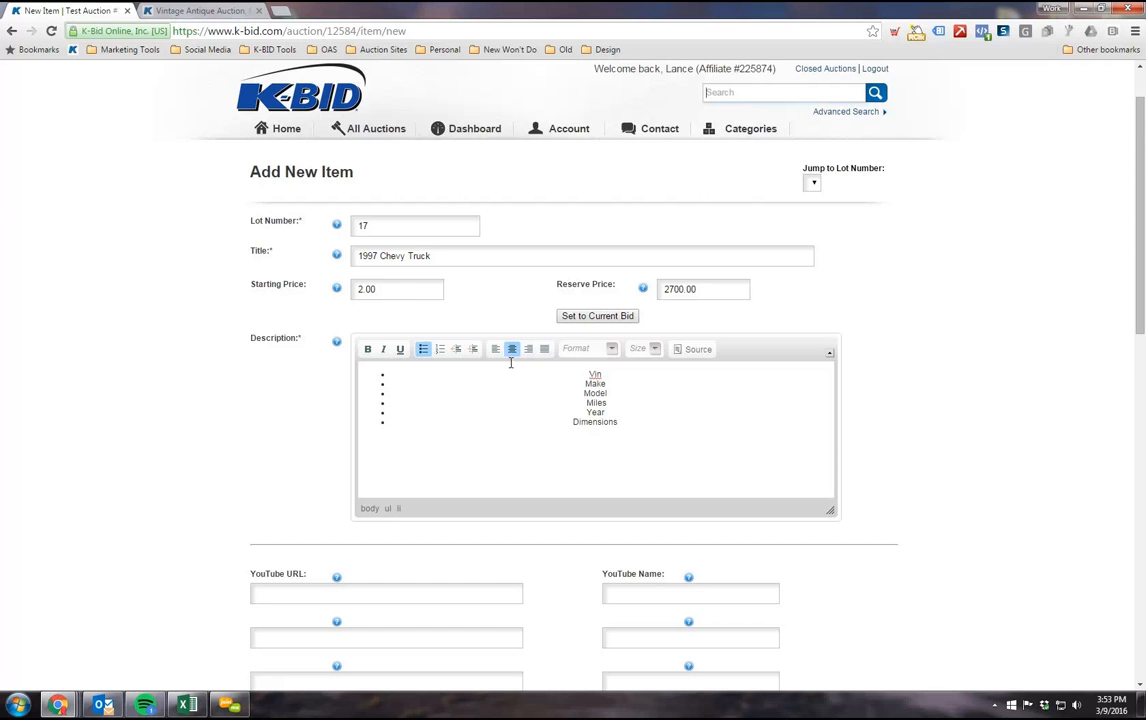
scroll(396, 285, "down", 2)
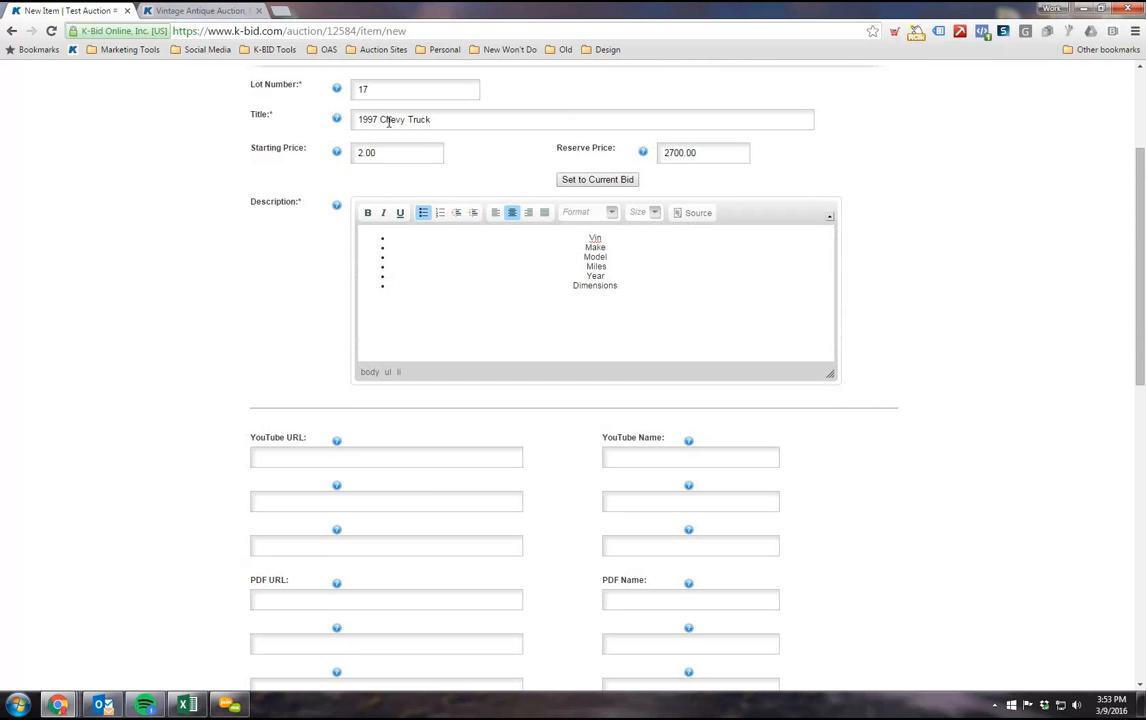
scroll(371, 230, "up", 1)
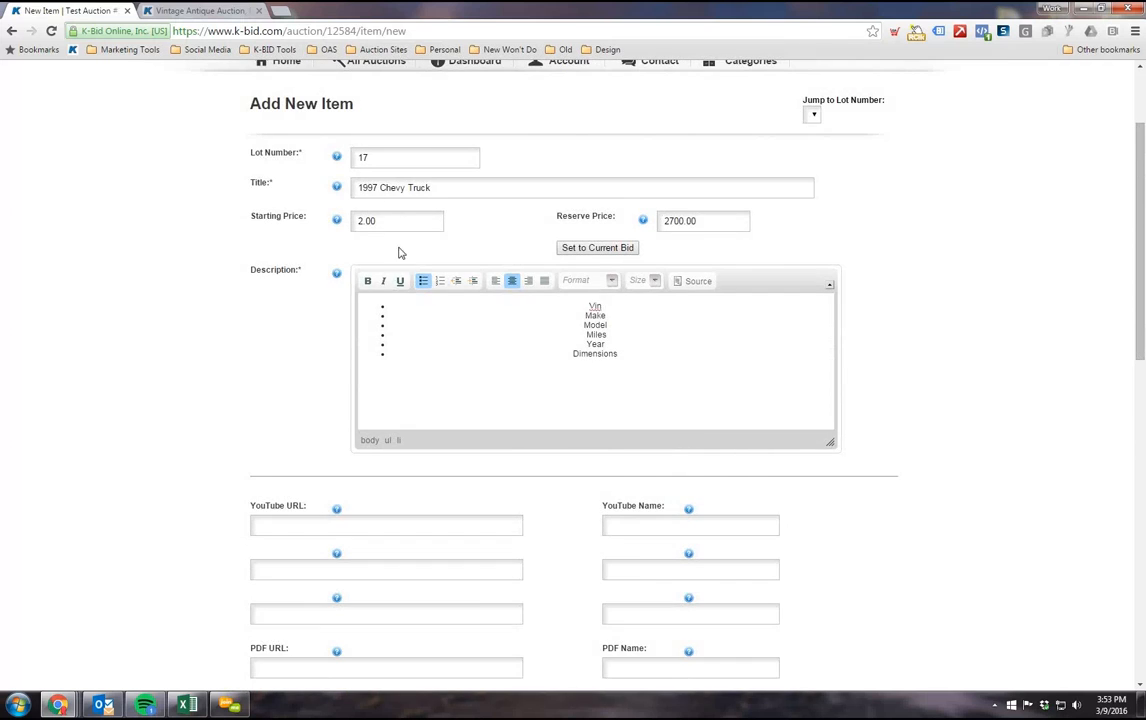
Step: Check the Item Class choices for the lot, keeping Default
scroll(420, 327, "down", 4)
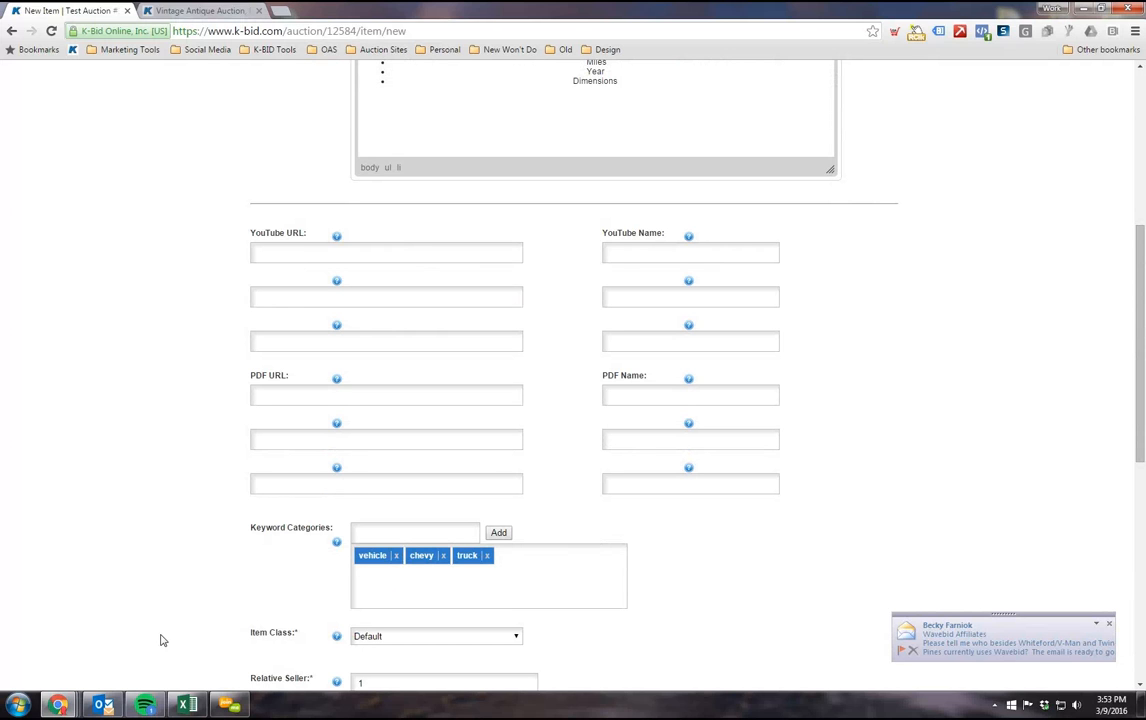
scroll(153, 512, "down", 3)
scroll(420, 361, "down", 1)
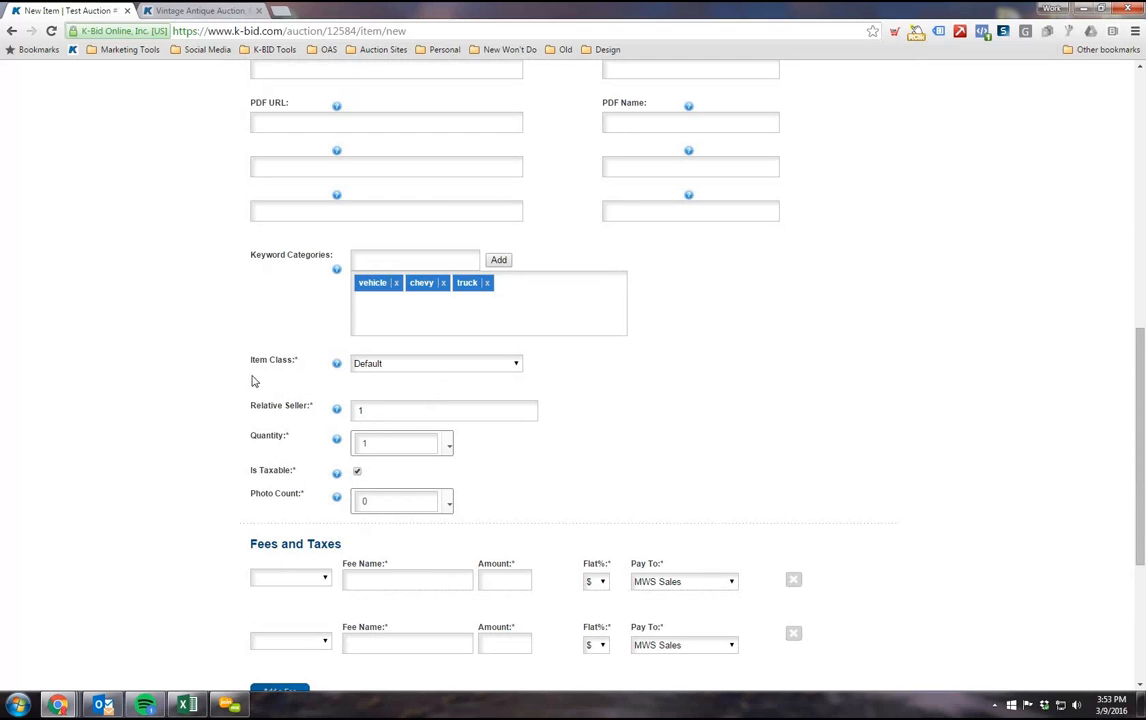
left_click(422, 369)
left_click(414, 374)
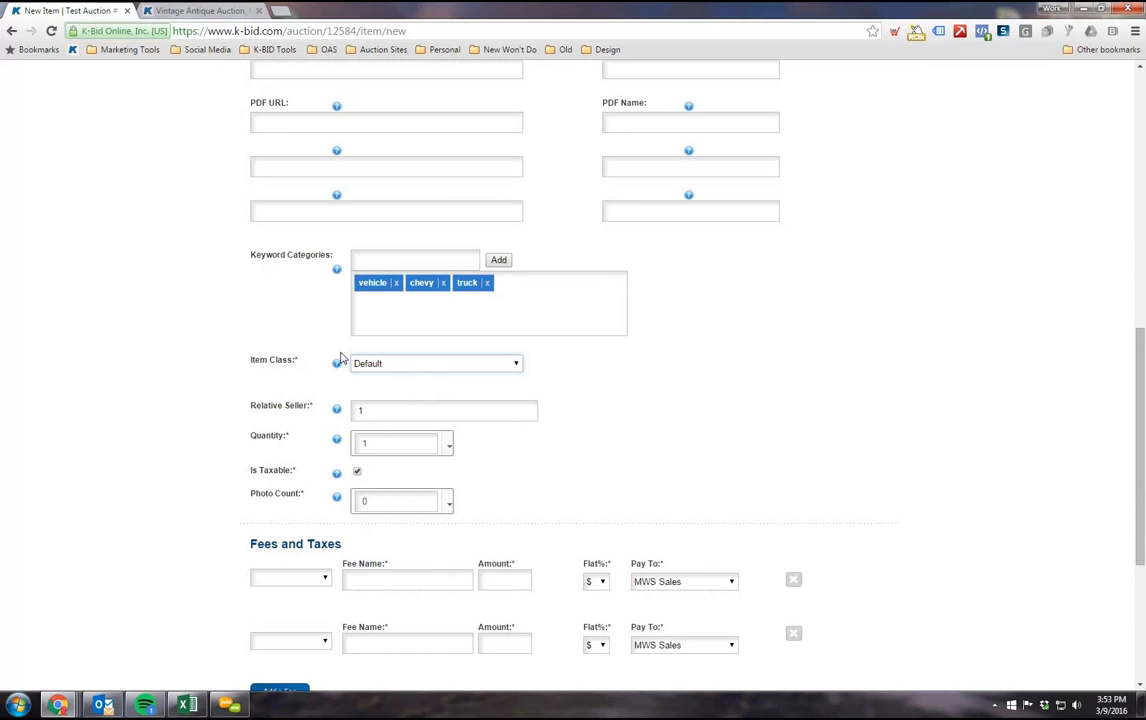
Step: Review the lot's video and PDF link fields again together with the title, prices and description
scroll(236, 414, "up", 3)
scroll(234, 414, "up", 5)
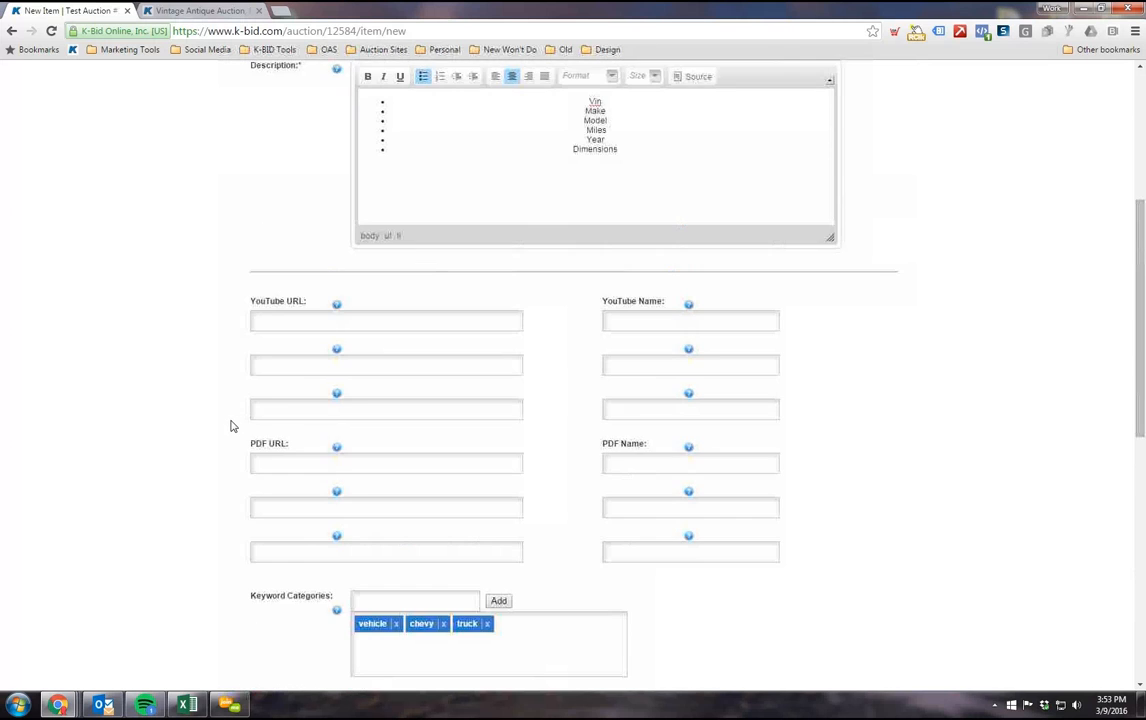
scroll(230, 437, "down", 5)
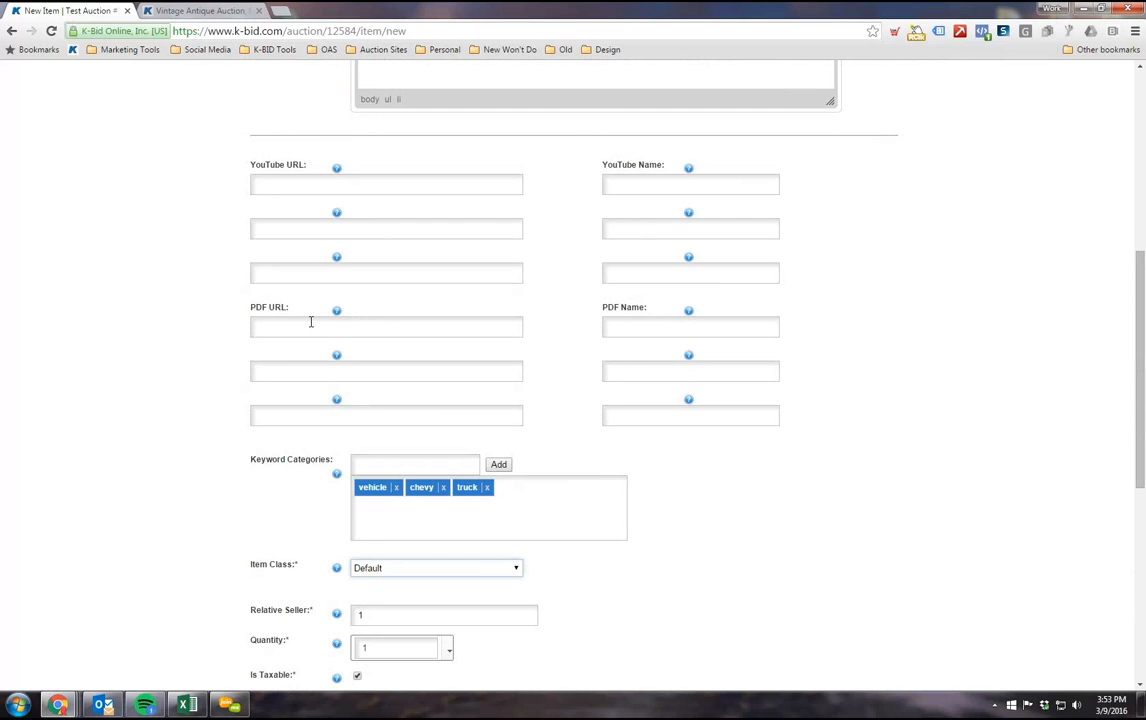
scroll(281, 358, "up", 1)
left_click(297, 253)
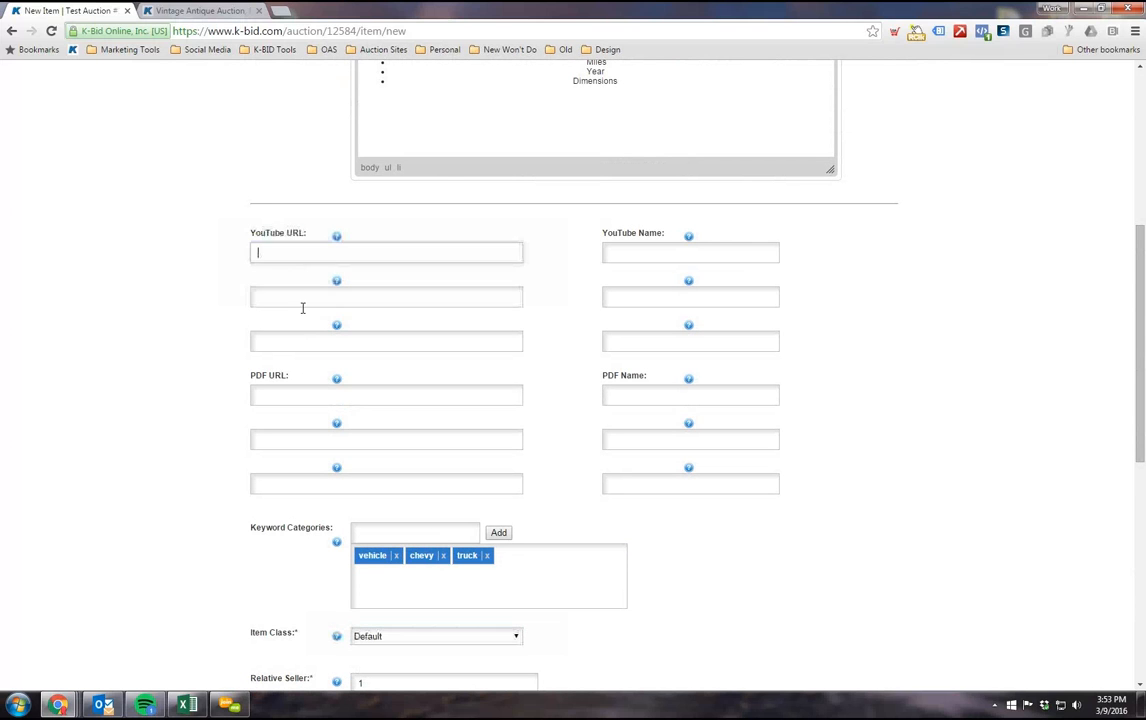
left_click(309, 394)
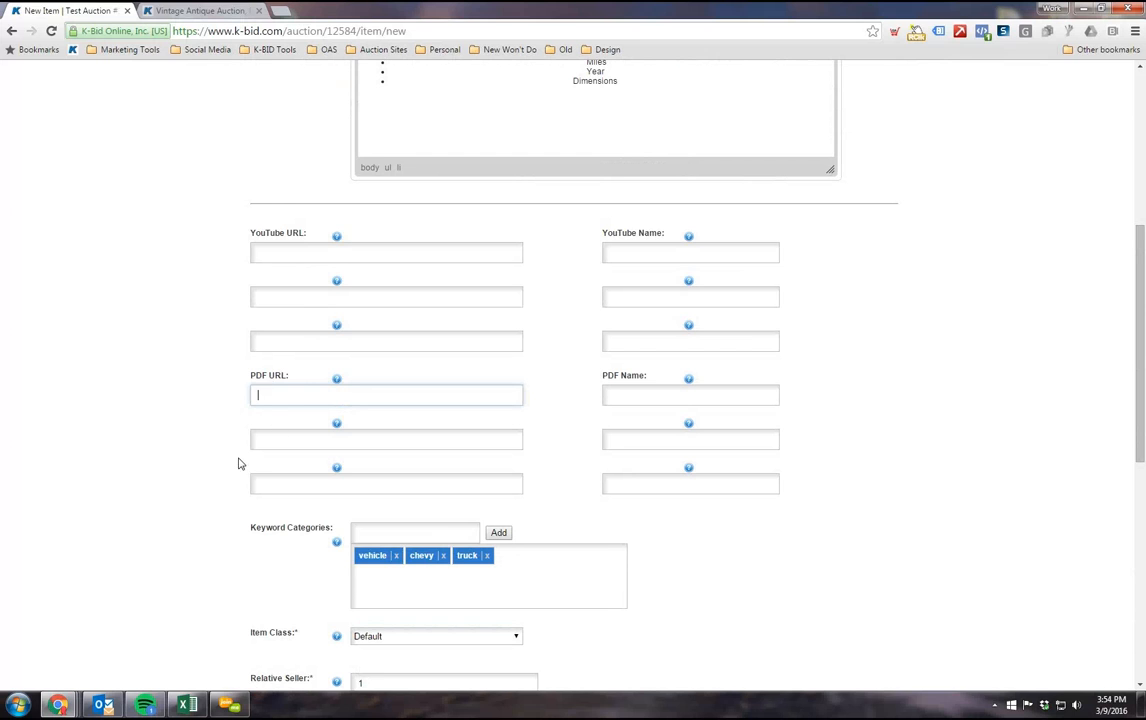
scroll(230, 456, "up", 1)
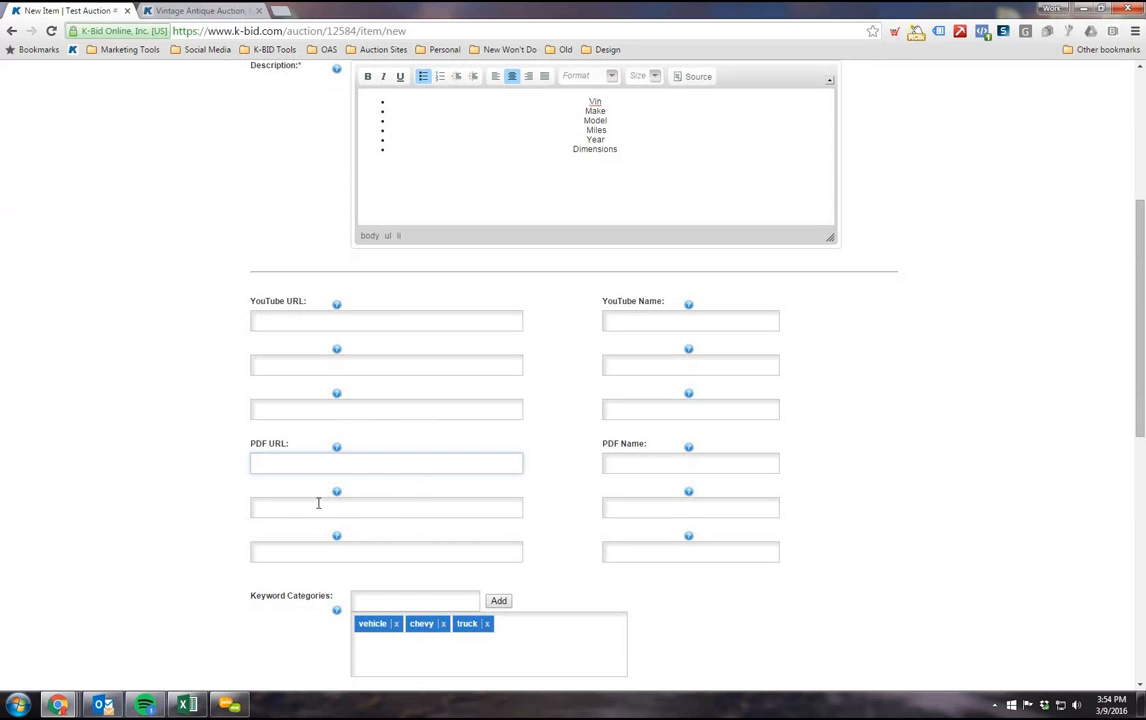
scroll(317, 500, "up", 2)
scroll(342, 604, "up", 1)
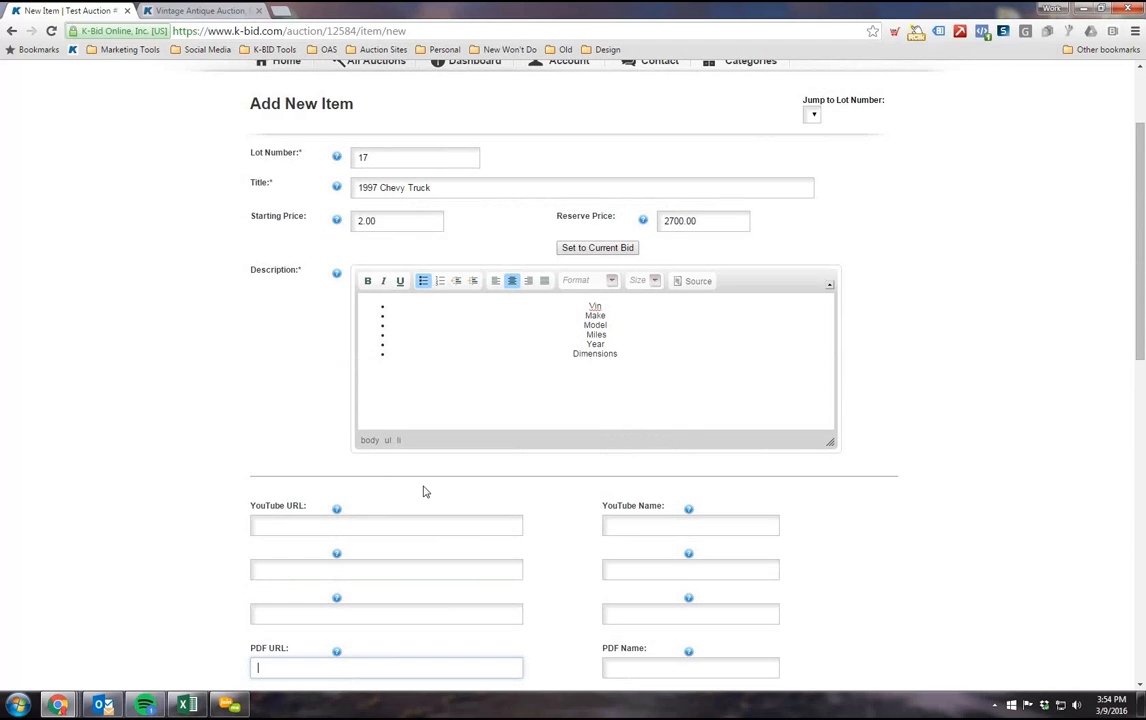
scroll(410, 478, "down", 4)
scroll(586, 510, "up", 1)
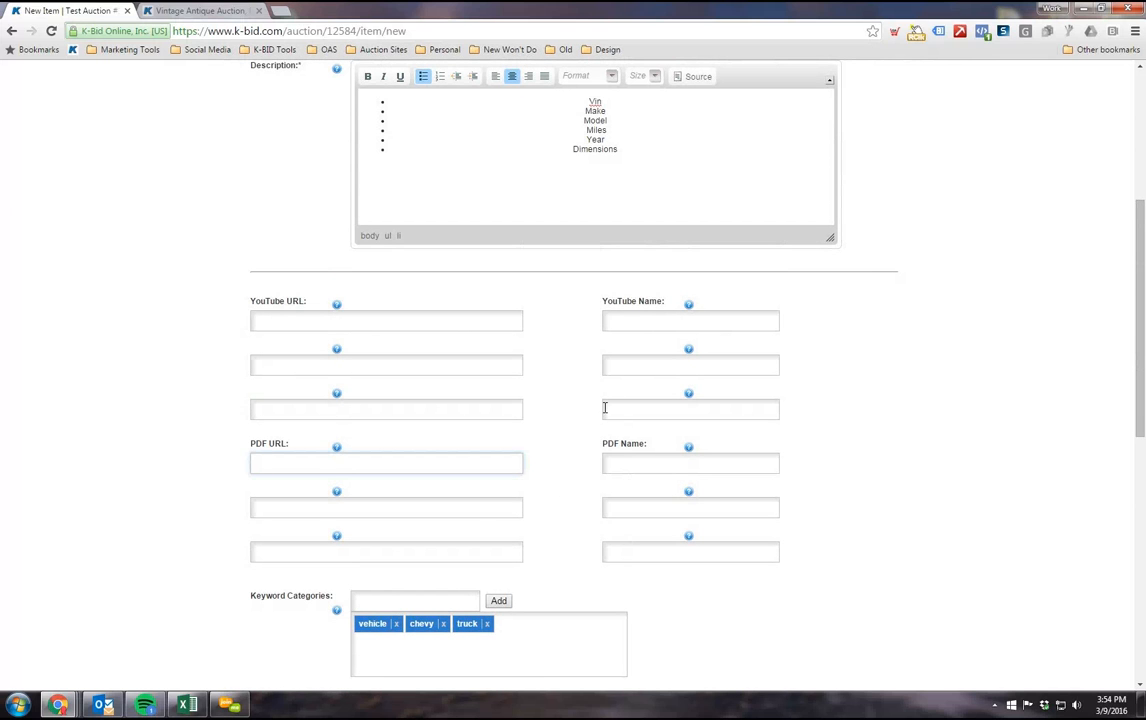
scroll(494, 495, "up", 4)
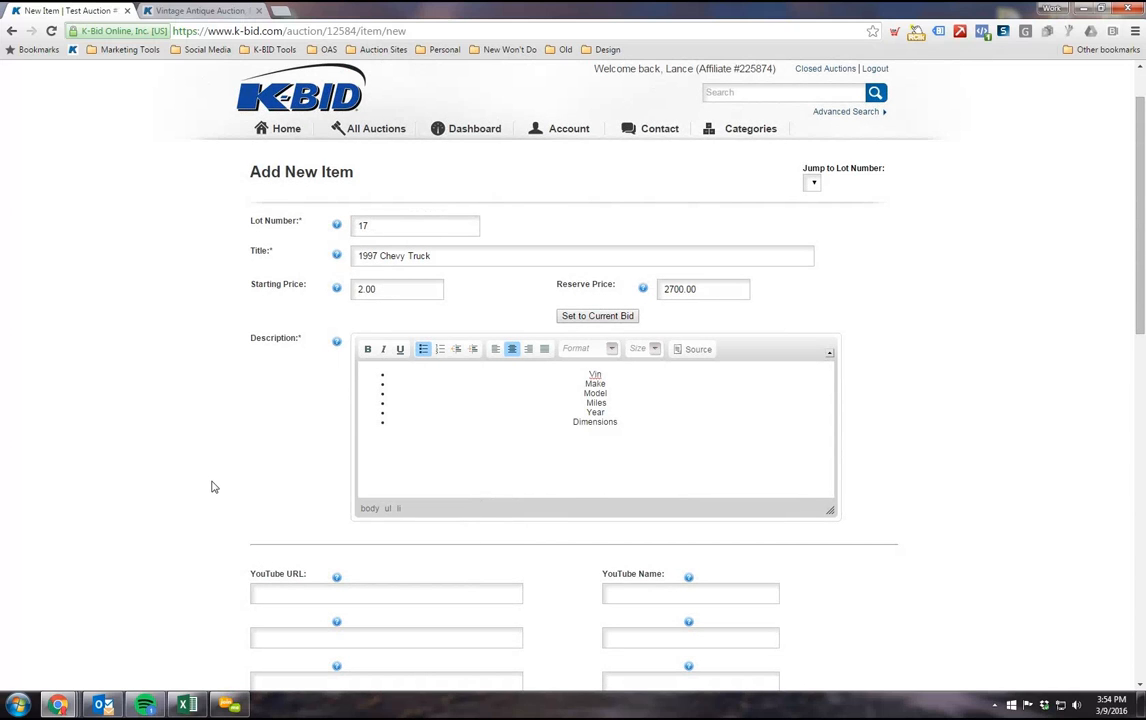
Step: Review the Item Class options available for the lot again and leave the class at Default
scroll(211, 487, "down", 10)
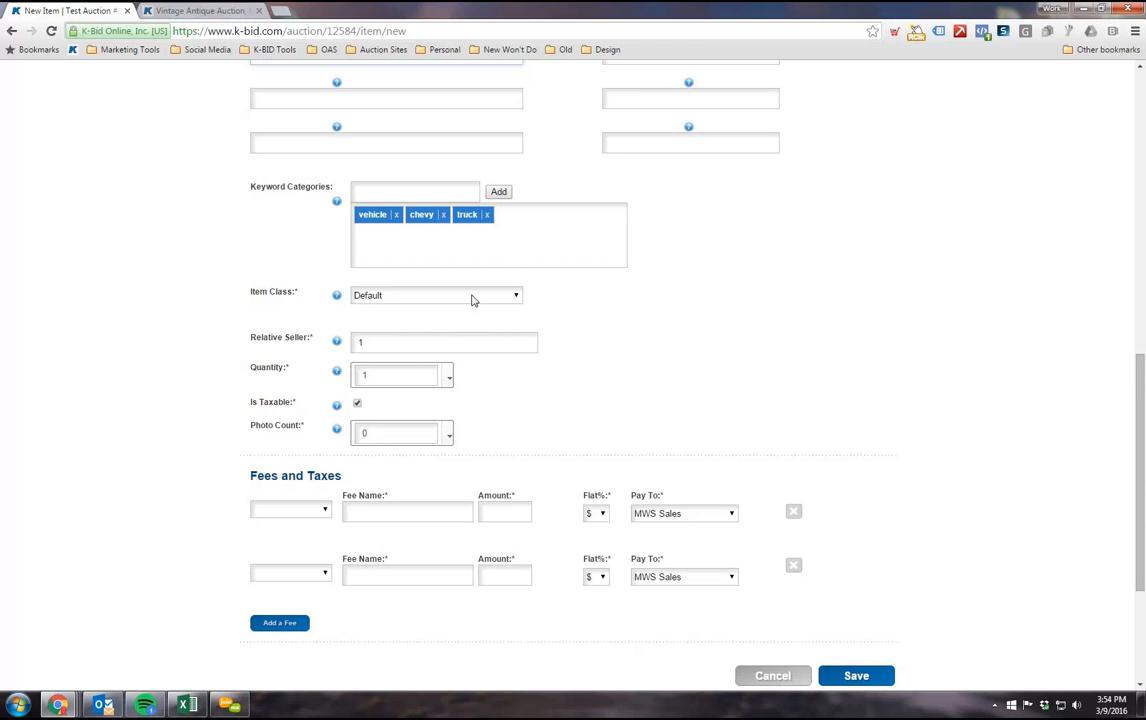
left_click(303, 295)
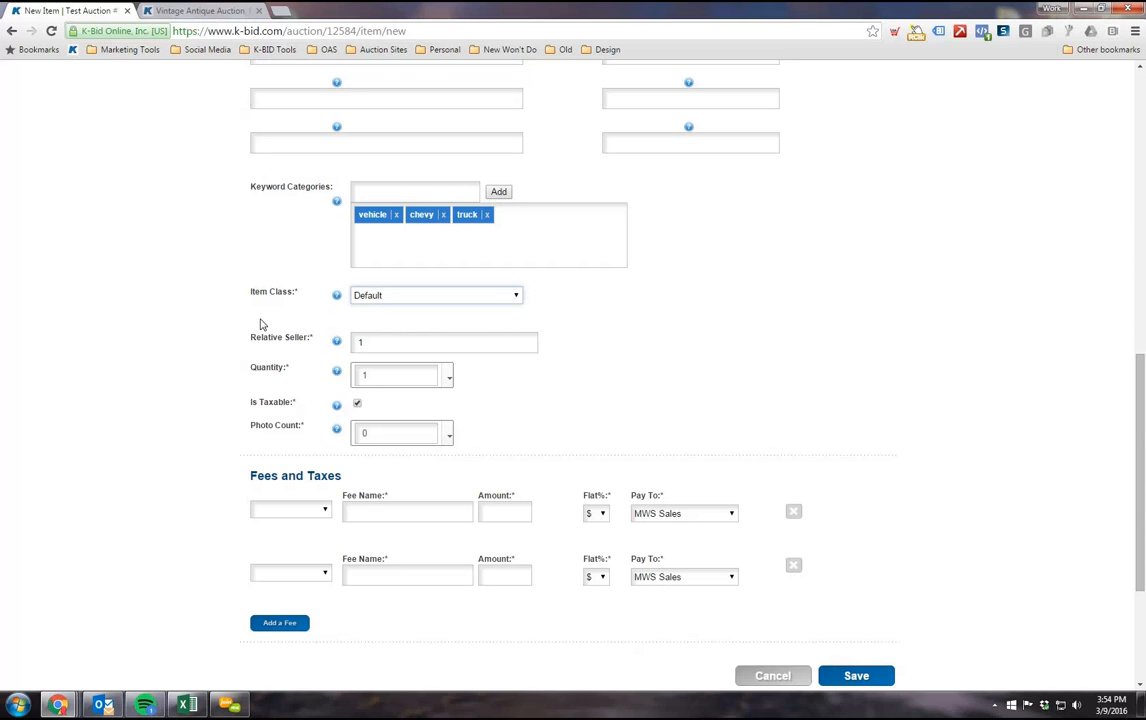
left_click_drag(251, 298, 422, 299)
left_click(422, 299)
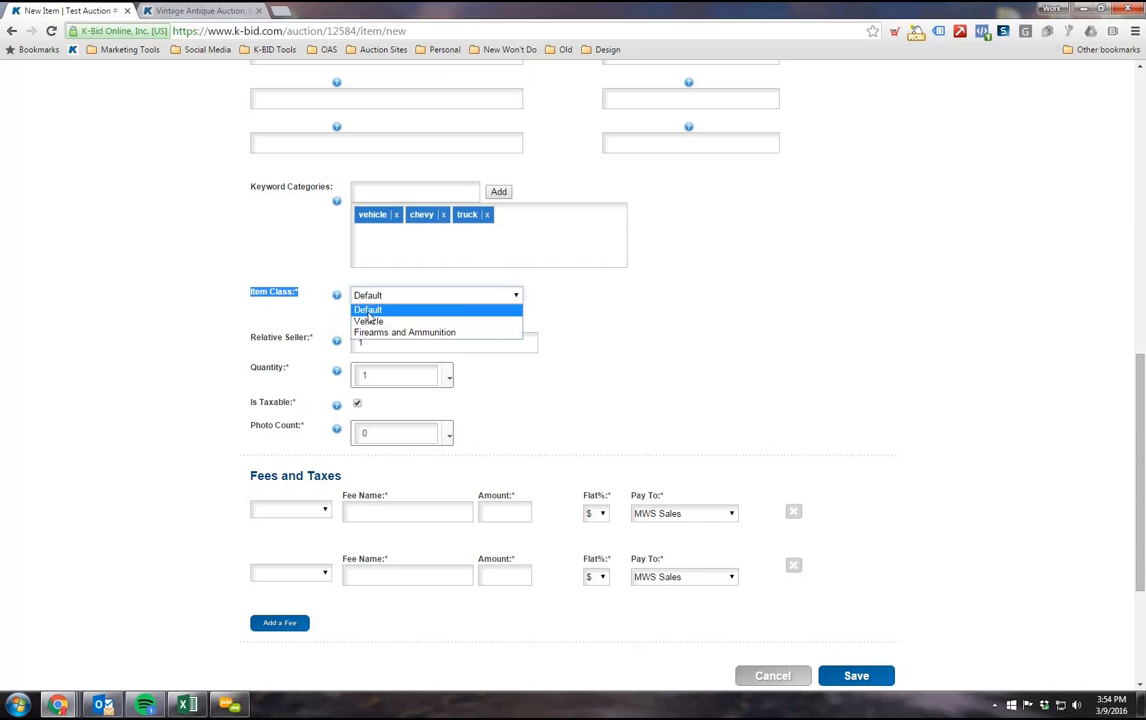
left_click(375, 309)
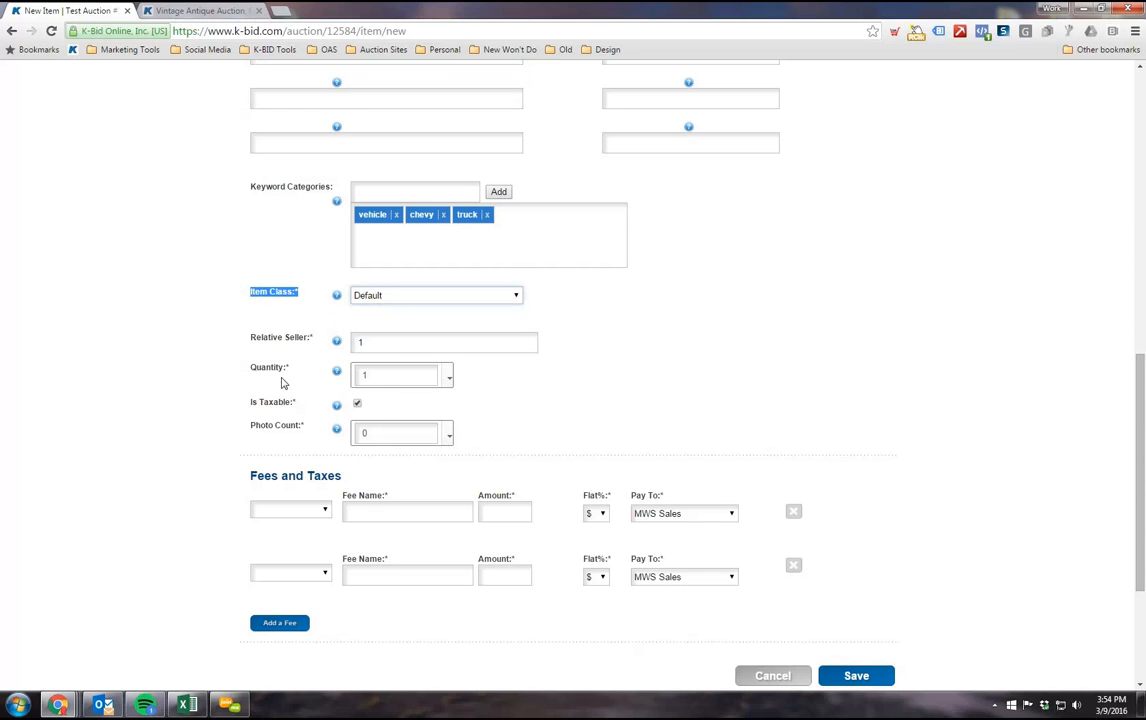
Step: Examine the Relative Seller field in the lot's item details
scroll(280, 330, "down", 1)
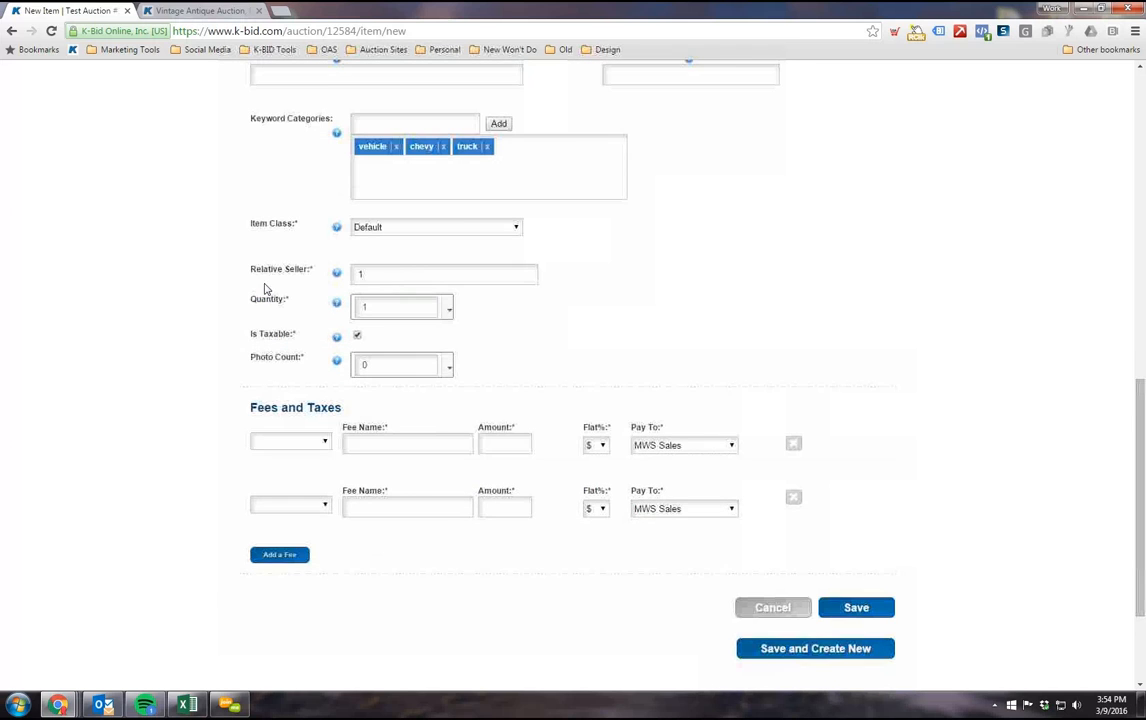
left_click_drag(252, 270, 374, 272)
left_click(388, 274)
left_click_drag(235, 268, 336, 277)
left_click(374, 272)
left_click_drag(232, 270, 281, 282)
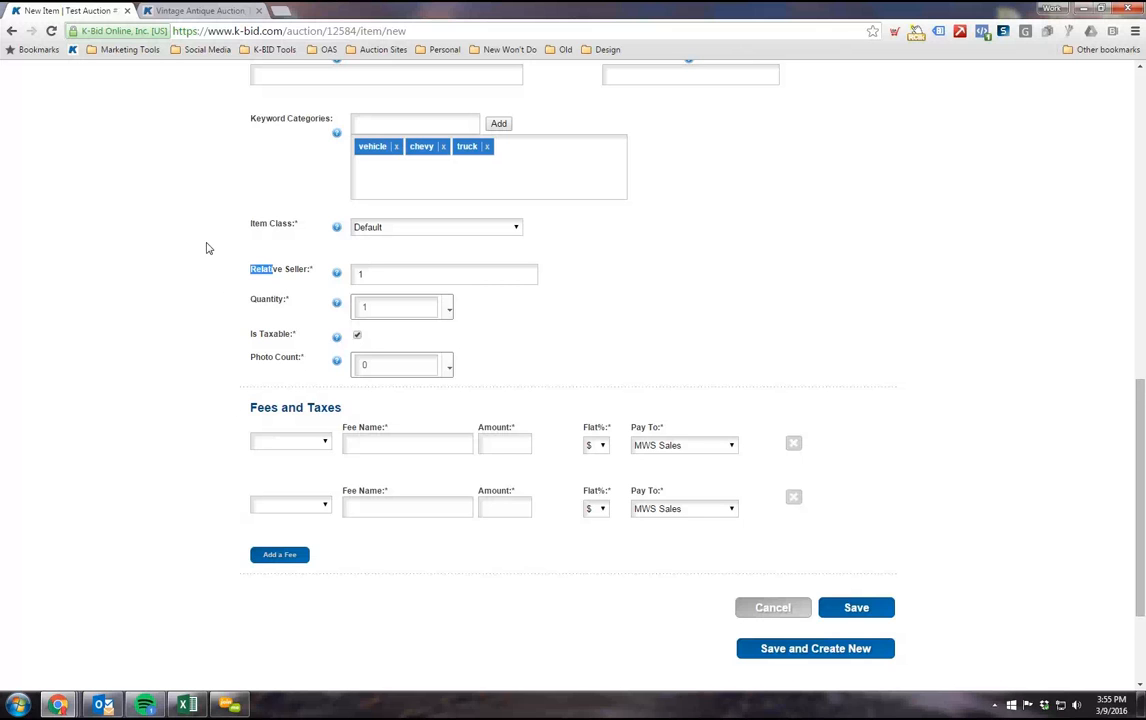
Step: Try a quantity of 10 for the lot and restore it to 1
scroll(458, 320, "down", 2)
left_click(393, 172)
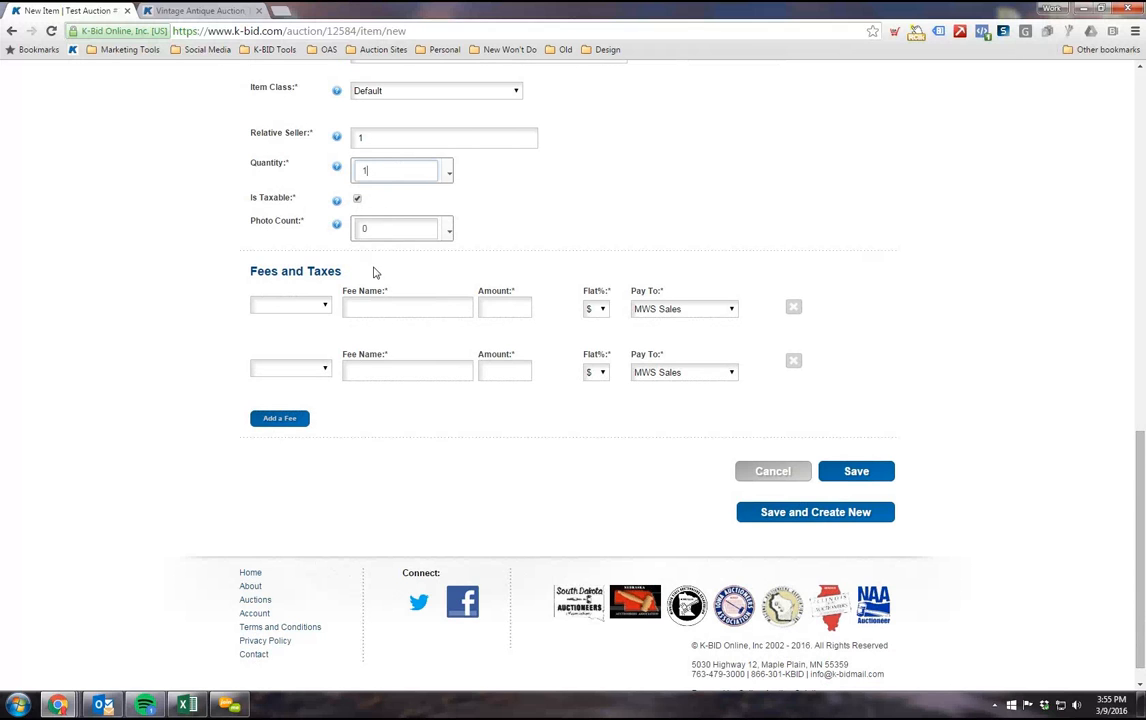
scroll(377, 240, "up", 1)
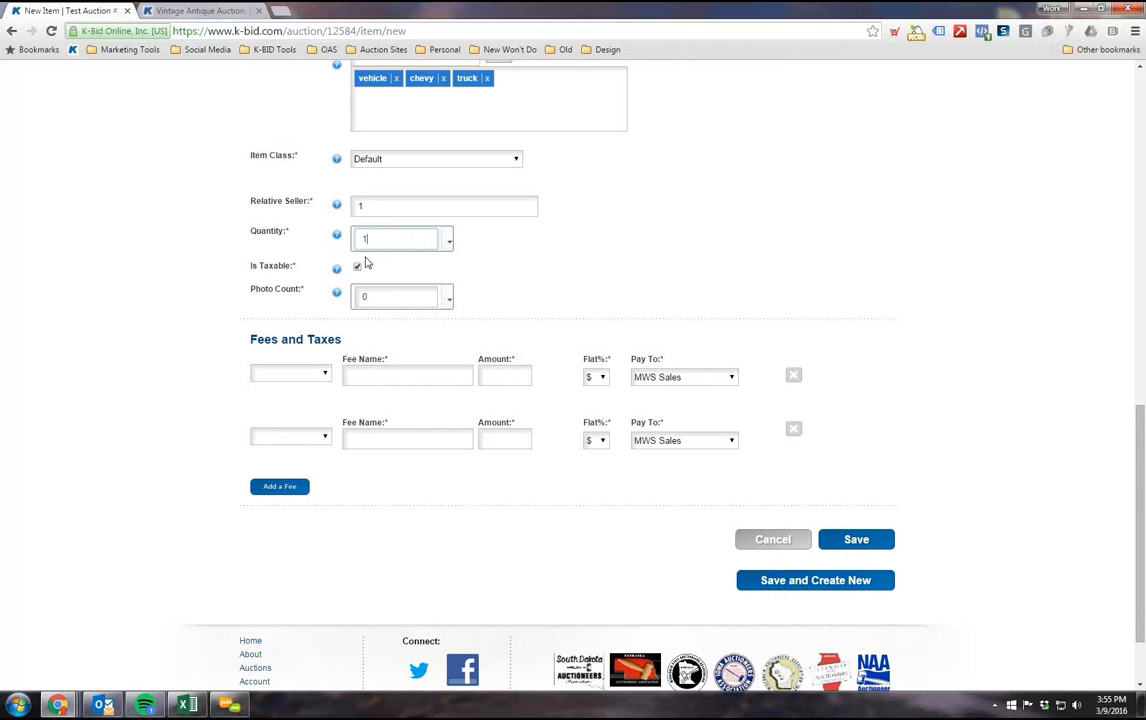
scroll(376, 323, "up", 1)
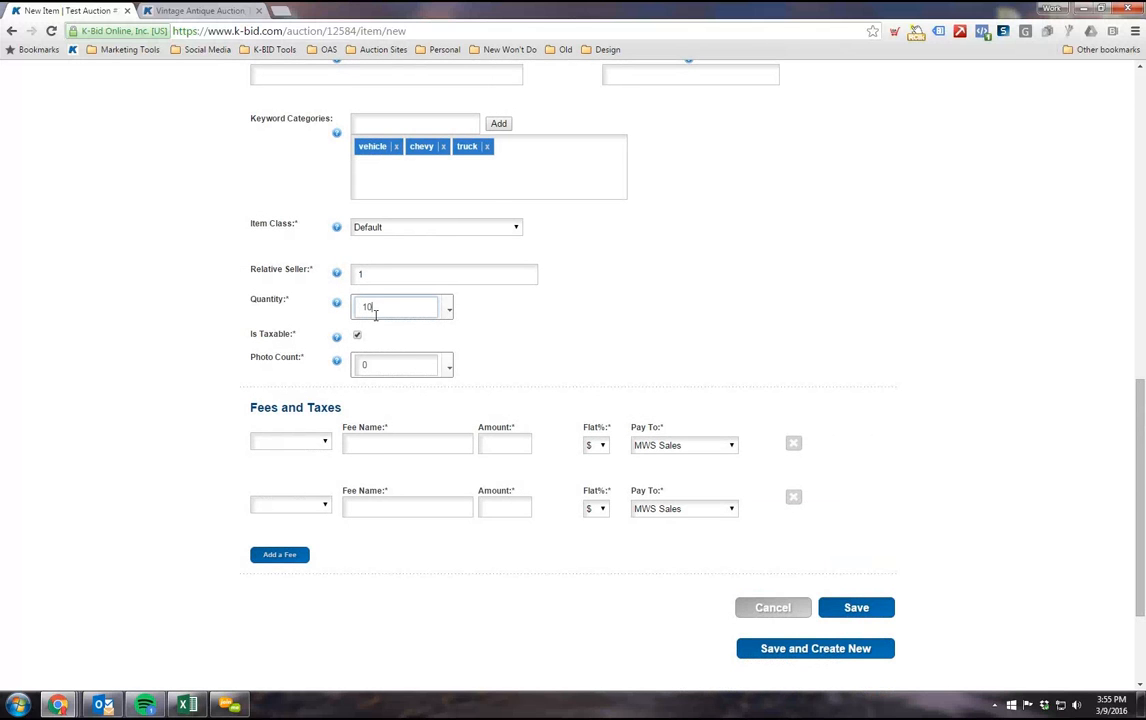
scroll(345, 410, "up", 4)
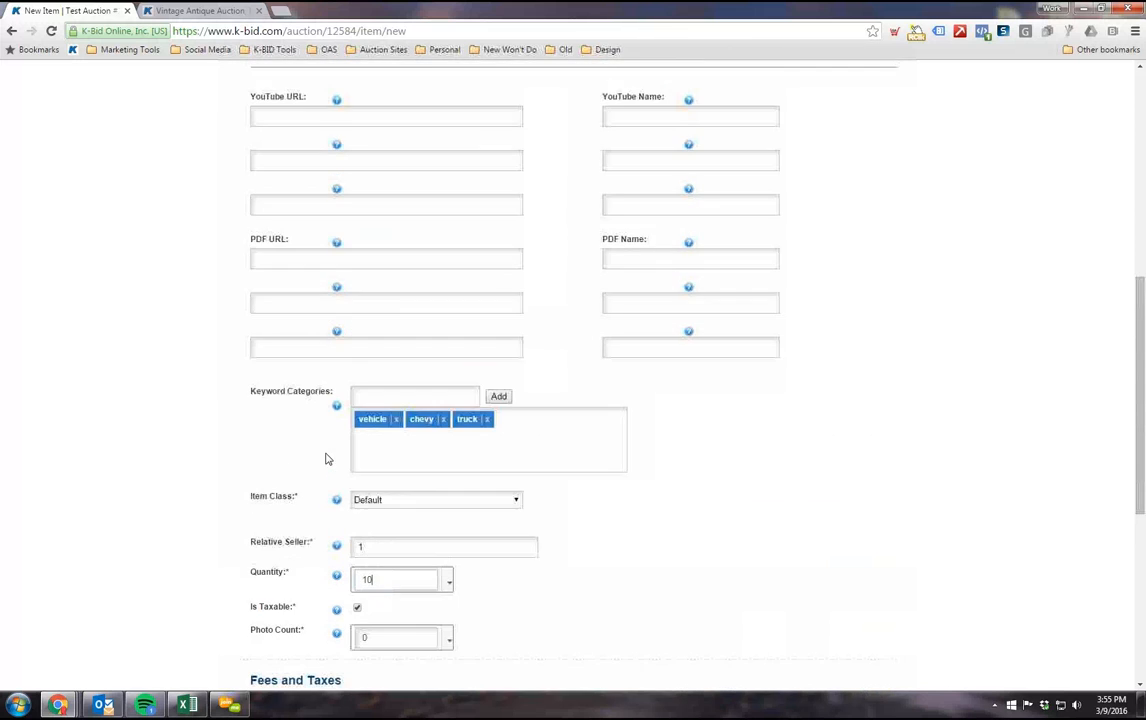
scroll(386, 512, "down", 1)
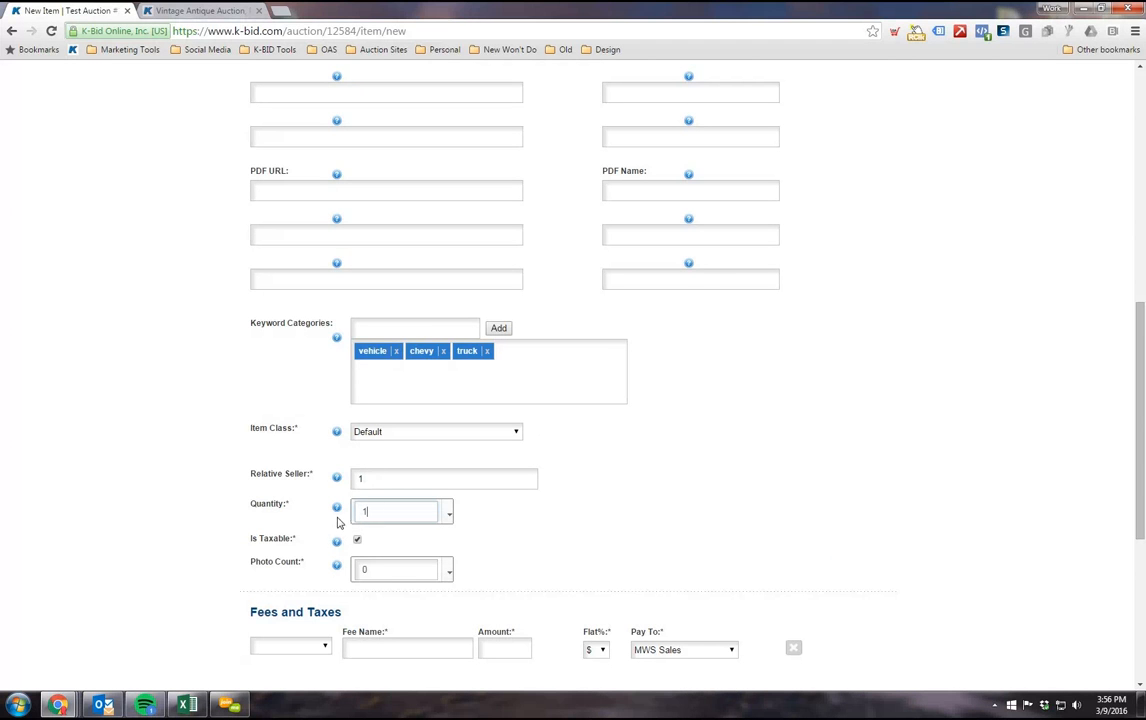
Step: Review the lot's title, prices and description against its Quantity field
scroll(300, 543, "up", 3)
scroll(288, 543, "up", 2)
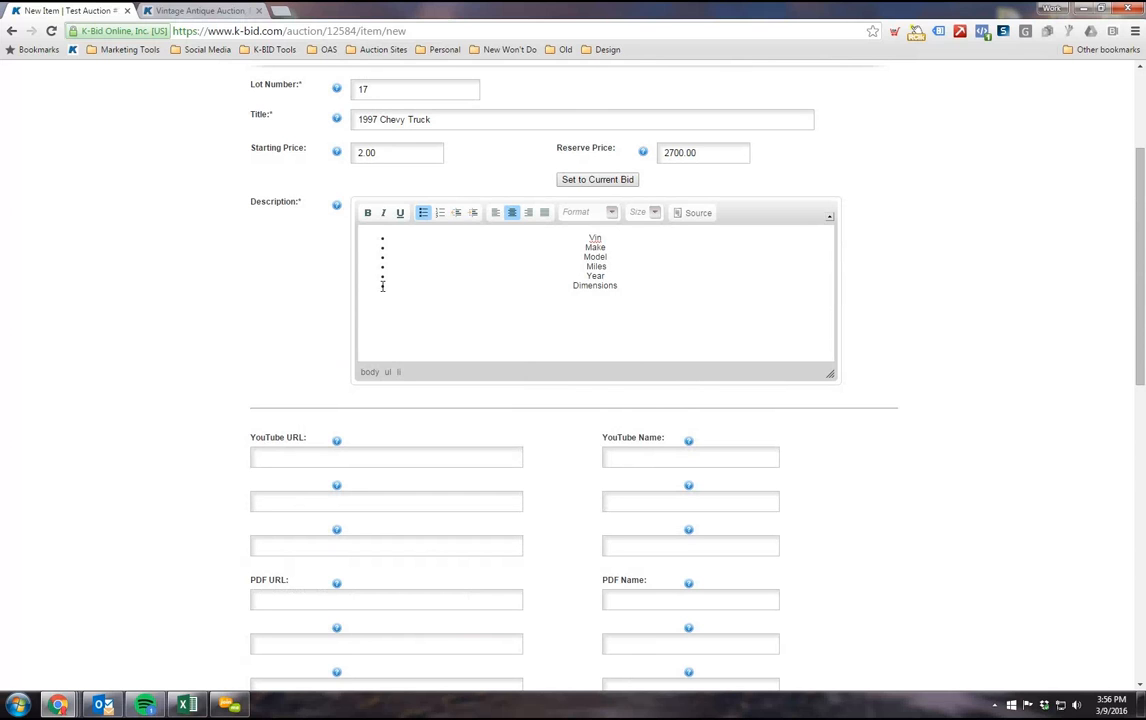
scroll(343, 255, "up", 1)
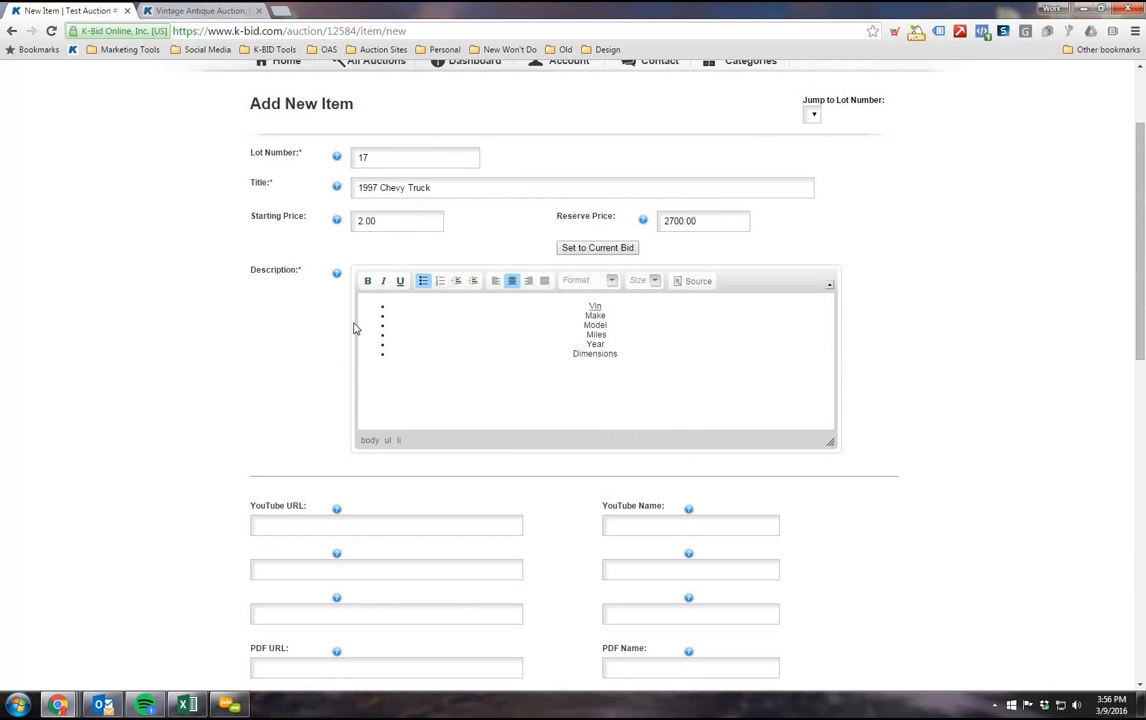
scroll(356, 325, "down", 5)
scroll(253, 337, "down", 2)
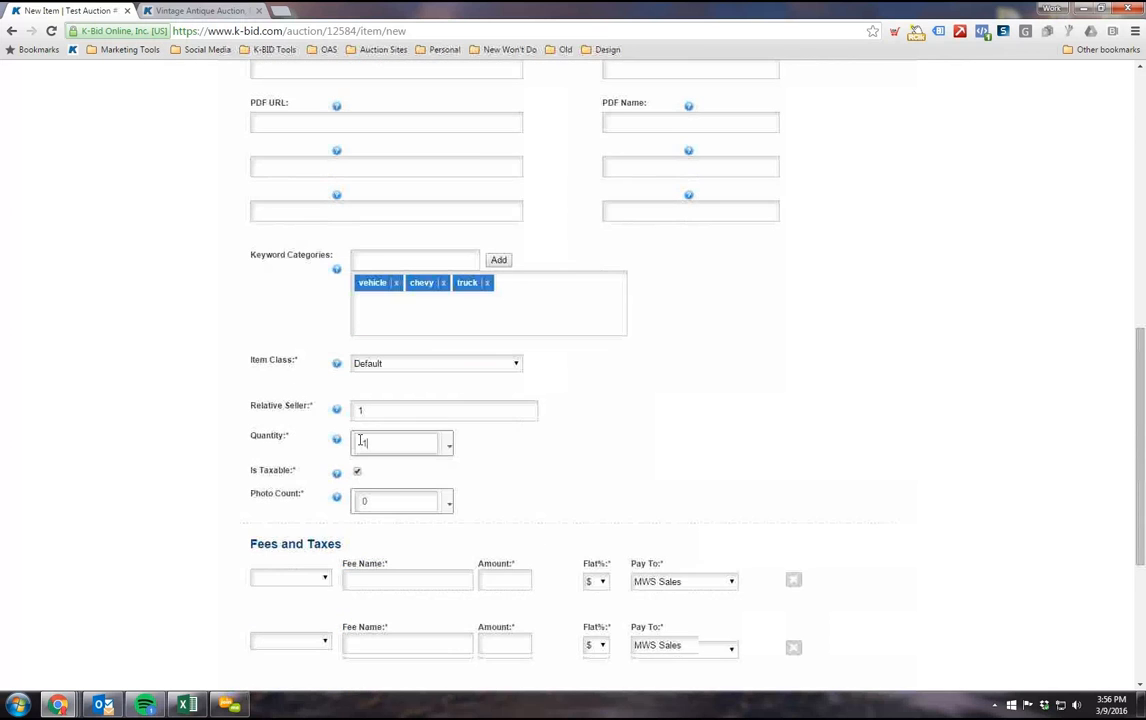
left_click(374, 445)
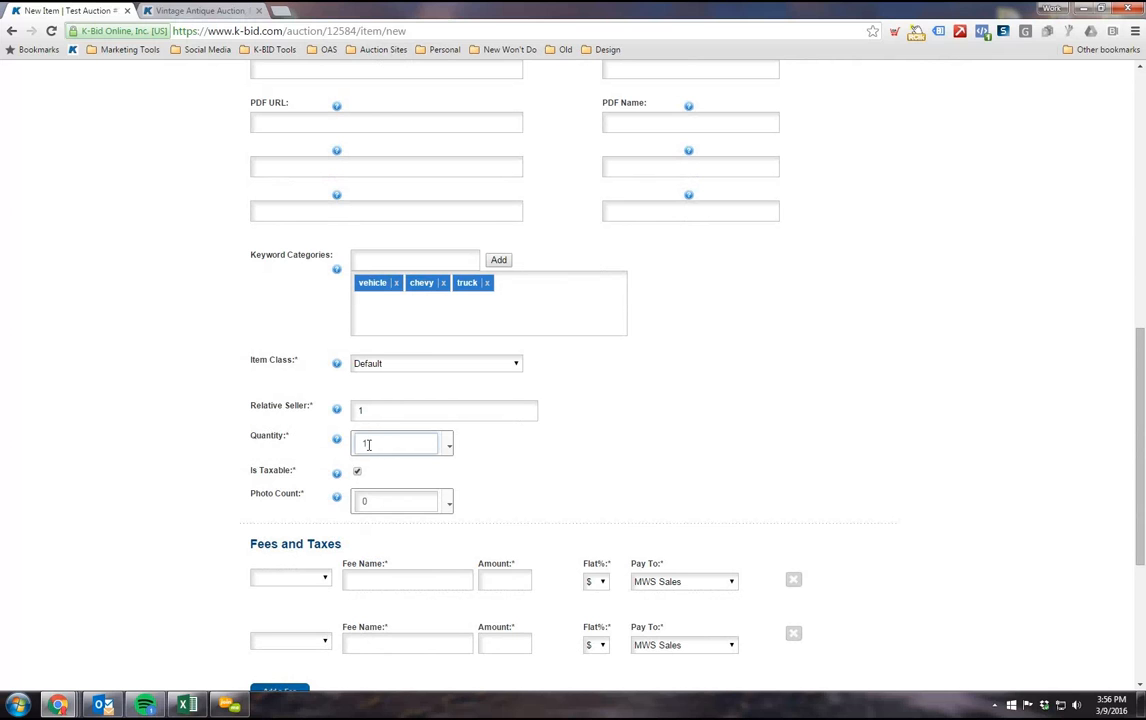
Step: Examine the Is Taxable option and the Fees and Taxes section of the lot
scroll(196, 487, "down", 1)
scroll(196, 487, "down", 1)
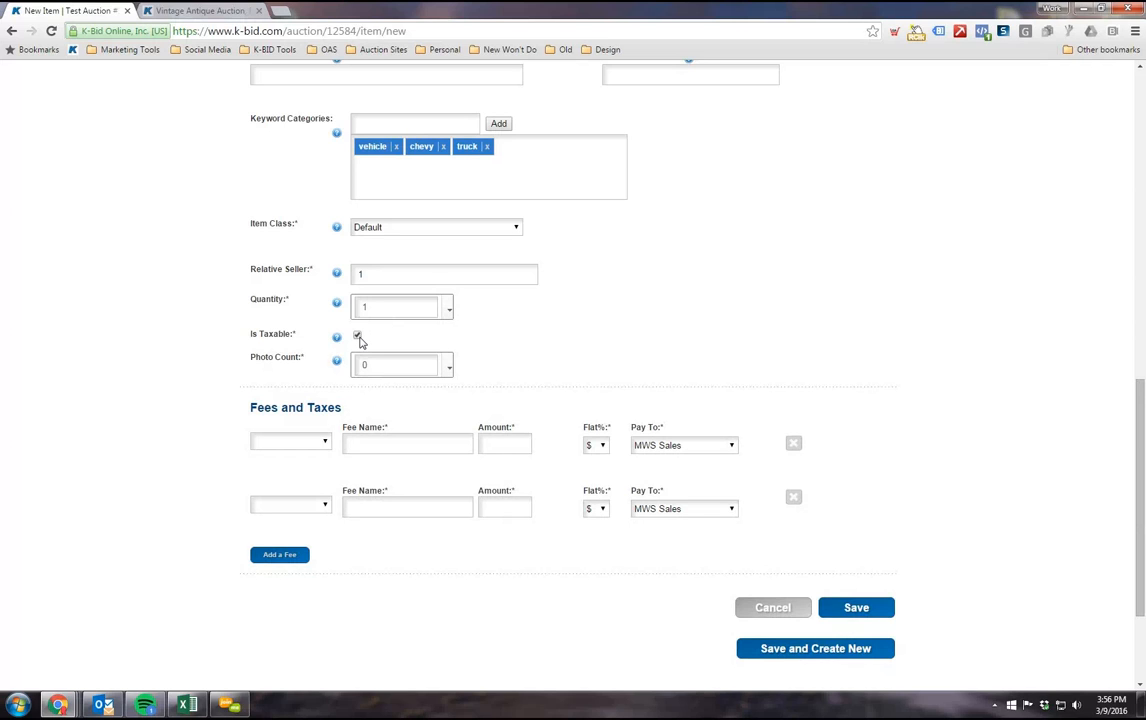
left_click(358, 337)
scroll(255, 374, "down", 1)
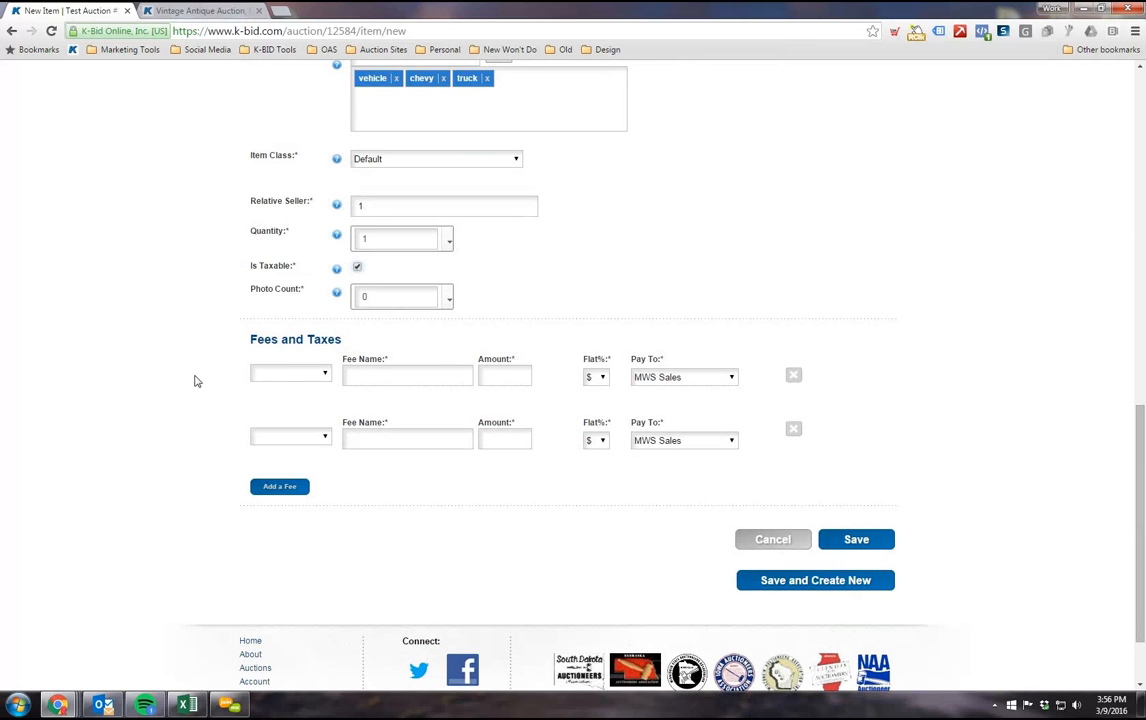
left_click_drag(258, 344, 343, 356)
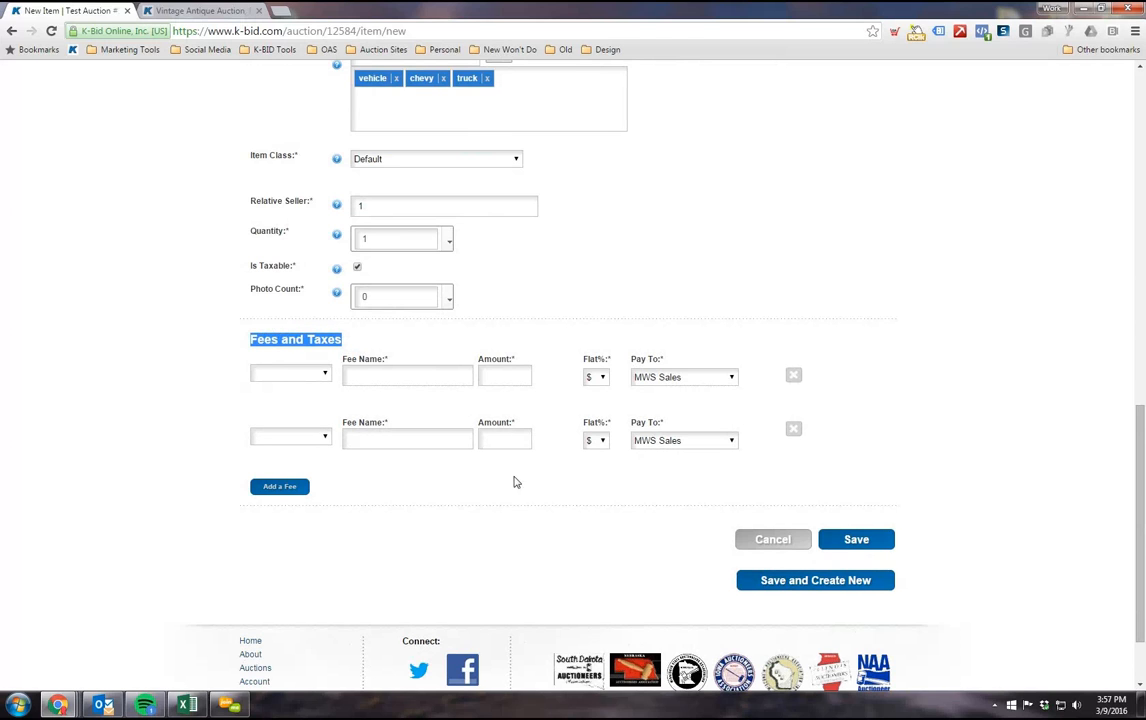
scroll(460, 477, "down", 1)
scroll(438, 474, "up", 1)
Step: Turn off Is Taxable for the lot, check the fee name fields, and turn the option back on
left_click(357, 269)
scroll(377, 321, "up", 1)
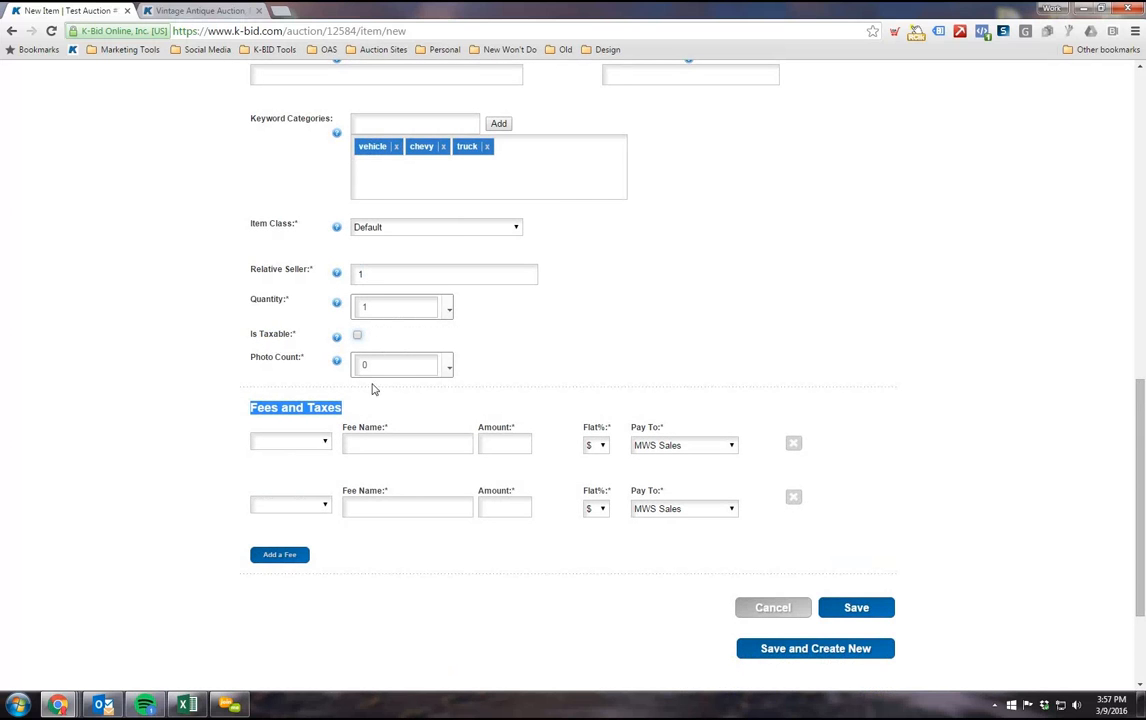
scroll(374, 390, "down", 1)
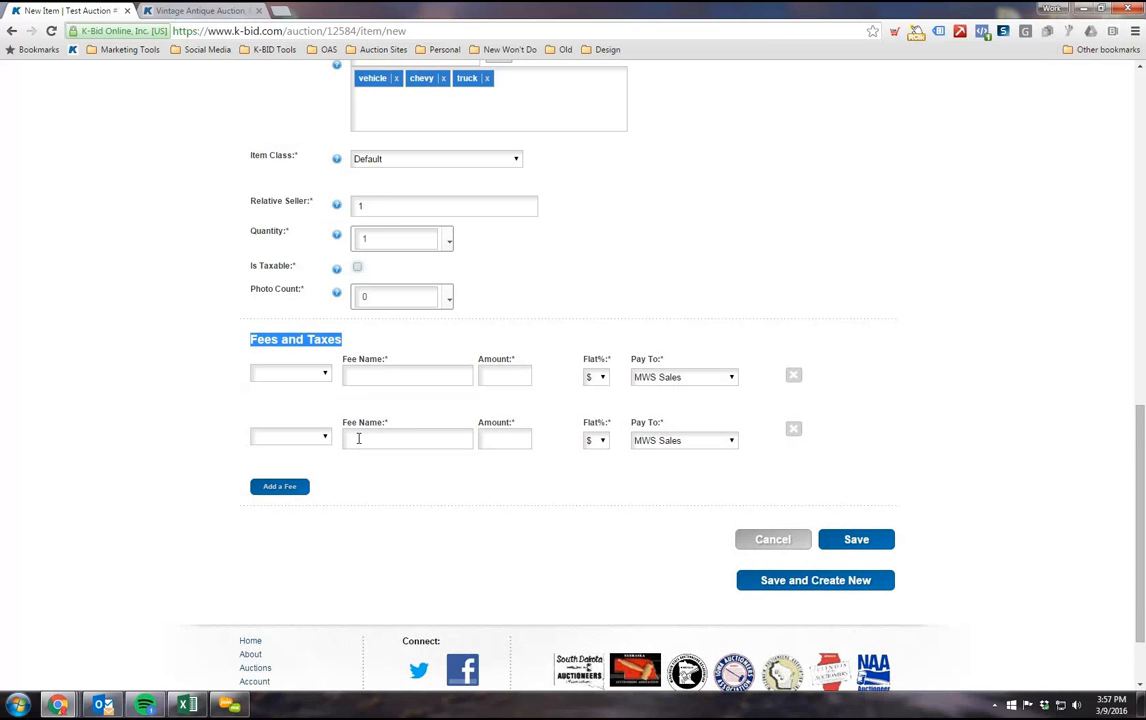
left_click(358, 438)
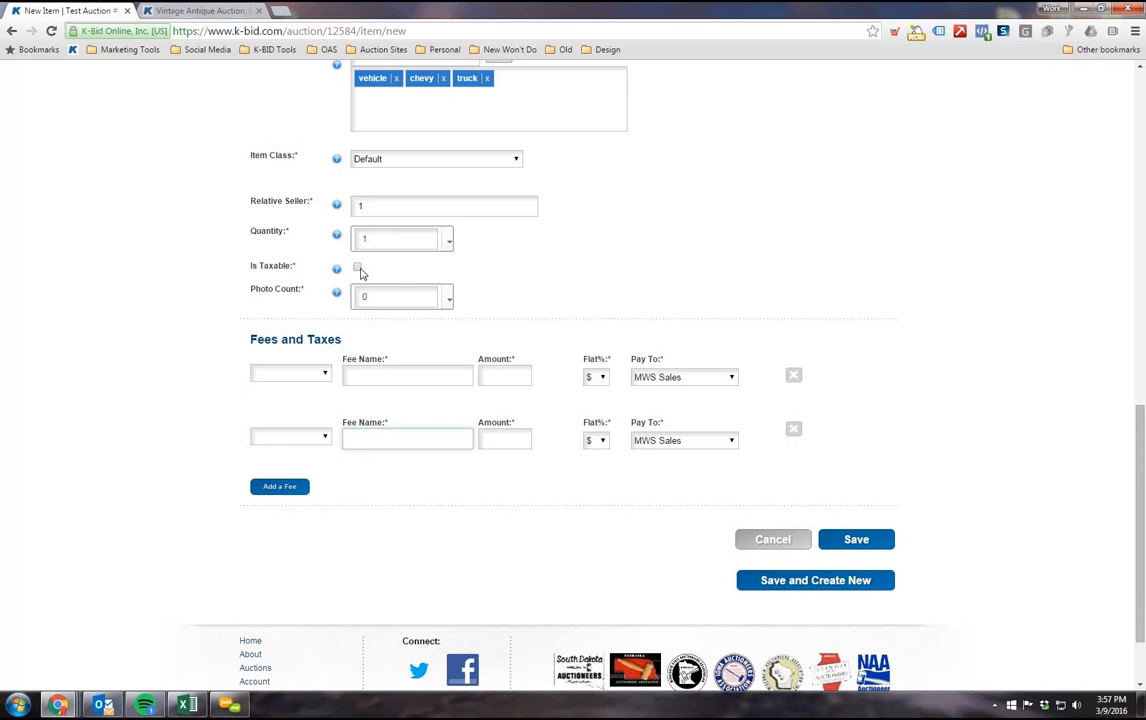
scroll(371, 445, "down", 1)
scroll(427, 435, "up", 1)
left_click(357, 267)
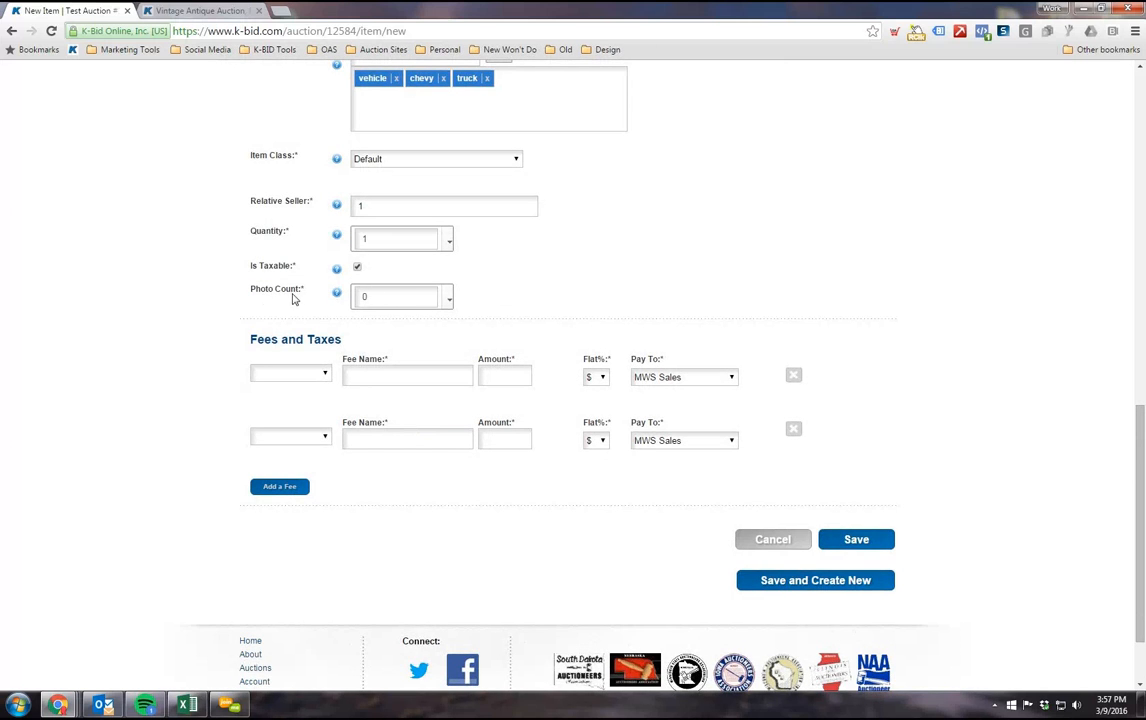
Step: Examine the lot's Photo Count field, leaving it at 0
left_click_drag(468, 299, 253, 300)
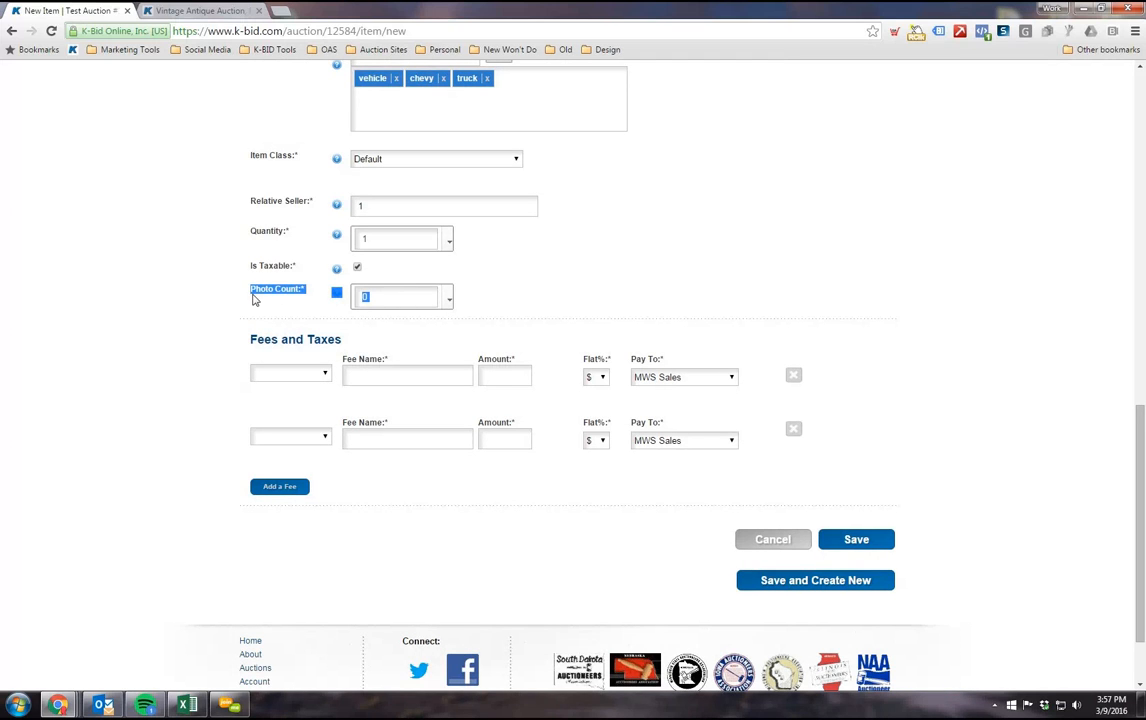
left_click(600, 300)
scroll(550, 353, "down", 1)
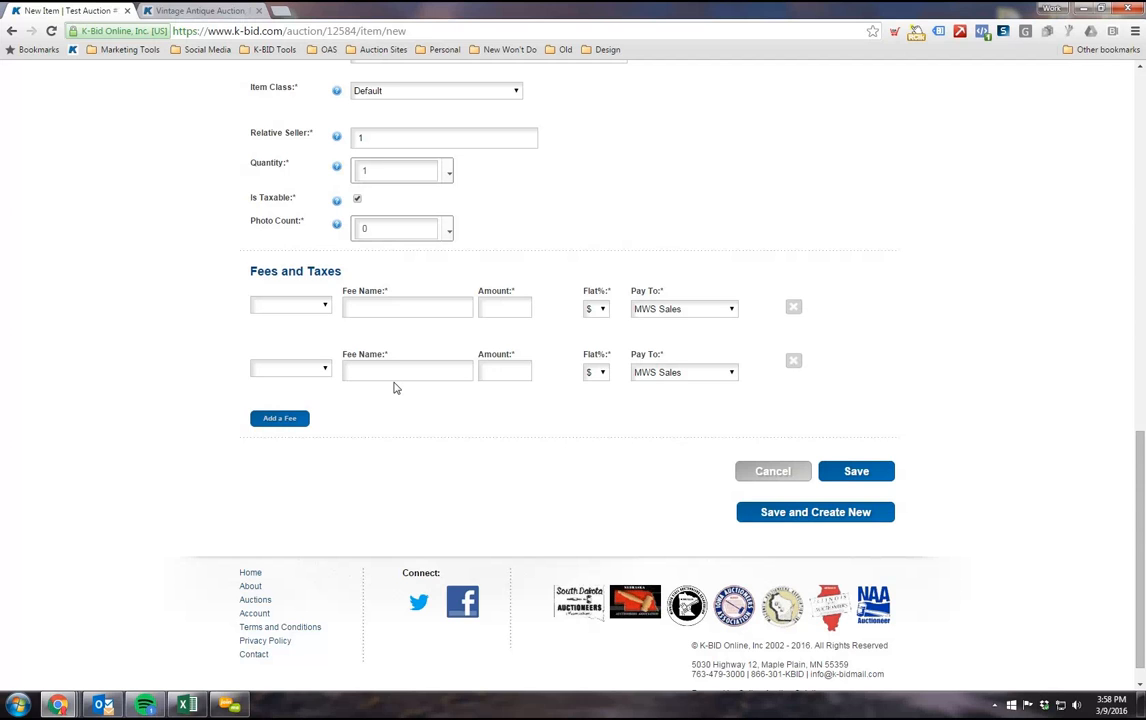
Step: Check the completed 1997 Chevy Truck form and save the lot to the auction's inventory
scroll(417, 376, "up", 6)
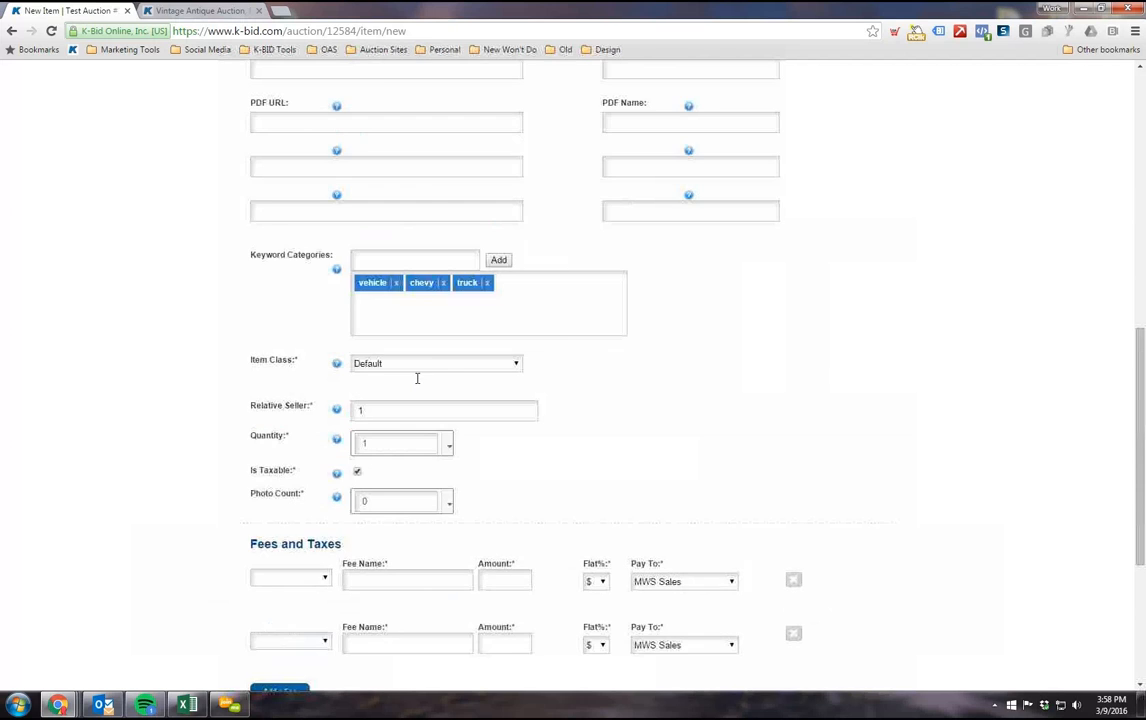
scroll(417, 378, "up", 5)
scroll(391, 379, "down", 2)
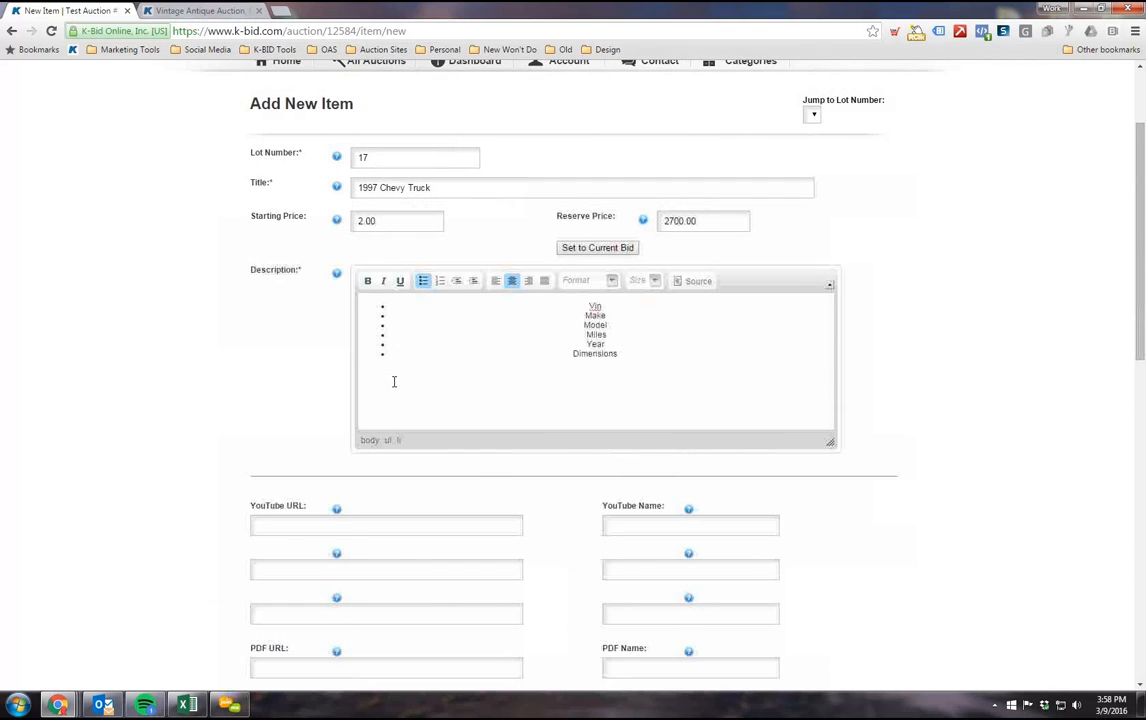
scroll(394, 385, "down", 8)
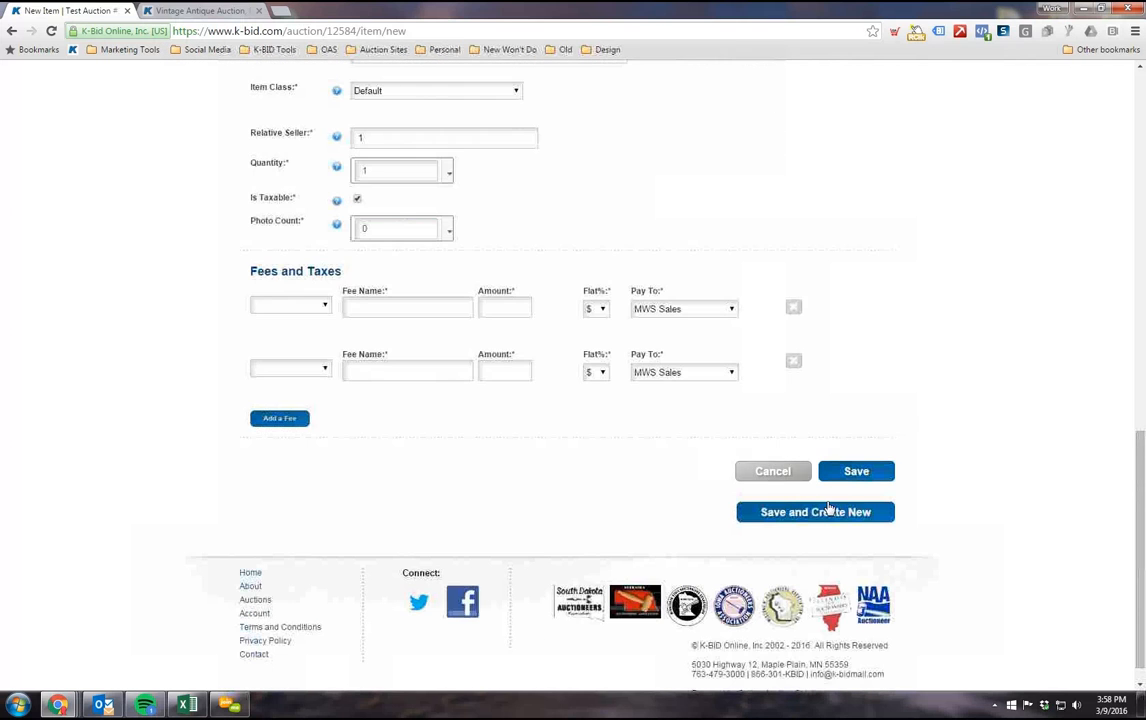
left_click(850, 473)
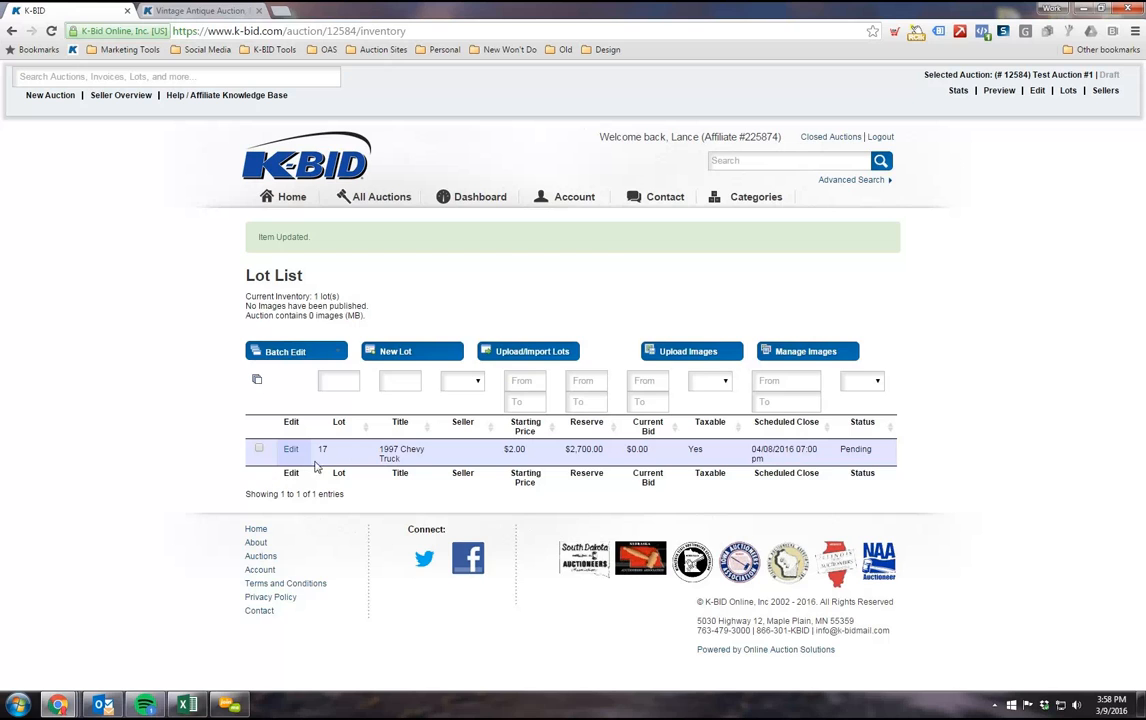
Step: Open a blank new lot form, look over its fields, and return to the lot list without saving
left_click(397, 356)
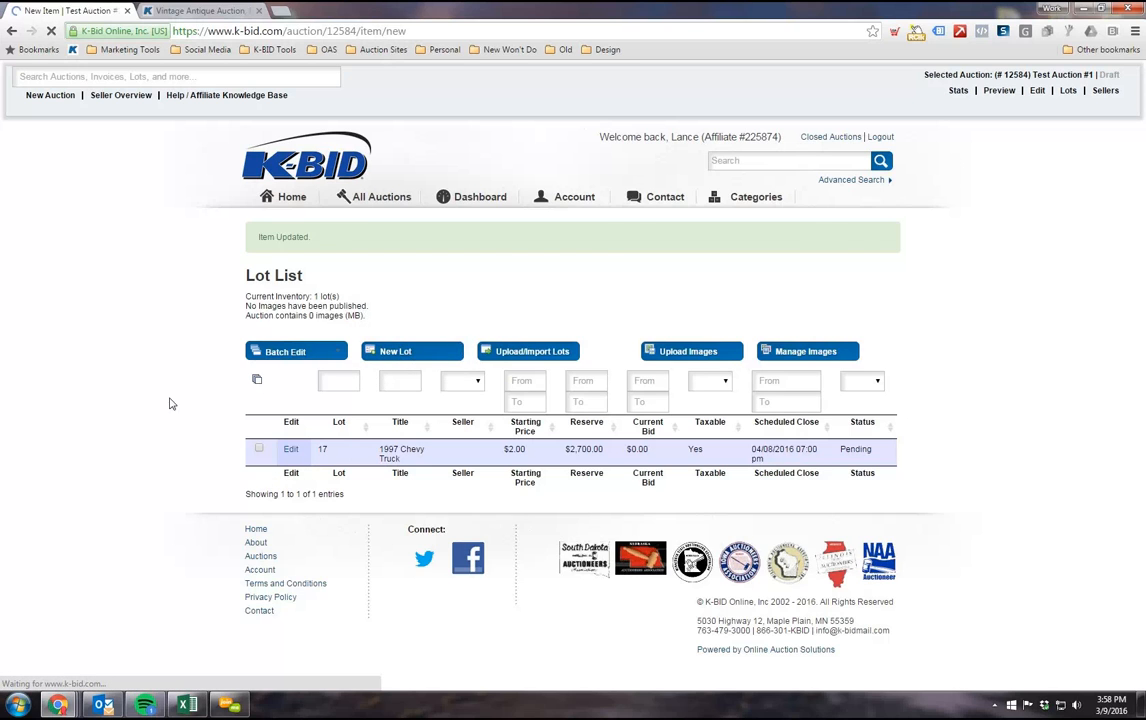
left_click(376, 291)
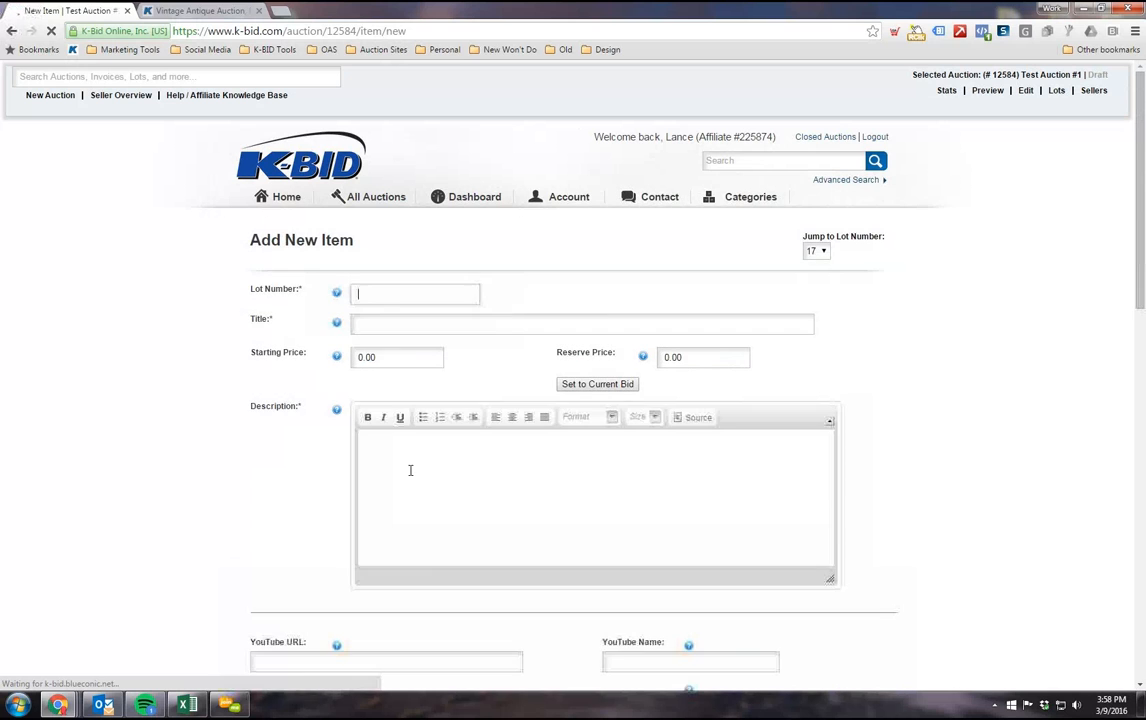
scroll(330, 444, "down", 8)
scroll(315, 404, "up", 7)
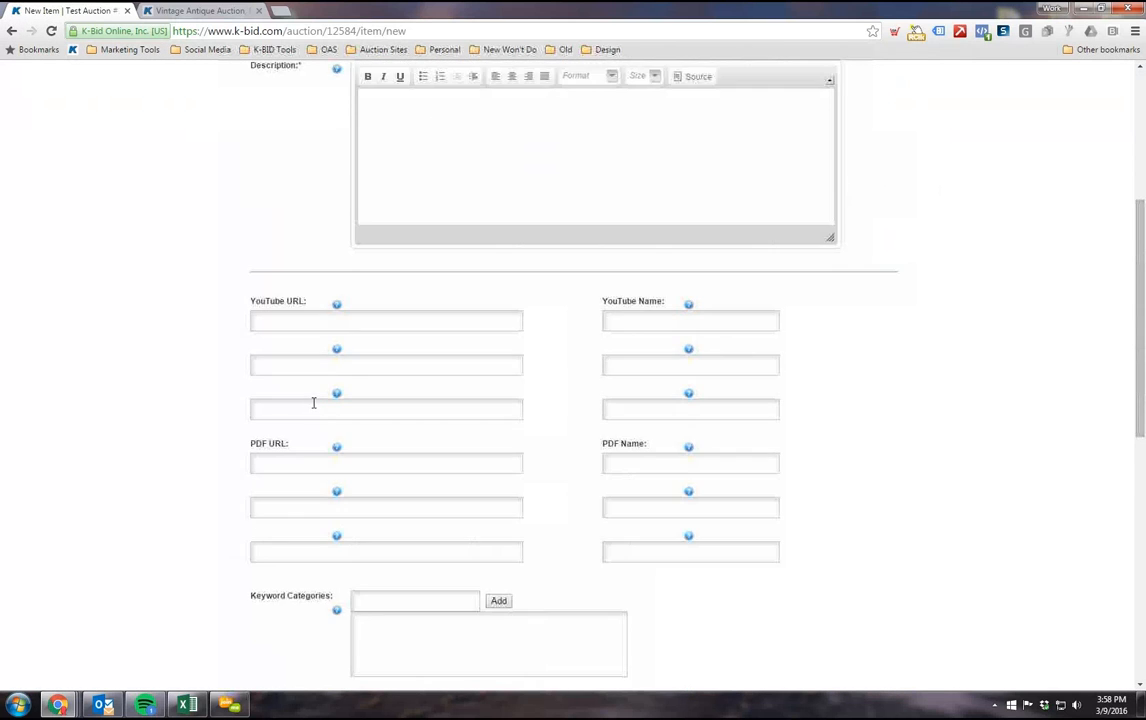
scroll(320, 411, "up", 1)
left_click(1056, 90)
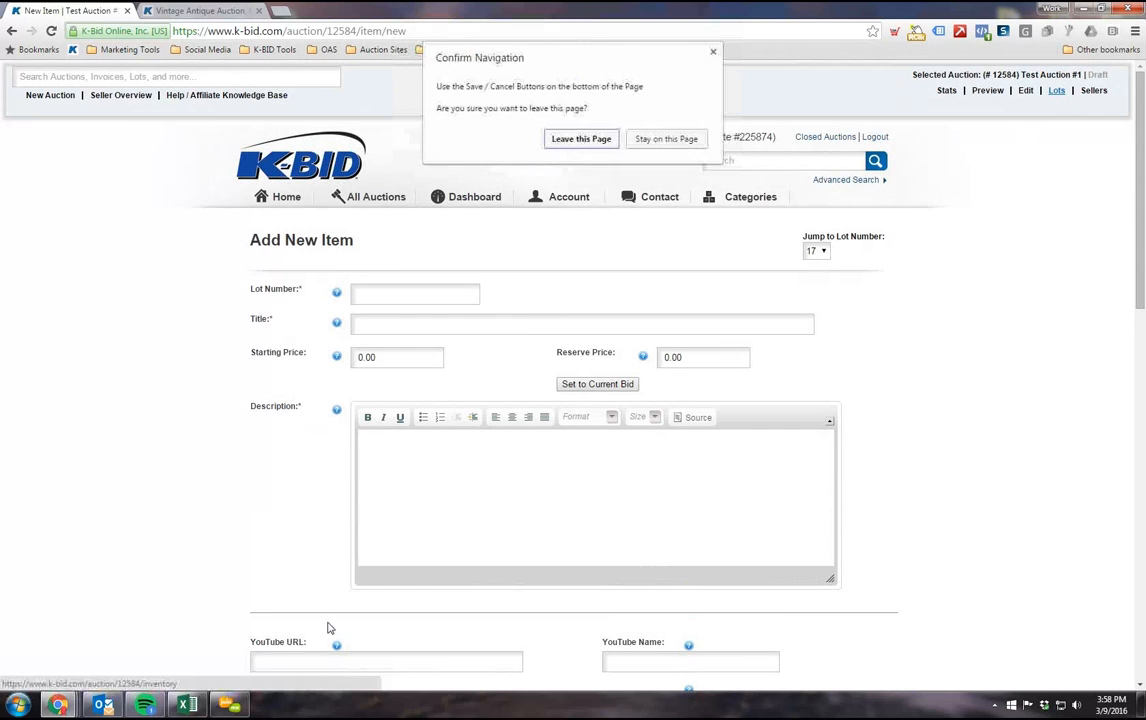
left_click(570, 139)
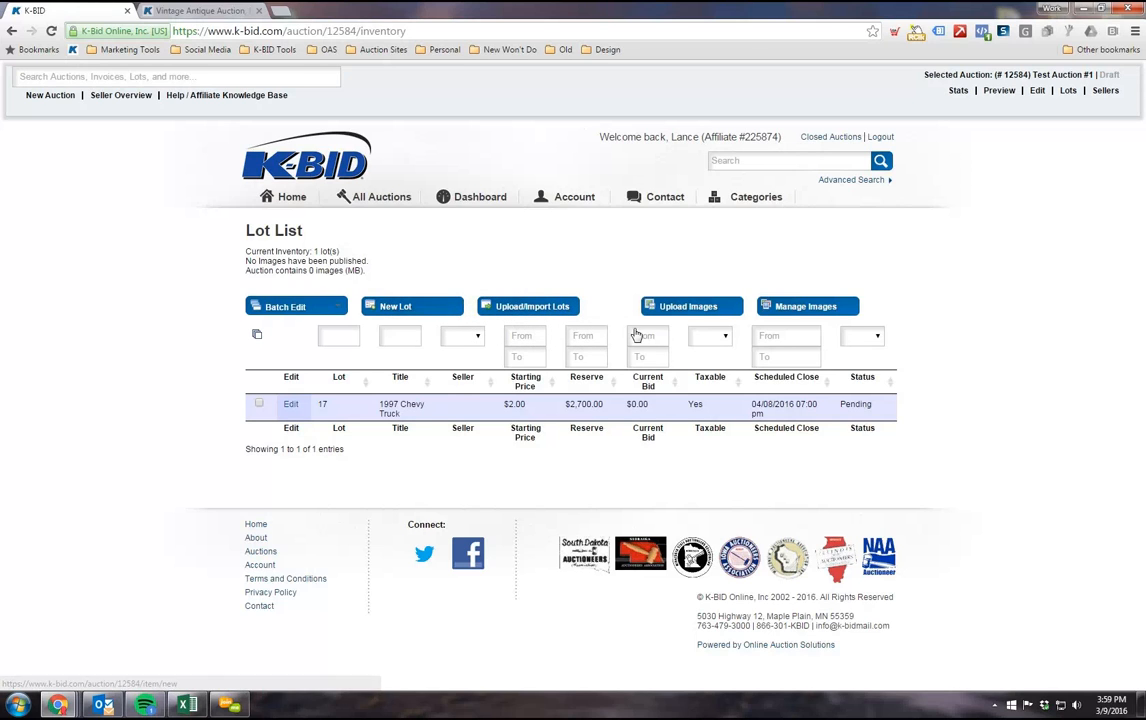
Step: Switch to the desktop's Training folder and open Inventory Template.xlsx in Excel
left_click(1082, 8)
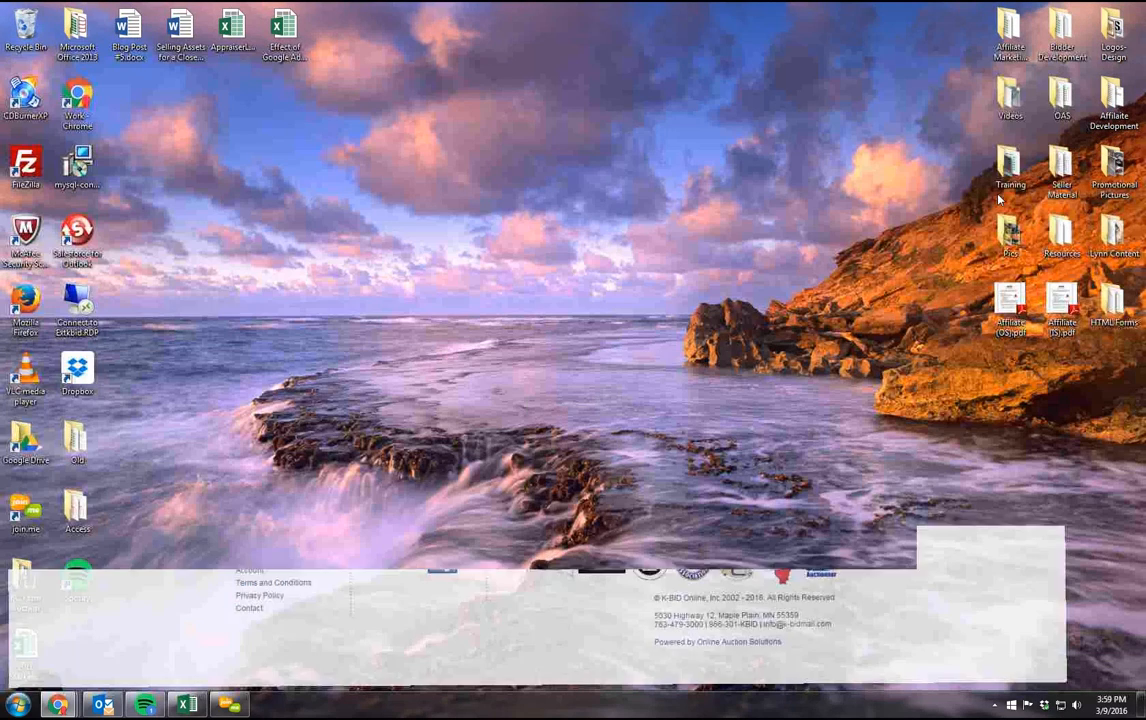
double_click(1008, 168)
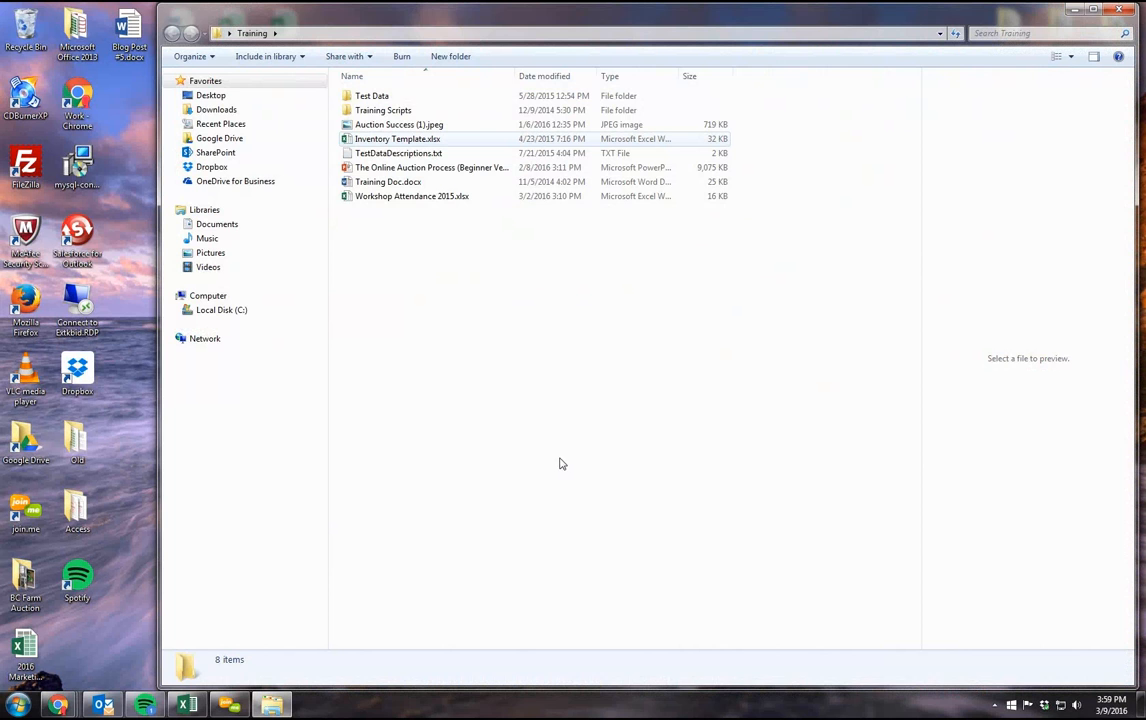
double_click(398, 139)
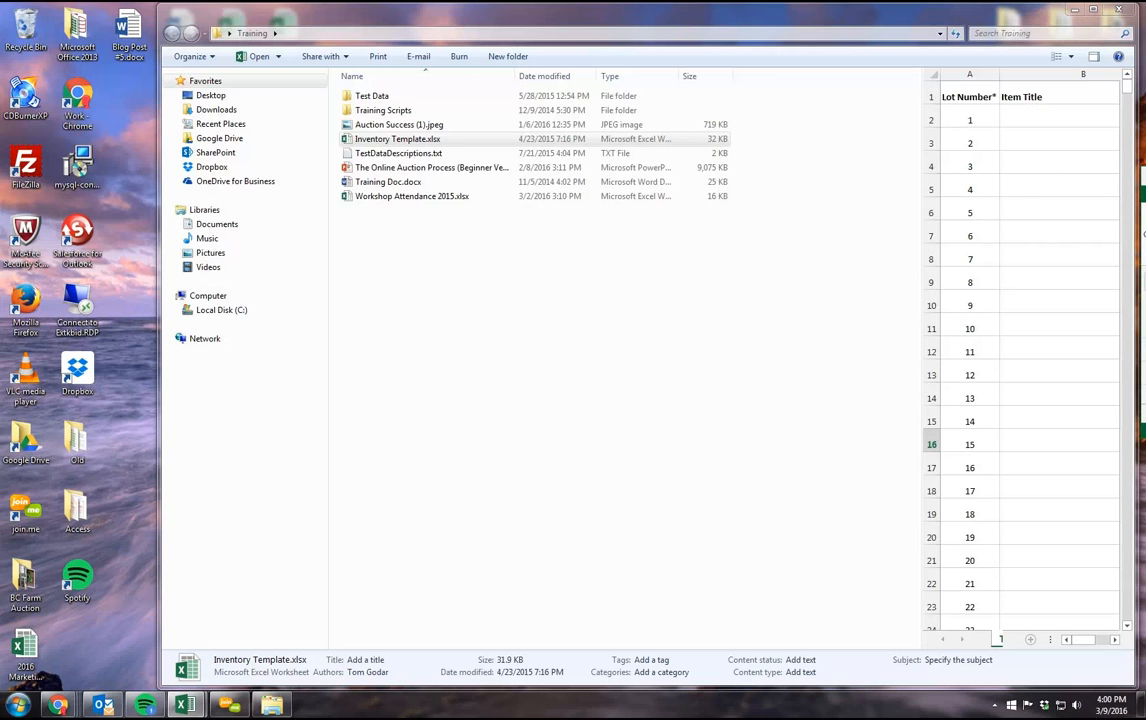
Step: Bring the Inventory Template.xlsx window into view and maximize it
left_click_drag(1145, 182, 485, 190)
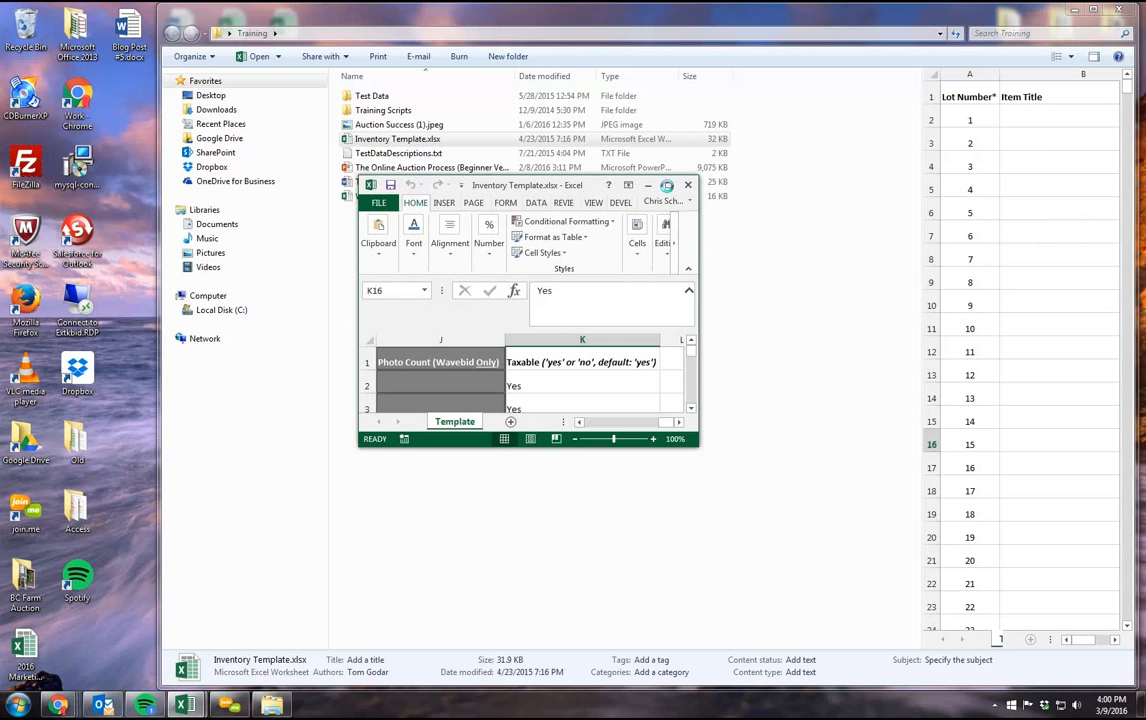
left_click_drag(575, 184, 514, 189)
left_click(612, 190)
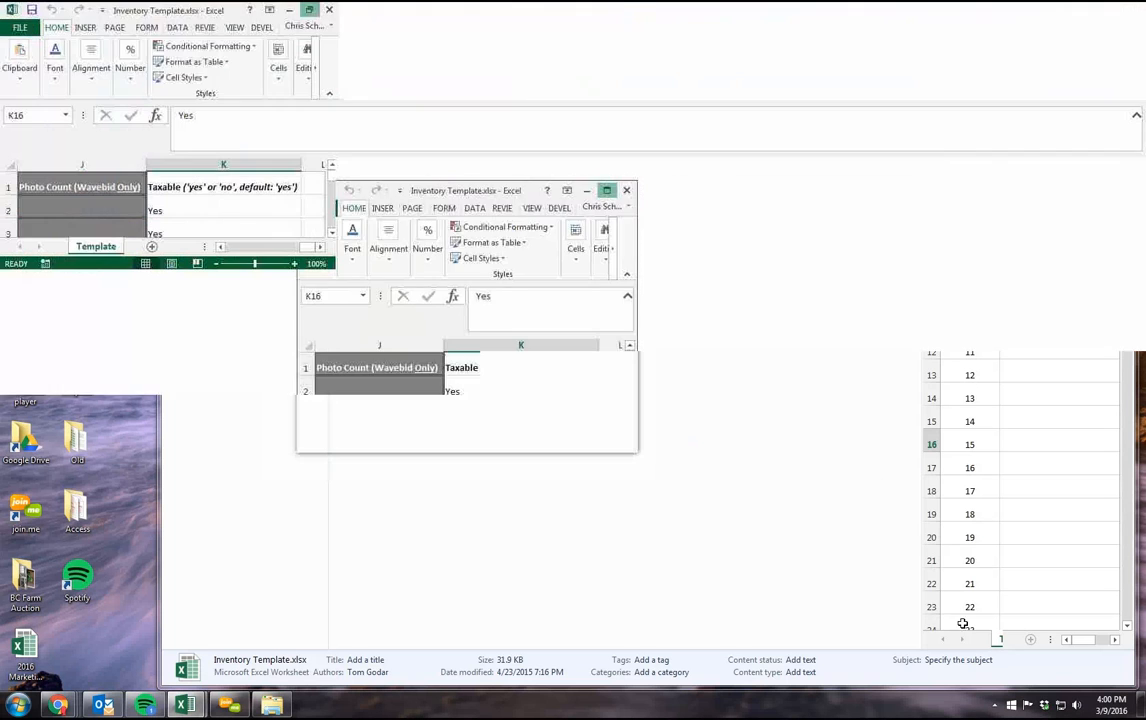
Step: Look over the template's first columns: Item Title, Relative Seller ID and Description
left_click_drag(876, 670, 743, 668)
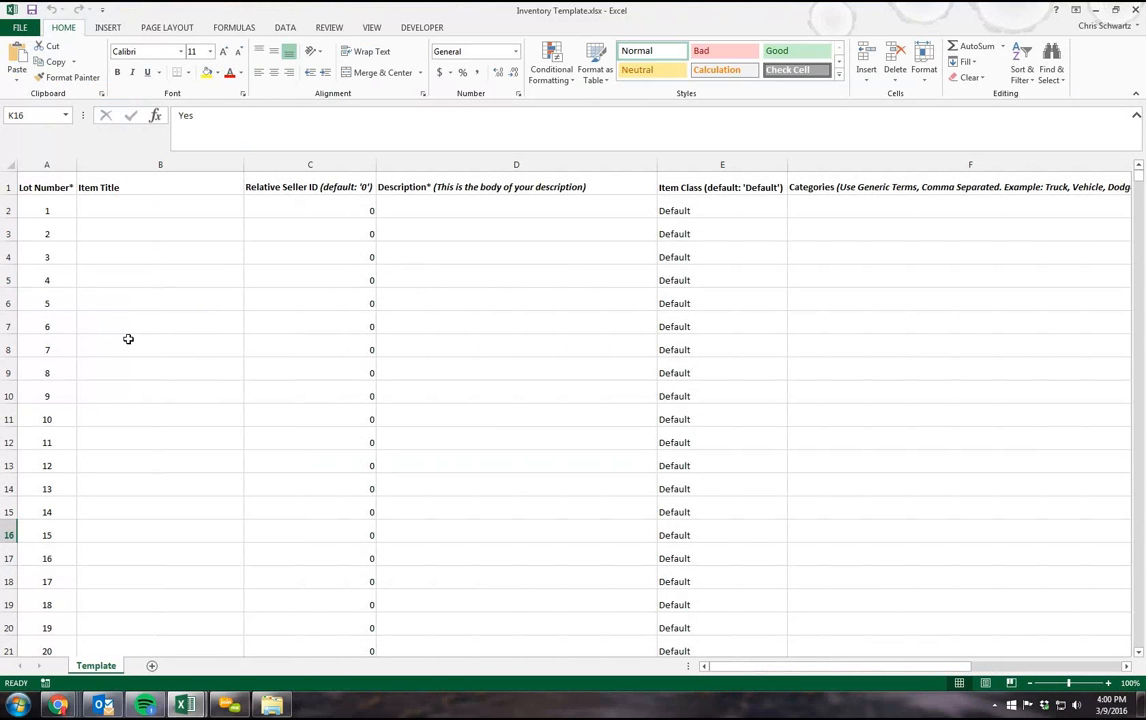
left_click(90, 208)
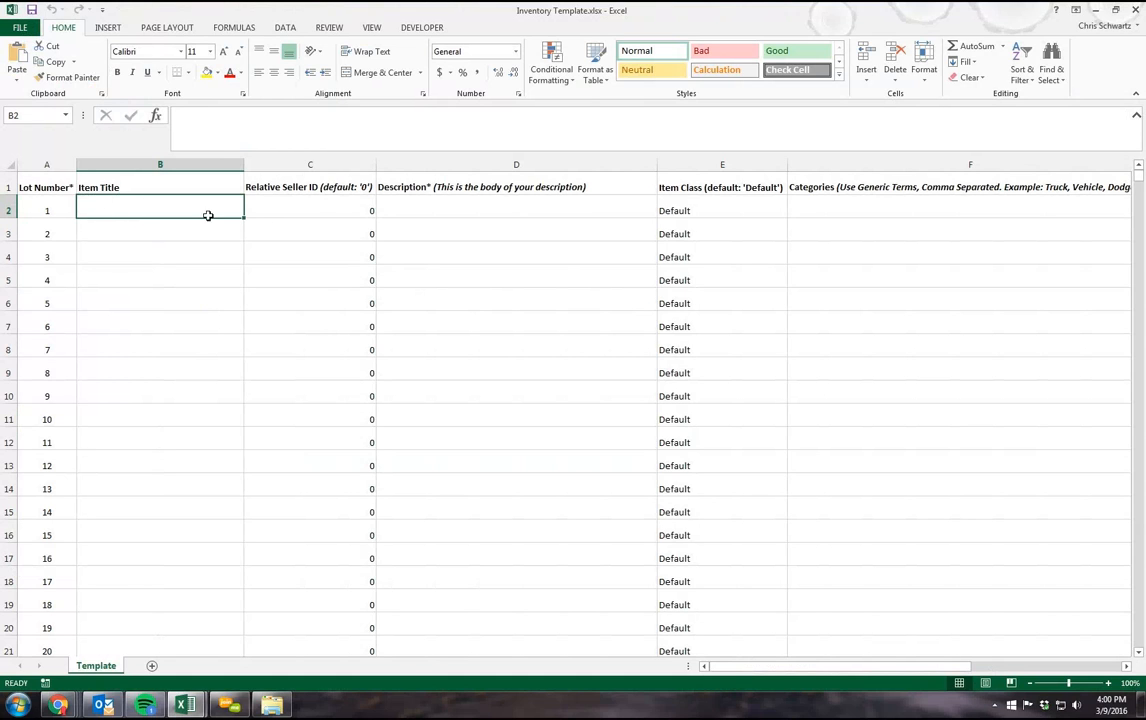
left_click(302, 210)
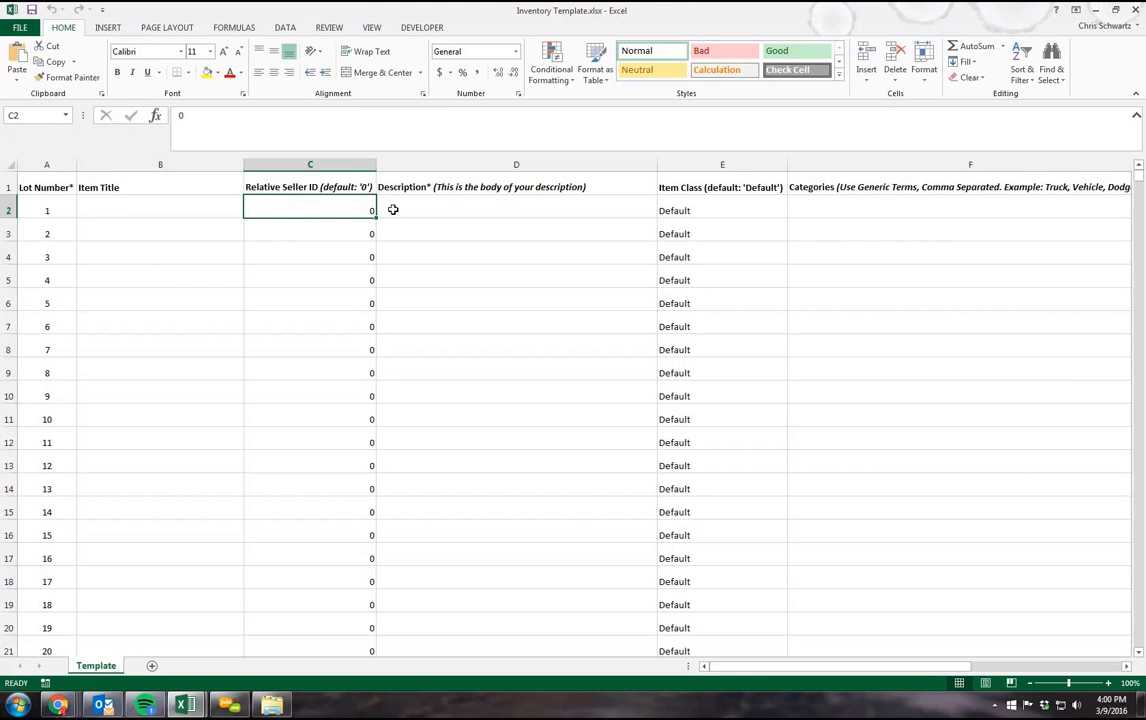
left_click(441, 207)
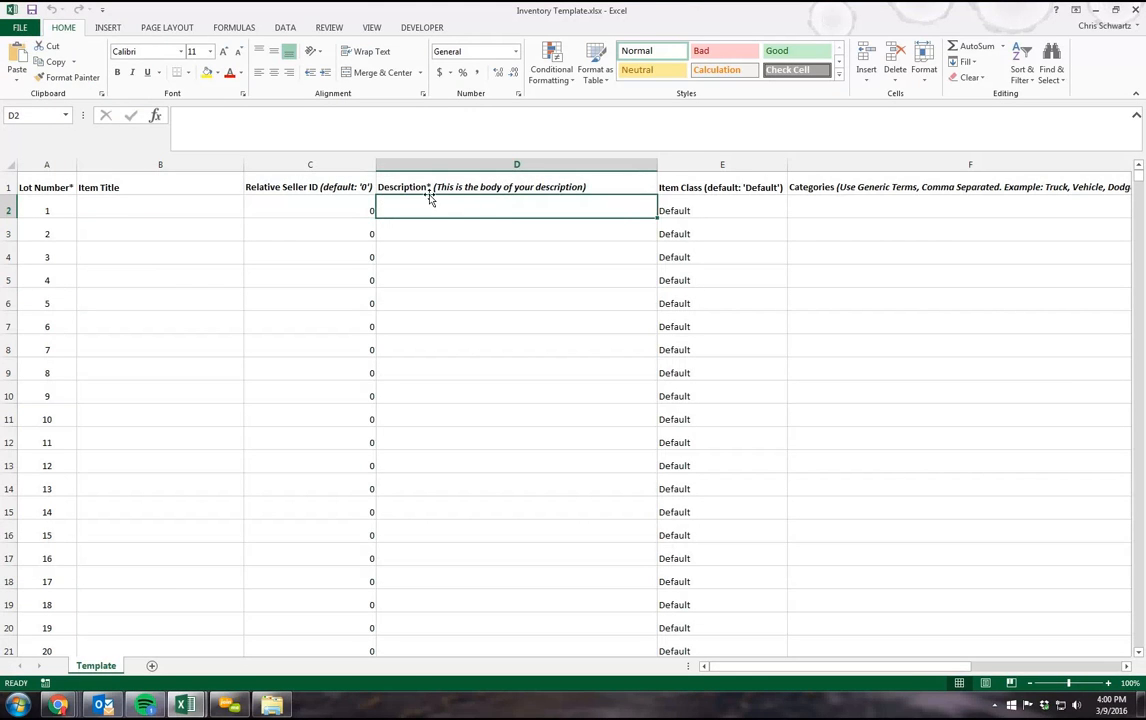
mouse_move(928, 667)
left_mouse_down()
mouse_move(1063, 682)
mouse_move(920, 672)
left_mouse_up()
Step: Enter "vehicle" as the category for lot 1 and fill it down the Categories column through row 15
left_click(842, 214)
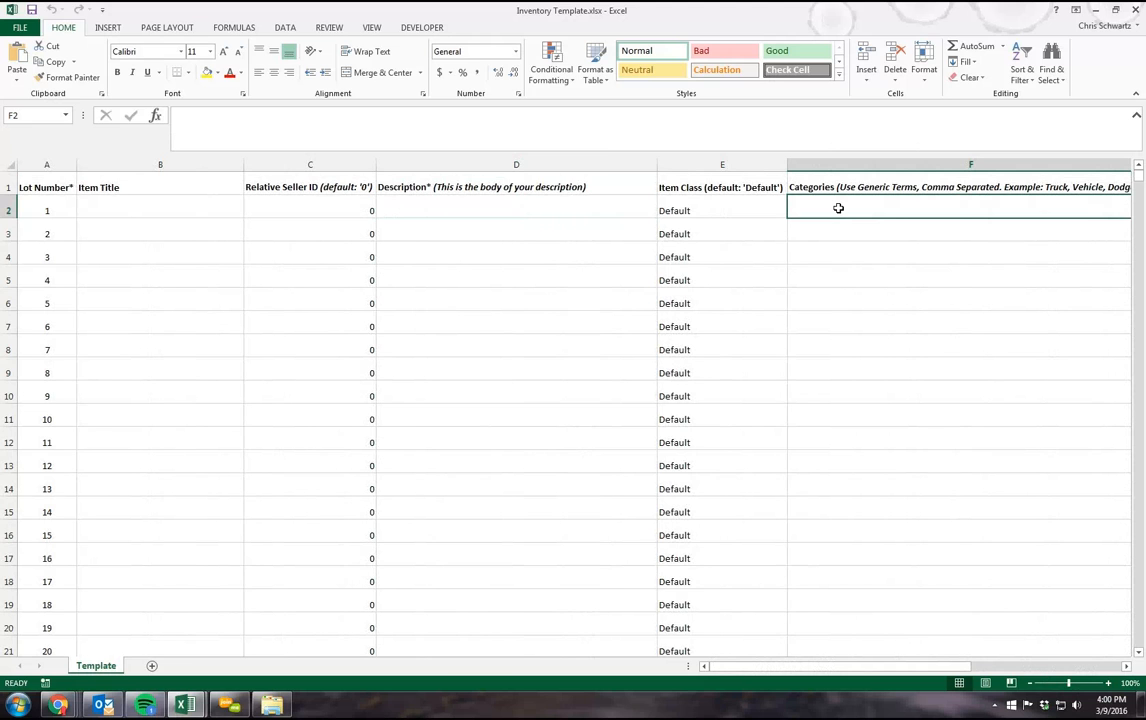
type("f")
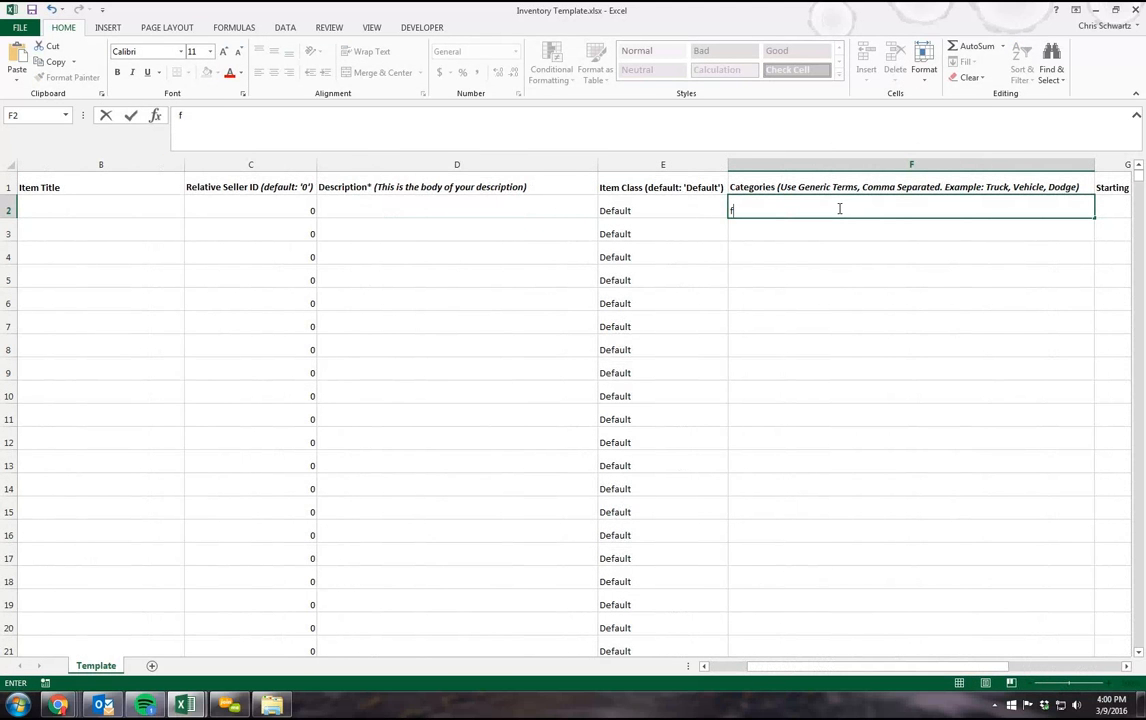
type("ehicle")
left_click(777, 205)
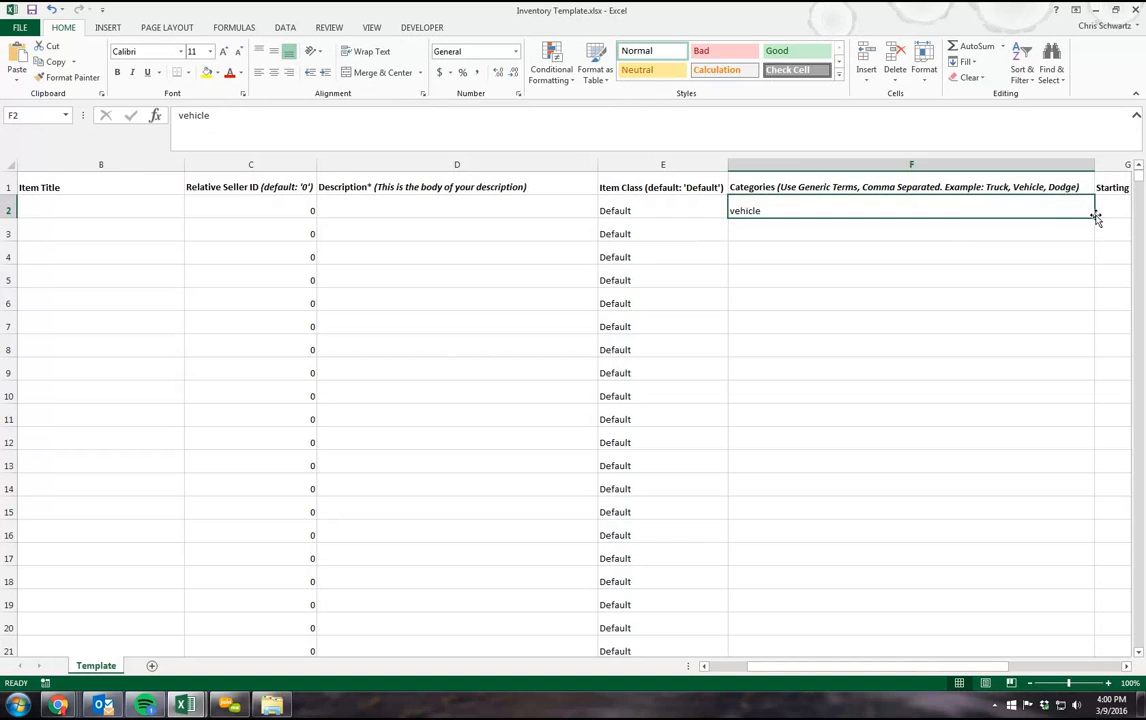
left_click_drag(1096, 216, 941, 452)
left_click(818, 206)
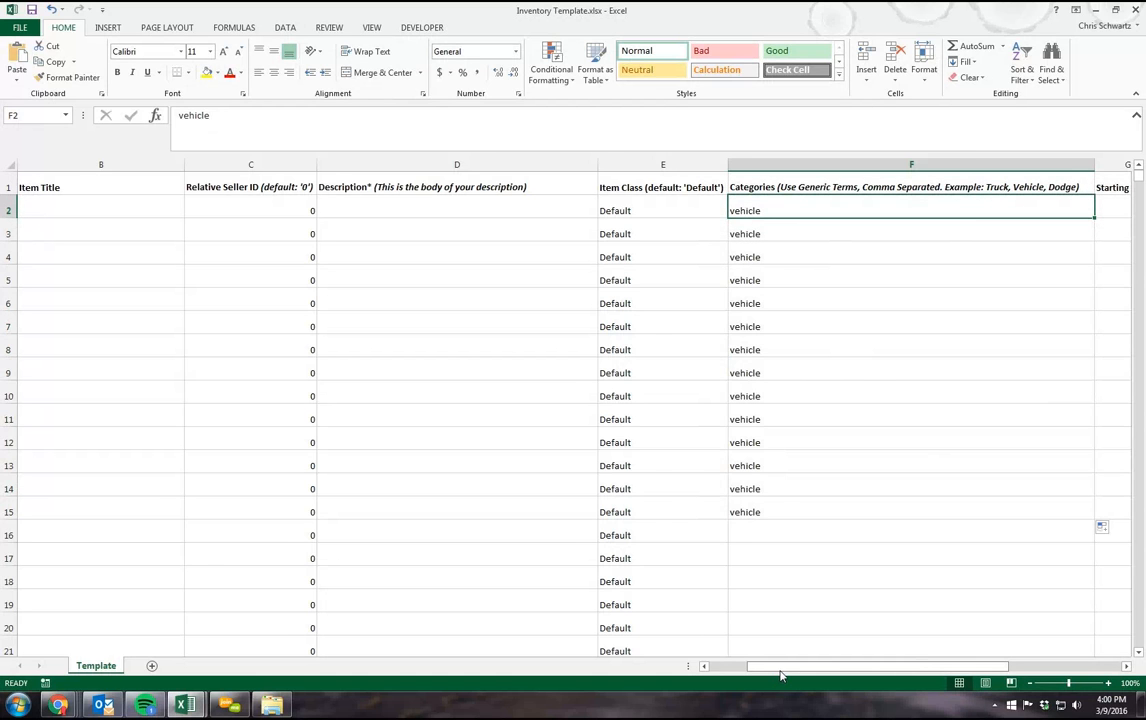
Step: Narrow the Item Title column and go over the Item Title and Description columns of the first lots
left_click_drag(781, 676, 637, 655)
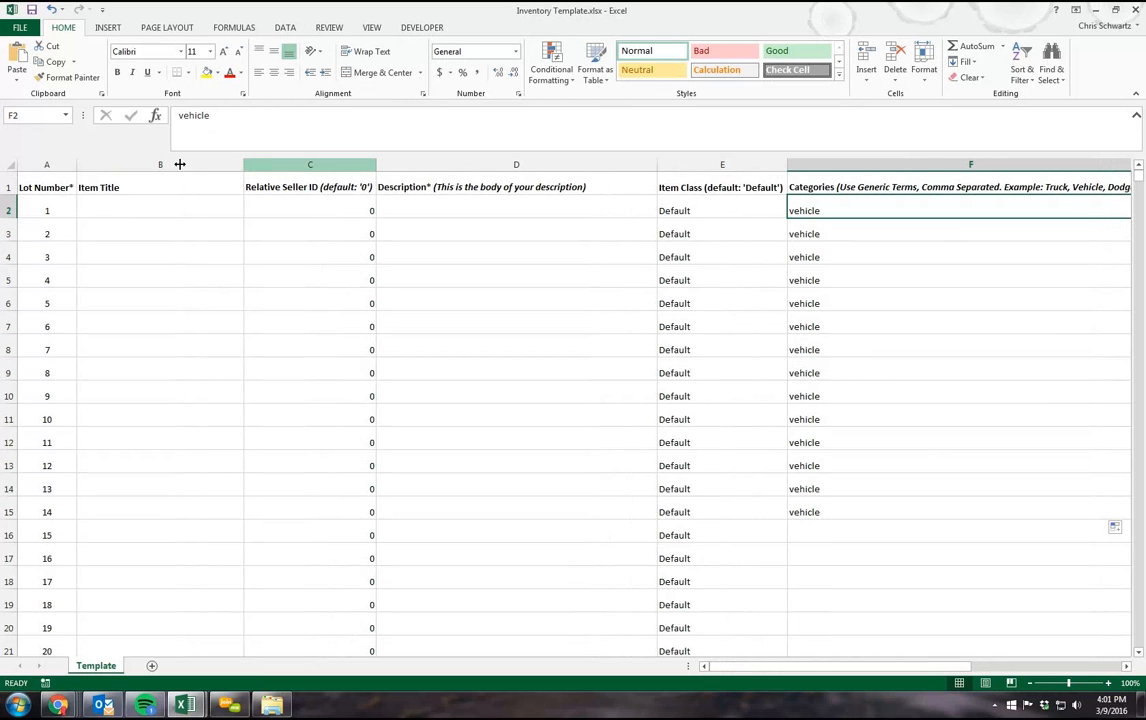
left_click_drag(180, 164, 177, 164)
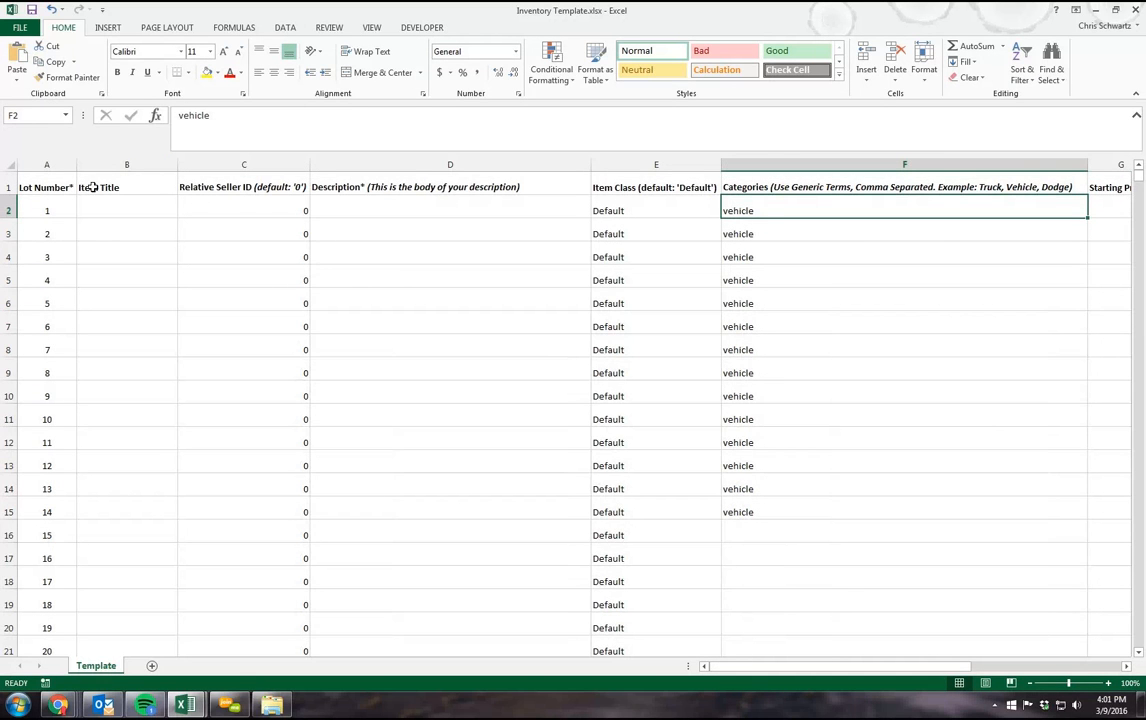
left_click(413, 185)
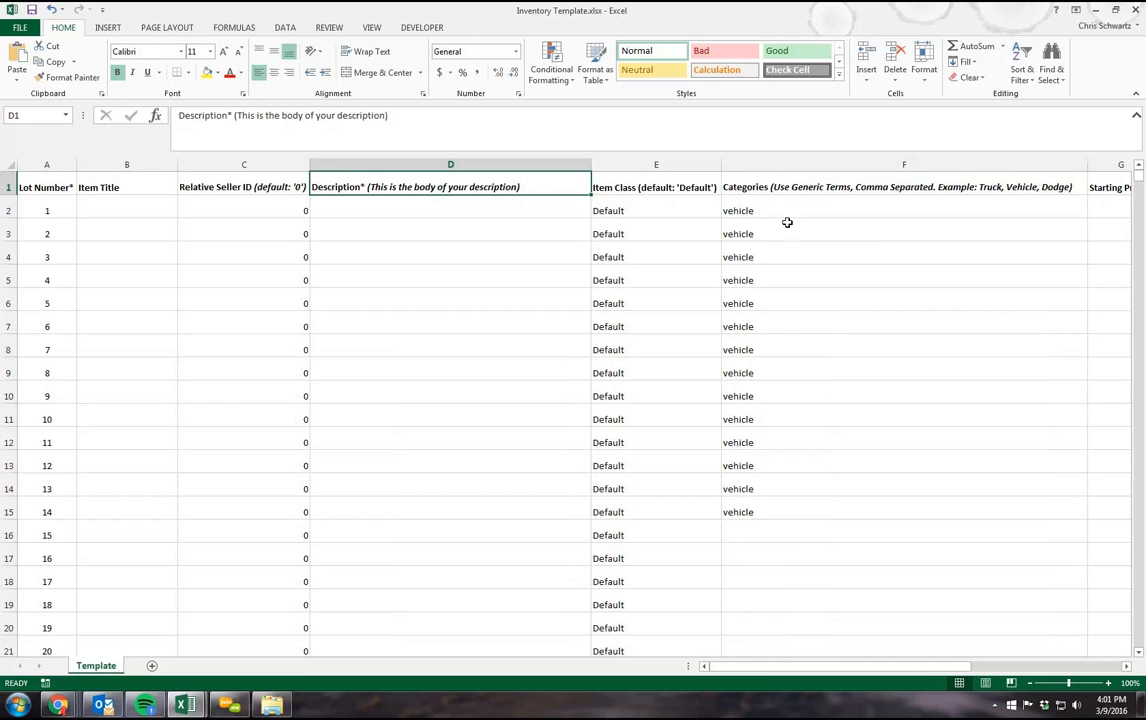
left_click_drag(834, 667, 815, 694)
left_click(136, 206)
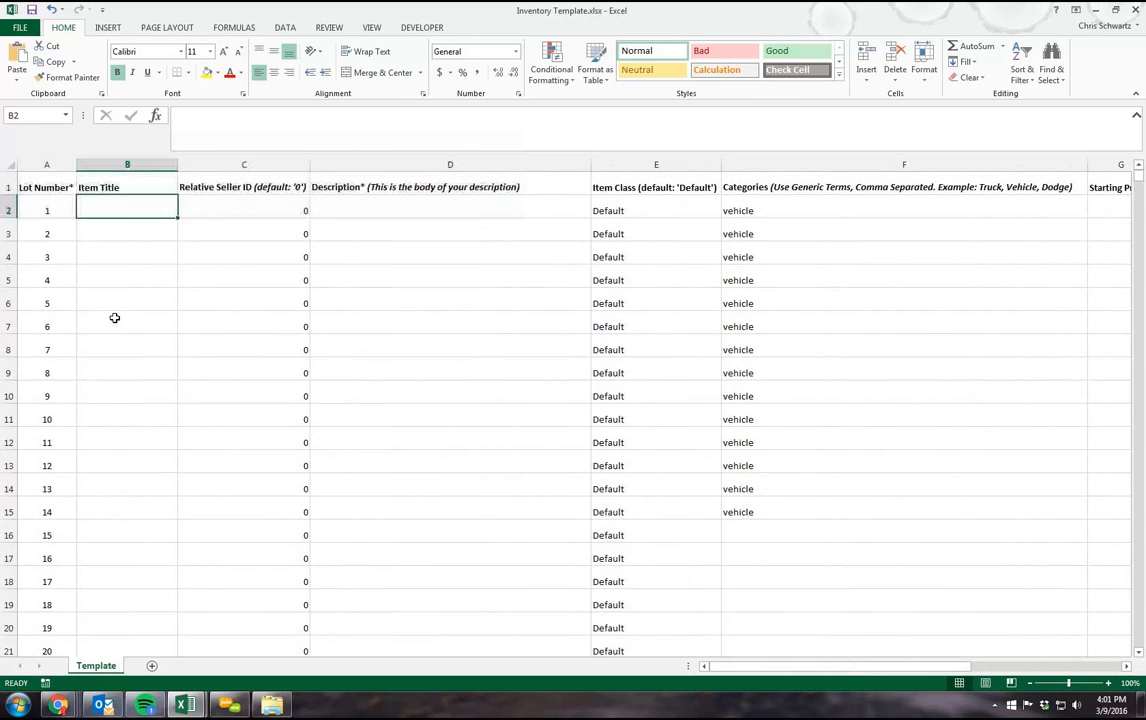
left_click(390, 232)
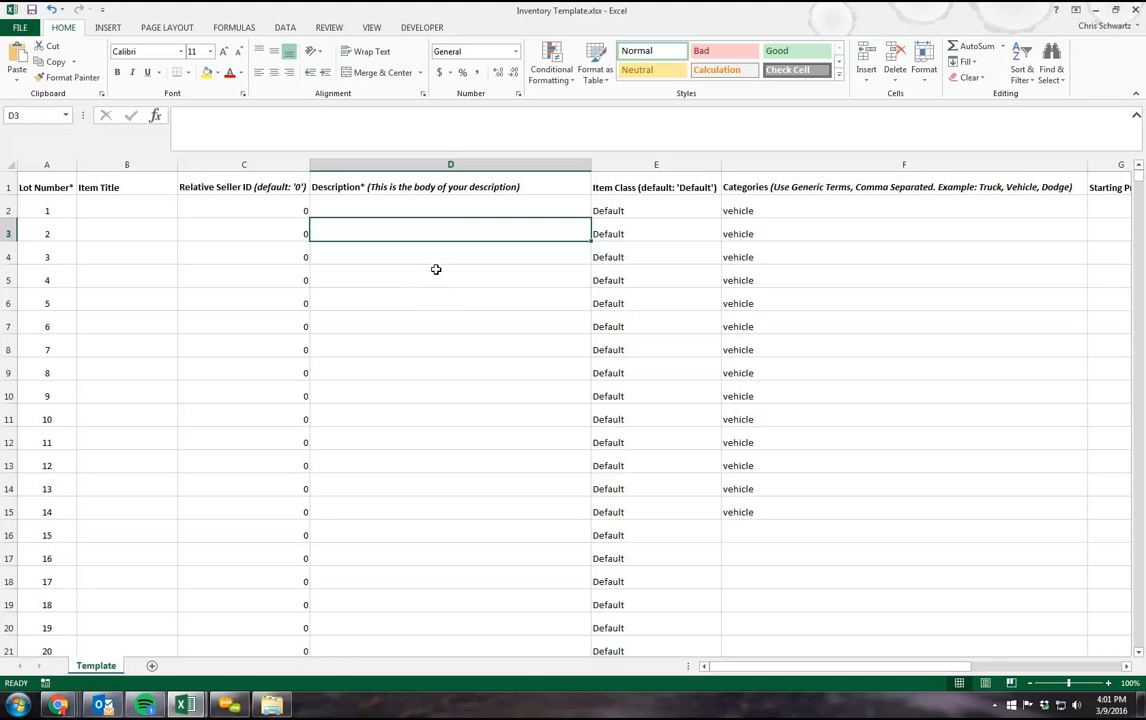
left_click(351, 198)
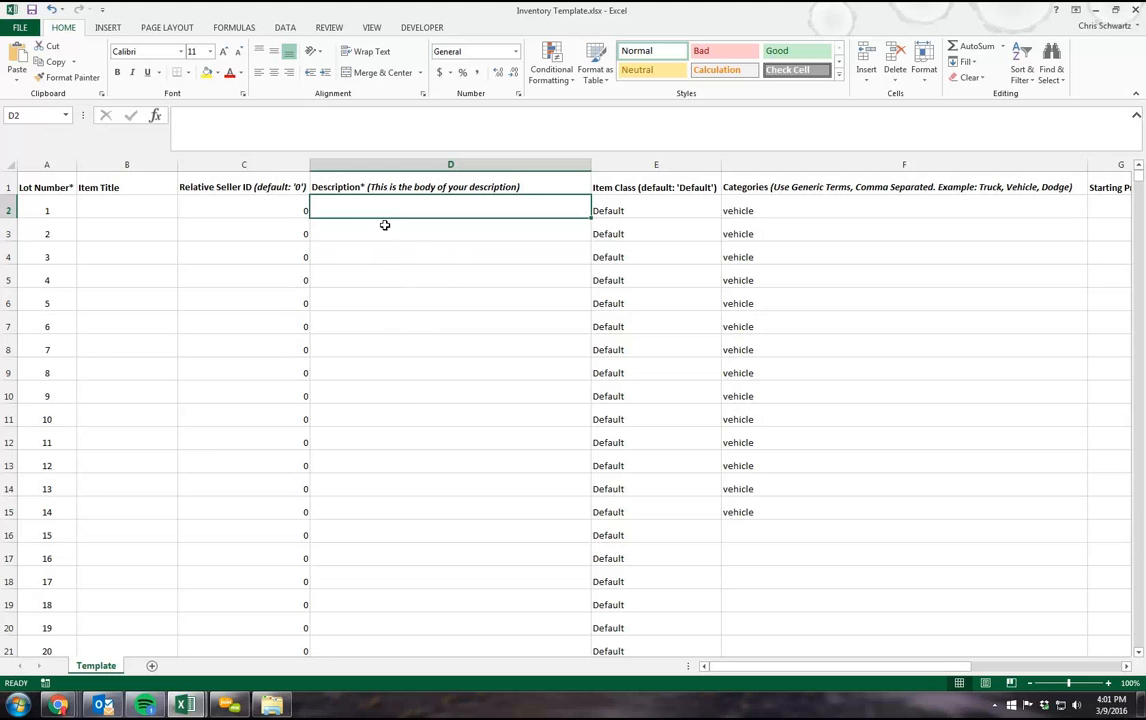
Step: Close the inventory template without saving its changes and switch back to the K-BID lot list in Chrome
left_click(1136, 10)
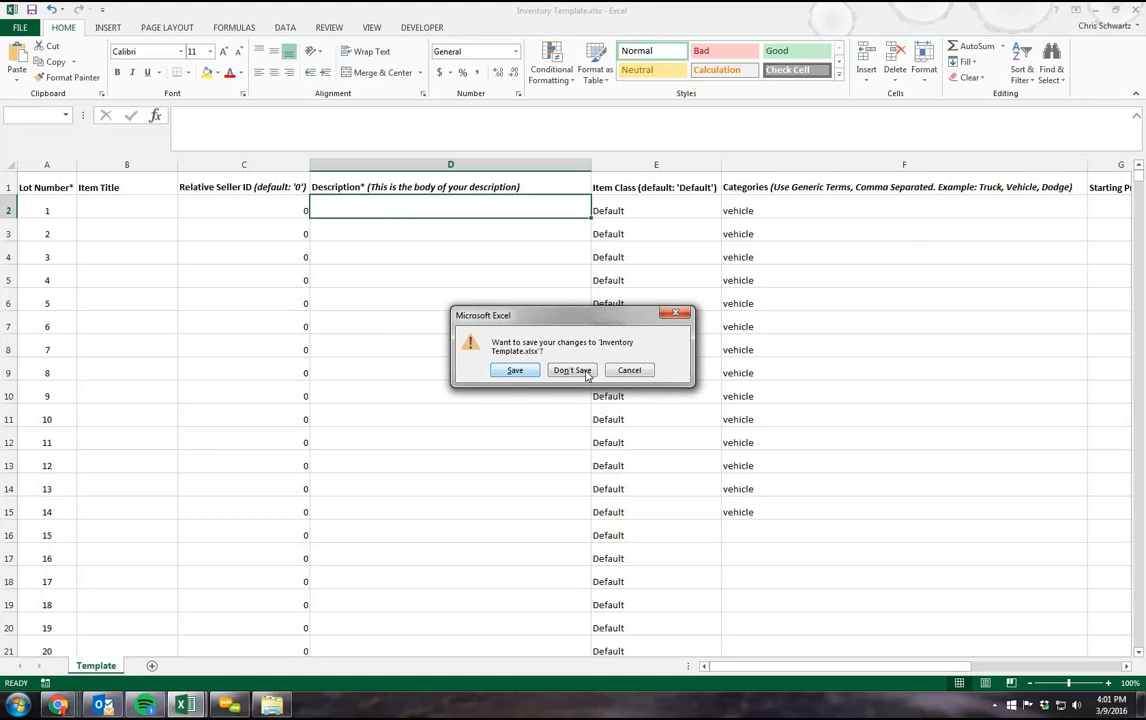
left_click(567, 373)
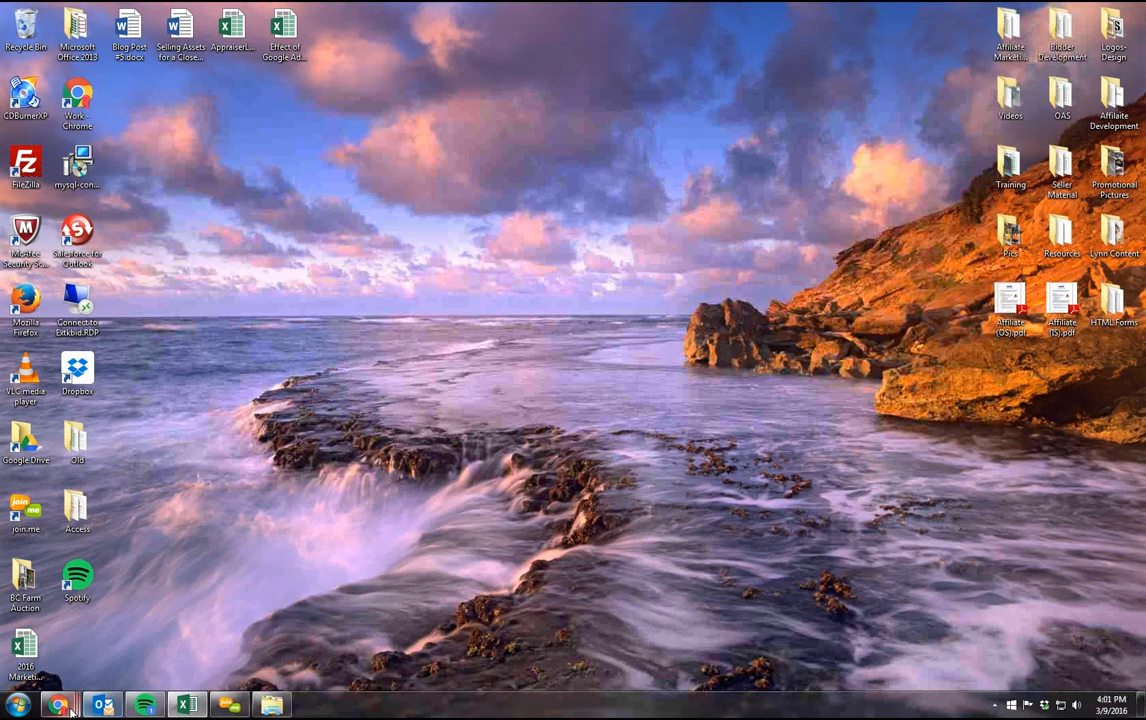
mouse_move(58, 704)
left_click(120, 660)
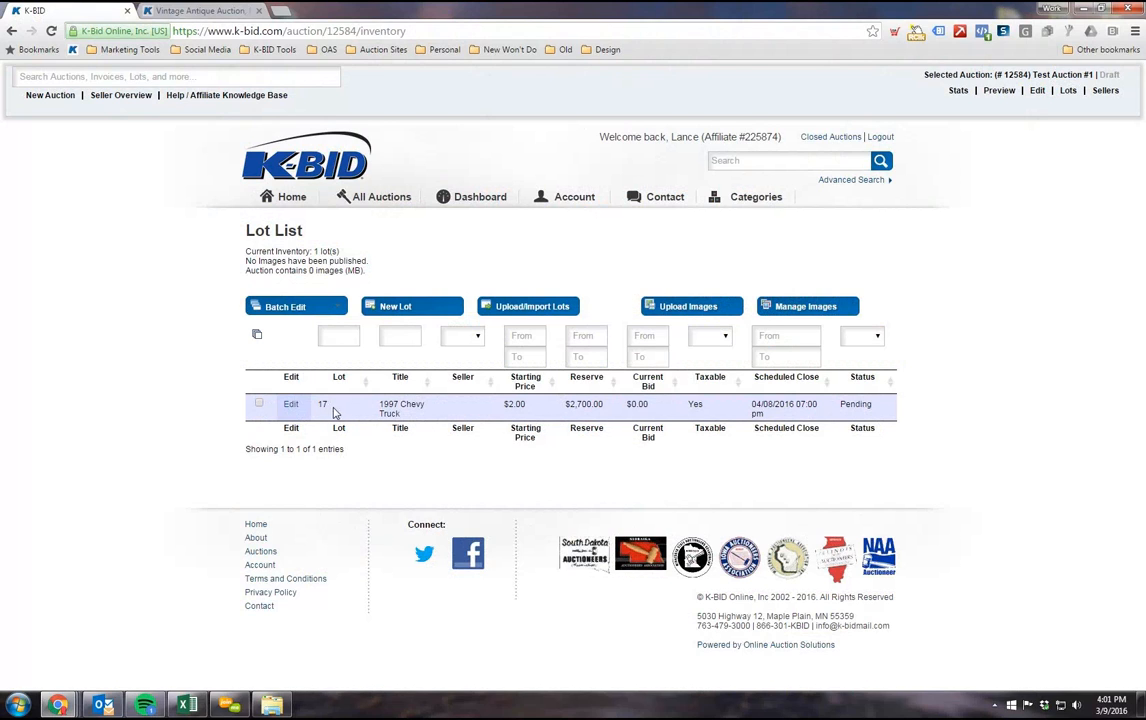
Step: Open the Upload/Import Lots page and choose TestDataDescriptions.txt from the desktop's Training folder as the upload file
left_click(505, 310)
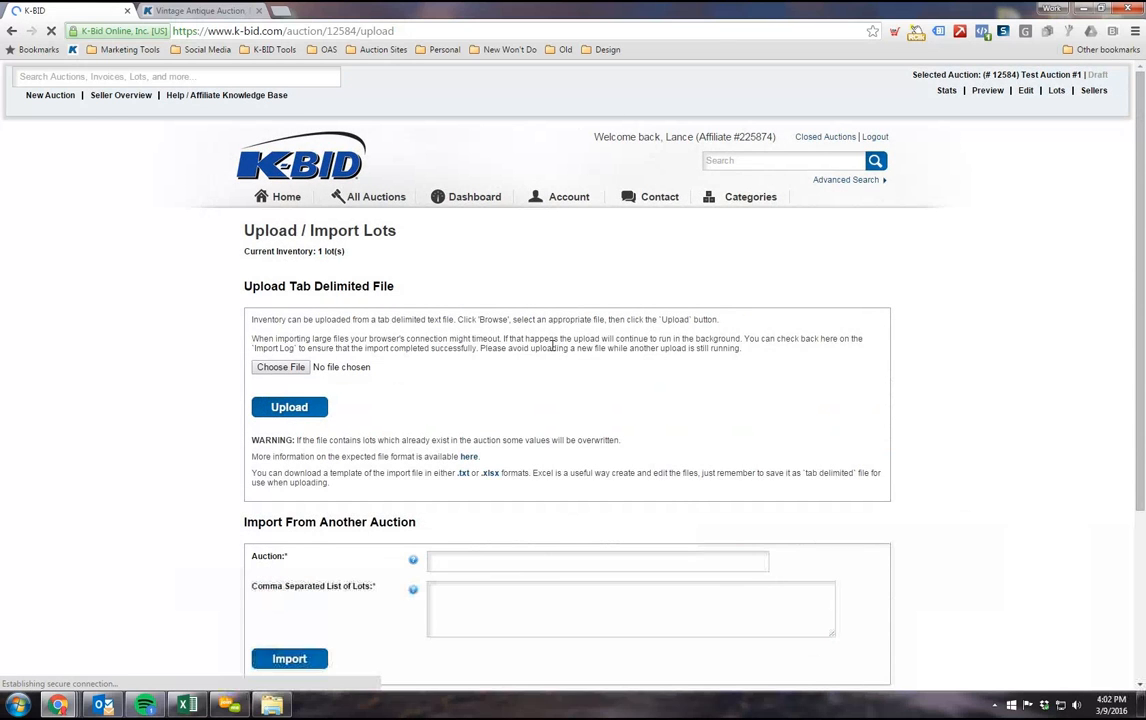
scroll(449, 293, "down", 1)
scroll(449, 293, "down", 1)
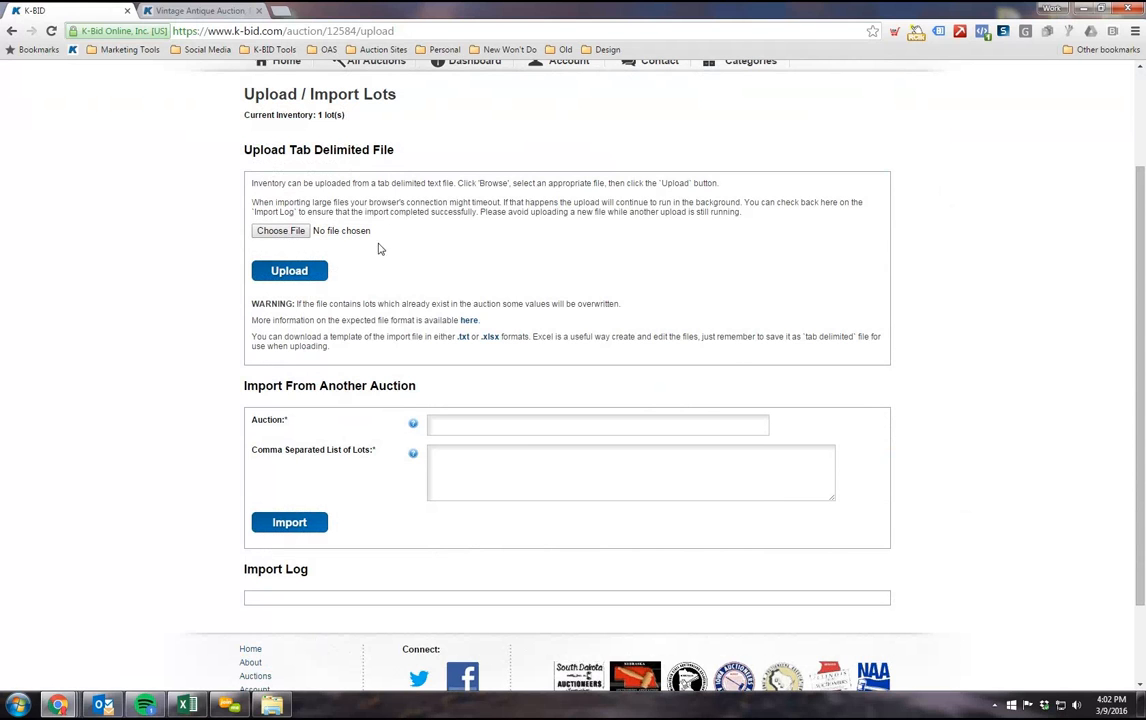
left_click(284, 234)
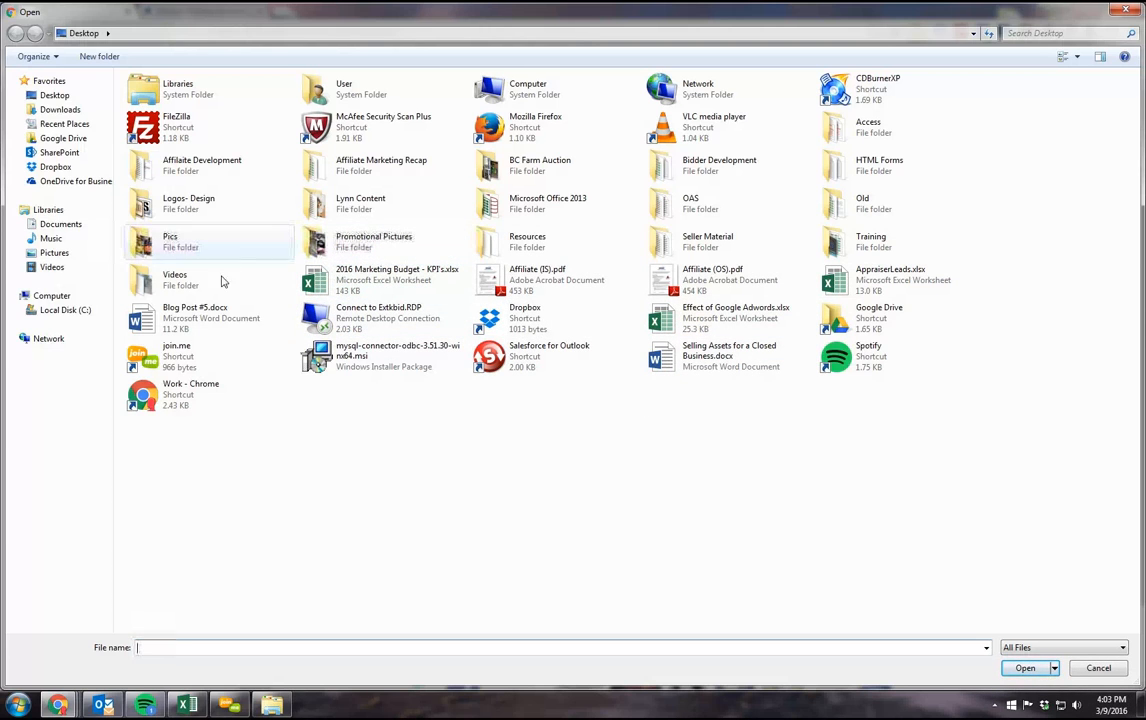
double_click(884, 255)
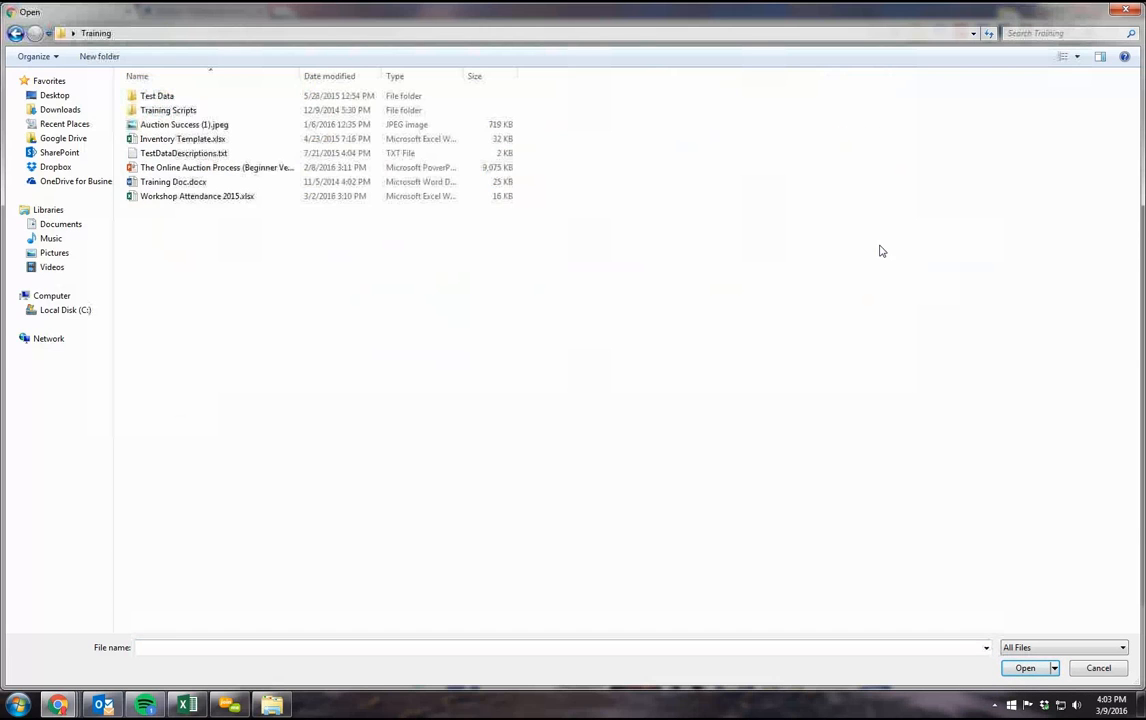
left_click(230, 153)
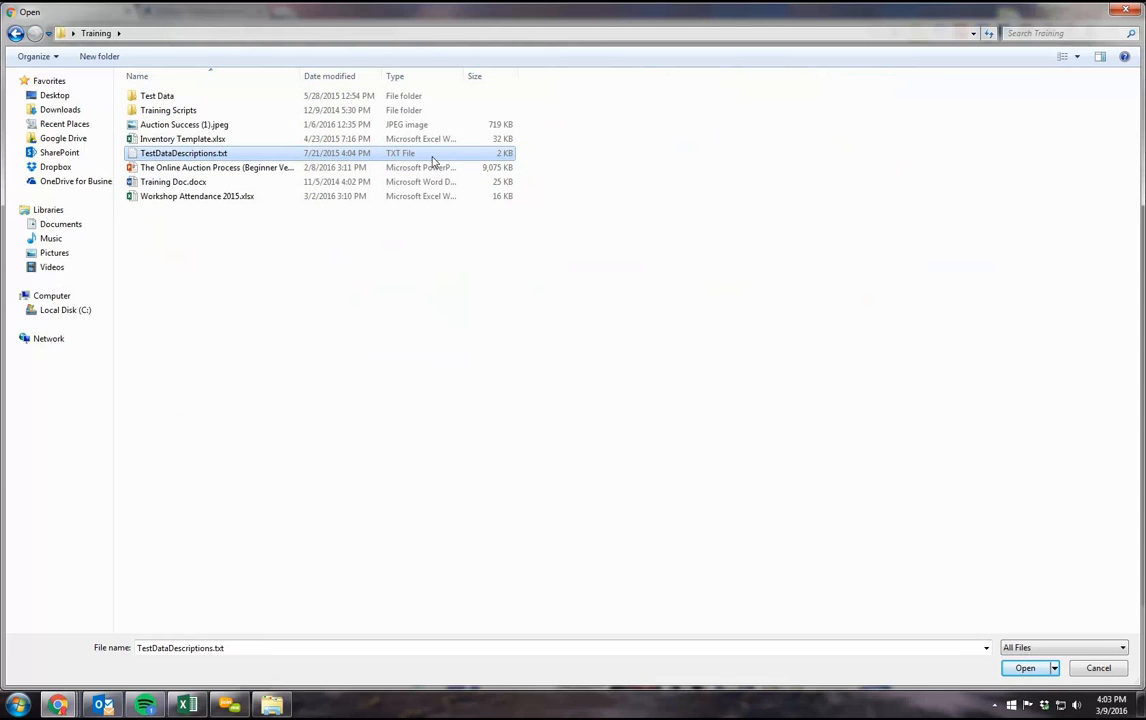
left_click(222, 154)
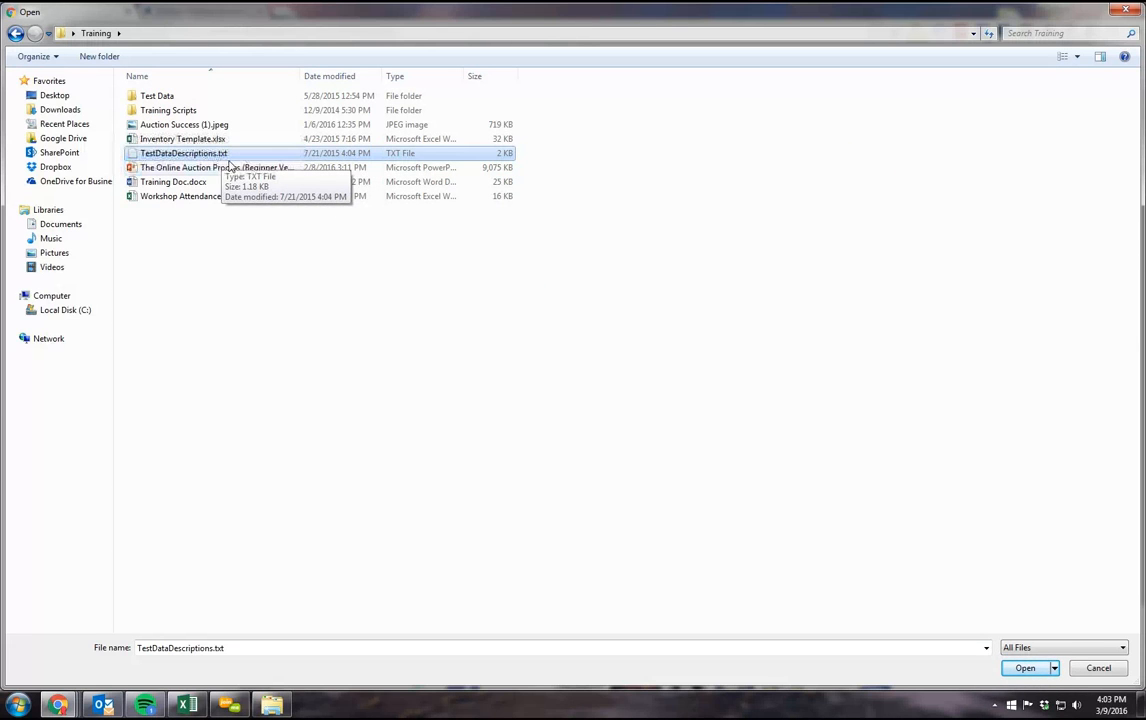
key("Escape")
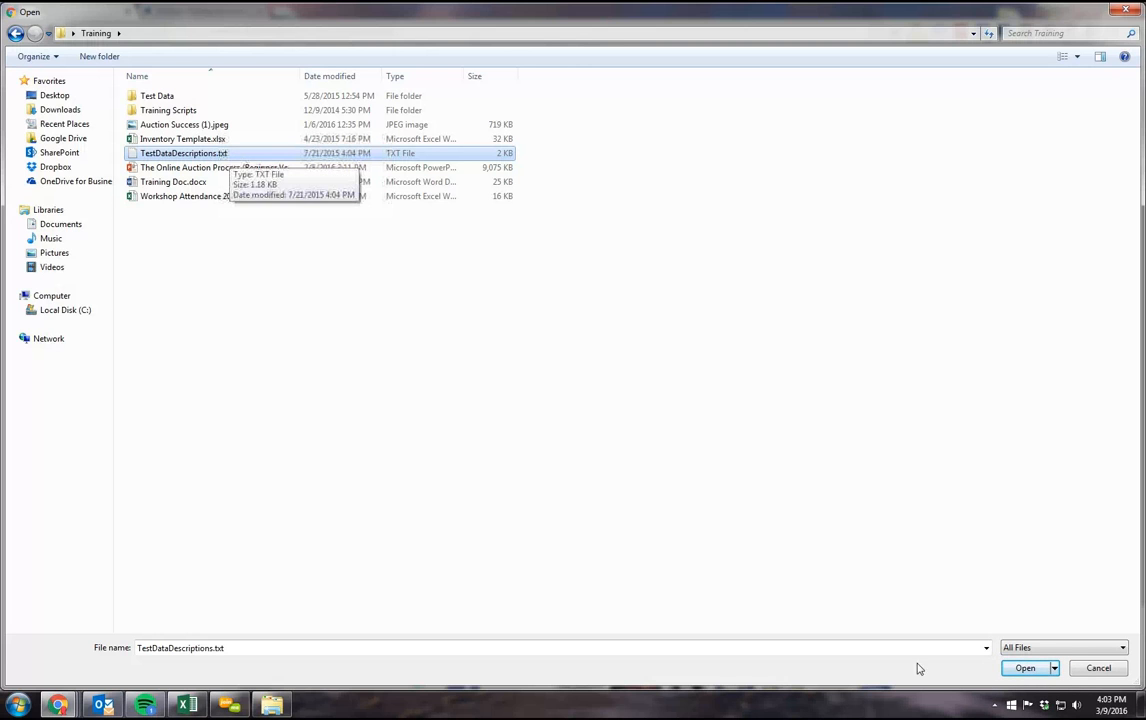
left_click(1026, 668)
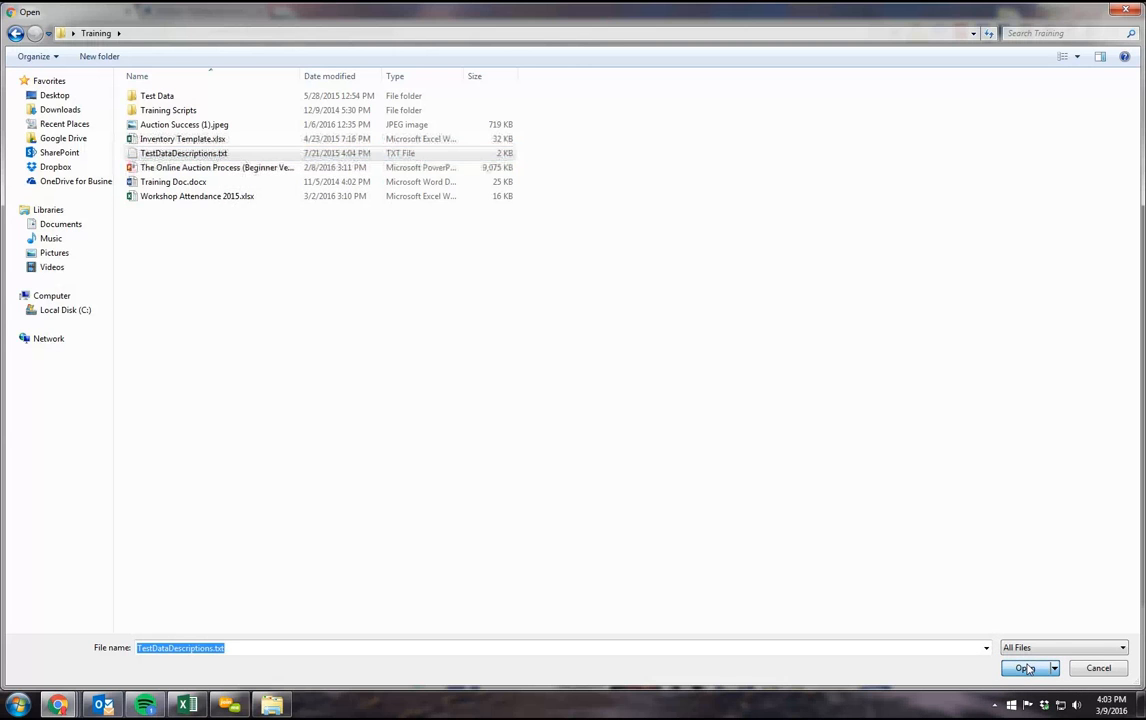
Step: Upload the chosen tab delimited file to import its lots into the auction
scroll(493, 389, "up", 2)
scroll(493, 389, "down", 1)
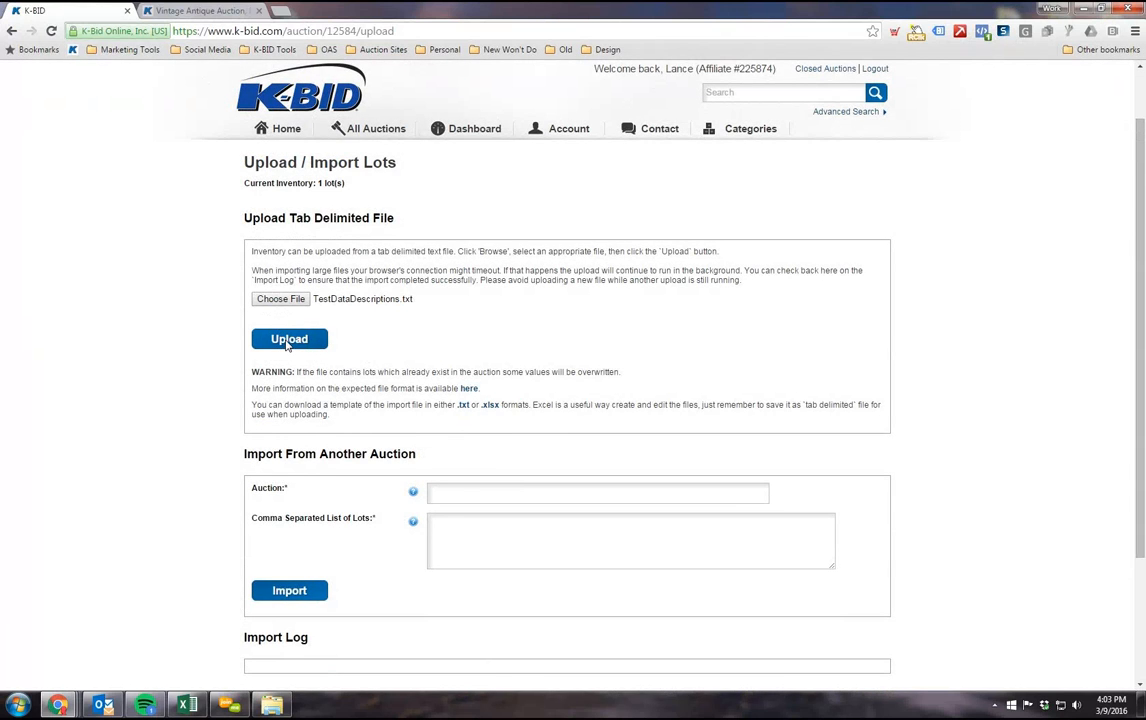
left_click(288, 341)
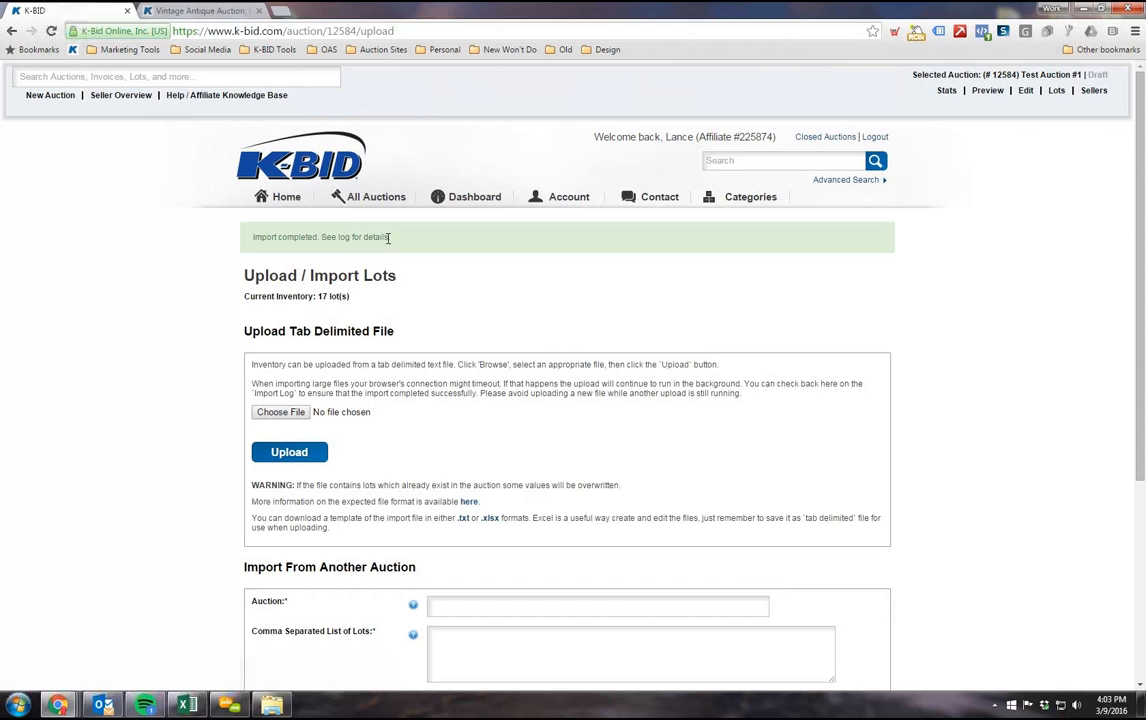
Step: Open the file upload's details in the Import Log, check the message for each lot, and close the log
left_click_drag(364, 246, 246, 241)
scroll(141, 430, "down", 3)
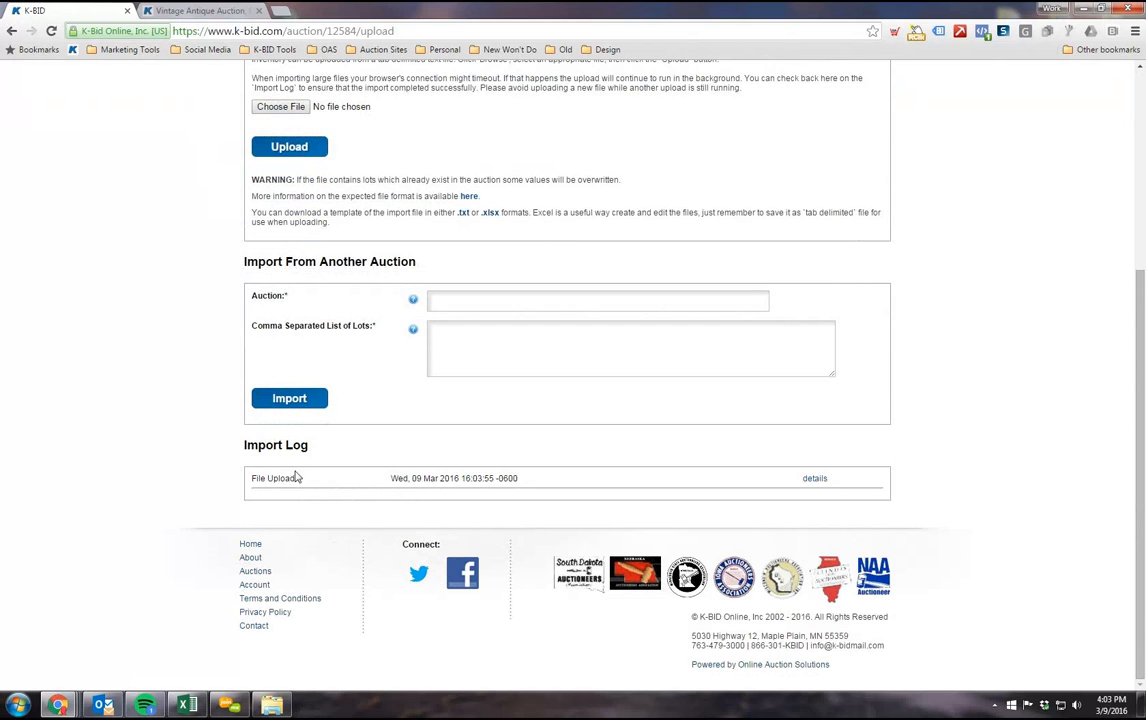
left_click(814, 479)
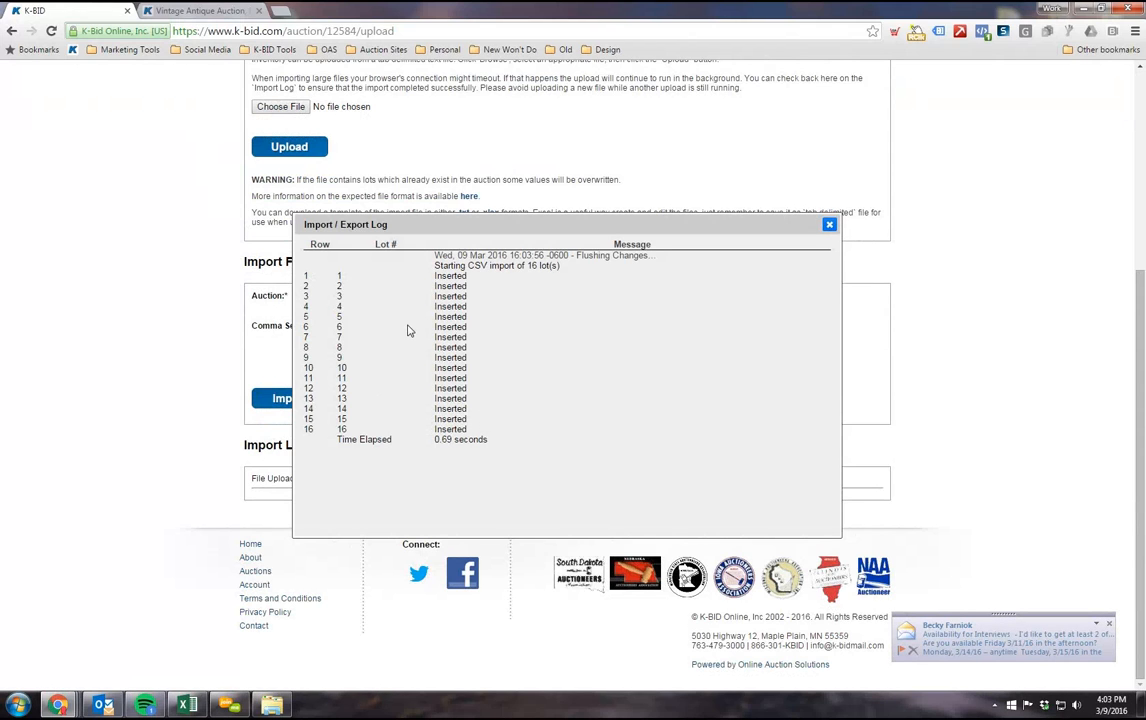
double_click(457, 418)
left_click_drag(341, 397, 336, 288)
left_click(450, 276)
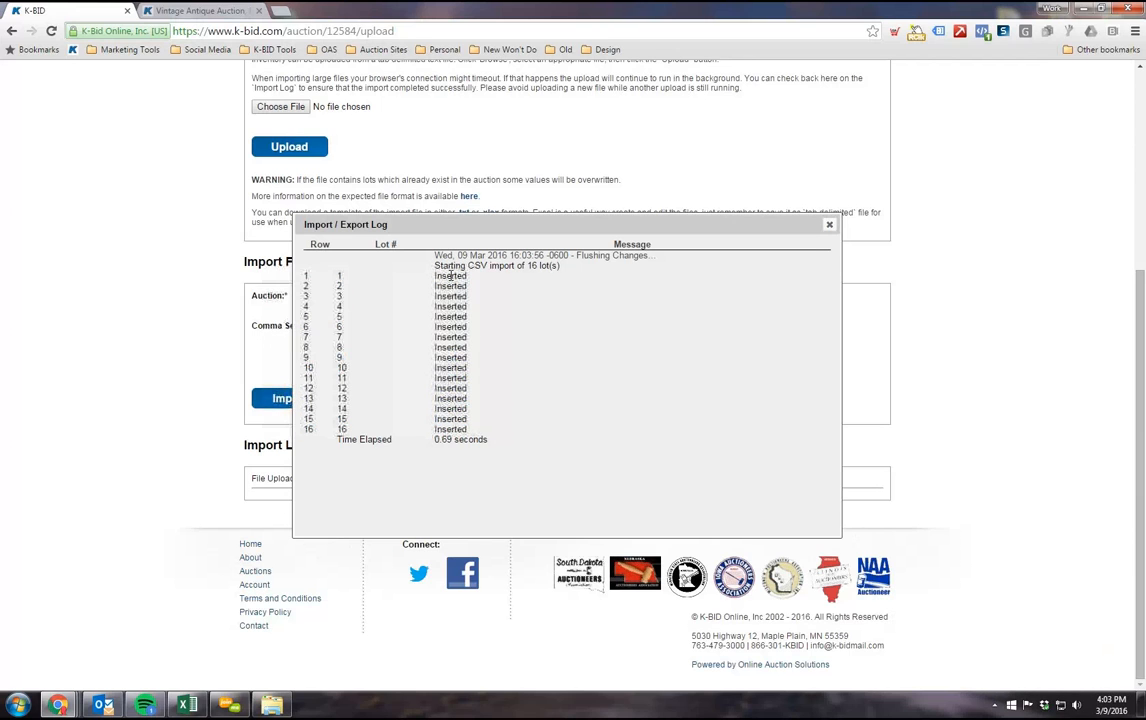
double_click(450, 327)
left_click(829, 224)
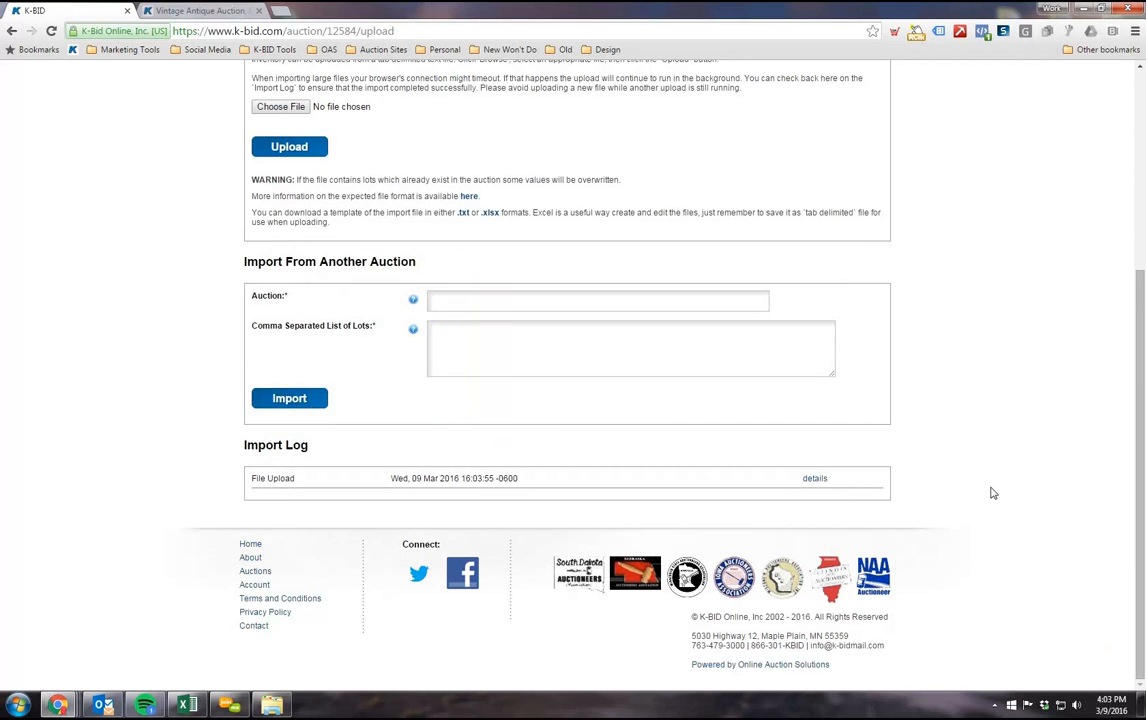
Step: Fill in the Import From Another Auction form with auction 56456 and lots 1 through 9 separated by commas
scroll(993, 493, "up", 2)
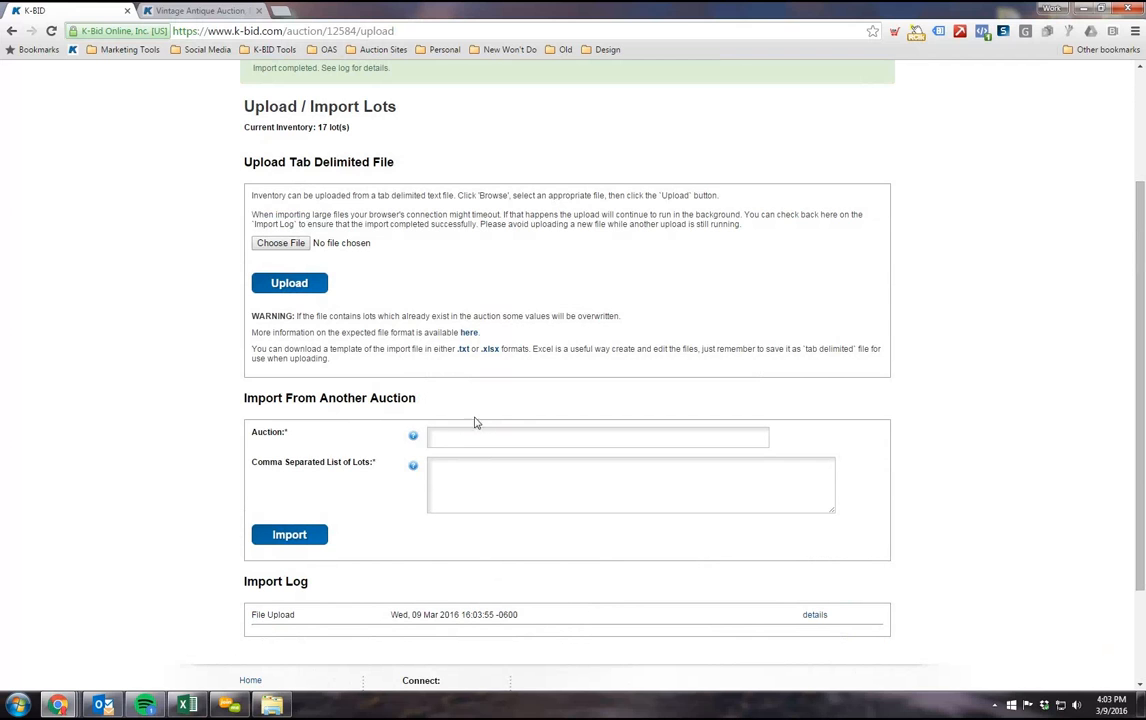
scroll(245, 385, "down", 1)
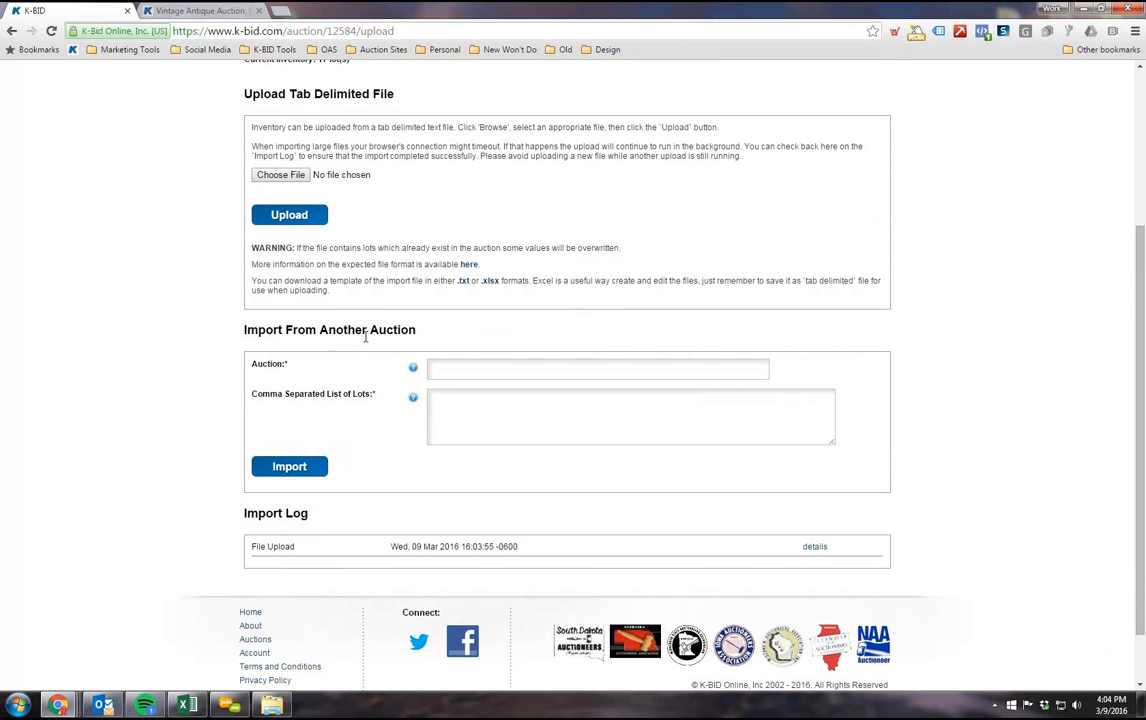
left_click(466, 372)
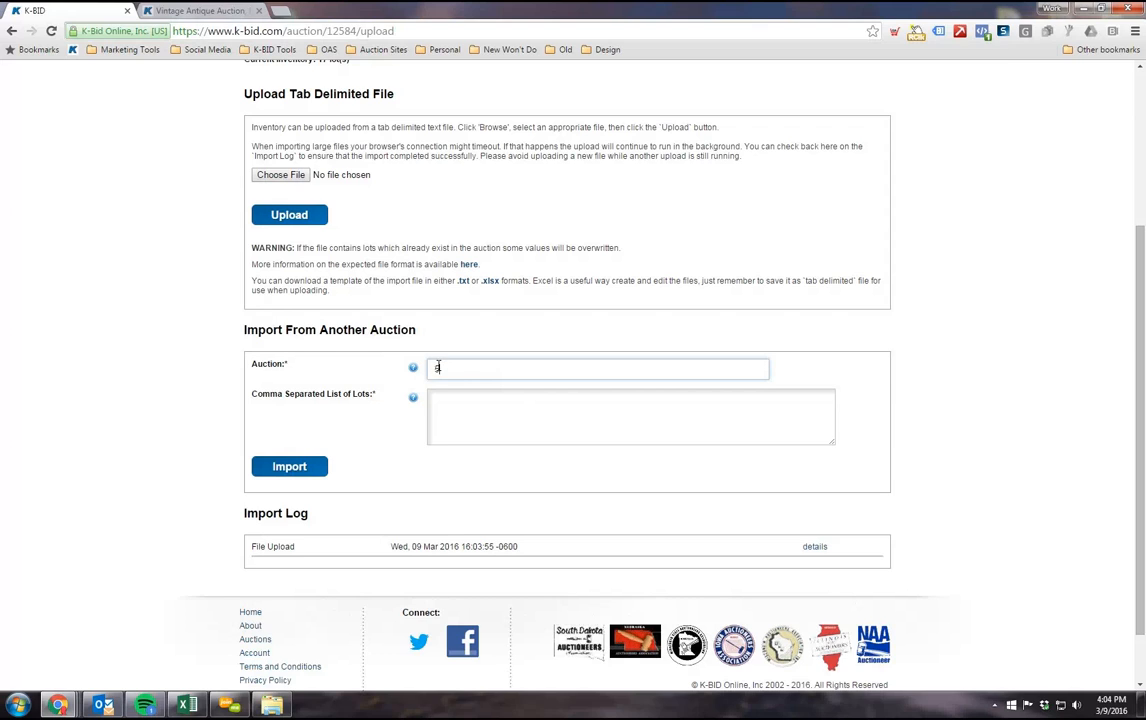
left_click(430, 398)
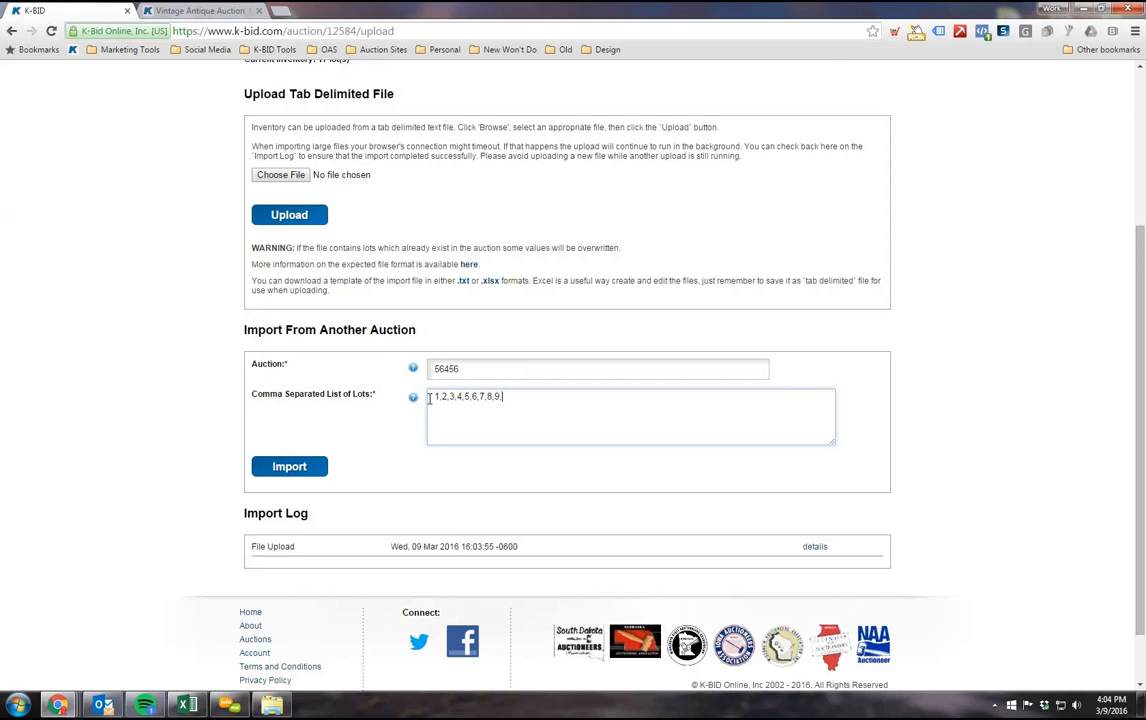
Step: Clear the lot list and the auction number from the import form, checking the Auction field's help note
left_click_drag(510, 395, 407, 422)
key("BackSpace")
double_click(459, 372)
mouse_move(414, 370)
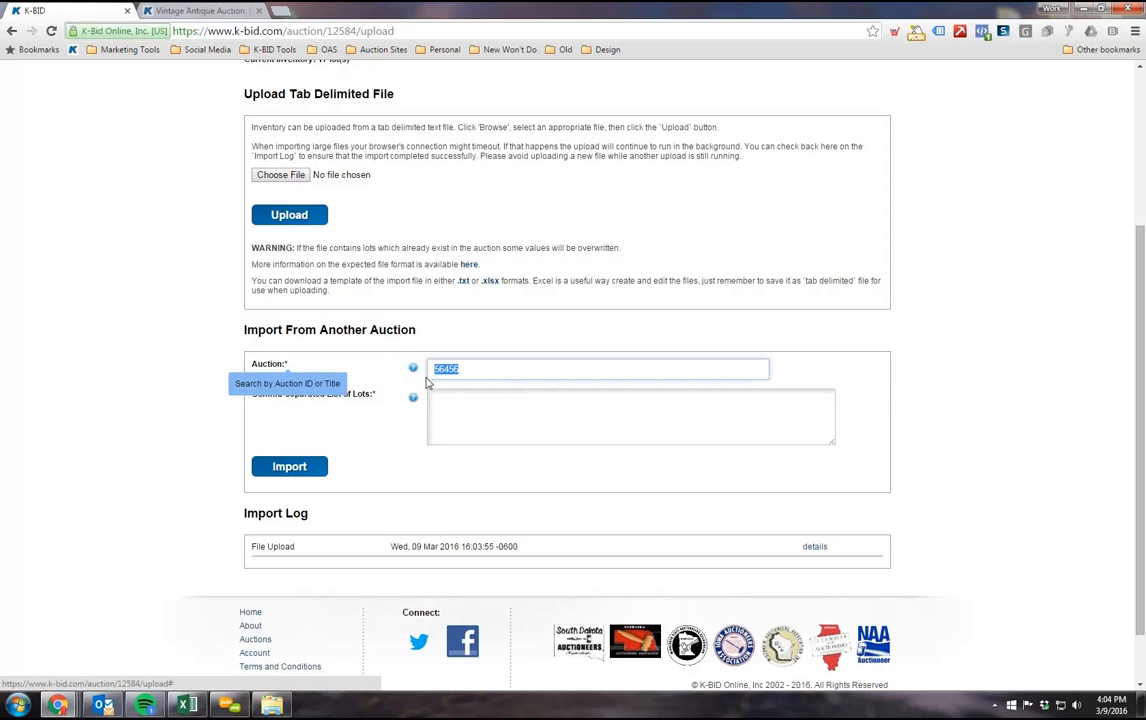
left_click(469, 371)
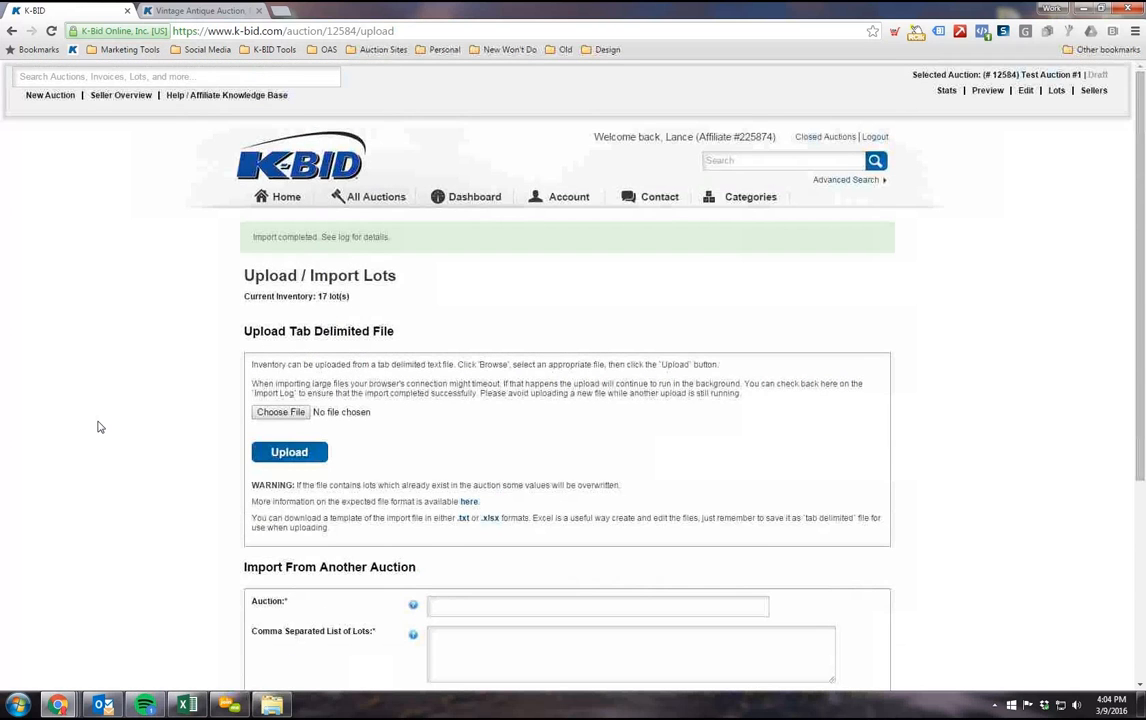
Step: Open the auction's lot list and sort it by lot number in ascending order
left_click(1055, 92)
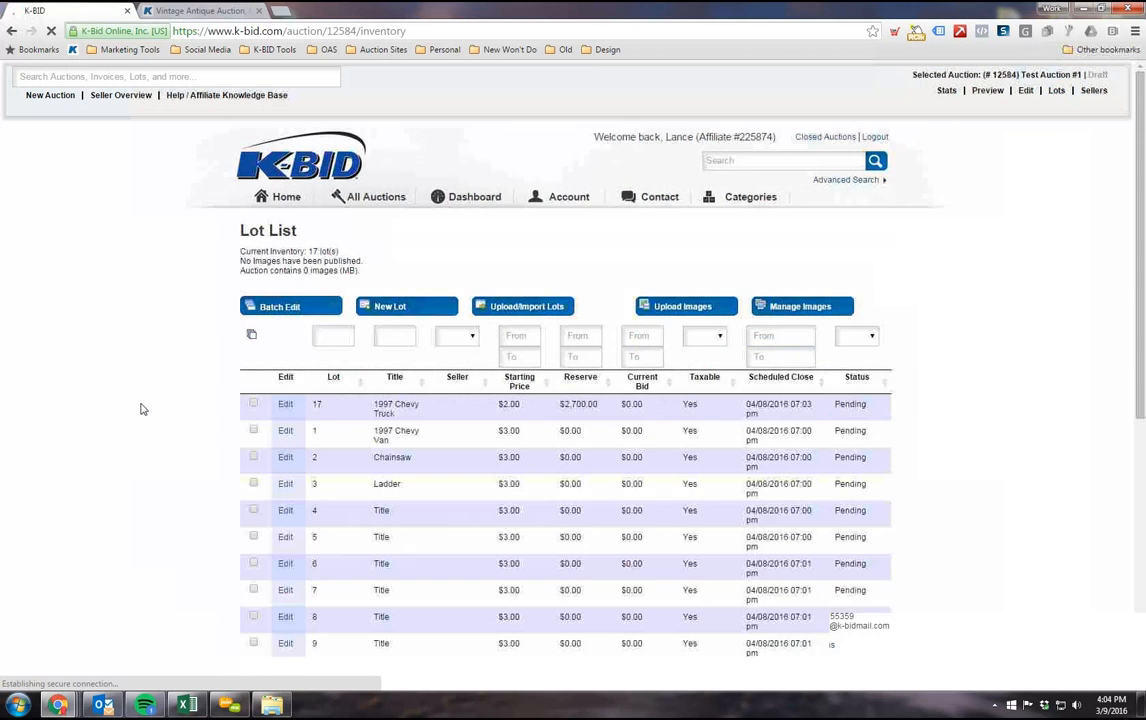
scroll(144, 397, "down", 5)
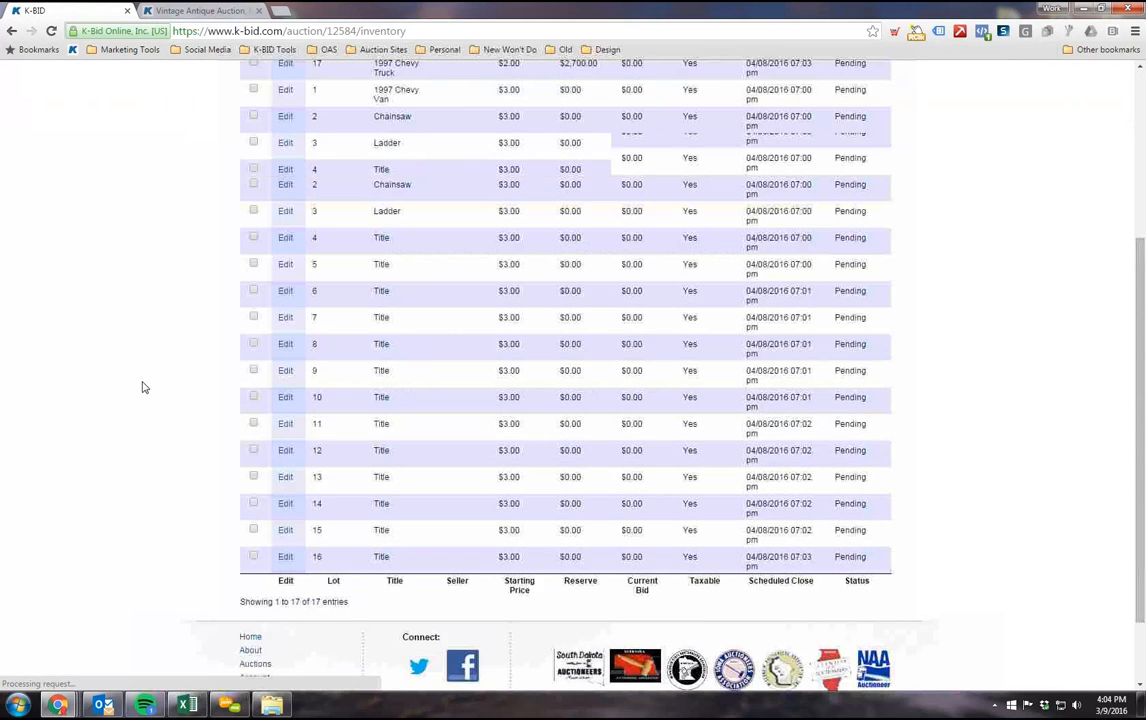
scroll(145, 387, "up", 2)
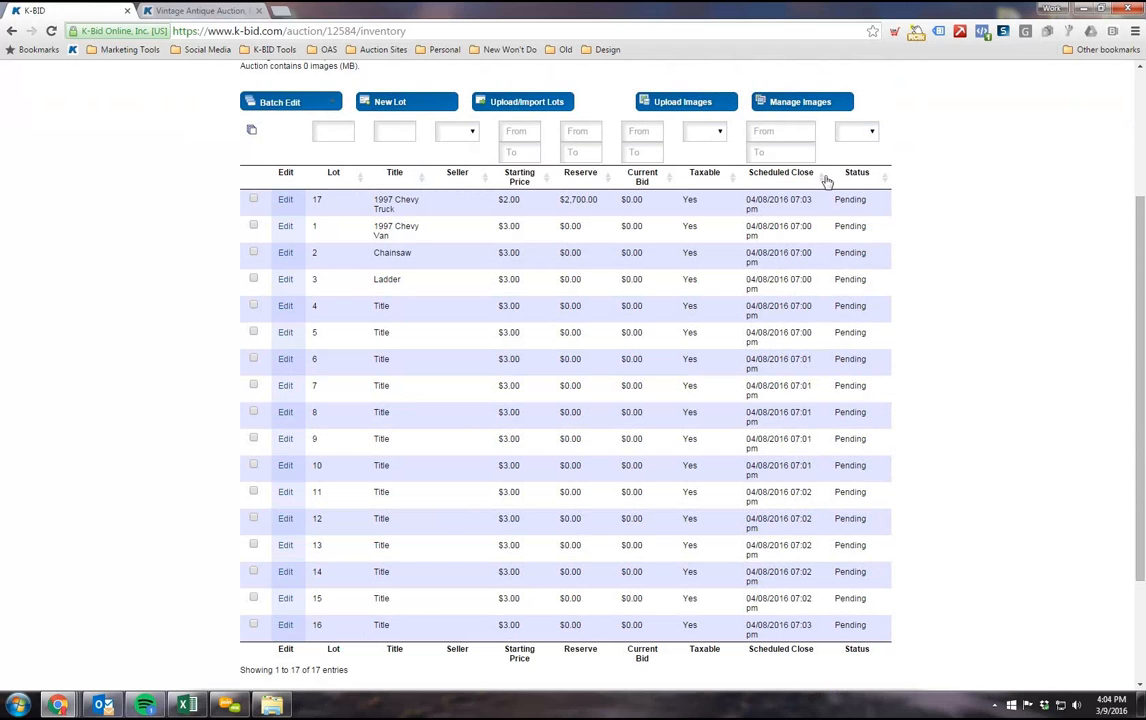
left_click(331, 178)
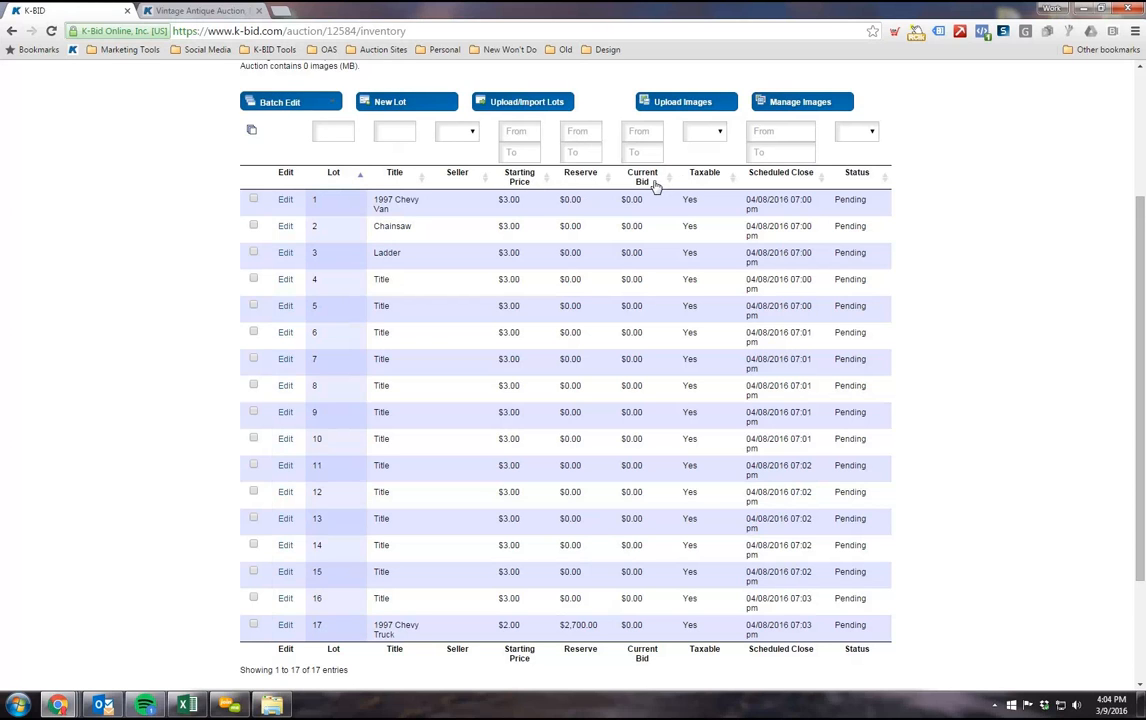
left_click(336, 183)
left_click(336, 183)
scroll(141, 284, "down", 1)
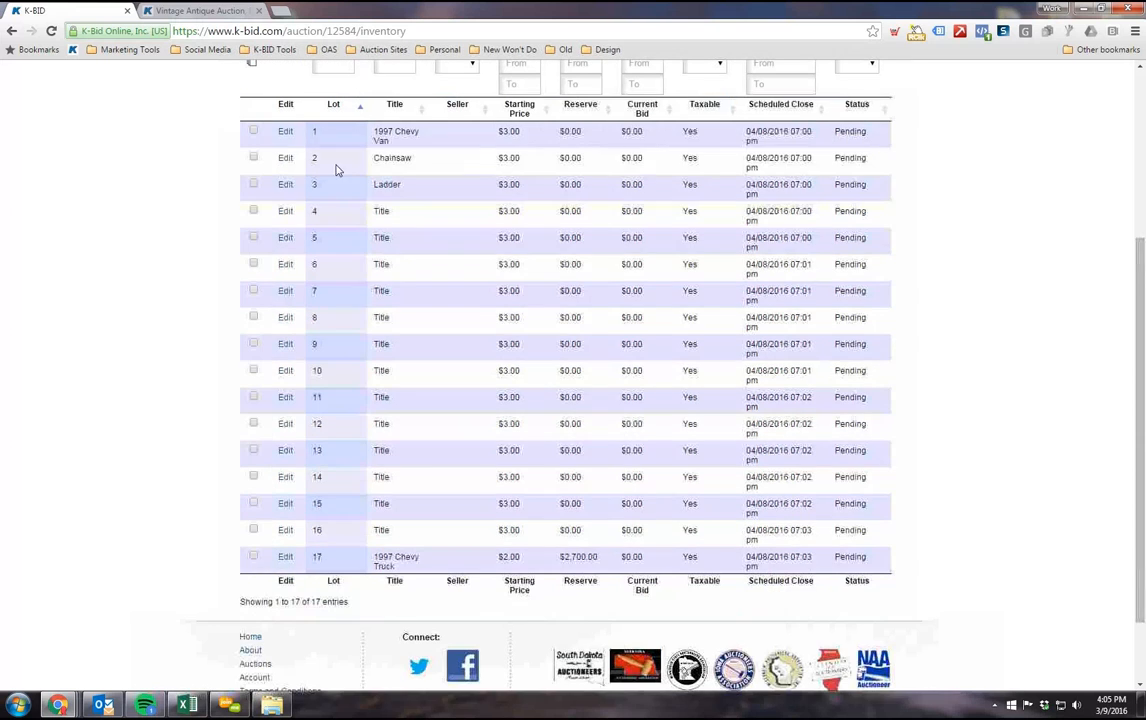
Step: Open lot 6 for editing, examine its imported title, prices and description, and return to the lot list without saving
left_click(285, 266)
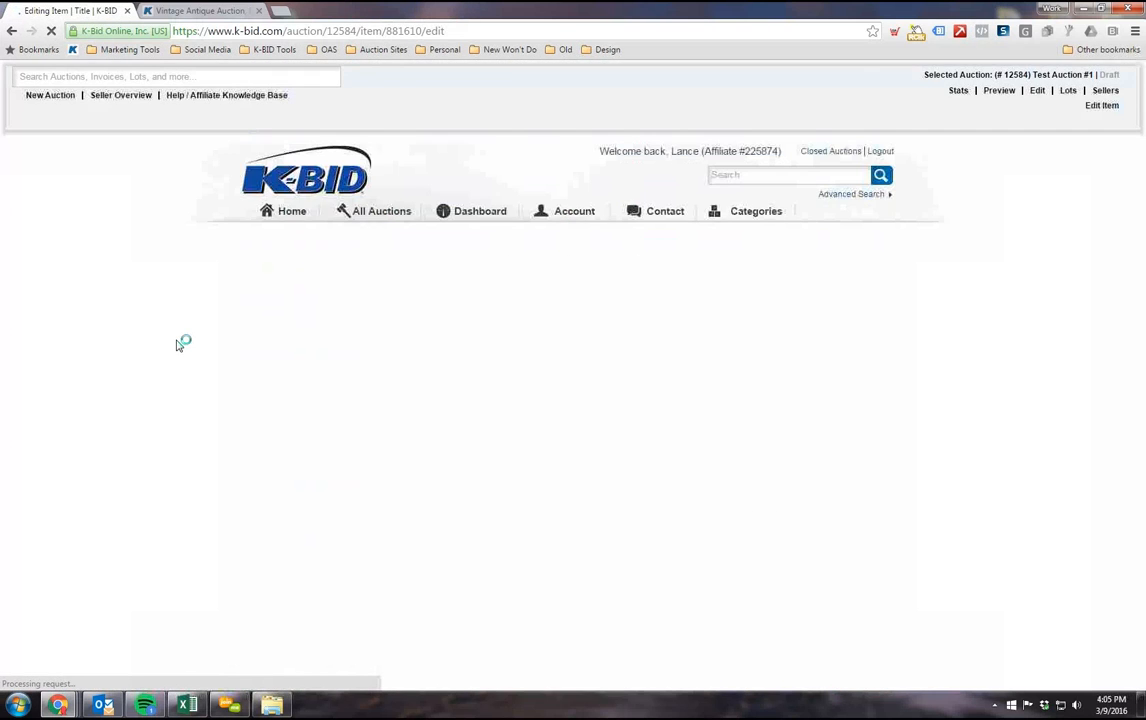
scroll(205, 323, "down", 3)
scroll(404, 379, "up", 2)
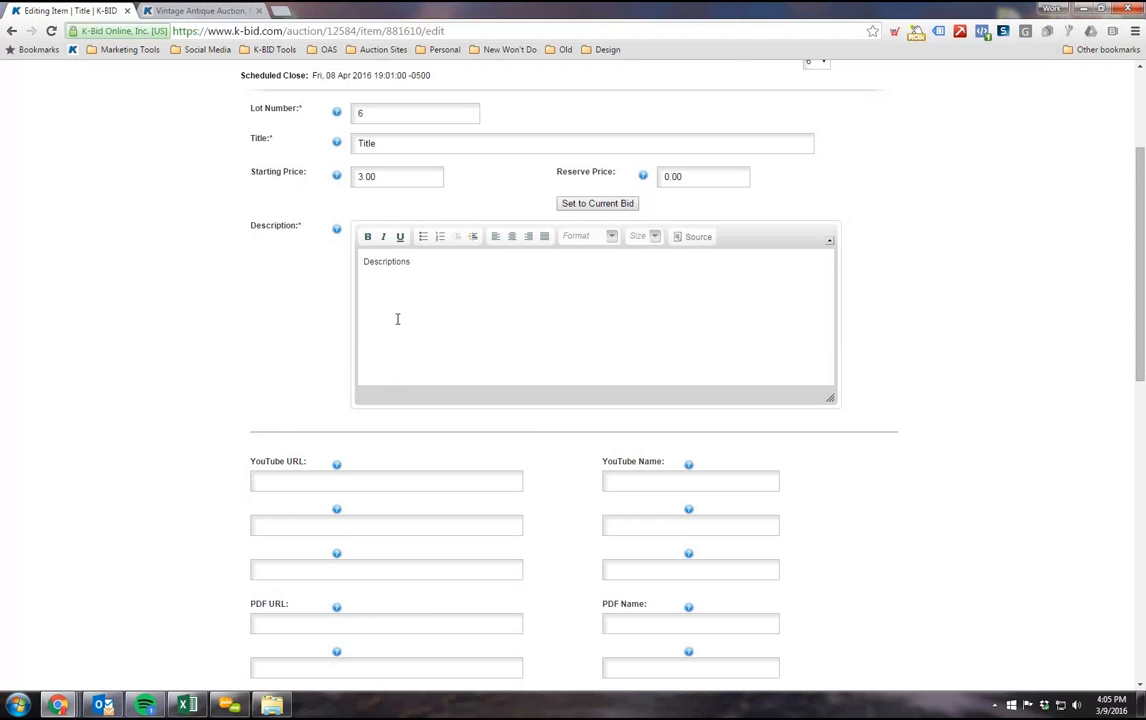
scroll(174, 405, "up", 1)
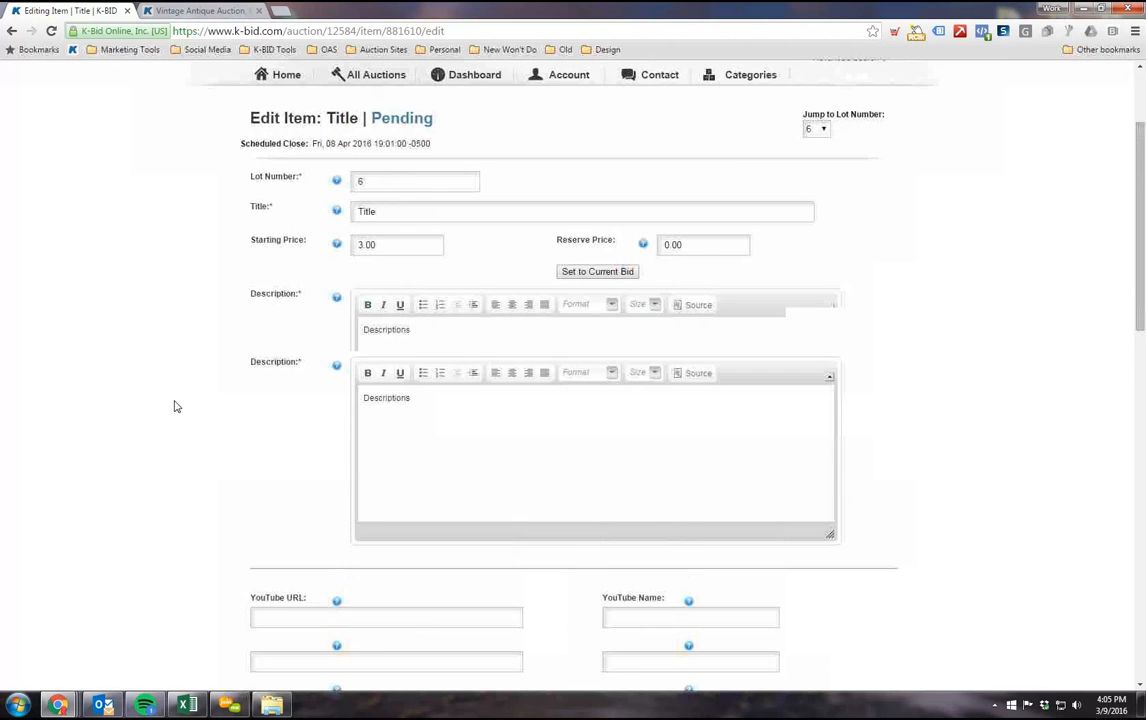
left_click(366, 349)
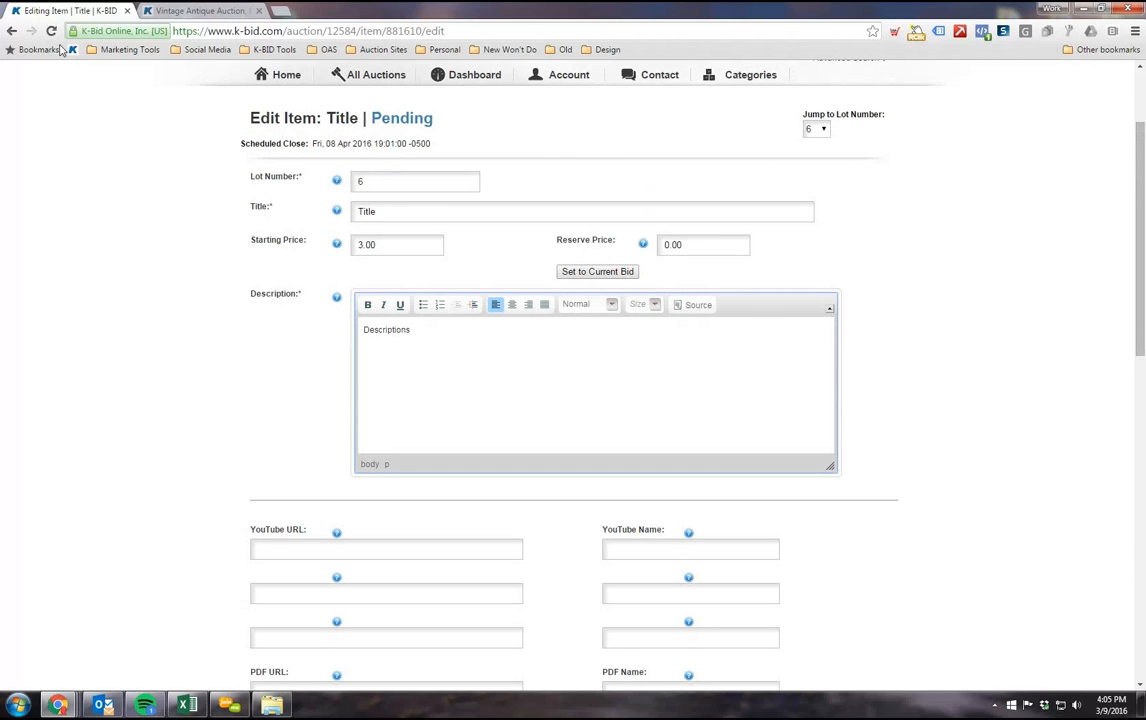
left_click(12, 31)
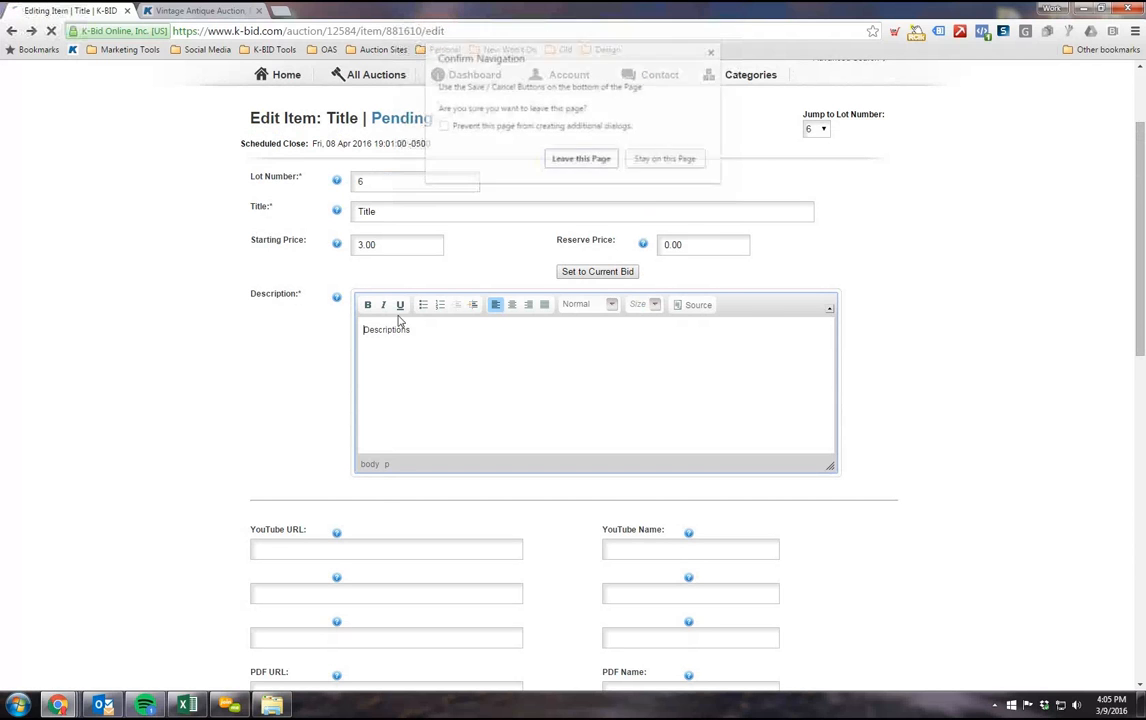
left_click(583, 158)
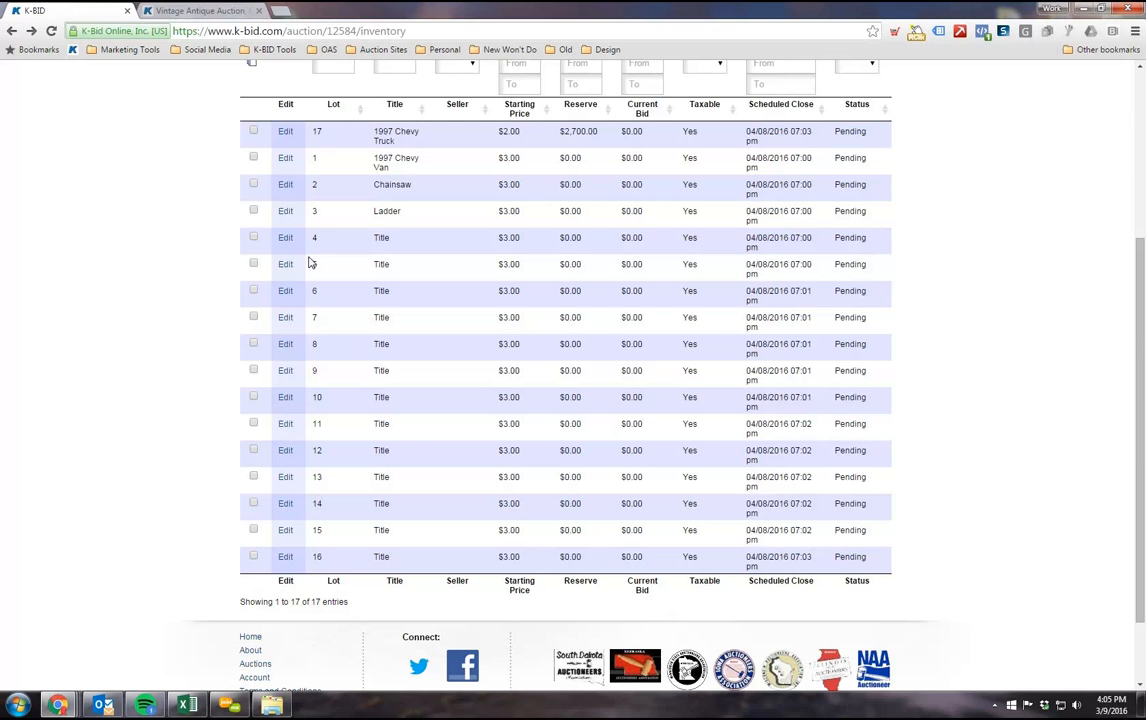
Step: Select lots 17, 6, 11 and 14 individually in the lot list
scroll(262, 285, "up", 3)
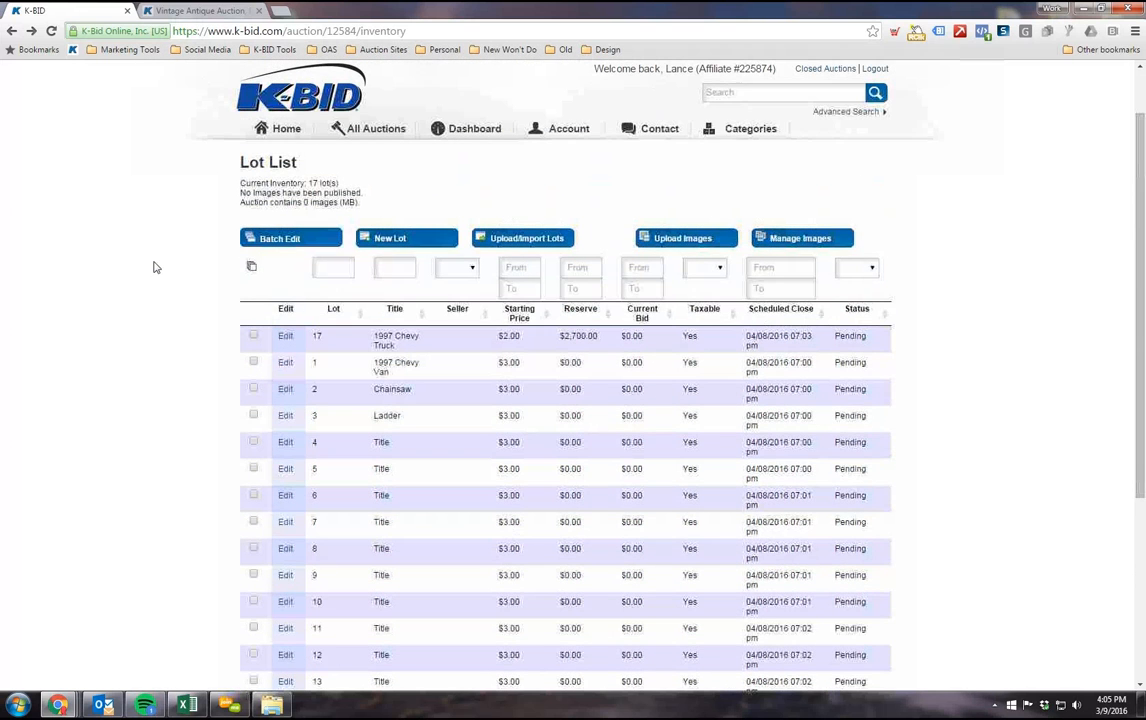
scroll(150, 268, "down", 2)
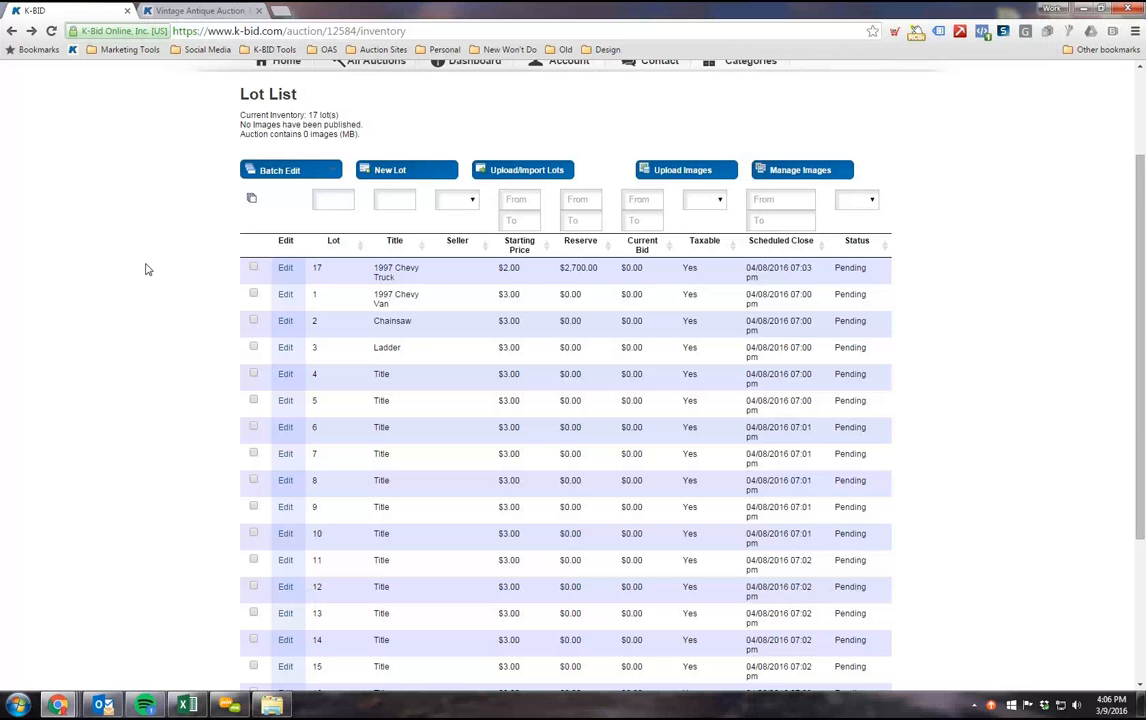
scroll(41, 90, "down", 1)
scroll(166, 262, "up", 2)
scroll(166, 262, "down", 2)
left_click(253, 199)
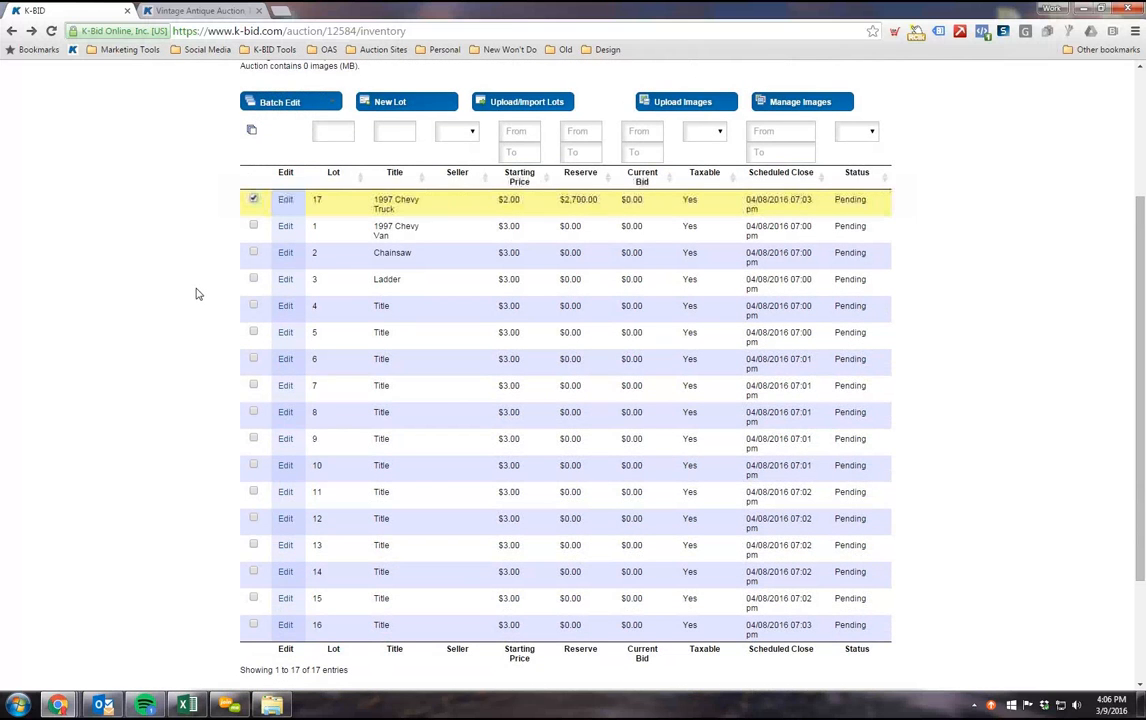
scroll(191, 290, "down", 1)
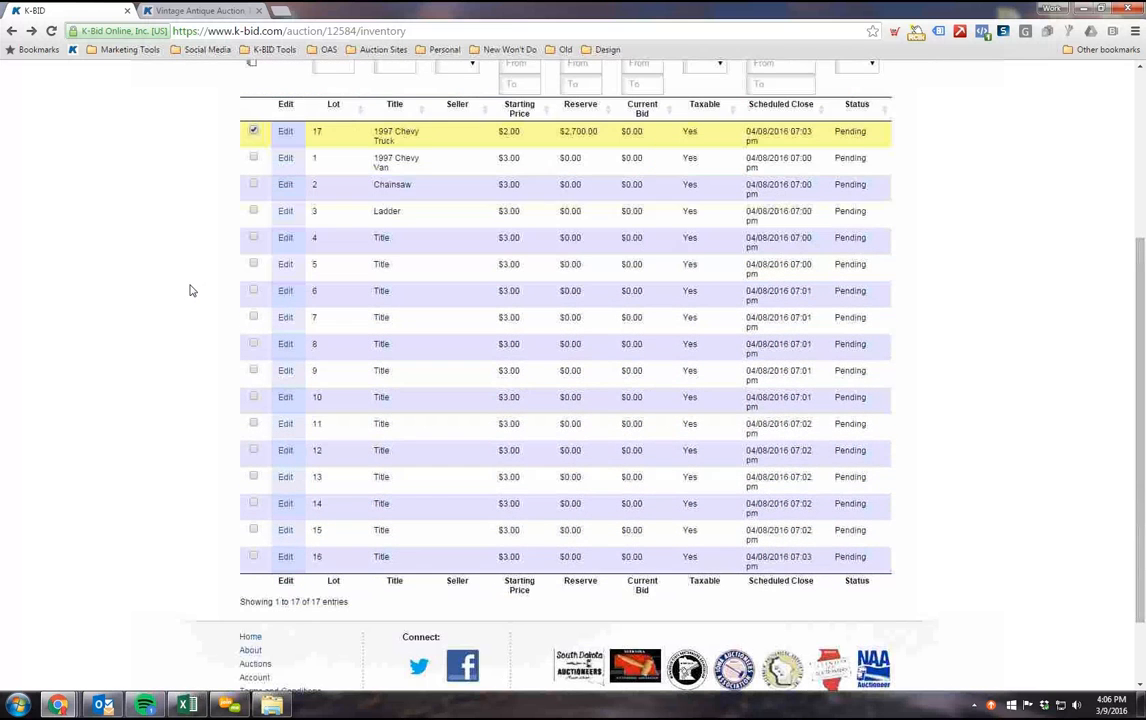
left_click(253, 291)
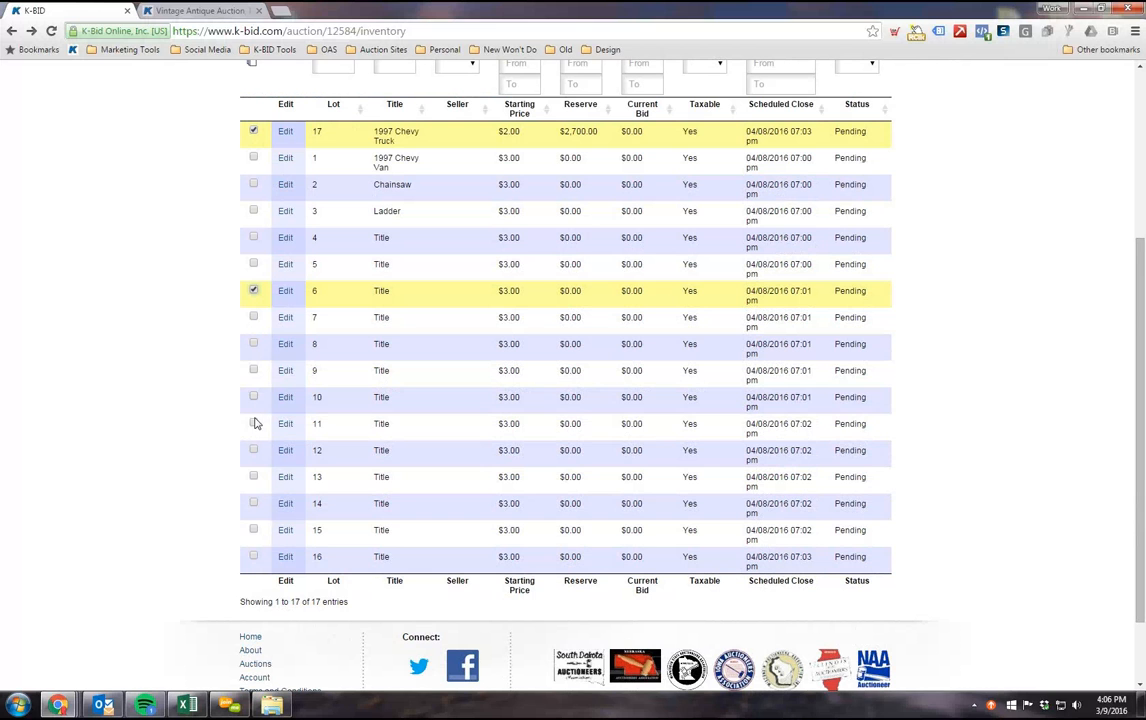
left_click(253, 424)
left_click(253, 506)
scroll(185, 512, "up", 3)
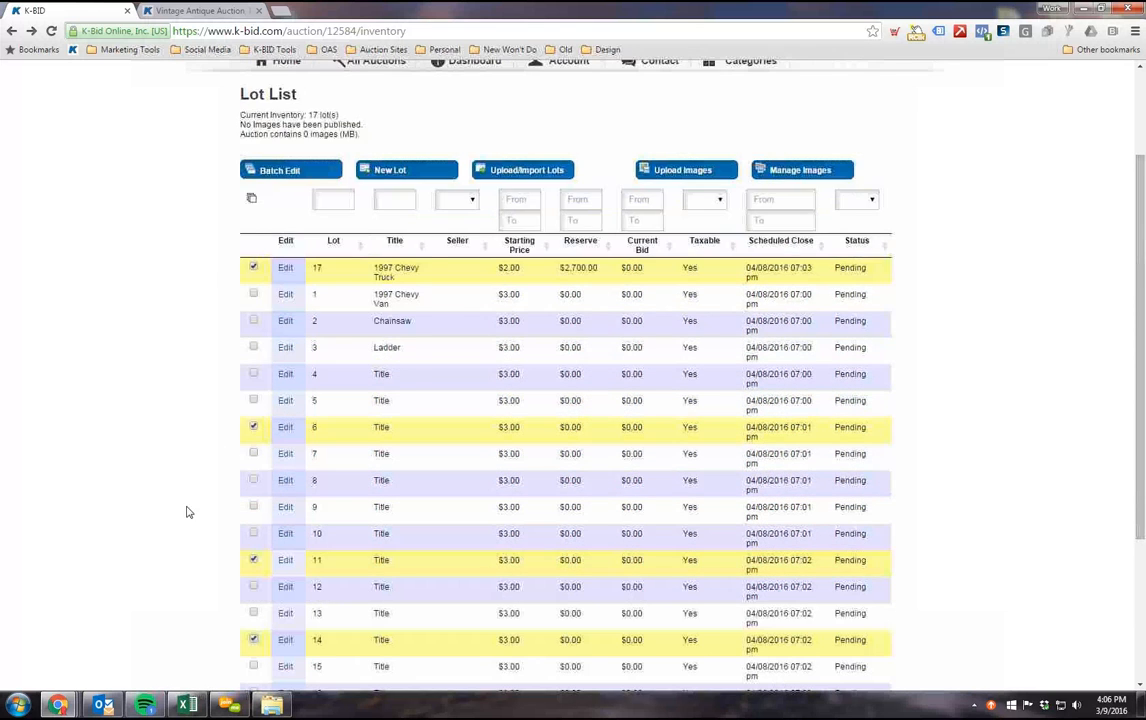
Step: Select all lots in the list and batch edit their starting price to 5.00
left_click(251, 269)
scroll(146, 355, "down", 1)
scroll(146, 350, "up", 1)
left_click(330, 240)
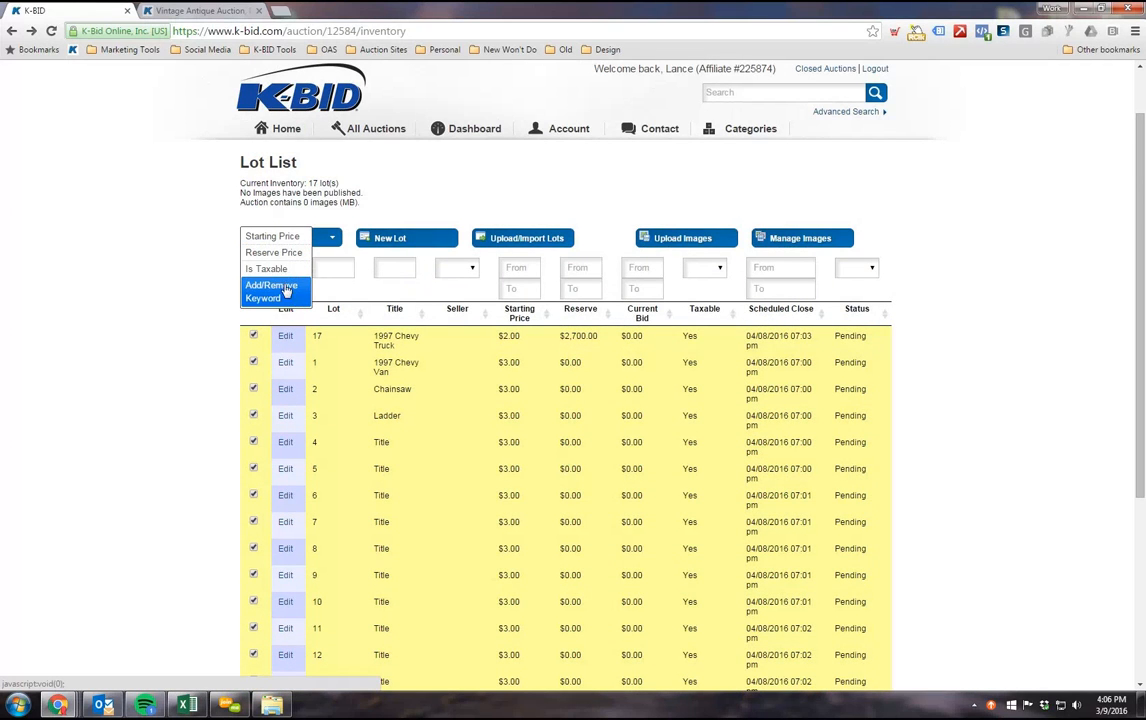
left_click(283, 240)
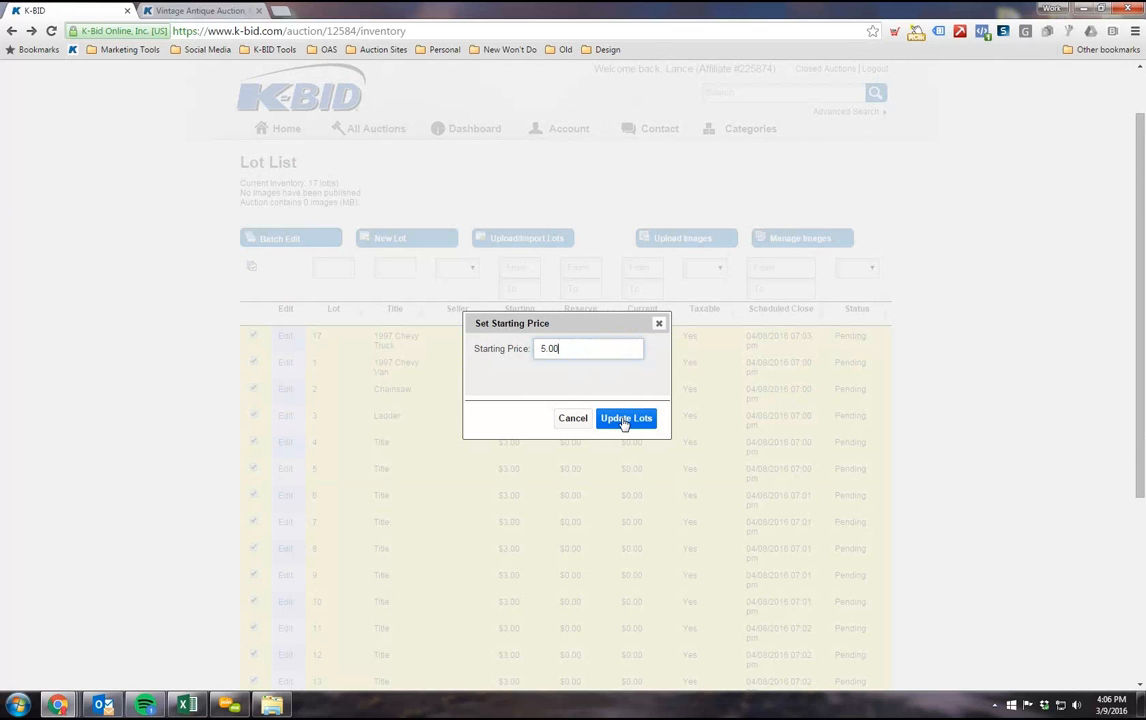
left_click(623, 420)
Step: Review the updated starting prices and deselect all lots
scroll(505, 380, "down", 1)
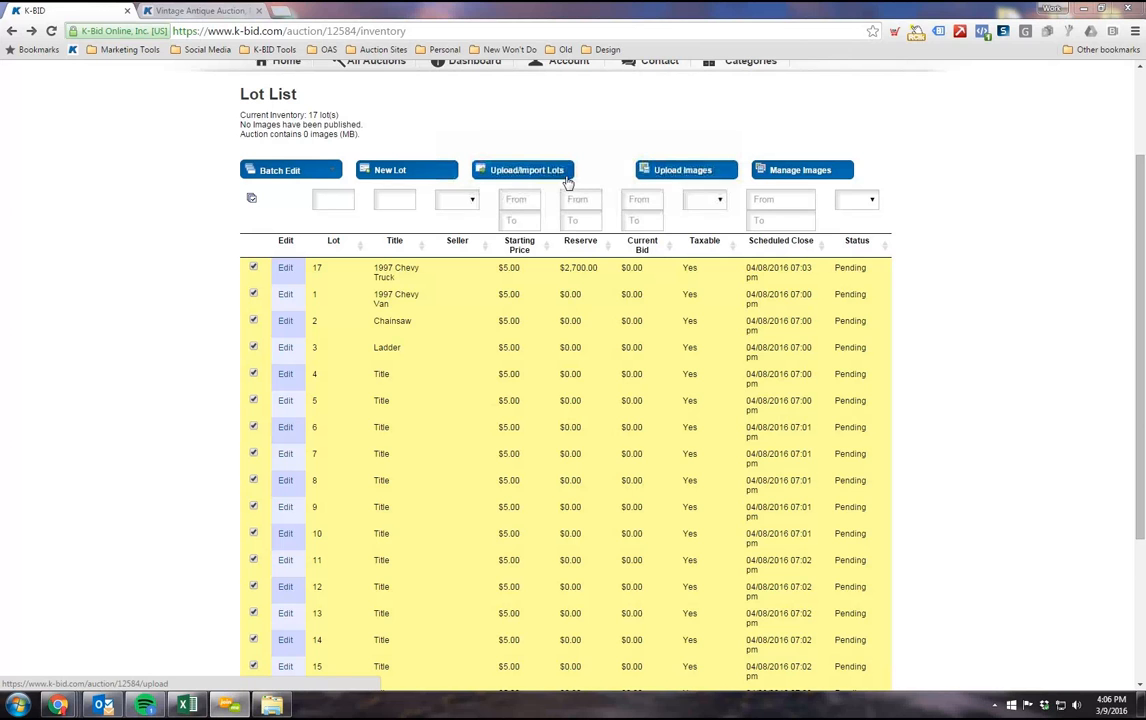
scroll(207, 312, "up", 3)
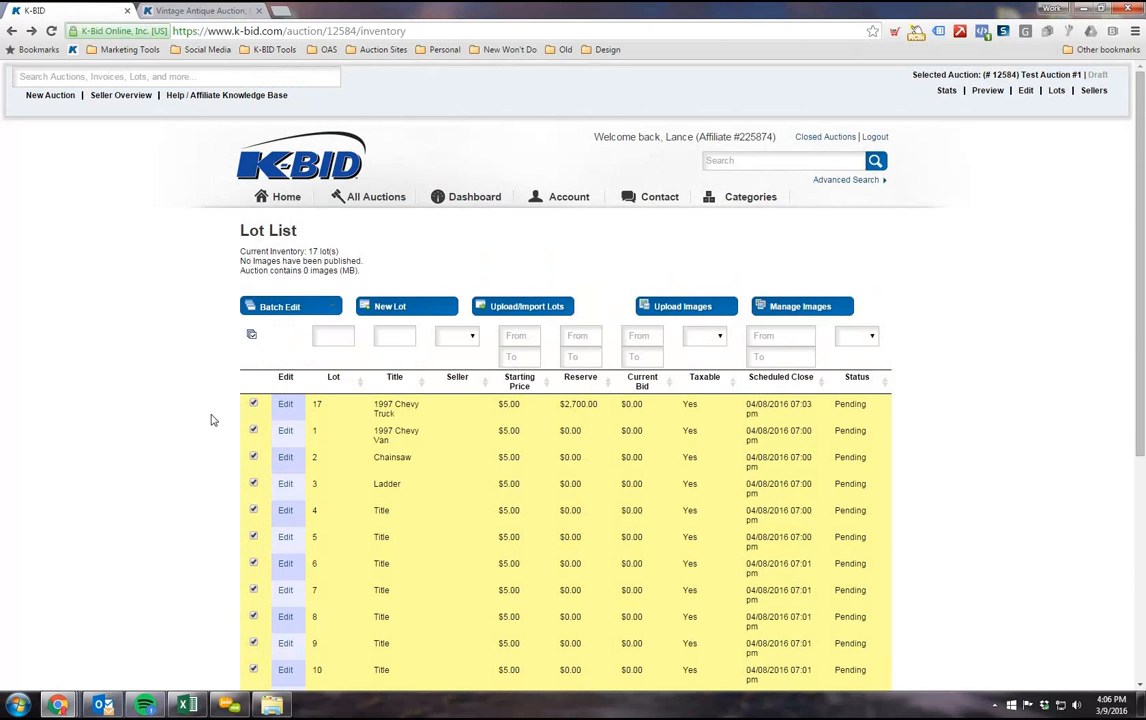
scroll(227, 316, "down", 2)
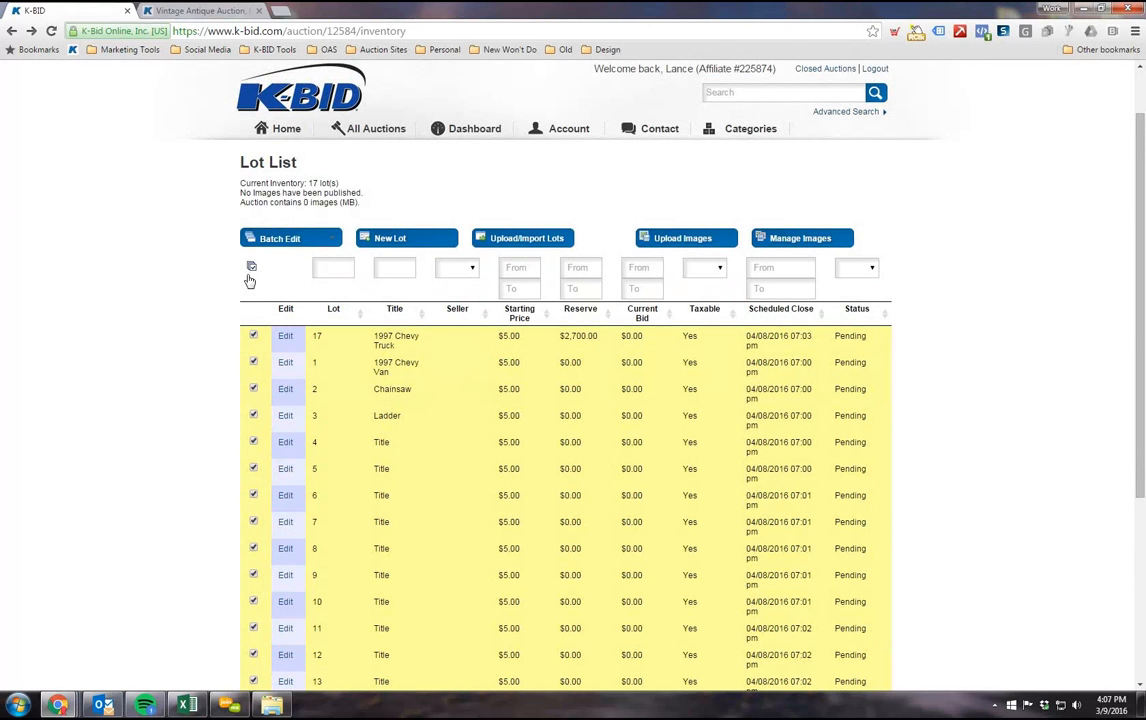
left_click(251, 266)
scroll(118, 400, "up", 2)
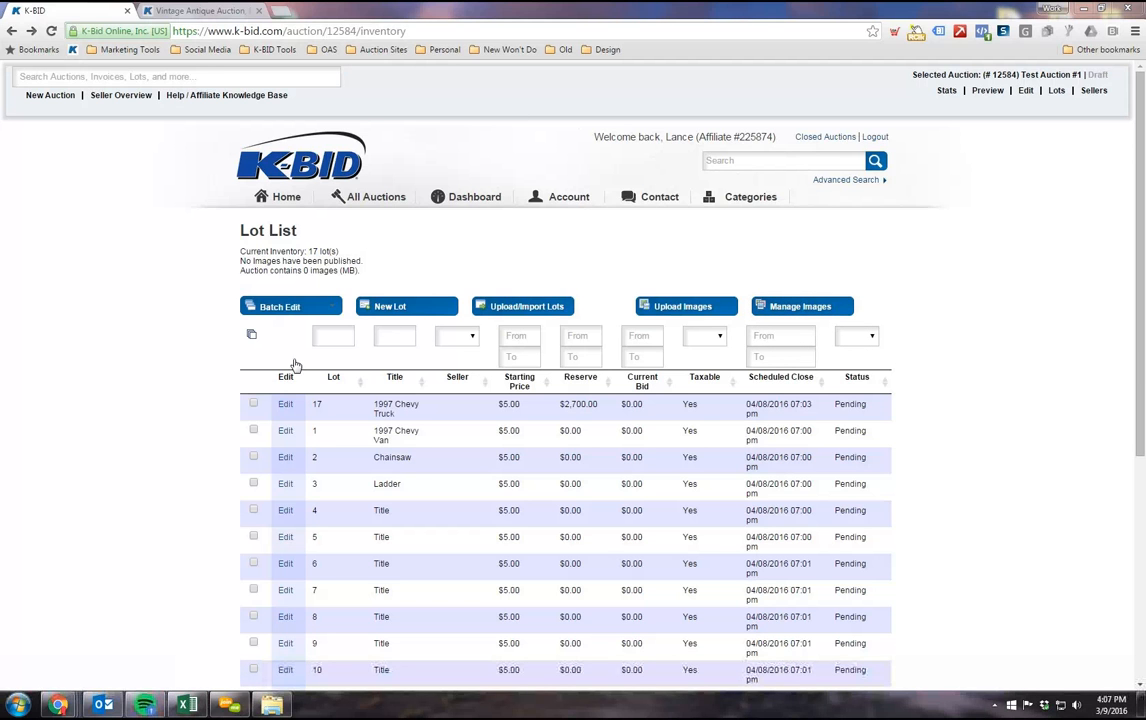
left_click(930, 279)
scroll(931, 366, "down", 1)
scroll(931, 366, "up", 1)
left_click(1083, 8)
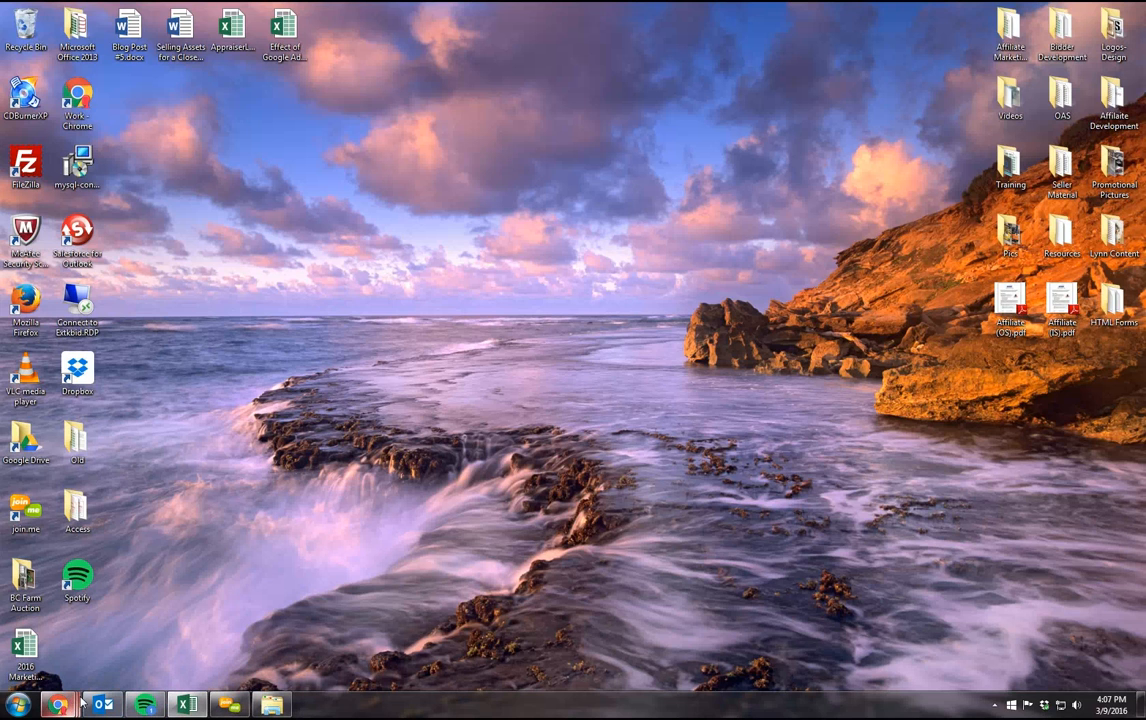
mouse_move(58, 705)
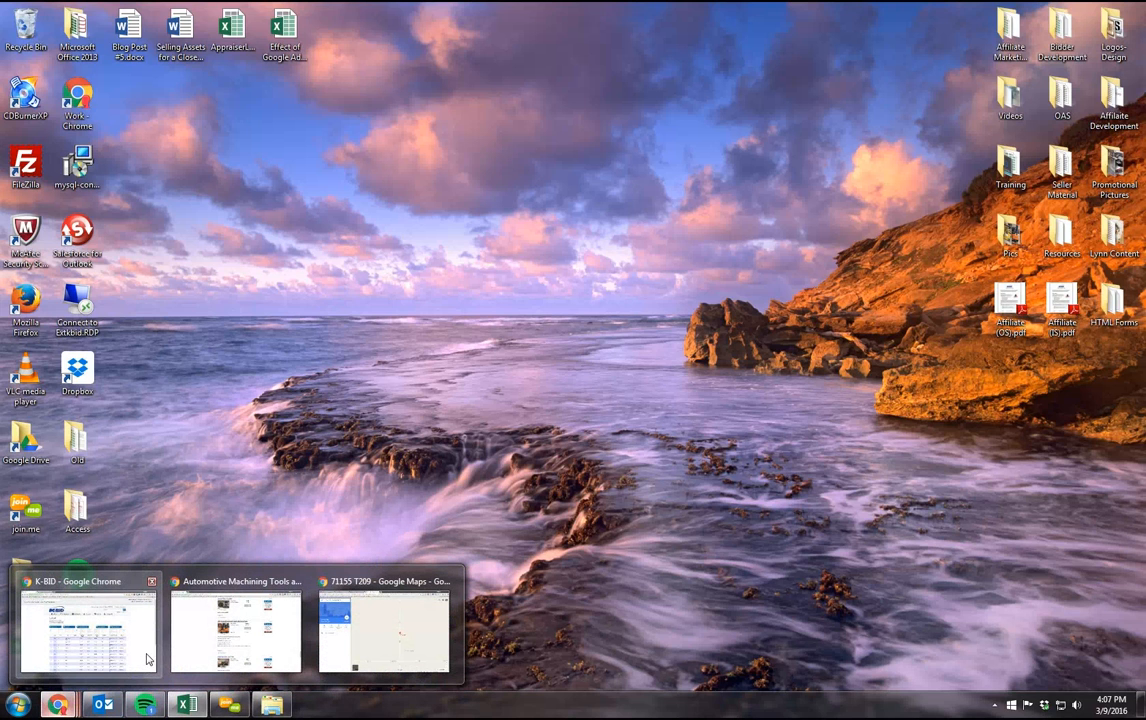
left_click(144, 667)
Step: Select only lots 17, 6 and 11 in the lot list
scroll(146, 310, "down", 2)
scroll(248, 251, "down", 2)
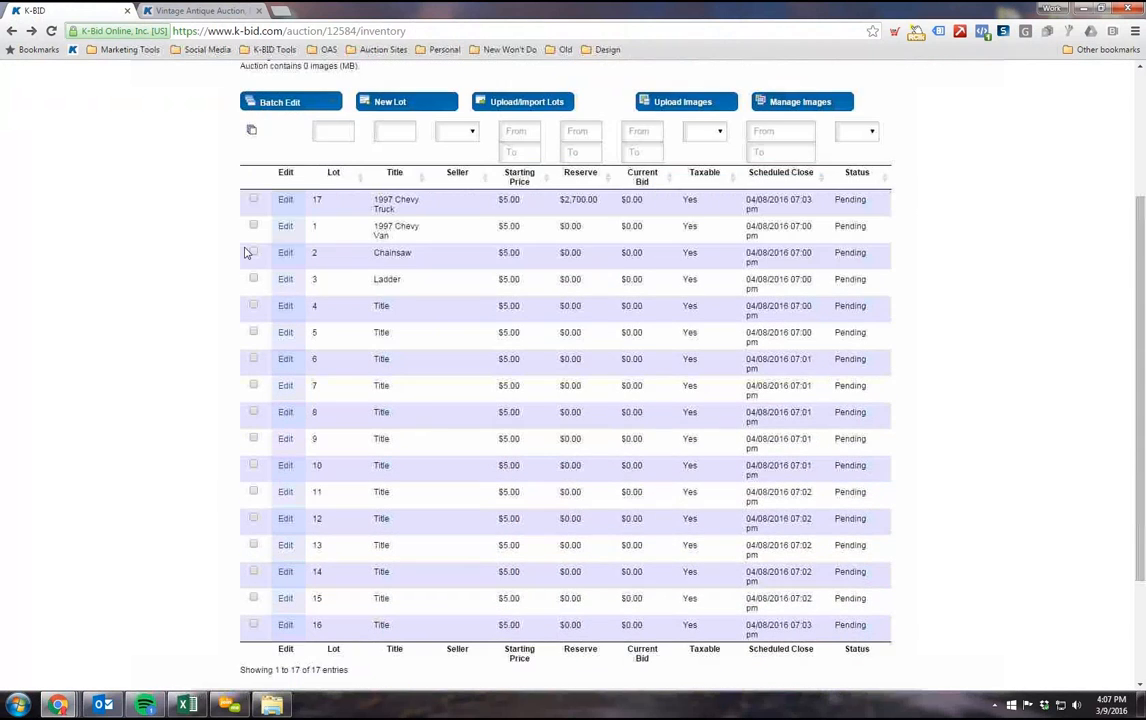
scroll(341, 445, "down", 1)
scroll(341, 445, "up", 1)
left_click(253, 200)
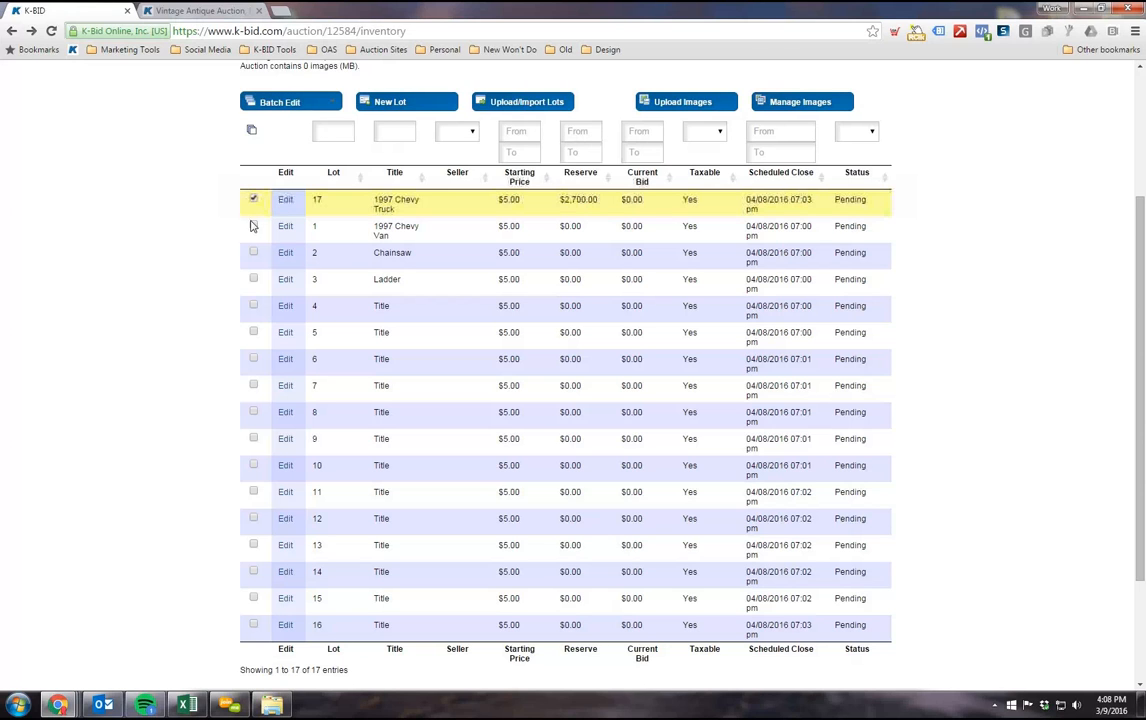
left_click(253, 358)
left_click(253, 492)
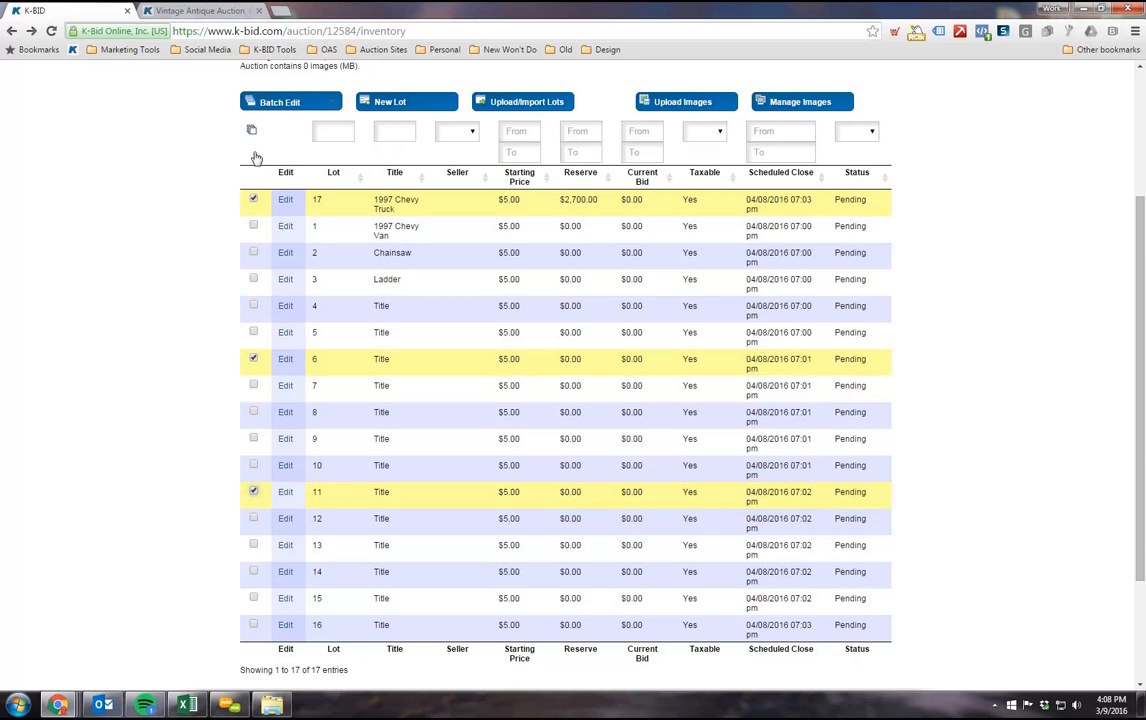
scroll(245, 215, "up", 1)
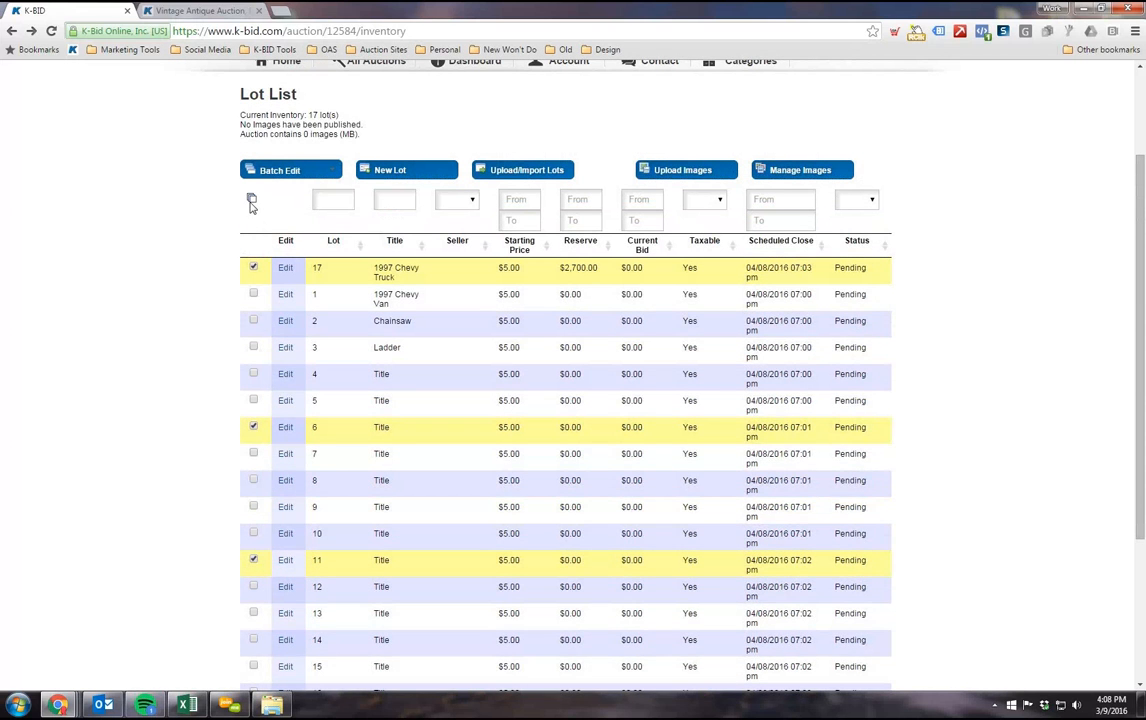
Step: Select all lots in the list and batch edit their starting price to 10.00
left_click(251, 199)
left_click(331, 171)
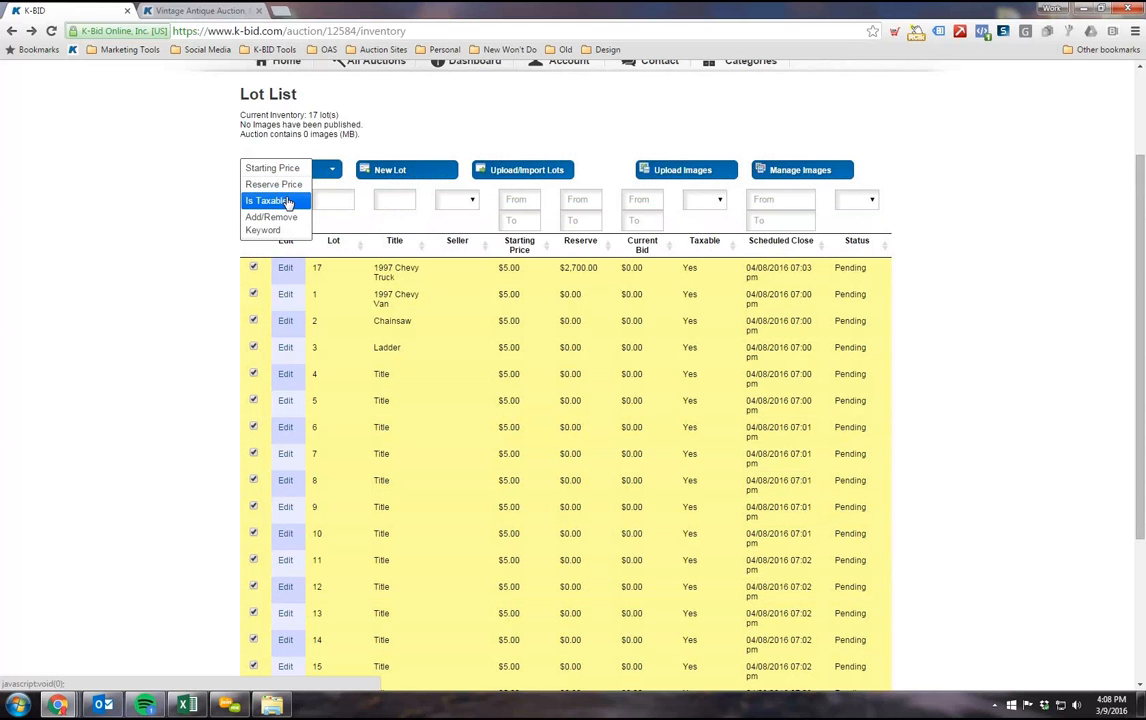
left_click(286, 172)
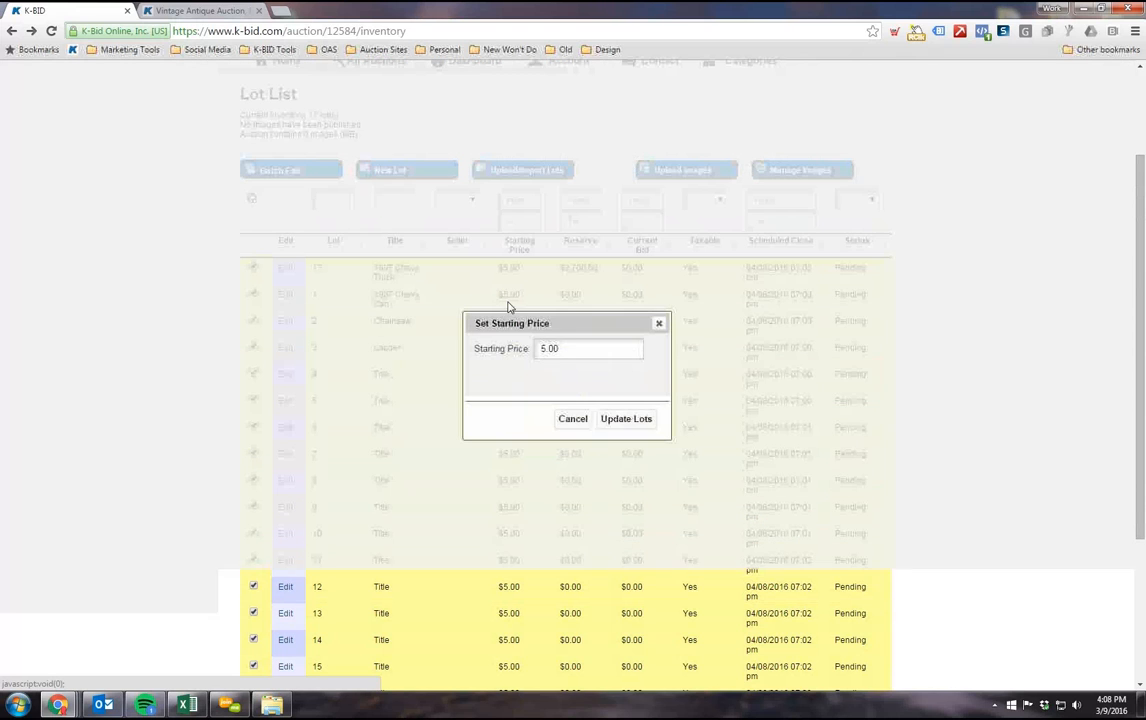
type("10")
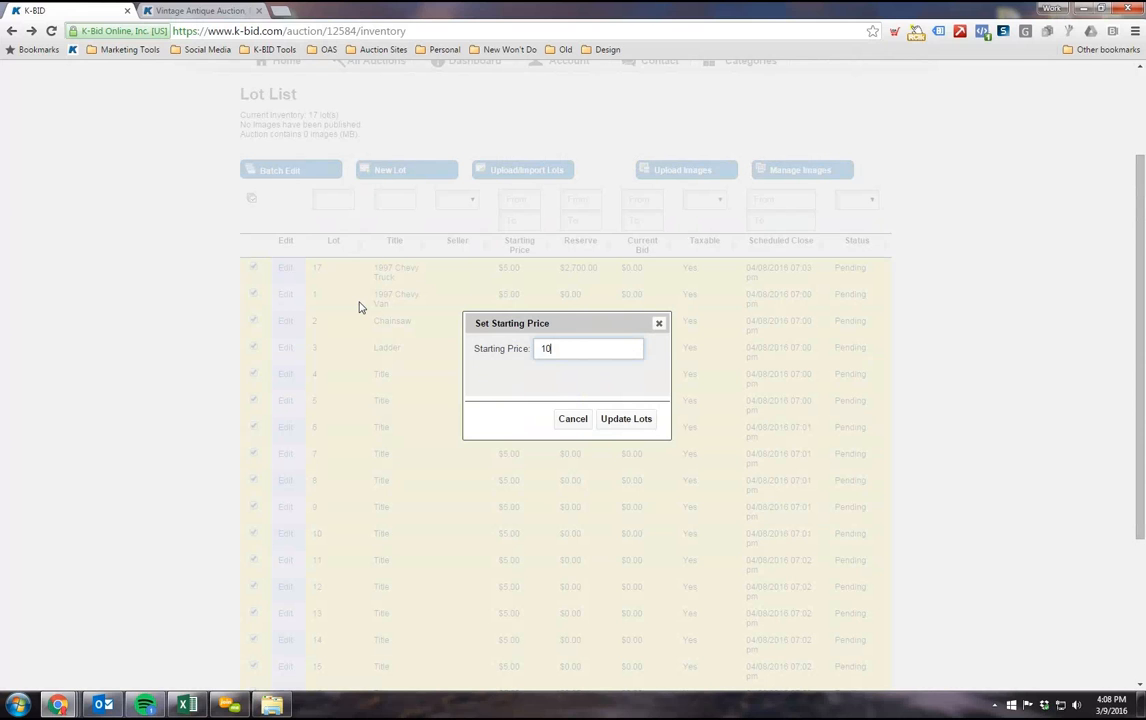
type(".00")
left_click(642, 419)
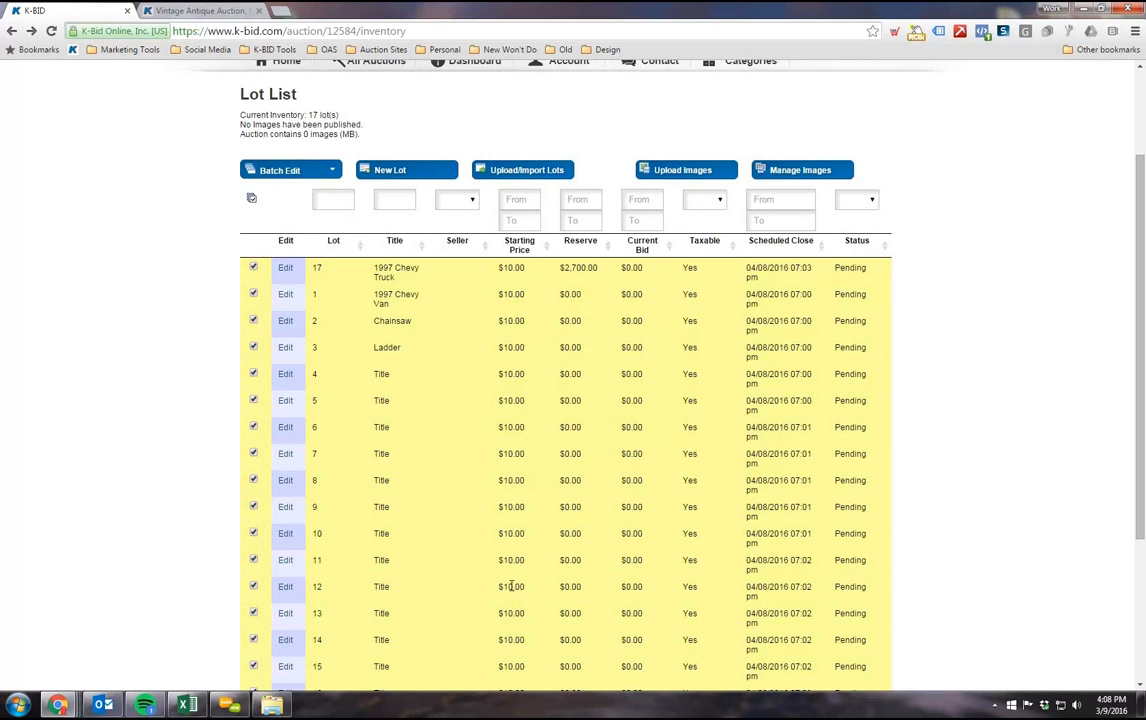
Step: Deselect all lots and check the starting prices throughout the lot list
scroll(519, 550, "down", 2)
scroll(467, 495, "up", 2)
left_click(252, 199)
scroll(174, 356, "down", 1)
scroll(180, 350, "up", 1)
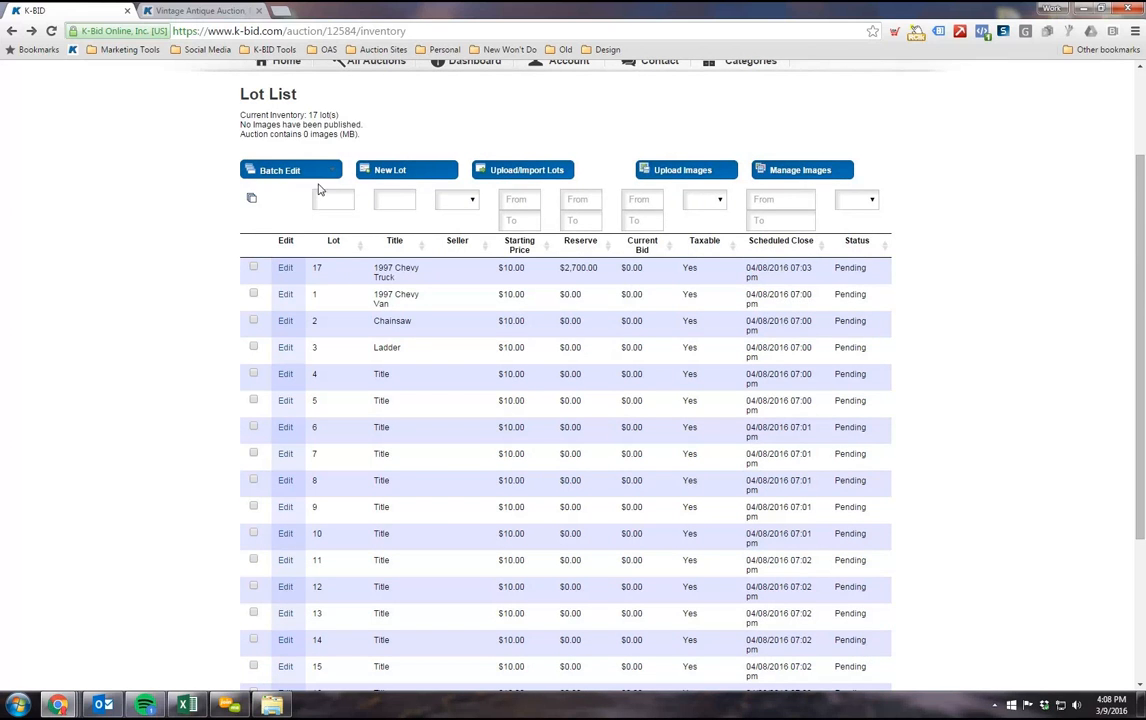
scroll(170, 358, "down", 1)
scroll(205, 323, "up", 3)
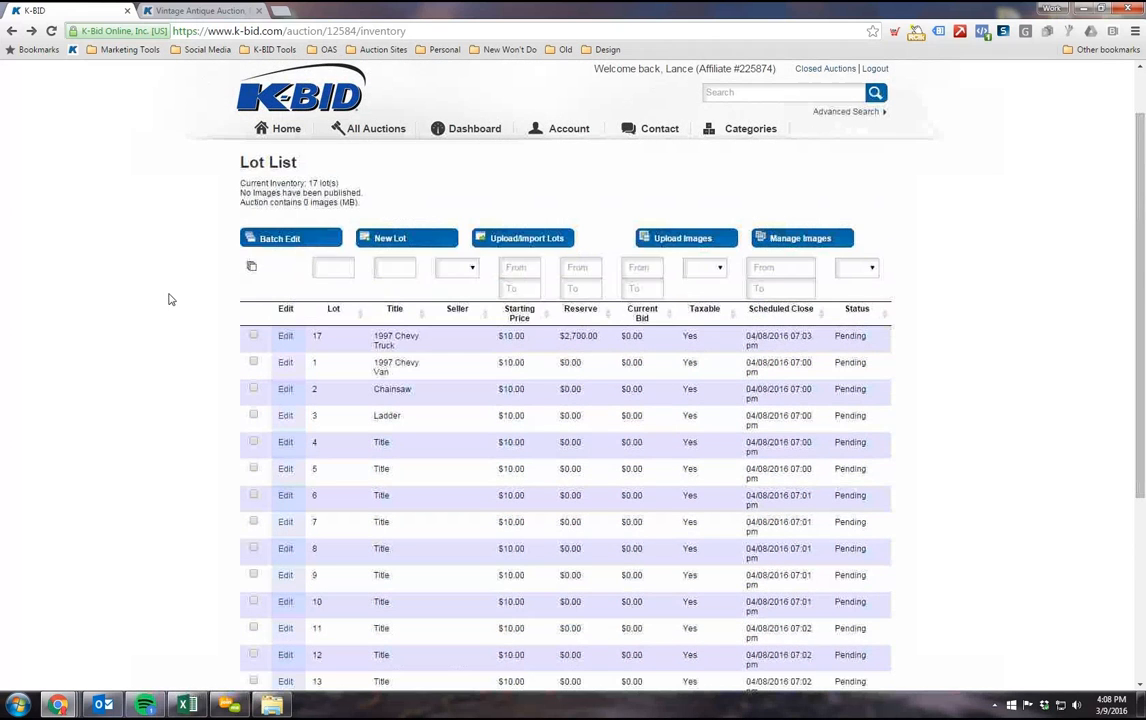
scroll(20, 515, "down", 2)
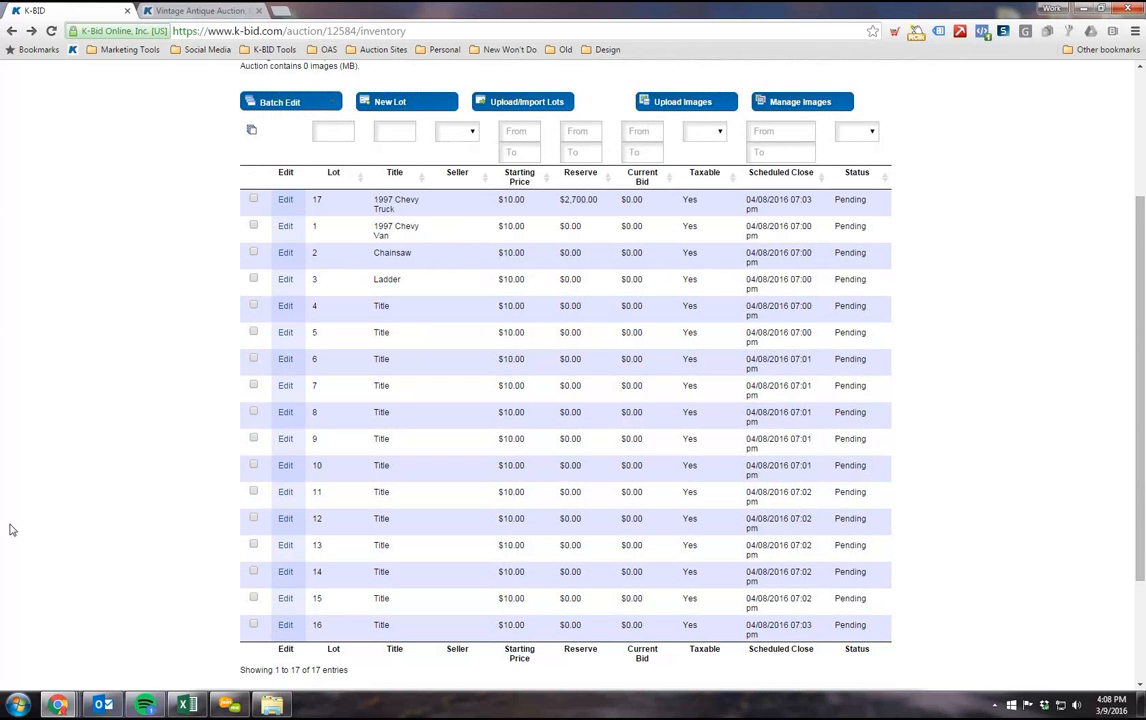
scroll(20, 450, "up", 3)
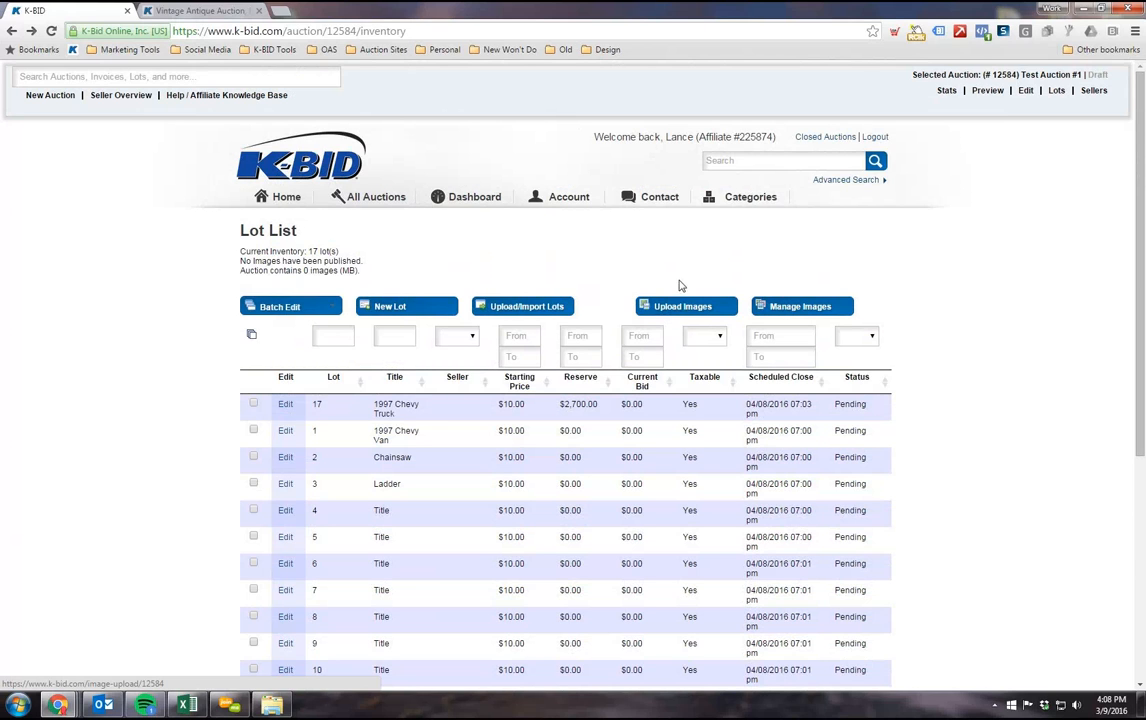
Step: Start adding image files to the auction's image upload and browse to the Pics folder on the Desktop
left_click(686, 310)
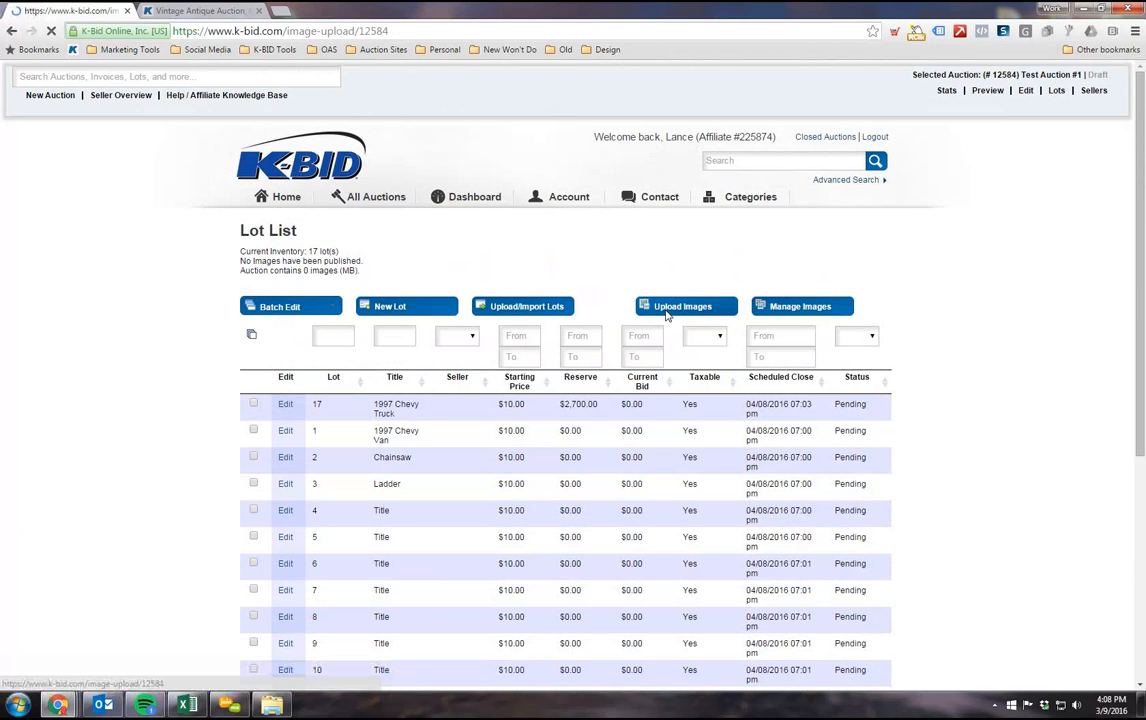
scroll(119, 408, "down", 3)
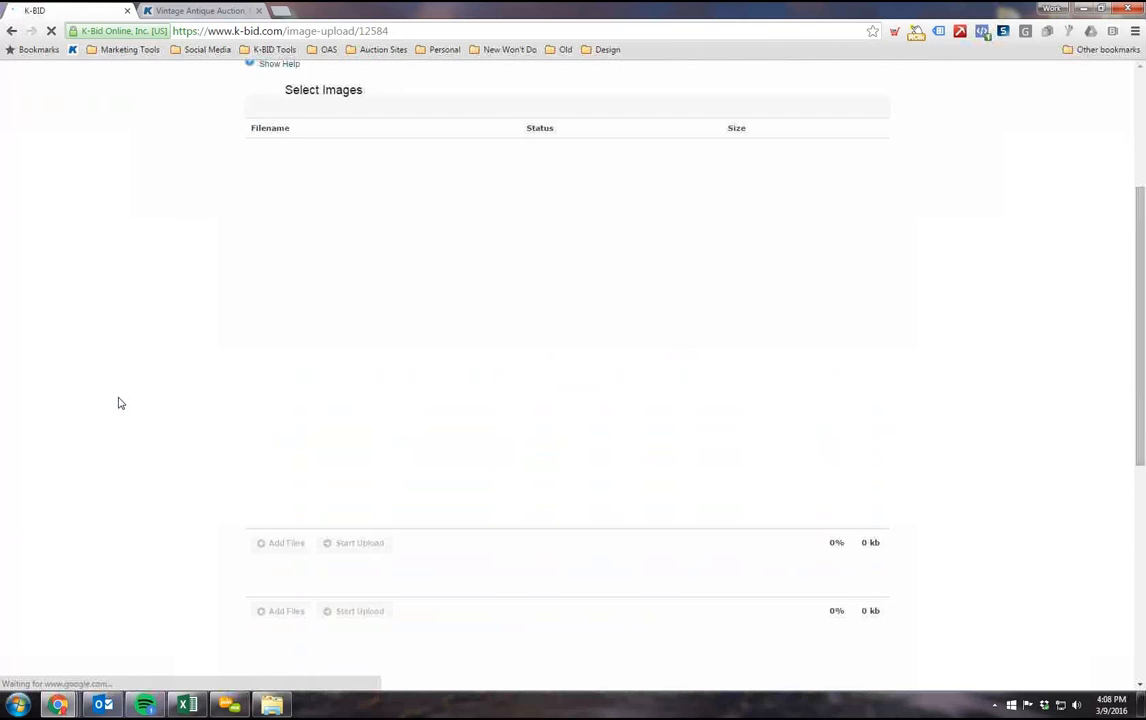
scroll(118, 402, "up", 1)
scroll(227, 367, "down", 1)
scroll(227, 373, "up", 1)
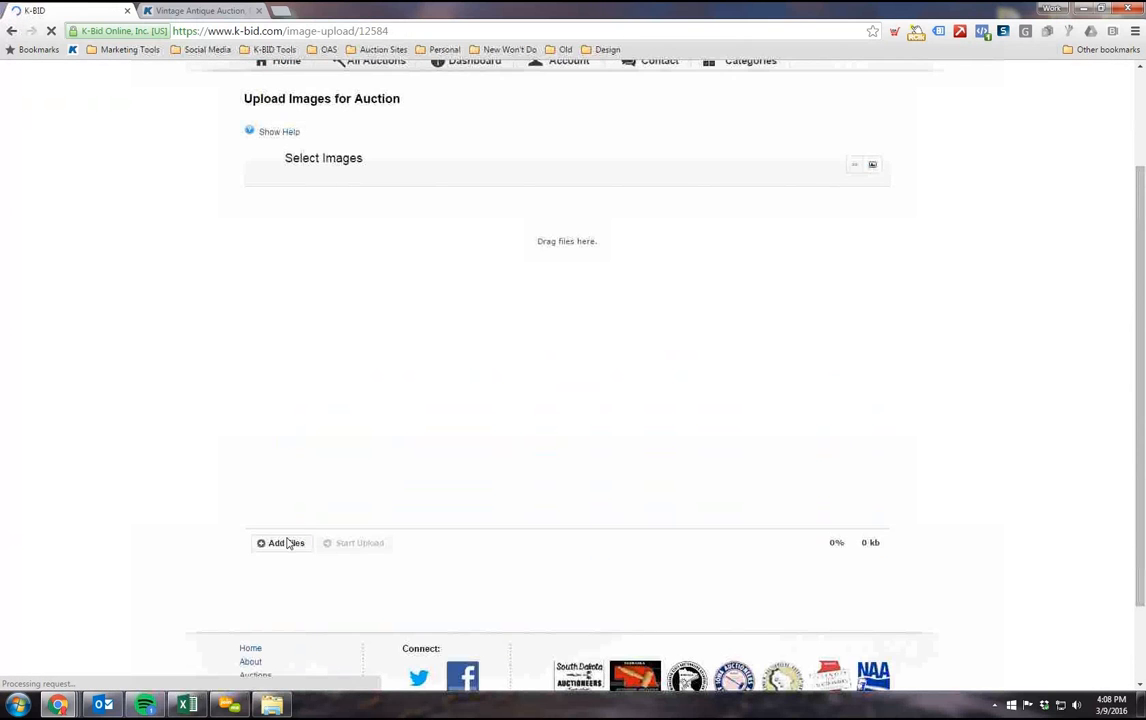
left_click(272, 546)
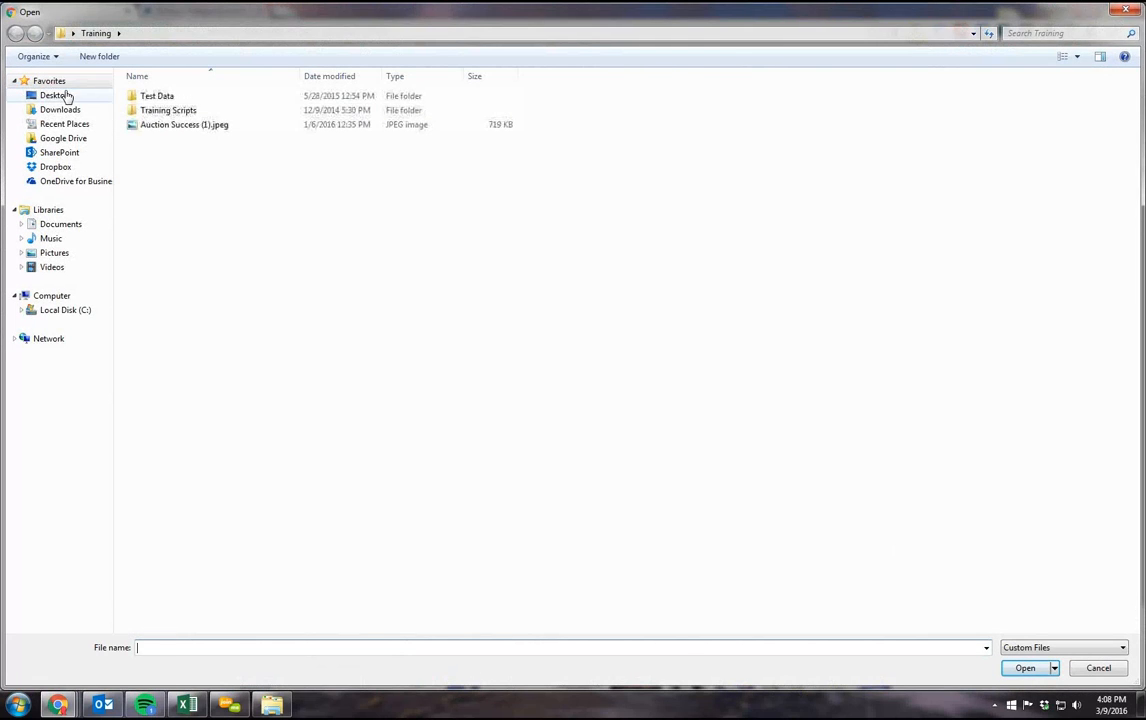
left_click(68, 95)
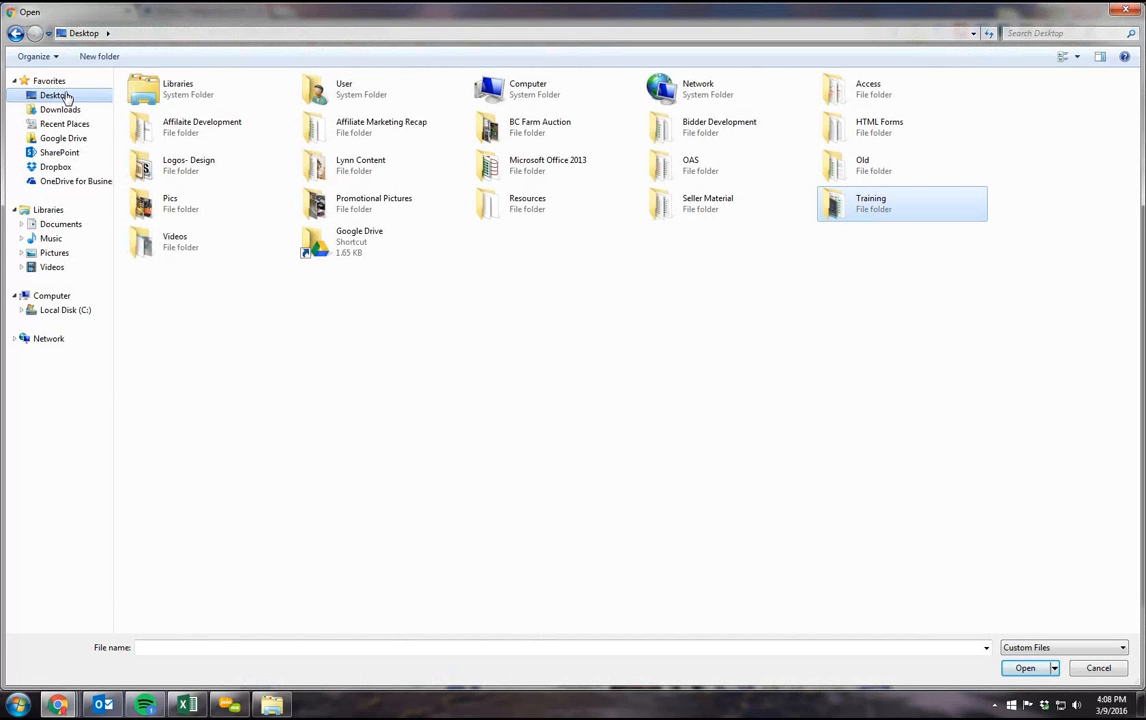
double_click(212, 210)
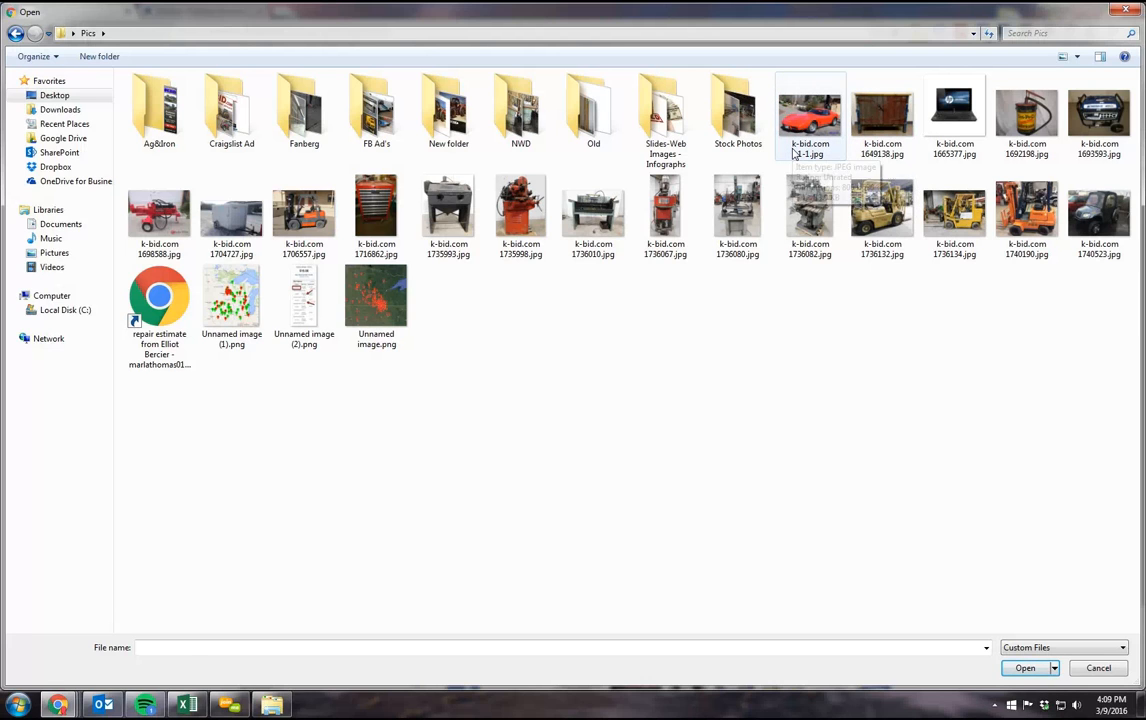
Step: Queue the five consecutive images from k-bid.com 1736010.jpg through k-bid.com 1736132.jpg and upload them to the auction
left_click(793, 152)
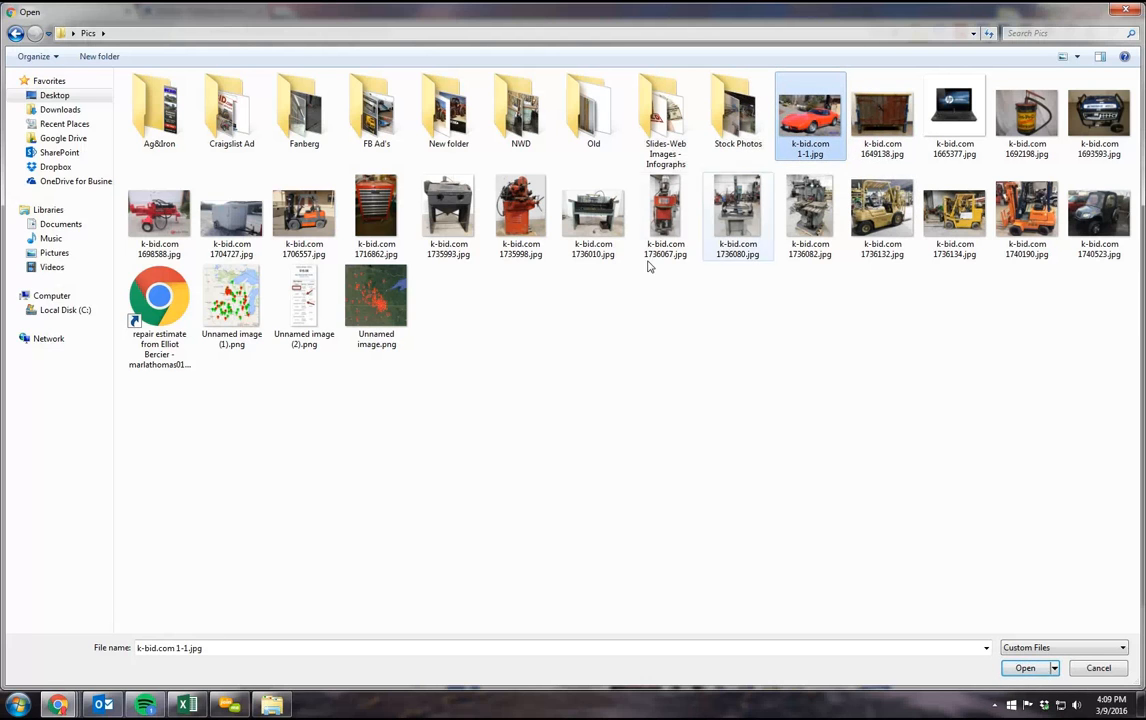
left_click(586, 250)
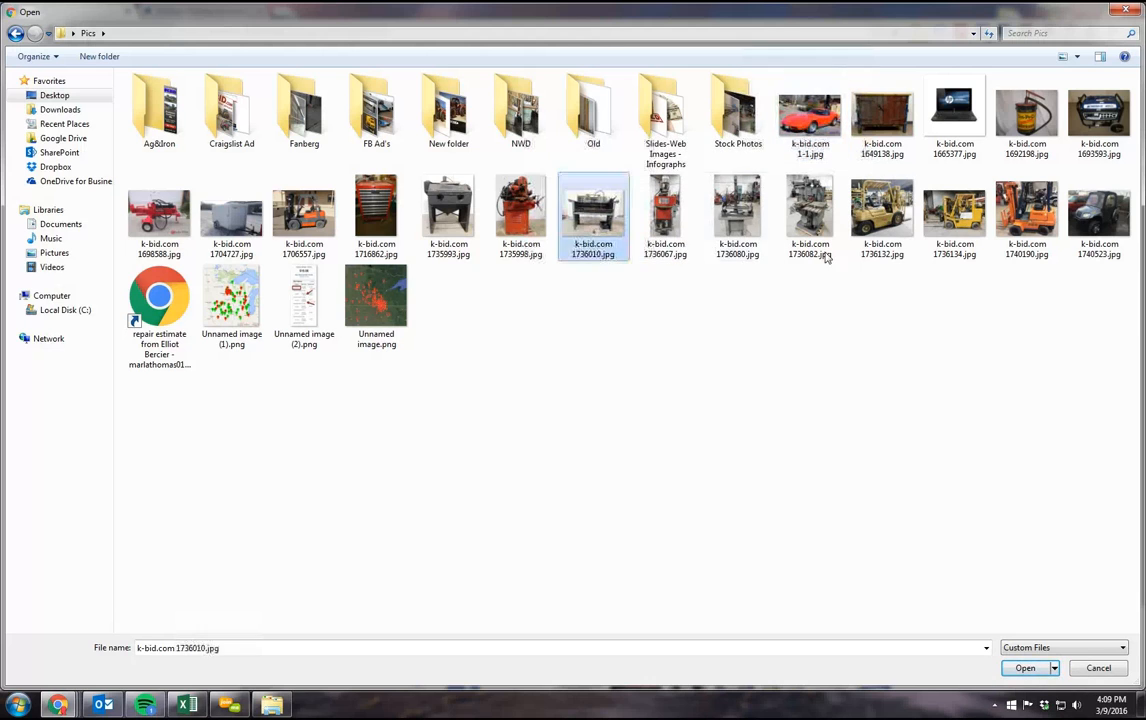
left_click(900, 253, "shift")
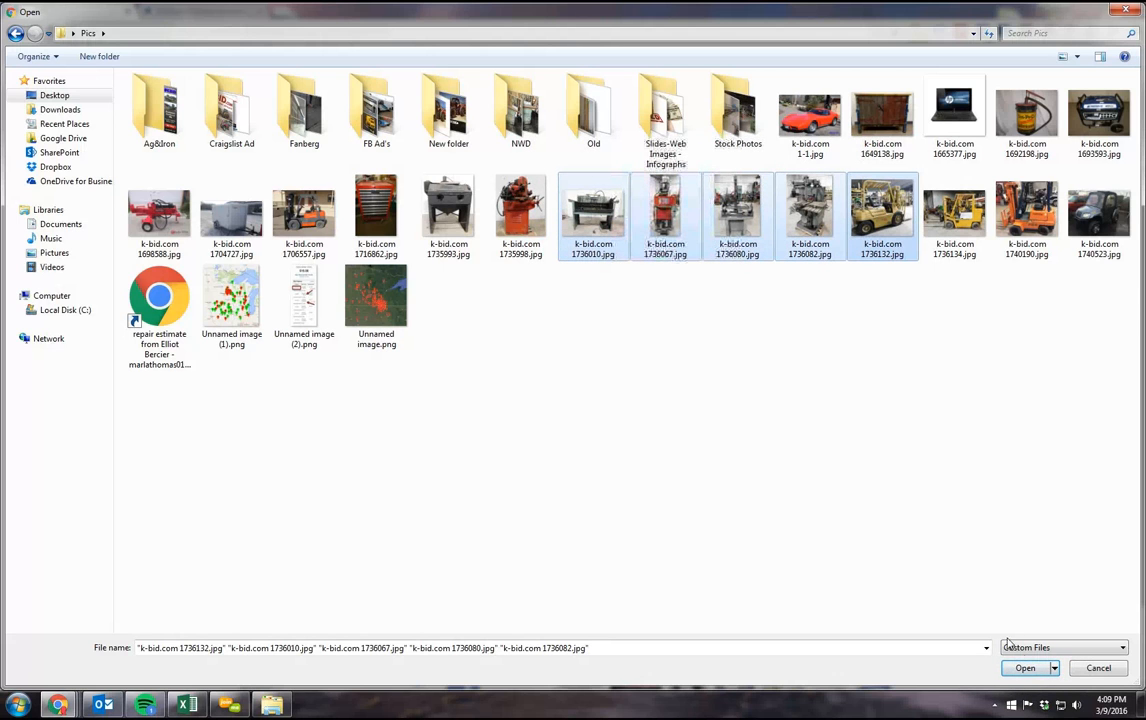
left_click(1028, 676)
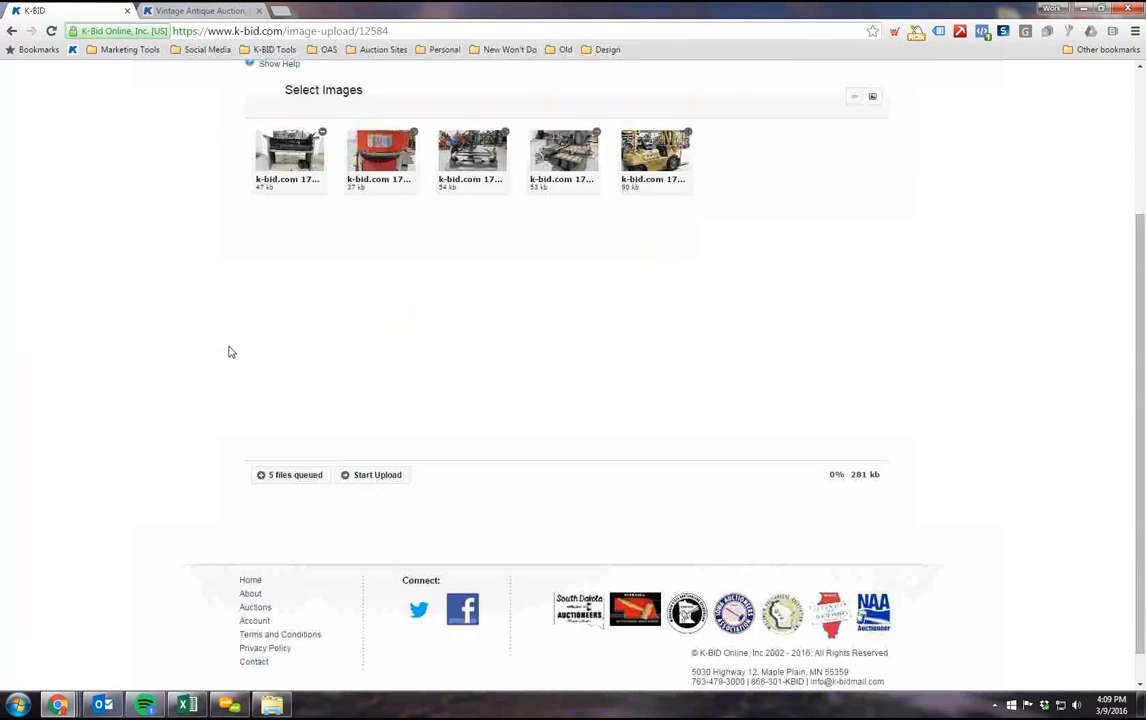
scroll(226, 482, "down", 1)
left_click(378, 542)
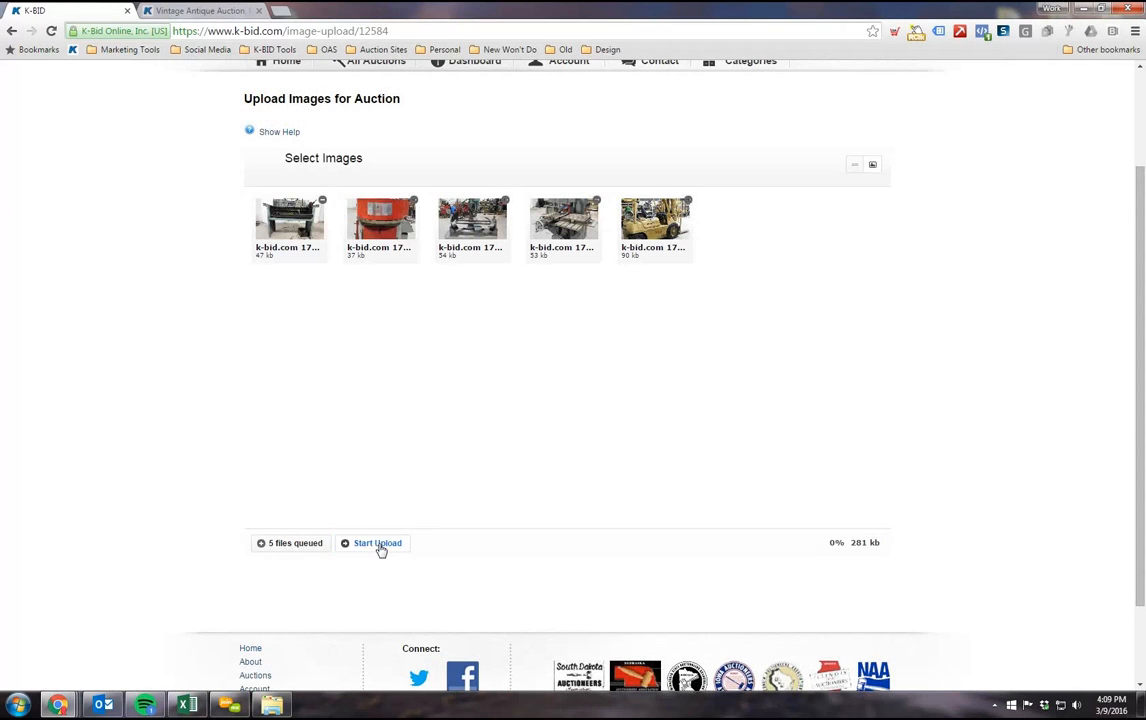
scroll(300, 420, "up", 1)
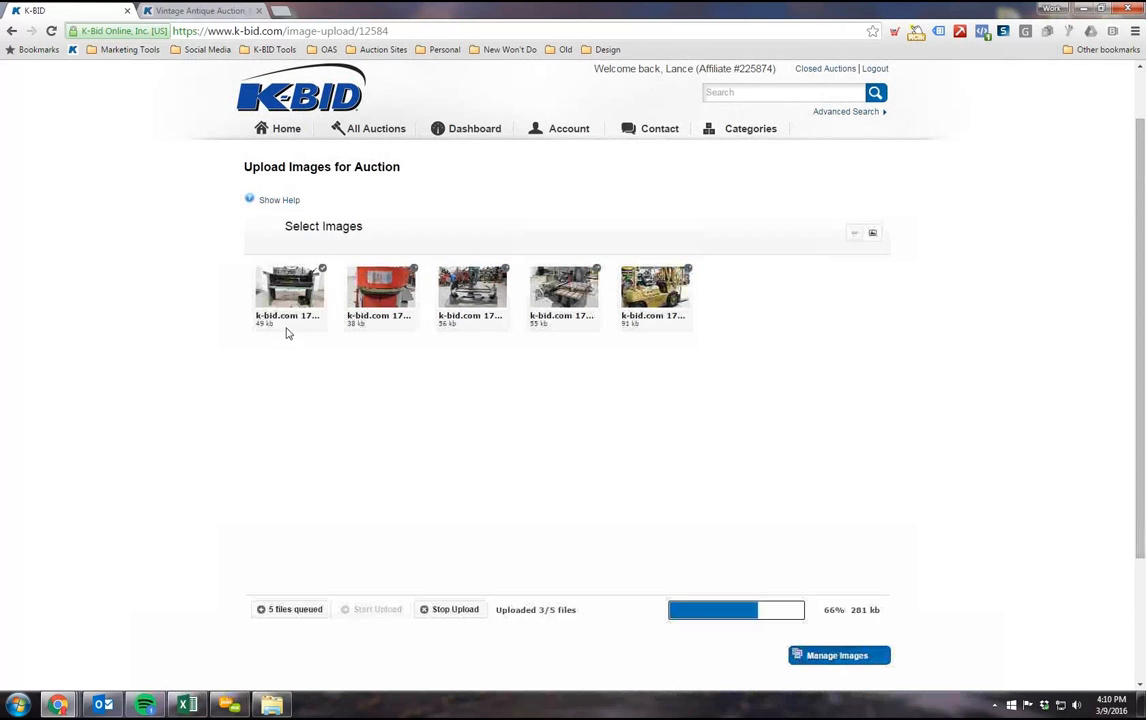
scroll(335, 327, "down", 1)
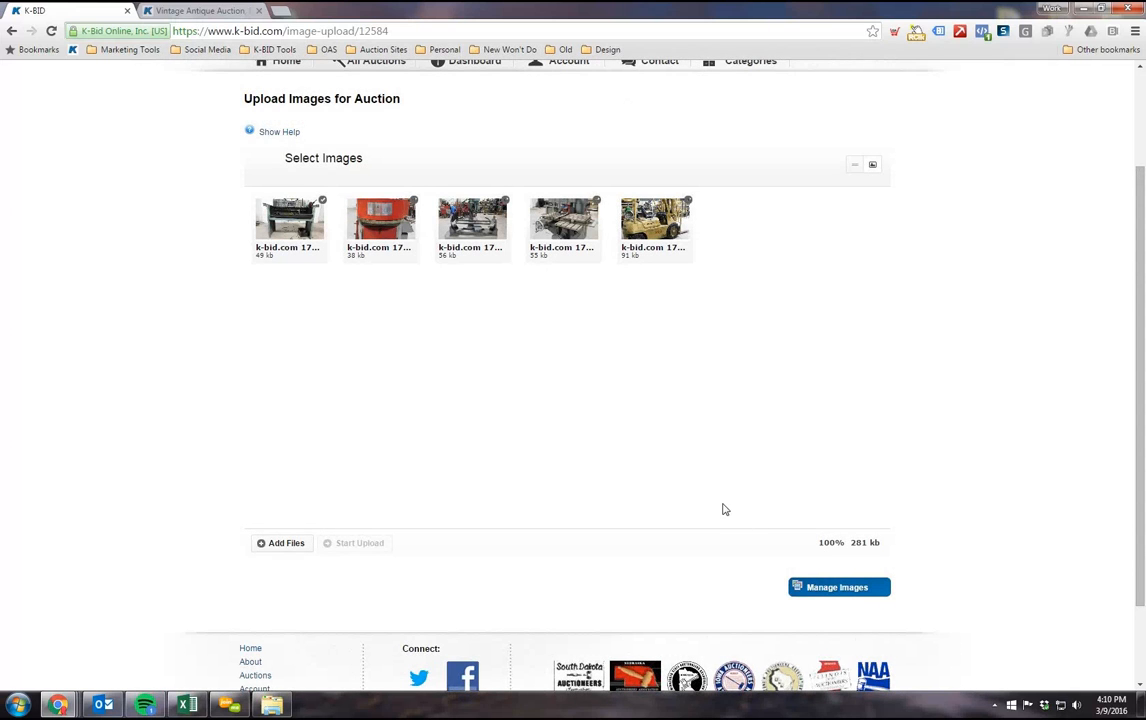
Step: Open image management for the auction and look through the lots down to the unassigned images
scroll(725, 510, "down", 2)
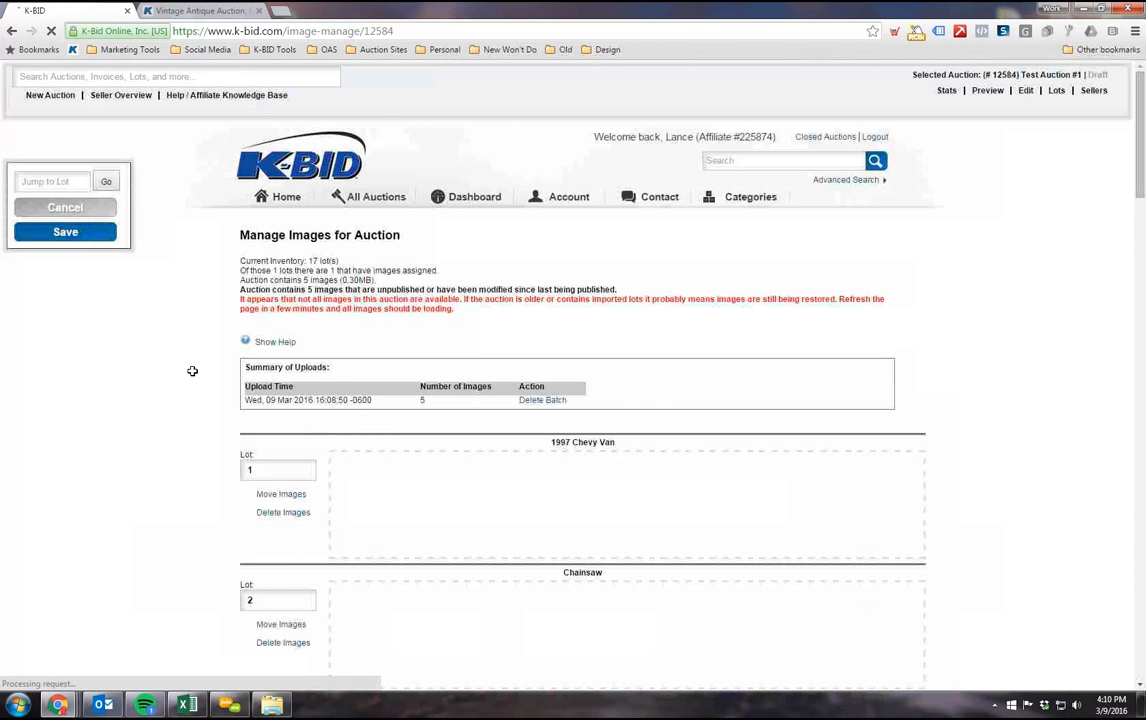
scroll(172, 346, "down", 1)
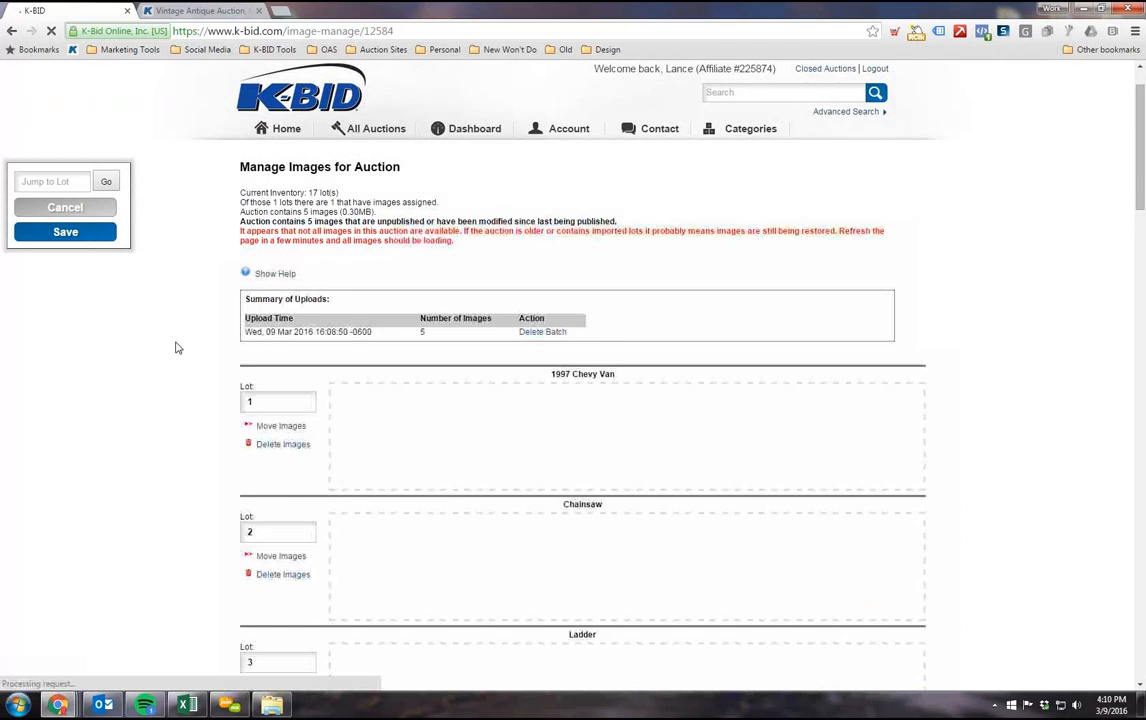
scroll(177, 347, "down", 5)
scroll(177, 347, "up", 4)
scroll(177, 347, "down", 8)
scroll(177, 347, "down", 10)
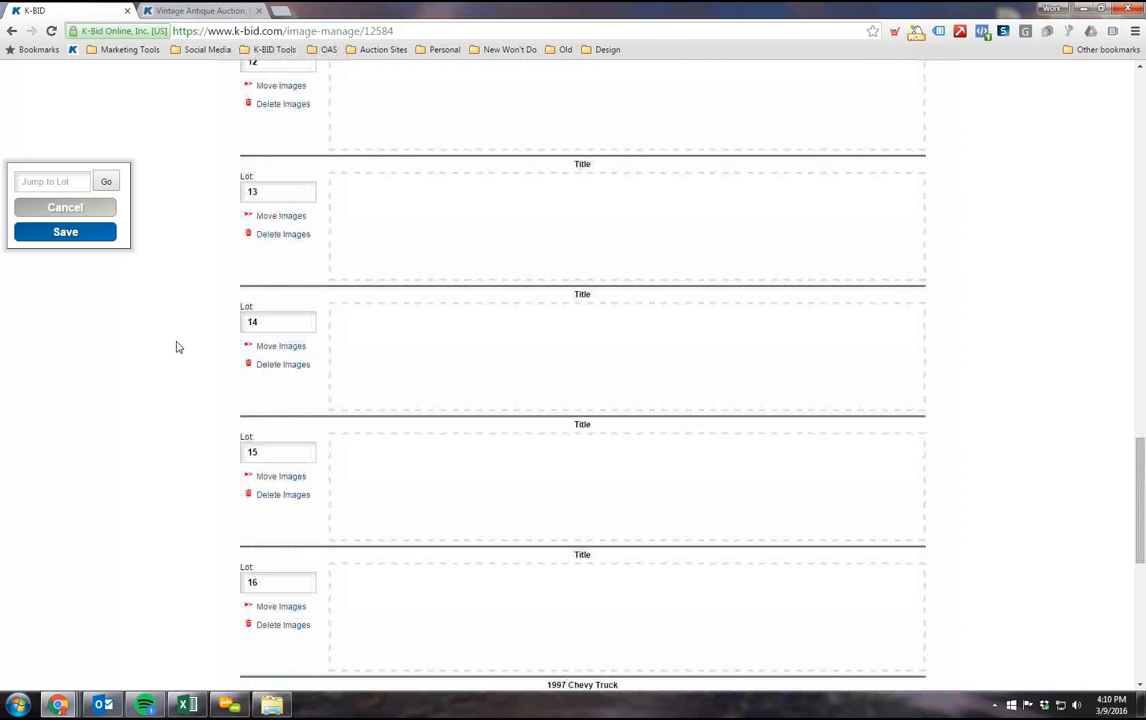
scroll(177, 347, "down", 6)
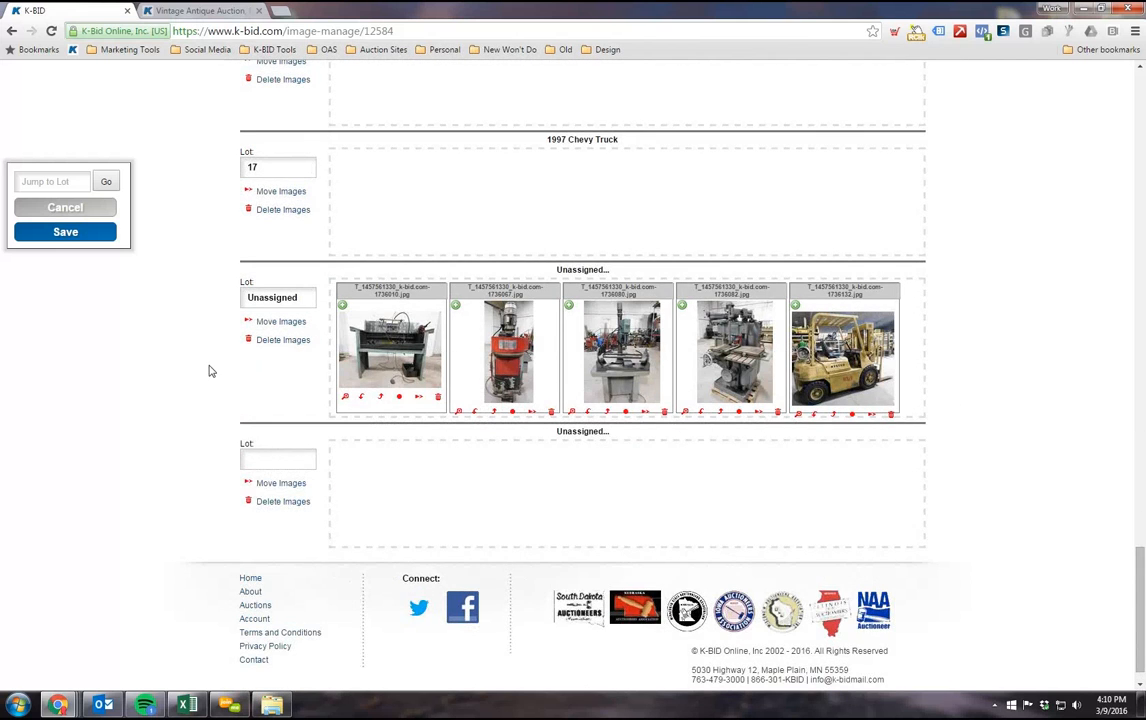
scroll(210, 371, "up", 1)
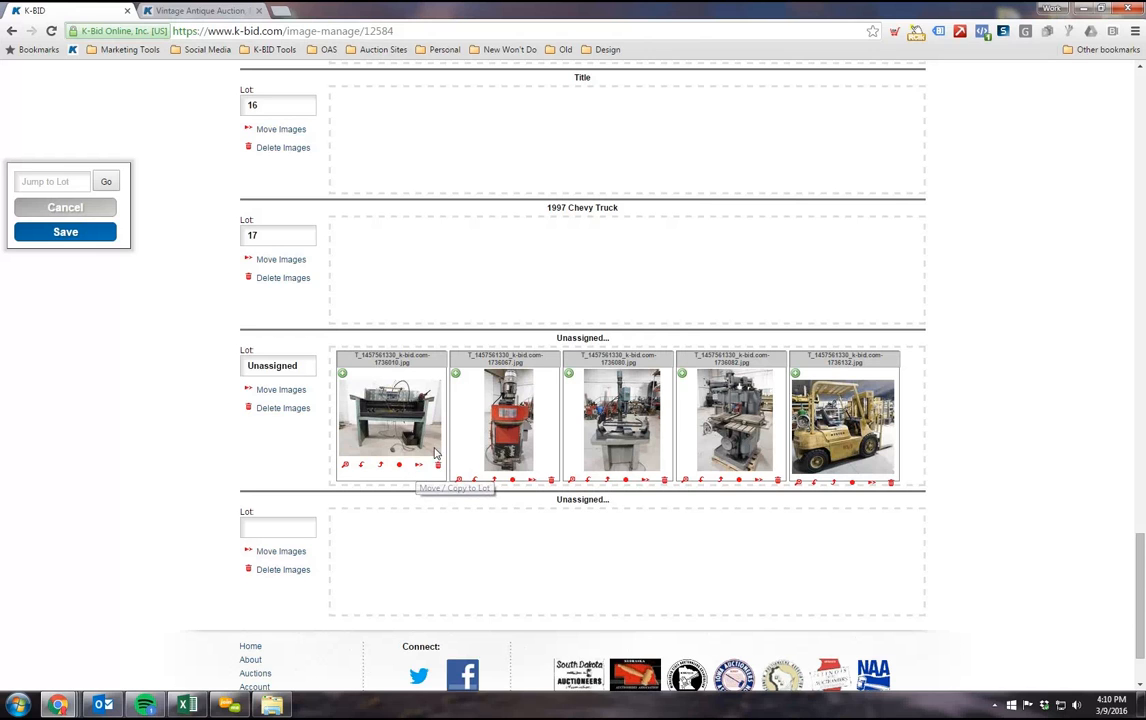
Step: Move all five unassigned images into lot 17, 1997 Chevy Truck
left_click(420, 464)
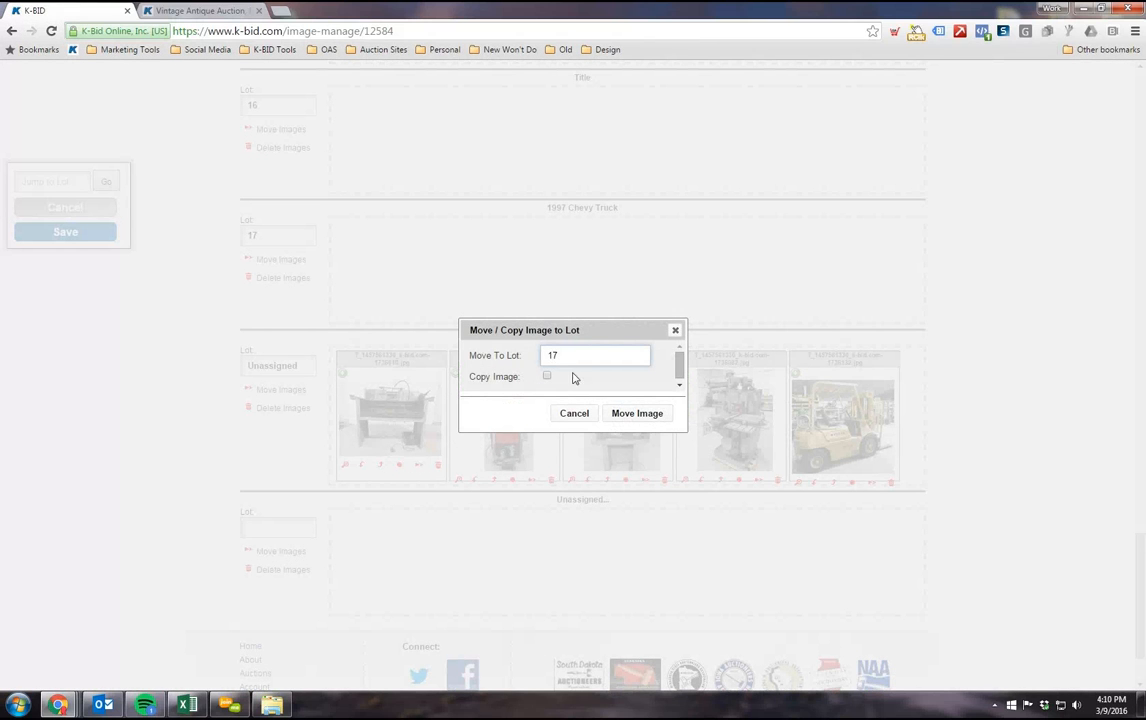
left_click(650, 412)
left_click_drag(418, 460, 652, 287)
left_click_drag(628, 440, 700, 305)
left_click_drag(480, 414, 722, 290)
left_click_drag(427, 442, 800, 290)
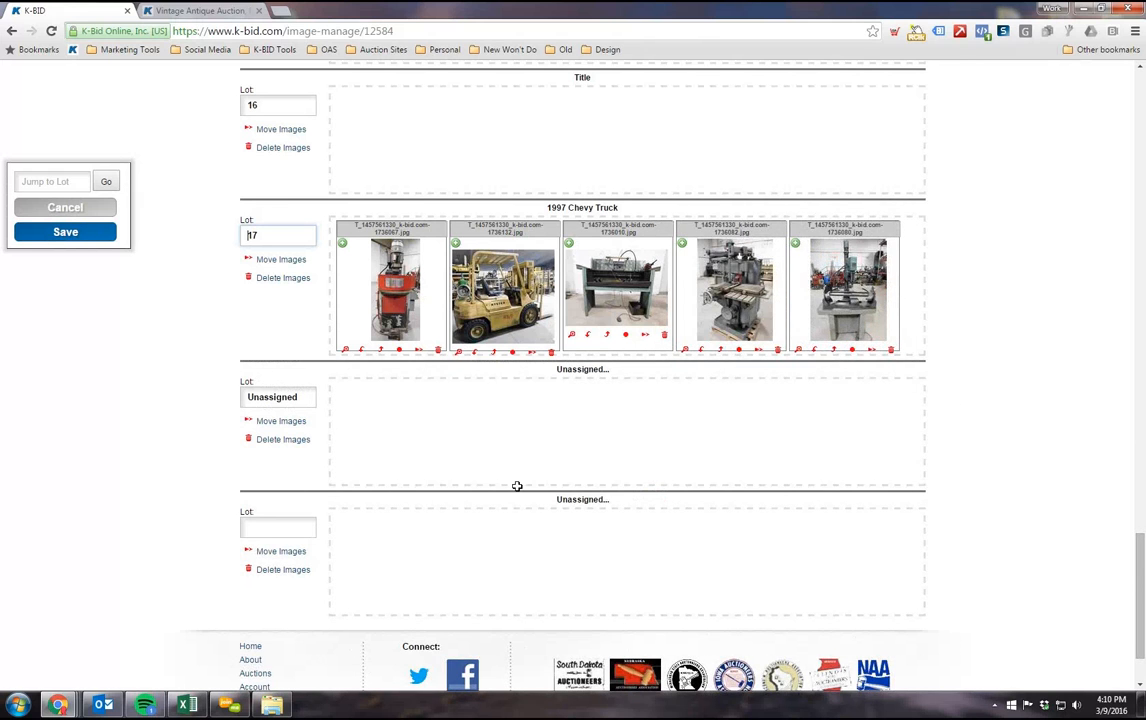
Step: Review the images assigned to lot 17 and save the auction's image assignments
scroll(517, 486, "up", 1)
scroll(596, 472, "up", 1)
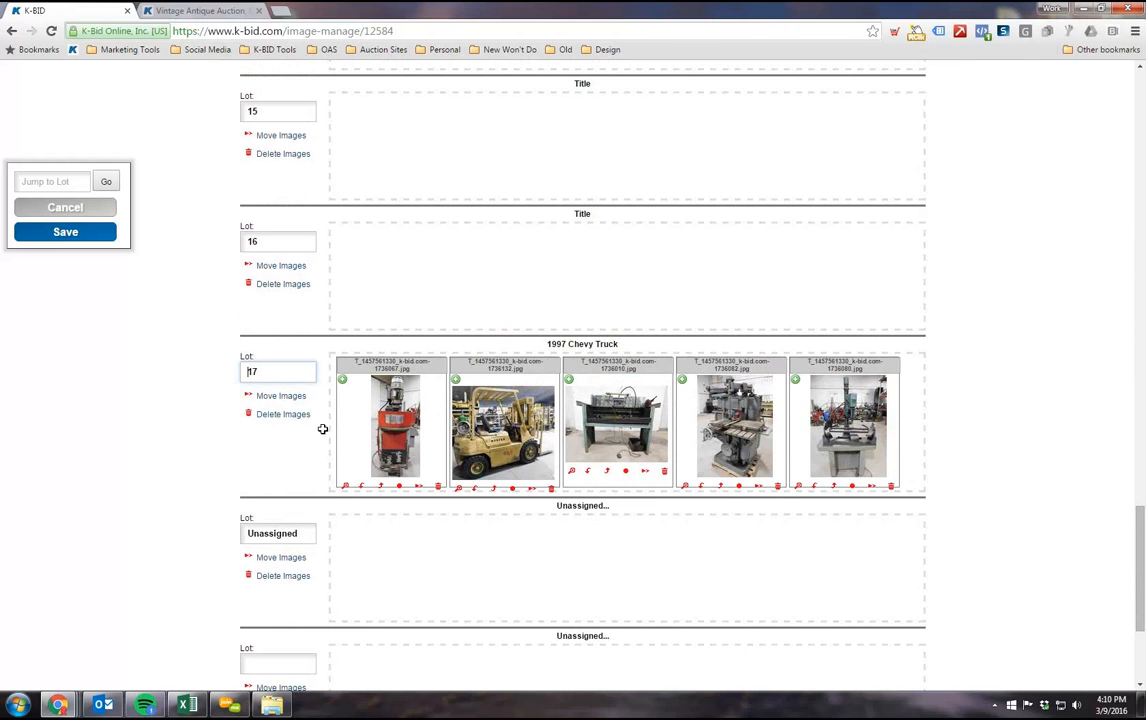
scroll(323, 429, "down", 2)
scroll(323, 430, "up", 1)
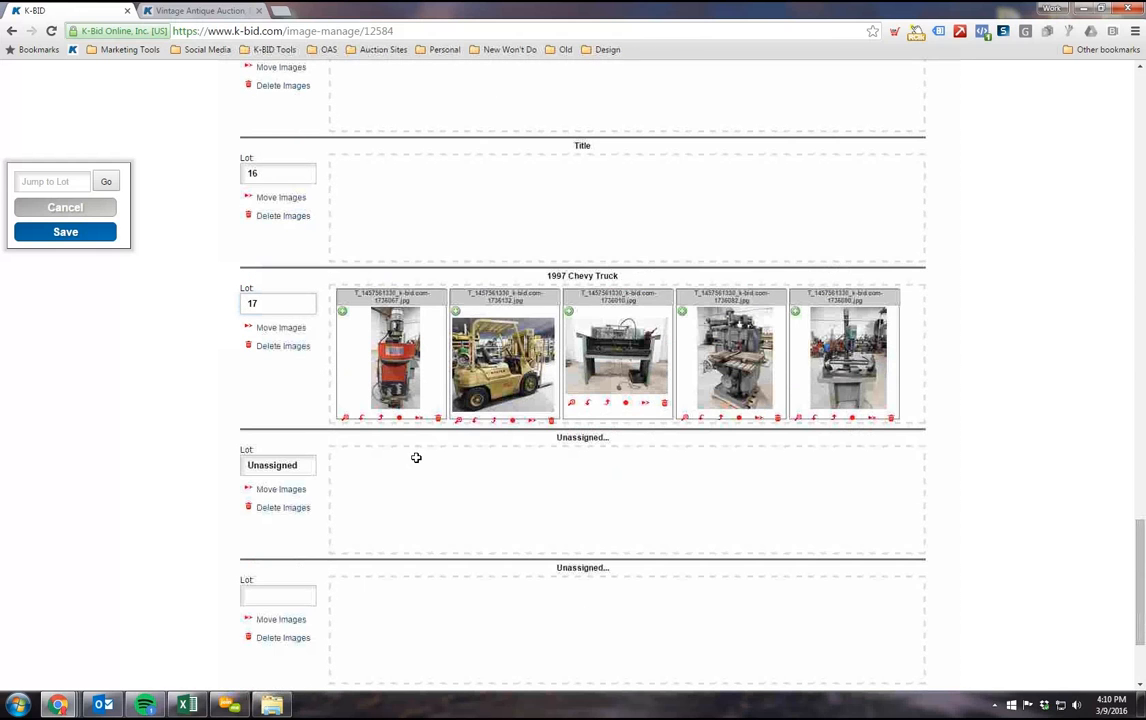
scroll(415, 453, "down", 1)
scroll(415, 453, "up", 1)
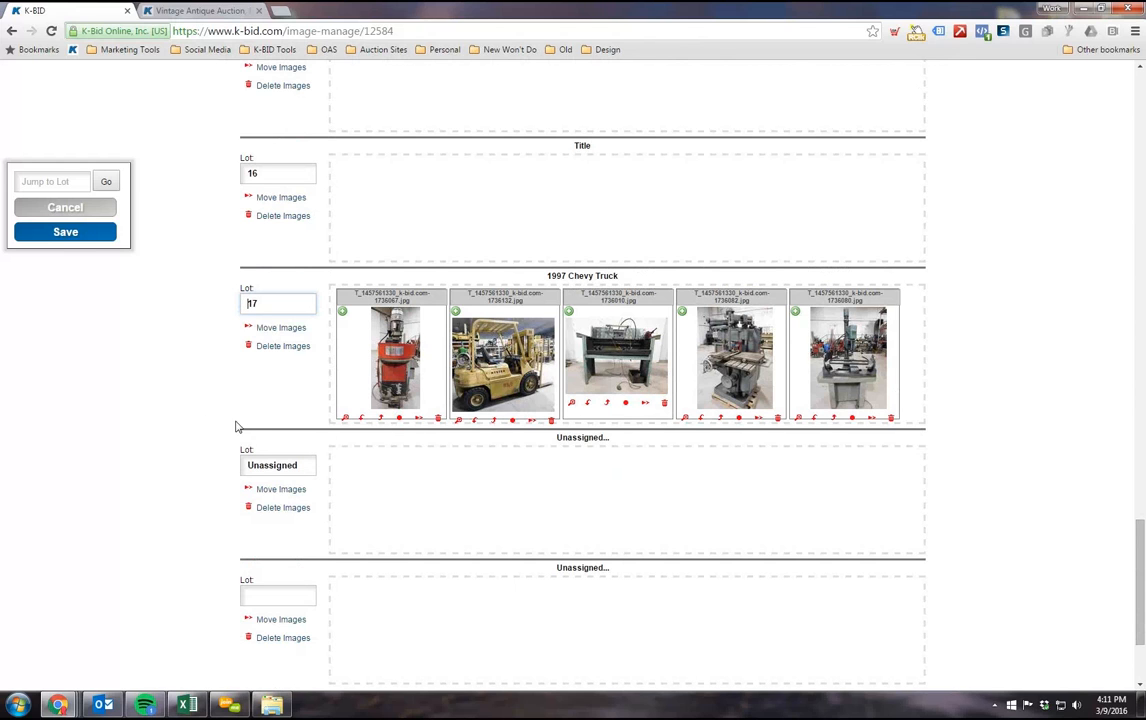
scroll(414, 455, "up", 1)
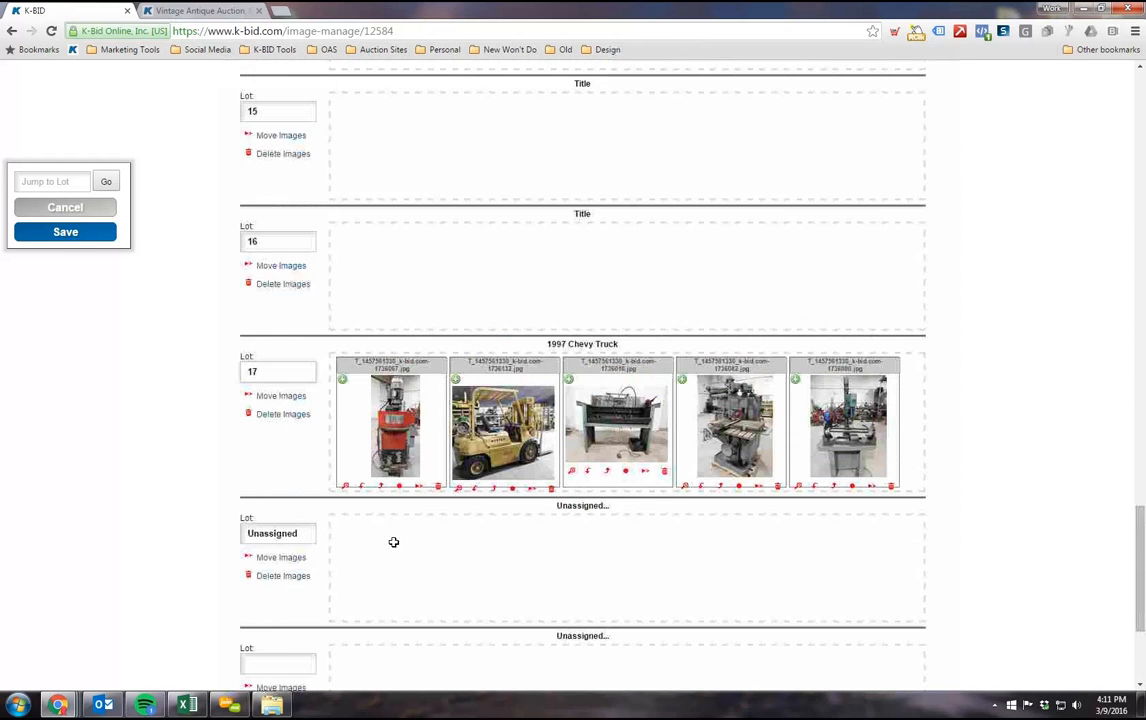
scroll(415, 488, "up", 1)
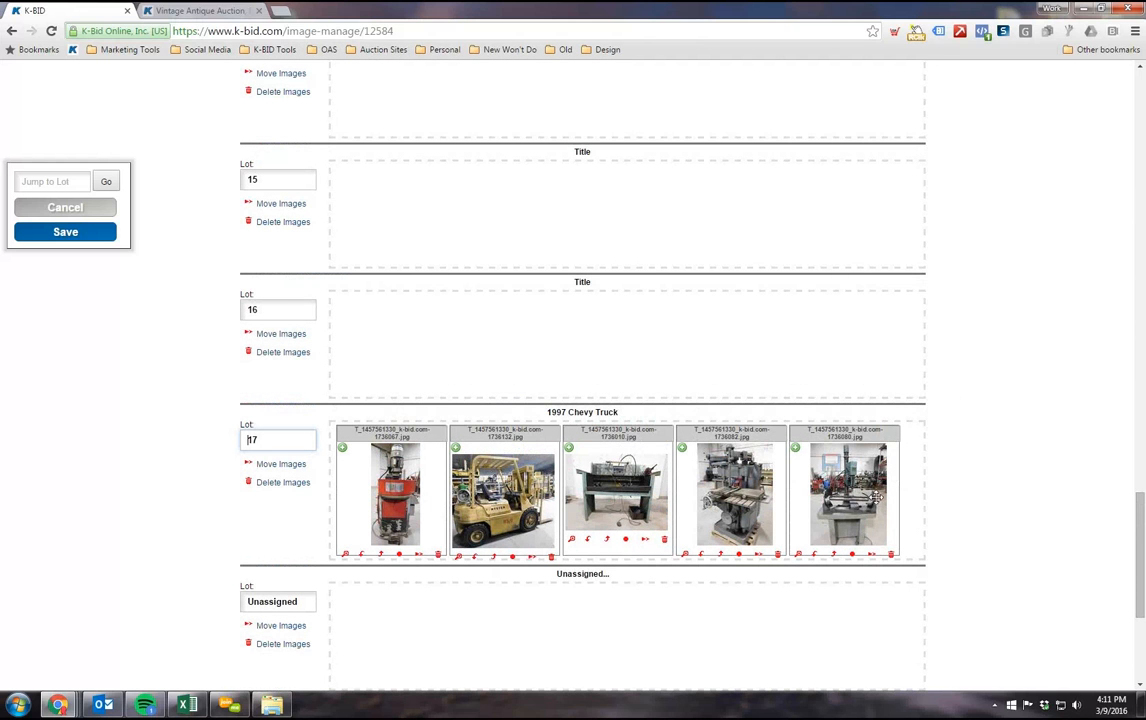
scroll(145, 340, "up", 2)
scroll(125, 280, "down", 2)
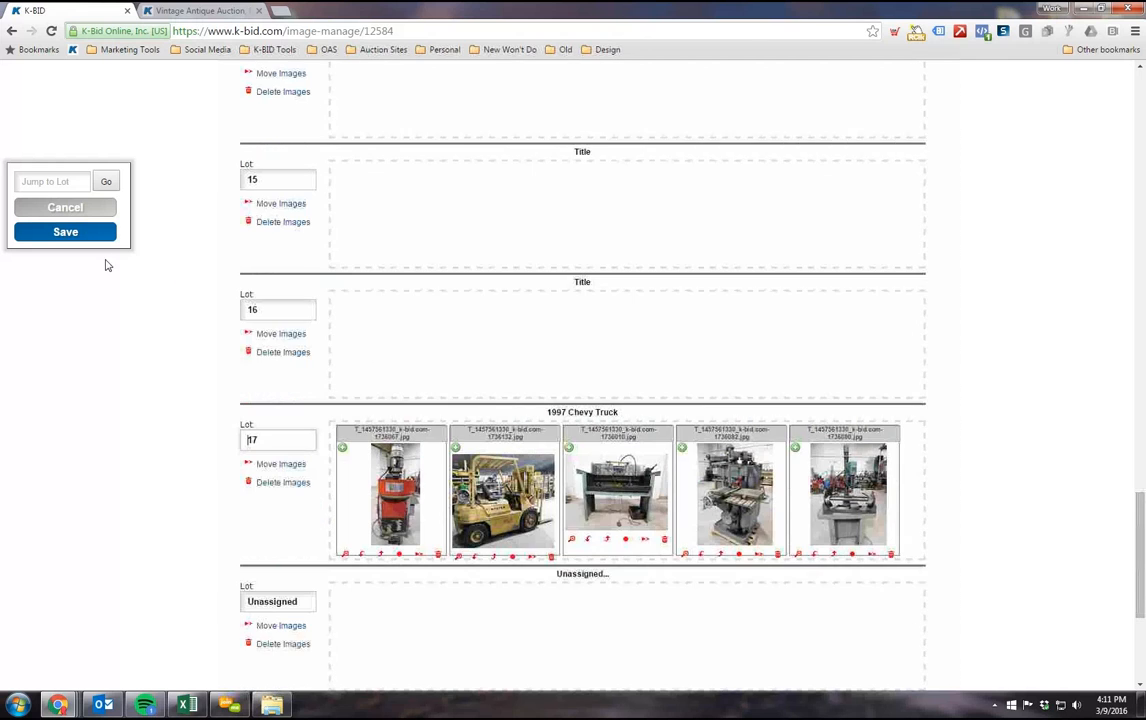
left_click(65, 234)
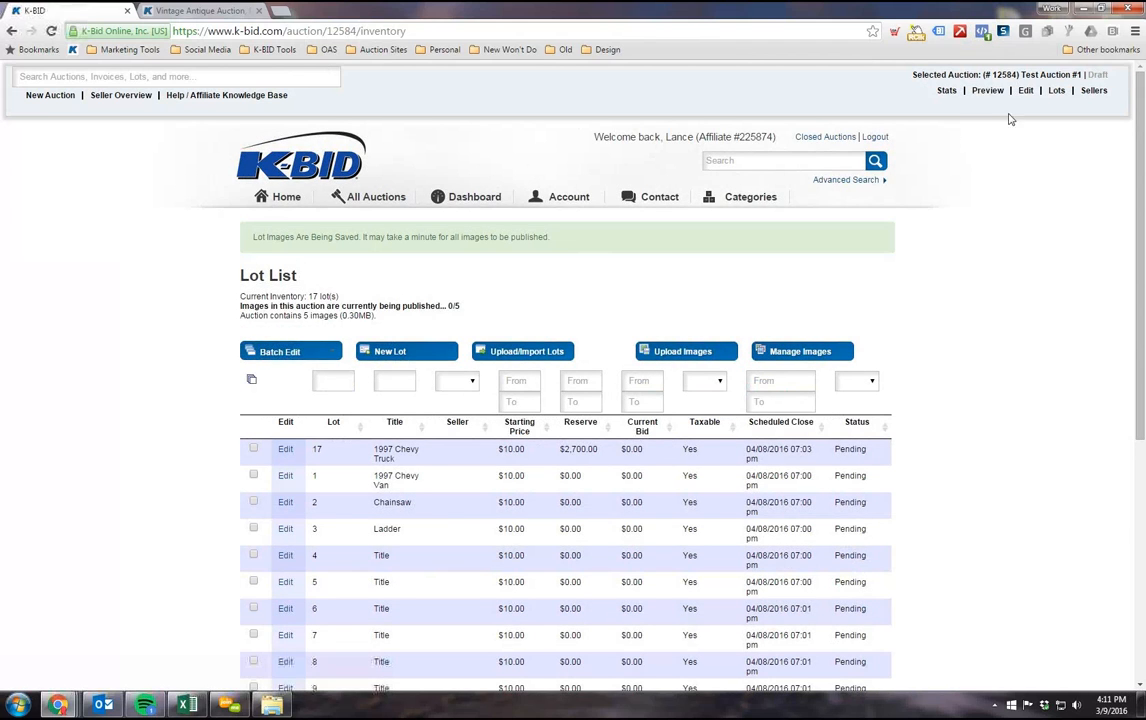
Step: Preview the draft auction and look through its lots down to lot 17, 1997 Chevy Truck
left_click(985, 91)
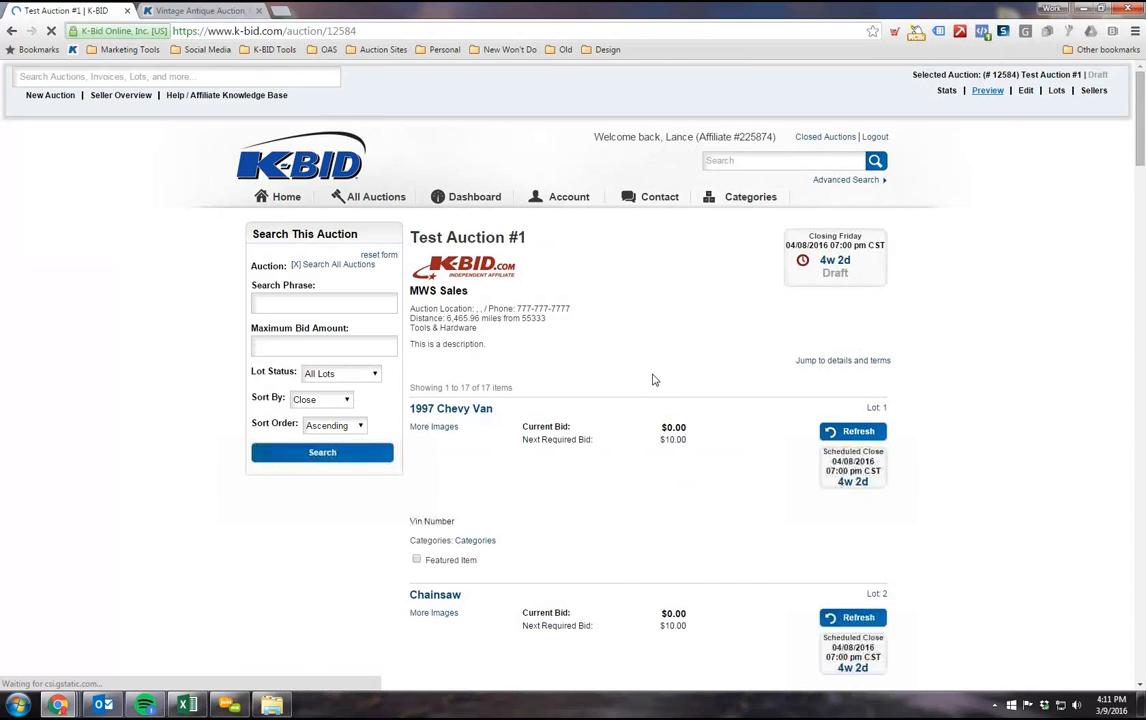
scroll(656, 372, "down", 5)
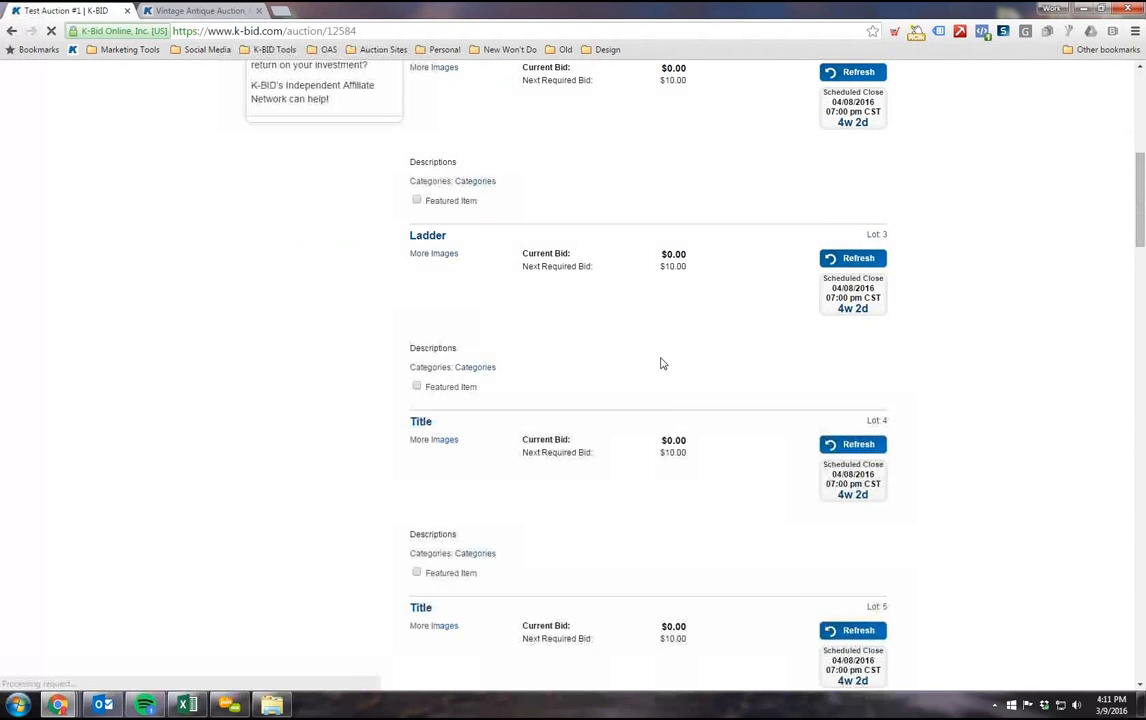
scroll(660, 363, "down", 12)
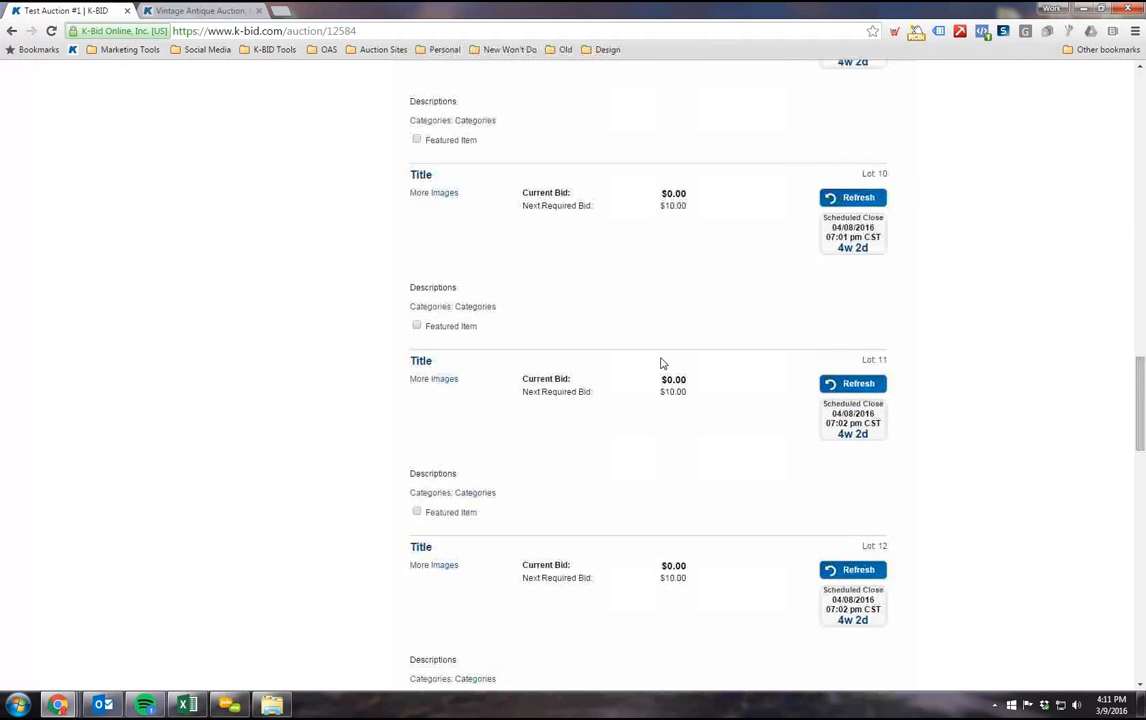
scroll(660, 363, "down", 11)
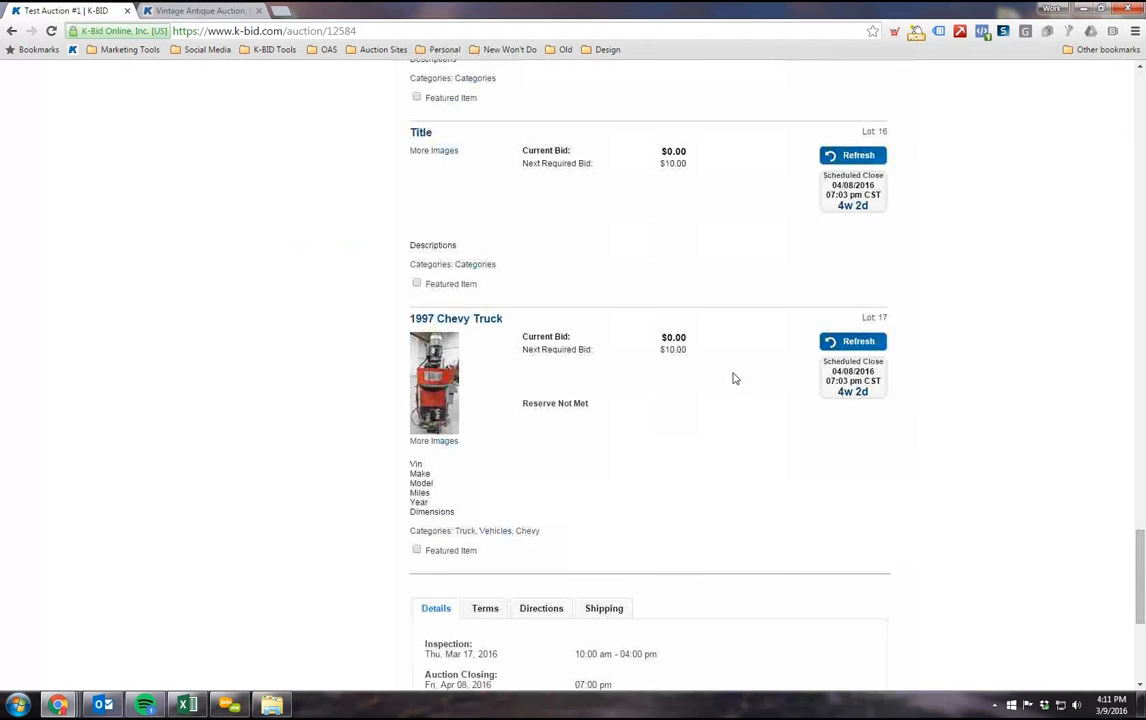
Step: Try marking lots 16, 17 and 13 as featured items one at a time in the preview, clearing each mark again
left_click(416, 285)
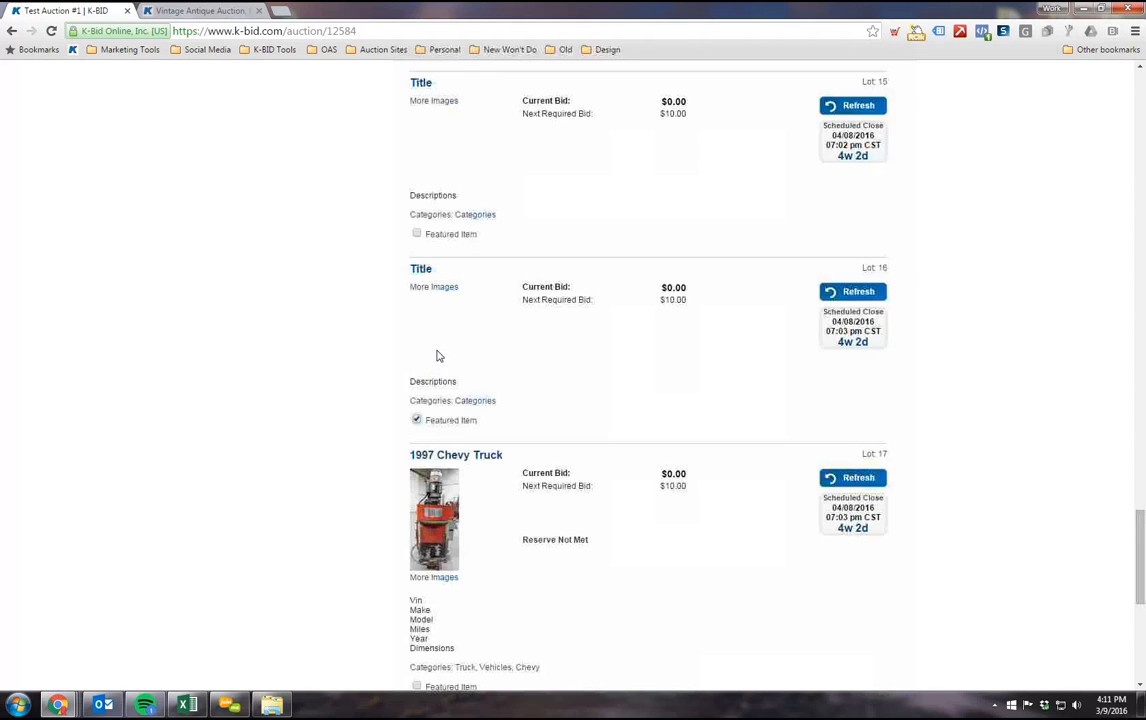
scroll(391, 373, "down", 3)
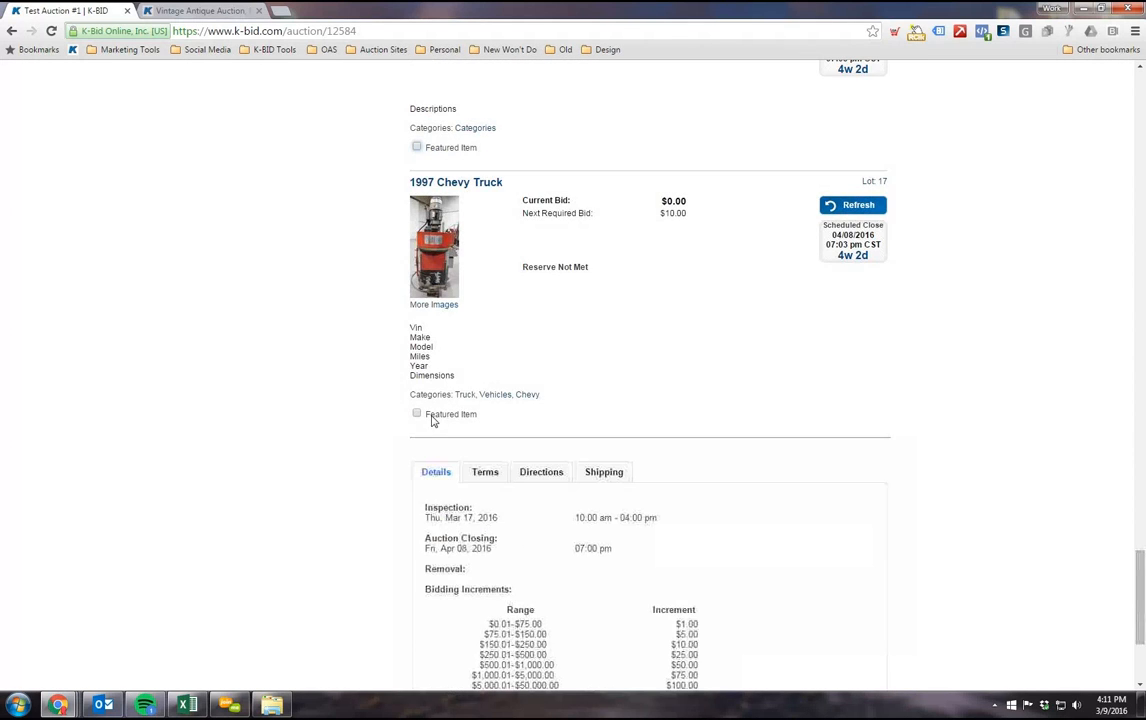
left_click(416, 416)
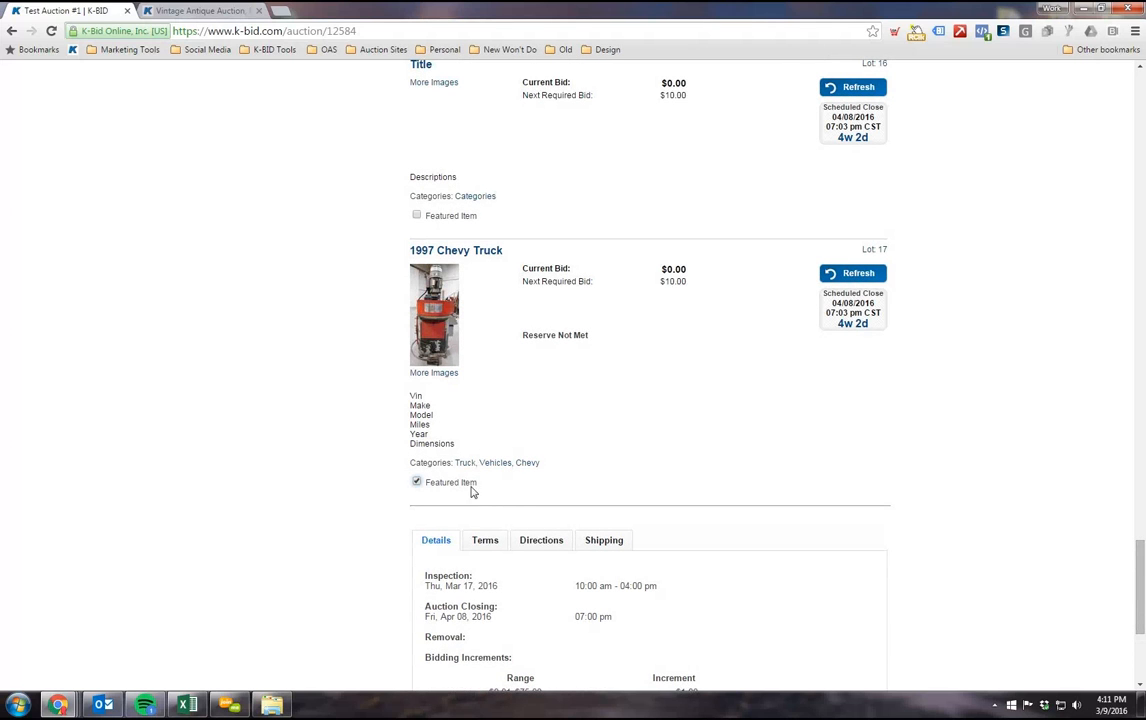
triple_click(429, 484)
scroll(424, 501, "up", 1)
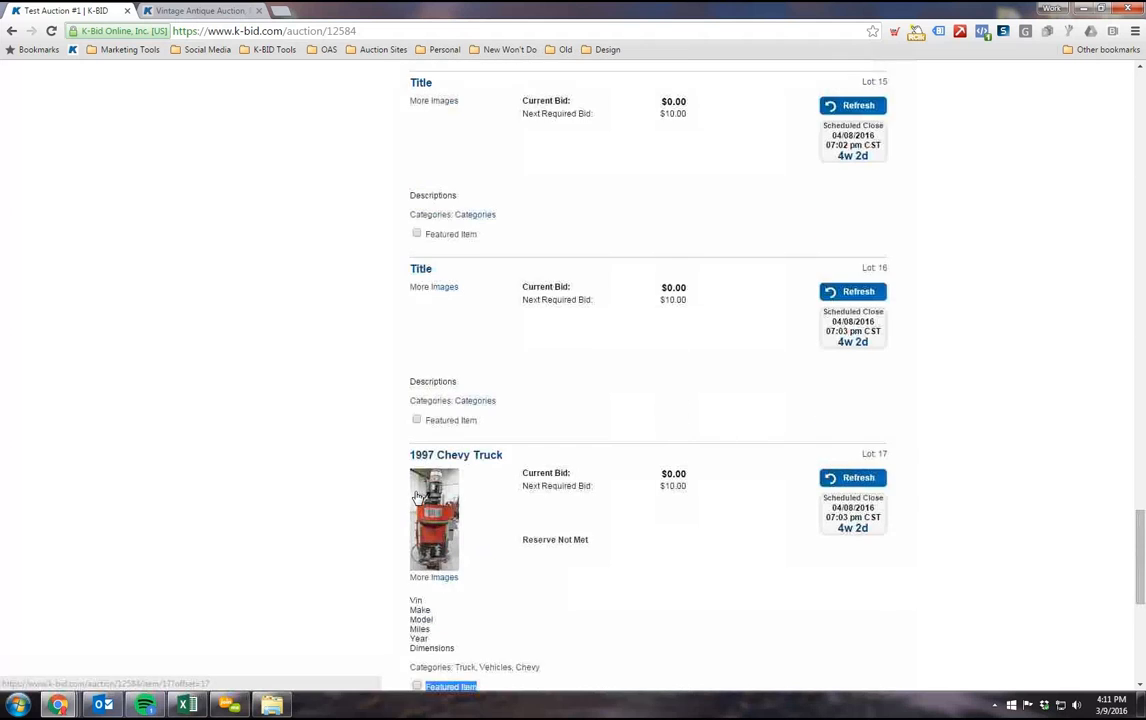
scroll(430, 420, "up", 2)
left_click(417, 268)
scroll(428, 370, "up", 5)
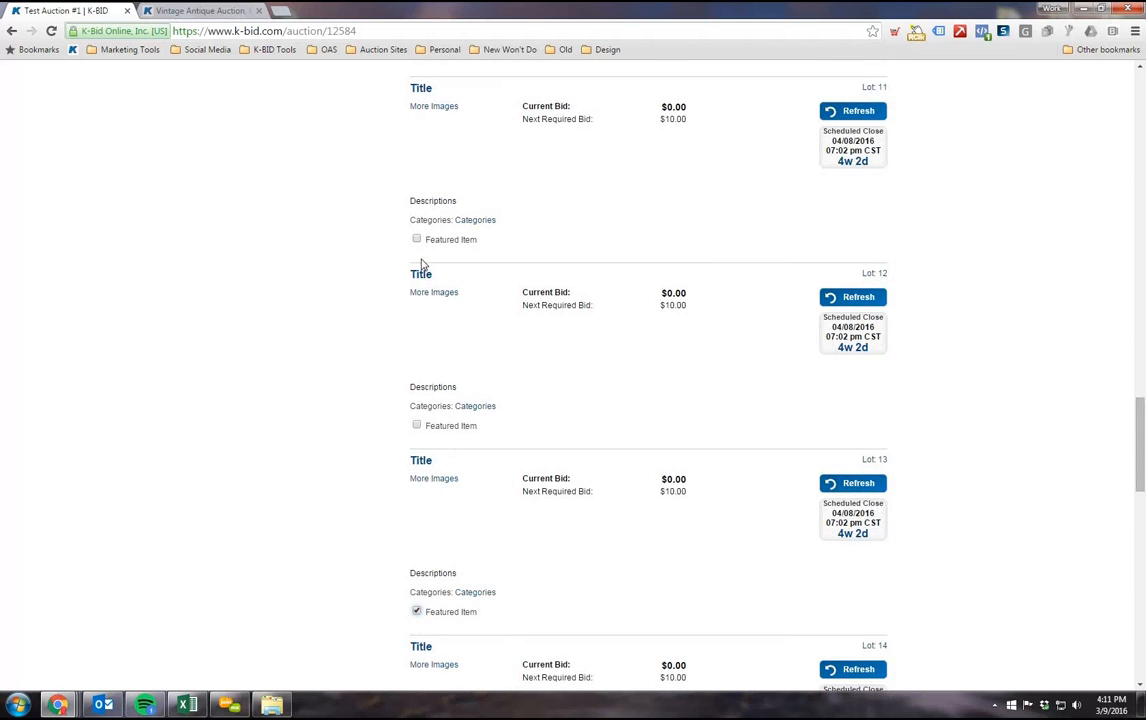
scroll(438, 470, "down", 4)
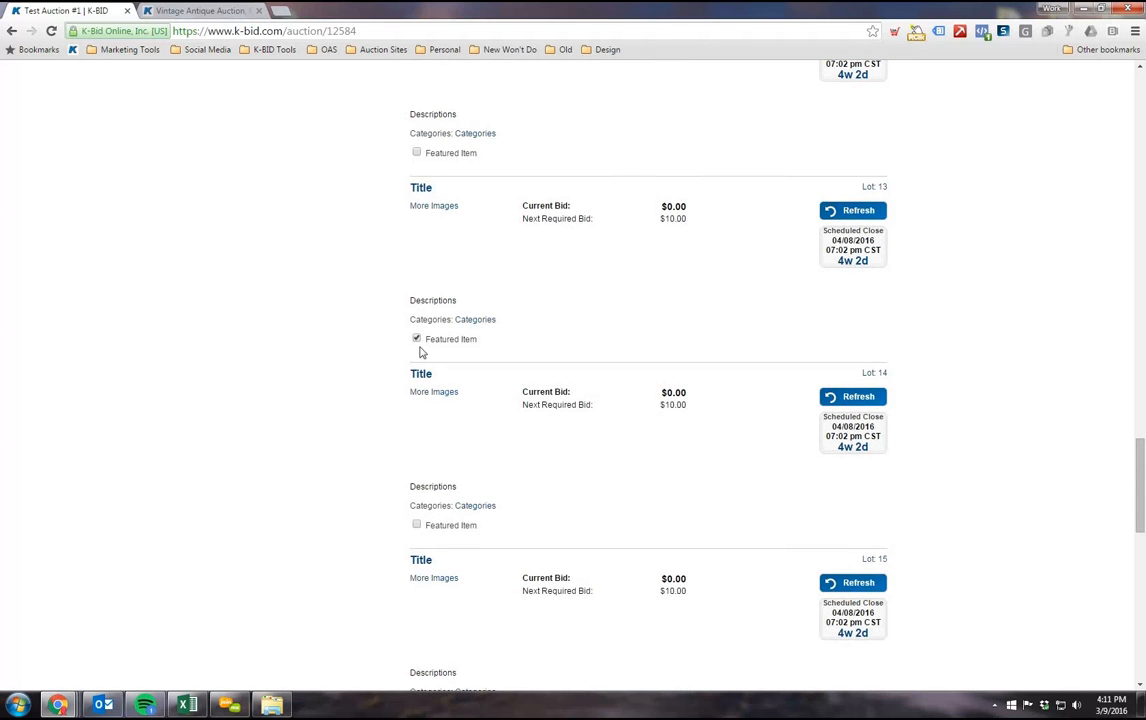
scroll(1074, 409, "up", 10)
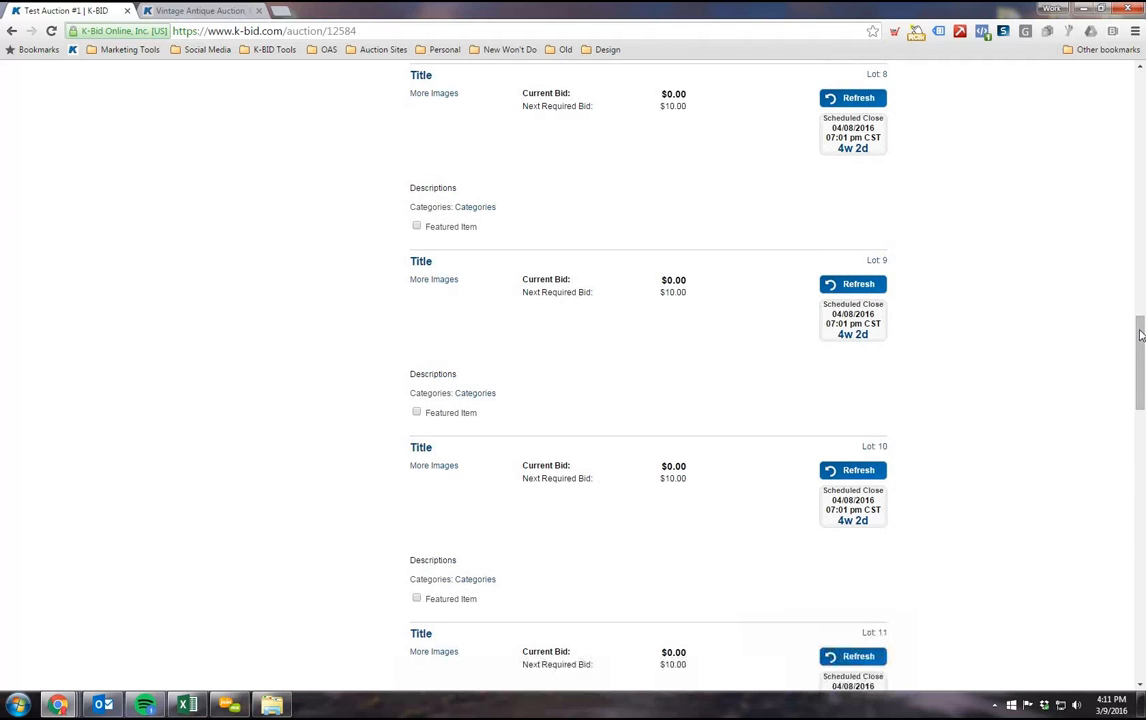
left_click_drag(1138, 352, 1141, 415)
scroll(1141, 416, "down", 2)
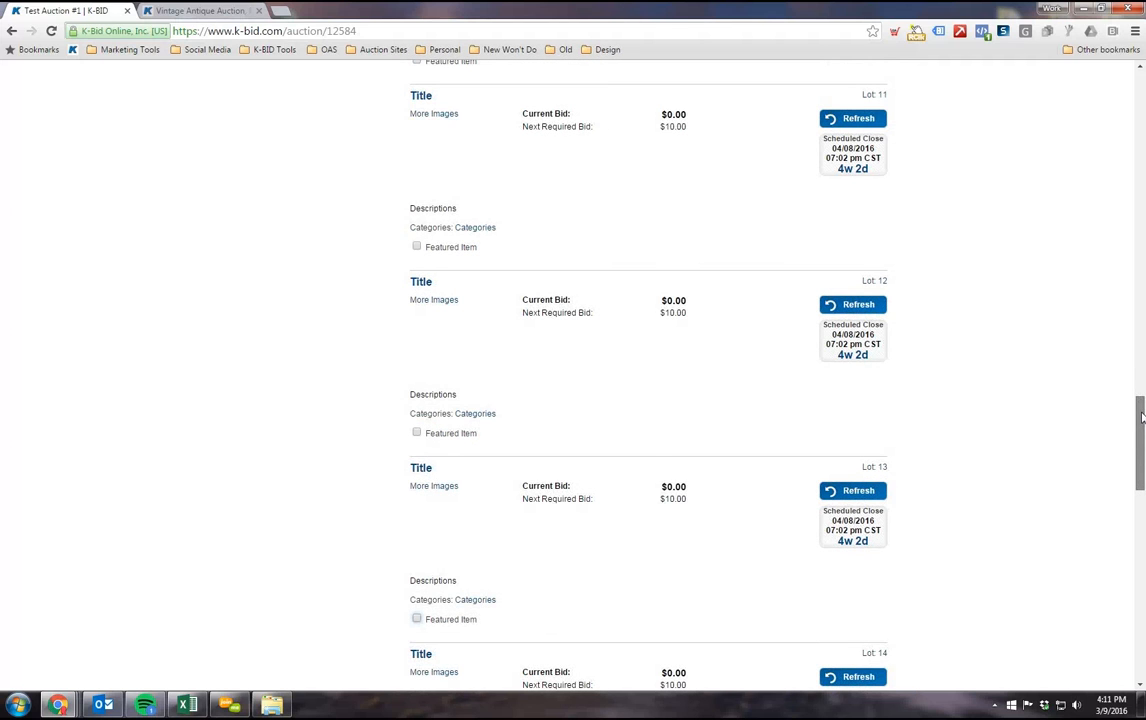
scroll(1134, 505, "down", 1)
scroll(1133, 197, "up", 20)
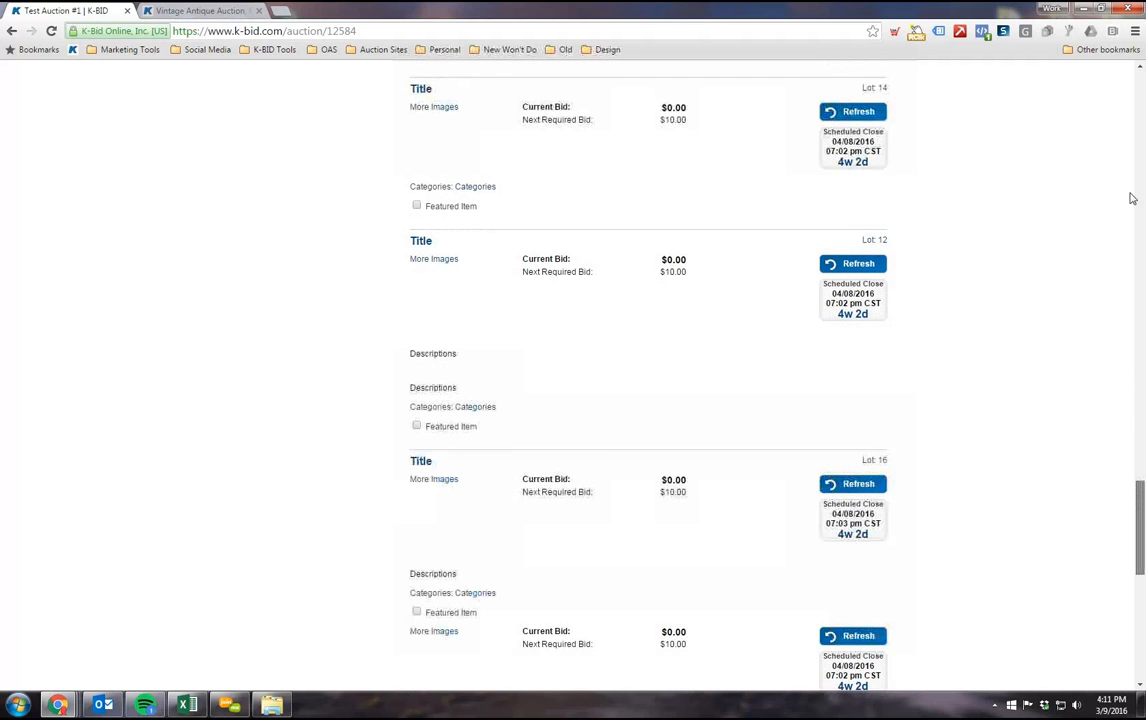
Step: In the auction's image management, make the forklift picture 1736132.jpg the first image of lot 17 and save the image order
left_click(1057, 91)
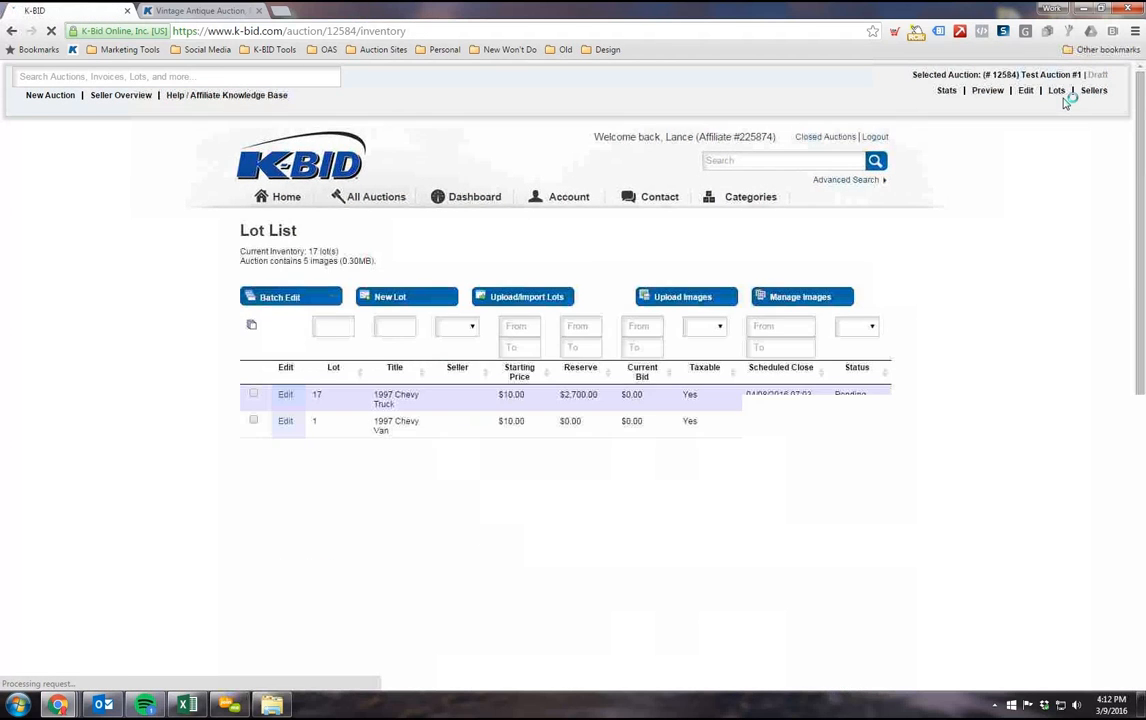
scroll(1039, 217, "down", 1)
scroll(1035, 224, "down", 1)
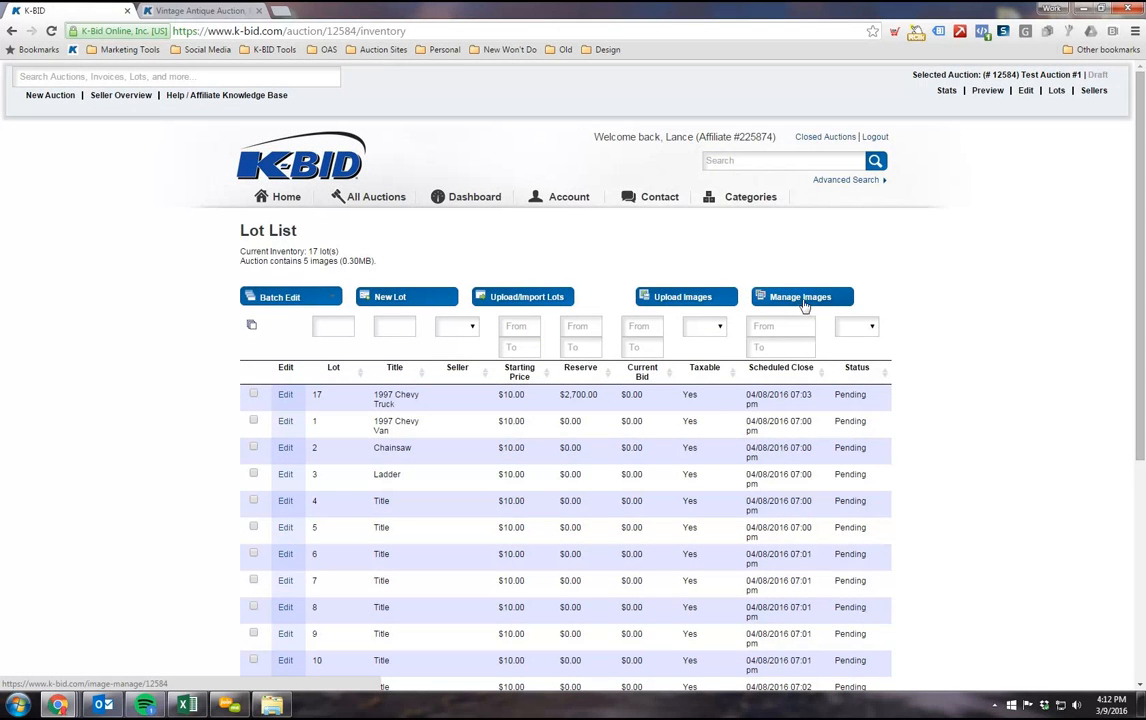
left_click(795, 300)
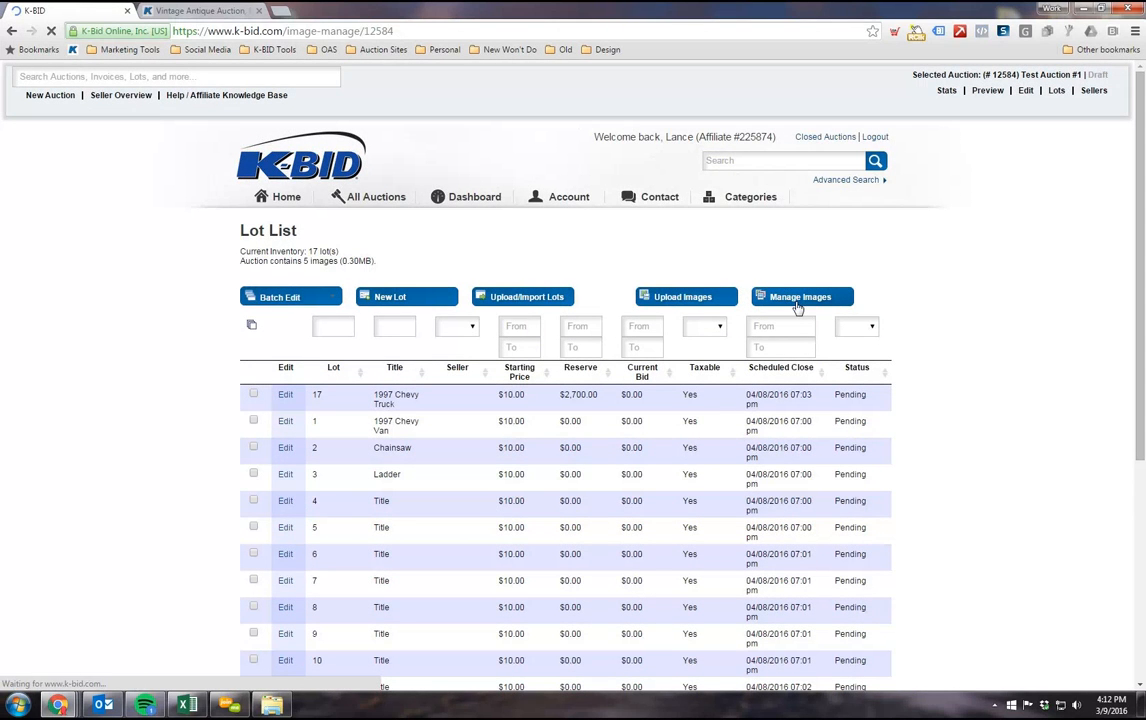
scroll(1030, 165, "down", 2)
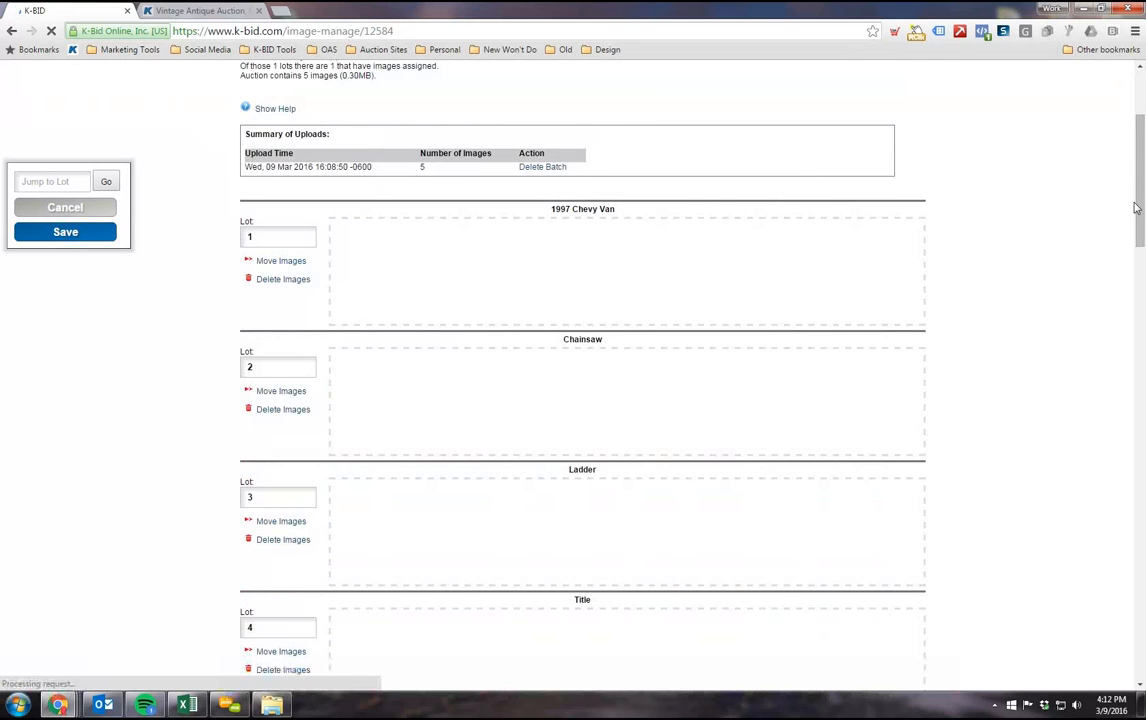
scroll(1110, 560, "down", 20)
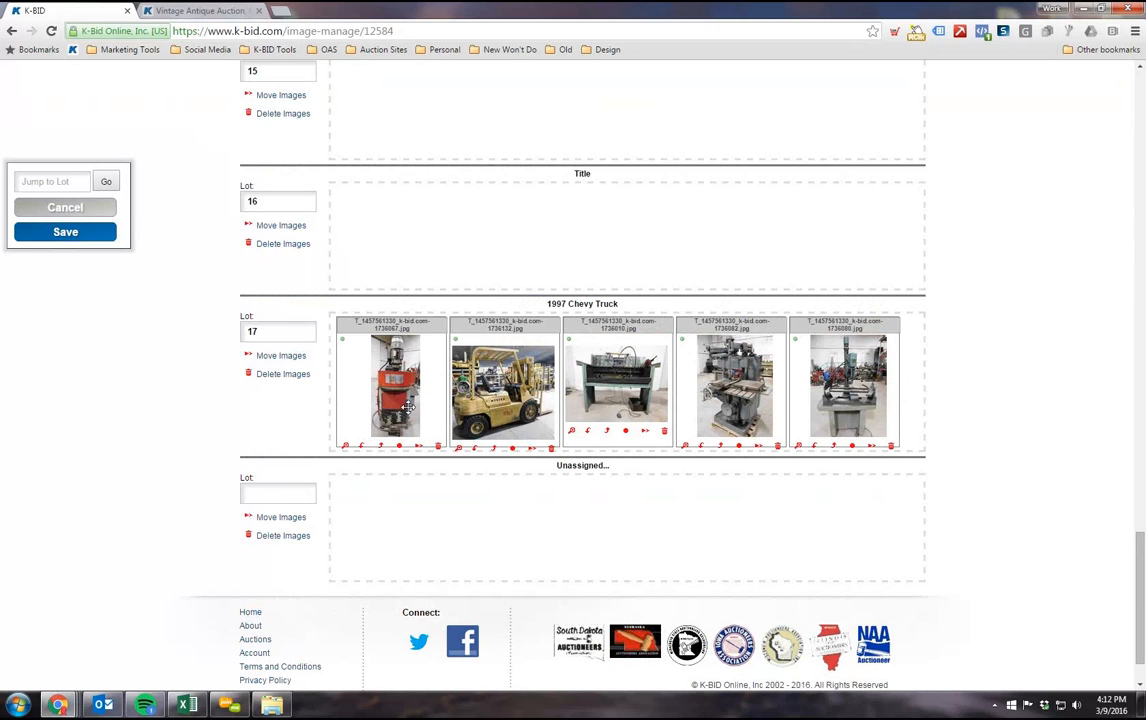
left_click_drag(469, 366, 385, 395)
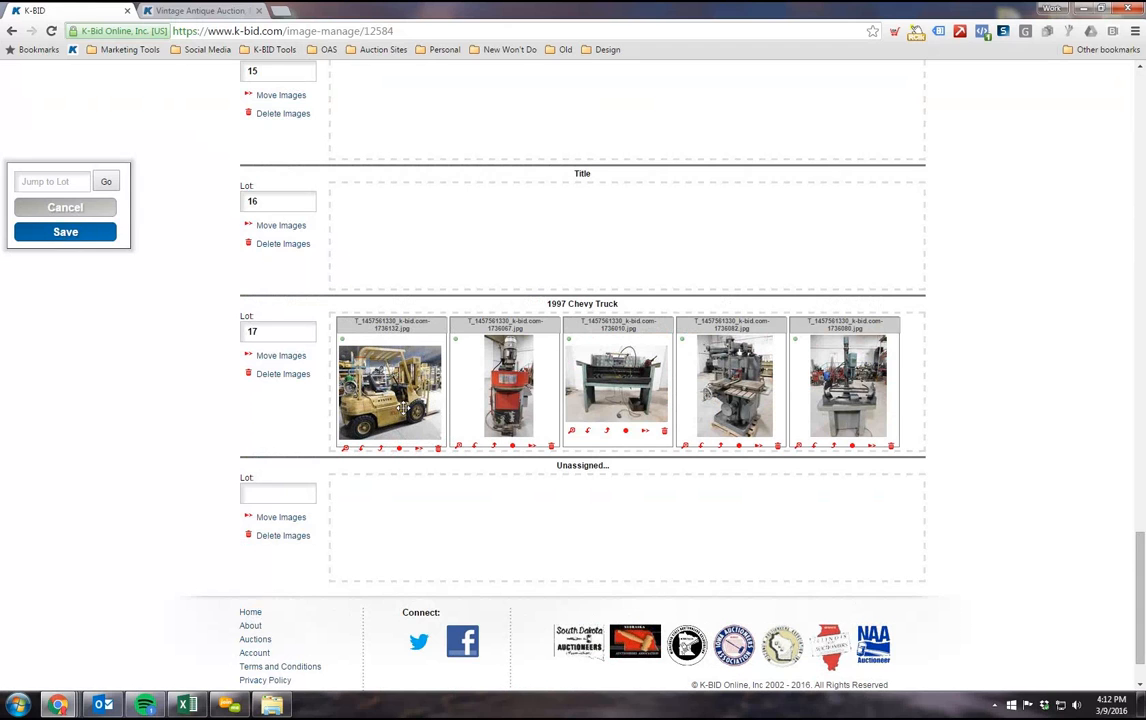
scroll(105, 340, "up", 1)
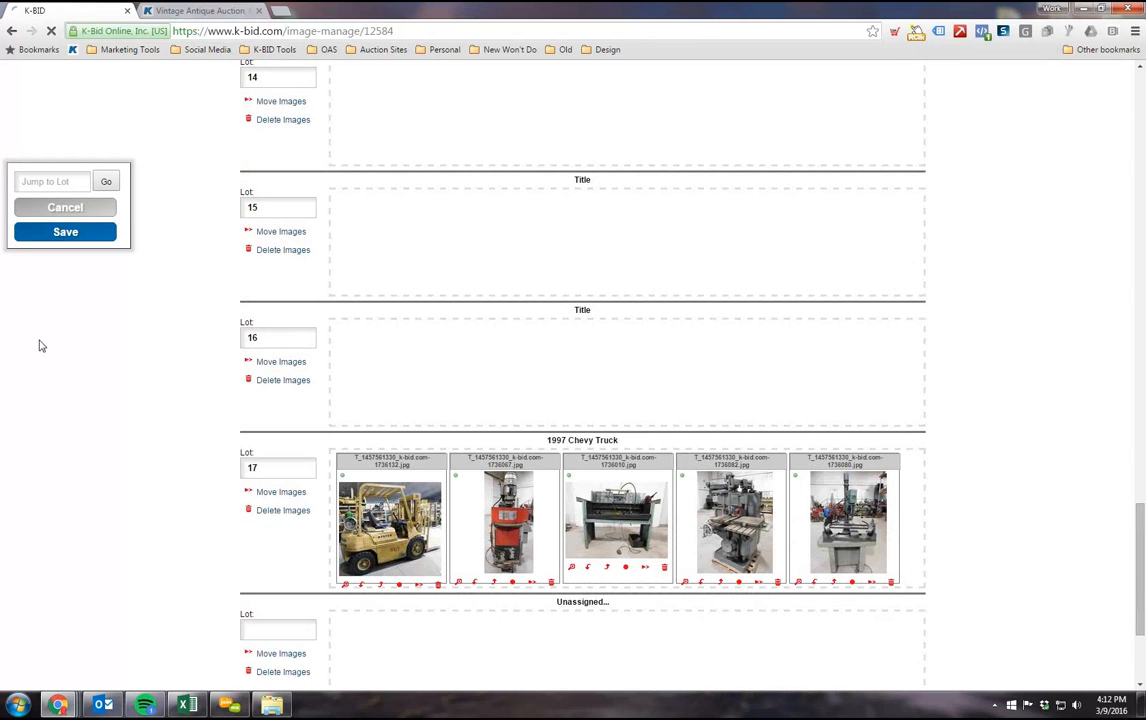
left_click(69, 240)
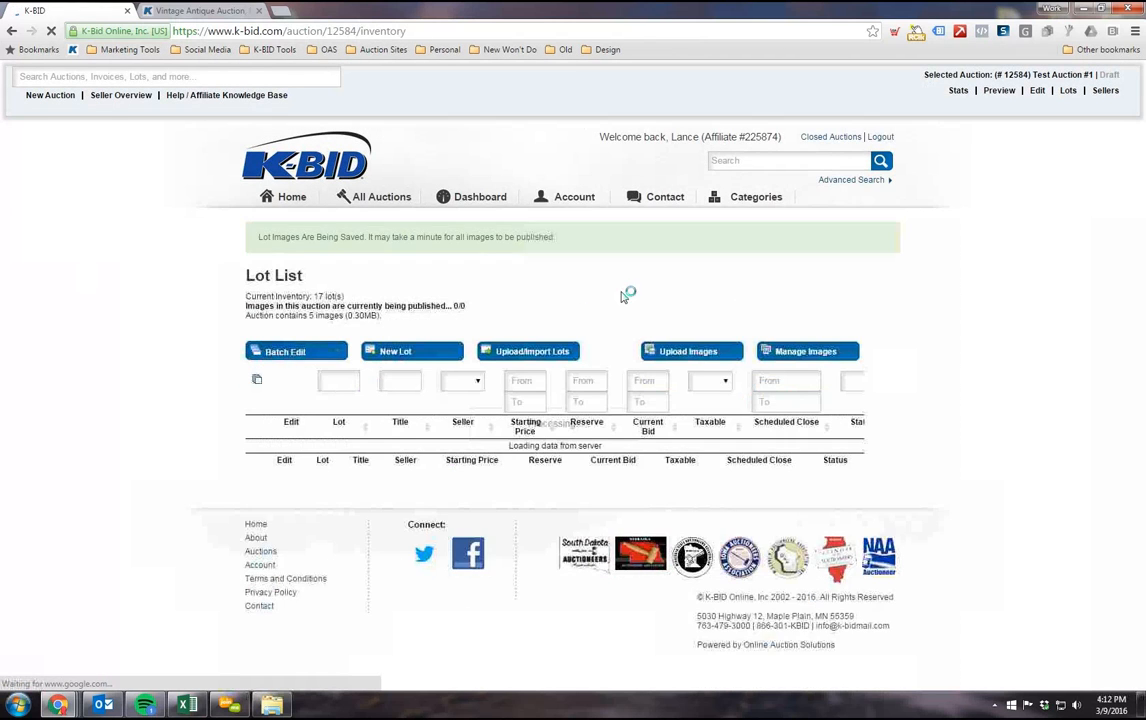
Step: Open image upload for the auction and browse for files in the desktop folder Training > Test Data > Photos
scroll(995, 376, "down", 1)
scroll(995, 376, "down", 1)
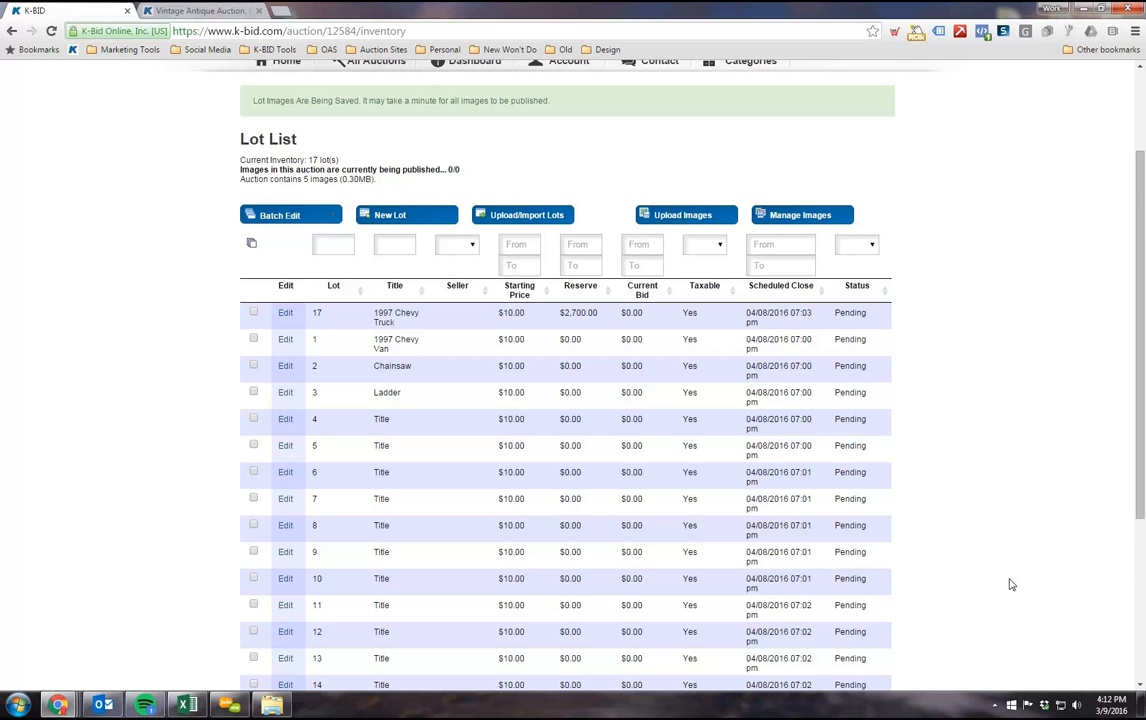
left_click(703, 214)
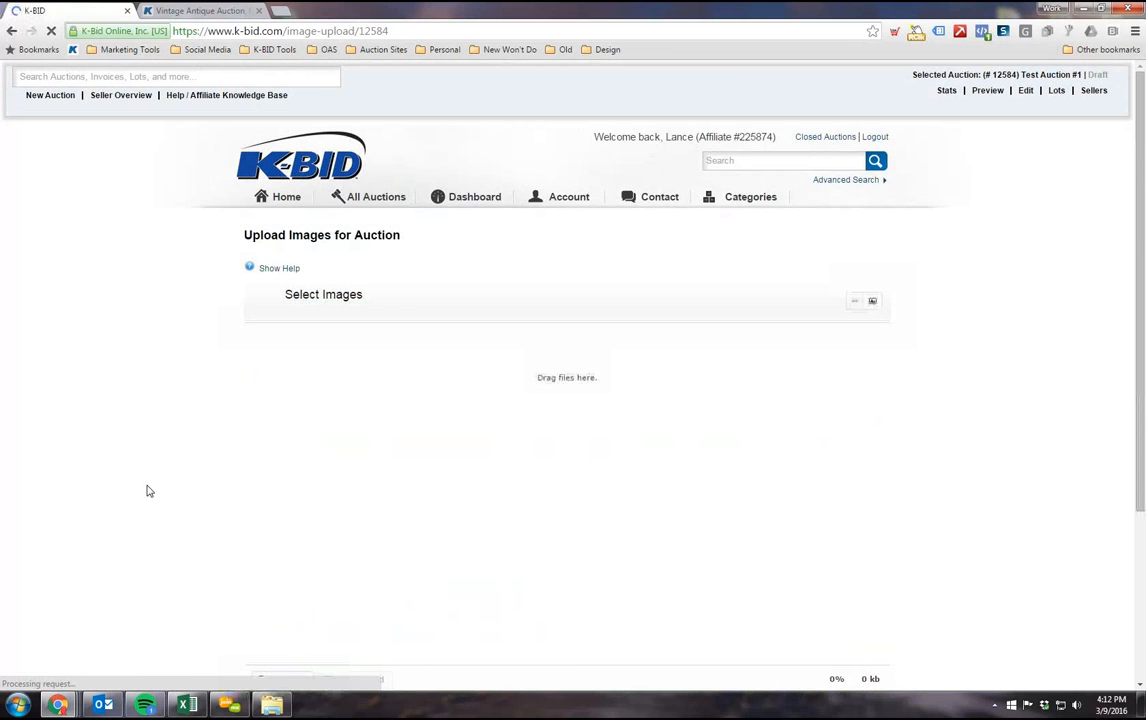
scroll(146, 489, "down", 3)
scroll(540, 437, "up", 2)
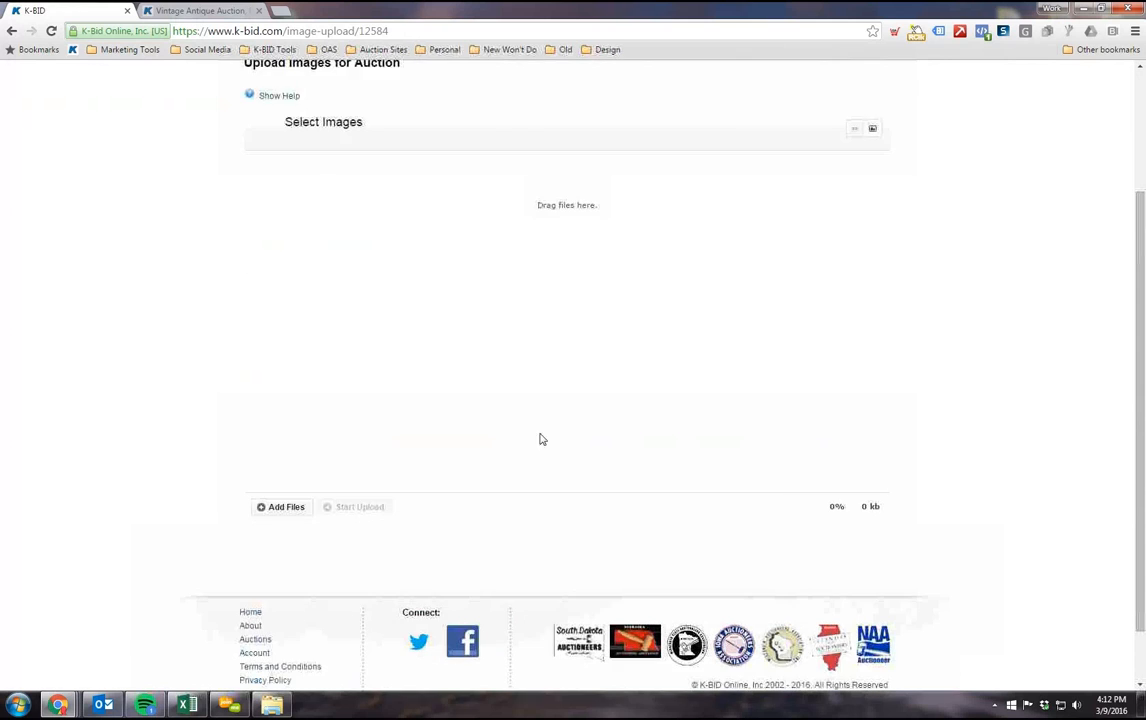
scroll(388, 408, "down", 1)
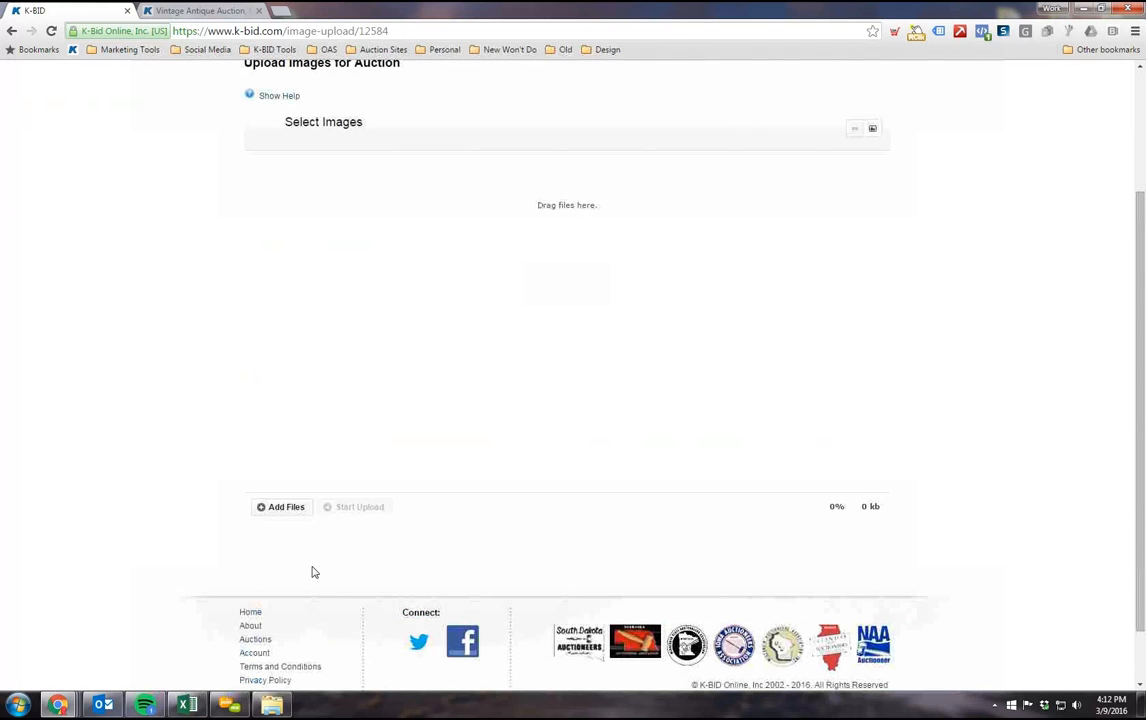
left_click(281, 510)
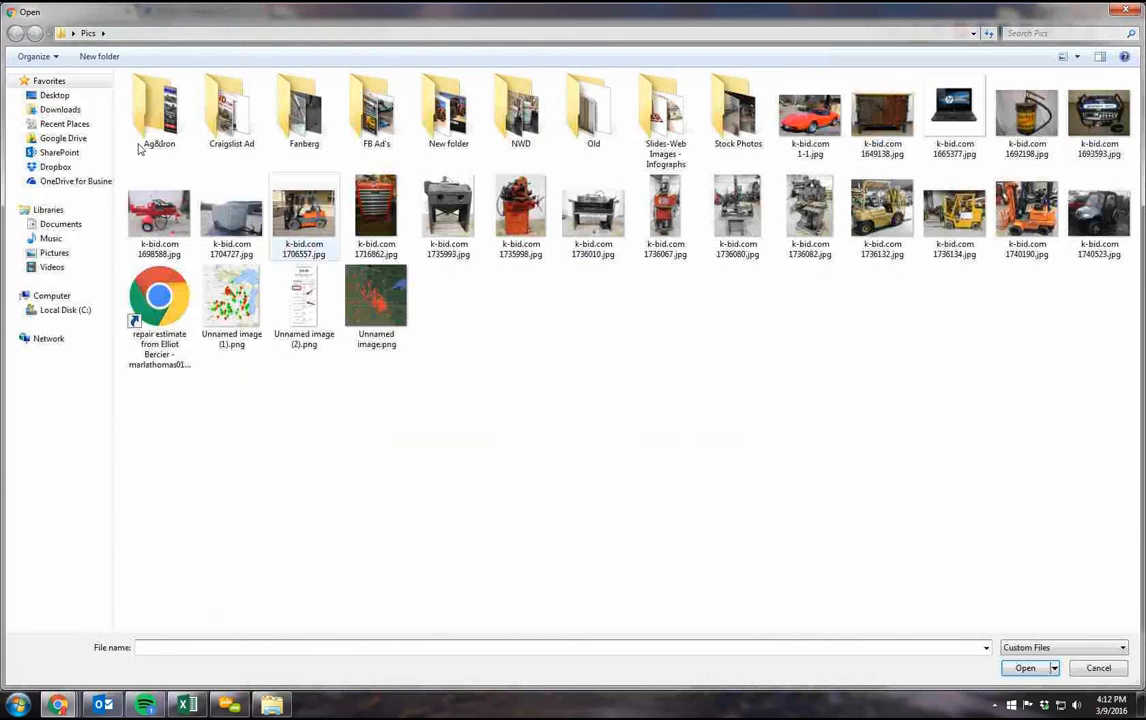
left_click(63, 100)
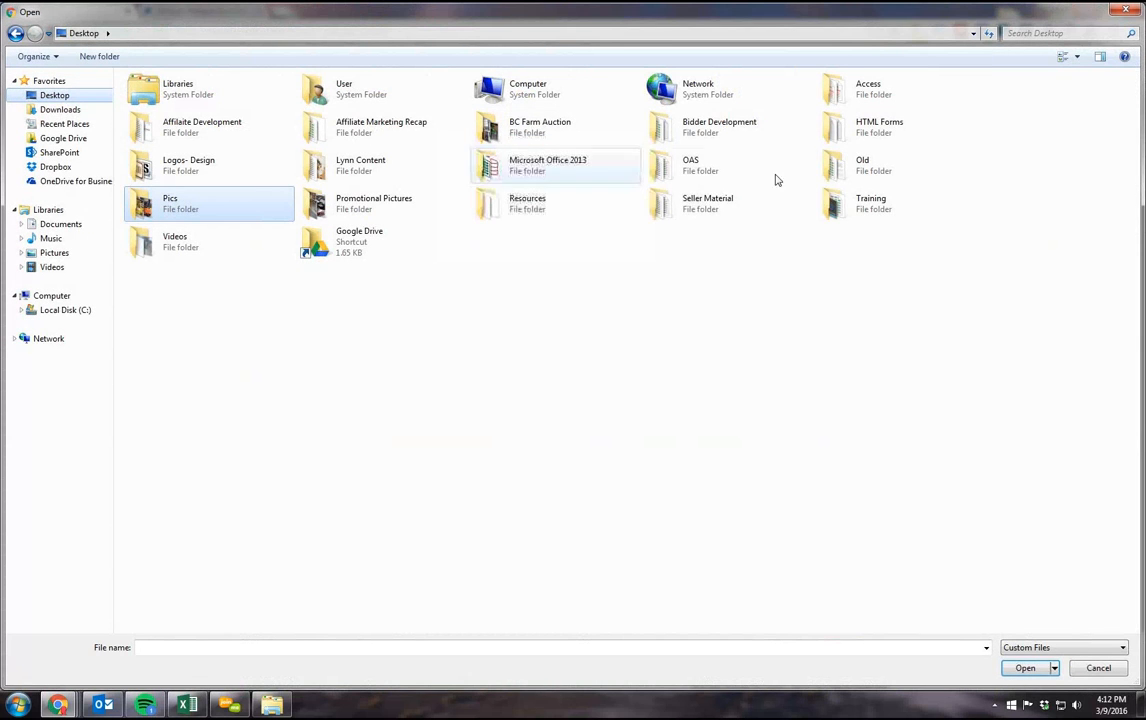
double_click(834, 205)
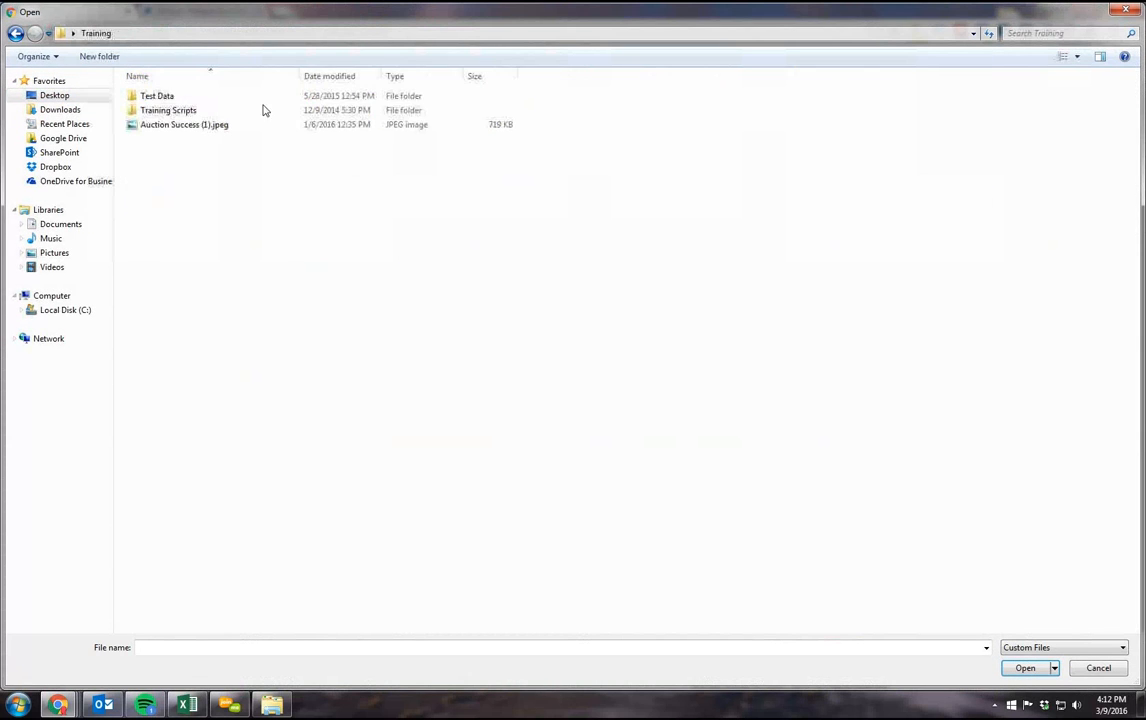
double_click(212, 95)
double_click(213, 110)
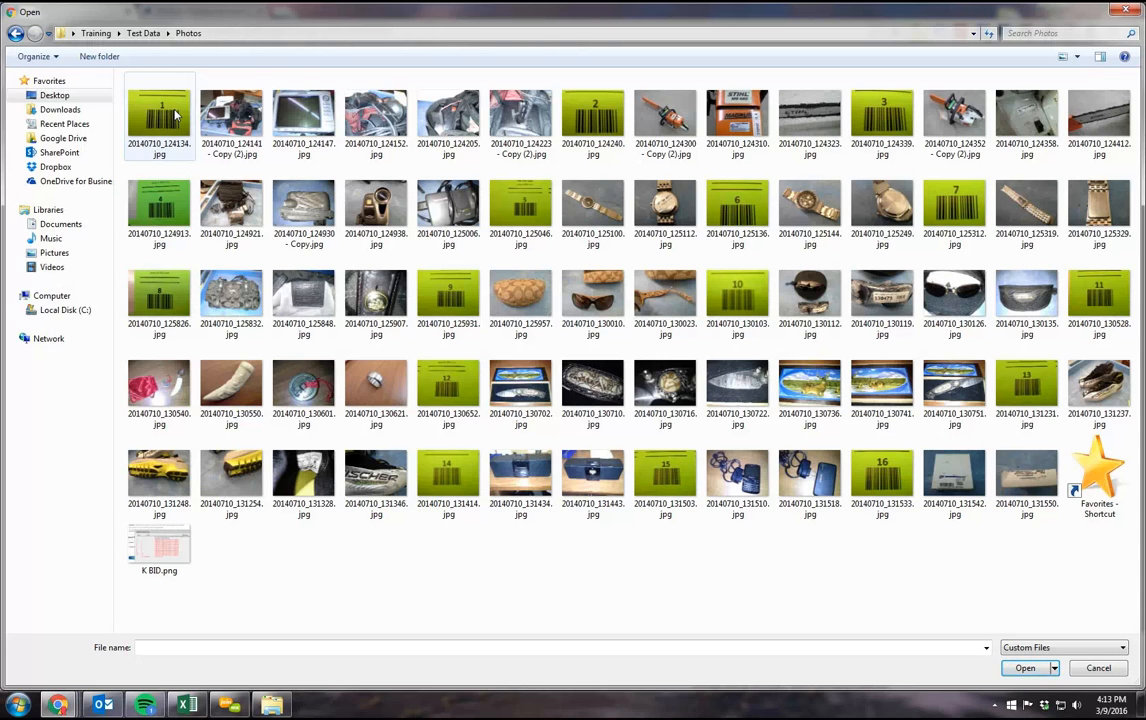
Step: Queue all photos from 20140710_124134.jpg through 20140710_131550.jpg, start uploading them to the auction and follow the upload progress
left_click(151, 95)
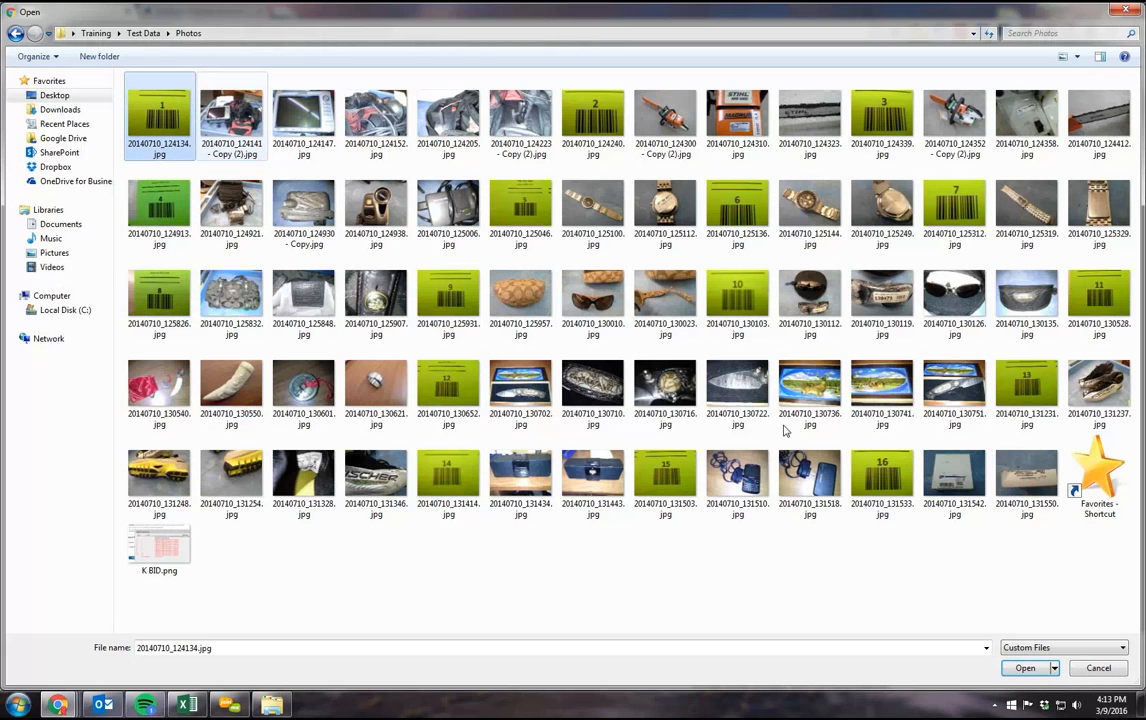
left_click(1000, 485, "shift")
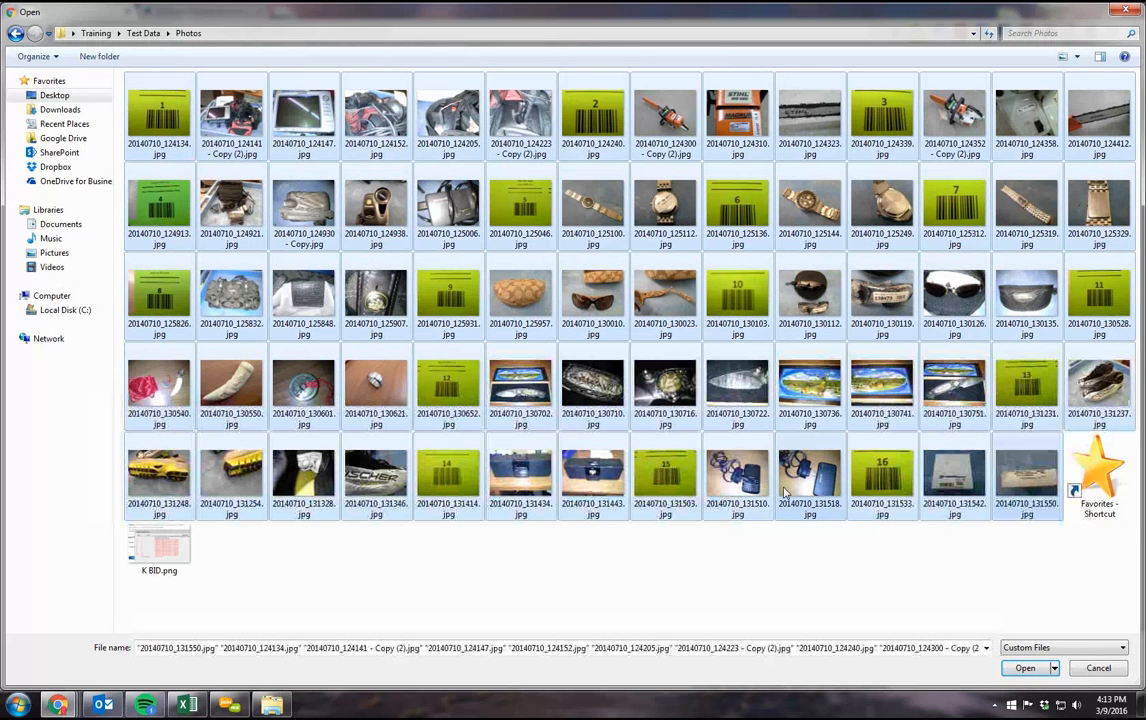
left_click(1022, 668)
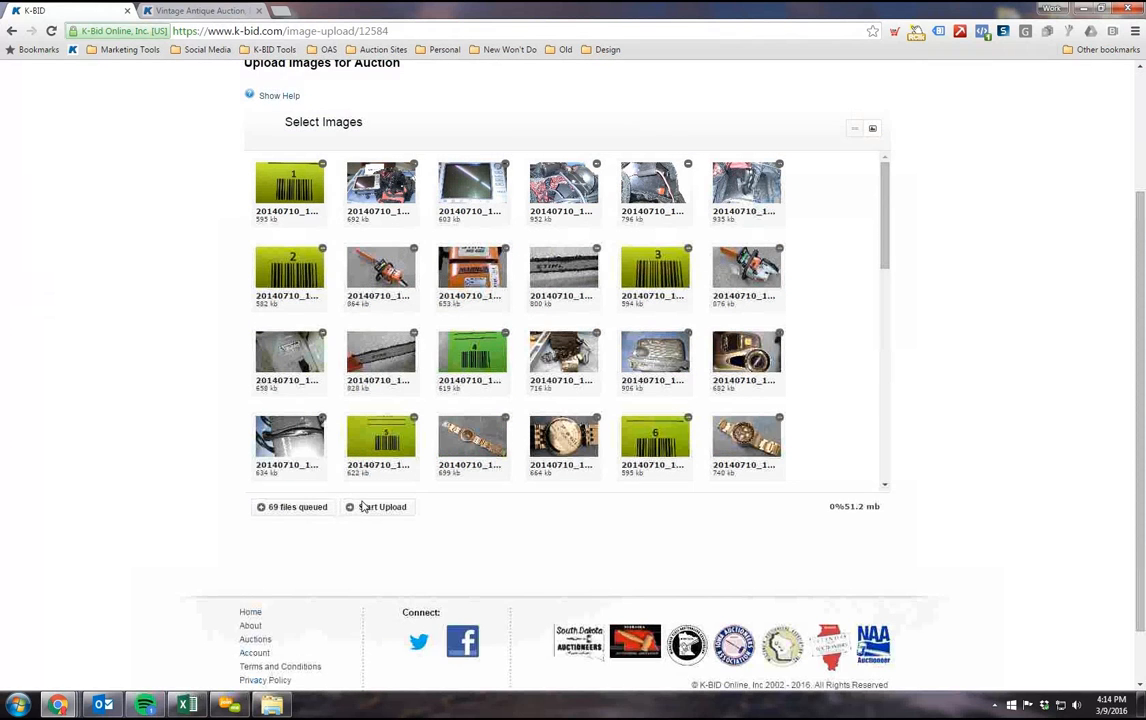
scroll(362, 507, "down", 1)
left_click(372, 437)
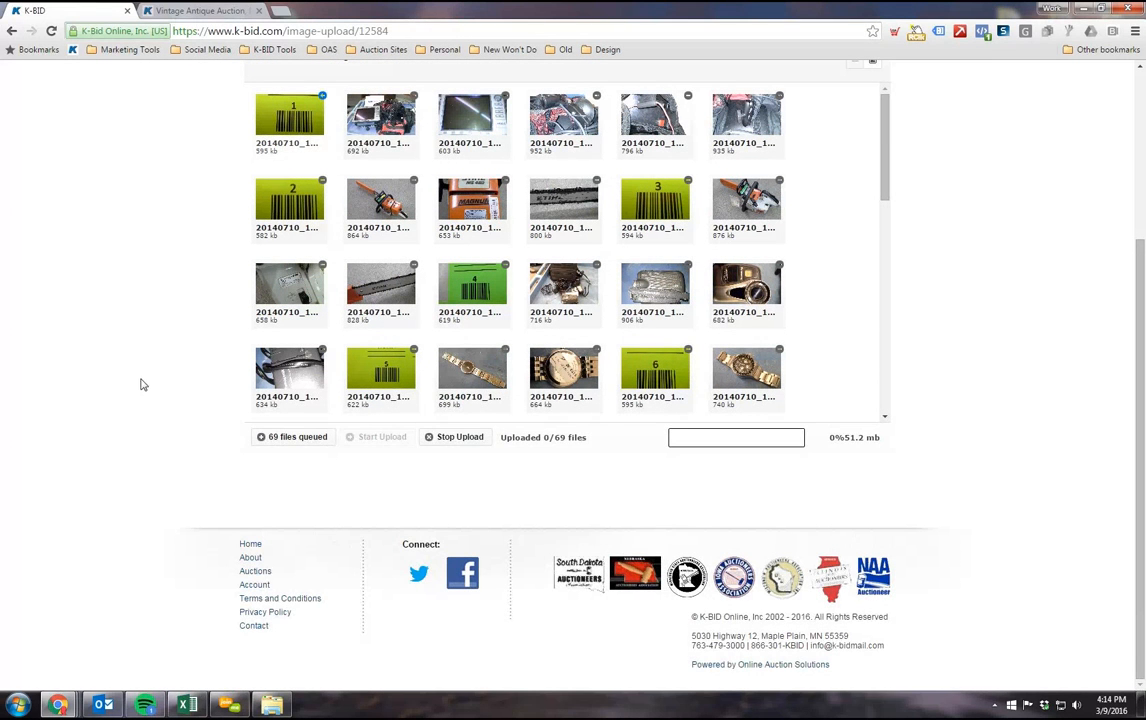
scroll(148, 349, "up", 2)
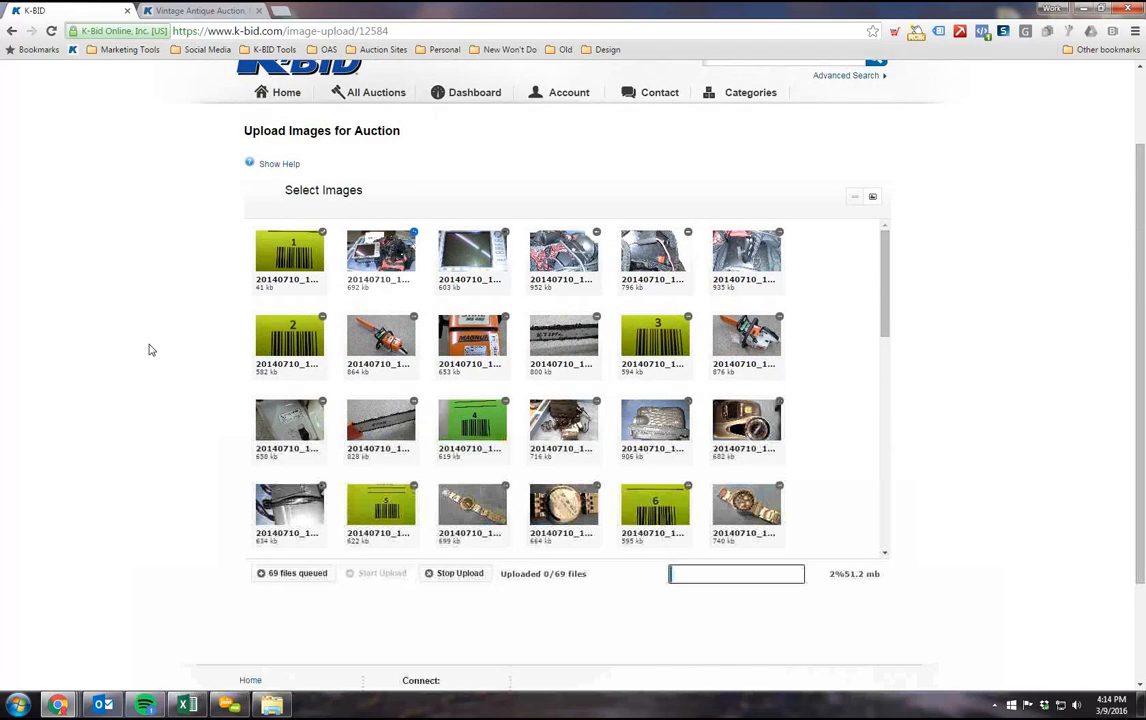
scroll(148, 349, "down", 1)
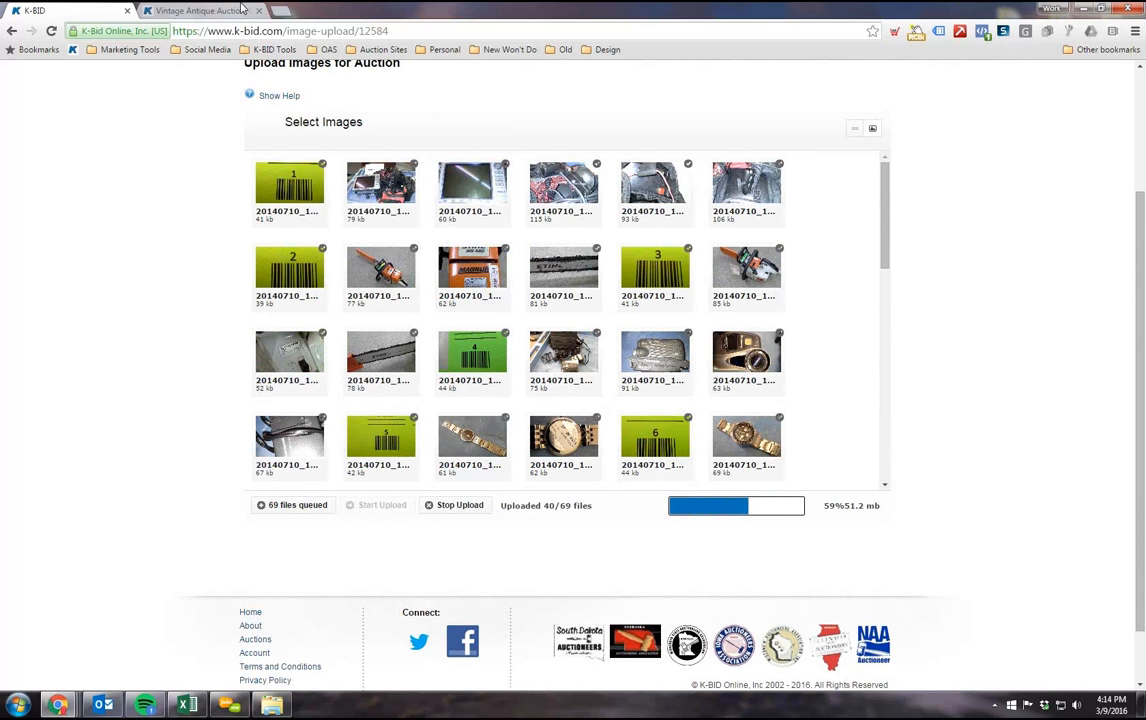
scroll(518, 402, "up", 1)
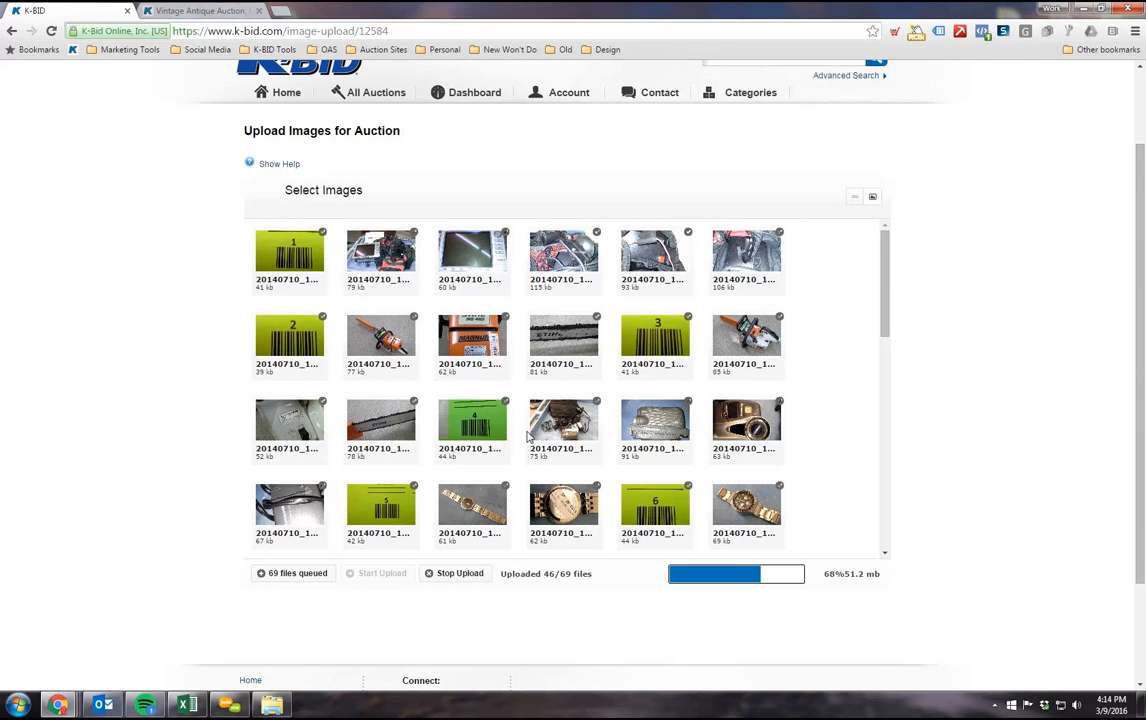
Step: Follow the photo upload until all queued files are uploaded, and open the auction's image management
scroll(205, 430, "down", 1)
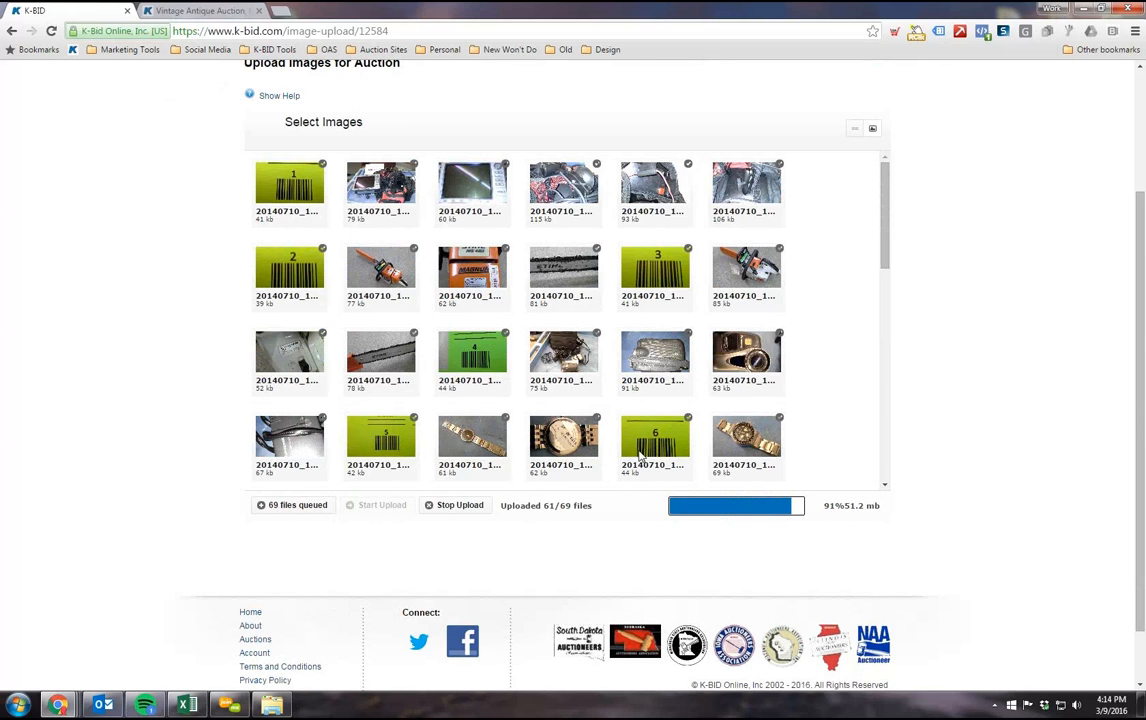
scroll(875, 373, "up", 2)
left_click_drag(884, 462, 880, 312)
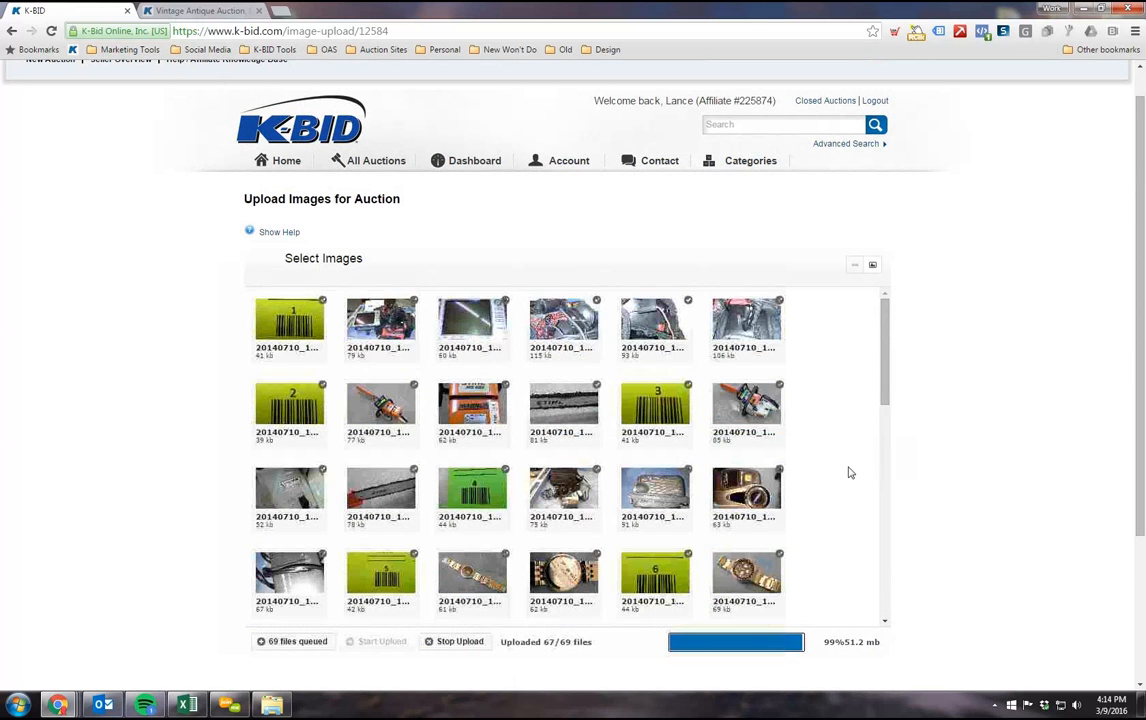
scroll(849, 474, "down", 5)
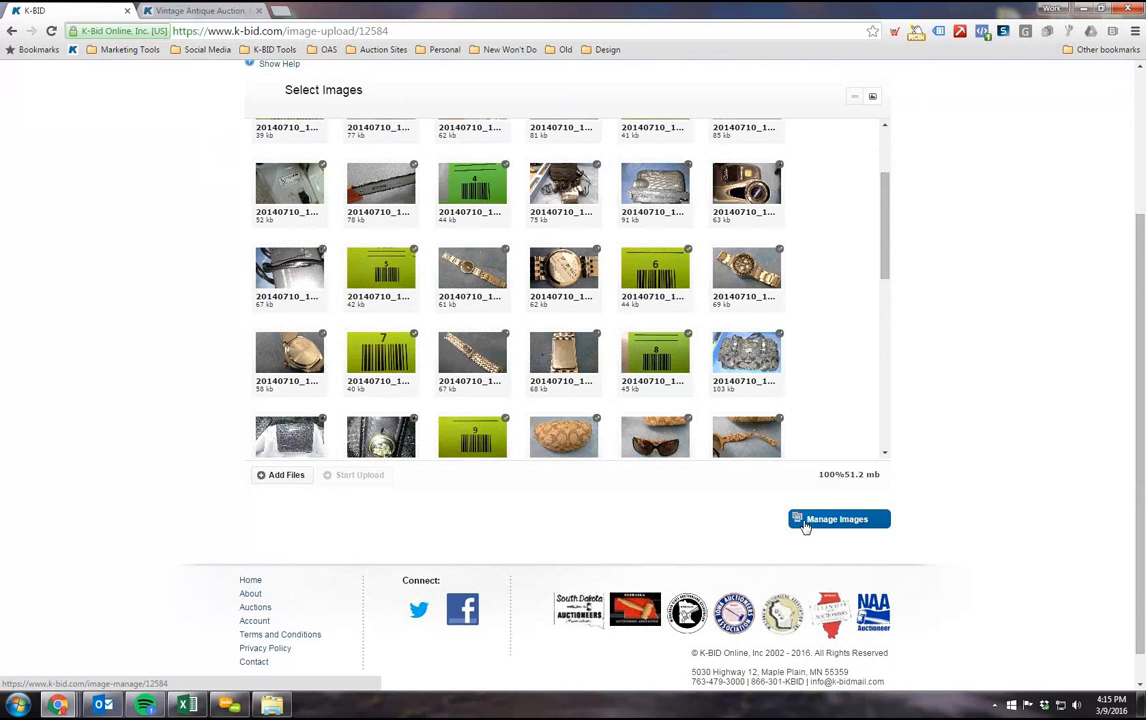
left_click(808, 520)
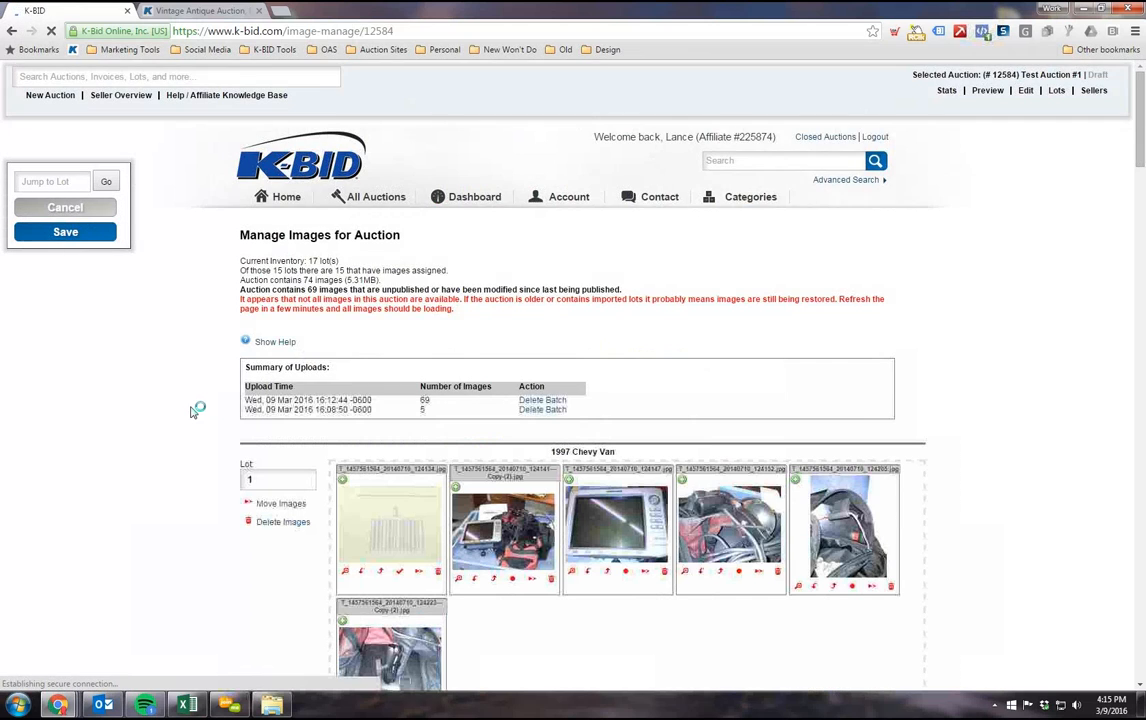
Step: Try turning the delimiter off for lot 1's barcode image 20140710_124134.jpg, and turn it back on
scroll(196, 409, "down", 2)
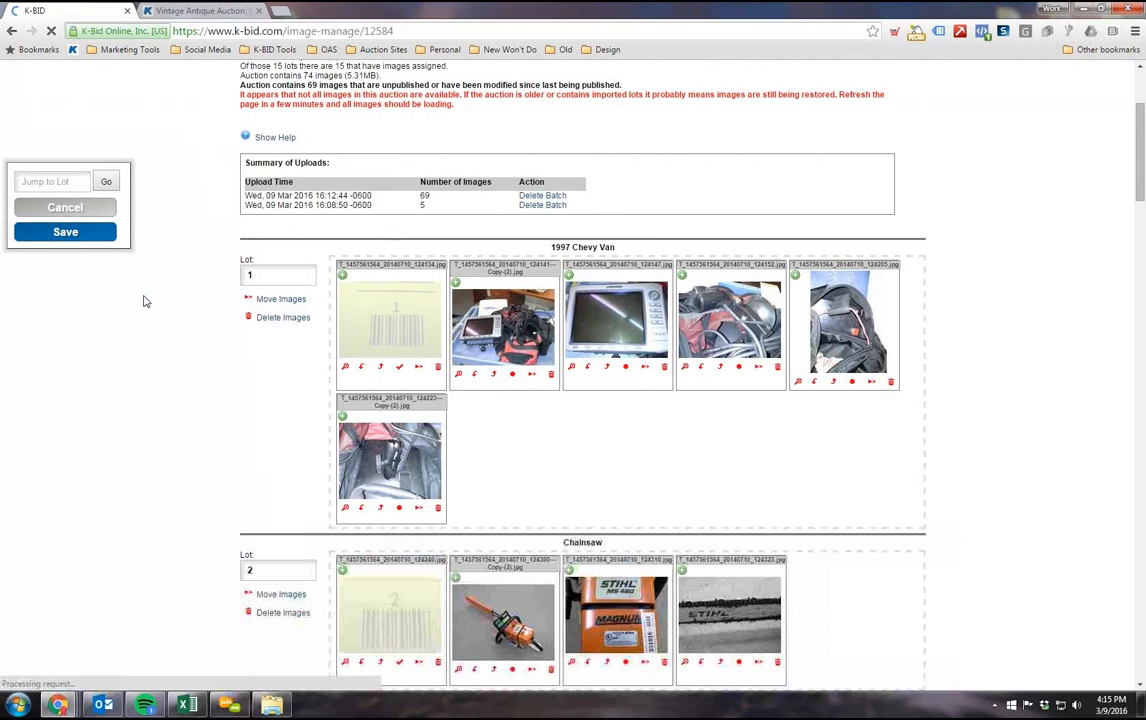
scroll(147, 300, "down", 2)
scroll(157, 280, "up", 1)
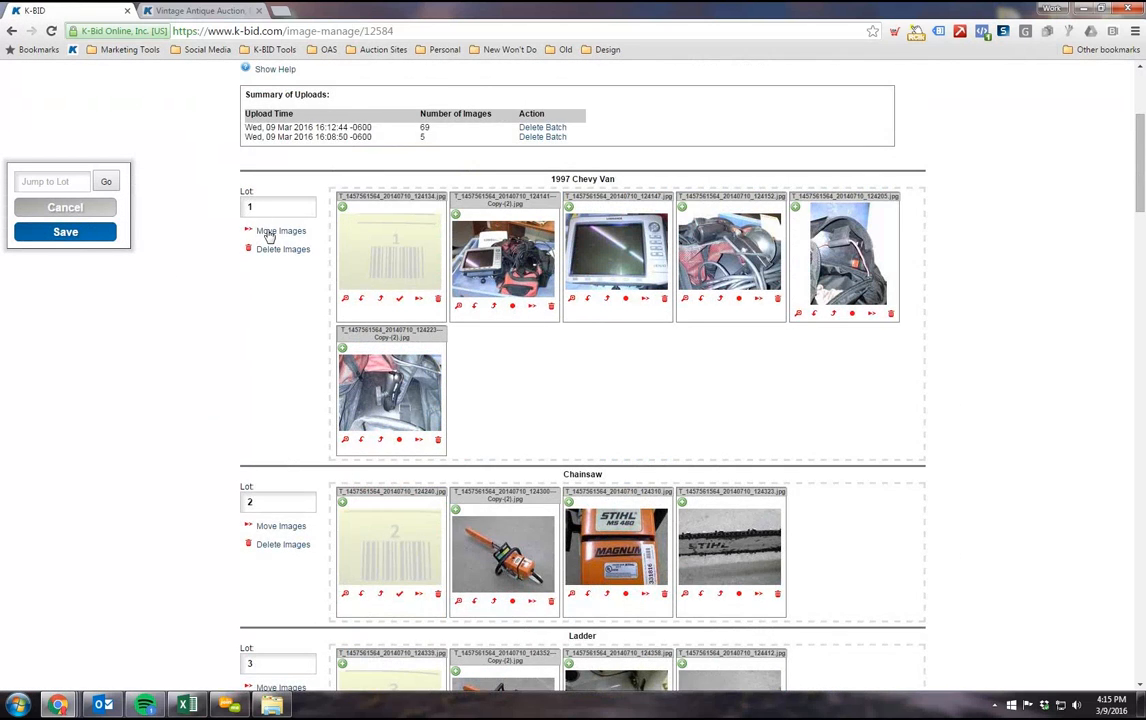
scroll(280, 315, "up", 1)
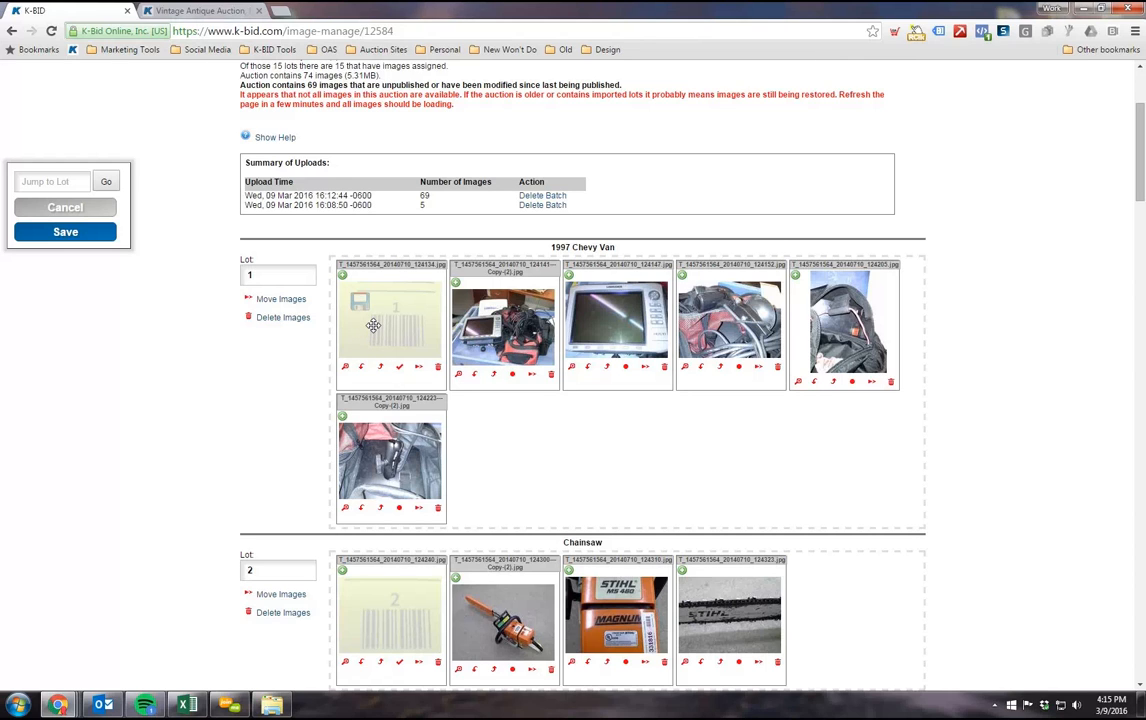
left_click(400, 369)
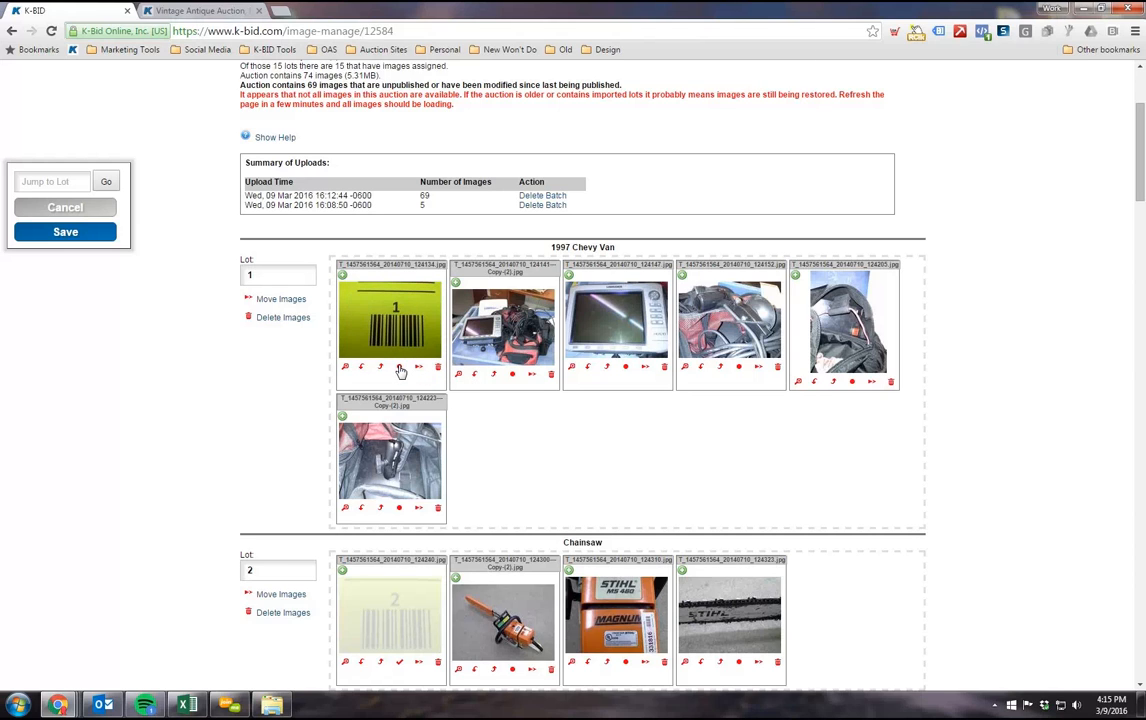
left_click(400, 369)
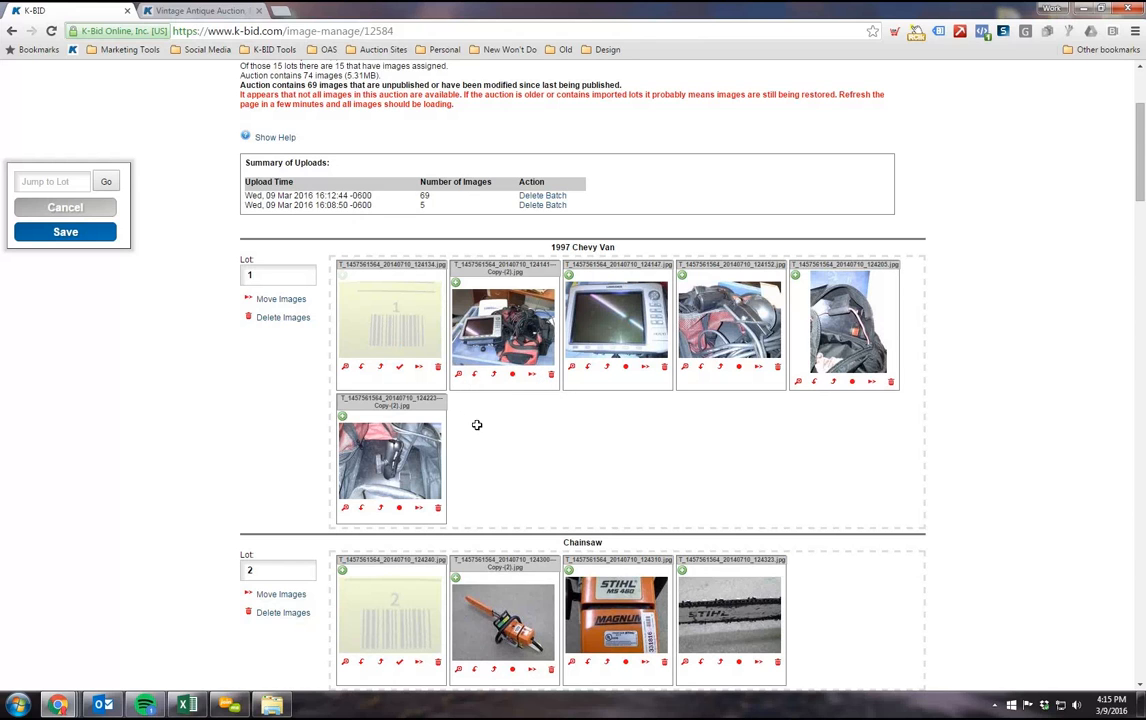
Step: Crop lot 1's second image tighter around the Lowrance unit and the red bag, and save the edited image
left_click(458, 374)
left_click_drag(376, 201, 818, 518)
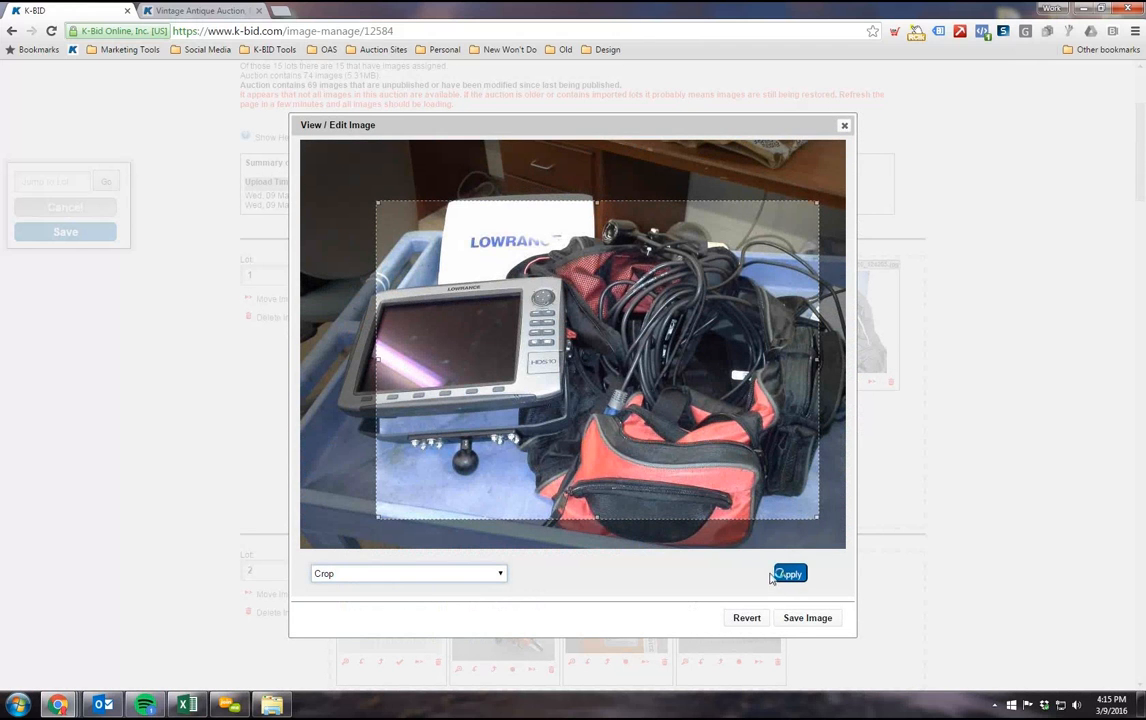
left_click(791, 575)
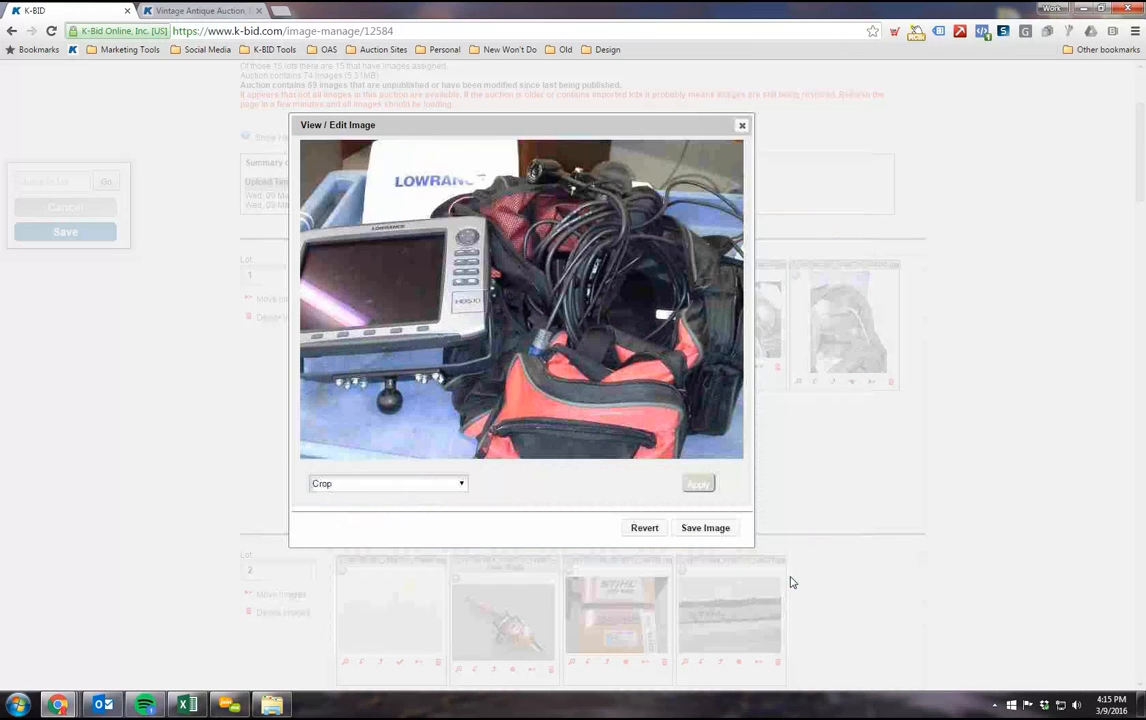
left_click(705, 527)
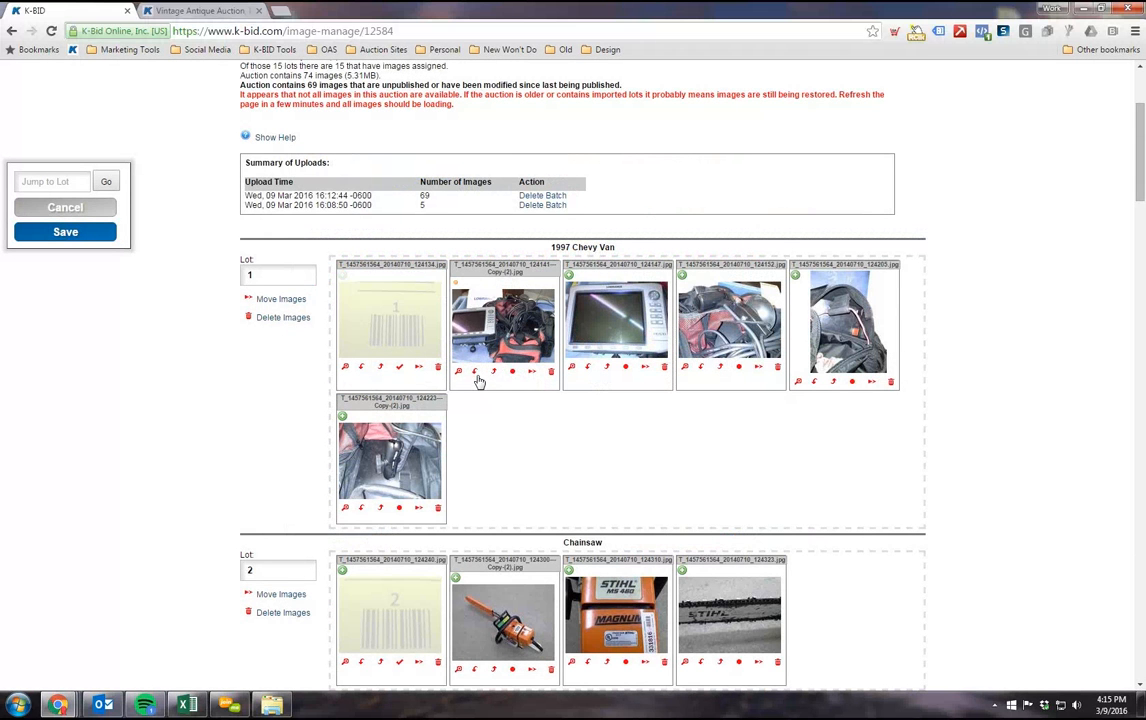
Step: Try copying lot 1's cropped second image to lot 2, and delete the copy from lot 2 again
left_click(532, 374)
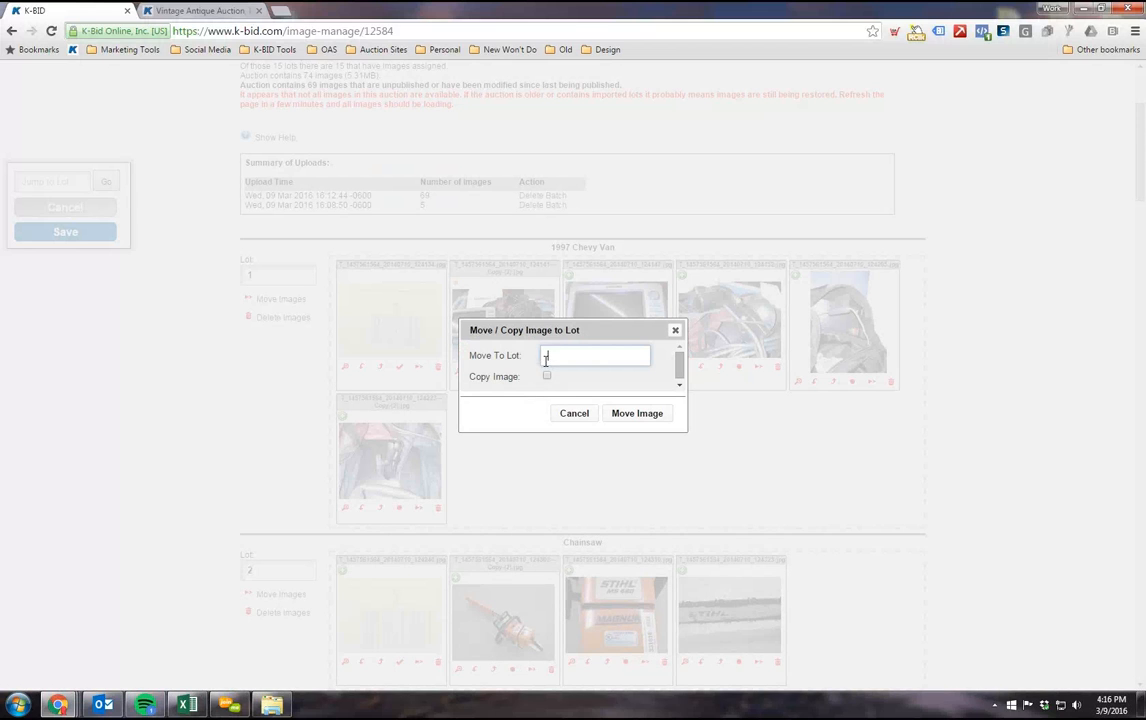
left_click(548, 377)
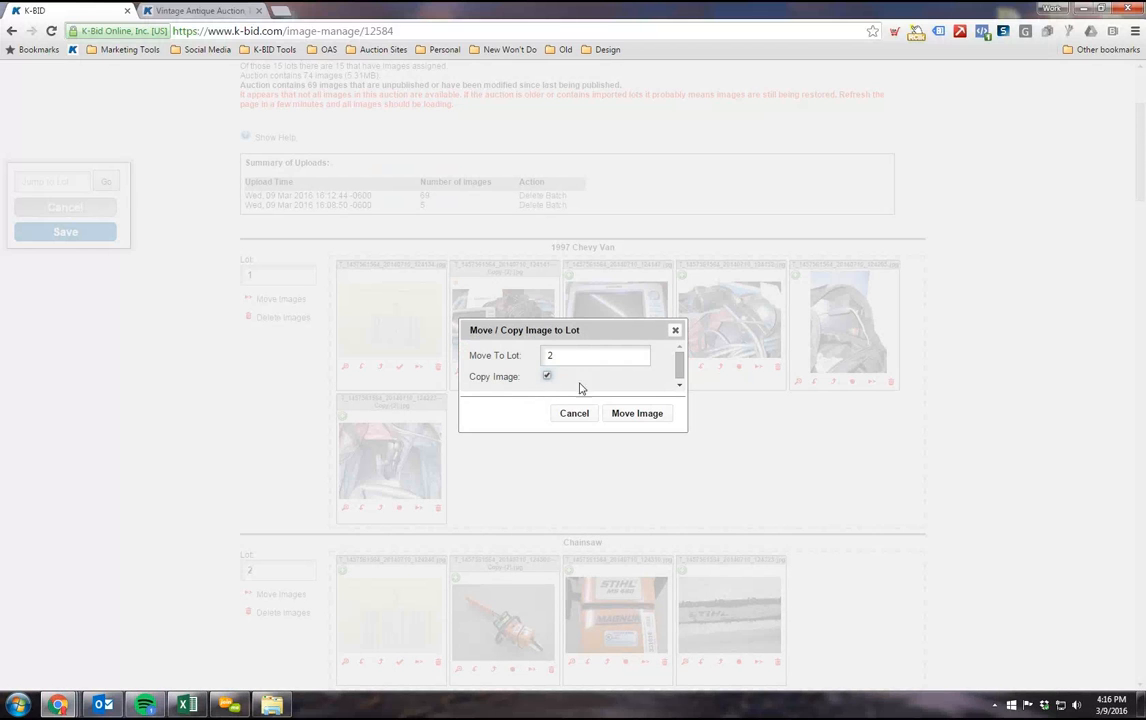
left_click(626, 413)
scroll(519, 392, "down", 1)
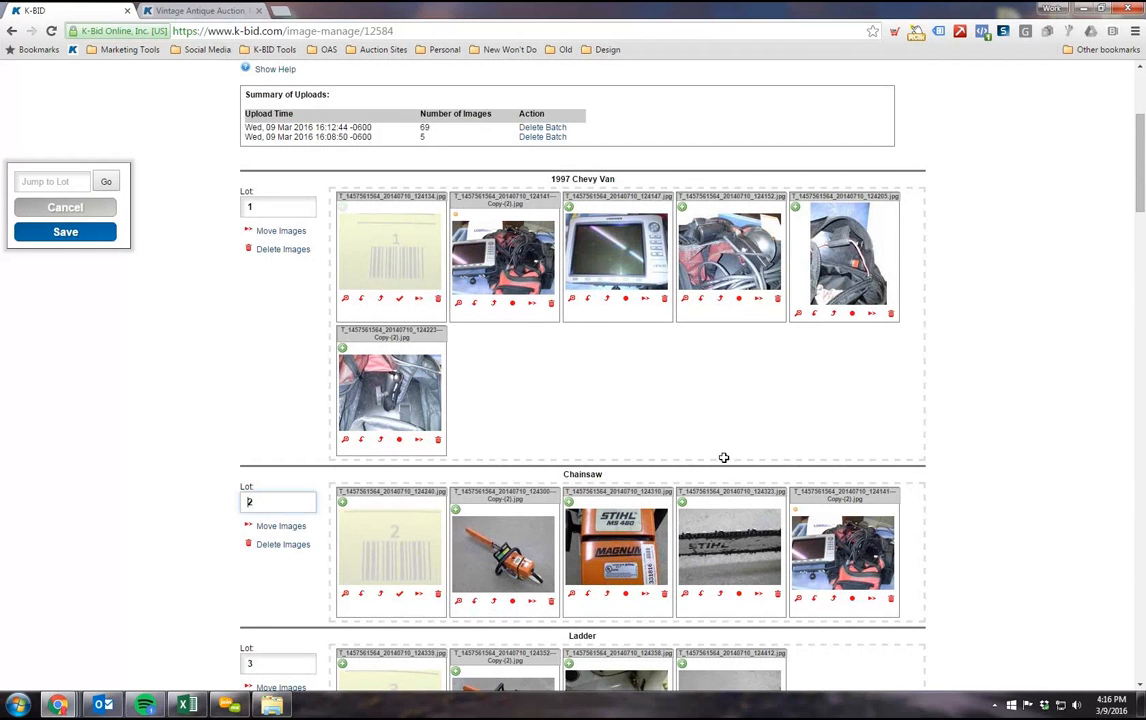
left_click(890, 605)
left_click(640, 408)
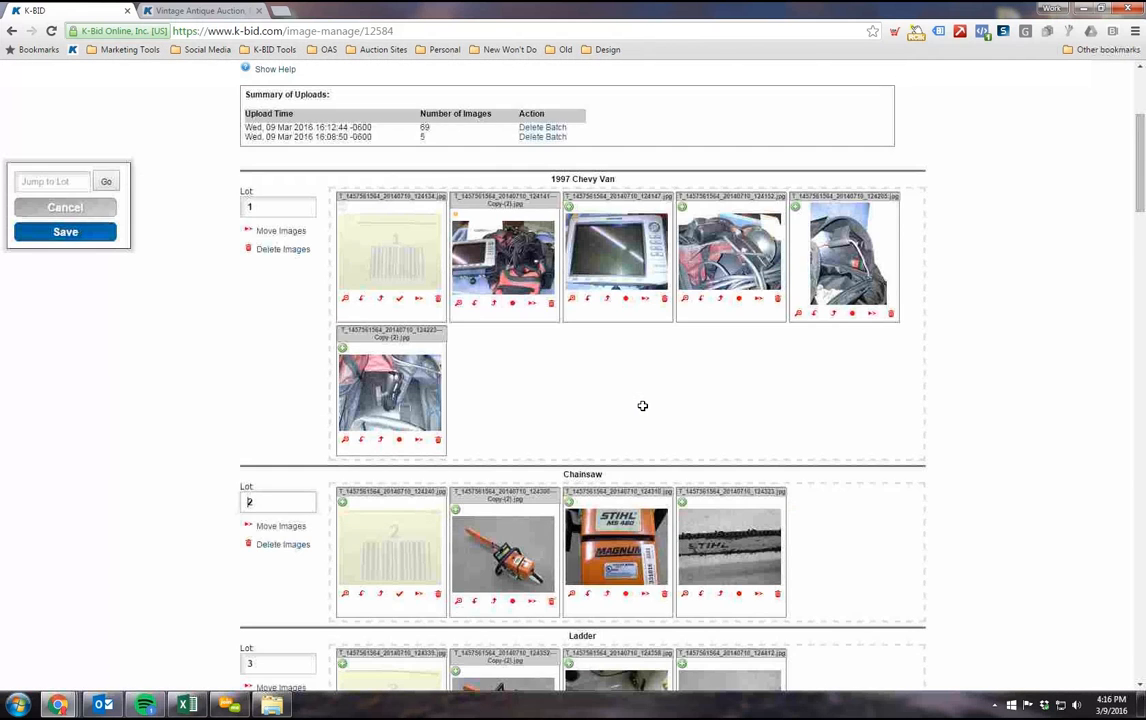
Step: Review the summary of uploads with its batch deletion options and the images assigned to lots 1 through 9
scroll(585, 425, "up", 2)
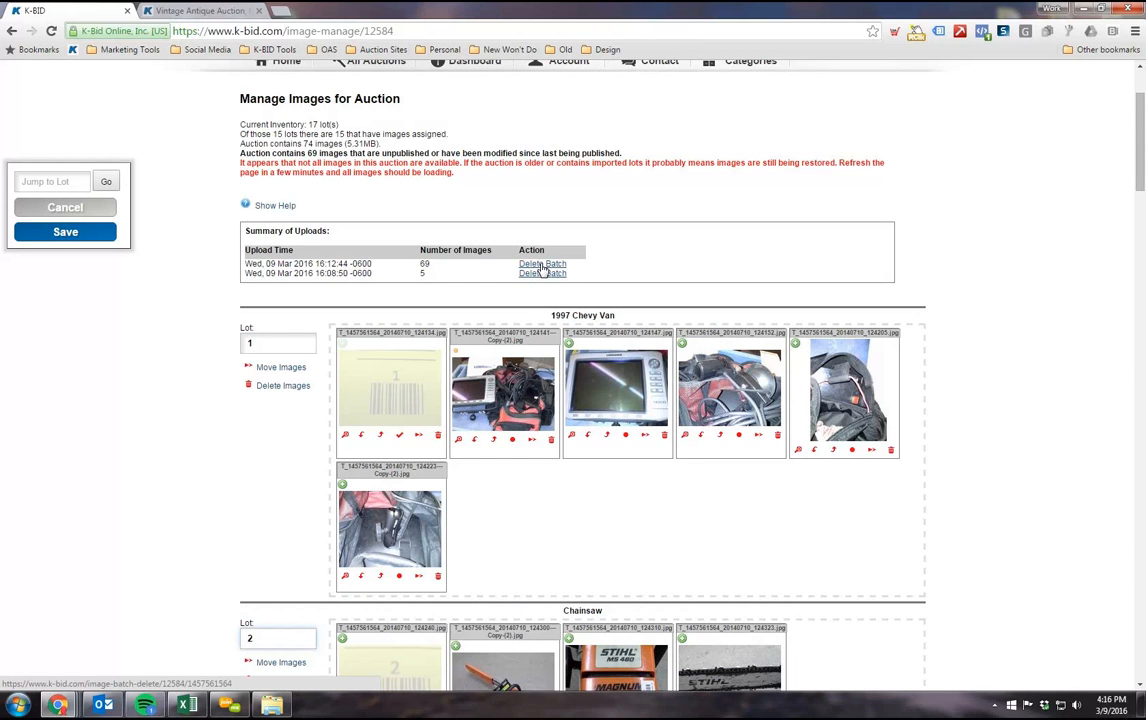
key("F5")
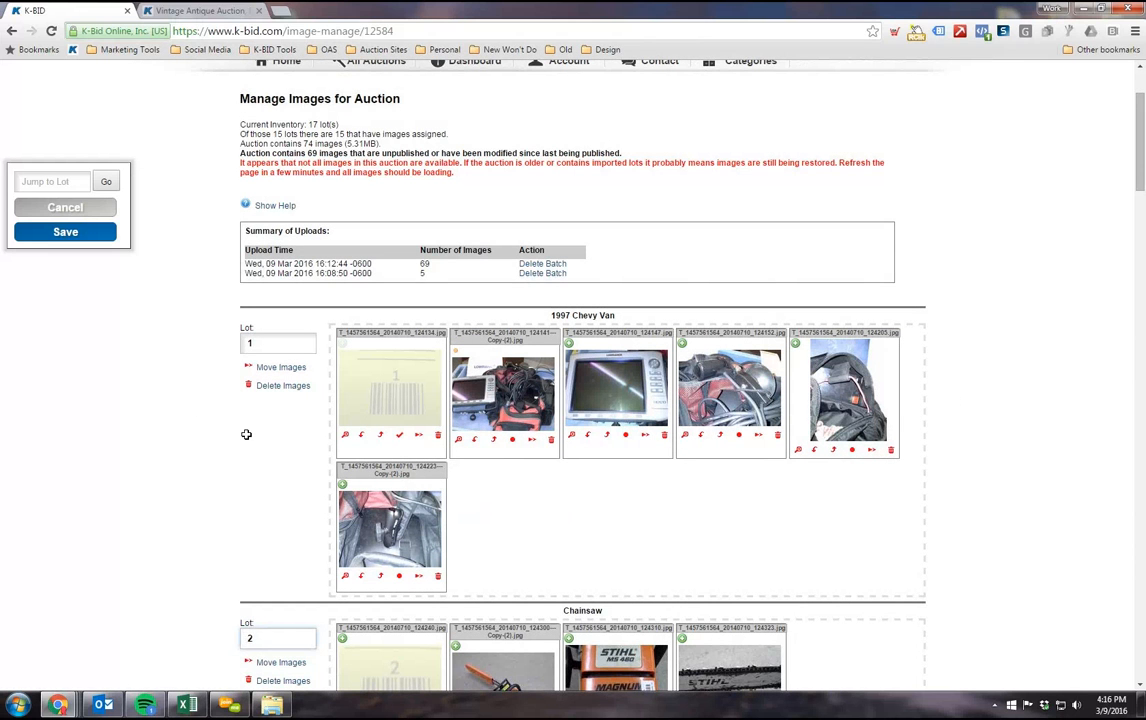
scroll(242, 437, "down", 2)
scroll(240, 437, "up", 1)
scroll(240, 437, "down", 1)
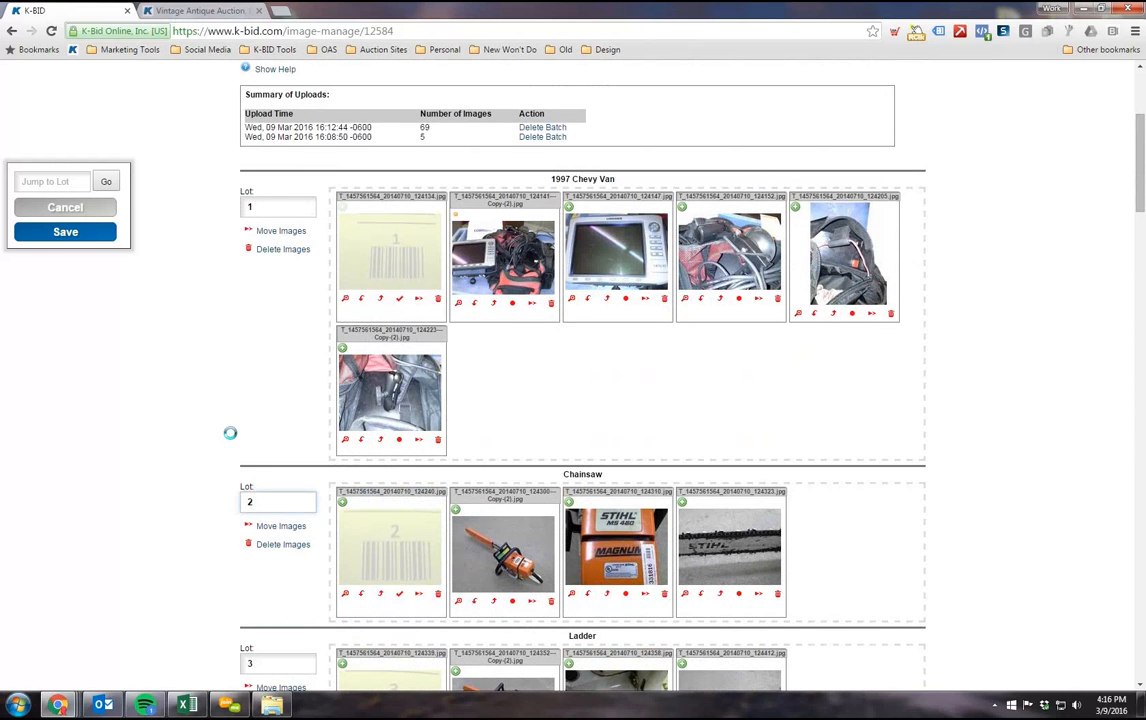
scroll(230, 432, "down", 4)
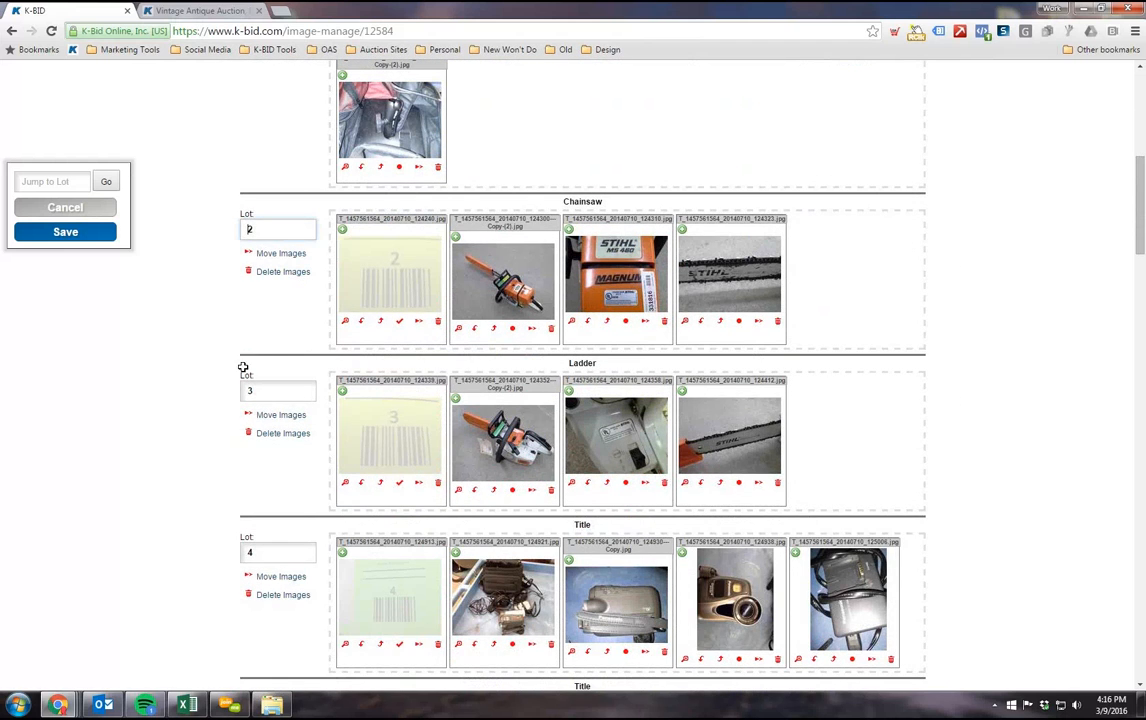
scroll(240, 320, "down", 4)
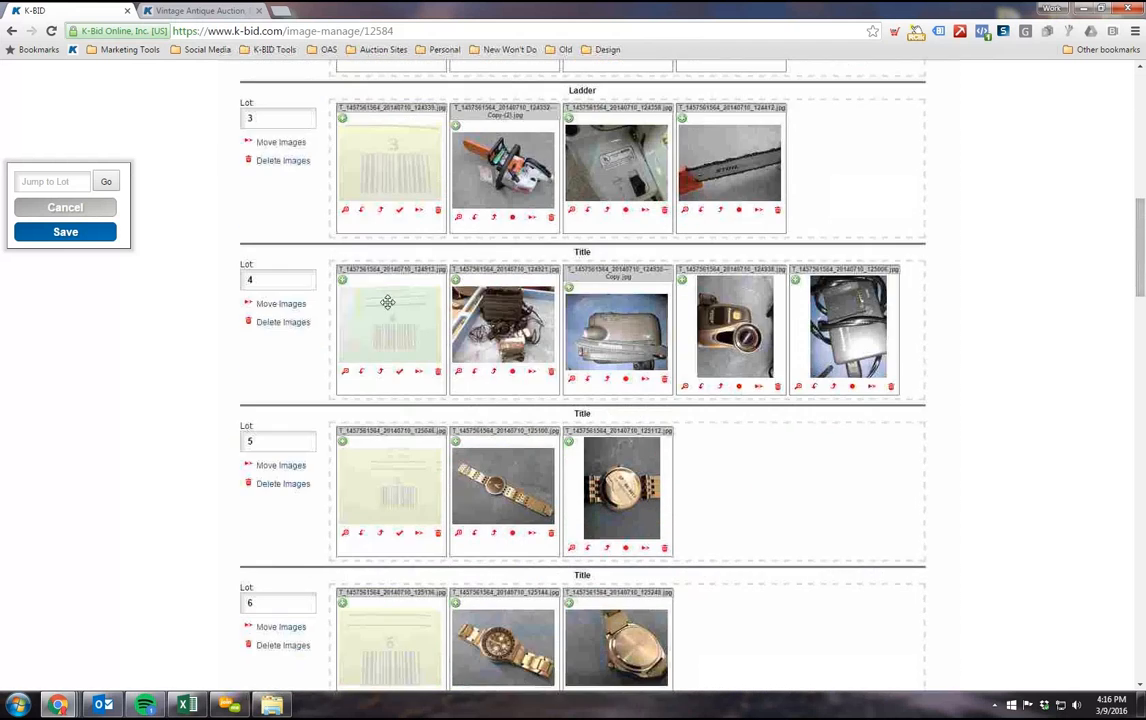
scroll(300, 320, "down", 5)
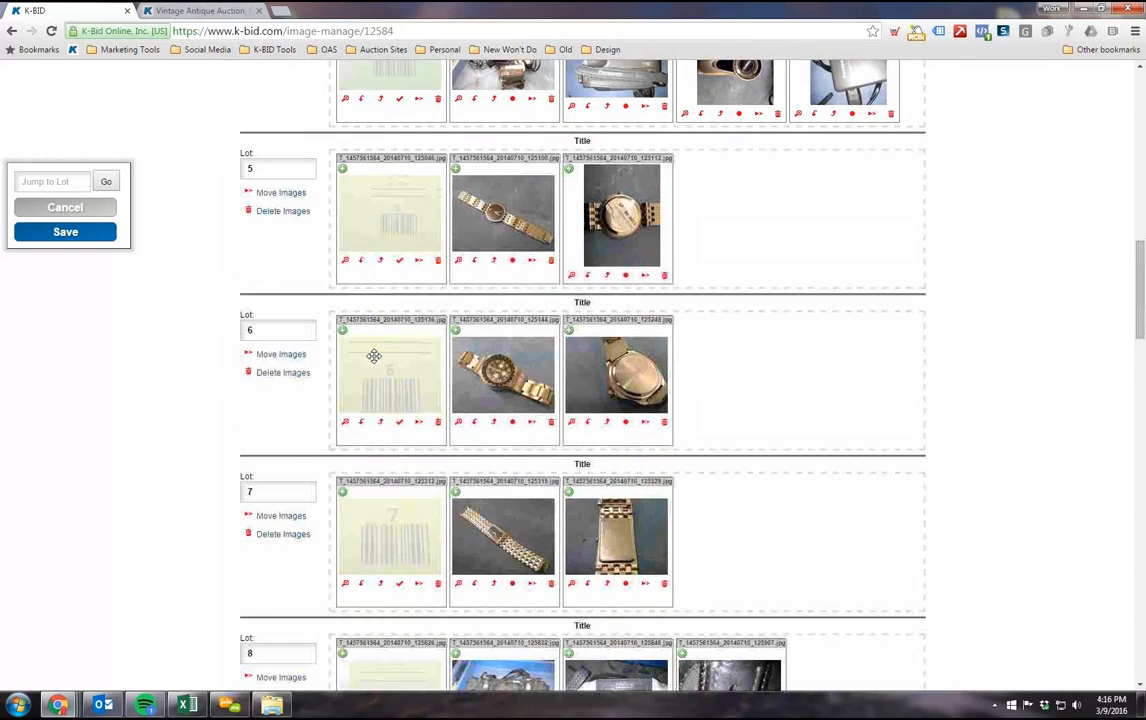
scroll(378, 357, "down", 6)
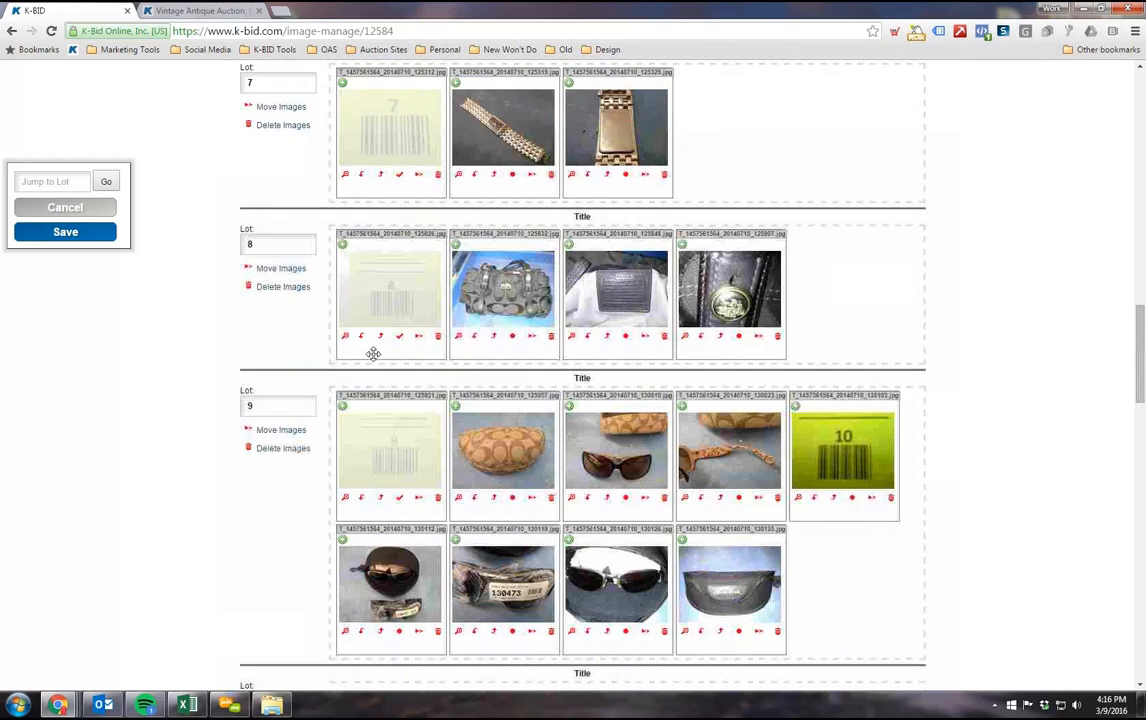
Step: Turn on the delimiter for the number 10 barcode image in lot 9, and assign the split-off image group to lot 10
scroll(210, 379, "down", 3)
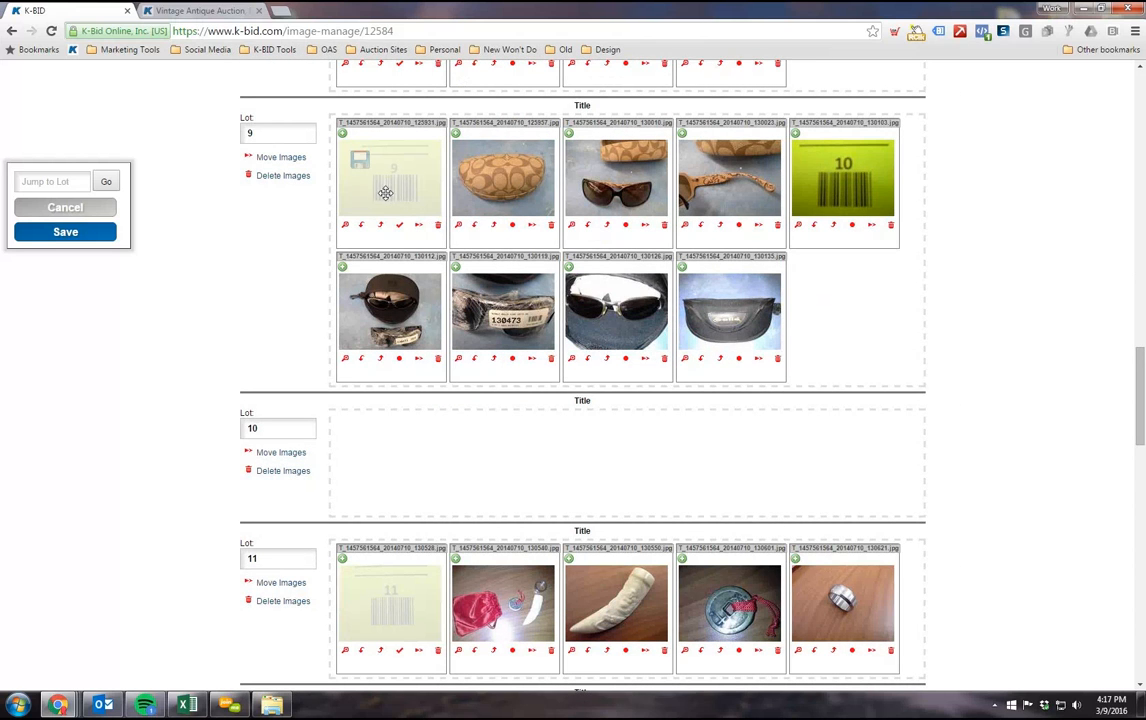
left_click(852, 226)
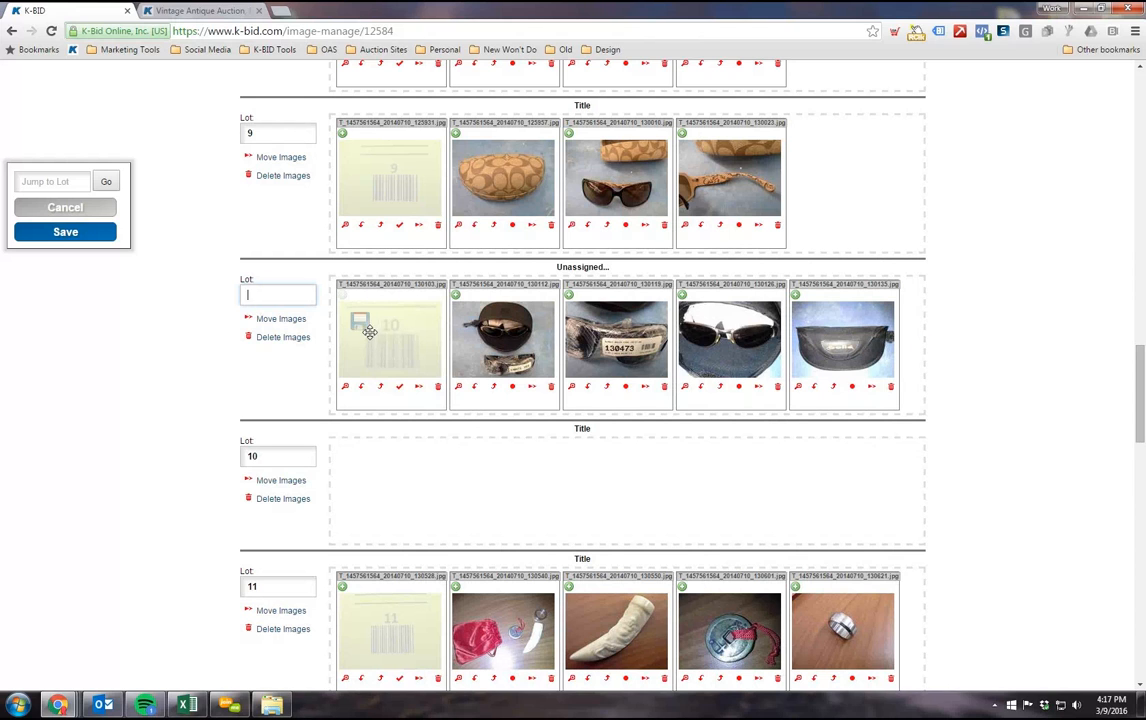
scroll(236, 333, "down", 1)
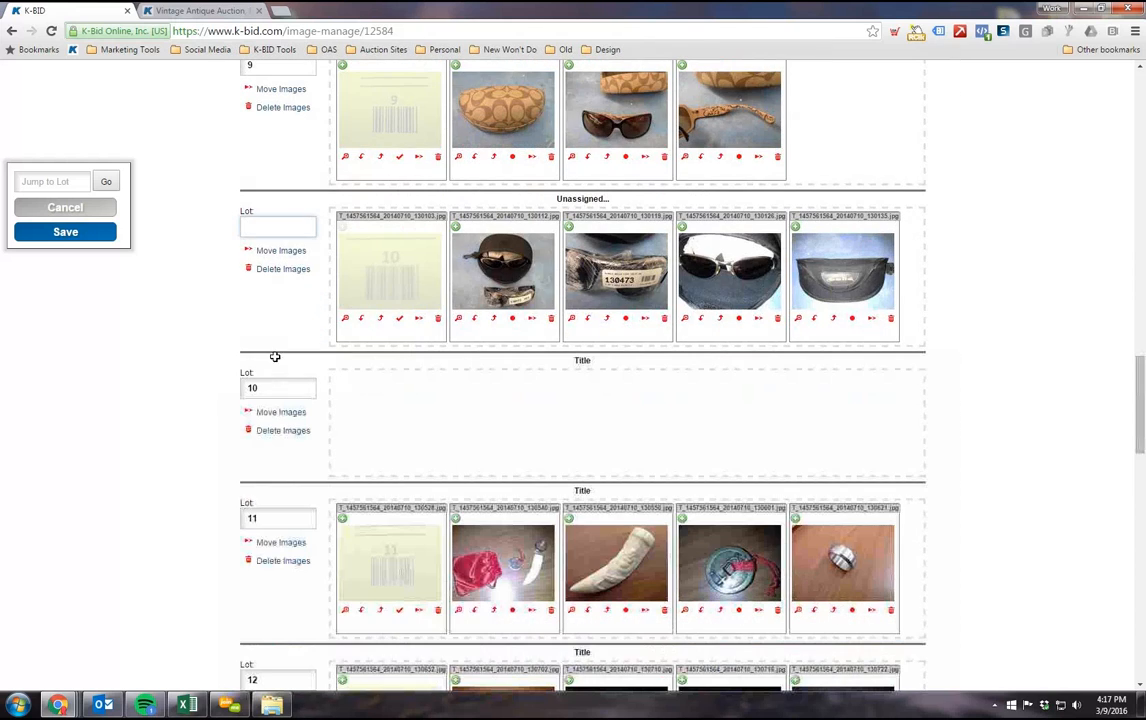
scroll(276, 313, "up", 1)
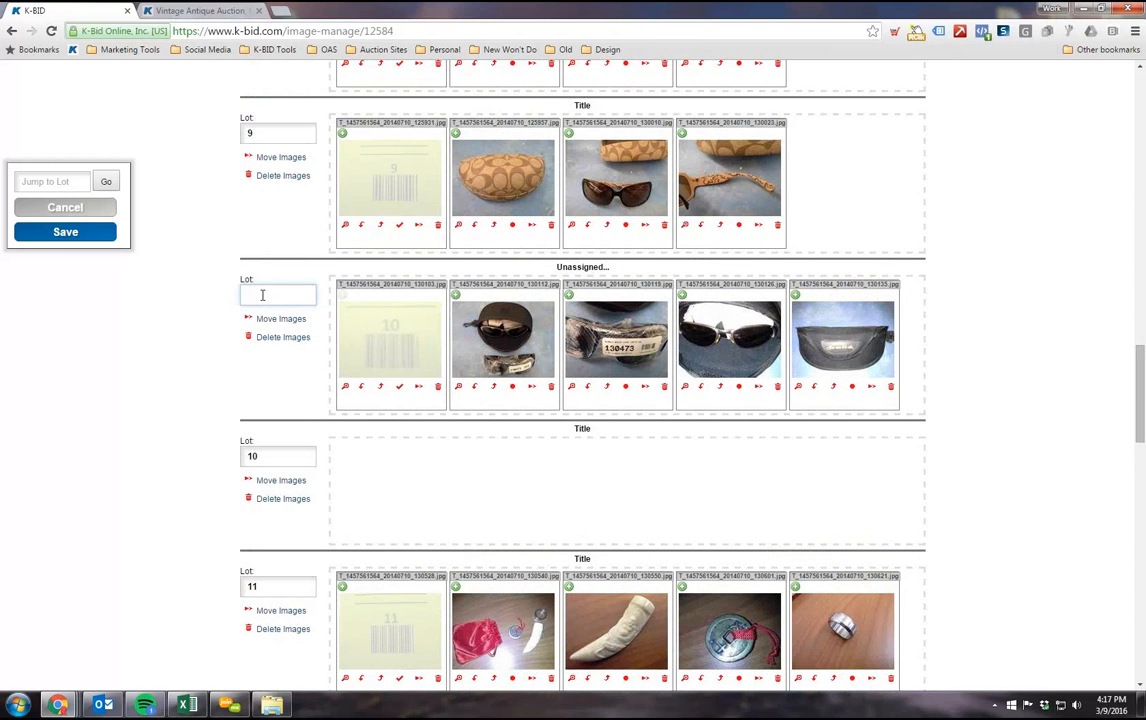
scroll(197, 319, "down", 1)
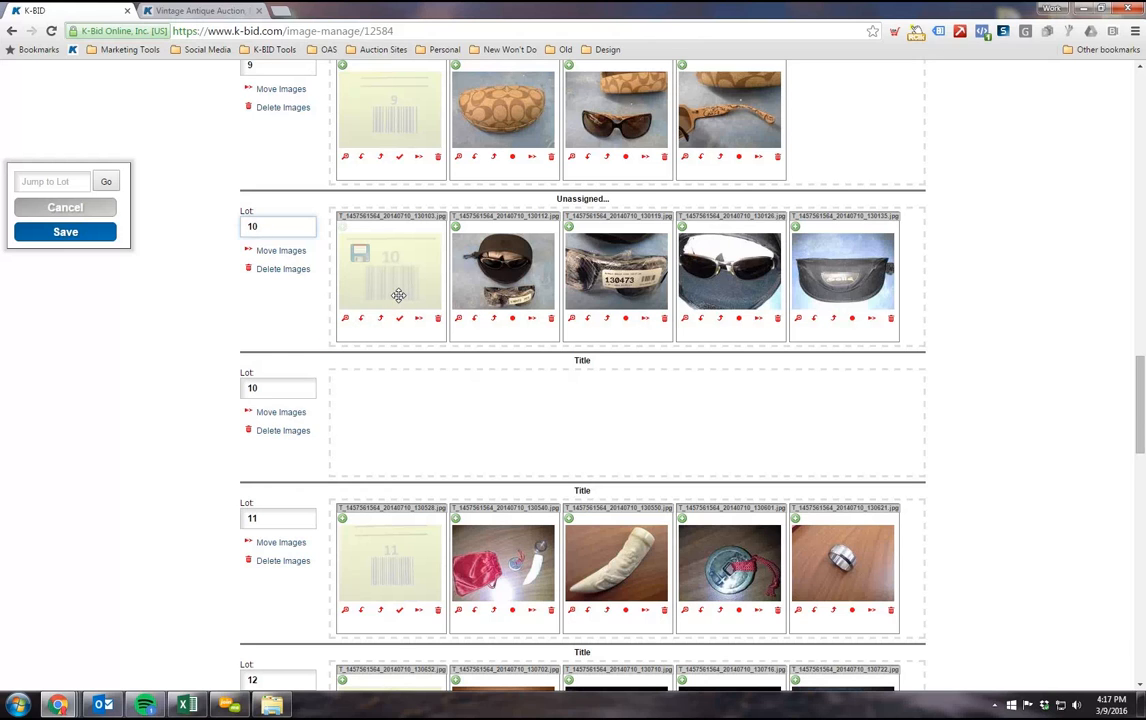
left_click(132, 354)
scroll(155, 354, "up", 1)
scroll(161, 352, "down", 2)
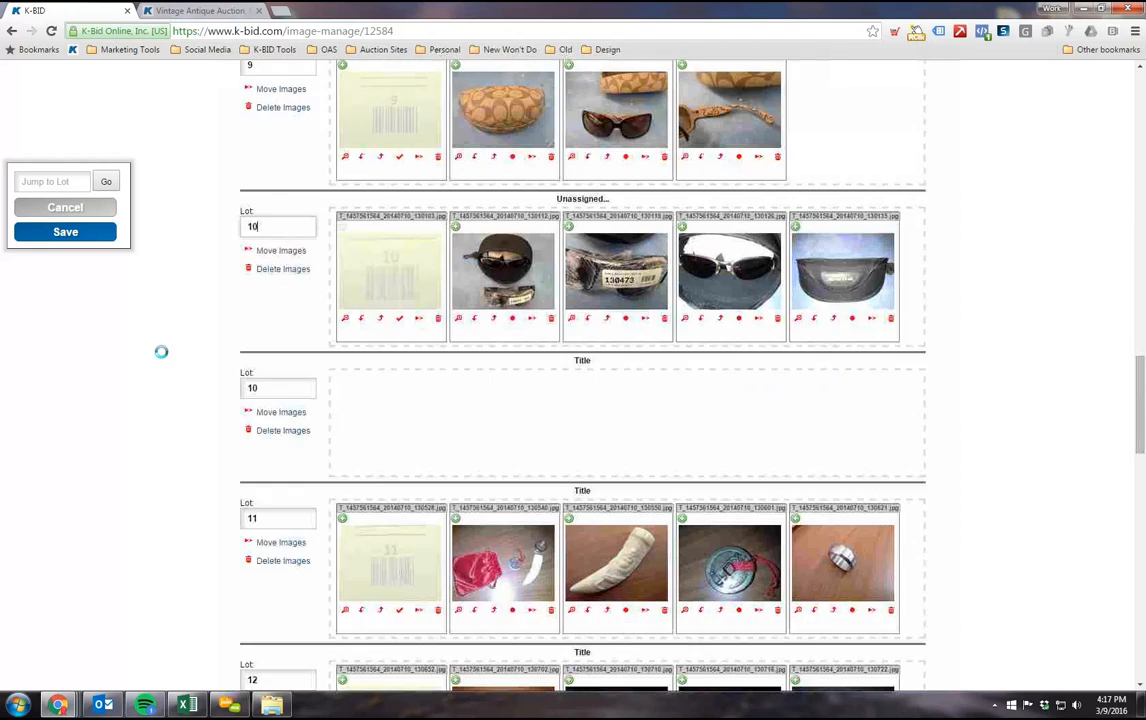
Step: Move the number 14 barcode image and the two speaker images from lot 13 to lot 14, with the barcode first
scroll(178, 330, "down", 5)
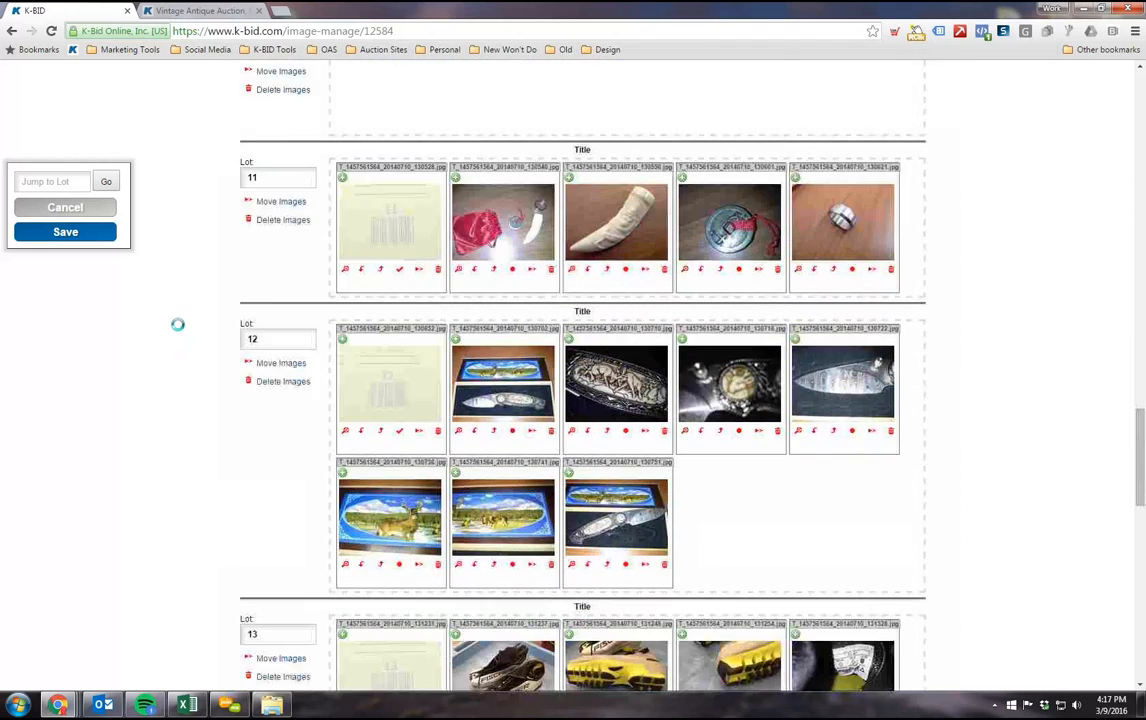
scroll(173, 311, "down", 5)
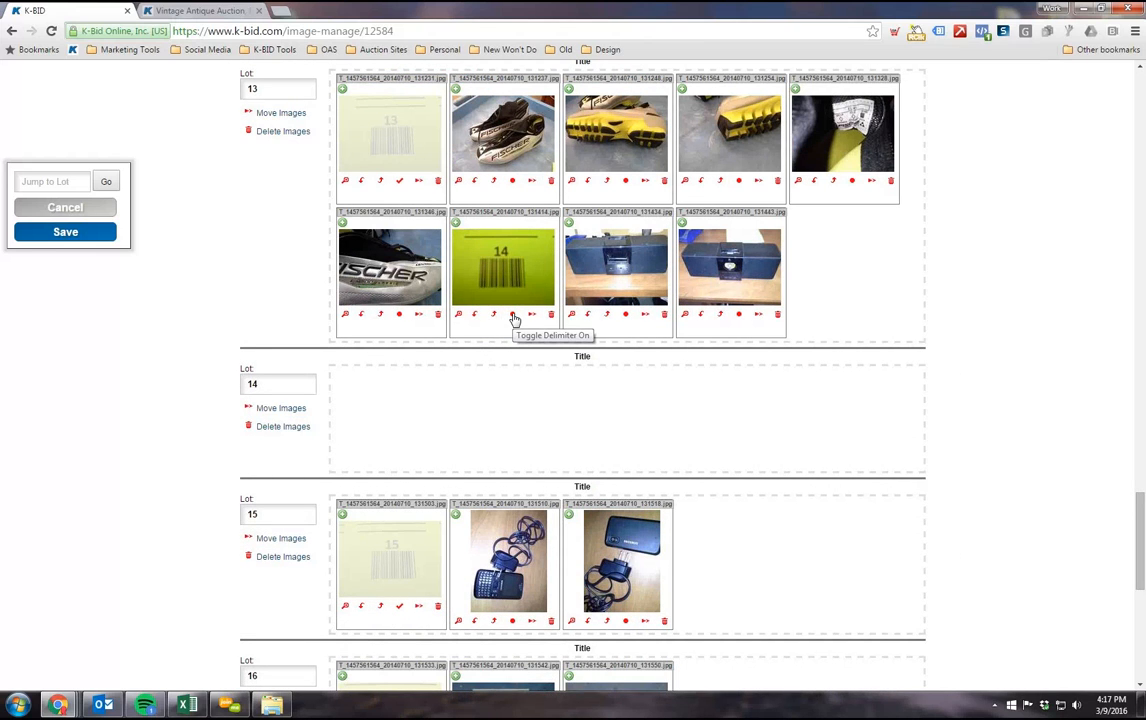
left_click_drag(700, 300, 612, 400)
left_click_drag(622, 268, 430, 420)
left_click_drag(502, 262, 340, 420)
scroll(281, 396, "down", 1)
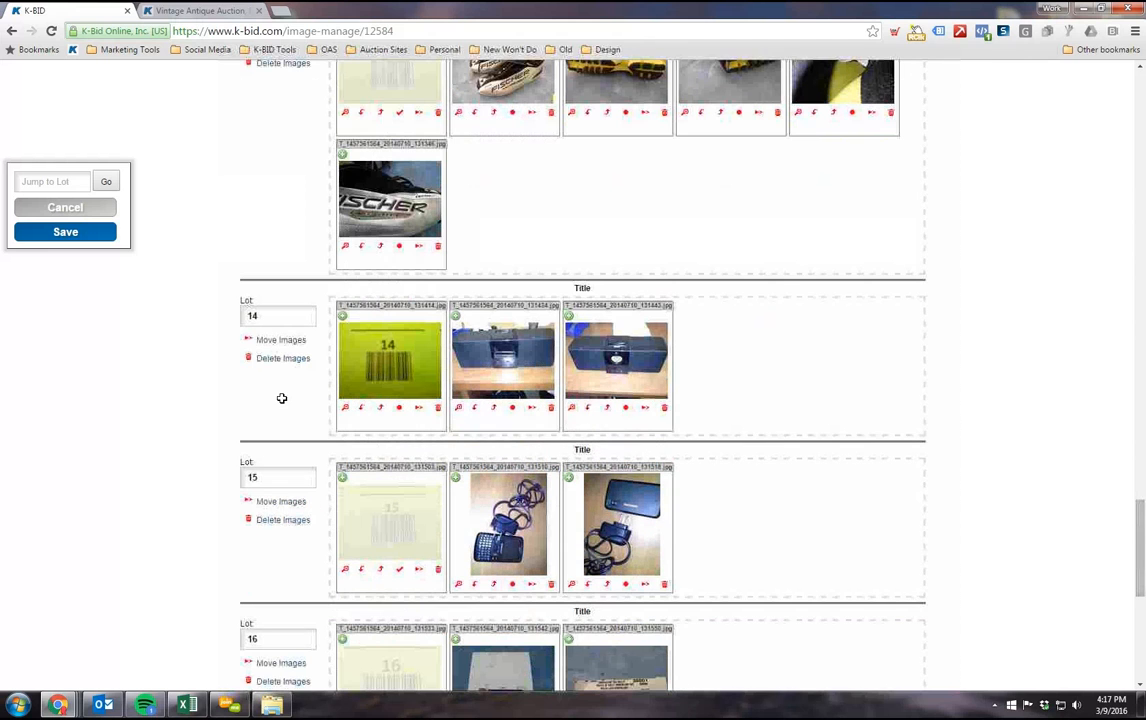
Step: Turn on the delimiter for lot 14's barcode image 20140710_131414.jpg, switching it off and on again once
left_click(399, 409)
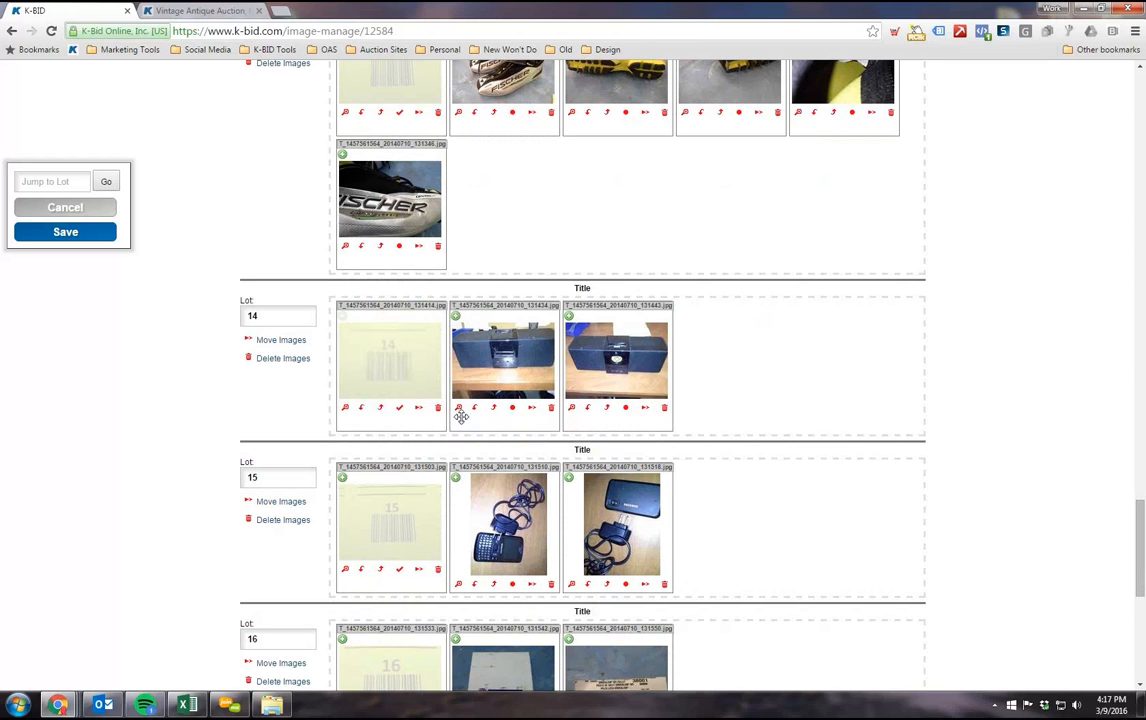
left_click(399, 409)
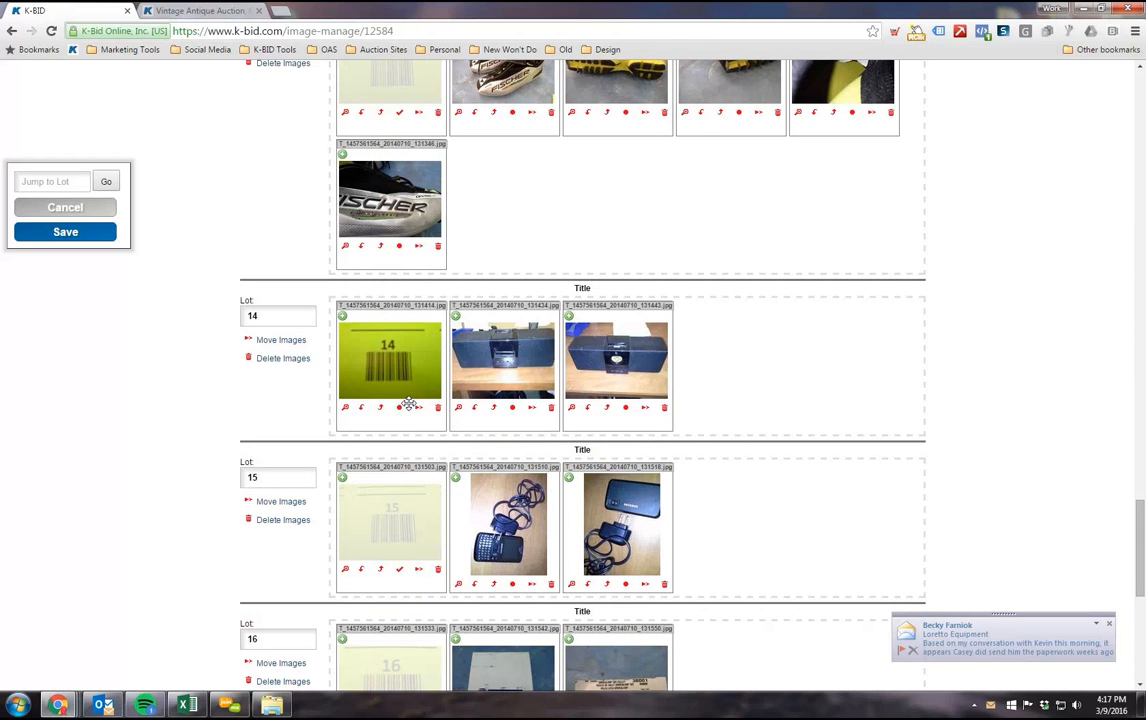
left_click(400, 409)
scroll(246, 385, "down", 3)
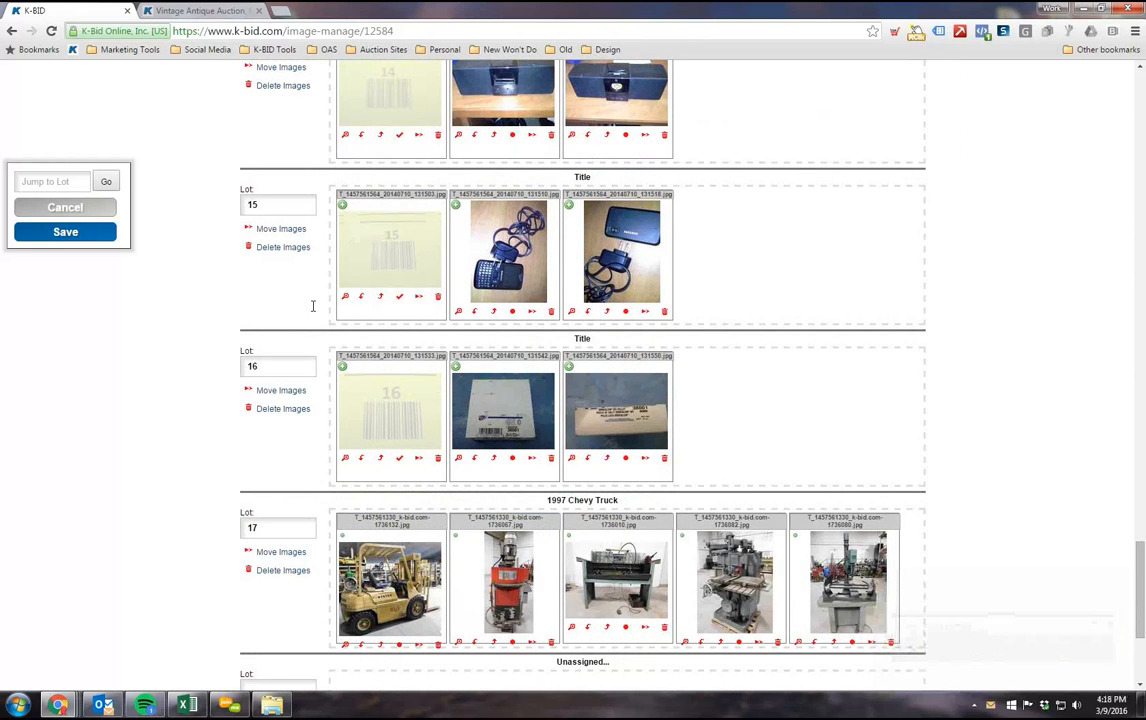
Step: Check the images assigned to lots 15 through 17 and the unassigned area, and jump back to lot 1
scroll(350, 290, "down", 2)
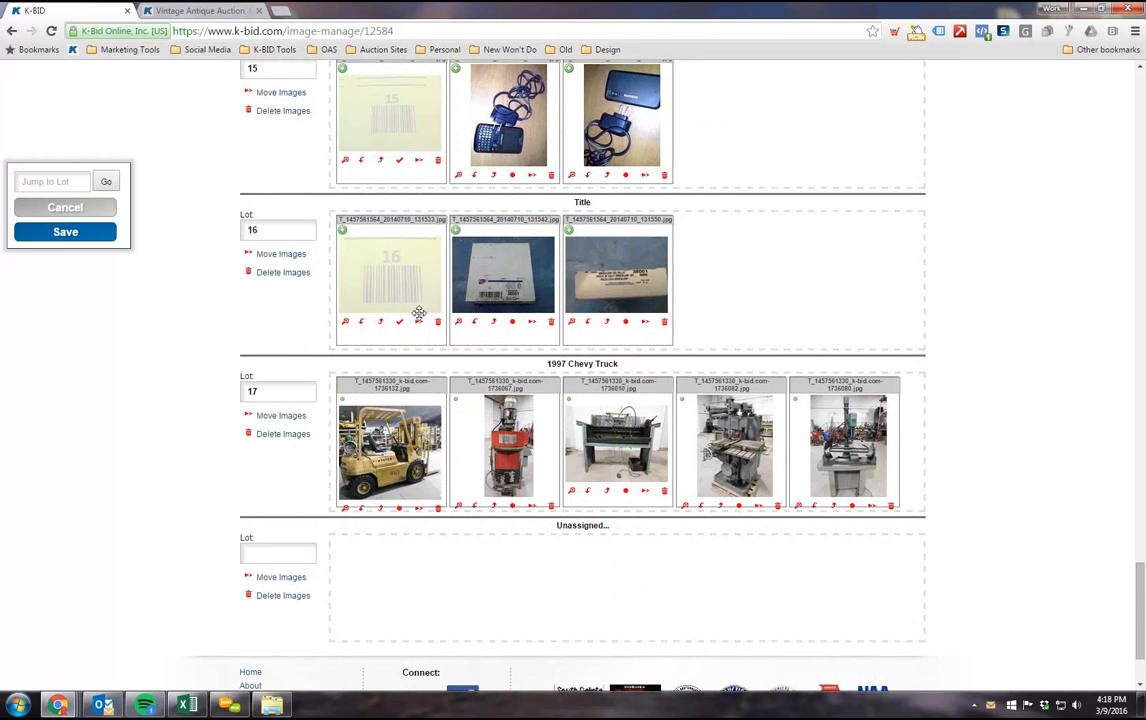
scroll(187, 357, "down", 1)
scroll(190, 350, "up", 2)
scroll(174, 362, "down", 1)
left_click(64, 186)
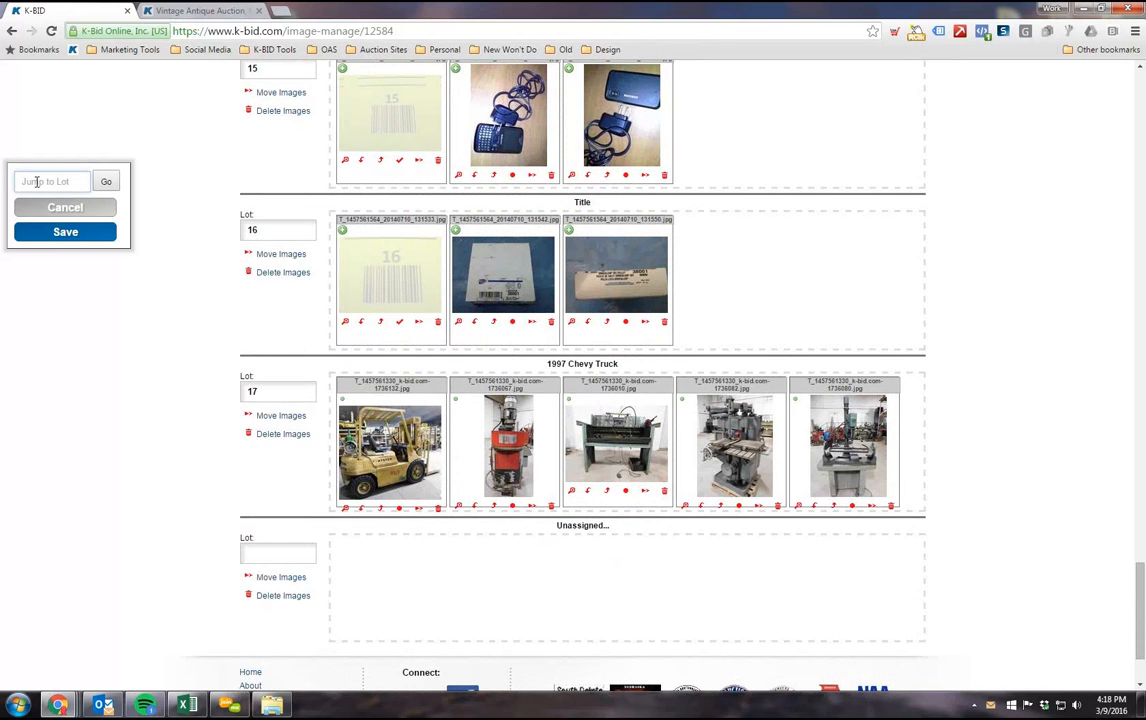
type("1")
left_click(104, 182)
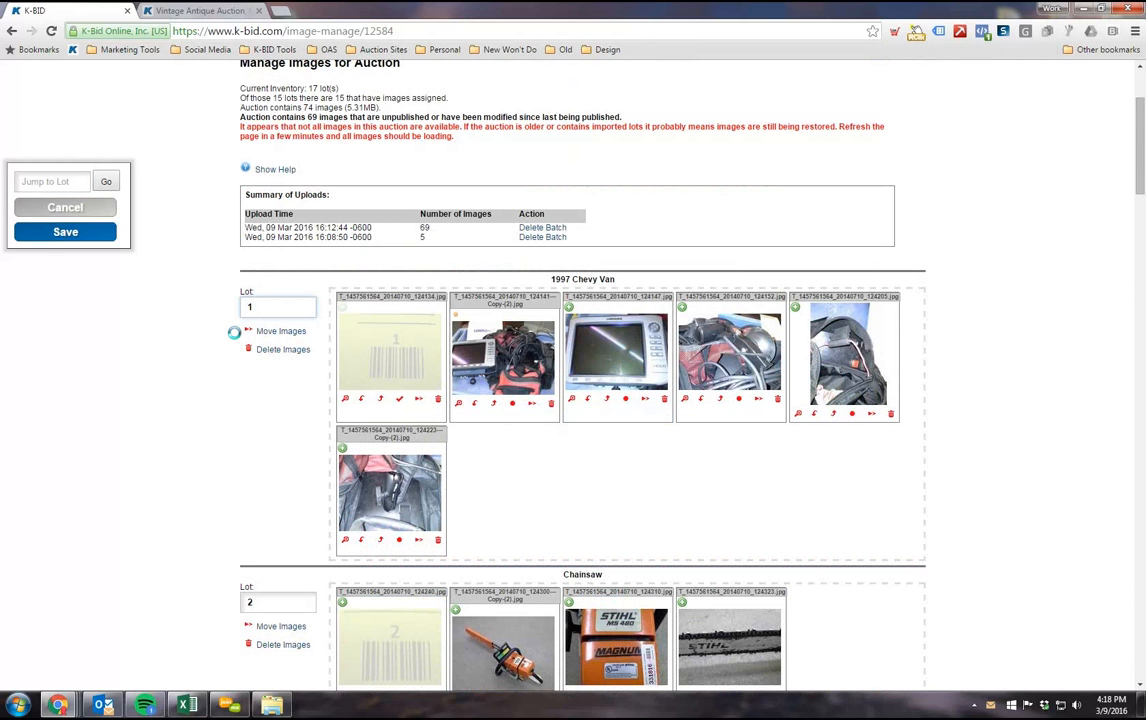
Step: Save the lot image changes, and refresh the lot list to check the image publishing progress
left_click(65, 180)
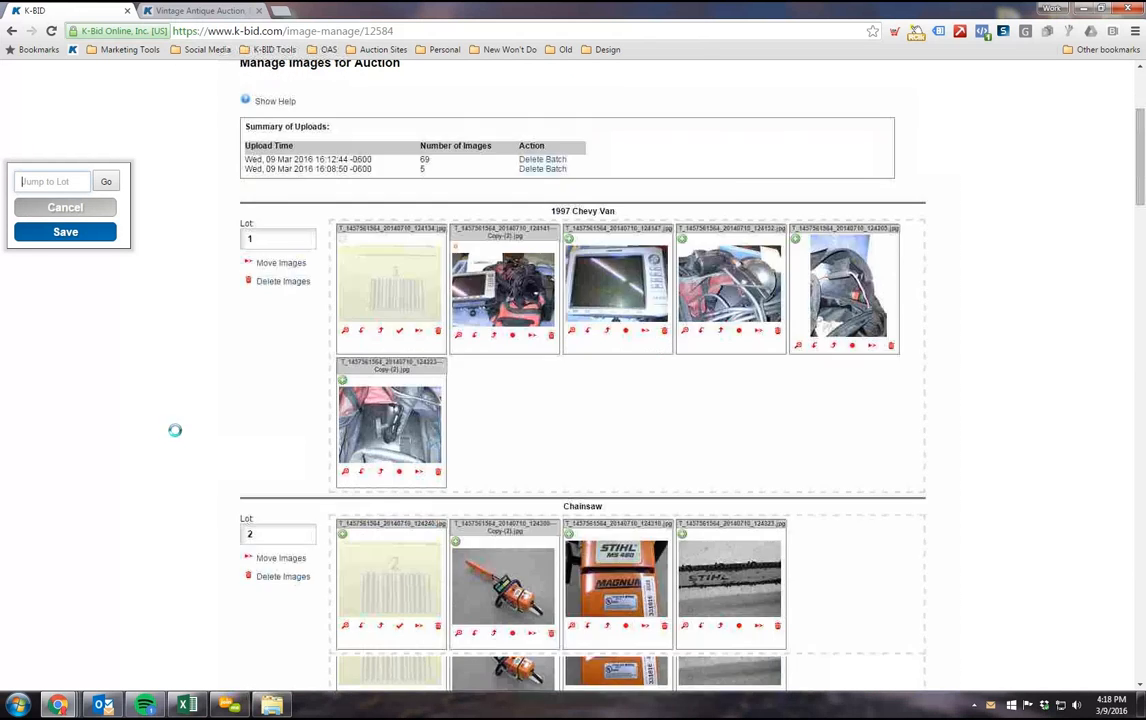
left_click(78, 234)
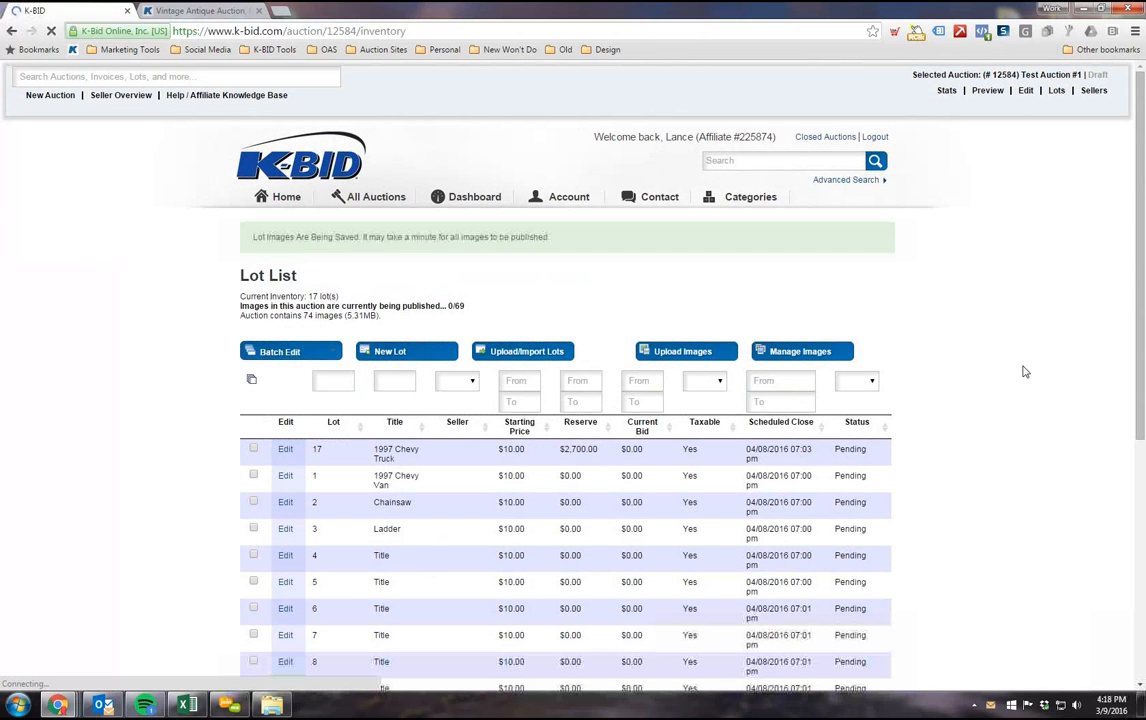
scroll(969, 403, "down", 1)
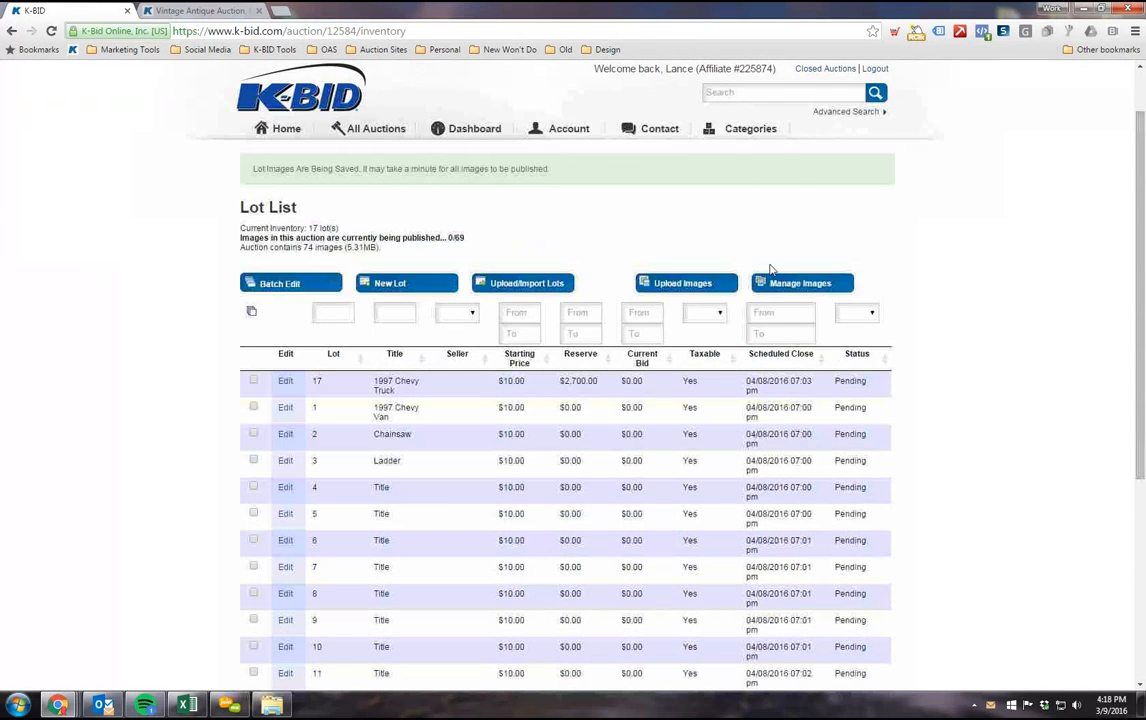
left_click(51, 30)
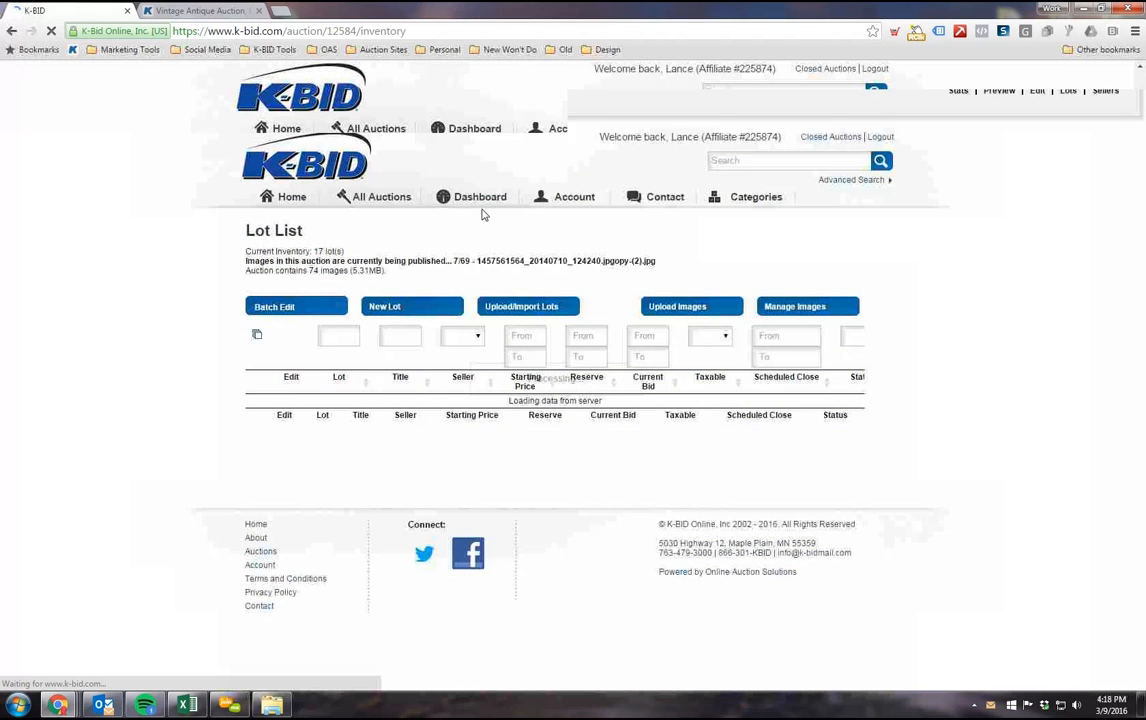
left_click_drag(655, 193, 263, 190)
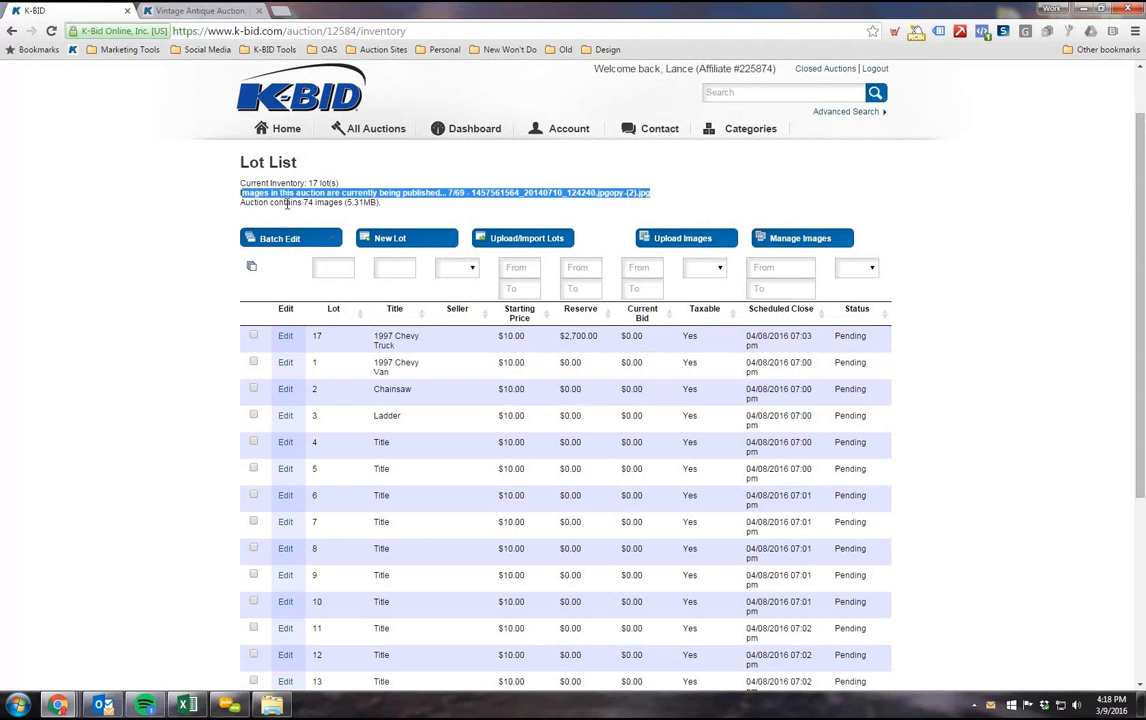
left_click(452, 194)
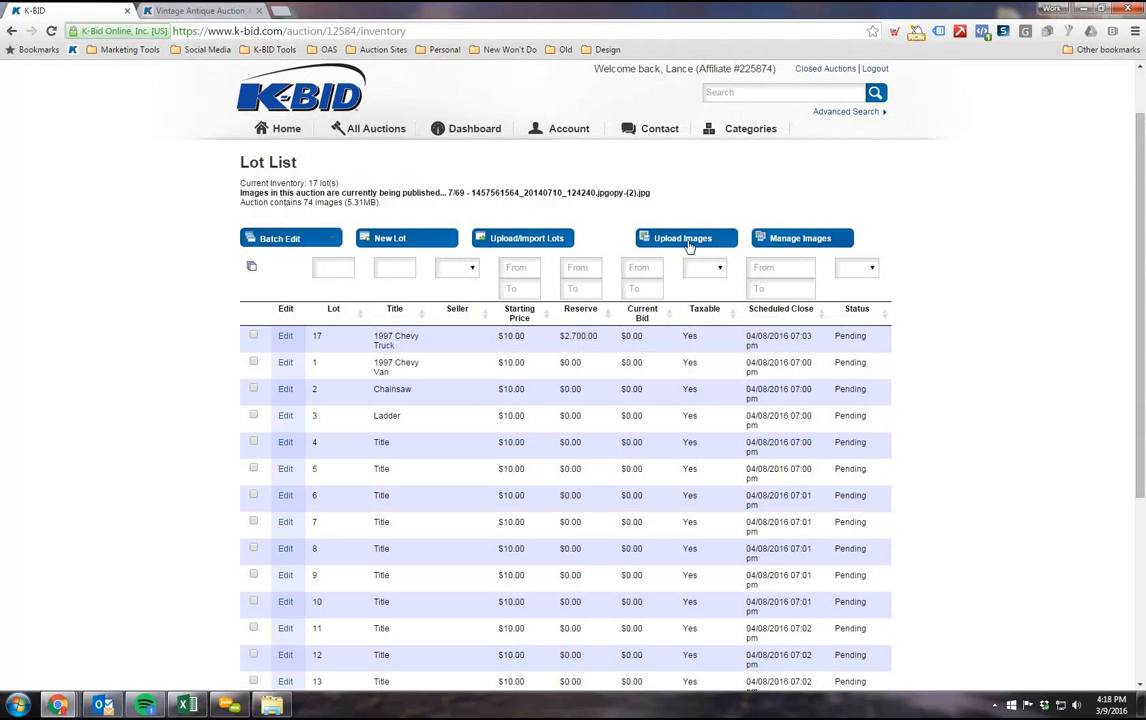
Step: Reopen image management for the auction, dismiss the publishing notice, and examine the publishing status and the images of the first lots
left_click(785, 246)
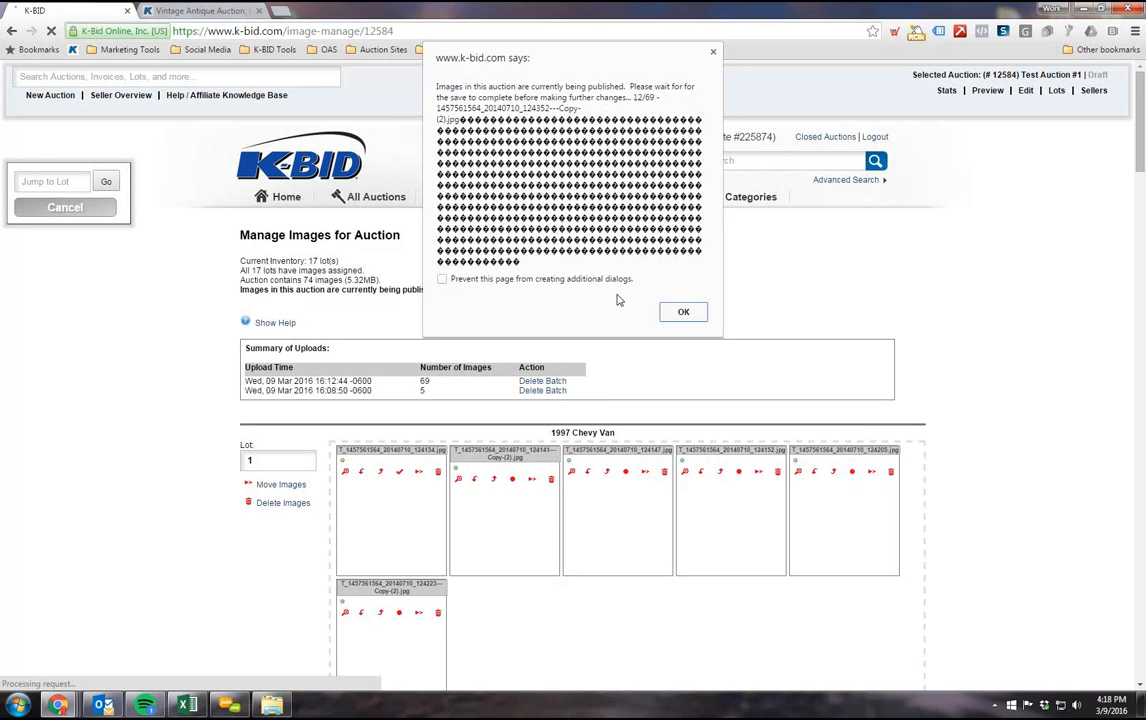
left_click(684, 314)
scroll(658, 231, "down", 1)
left_click_drag(658, 231, 255, 223)
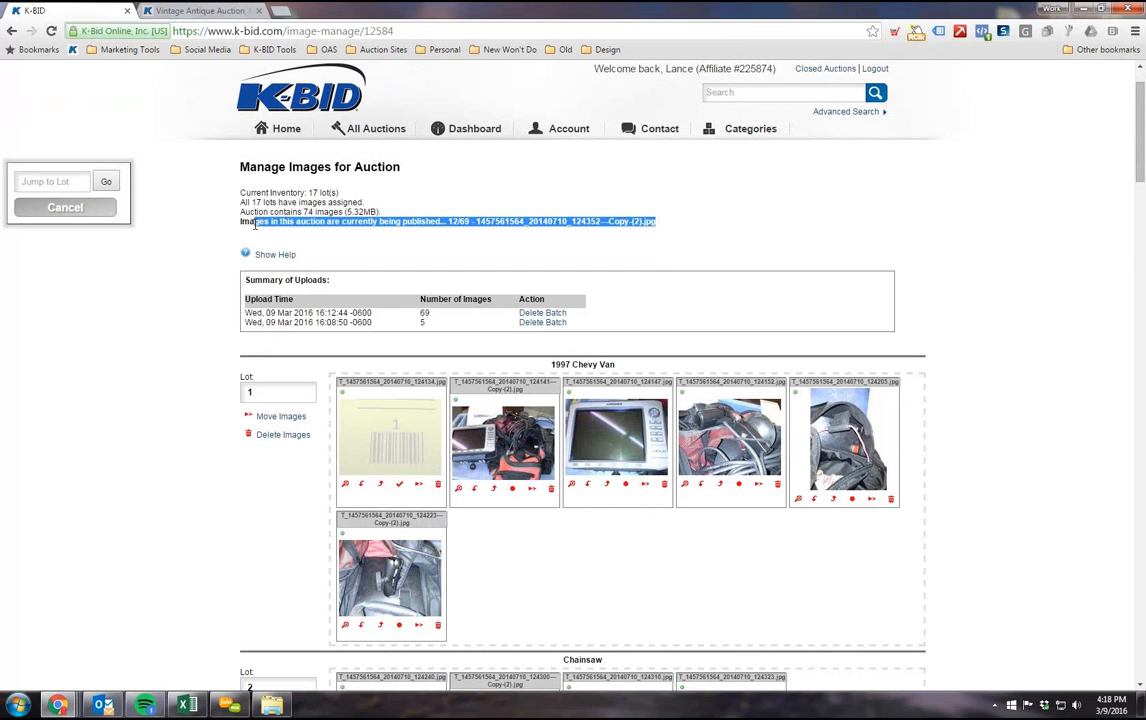
left_click(182, 428)
scroll(596, 371, "down", 2)
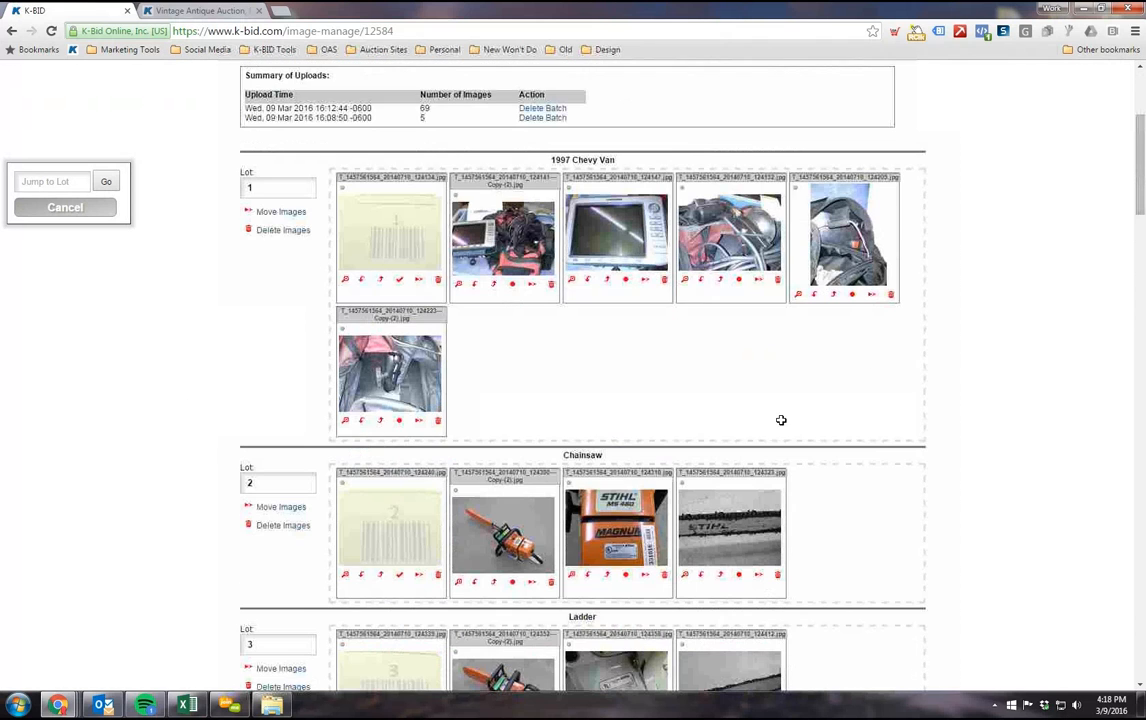
scroll(716, 471, "up", 2)
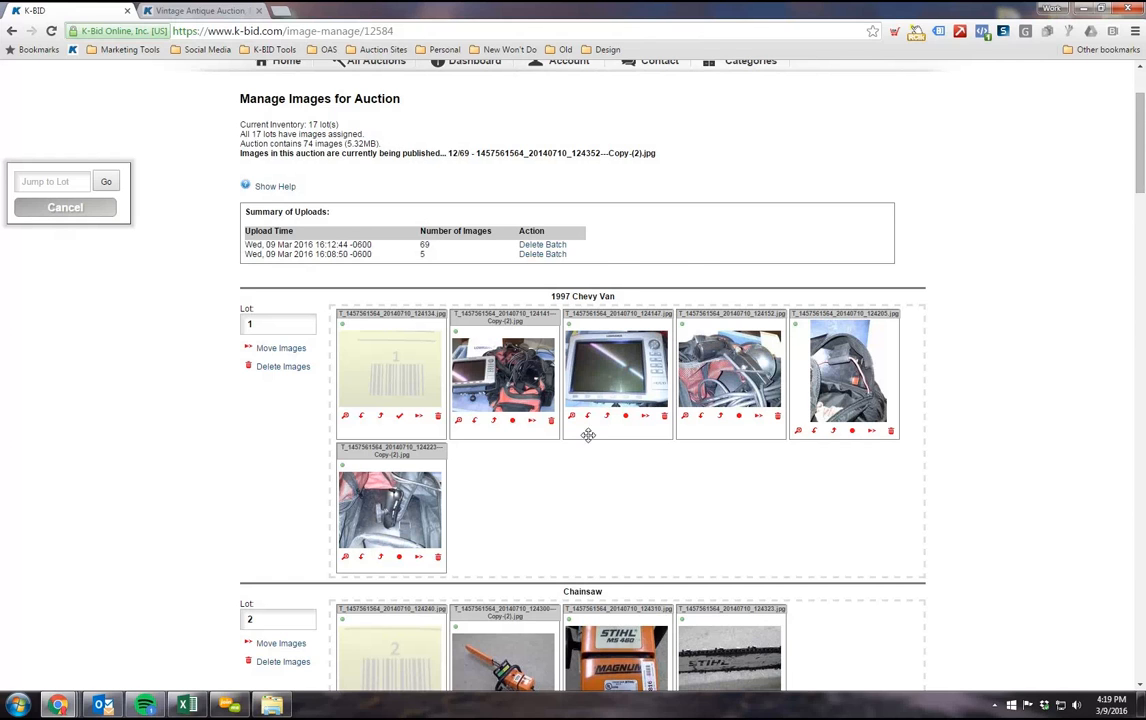
scroll(588, 435, "down", 2)
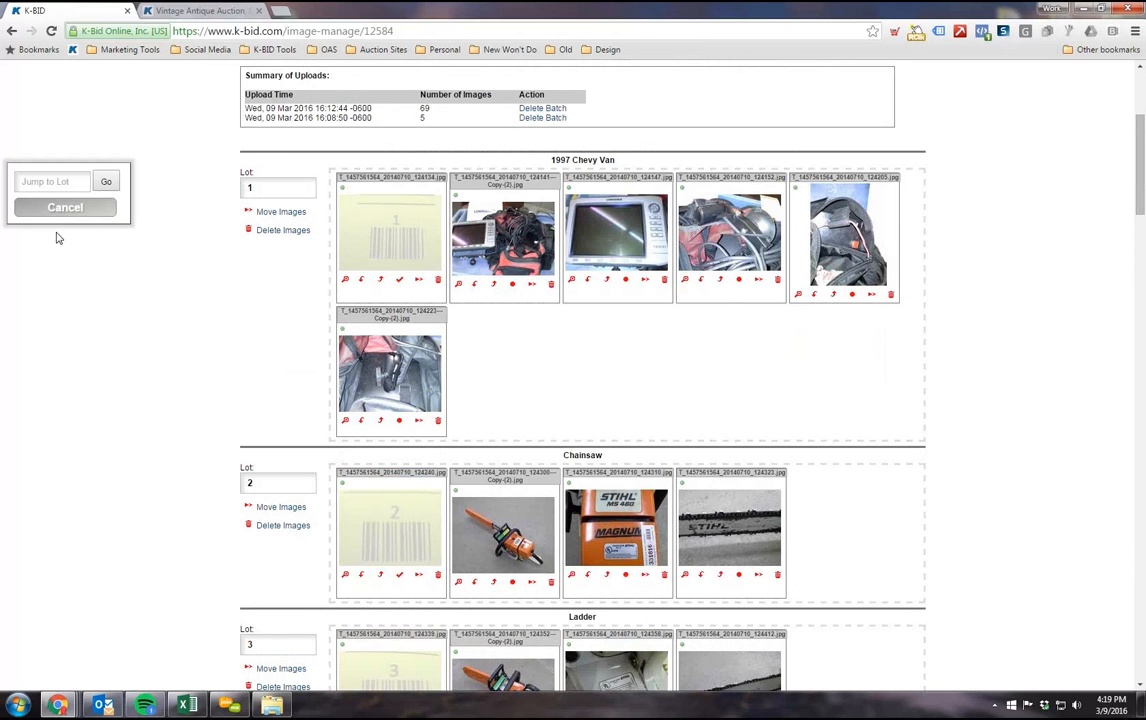
scroll(100, 330, "up", 2)
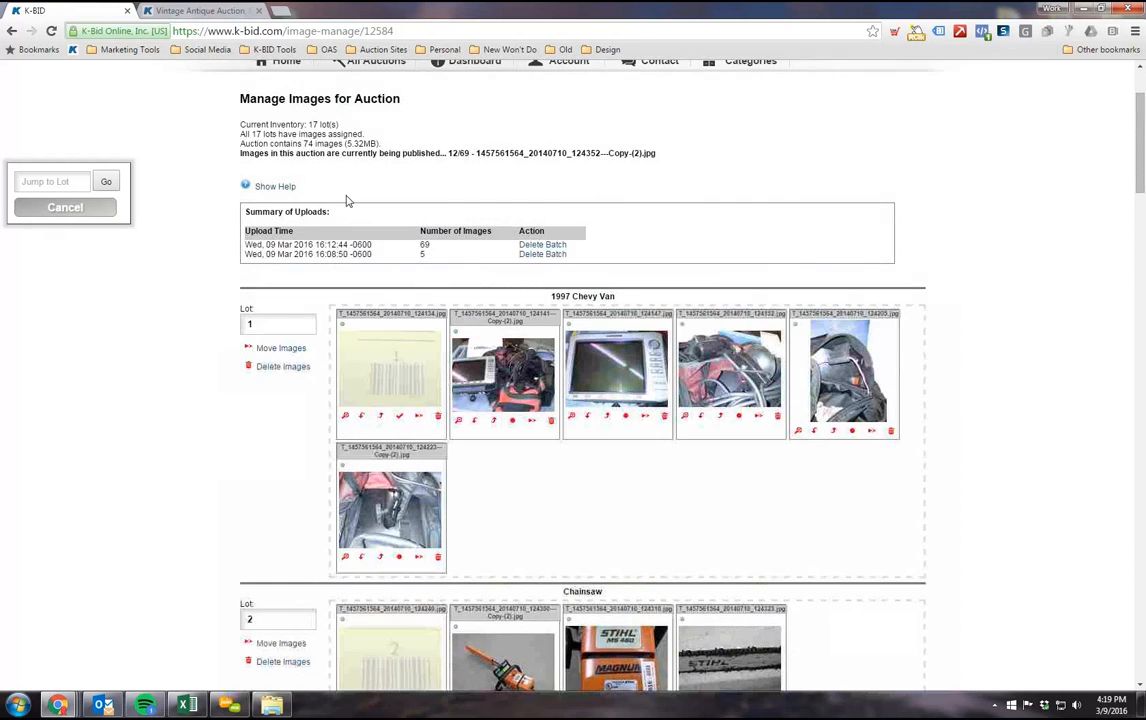
scroll(300, 350, "up", 2)
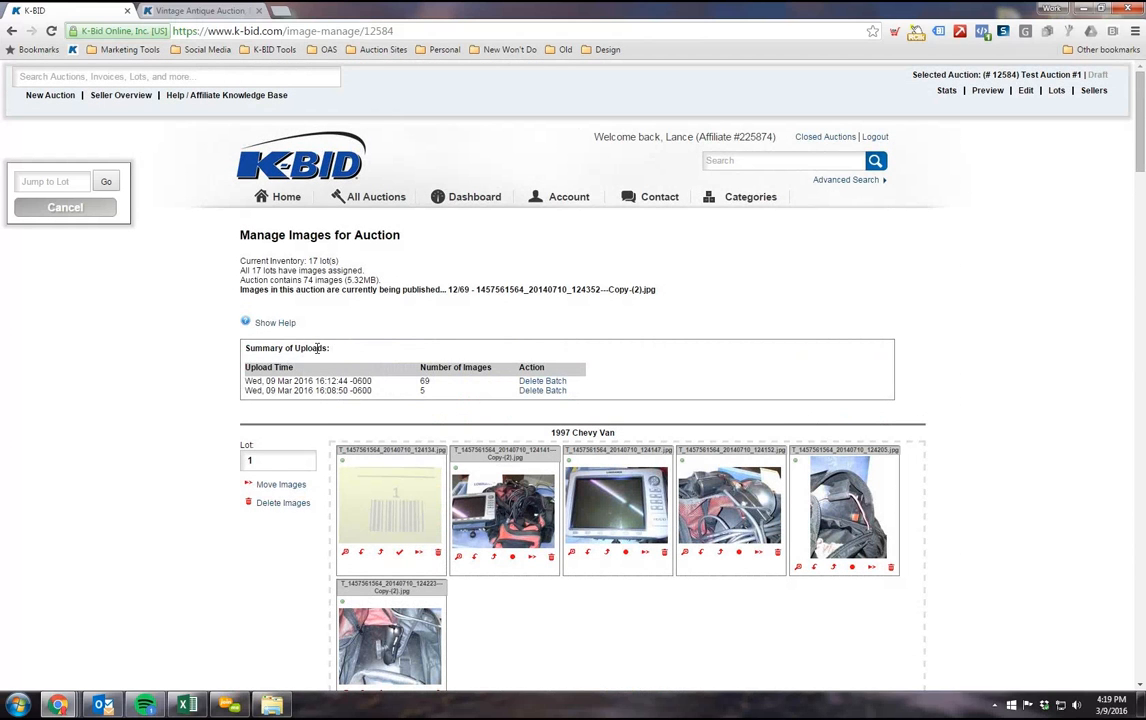
Step: Leave image management for the lot list, and review the publishing progress and the listed lots
left_click(1056, 90)
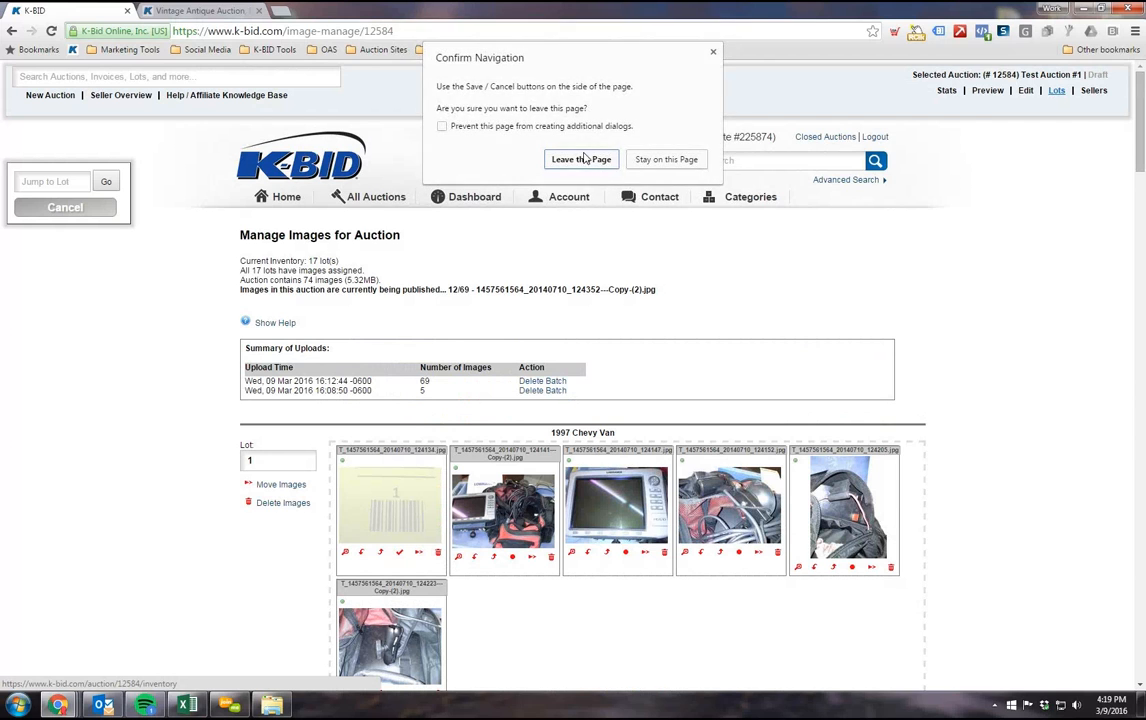
left_click(582, 158)
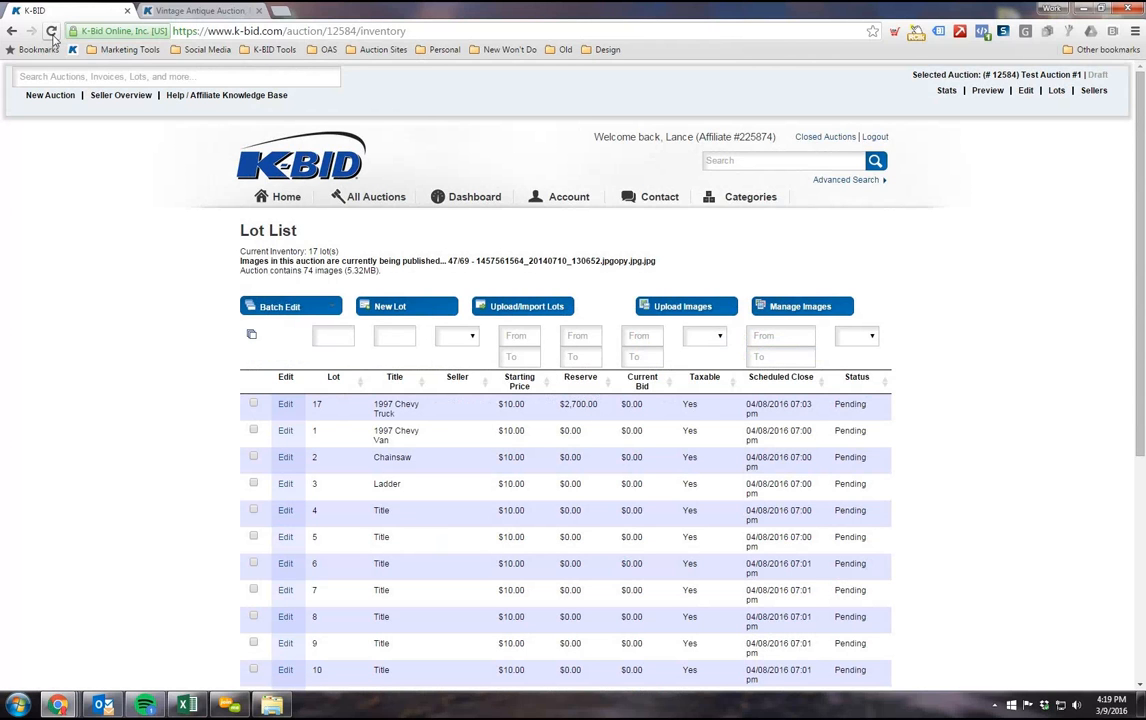
scroll(102, 396, "down", 5)
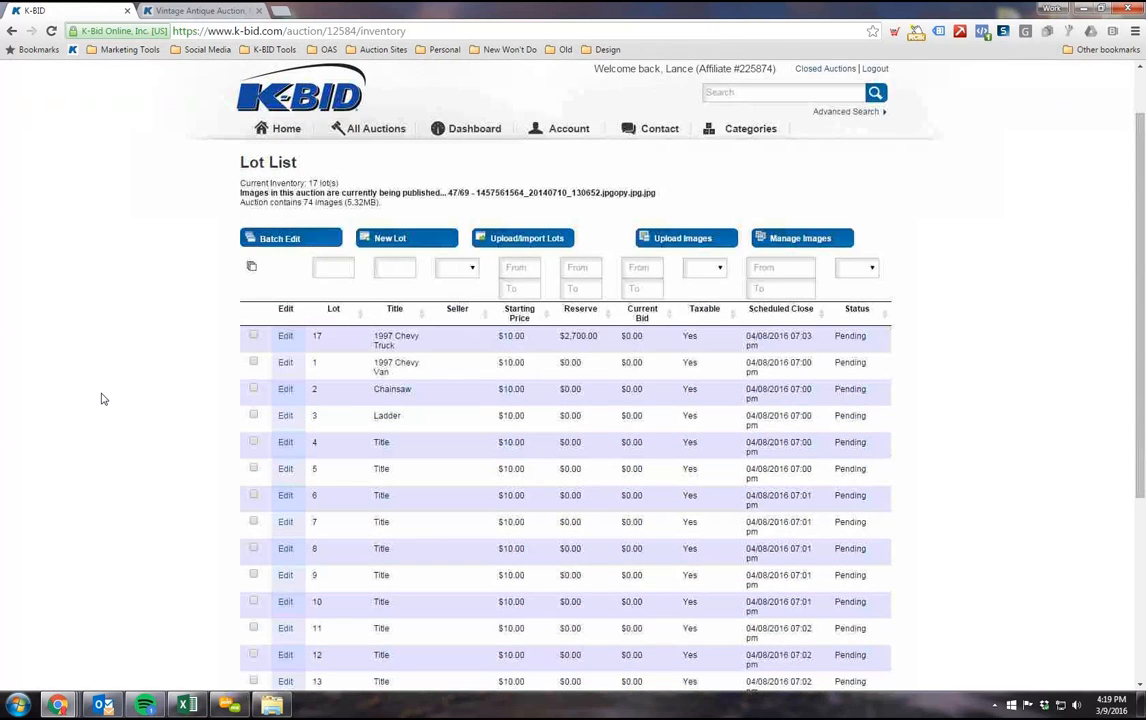
scroll(320, 290, "down", 2)
scroll(300, 235, "up", 4)
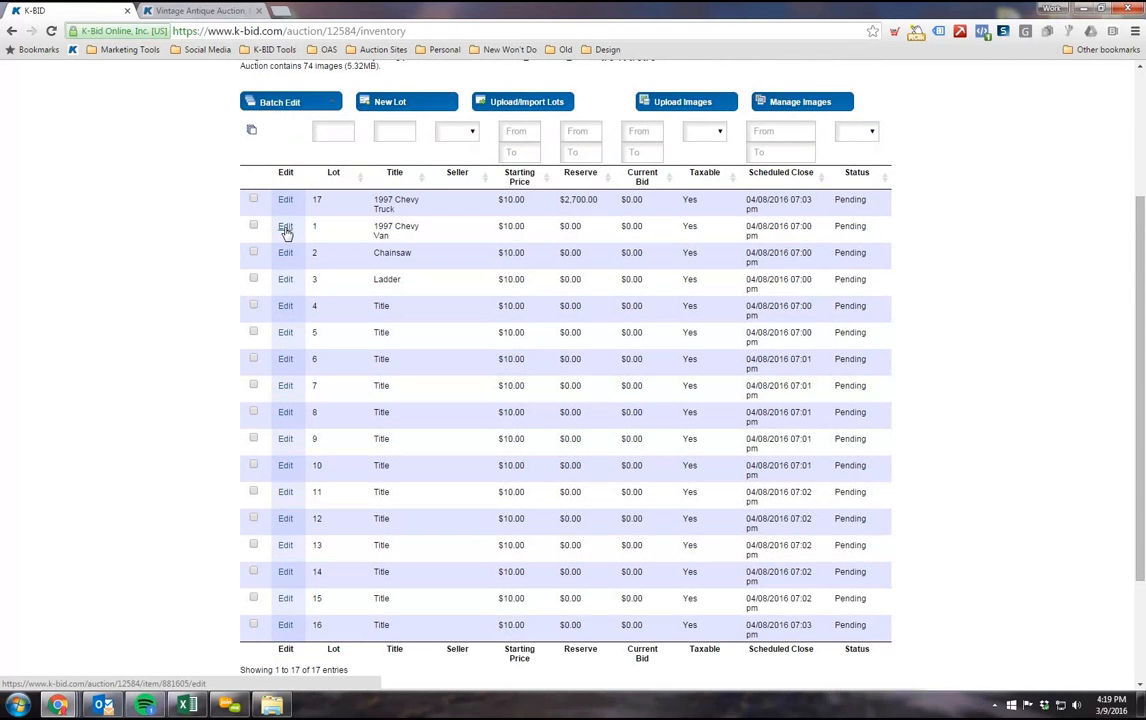
Step: Open lot 1, 1997 Chevy Van, for editing and examine its description and assigned images
left_click(286, 229)
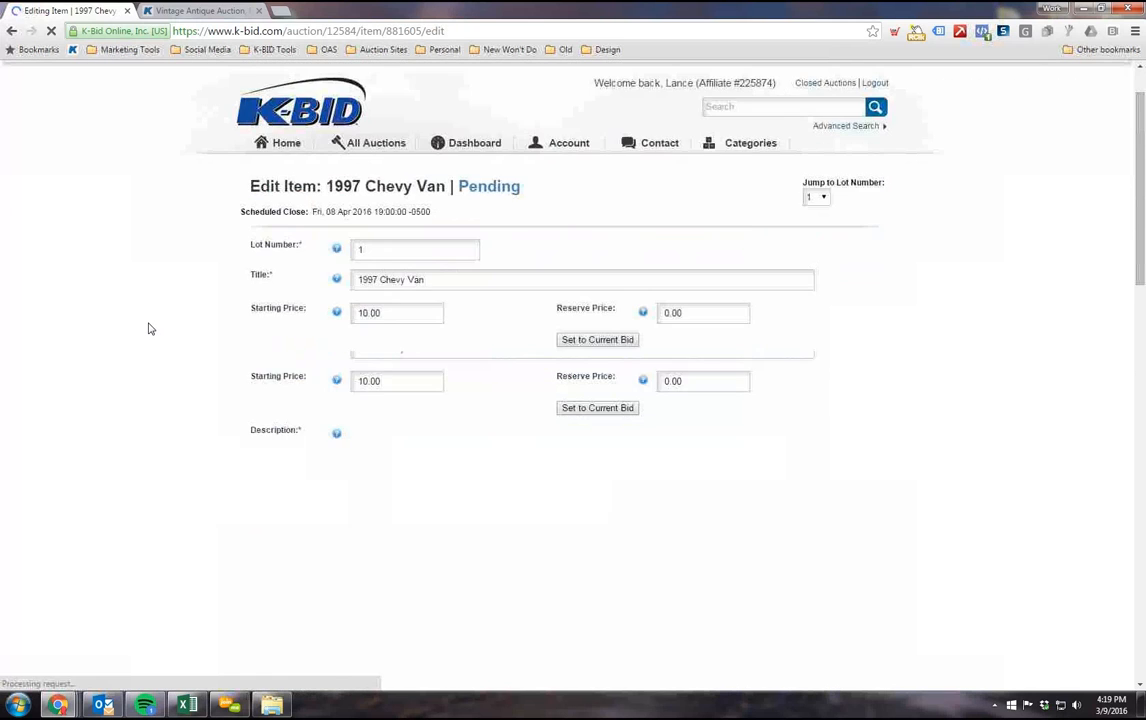
scroll(148, 328, "down", 6)
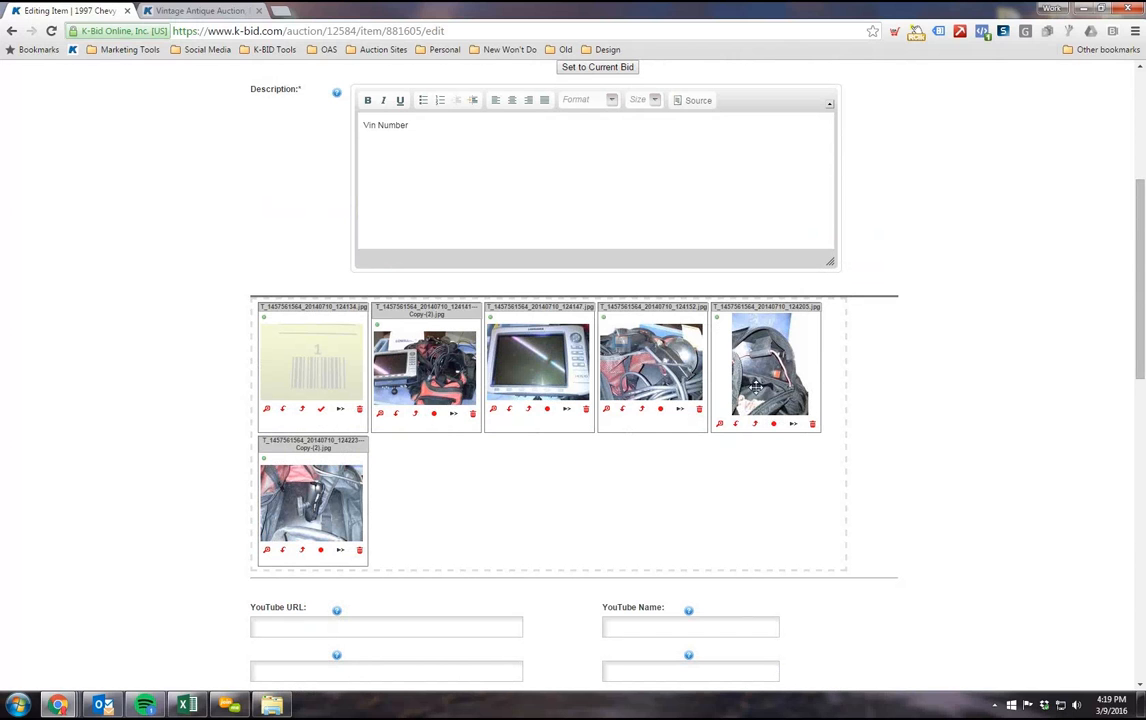
scroll(565, 272, "down", 2)
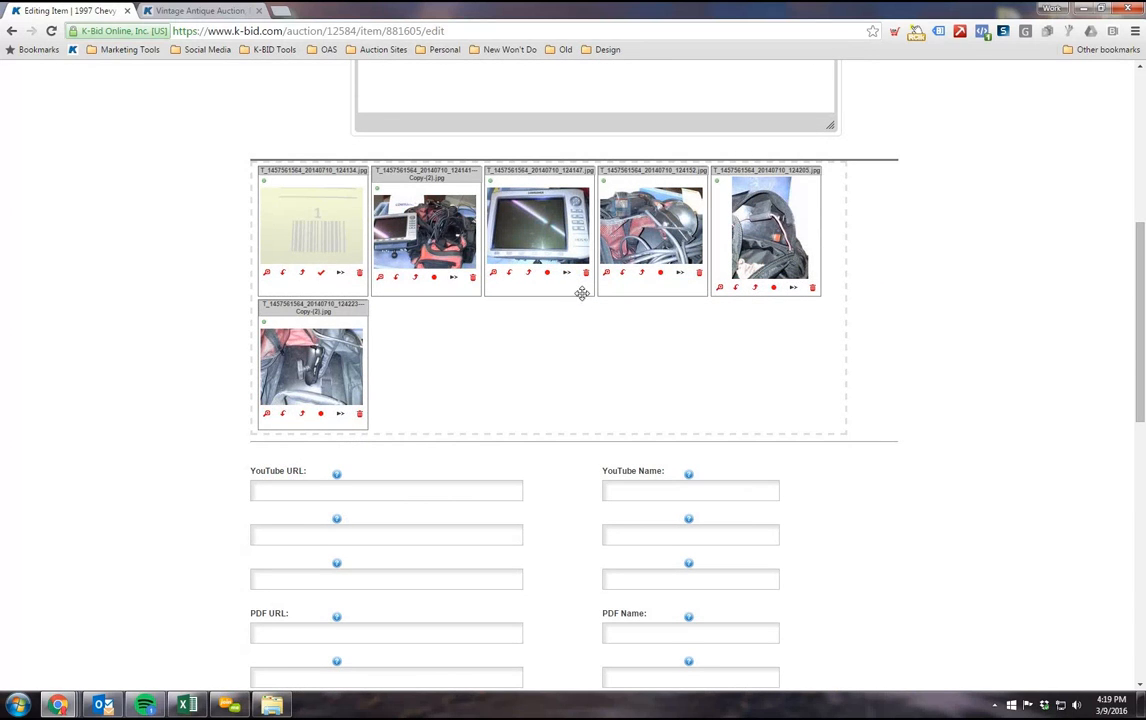
scroll(400, 420, "up", 1)
scroll(585, 463, "up", 3)
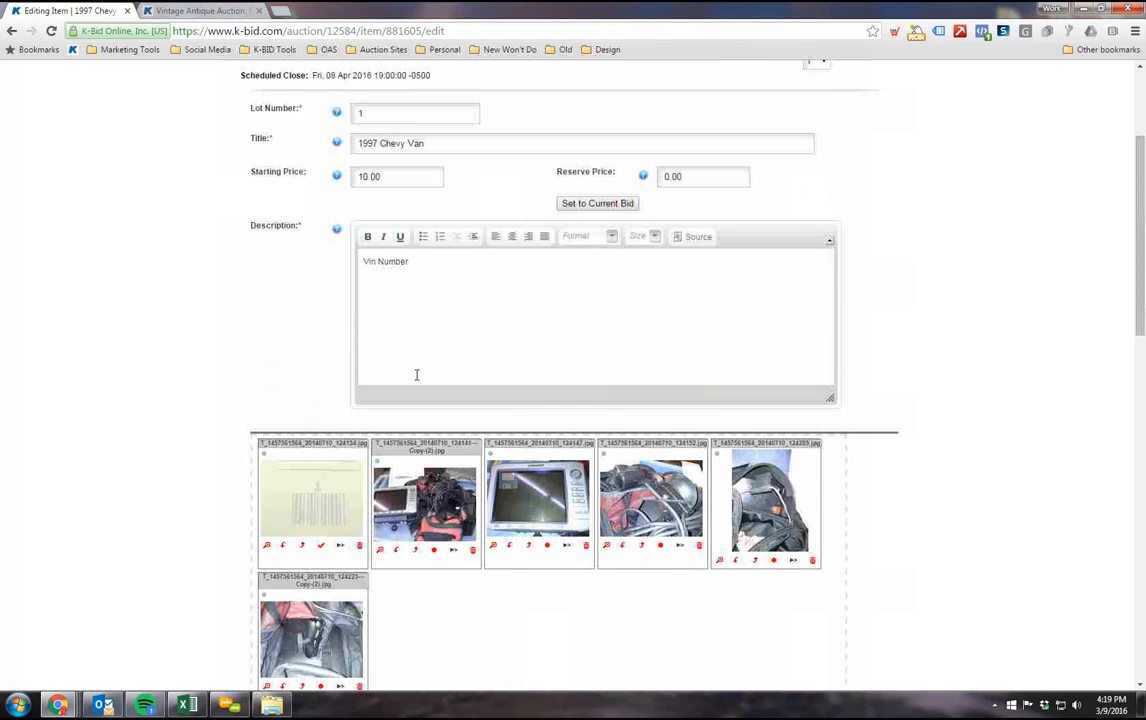
scroll(637, 368, "down", 6)
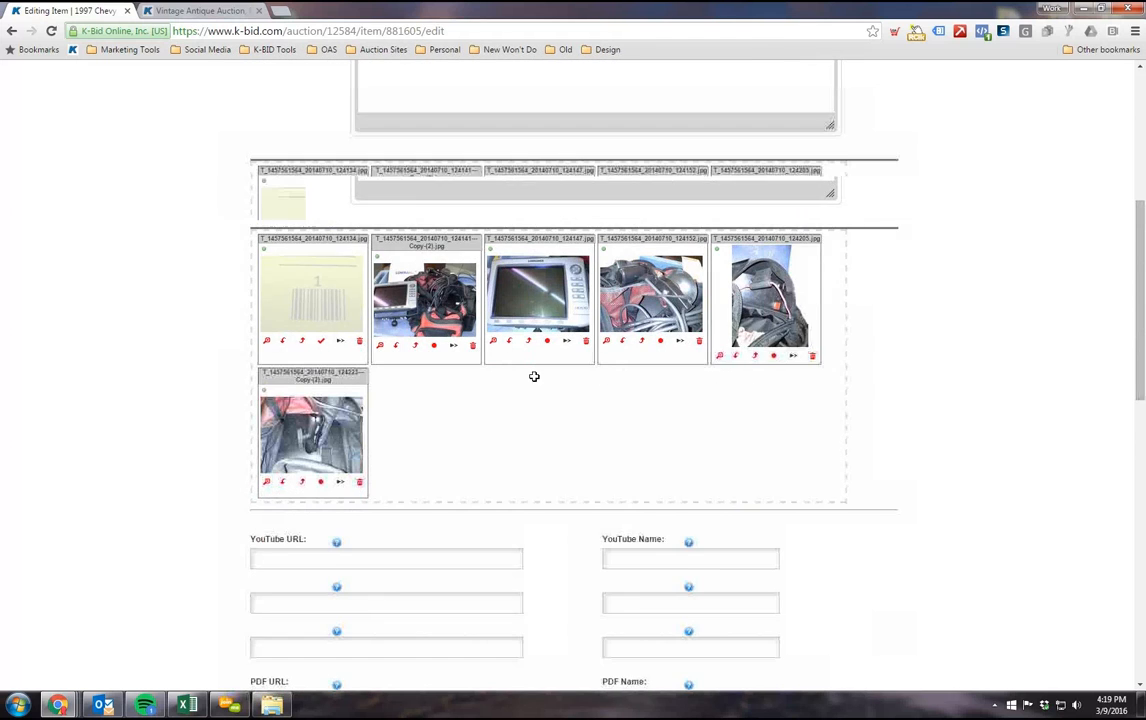
scroll(785, 345, "down", 2)
scroll(793, 350, "up", 10)
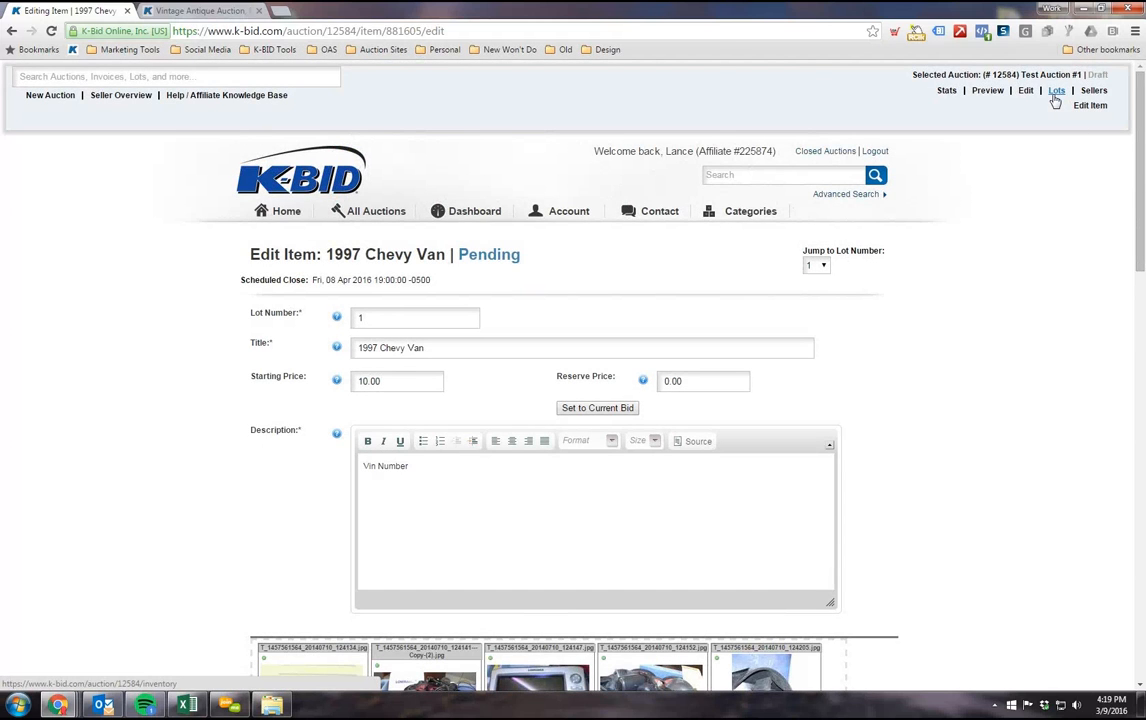
Step: Leave the lot 1 edit page without saving and open the preview of Test Auction #1
left_click(1055, 93)
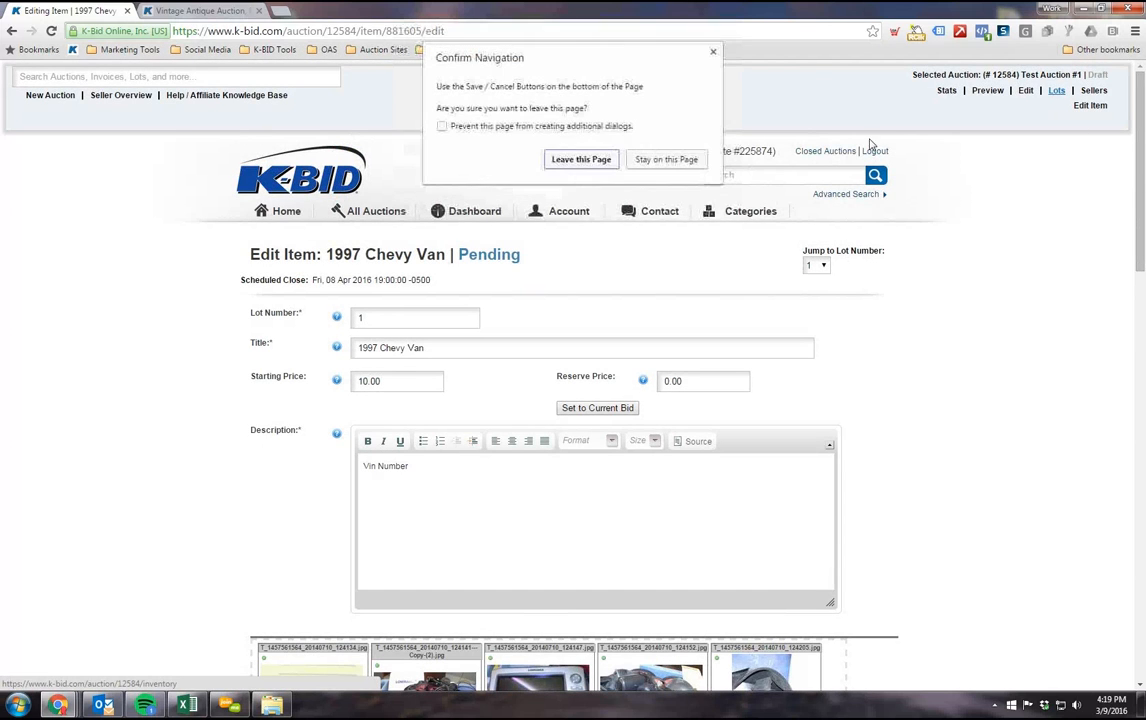
left_click(640, 161)
left_click(987, 91)
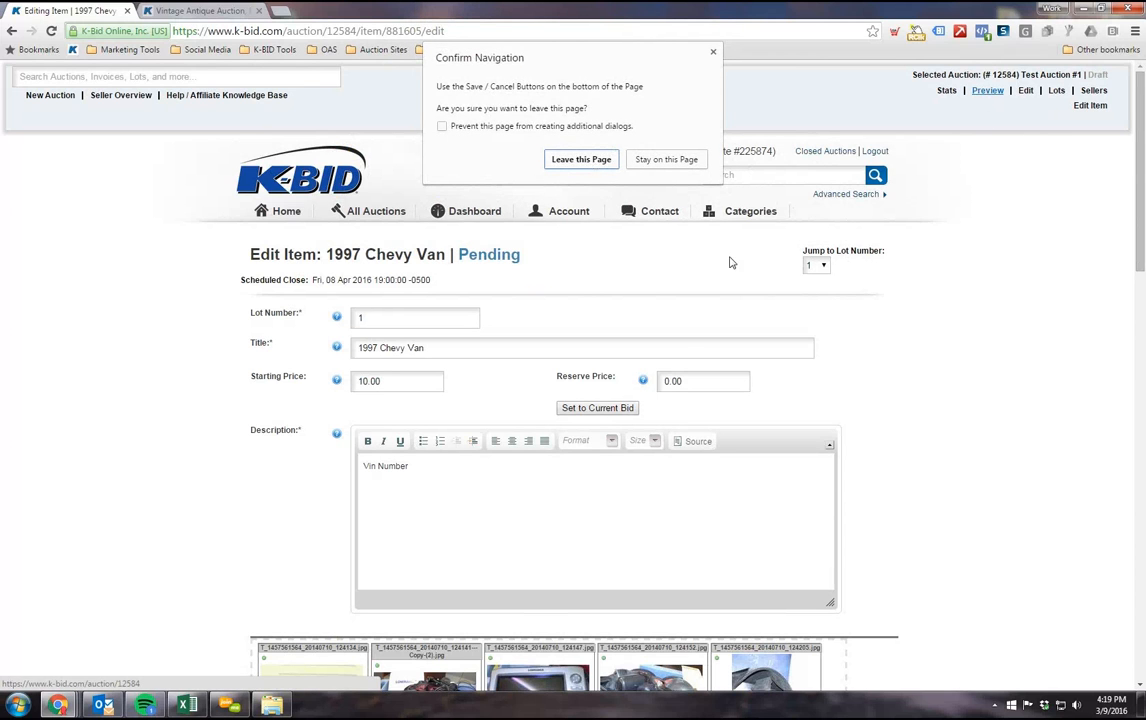
key("Return")
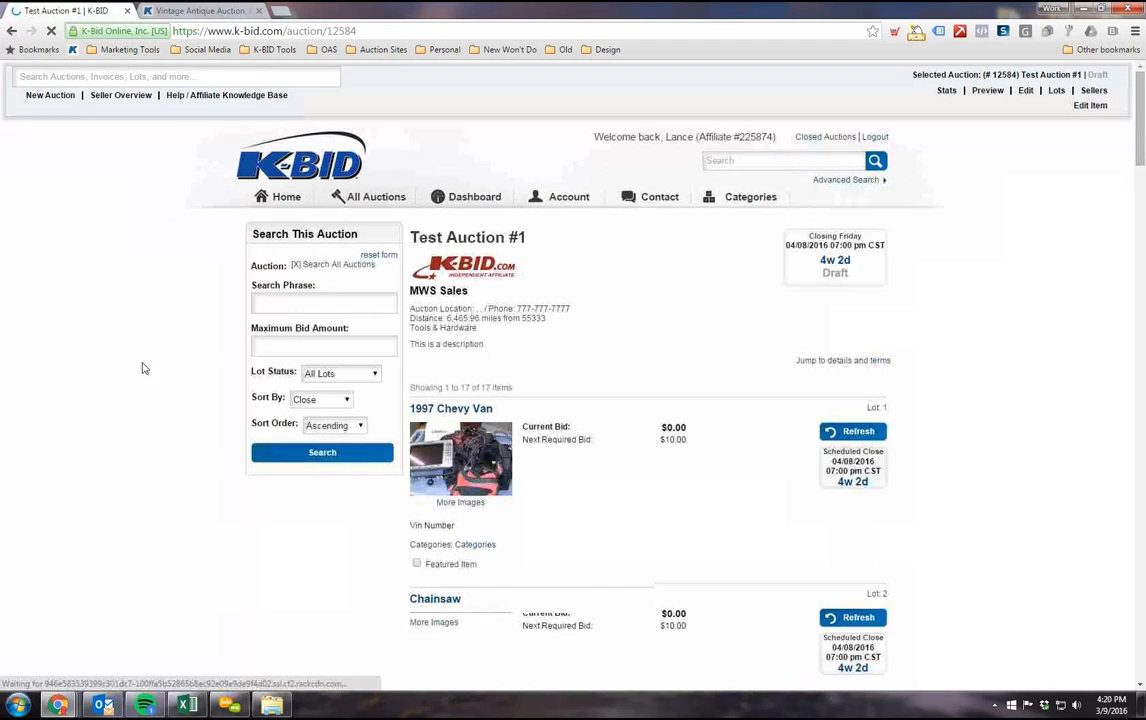
Step: Review the auction preview's lots 1 through 17, examining the main image shown for each
scroll(785, 344, "down", 1)
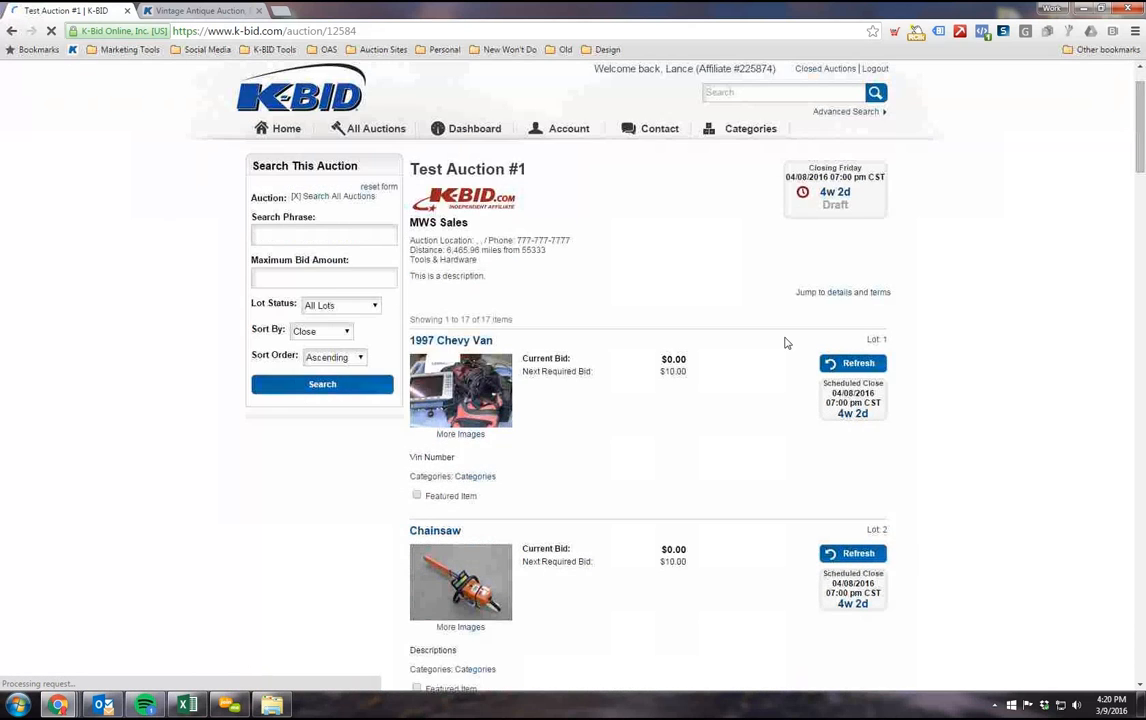
scroll(570, 292, "down", 2)
scroll(652, 337, "down", 1)
scroll(585, 318, "down", 7)
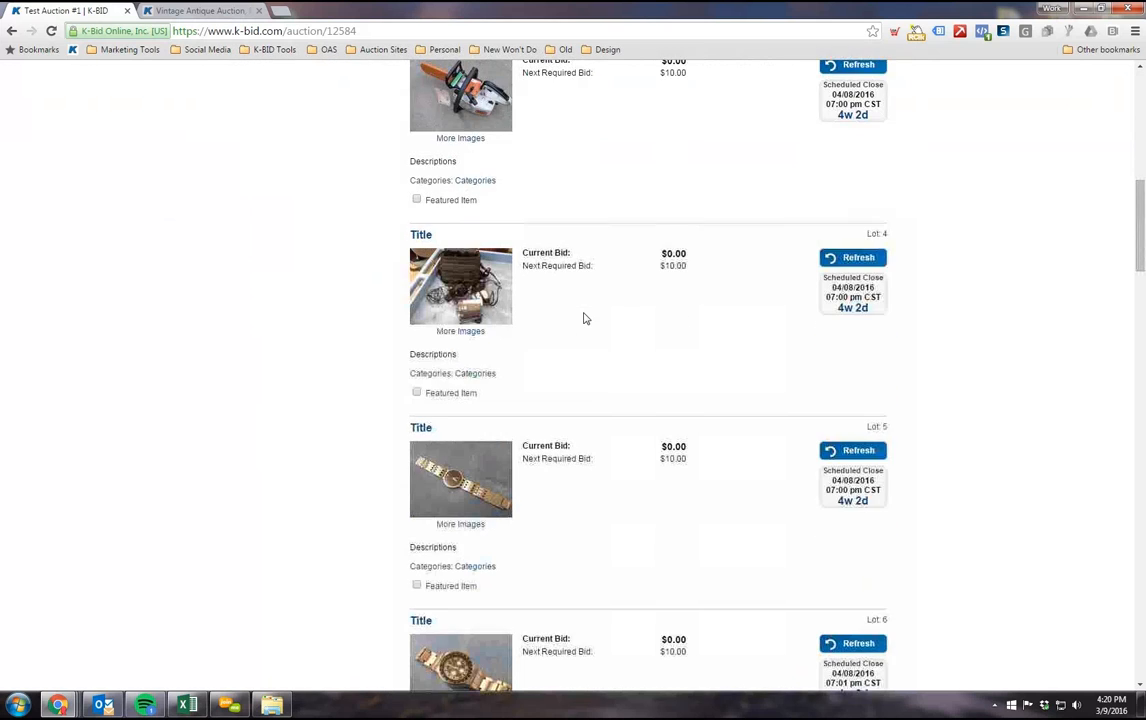
scroll(585, 318, "down", 11)
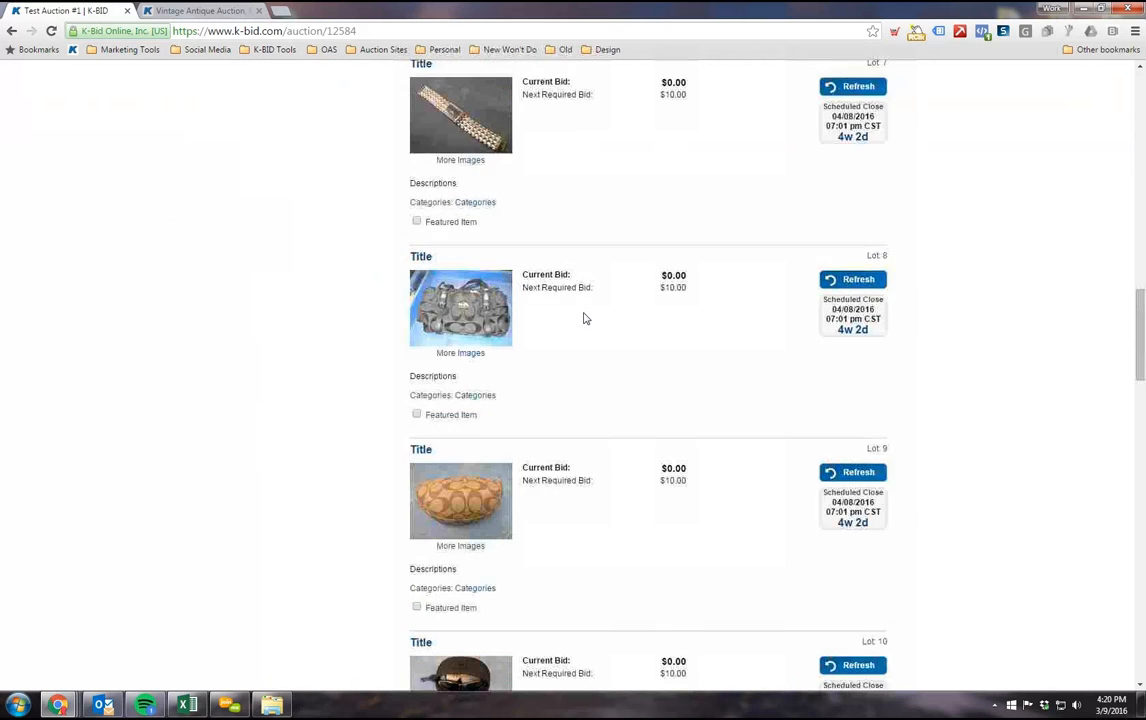
scroll(585, 318, "down", 10)
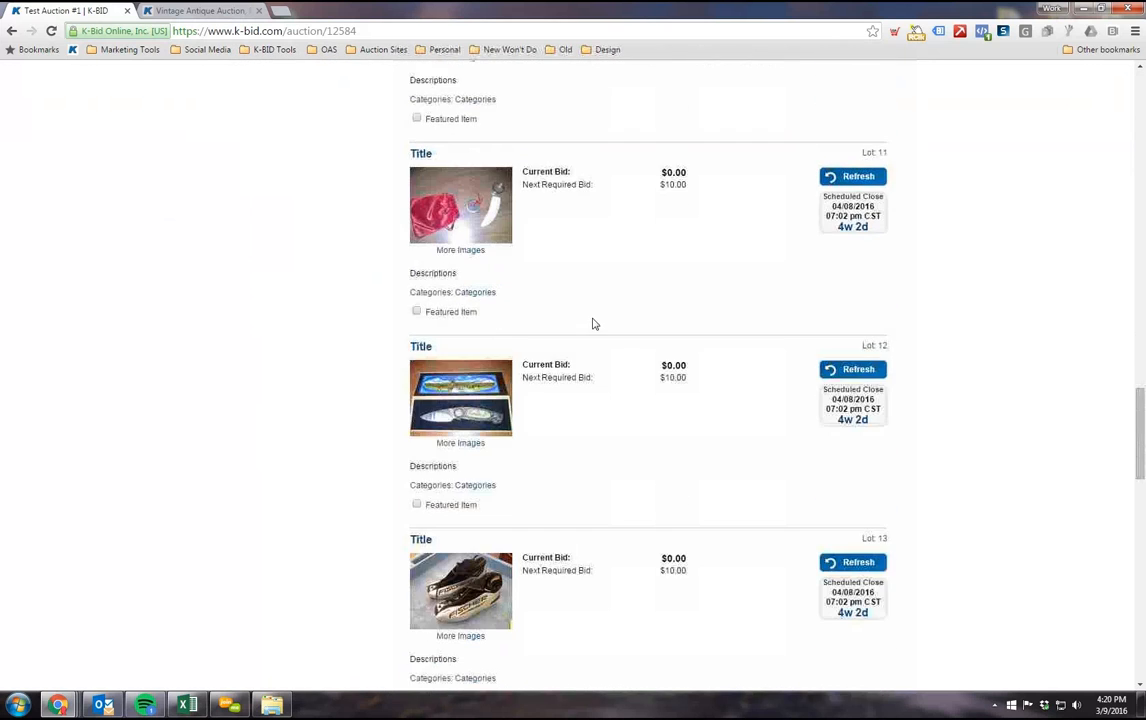
scroll(593, 323, "down", 8)
scroll(598, 330, "down", 3)
scroll(595, 339, "down", 3)
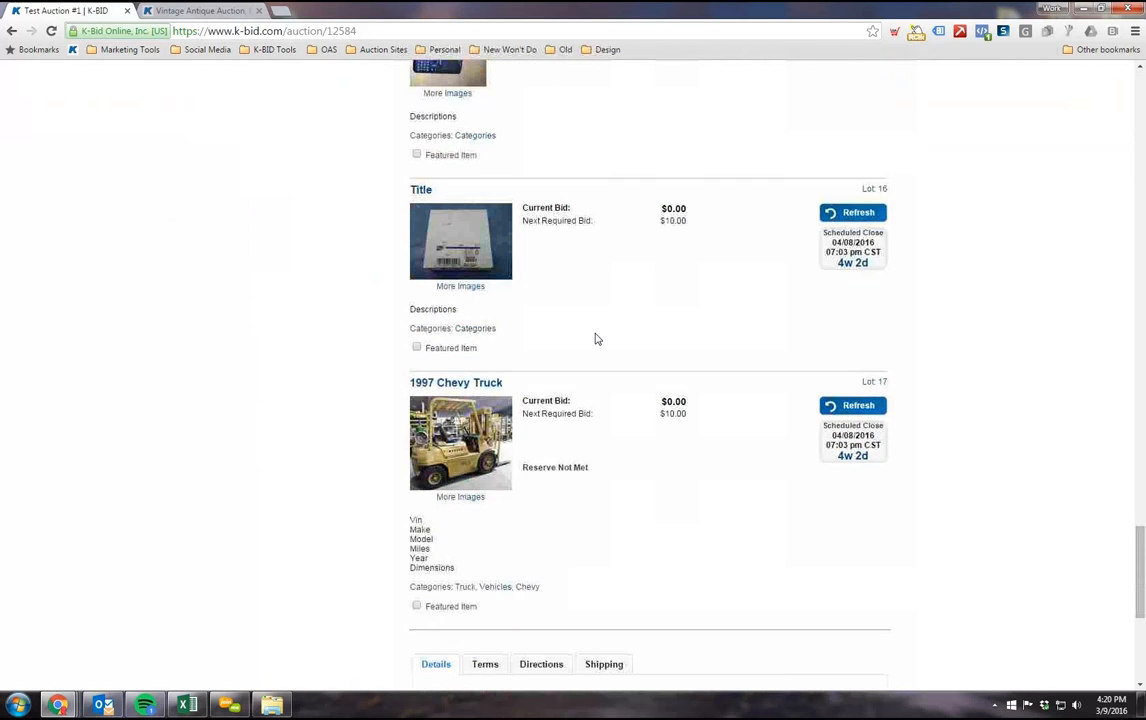
scroll(595, 339, "up", 20)
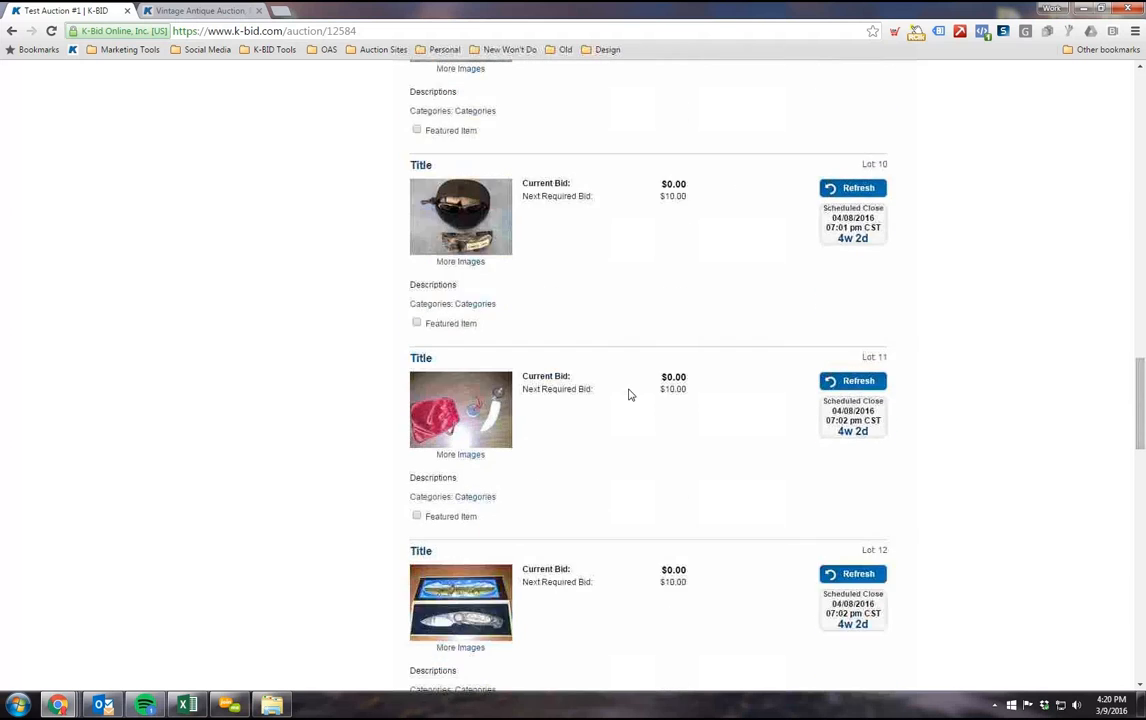
scroll(627, 397, "up", 7)
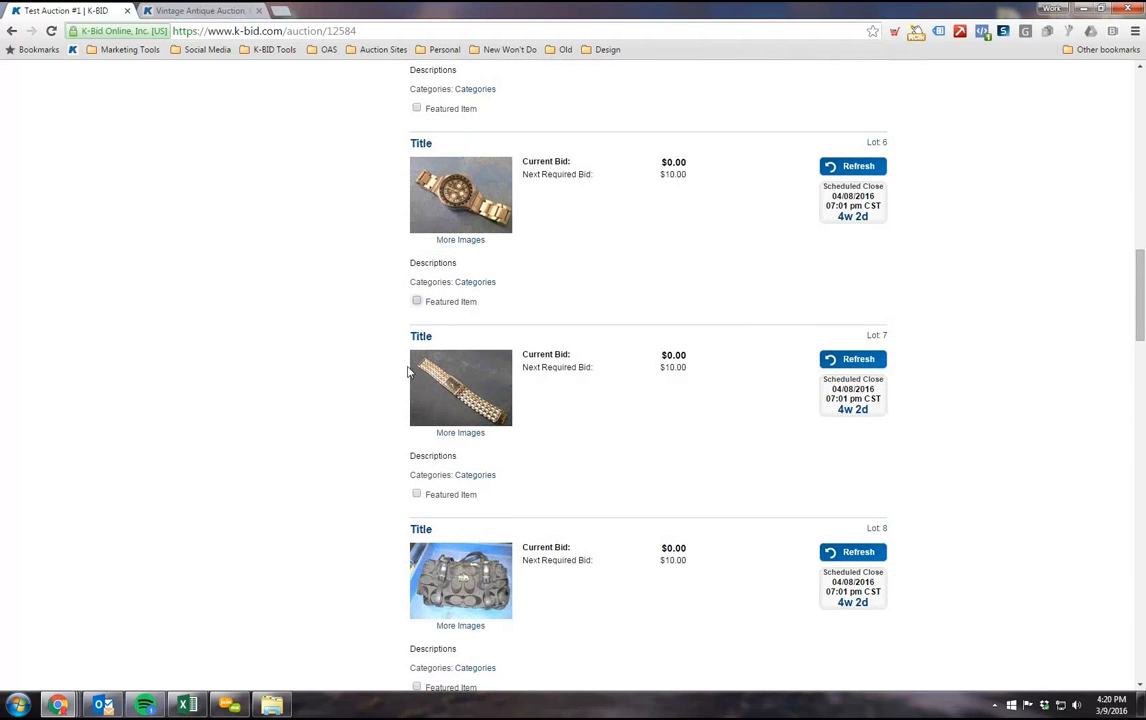
Step: Mark lots 10, 14 and 17 as featured items in the Test Auction #1 preview
scroll(408, 372, "down", 4)
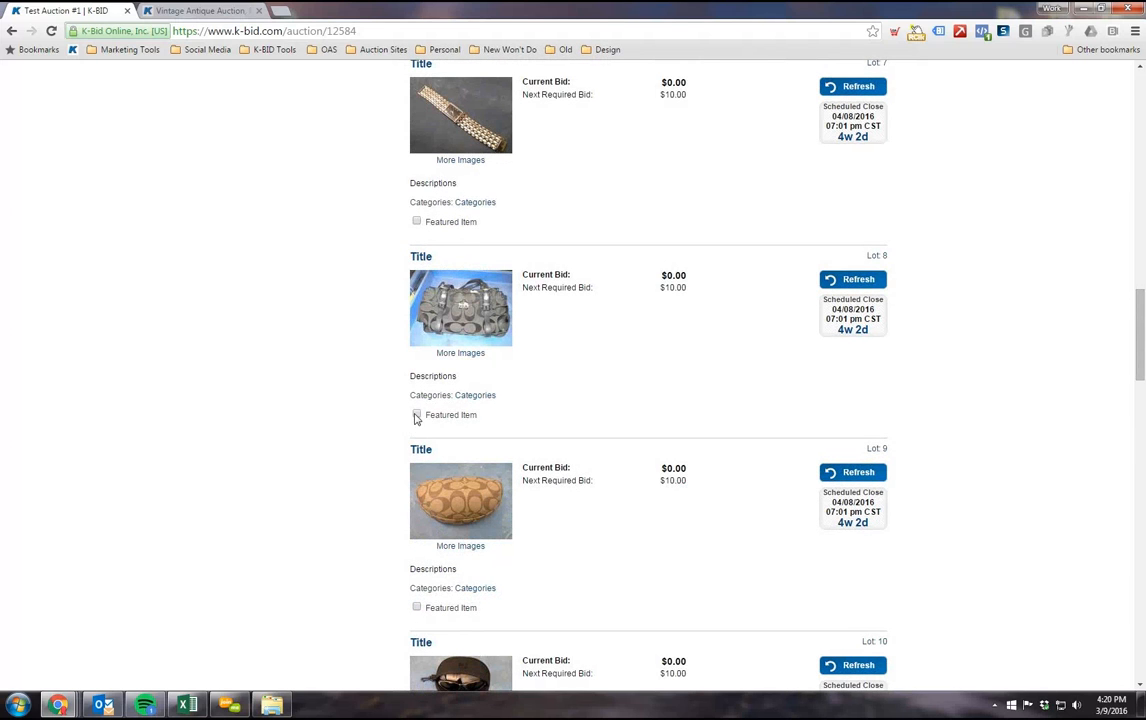
scroll(416, 418, "down", 7)
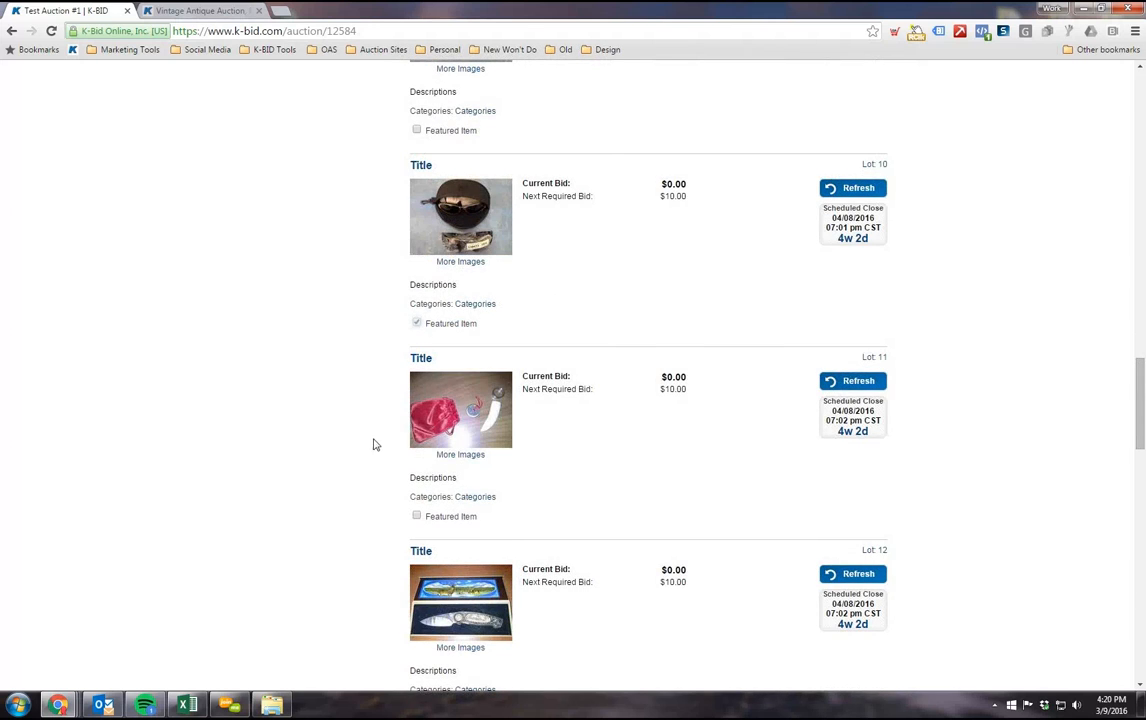
scroll(373, 444, "down", 8)
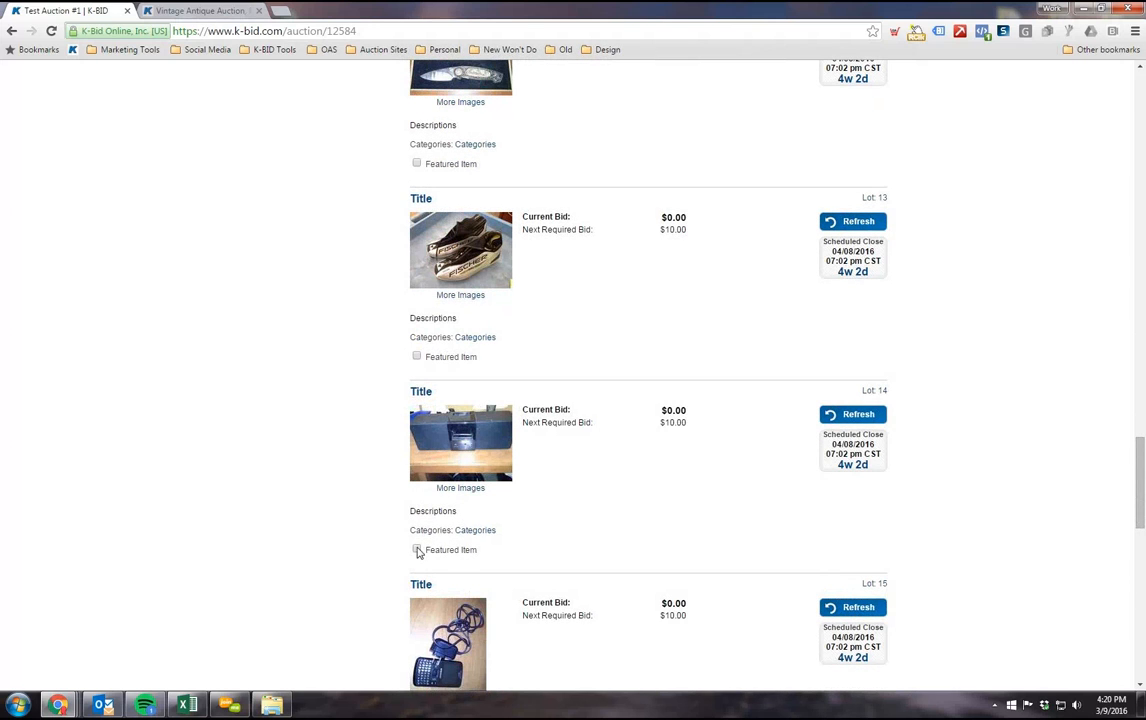
left_click(417, 551)
scroll(307, 425, "down", 8)
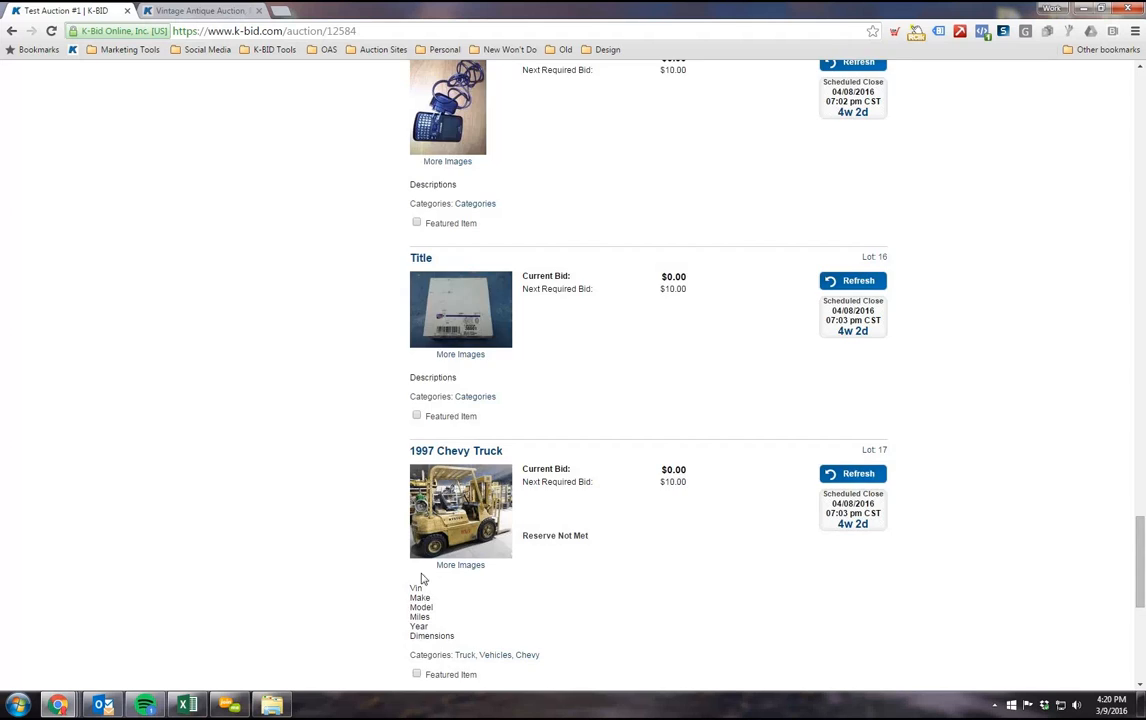
scroll(421, 578, "down", 2)
left_click(416, 539)
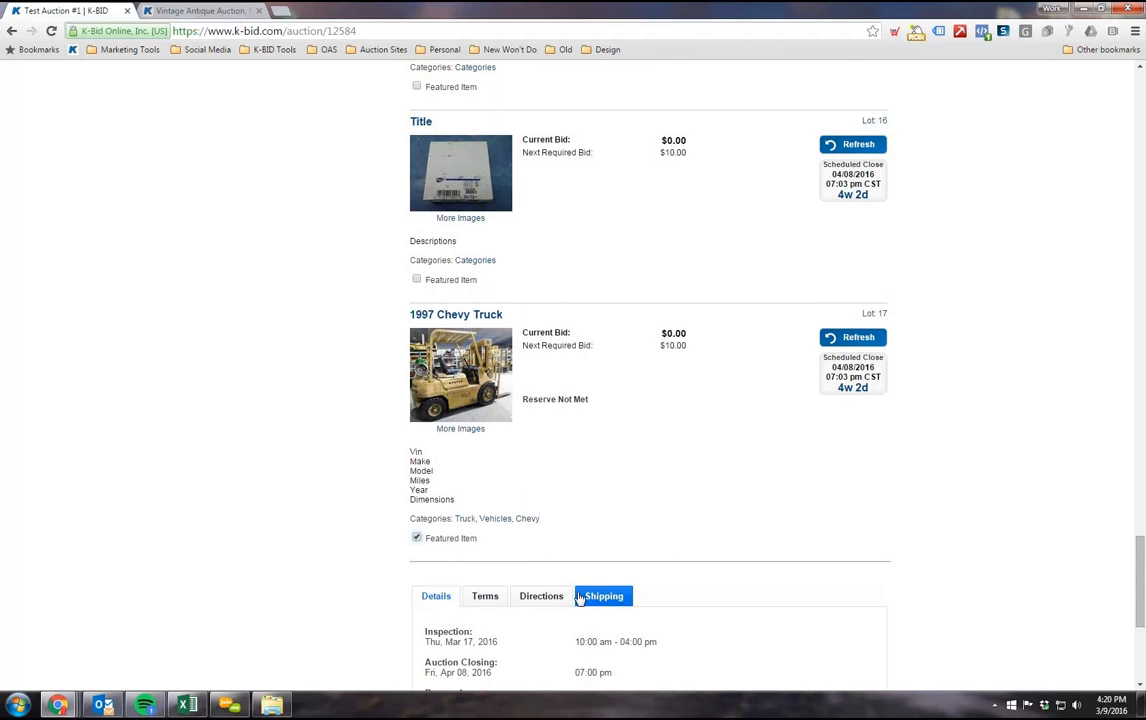
Step: Look back over the previewed lots from lot 17 up to the auction header, checking their featured item settings
scroll(573, 536, "down", 1)
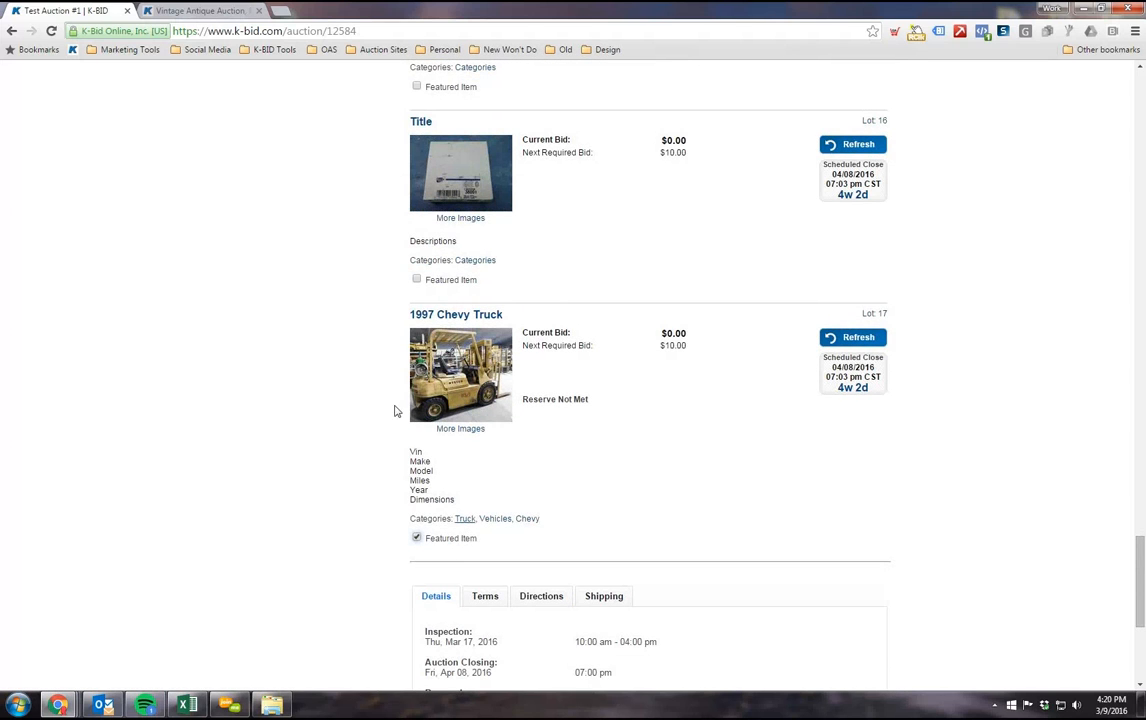
scroll(407, 432, "up", 3)
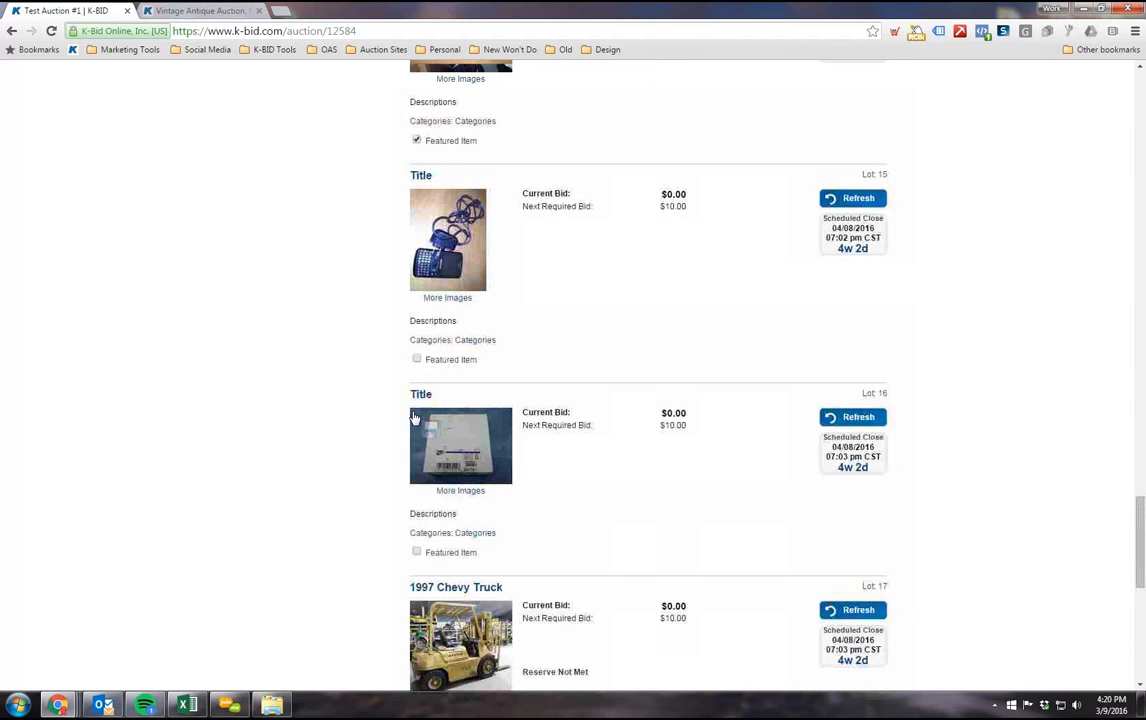
scroll(388, 372, "up", 2)
scroll(509, 480, "up", 18)
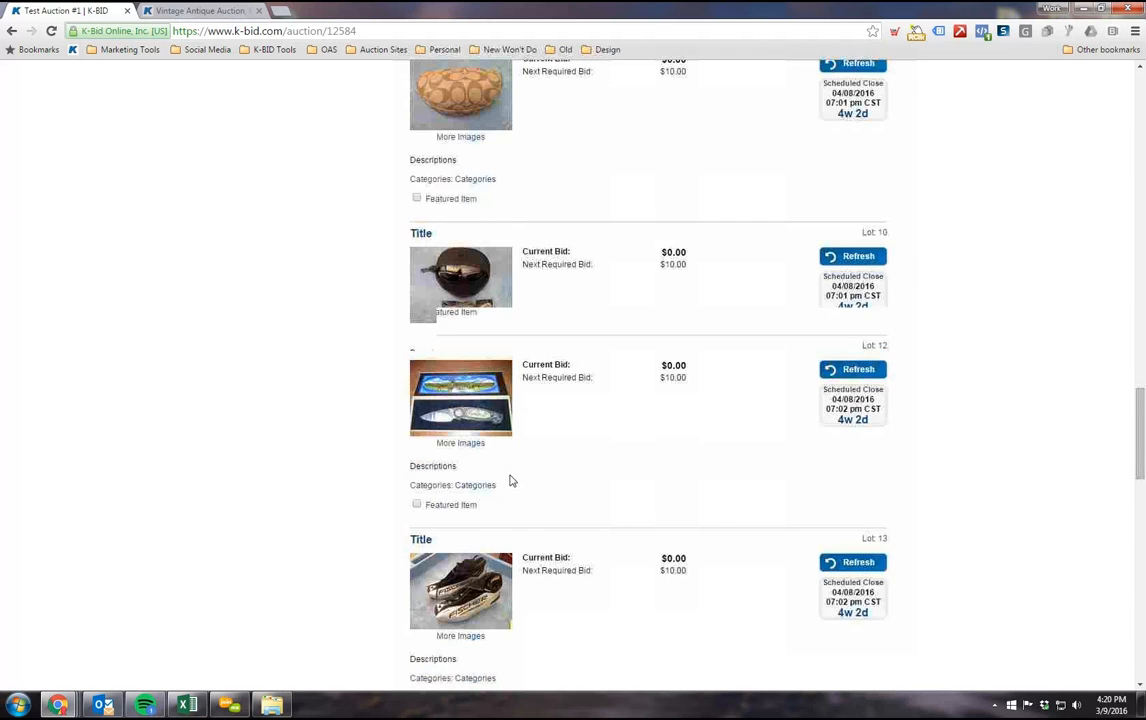
scroll(512, 487, "up", 8)
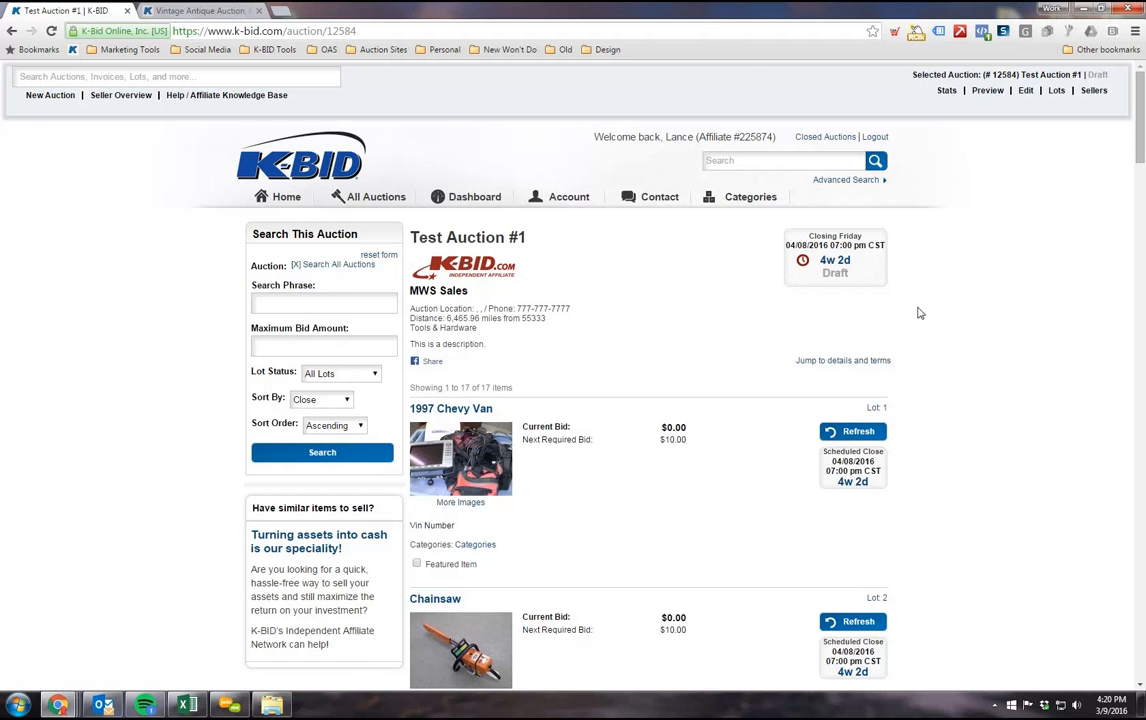
scroll(560, 450, "down", 4)
scroll(590, 435, "up", 3)
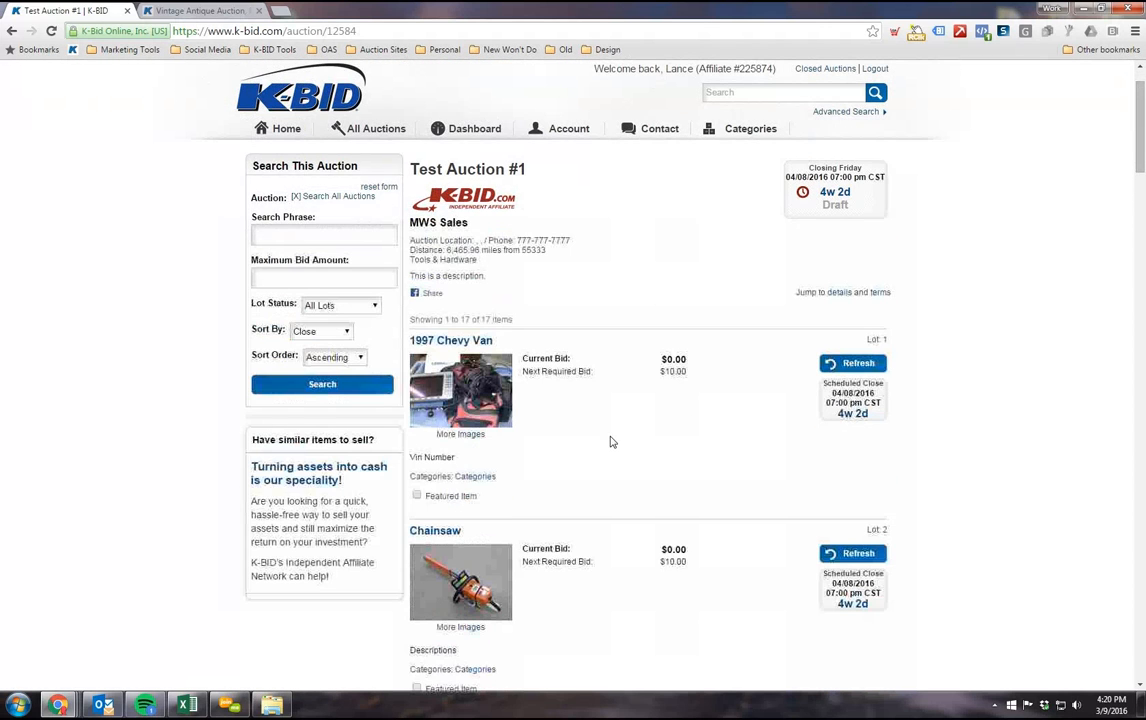
scroll(612, 442, "up", 1)
Step: Open Test Auction #1 for editing and examine its settings down to the location section and the save and publish options
left_click(1025, 90)
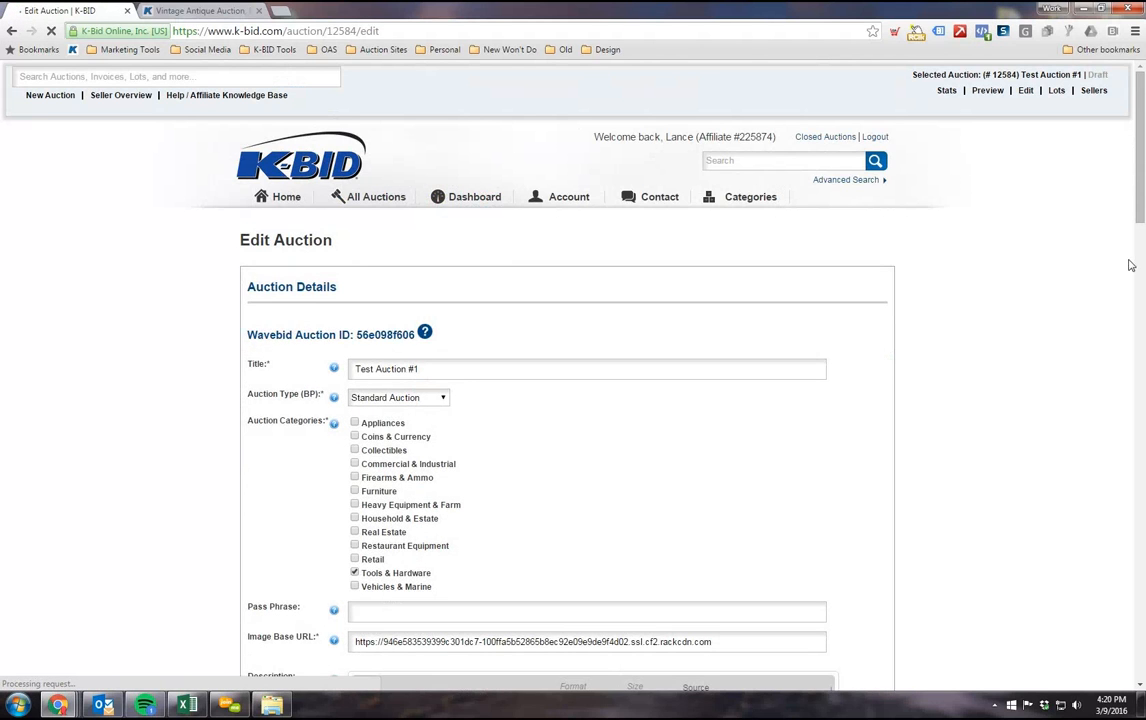
scroll(1005, 310, "down", 2)
scroll(1143, 461, "down", 20)
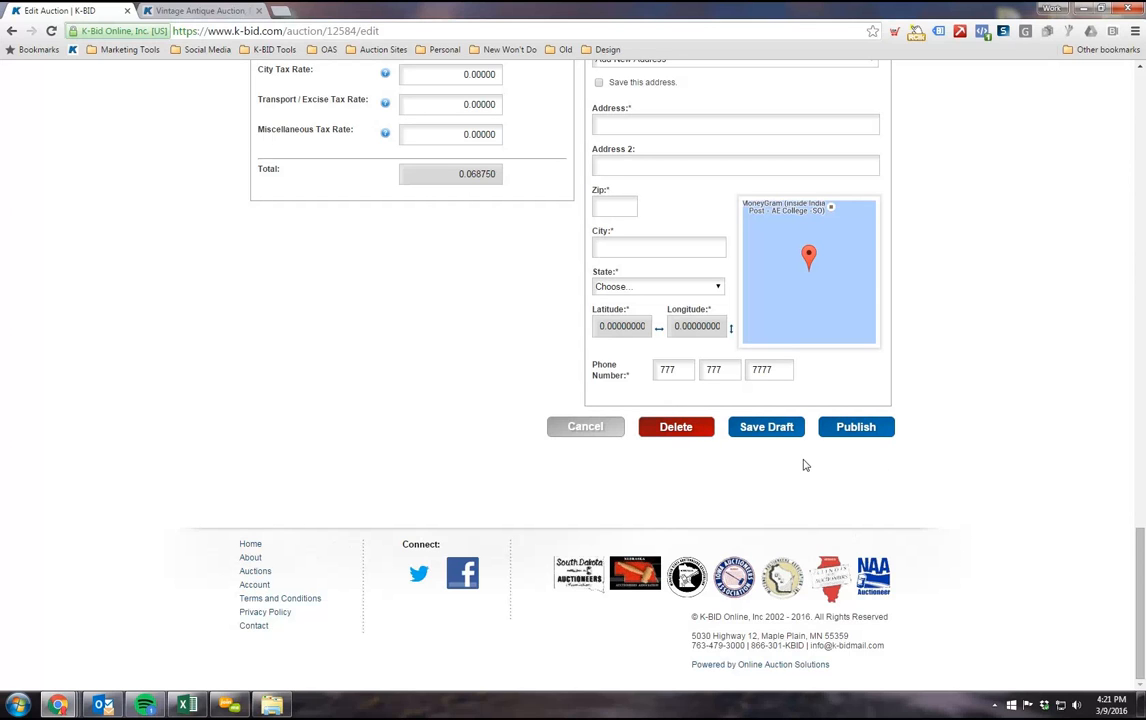
scroll(1085, 522, "up", 2)
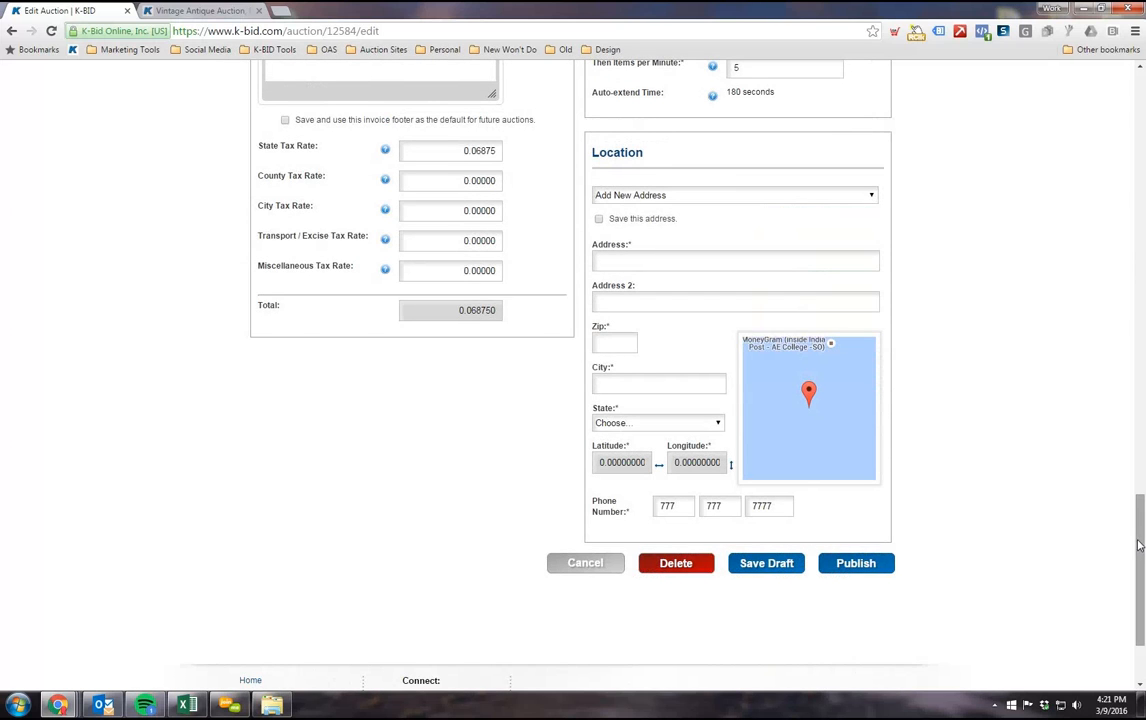
scroll(1118, 107, "up", 15)
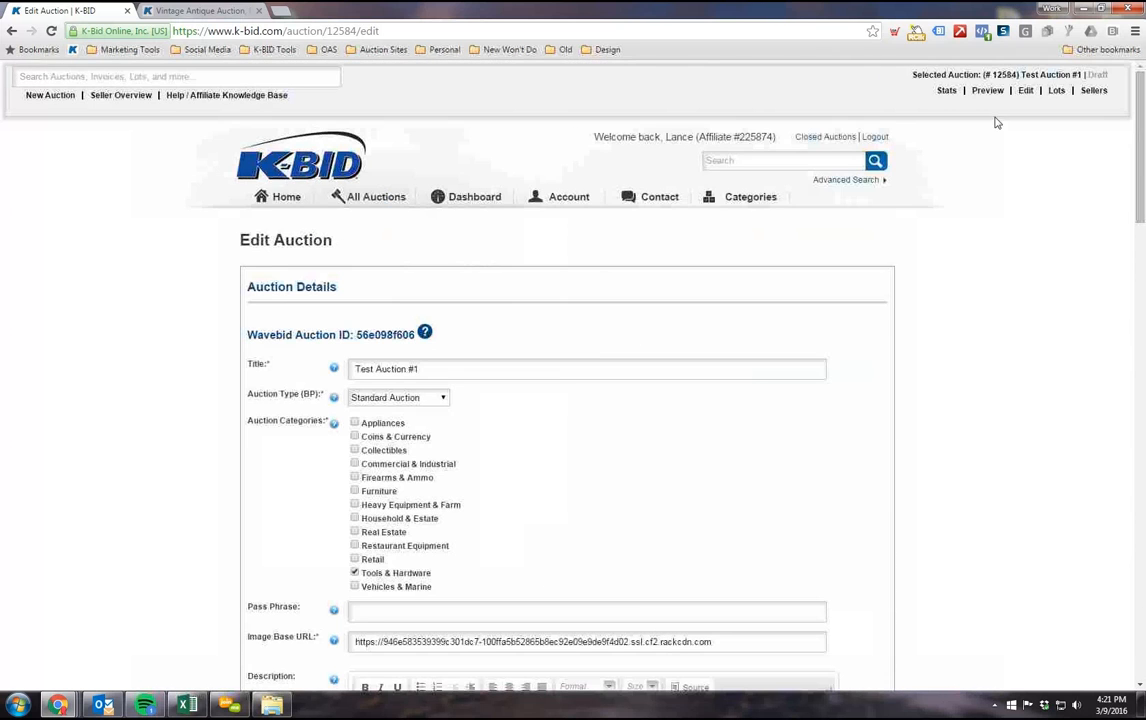
Step: Leave the auction's edit page without saving and review the auction's lot list
left_click(1056, 90)
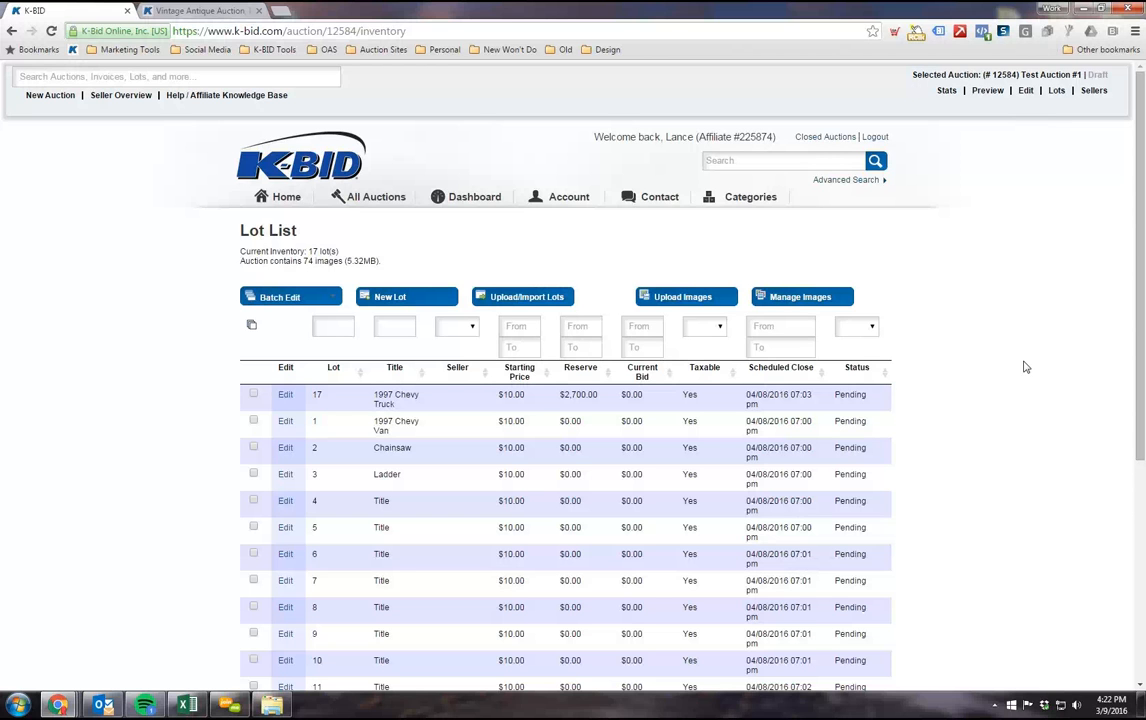
scroll(1020, 364, "down", 1)
scroll(1022, 367, "up", 1)
Step: Open the affiliate account page and examine its user information, location information and affiliate settings
left_click(575, 204)
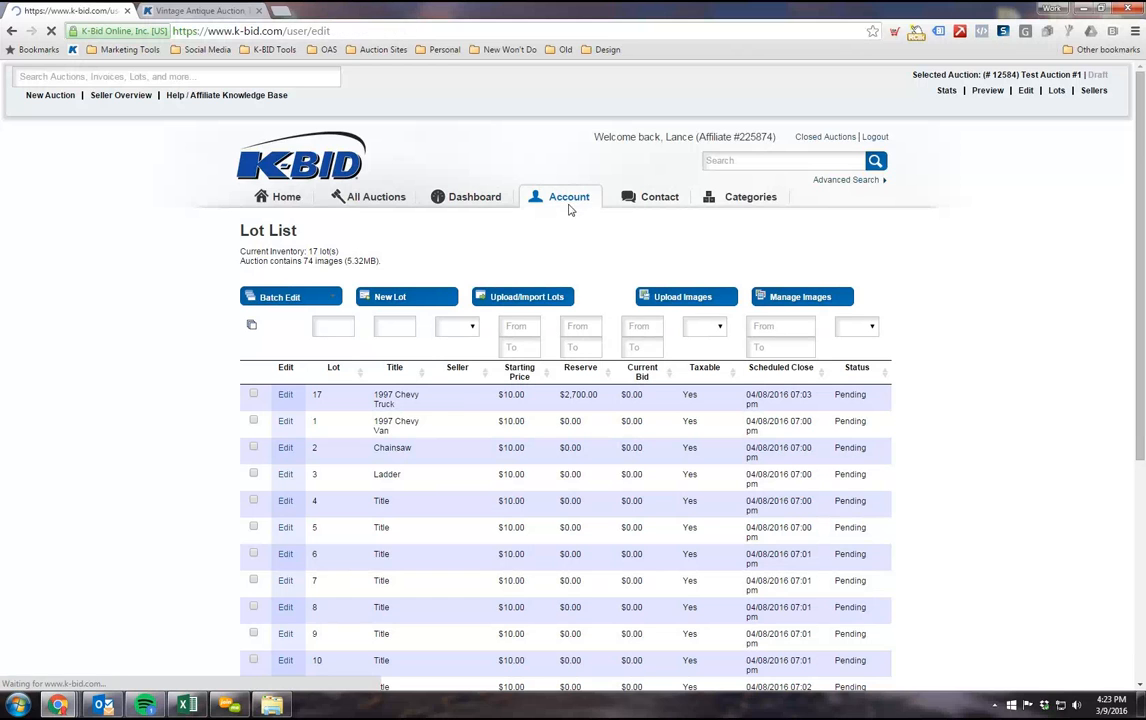
scroll(382, 224, "down", 1)
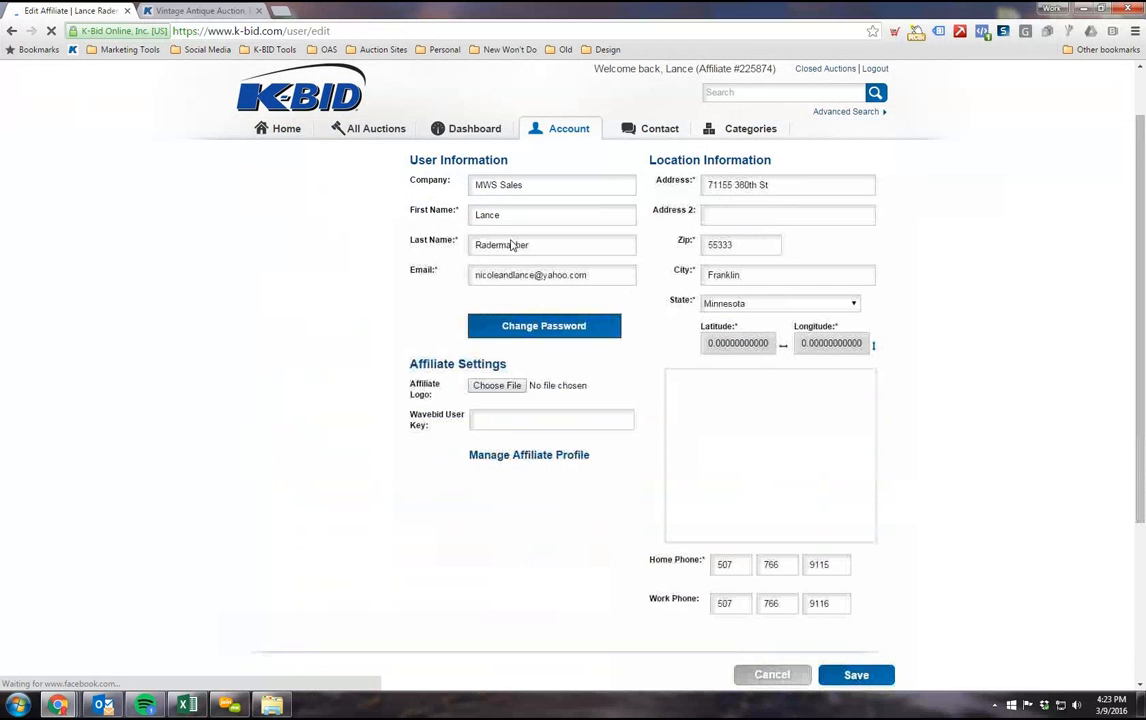
scroll(500, 396, "up", 1)
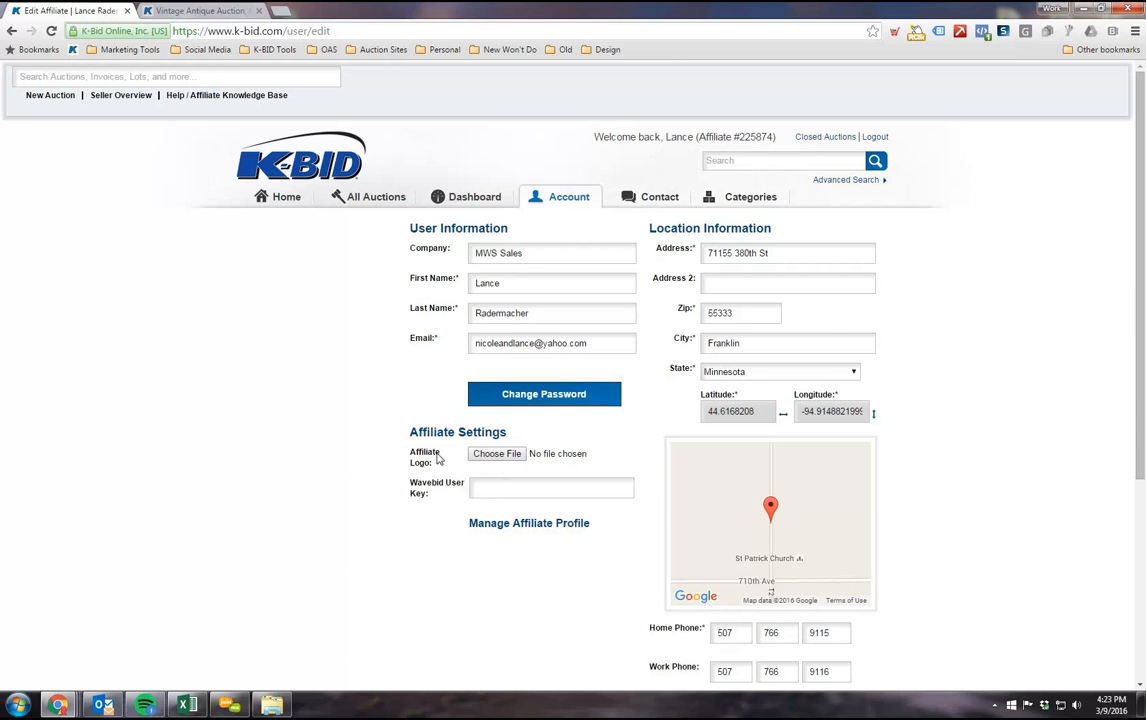
scroll(437, 461, "down", 1)
scroll(445, 440, "up", 1)
scroll(670, 498, "down", 1)
scroll(537, 415, "down", 1)
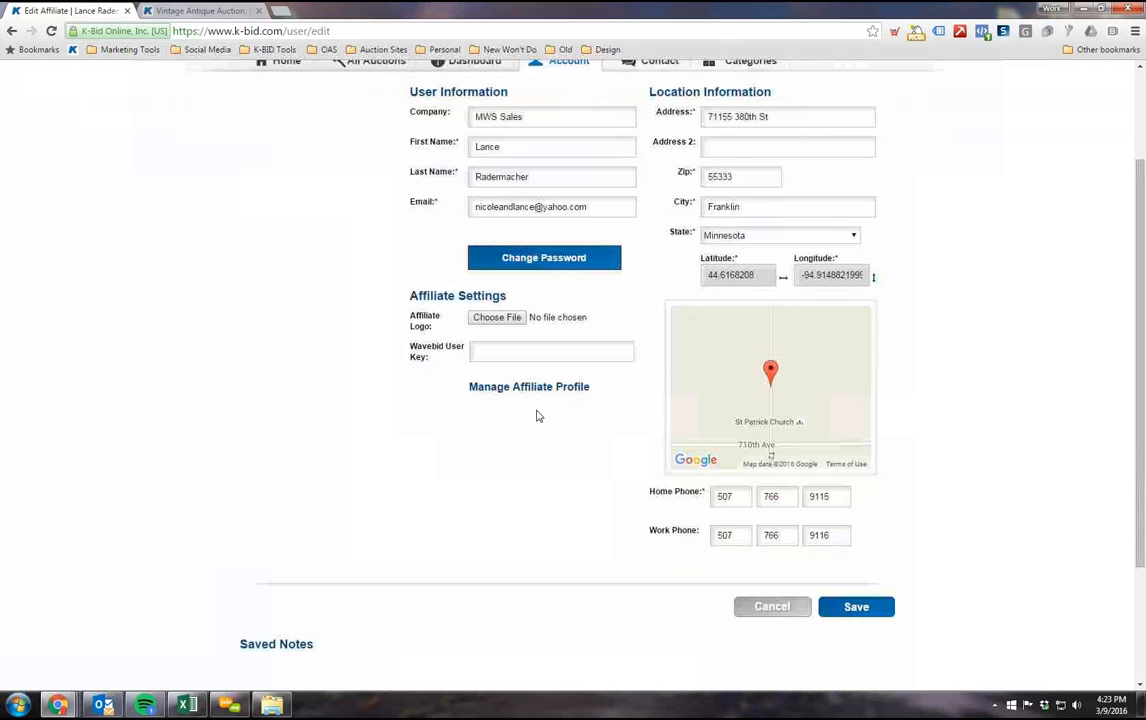
Step: Open the affiliate profile, examine its description, contact, social link and opt-in fields, and leave for the dashboard without saving
left_click(541, 391)
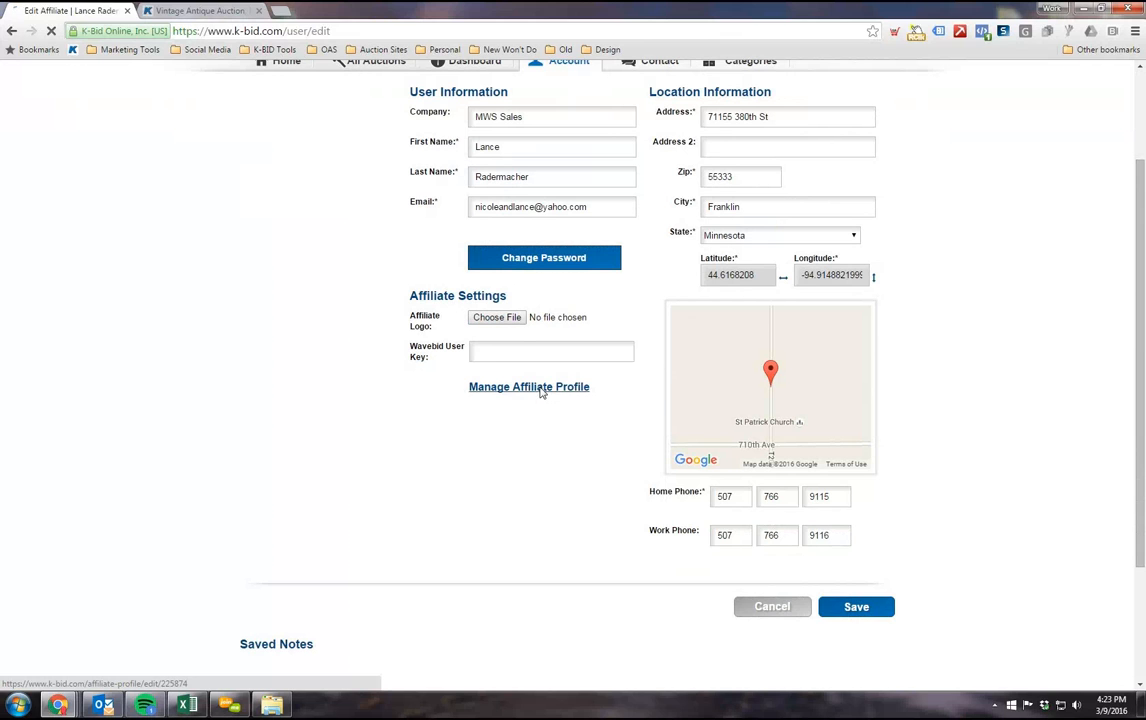
scroll(130, 315, "down", 1)
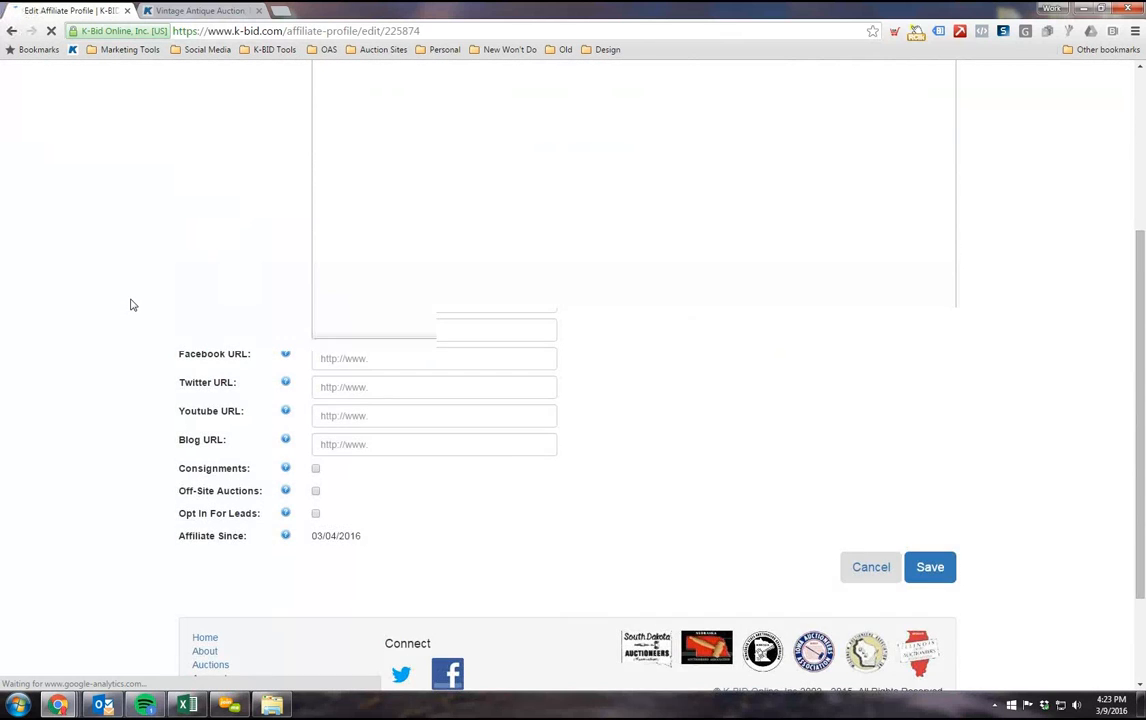
scroll(164, 287, "up", 1)
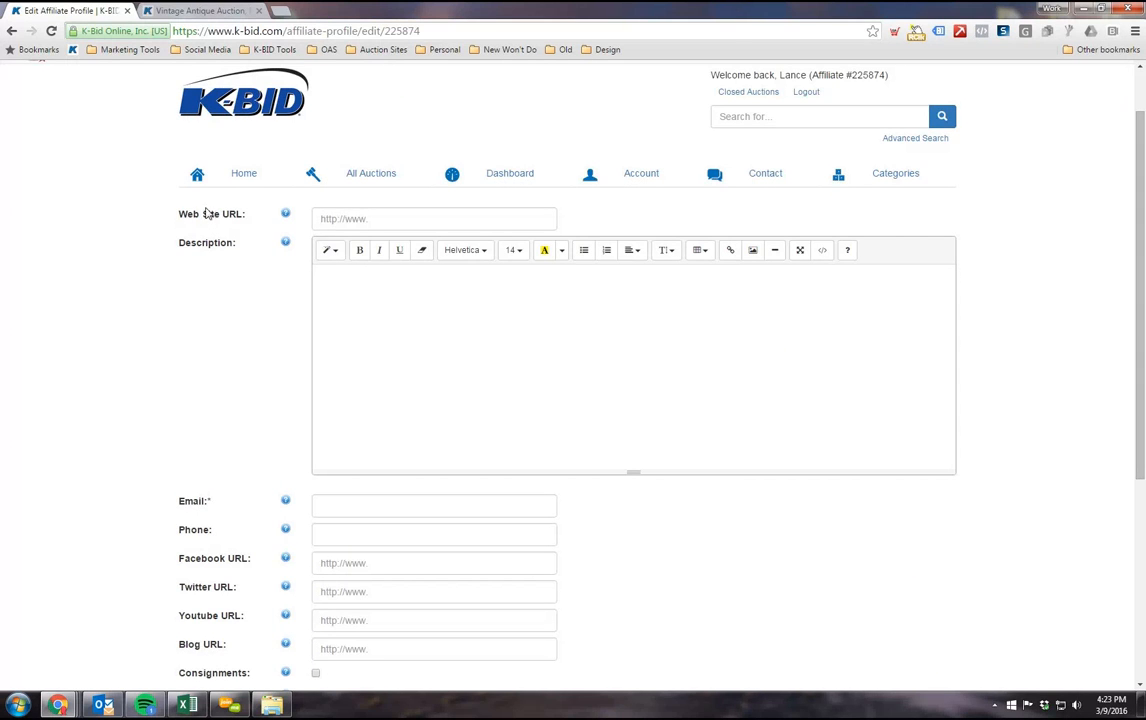
left_click(363, 330)
scroll(340, 355, "down", 2)
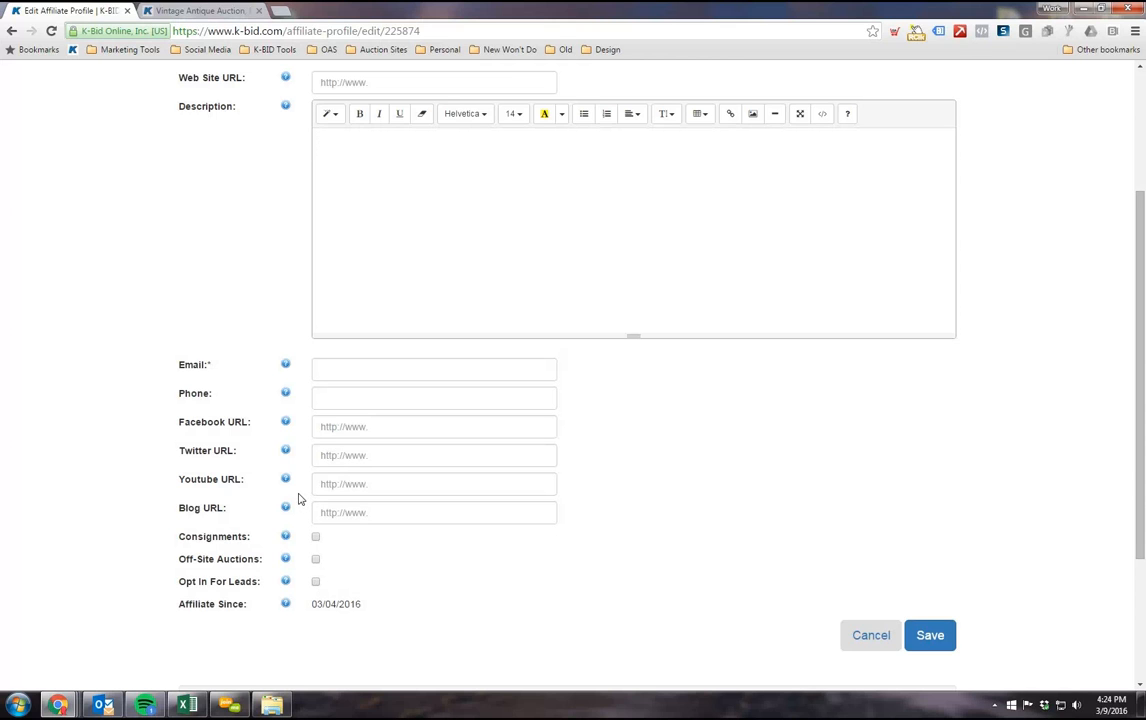
scroll(299, 496, "up", 1)
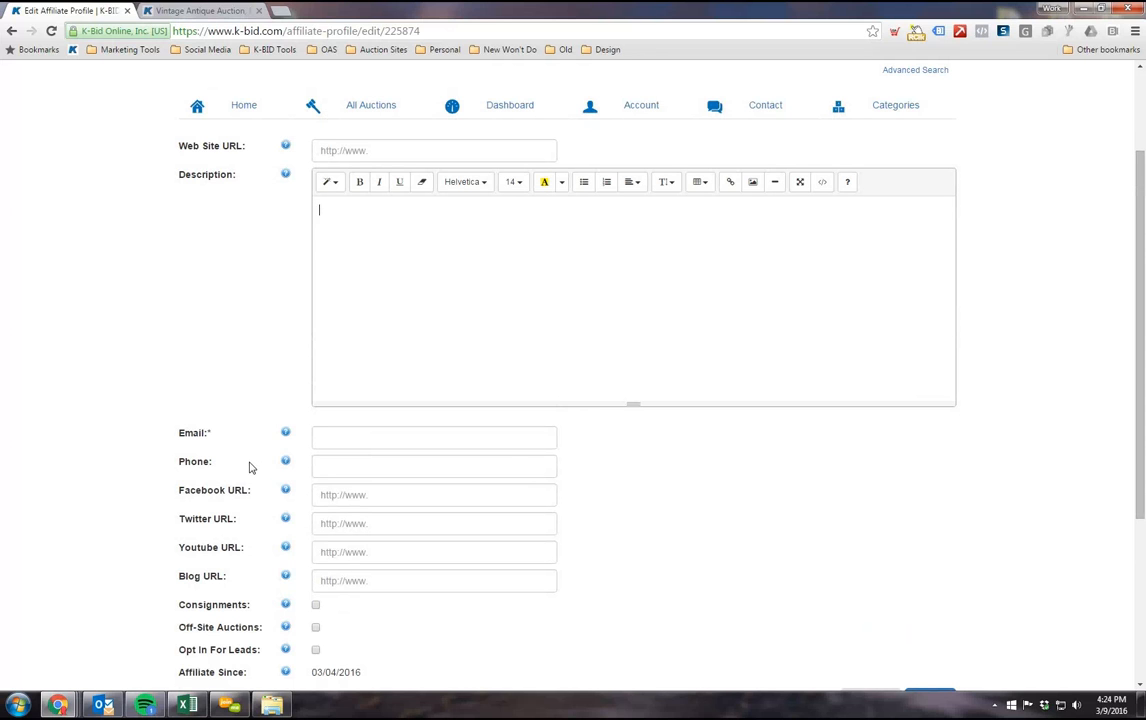
scroll(337, 407, "down", 1)
scroll(394, 473, "down", 2)
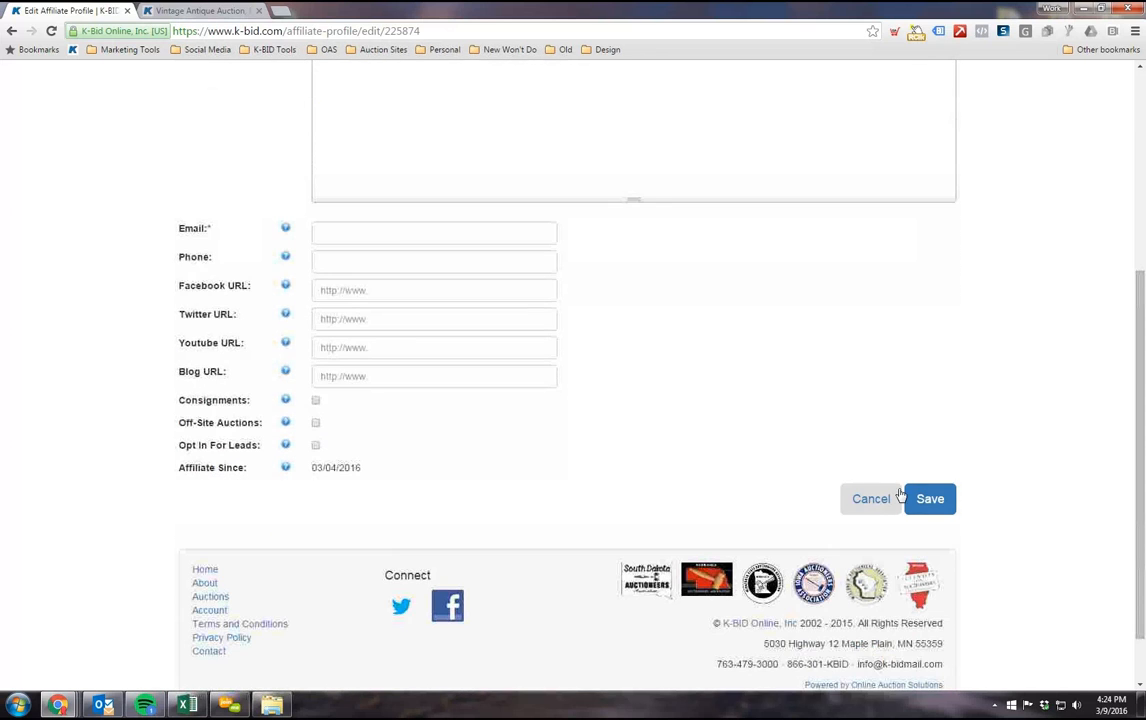
scroll(724, 532, "up", 5)
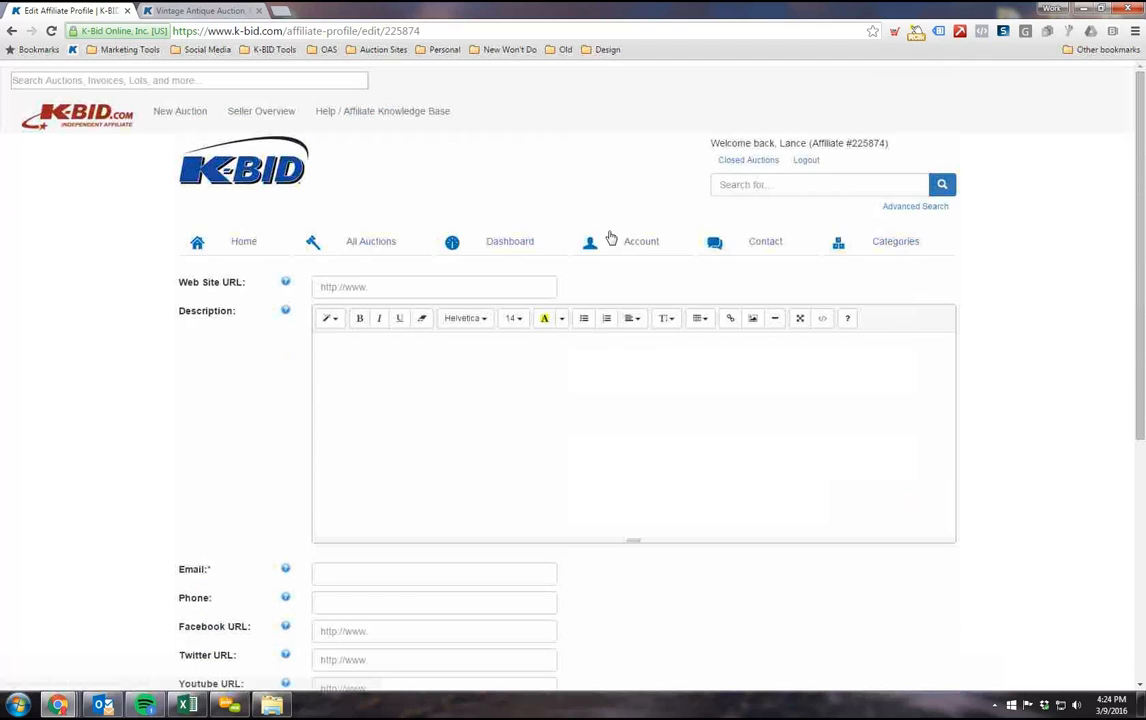
left_click(518, 242)
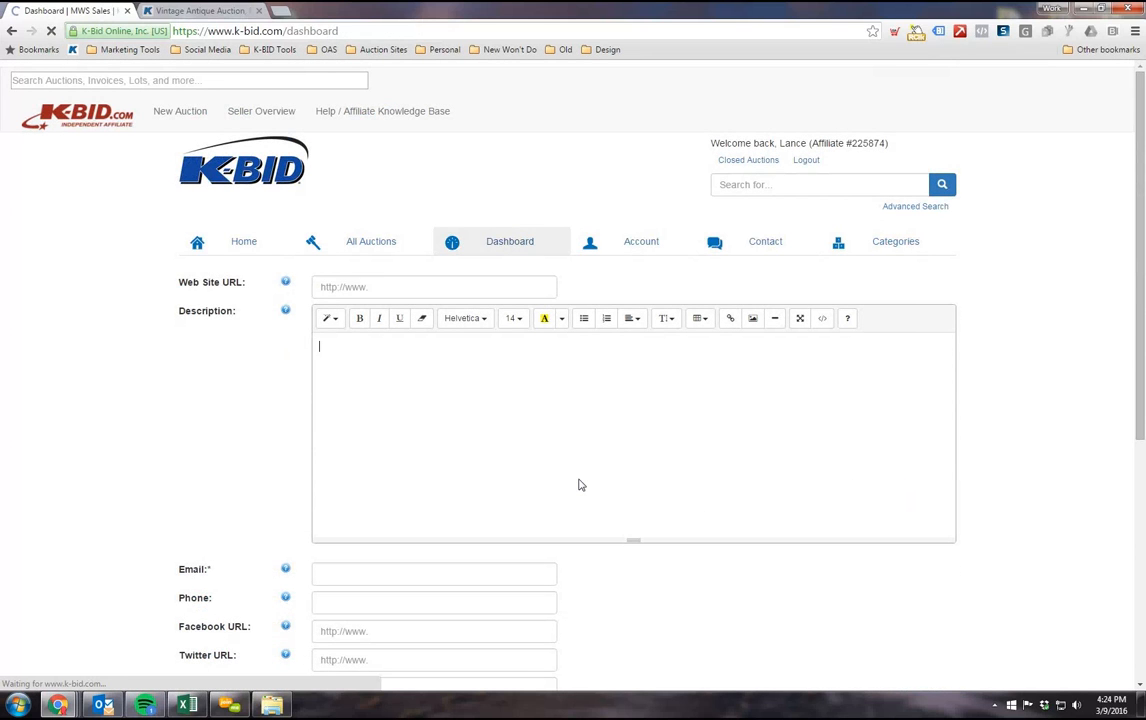